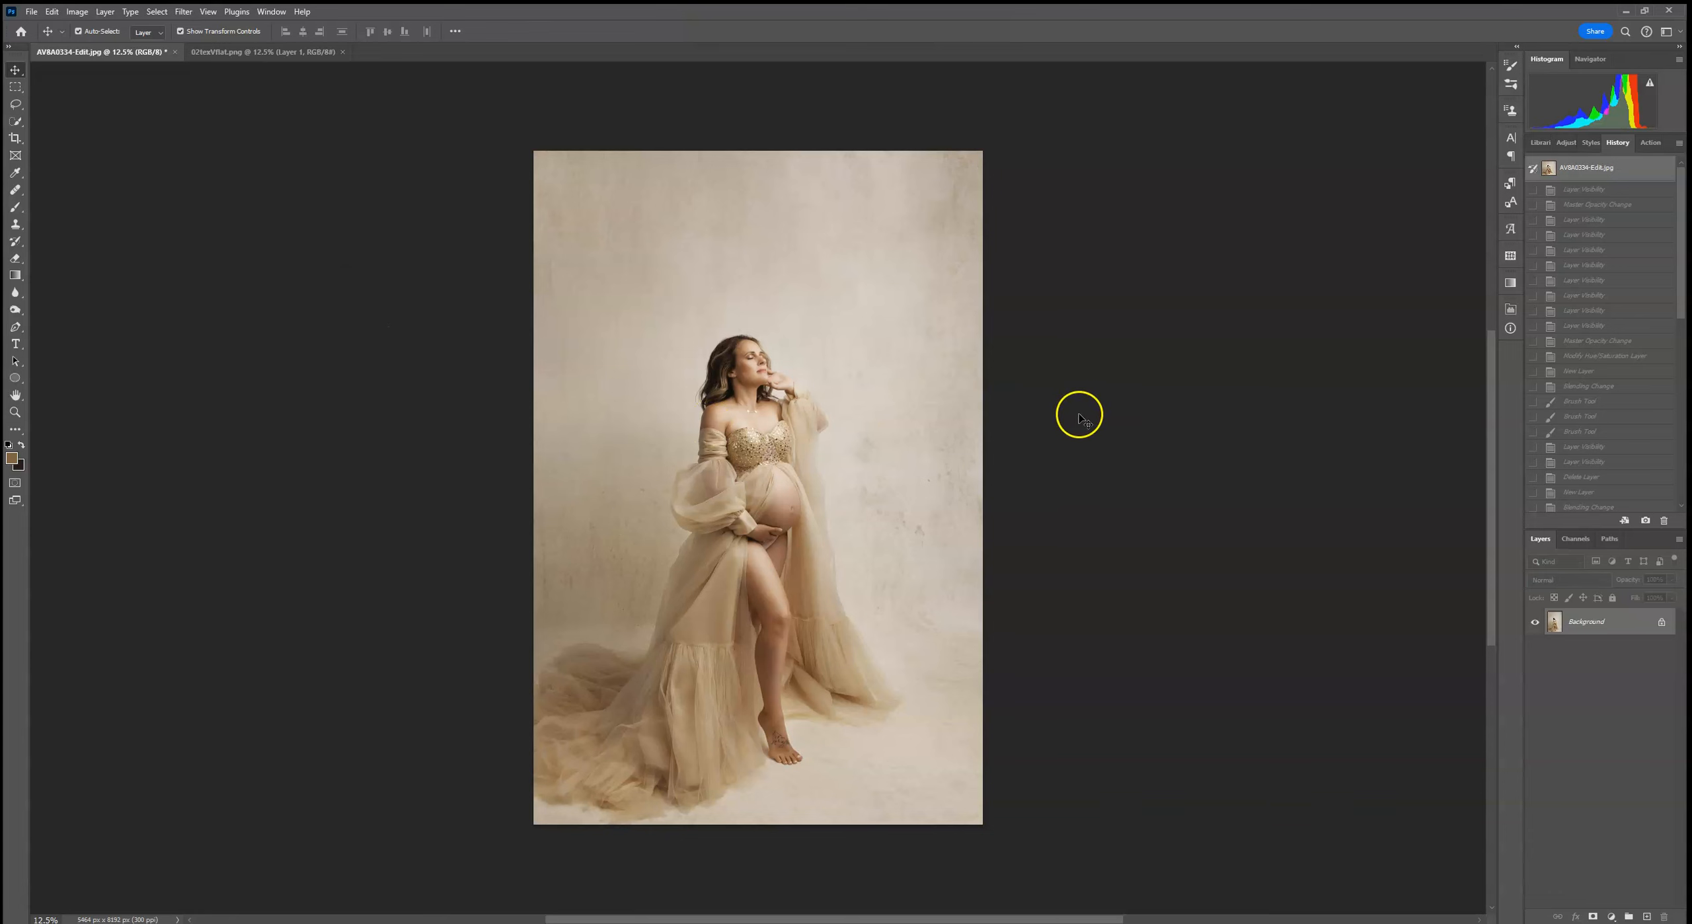
Copy the entire canvas of the brown wall-corner image and paste it into the maternity portrait as a new layer
{"action": "left_click", "coordinate": [271, 56]}
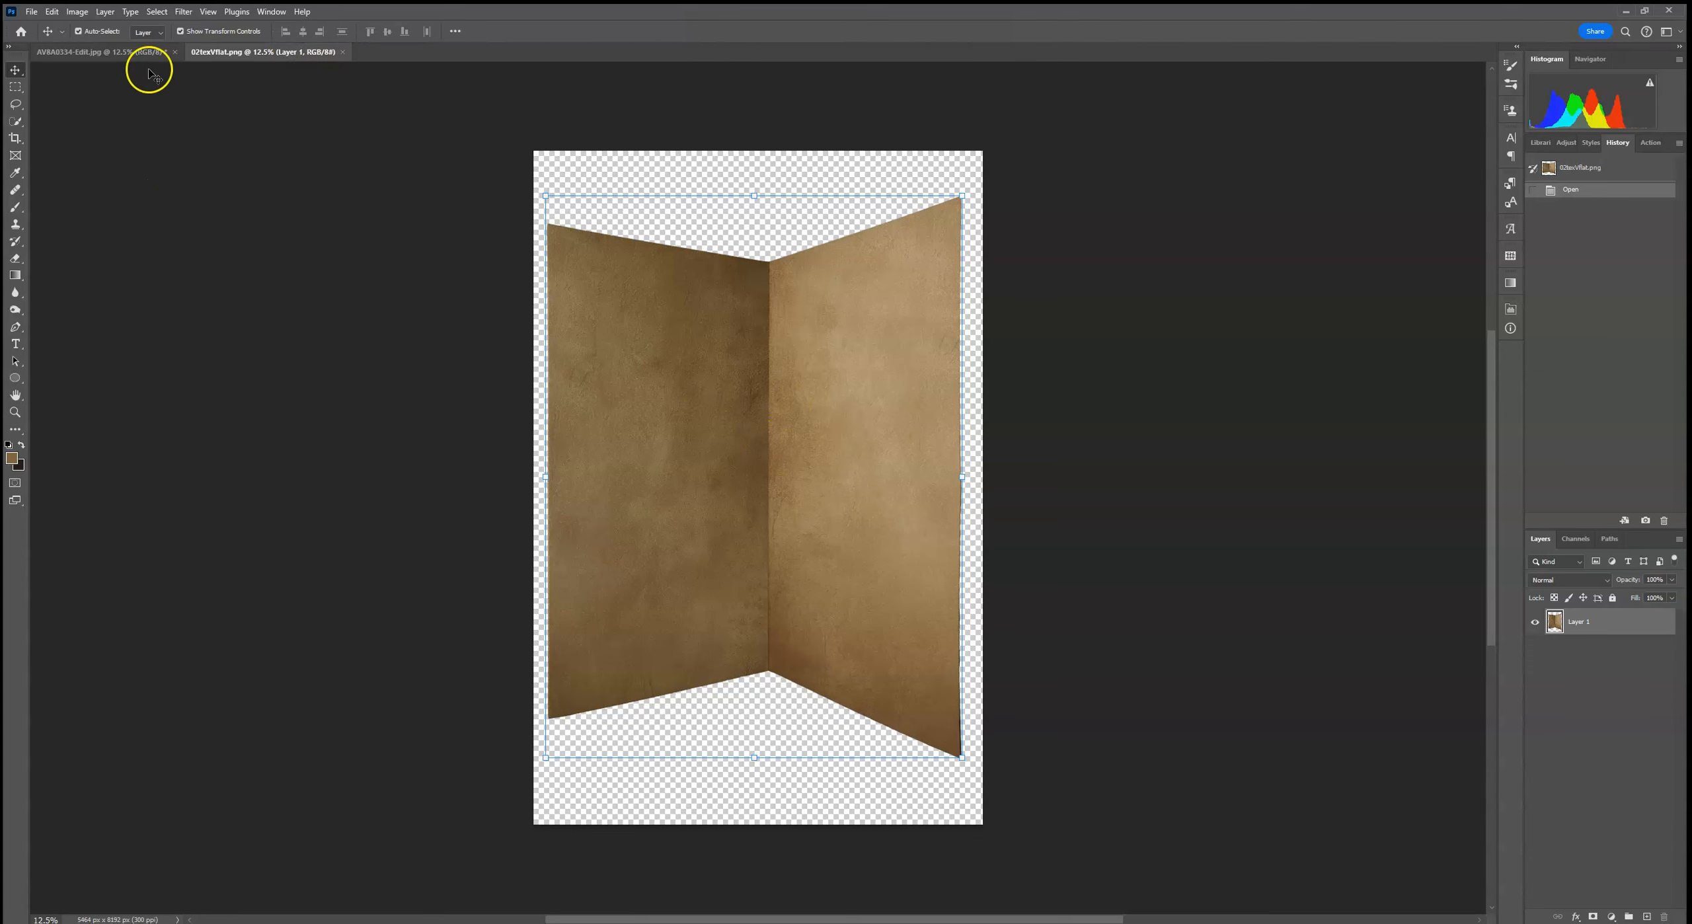
{"action": "left_click", "coordinate": [157, 12]}
{"action": "left_click", "coordinate": [162, 25]}
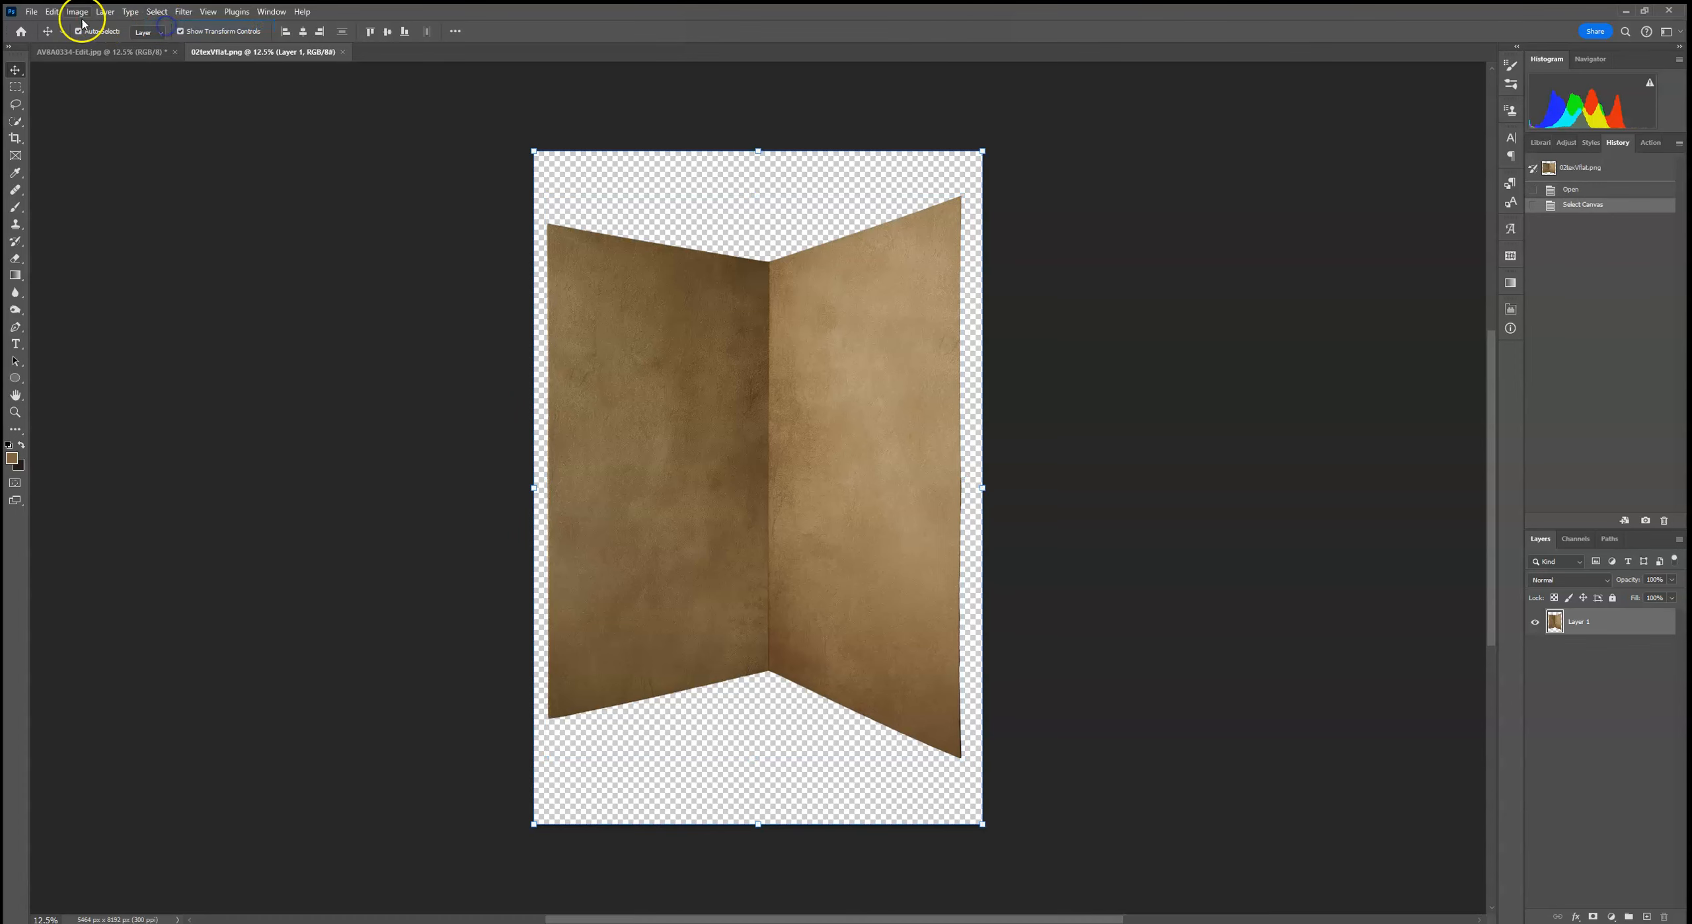
{"action": "left_click", "coordinate": [52, 11]}
{"action": "left_click", "coordinate": [81, 105]}
{"action": "left_click", "coordinate": [83, 53]}
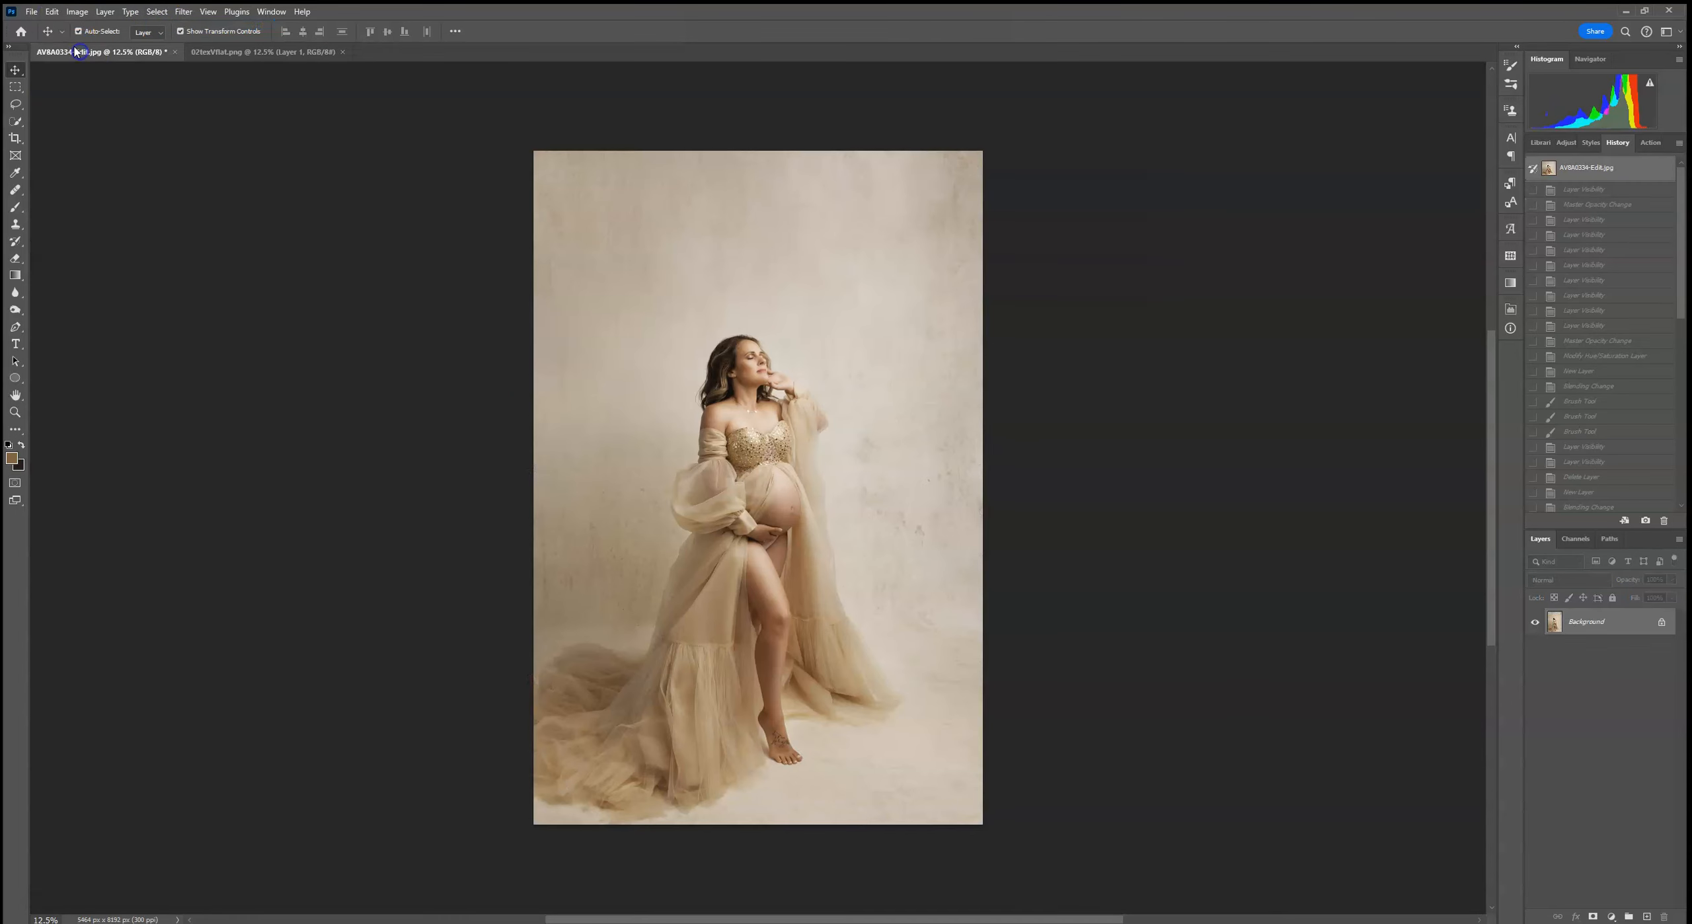
{"action": "left_click", "coordinate": [51, 11]}
{"action": "left_click", "coordinate": [96, 129]}
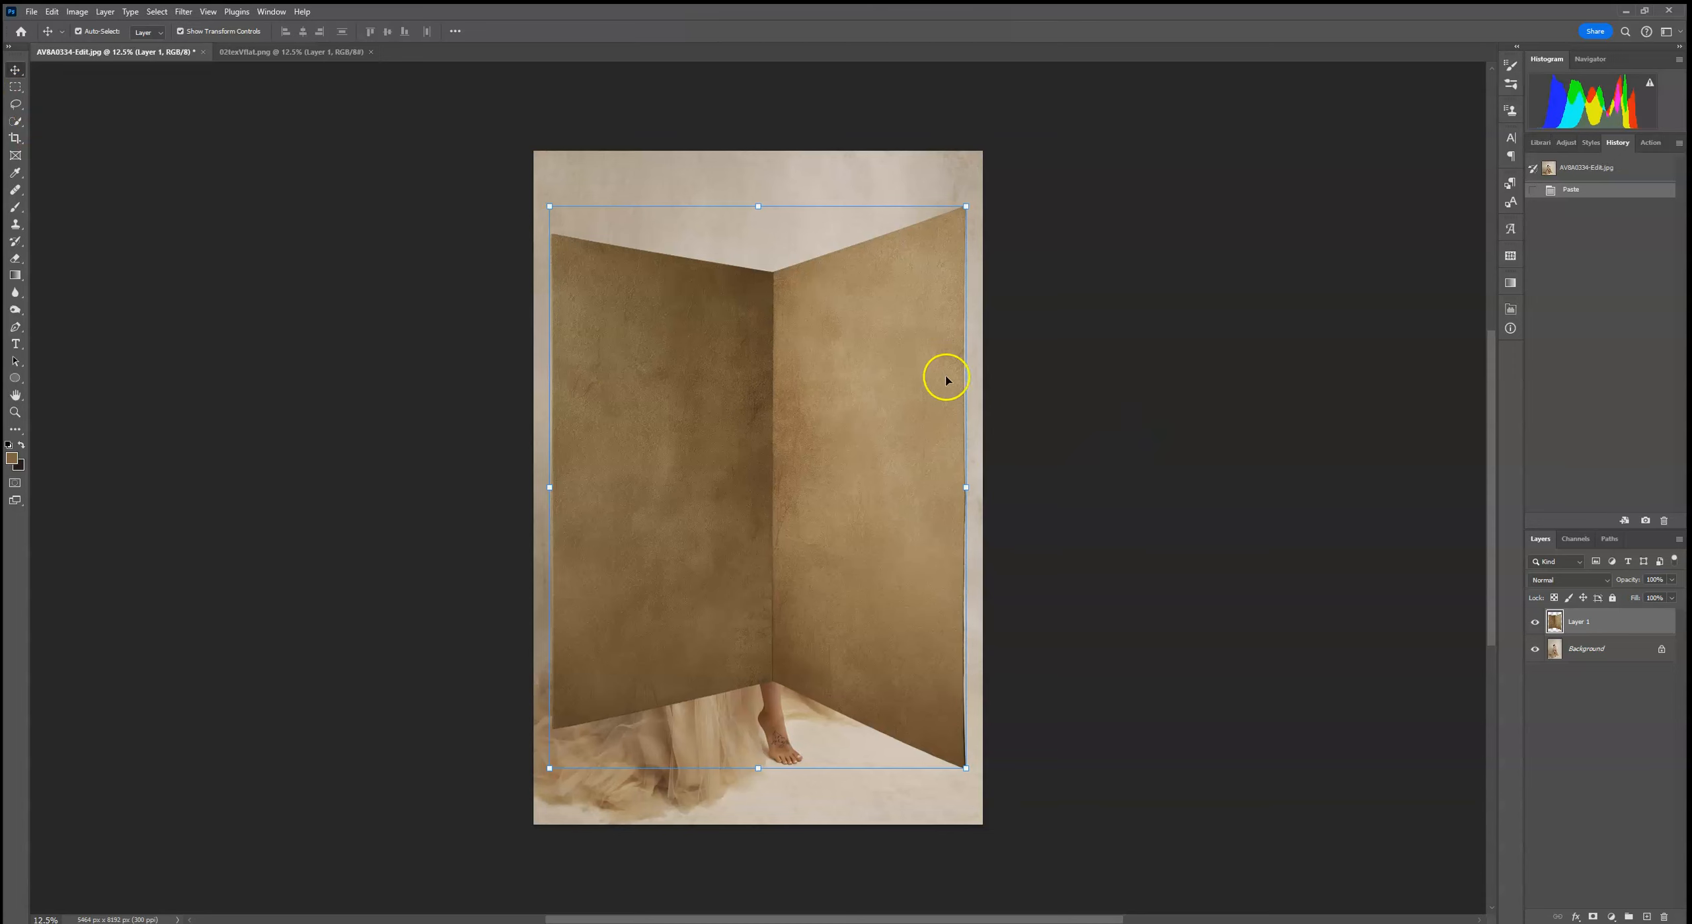
Reposition the pasted wall over the portrait and flip it horizontally
{"action": "left_click", "coordinate": [975, 488]}
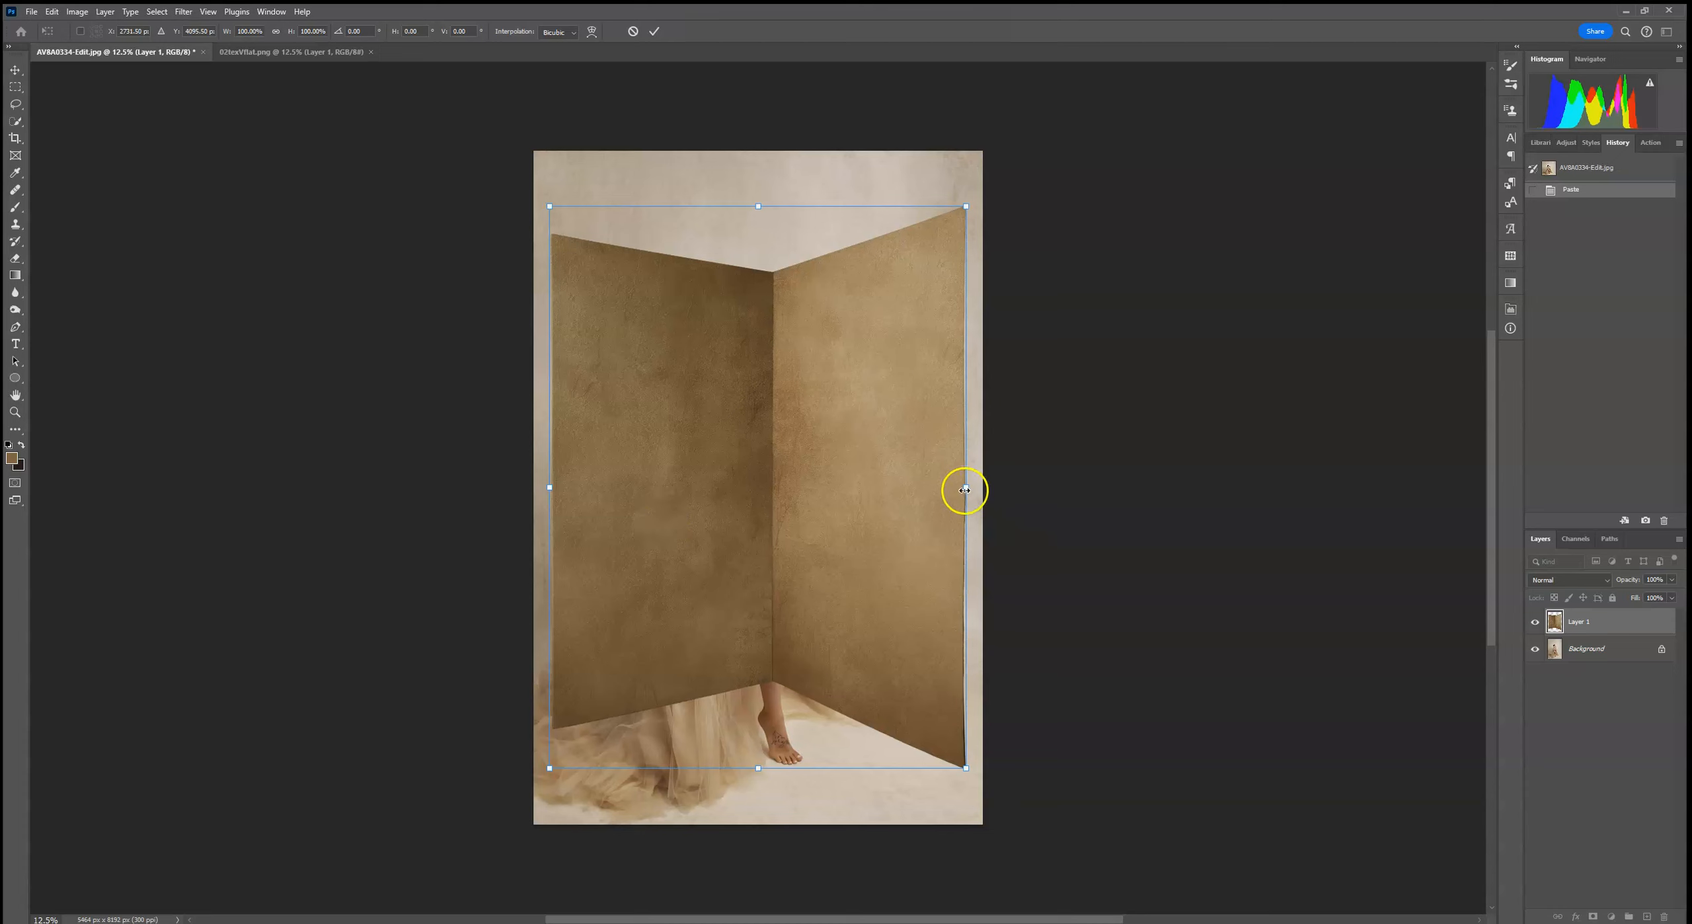
{"action": "left_click_drag", "start_coordinate": [922, 483], "coordinate": [730, 483]}
{"action": "left_click_drag", "start_coordinate": [799, 421], "coordinate": [897, 398]}
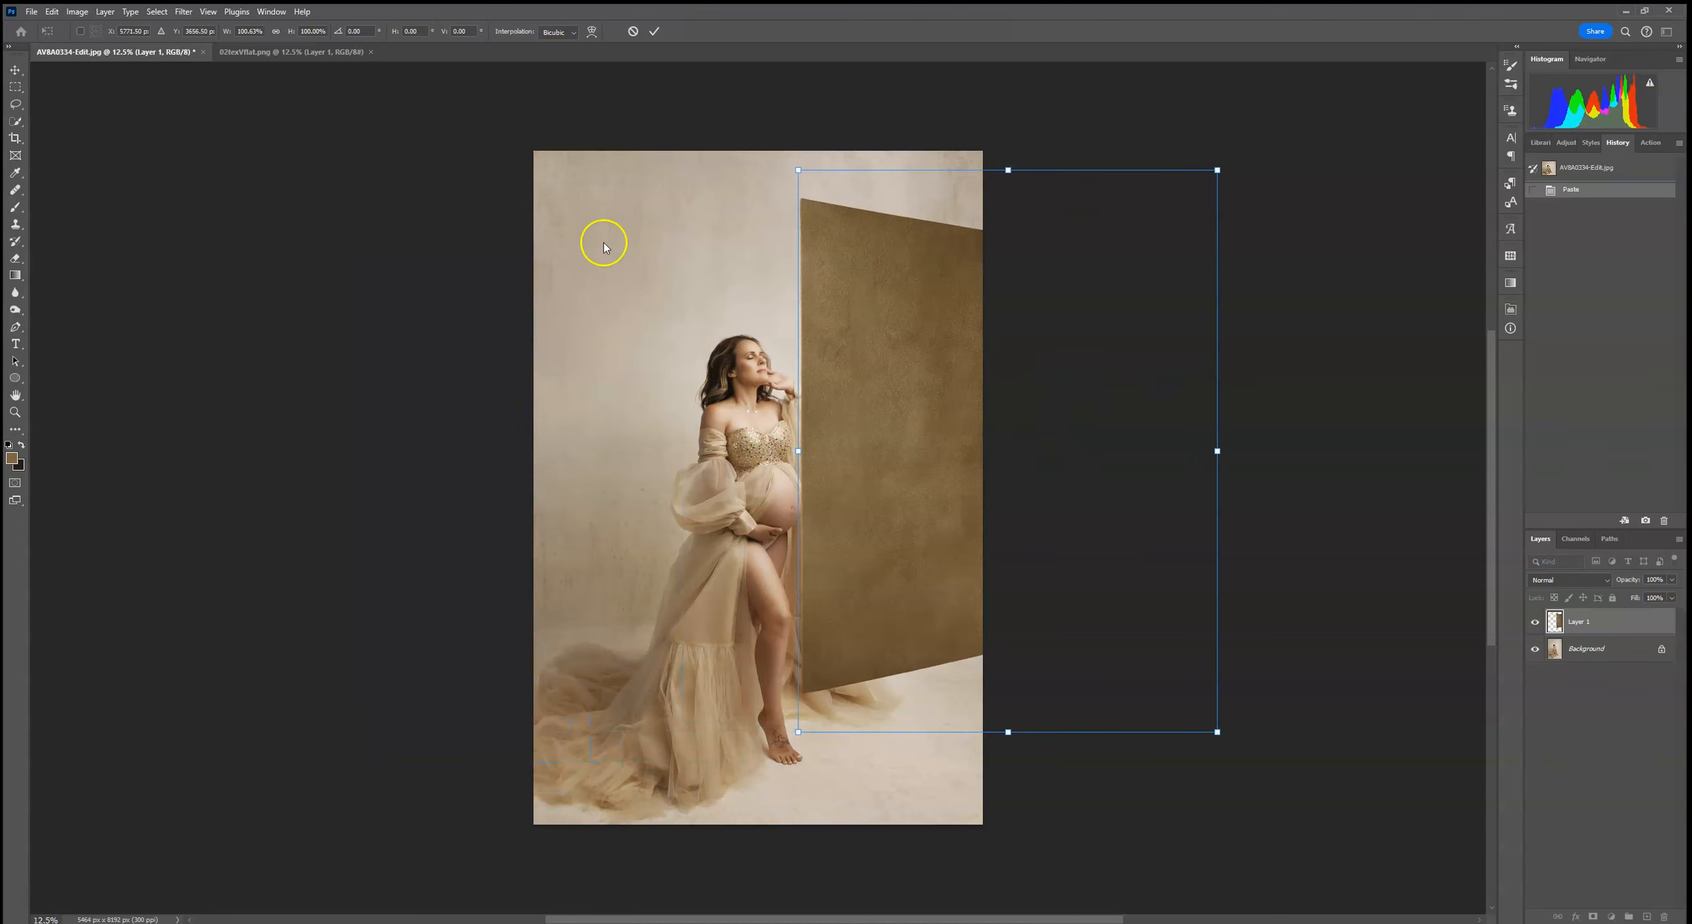
{"action": "left_click_drag", "start_coordinate": [862, 447], "coordinate": [648, 437]}
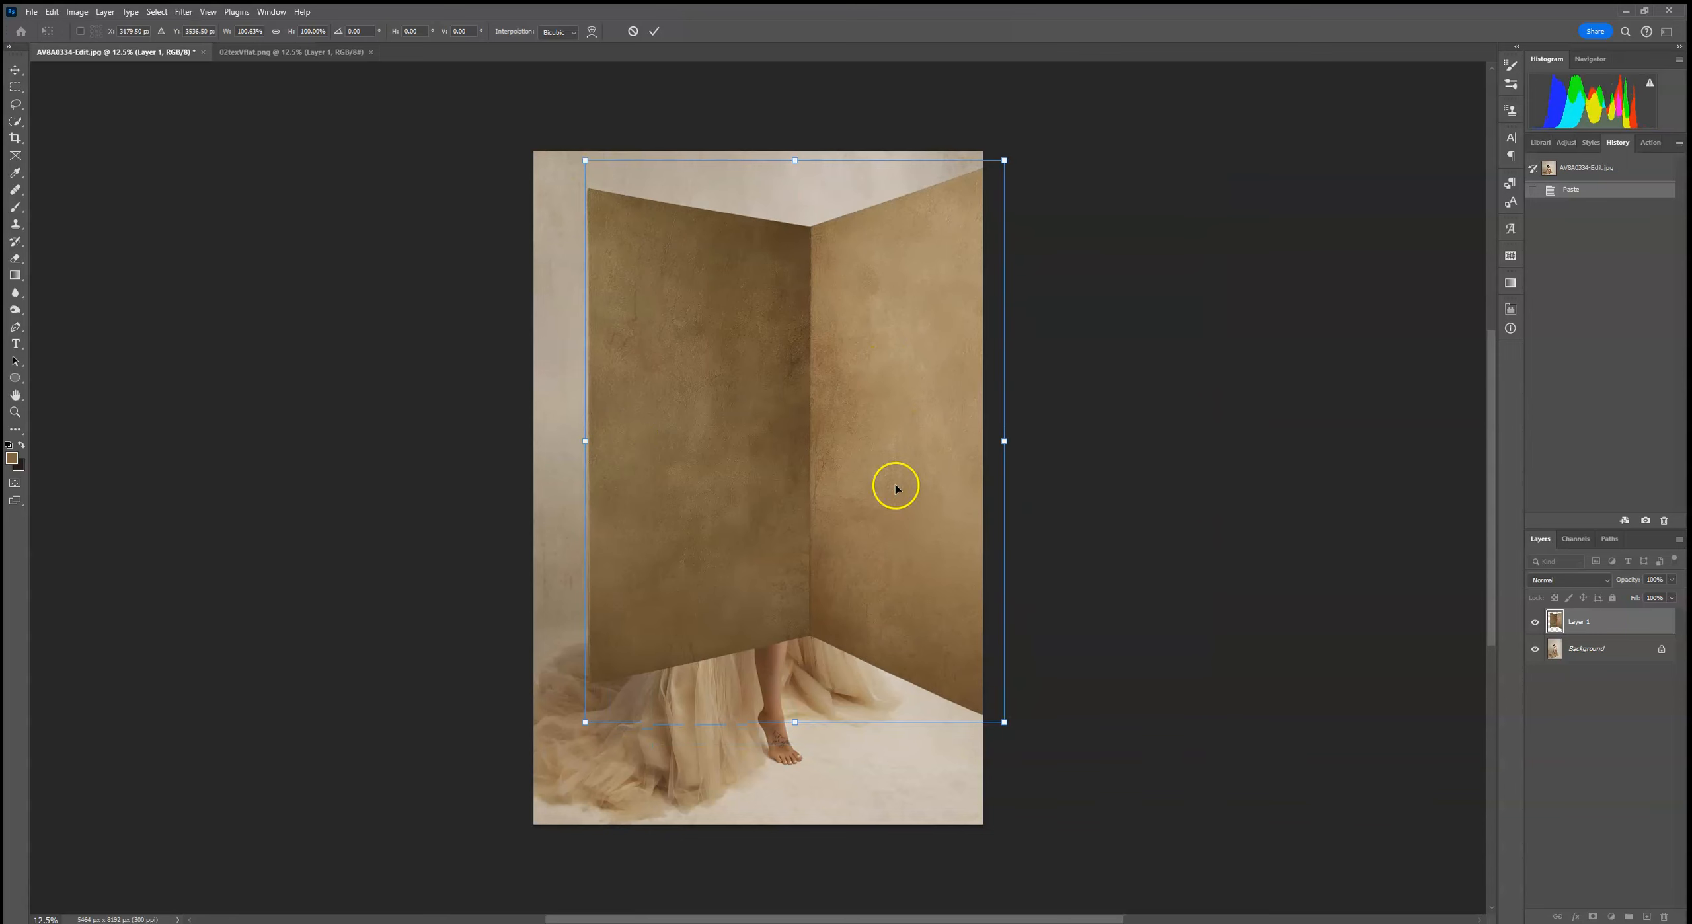
{"action": "right_click", "coordinate": [858, 437]}
{"action": "left_click", "coordinate": [903, 695]}
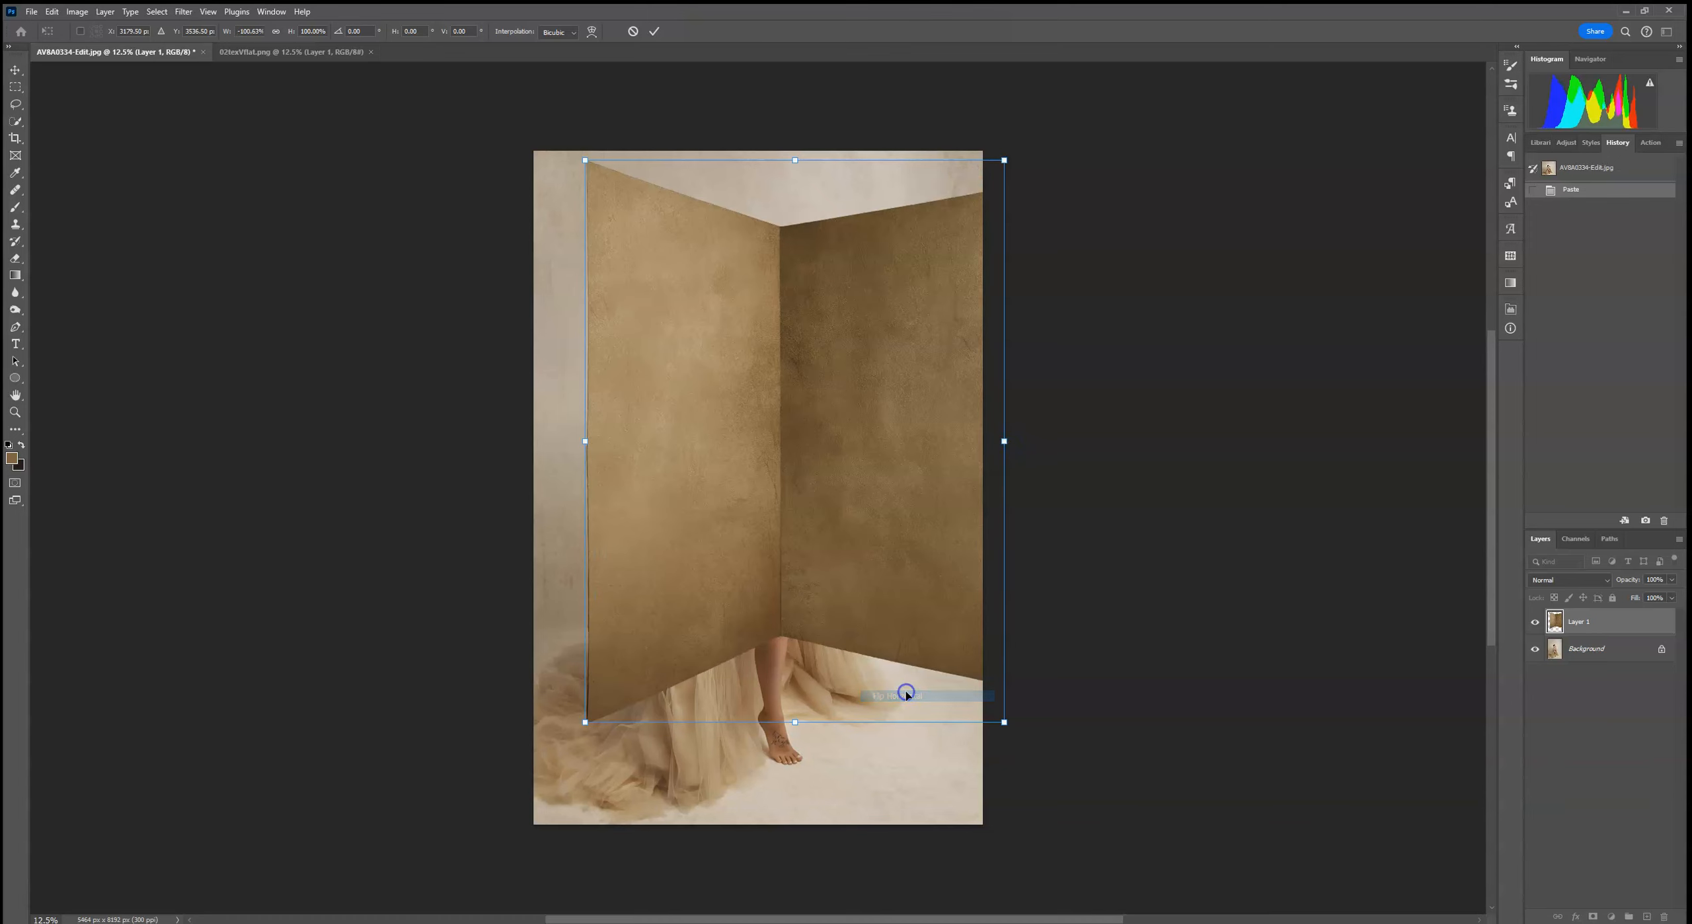
Stretch the flipped wall across the portrait's full width, align it with the top edge of the photo and apply the transform
{"action": "left_click_drag", "start_coordinate": [585, 438], "coordinate": [525, 438]}
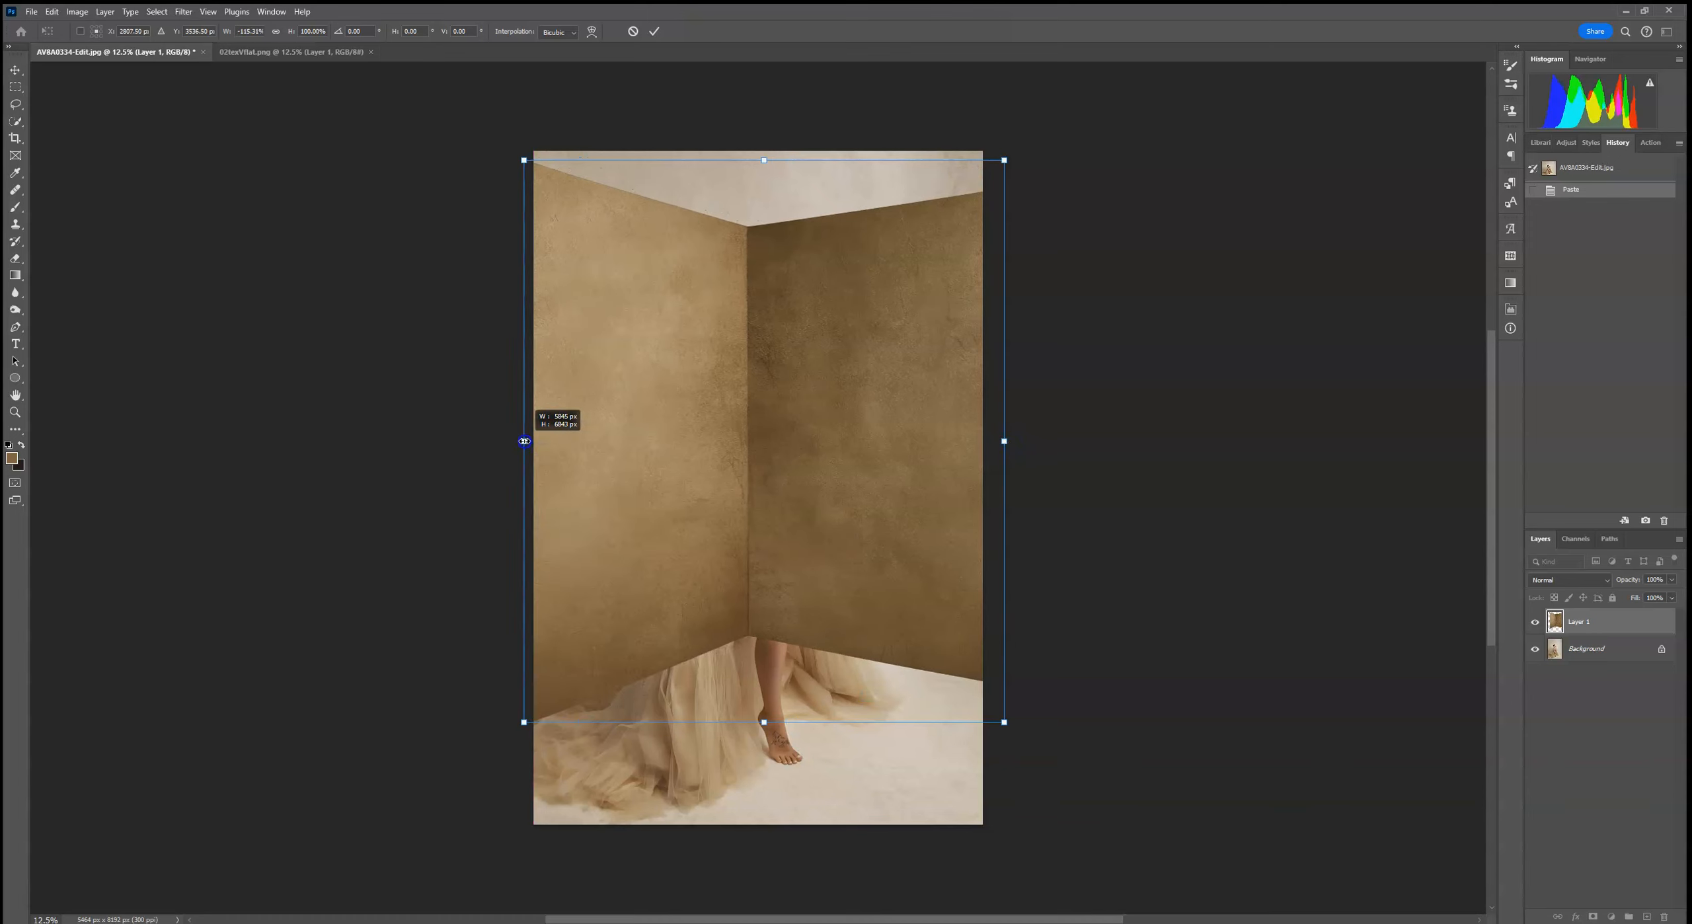
{"action": "left_click_drag", "start_coordinate": [799, 434], "coordinate": [808, 493]}
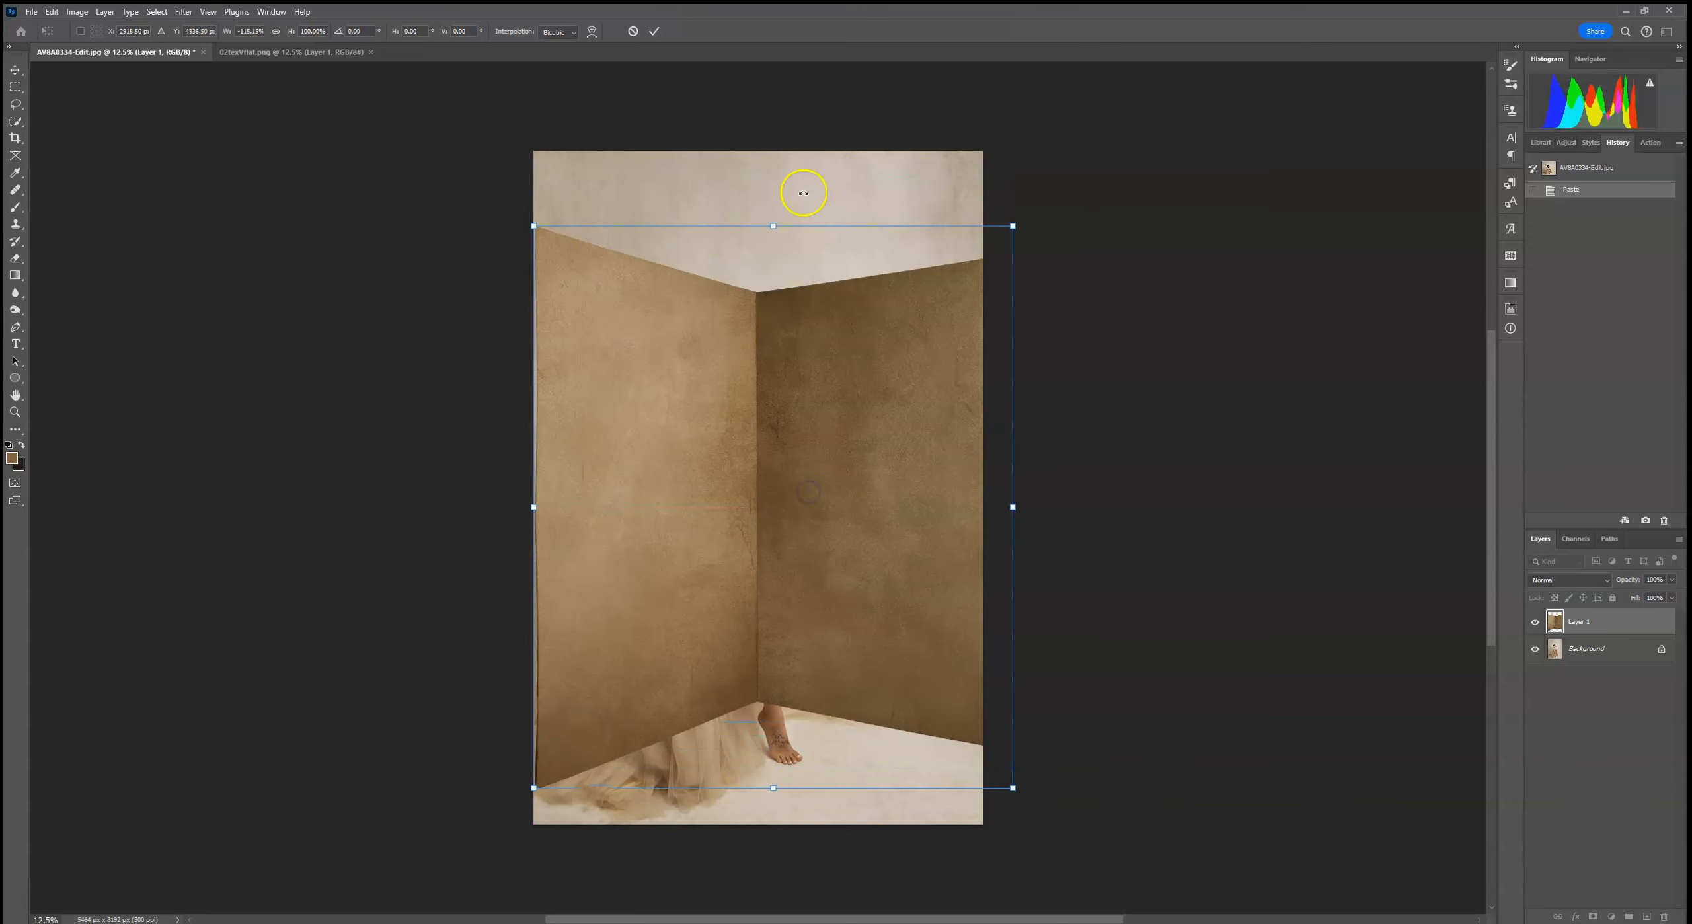
{"action": "mouse_move", "coordinate": [777, 225]}
{"action": "left_mouse_down"}
{"action": "mouse_move", "coordinate": [790, 62]}
{"action": "mouse_move", "coordinate": [798, 205]}
{"action": "left_mouse_up"}
{"action": "left_click_drag", "start_coordinate": [770, 795], "coordinate": [771, 771]}
{"action": "left_click_drag", "start_coordinate": [790, 680], "coordinate": [779, 622]}
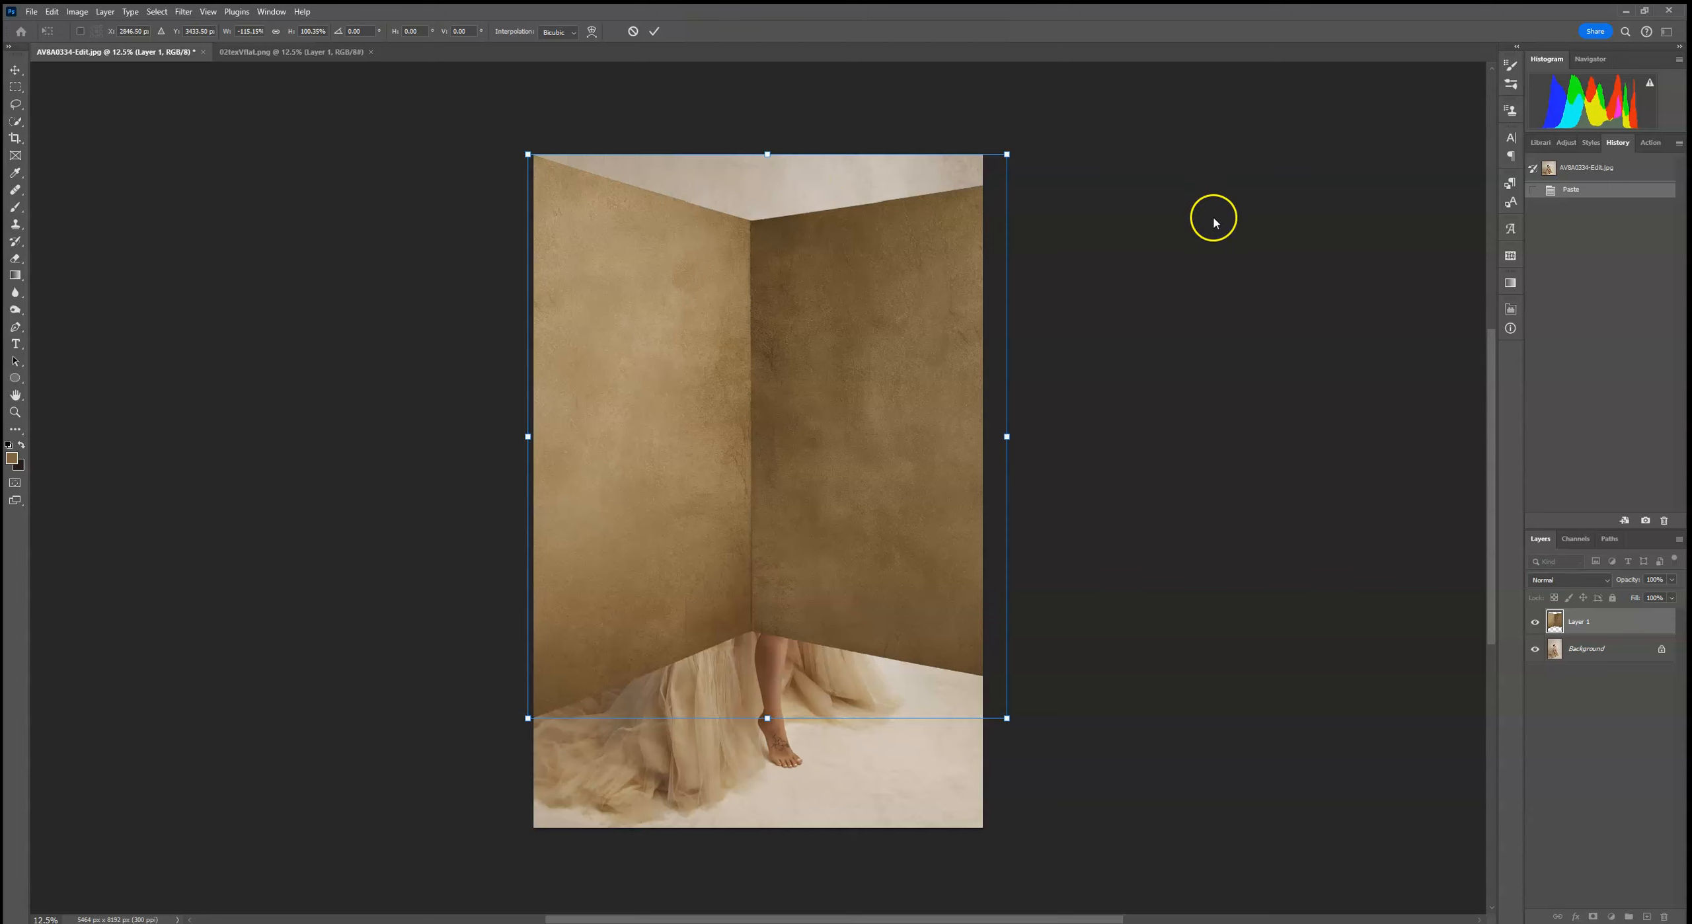
{"action": "left_click", "coordinate": [654, 32]}
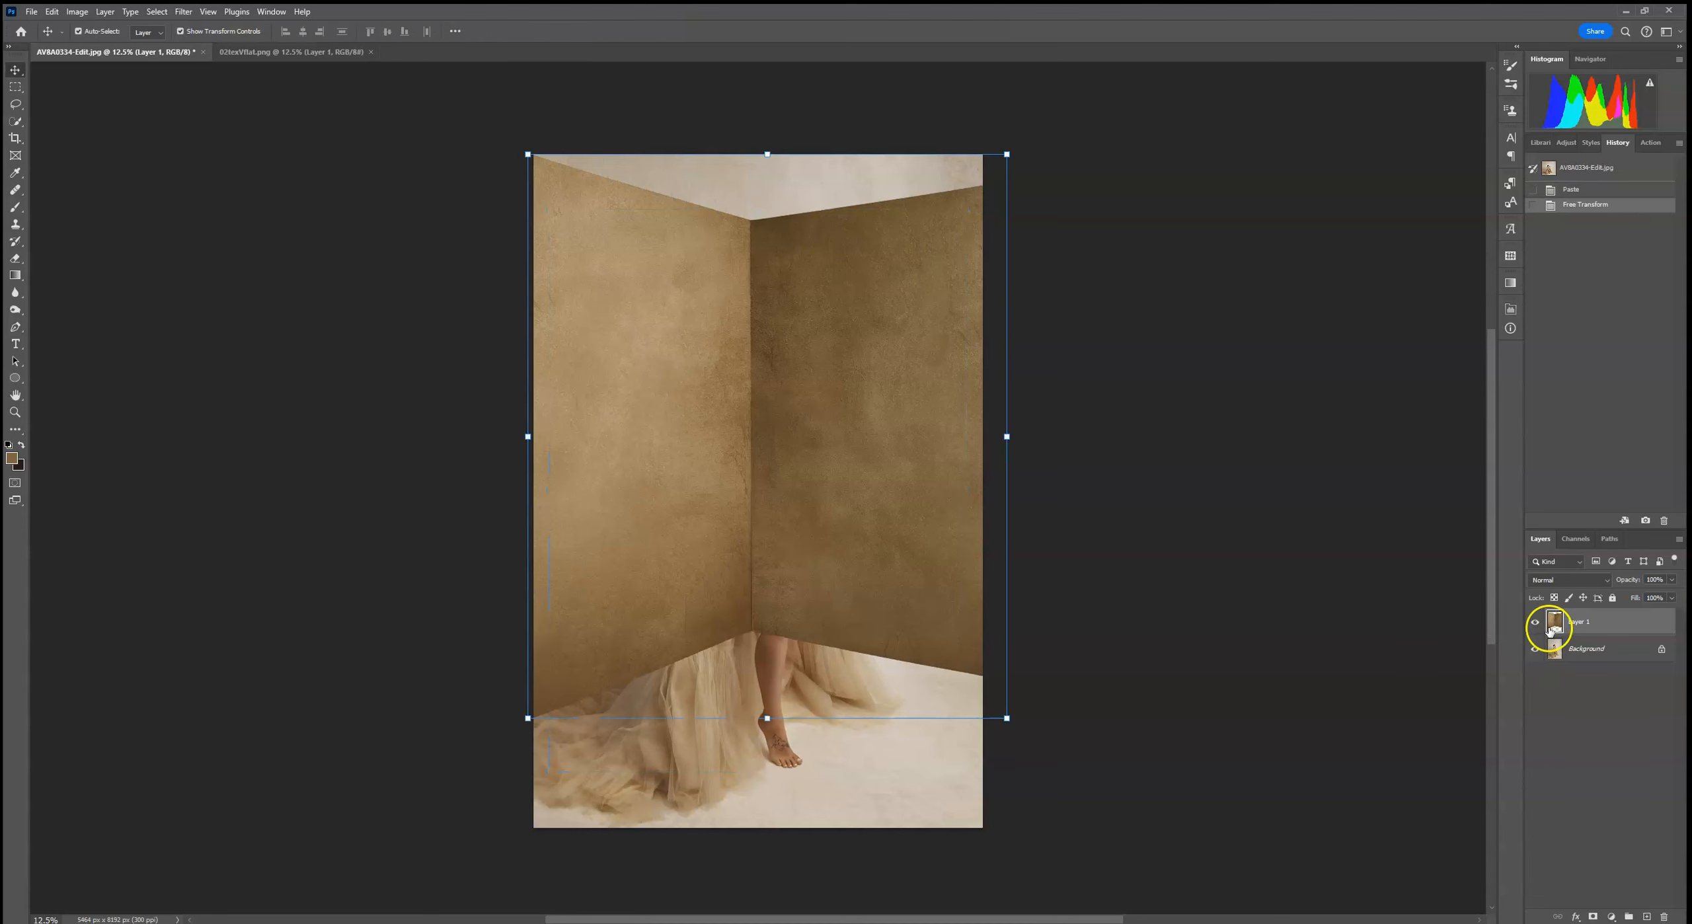
Hide the wall layer and select the woman on the Background layer with Select Subject
{"action": "left_click", "coordinate": [1535, 623]}
{"action": "left_click", "coordinate": [1561, 652]}
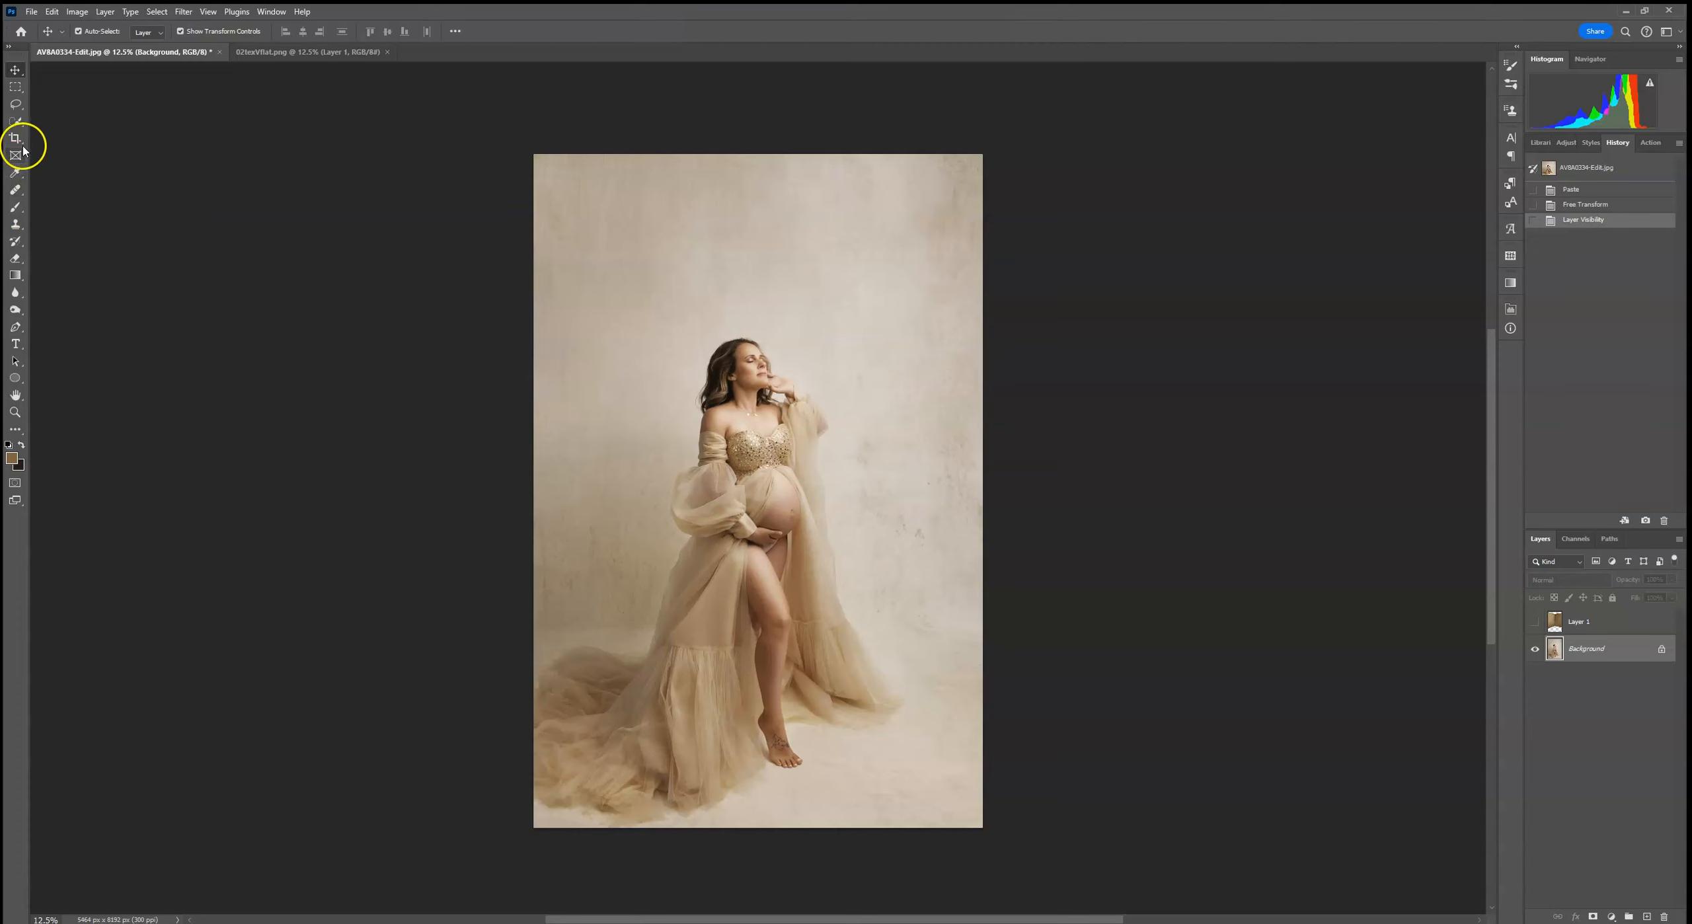
{"action": "left_click", "coordinate": [15, 122]}
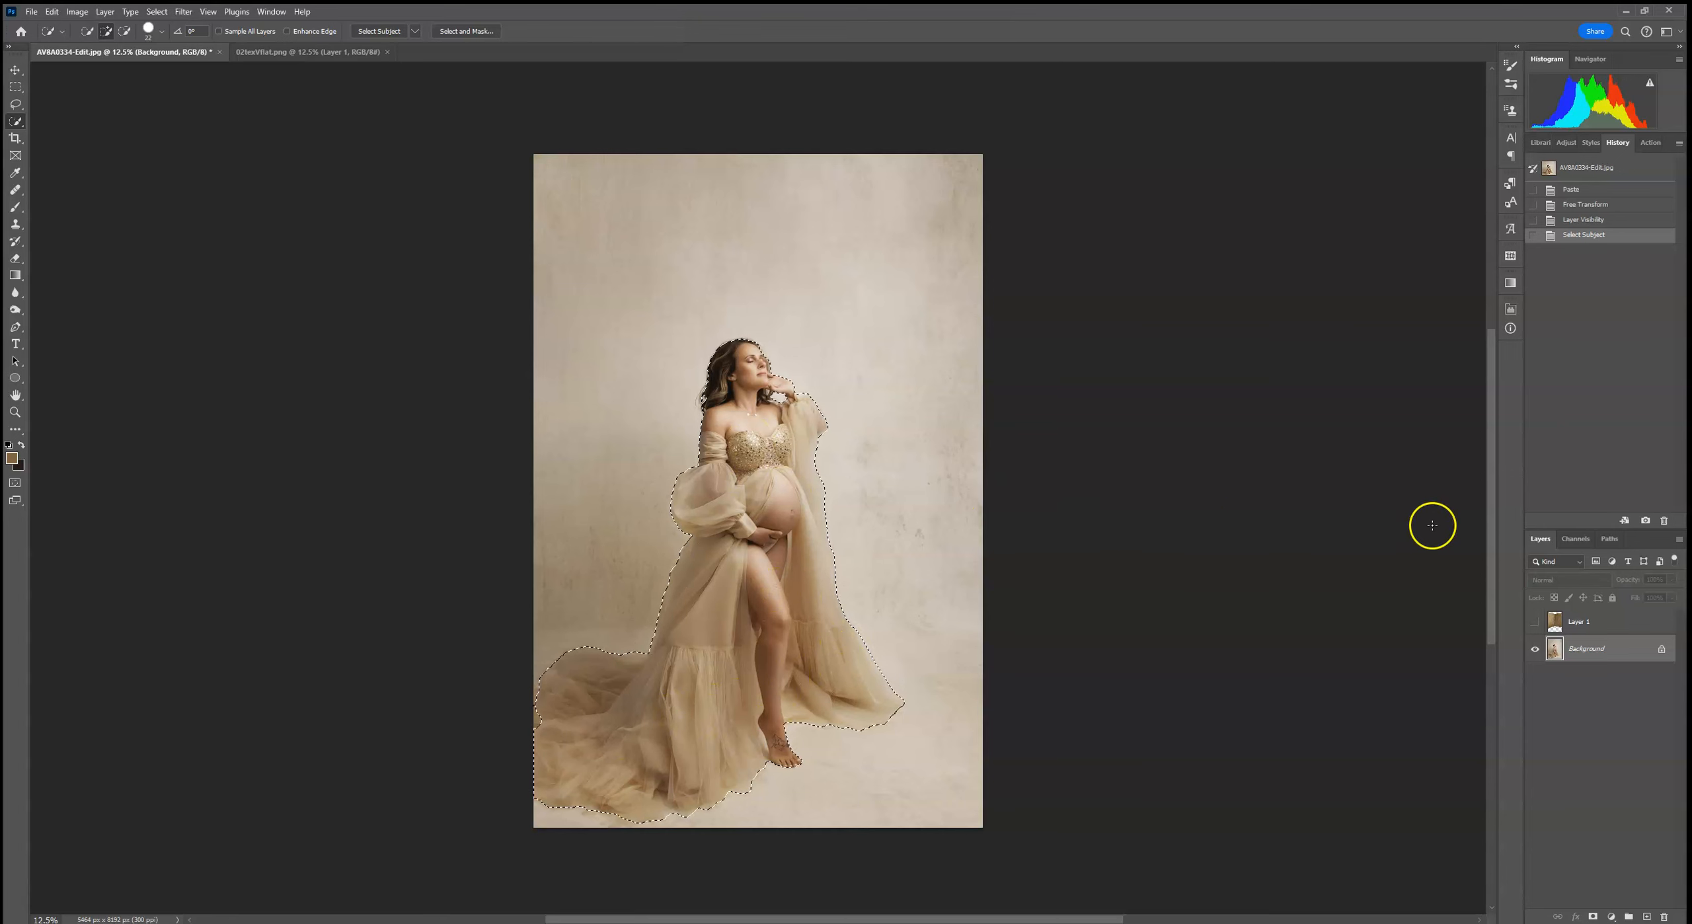
Duplicate the Background layer, mask the copy from the subject selection and invert the mask
{"action": "left_click_drag", "start_coordinate": [1635, 653], "coordinate": [1650, 917]}
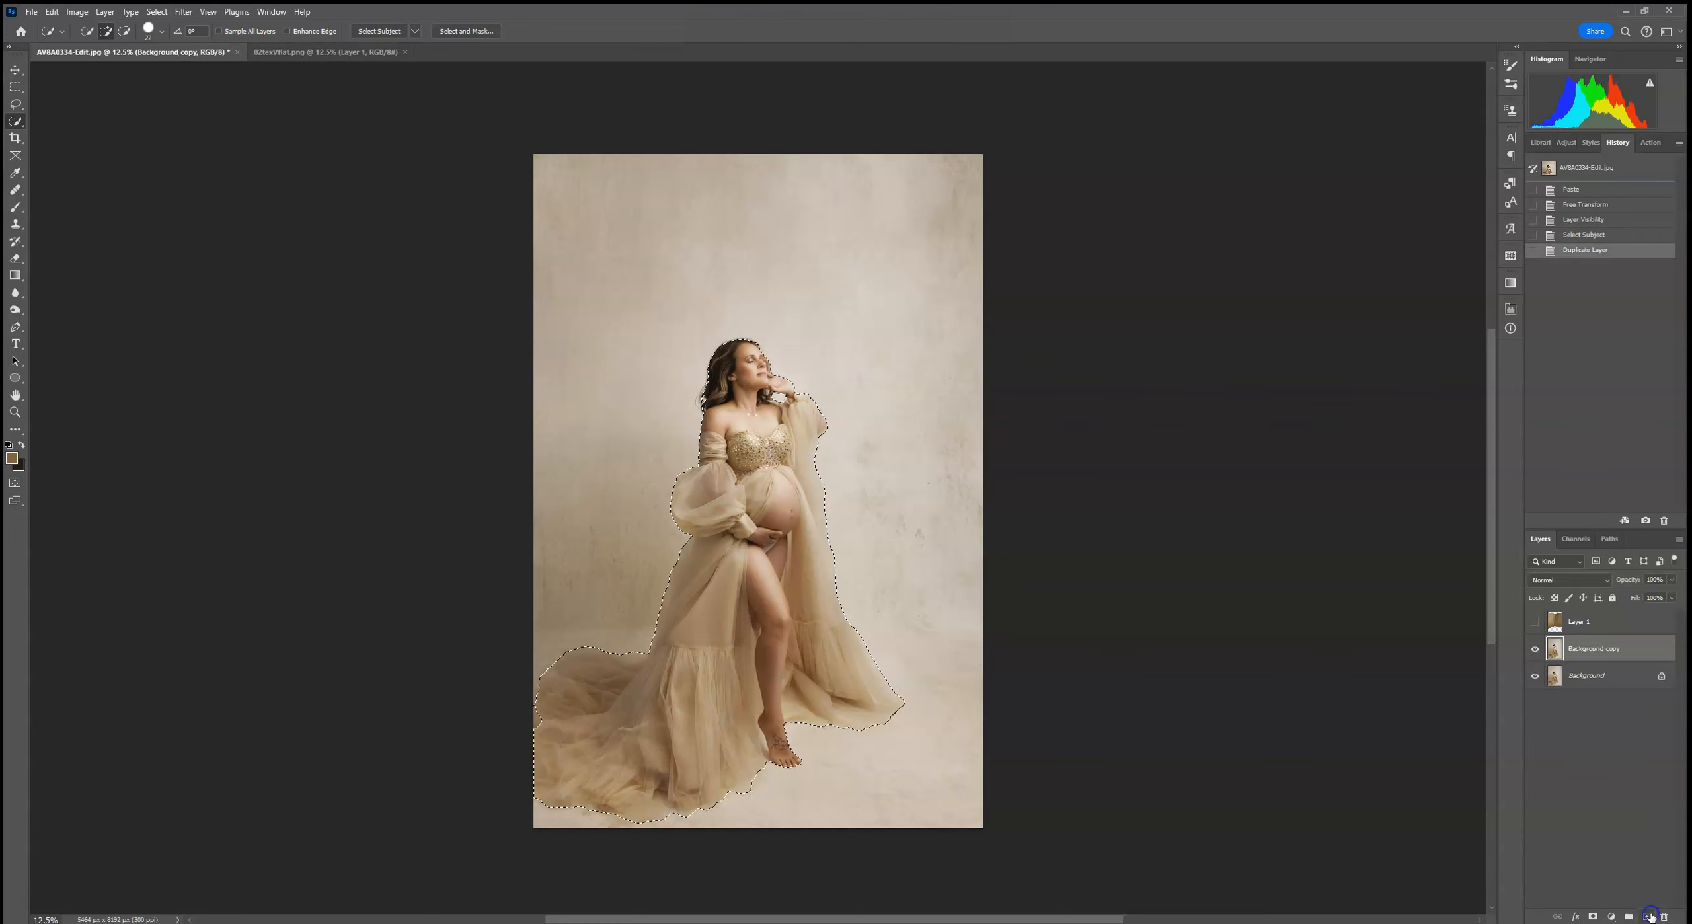
{"action": "left_click", "coordinate": [1592, 917]}
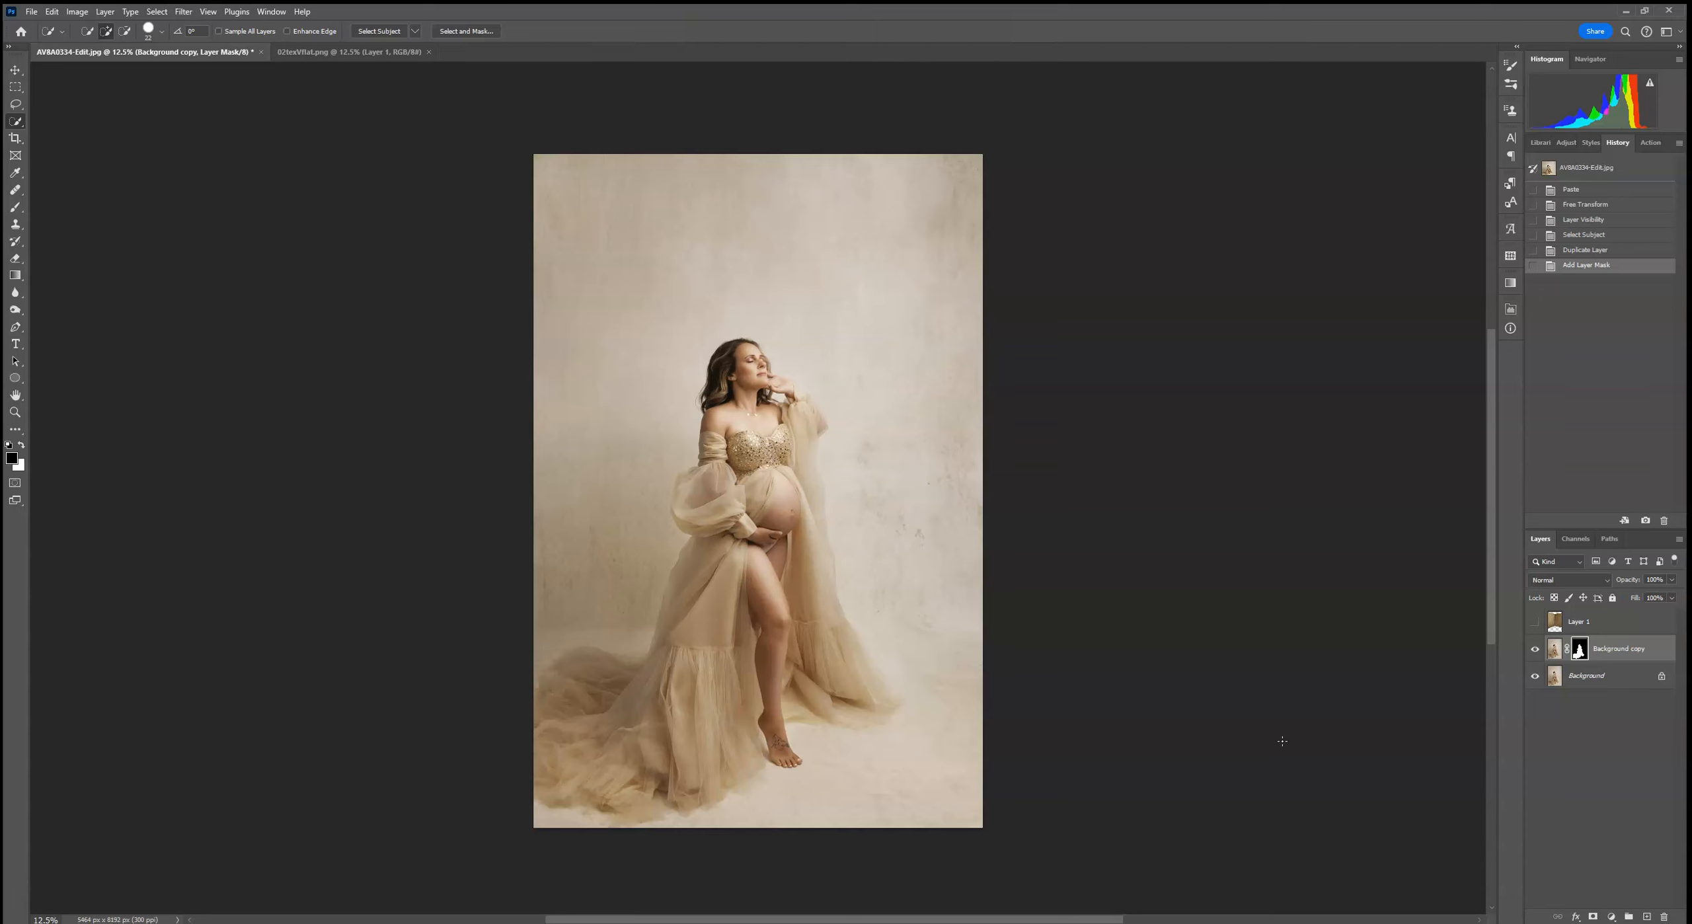
{"action": "key", "text": "ctrl+i"}
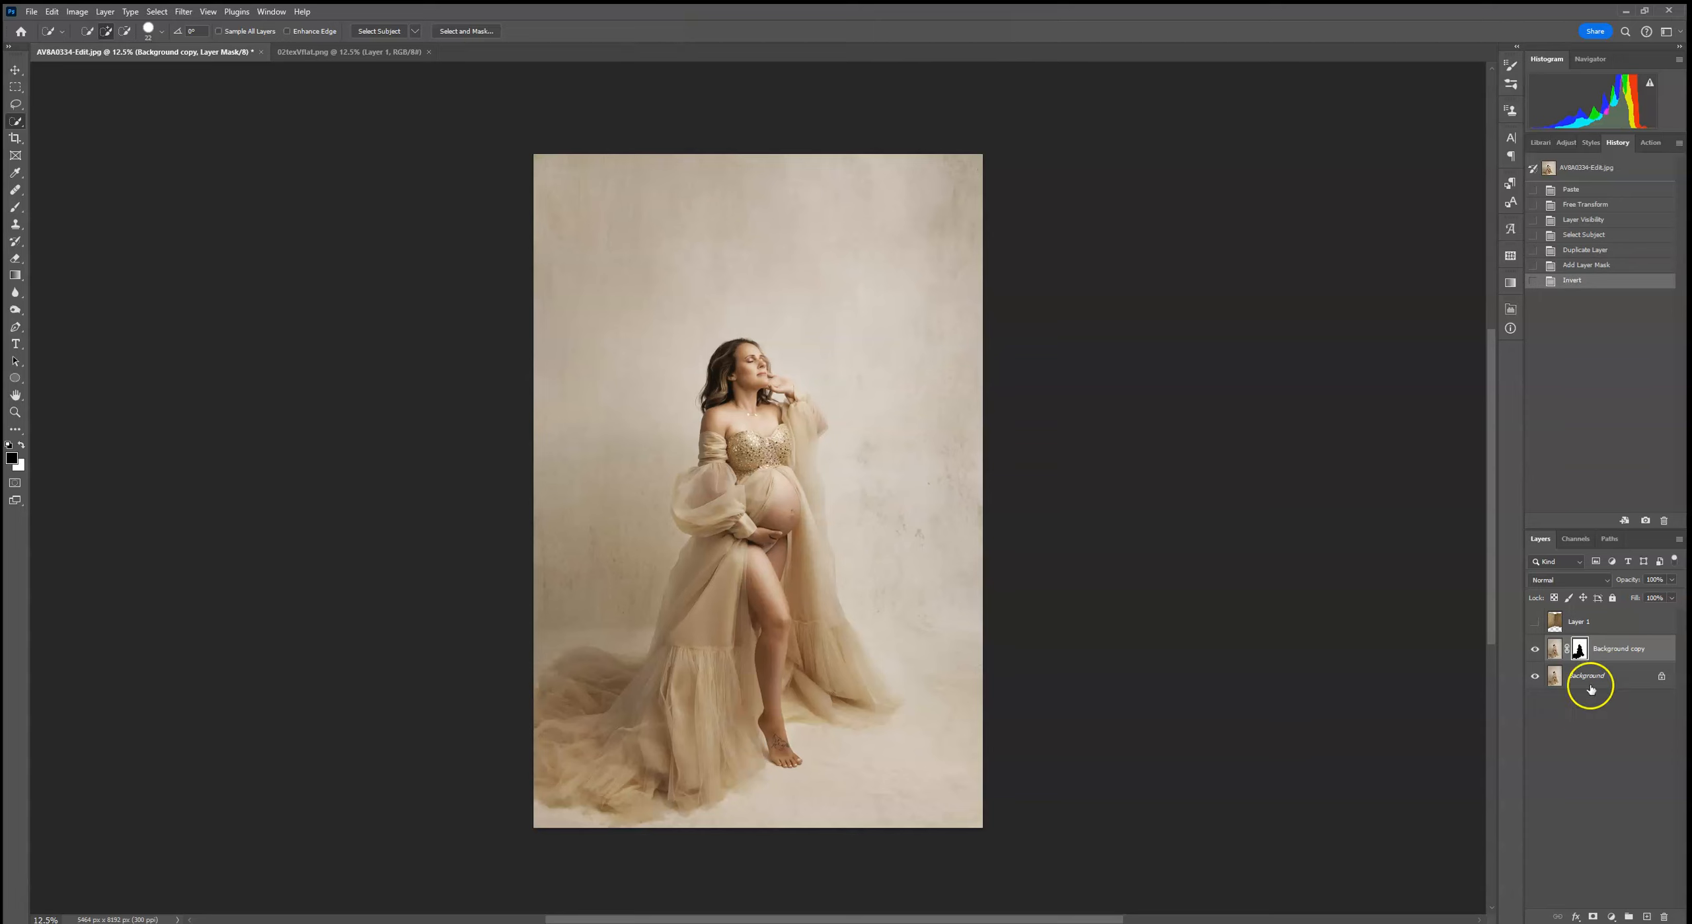
Show the wall layer again, clip it to the masked background copy and switch to the Move tool
{"action": "left_click", "coordinate": [1536, 622]}
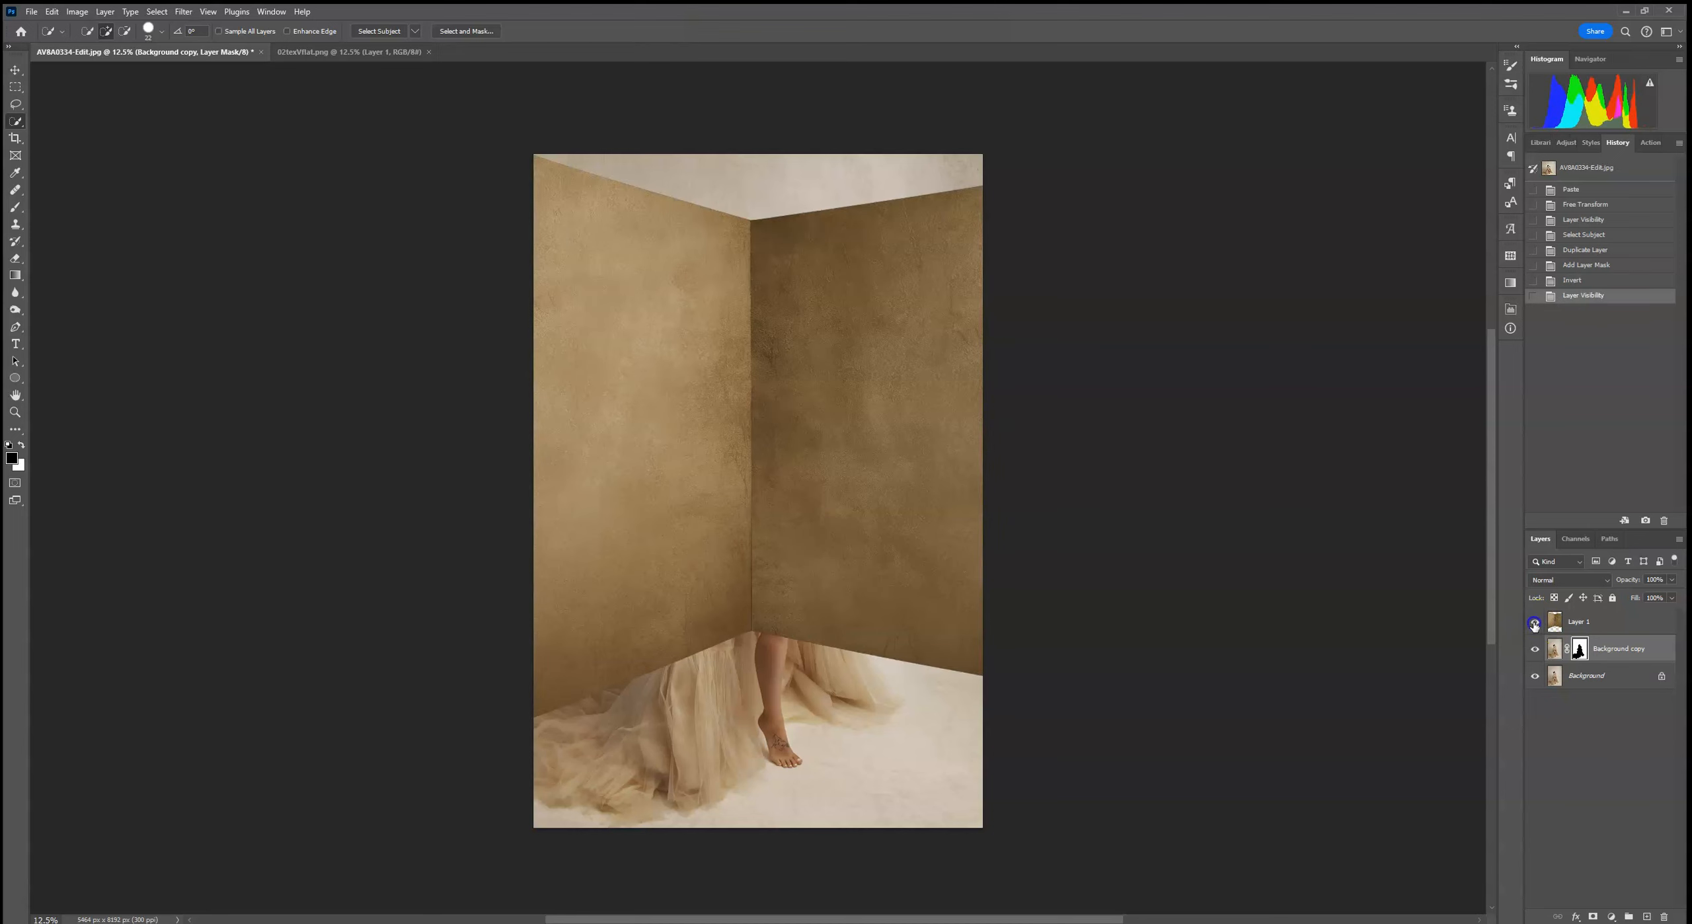
{"action": "left_click", "coordinate": [1590, 623]}
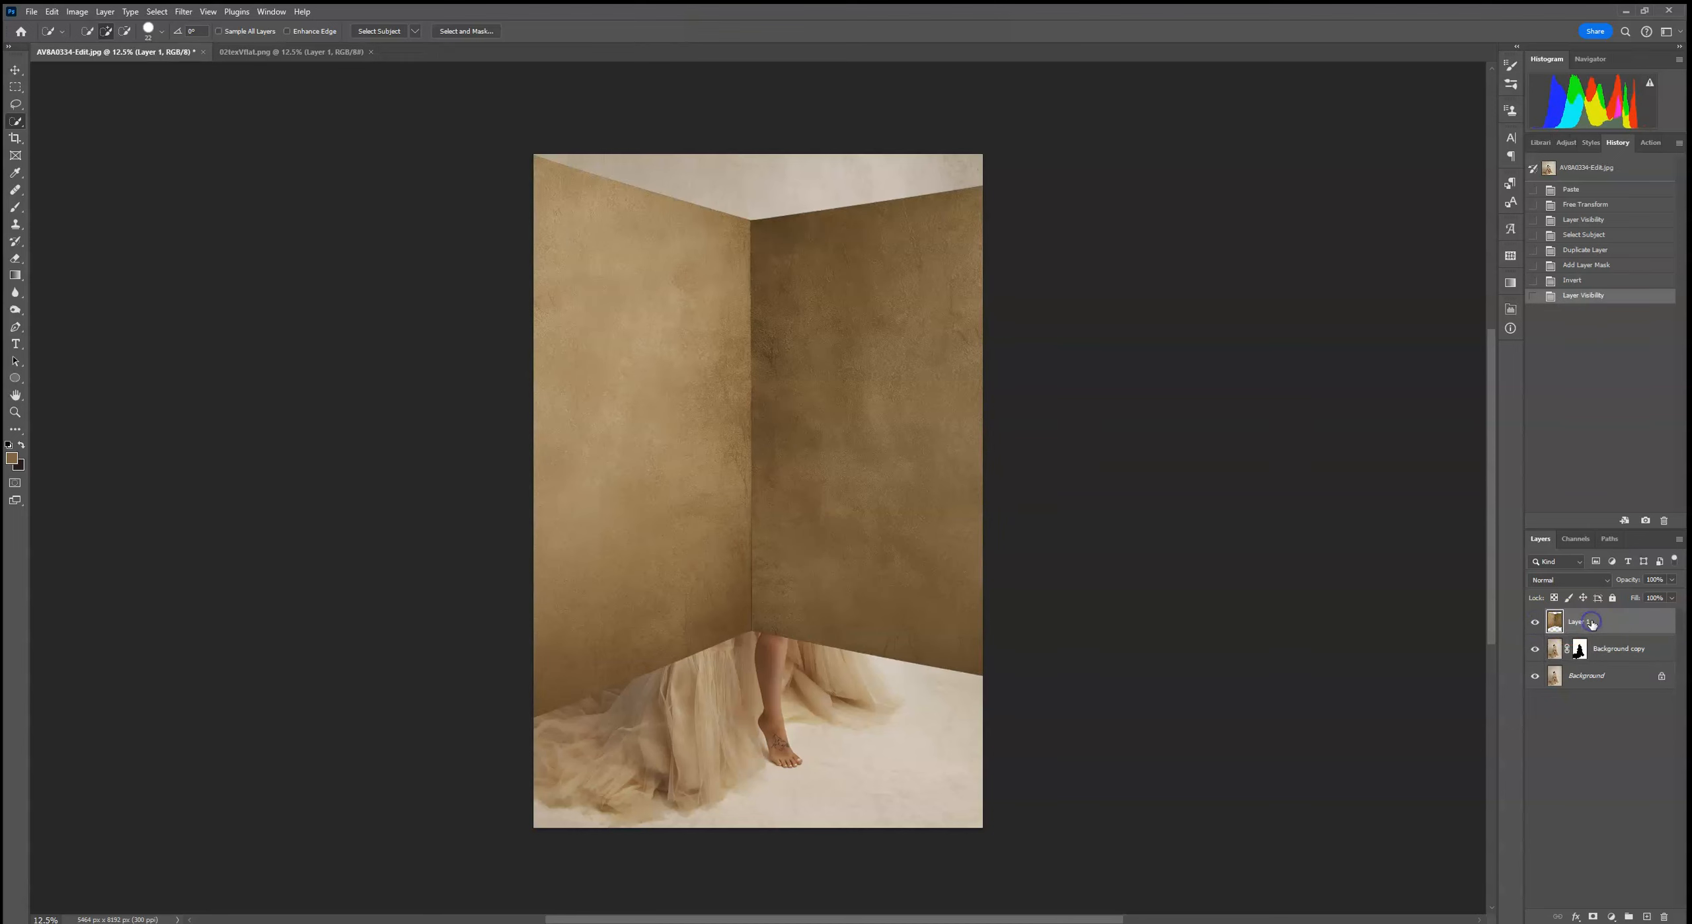
{"action": "mouse_move", "coordinate": [1611, 631]}
{"action": "left_mouse_down"}
{"action": "mouse_move", "coordinate": [1647, 635]}
{"action": "mouse_move", "coordinate": [1628, 618]}
{"action": "left_mouse_up"}
{"action": "right_click", "coordinate": [1627, 620]}
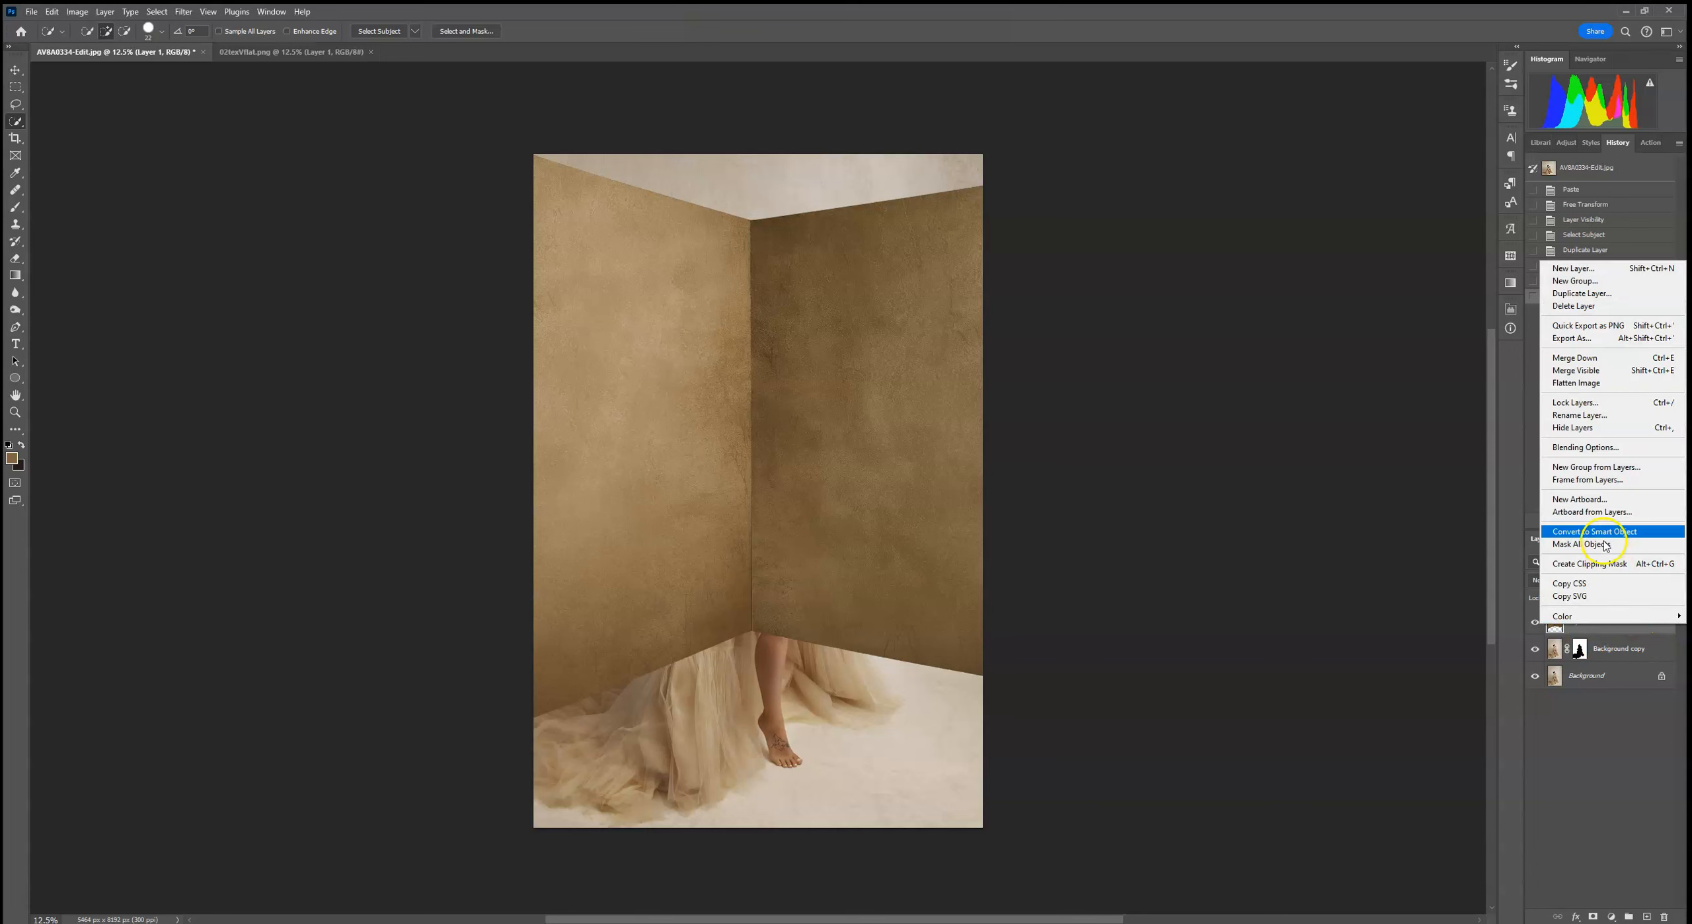
{"action": "left_click", "coordinate": [1590, 564]}
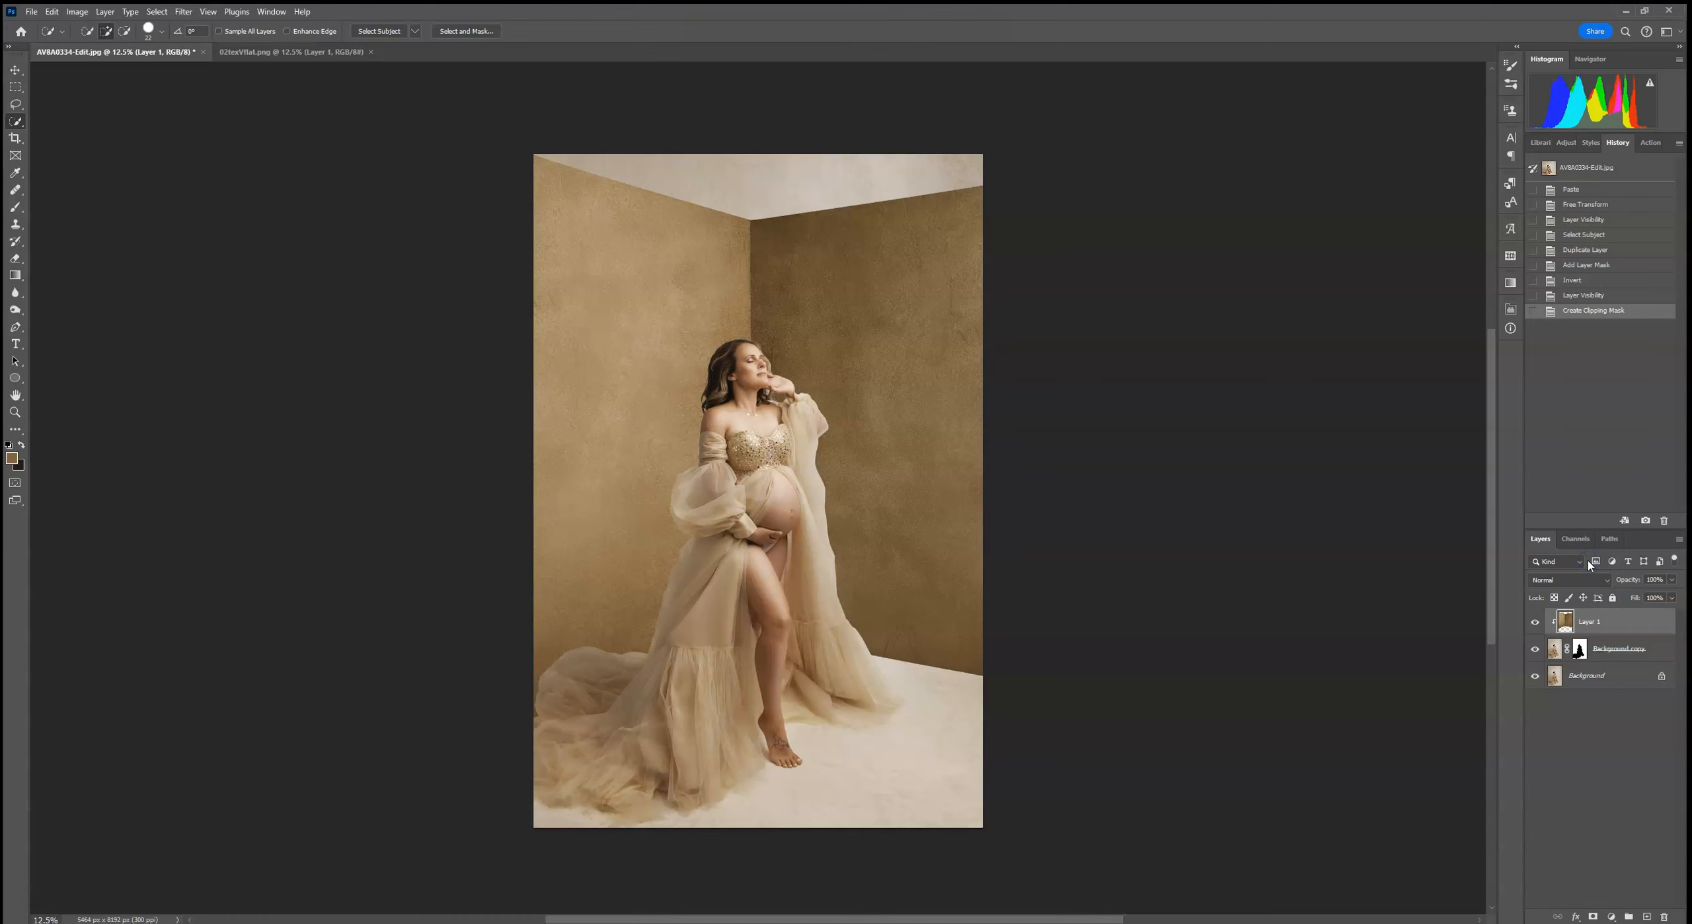
{"action": "left_click", "coordinate": [14, 69]}
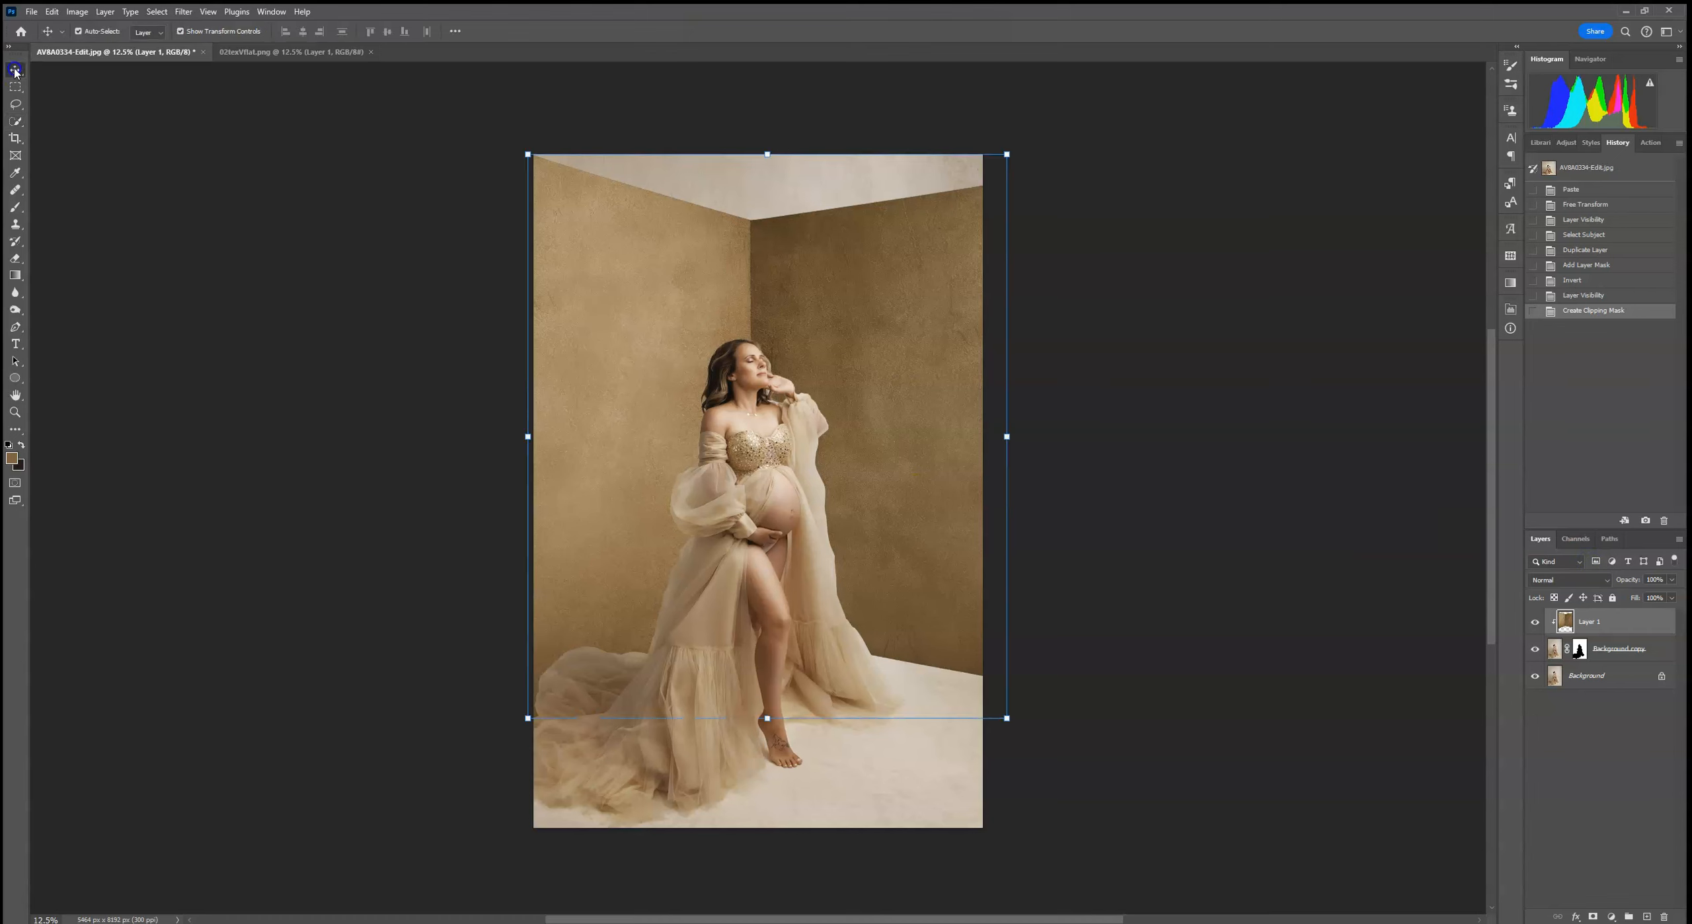
{"action": "left_click", "coordinate": [1007, 436]}
{"action": "left_click_drag", "start_coordinate": [907, 381], "coordinate": [942, 433]}
{"action": "left_click_drag", "start_coordinate": [804, 209], "coordinate": [817, 154]}
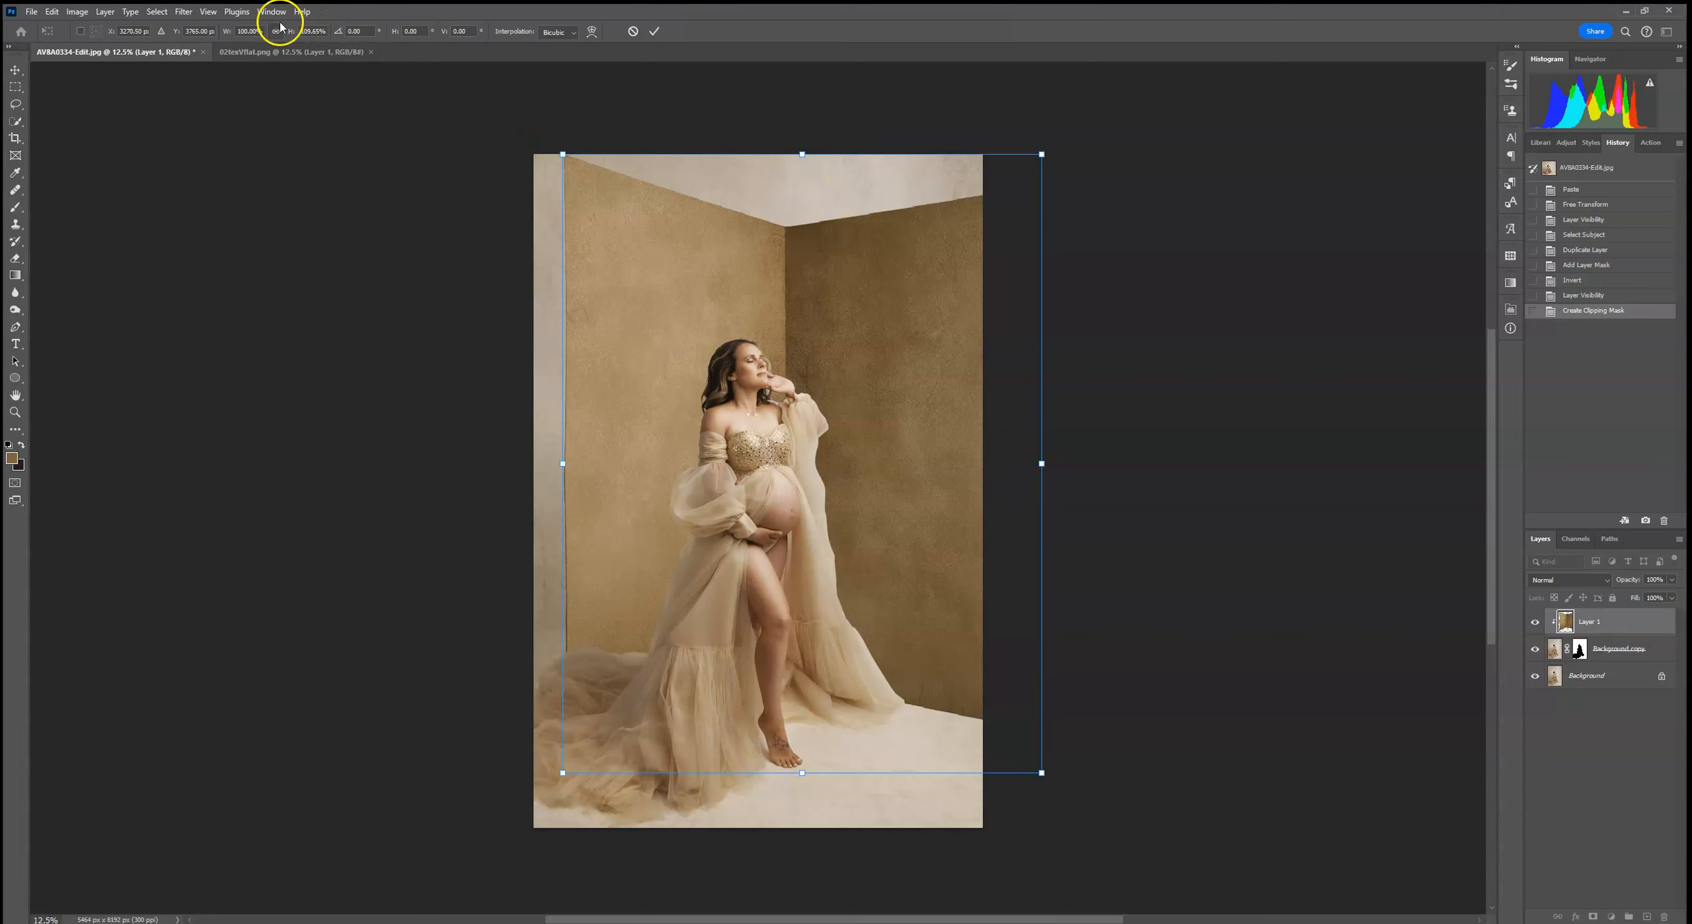
{"action": "left_click_drag", "start_coordinate": [570, 470], "coordinate": [485, 465]}
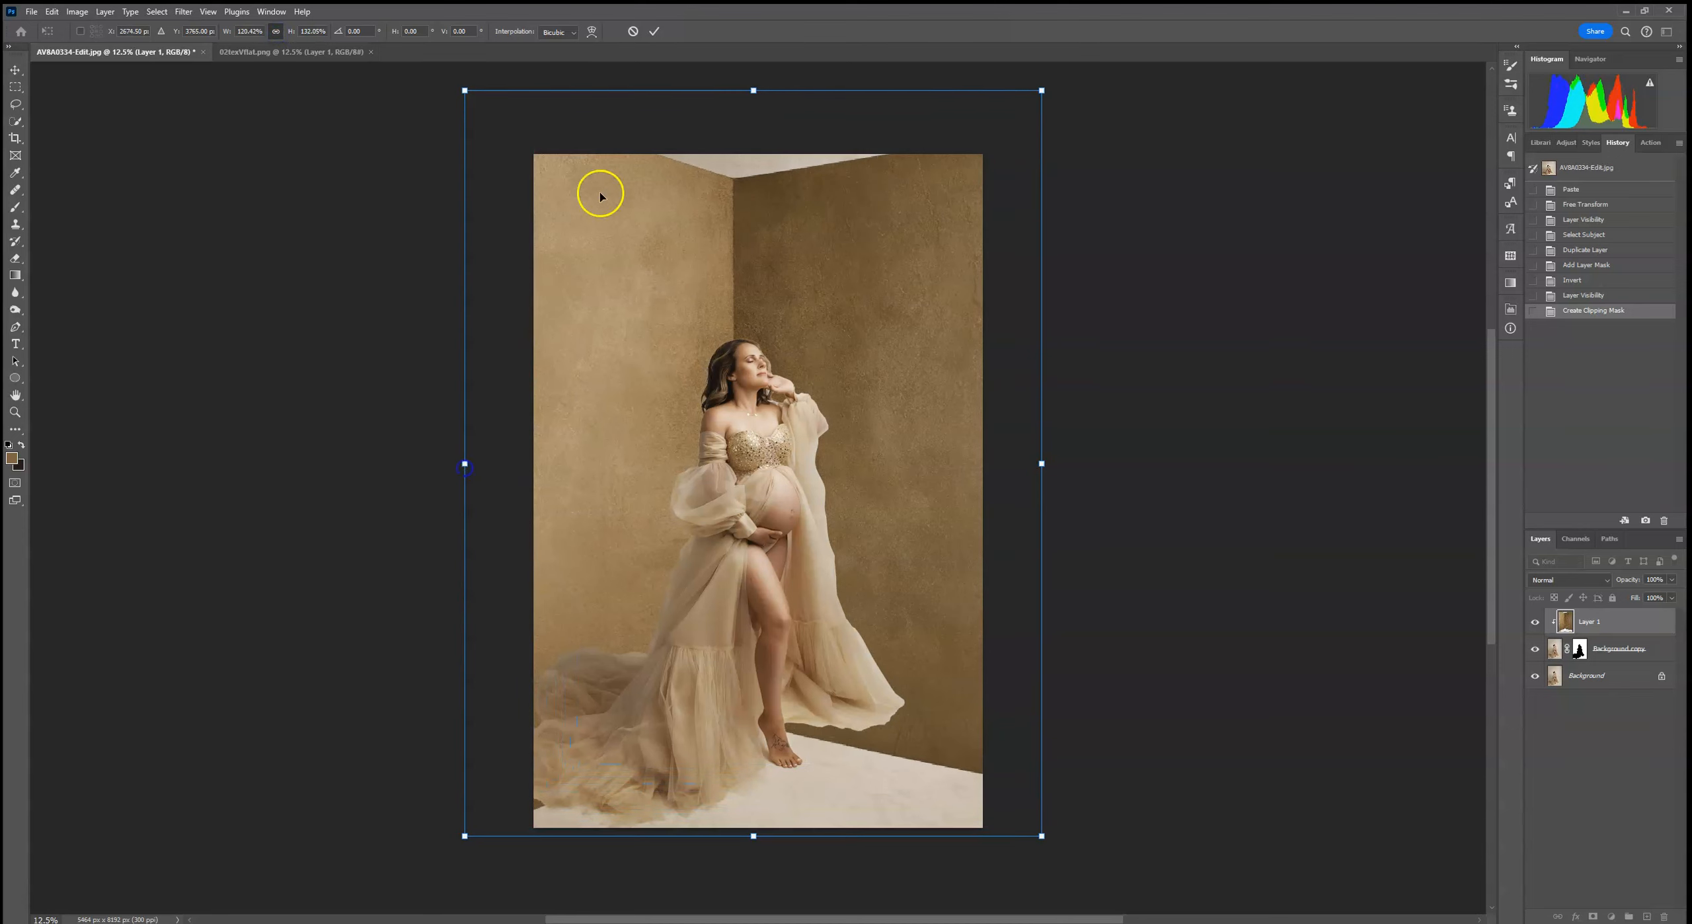
{"action": "left_click", "coordinate": [632, 31]}
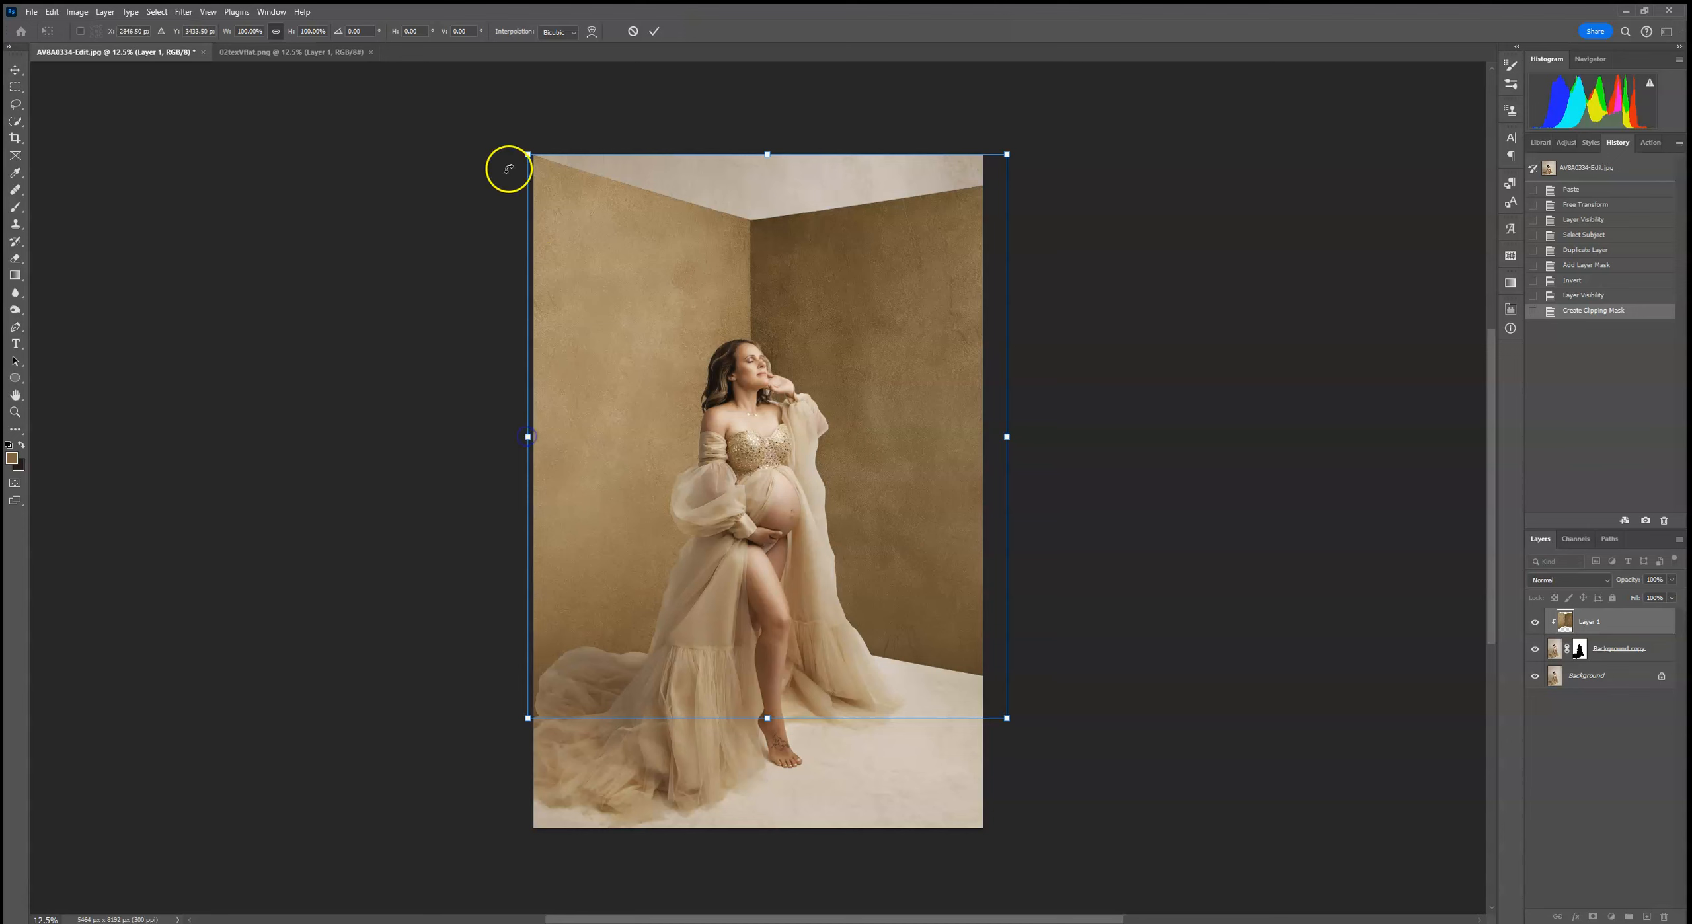
Shift the wall down and to the right behind the woman, widen it to about 115% and apply the transform
{"action": "left_click_drag", "start_coordinate": [812, 313], "coordinate": [868, 341]}
{"action": "left_click_drag", "start_coordinate": [582, 465], "coordinate": [528, 468]}
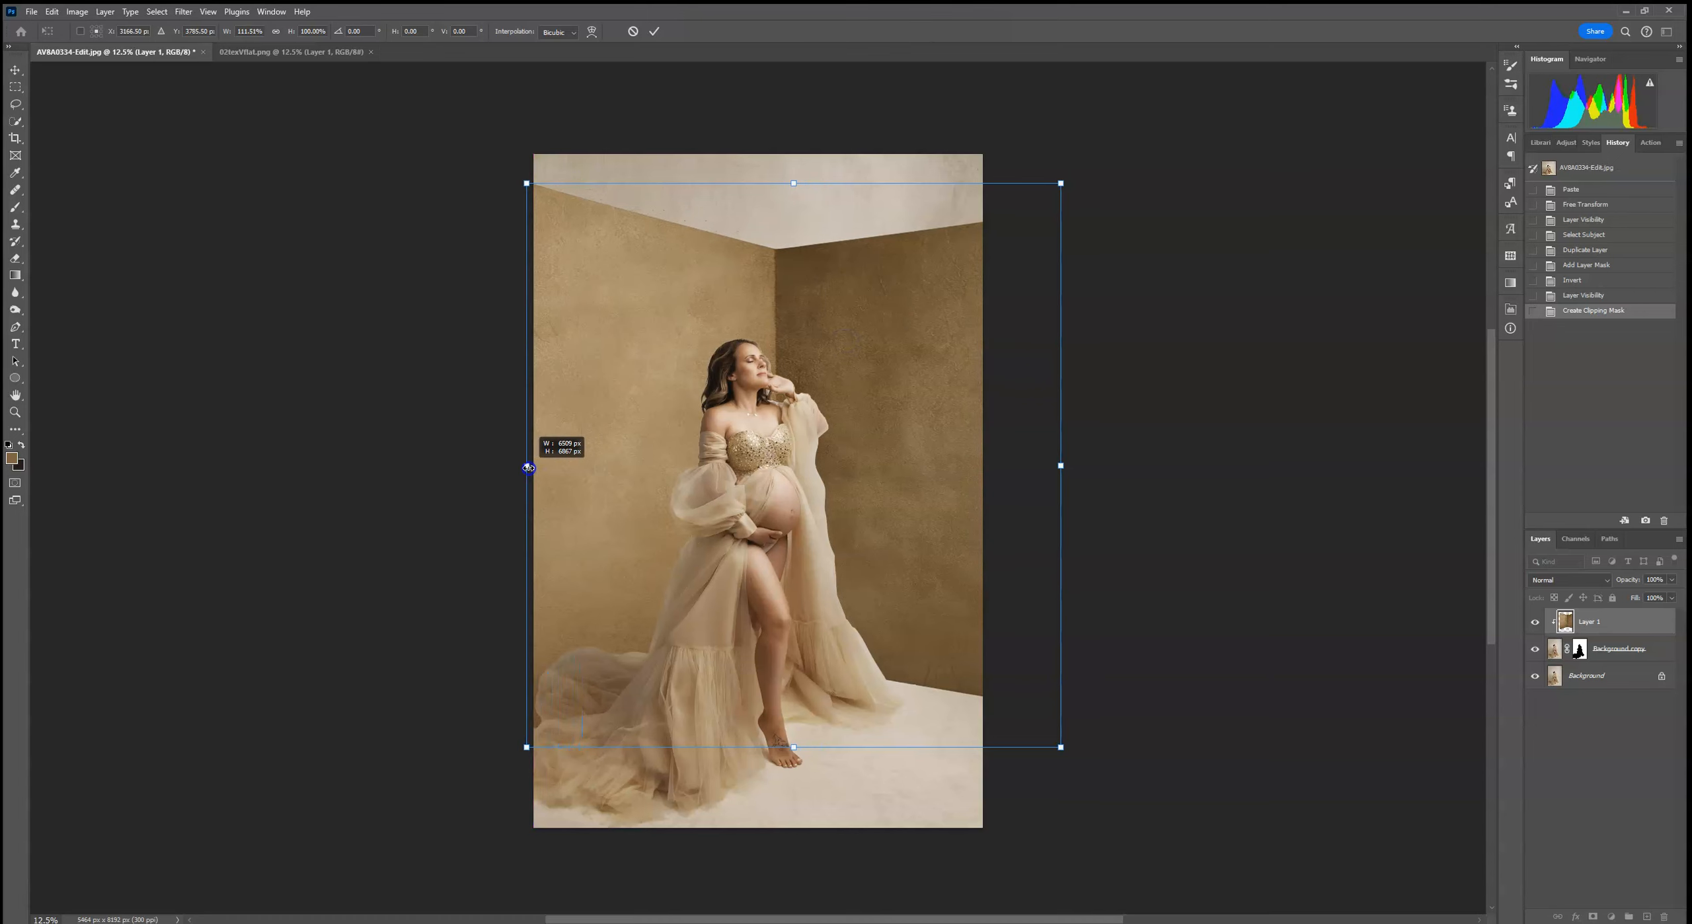
{"action": "left_click_drag", "start_coordinate": [809, 432], "coordinate": [816, 433]}
{"action": "left_click_drag", "start_coordinate": [537, 466], "coordinate": [518, 466]}
{"action": "left_click_drag", "start_coordinate": [639, 463], "coordinate": [686, 461]}
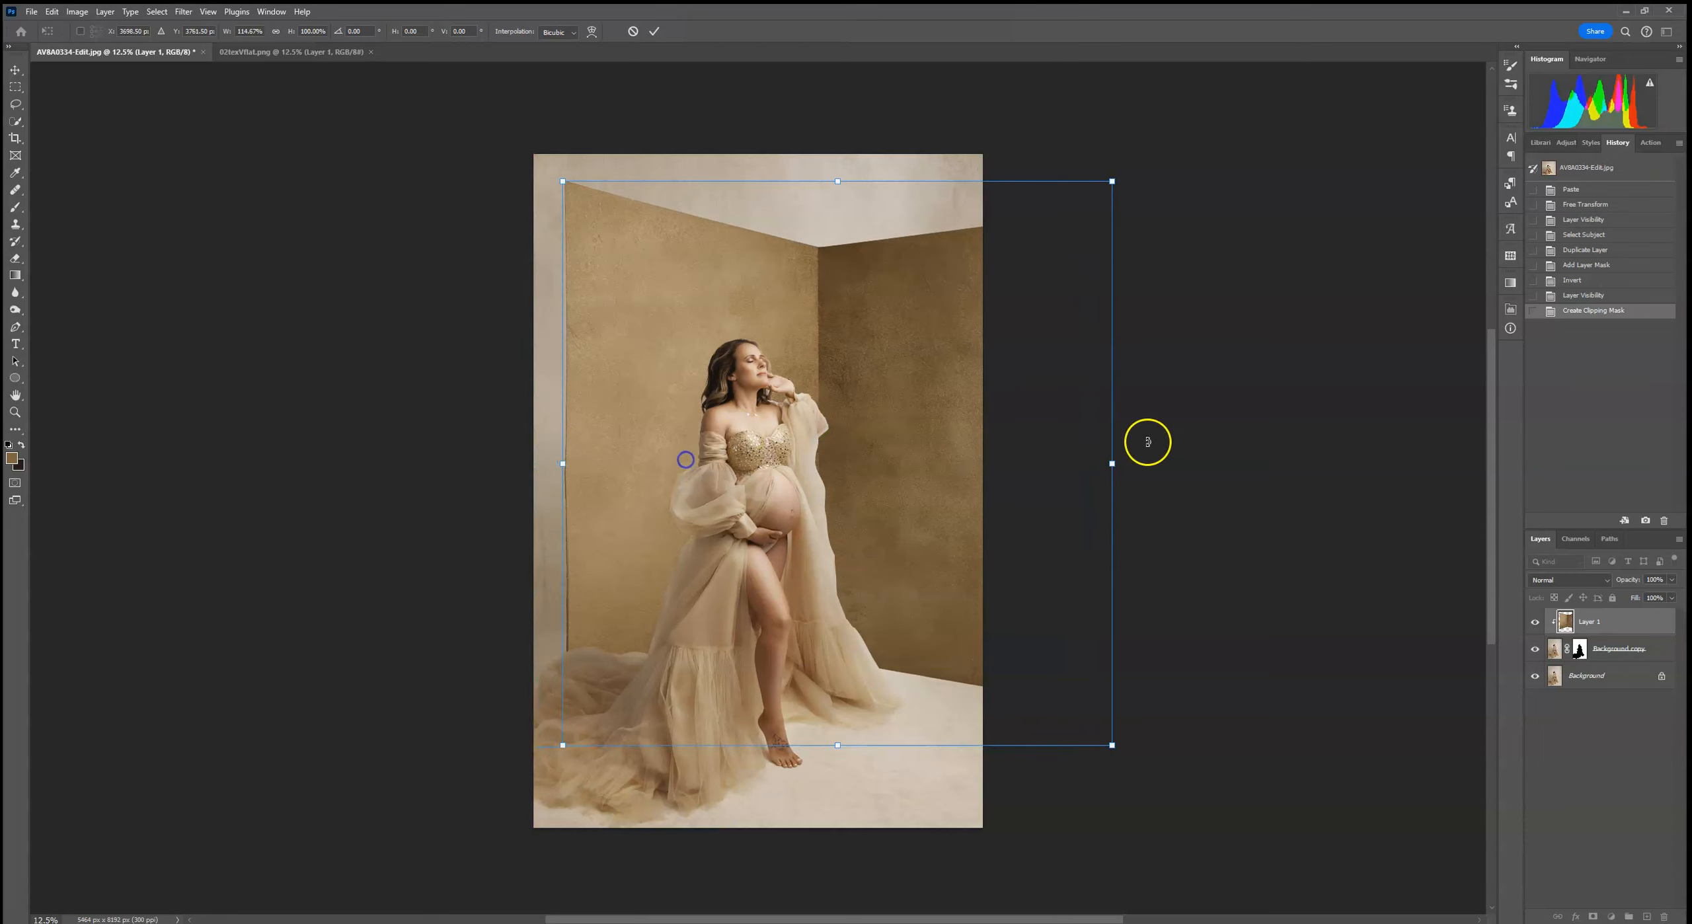
{"action": "key", "text": "Return"}
{"action": "left_click", "coordinate": [443, 461]}
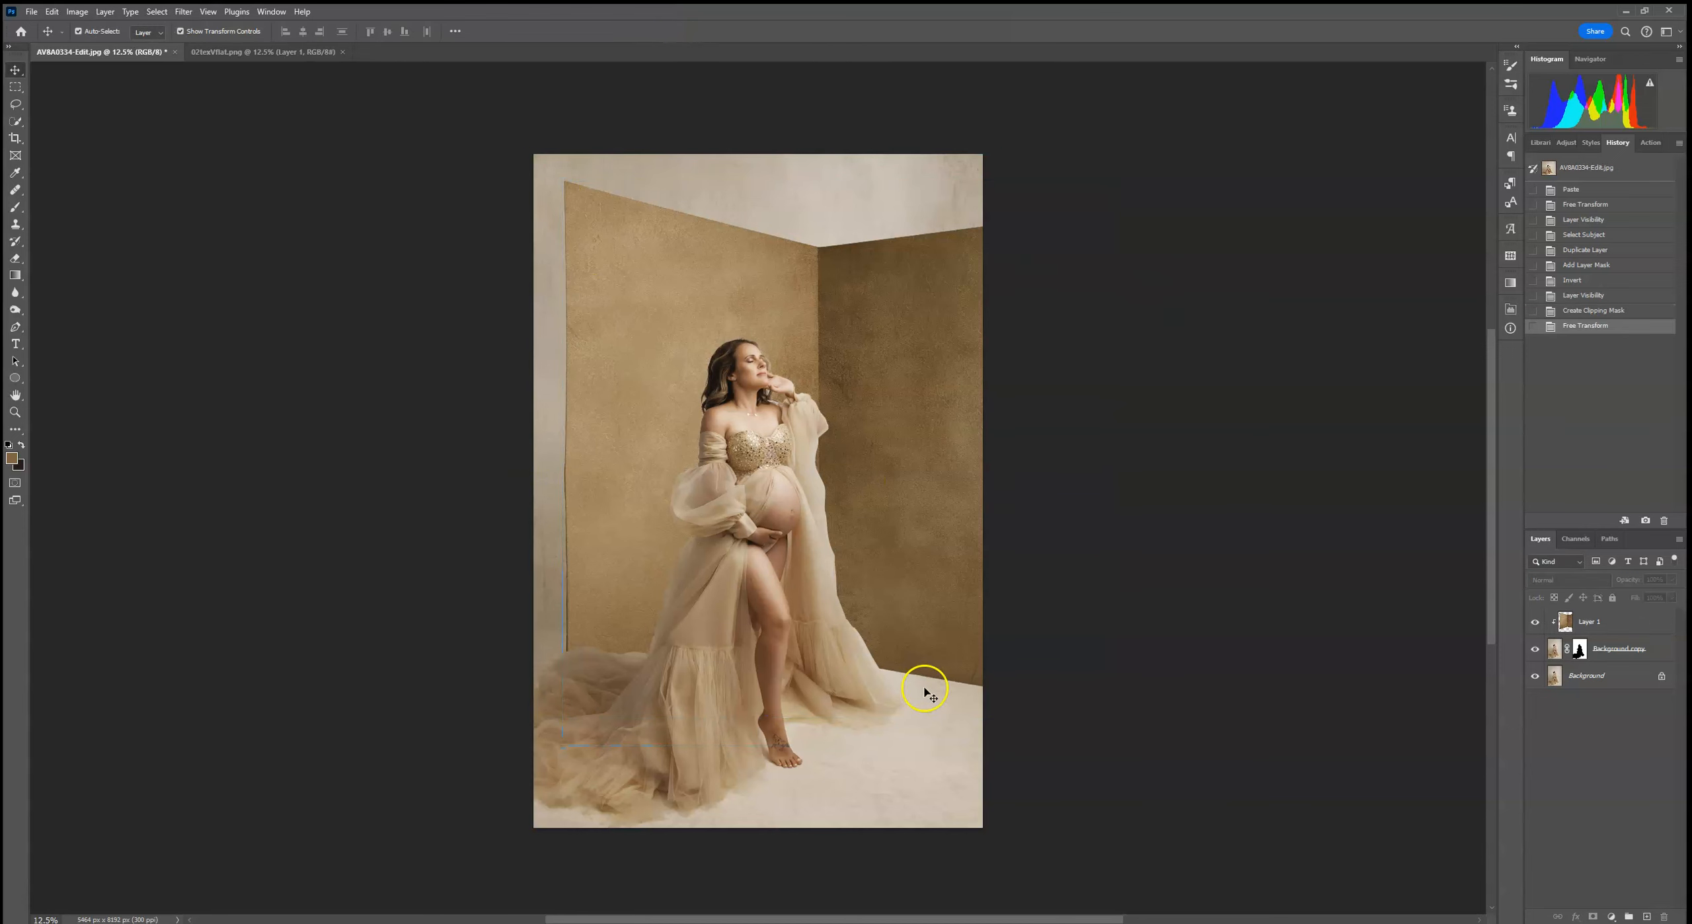
Rotate the wall slightly counterclockwise, move it to the portrait's left edge and enlarge it up to the top edge
{"action": "left_click", "coordinate": [617, 312]}
{"action": "left_click_drag", "start_coordinate": [552, 180], "coordinate": [551, 184]}
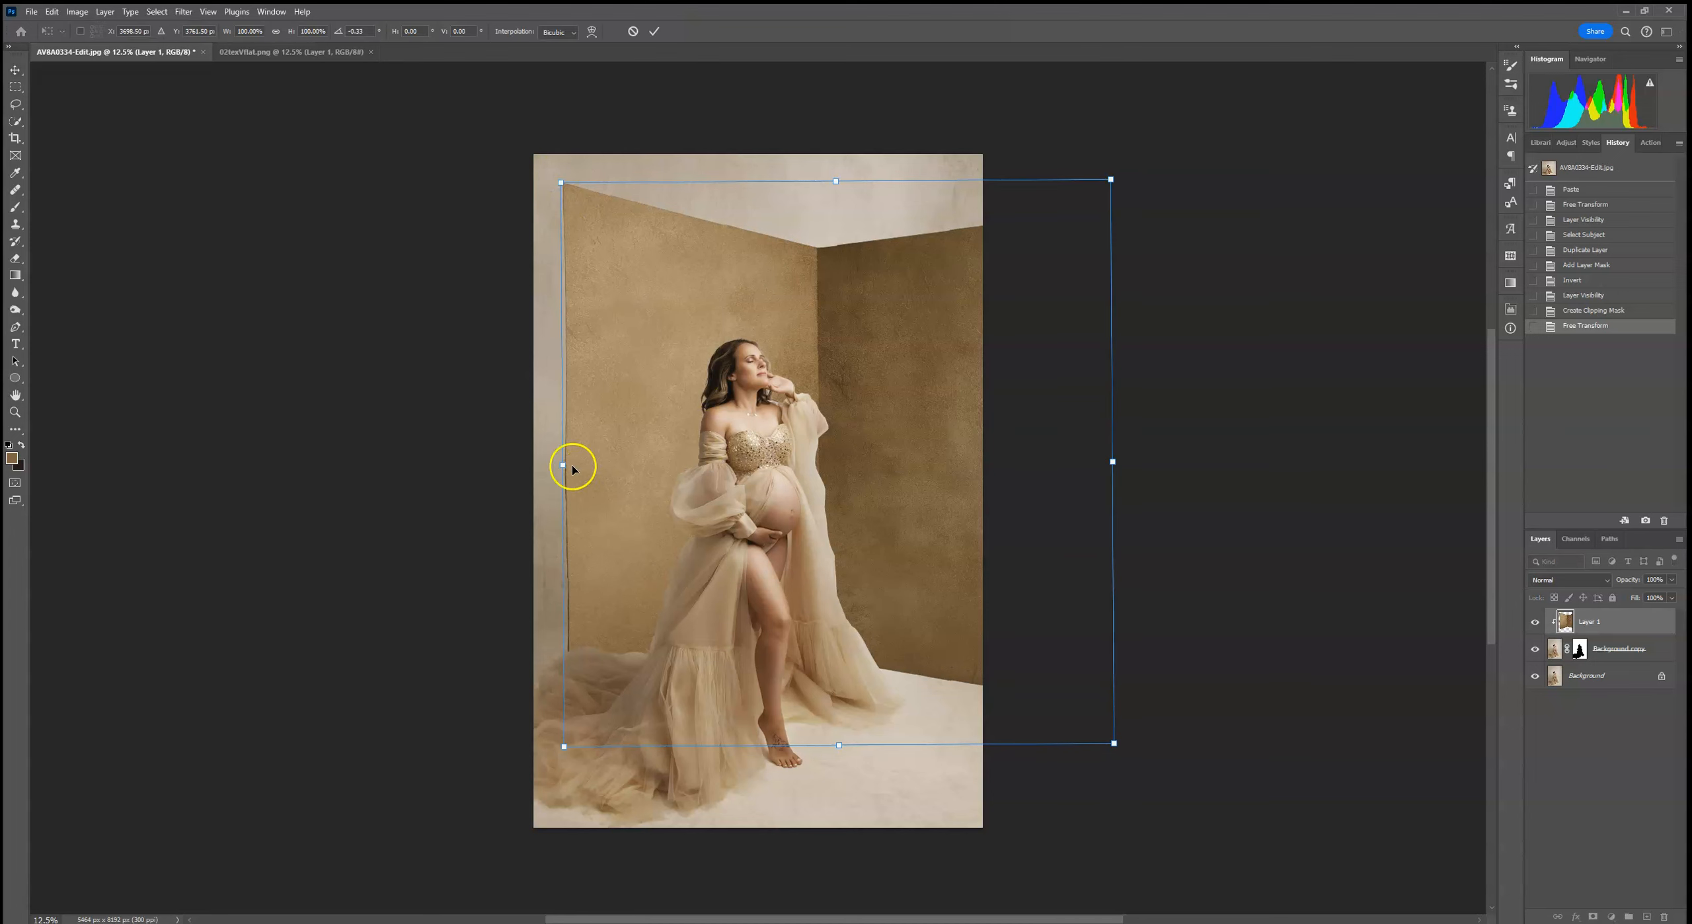
{"action": "left_click_drag", "start_coordinate": [609, 449], "coordinate": [578, 447]}
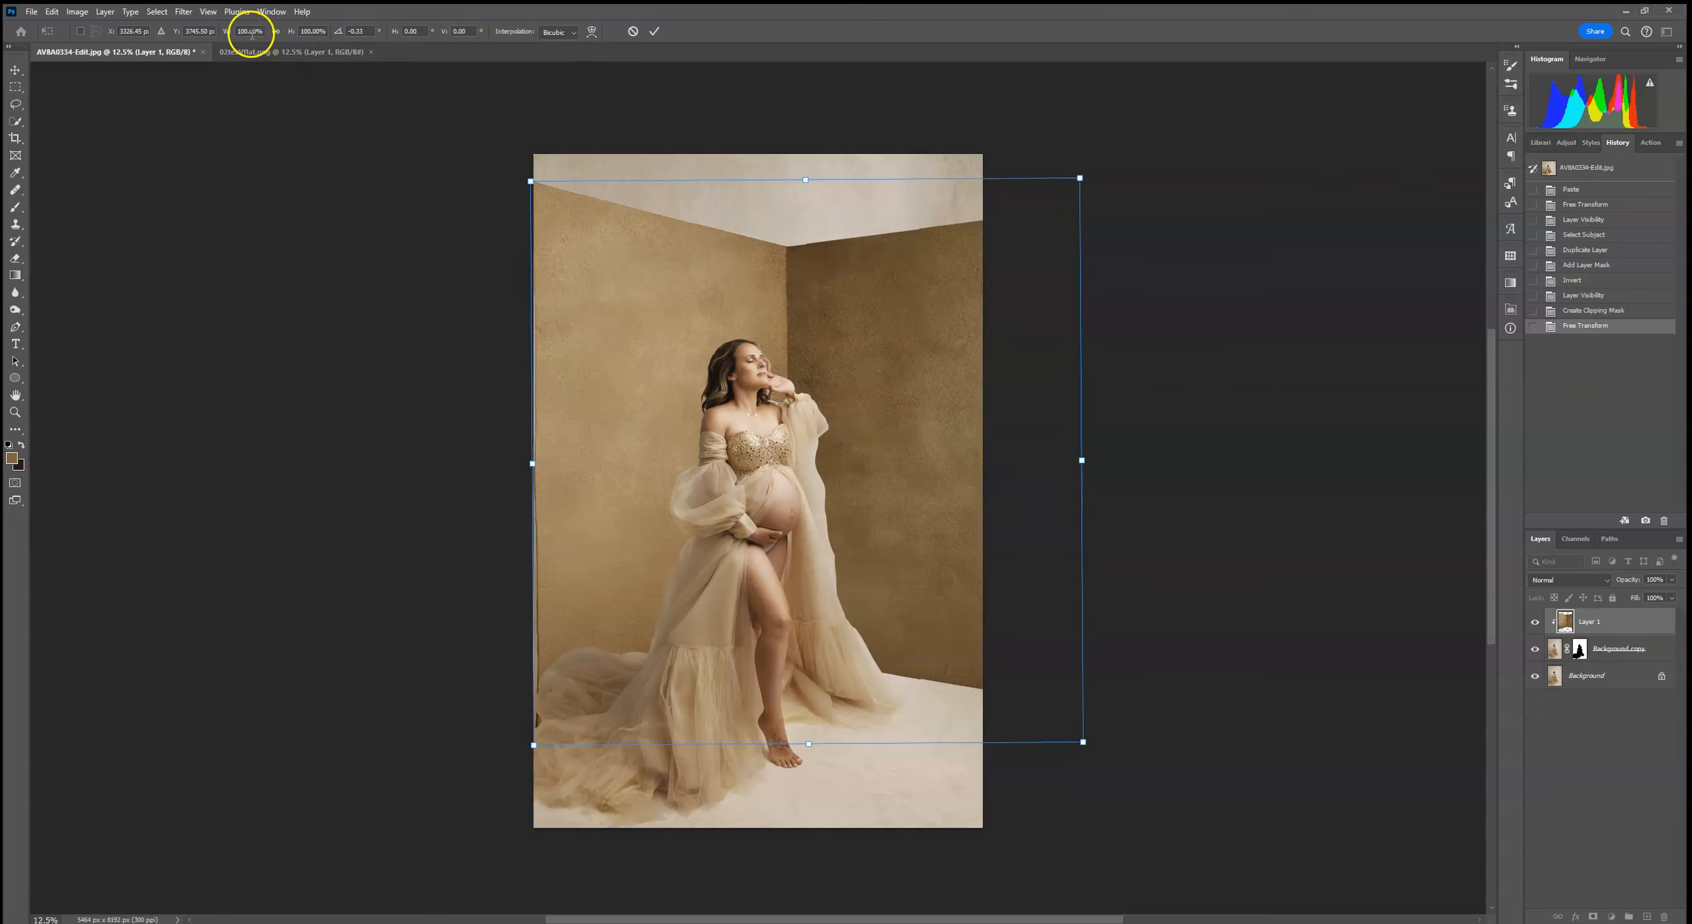
{"action": "left_click_drag", "start_coordinate": [1084, 176], "coordinate": [1101, 152]}
{"action": "left_click", "coordinate": [652, 31]}
Scale the wall proportionally to about 102% so it extends past the portrait's left edge, and apply the transform
{"action": "left_click_drag", "start_coordinate": [529, 454], "coordinate": [521, 453]}
{"action": "left_click_drag", "start_coordinate": [828, 512], "coordinate": [830, 514]}
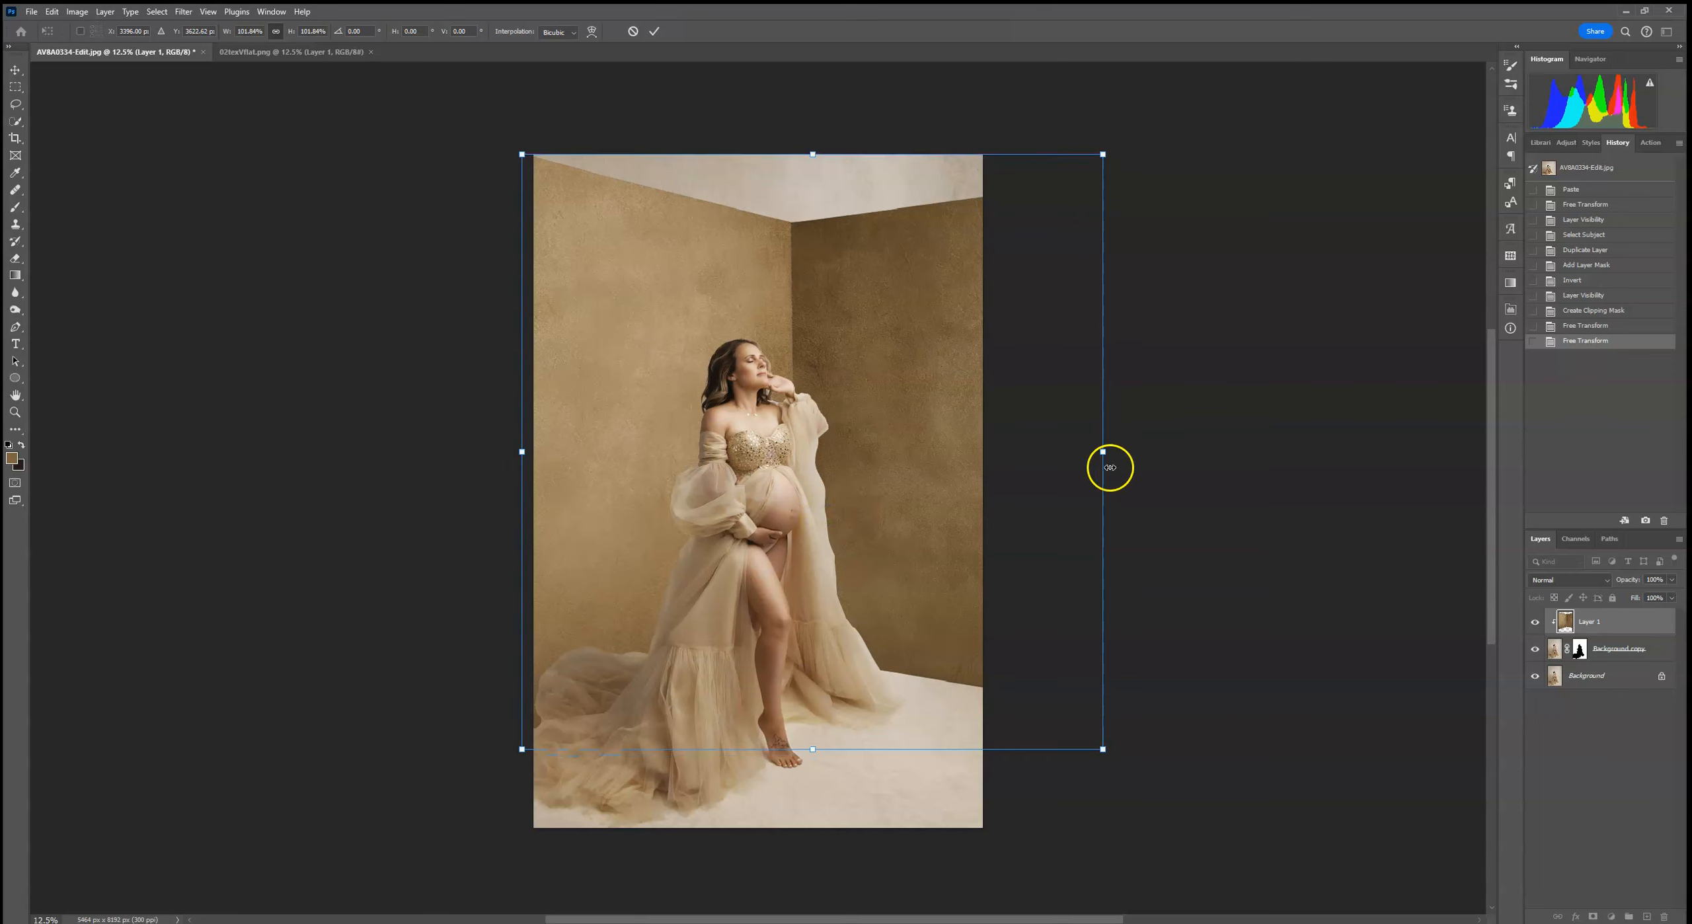
{"action": "left_click", "coordinate": [657, 34]}
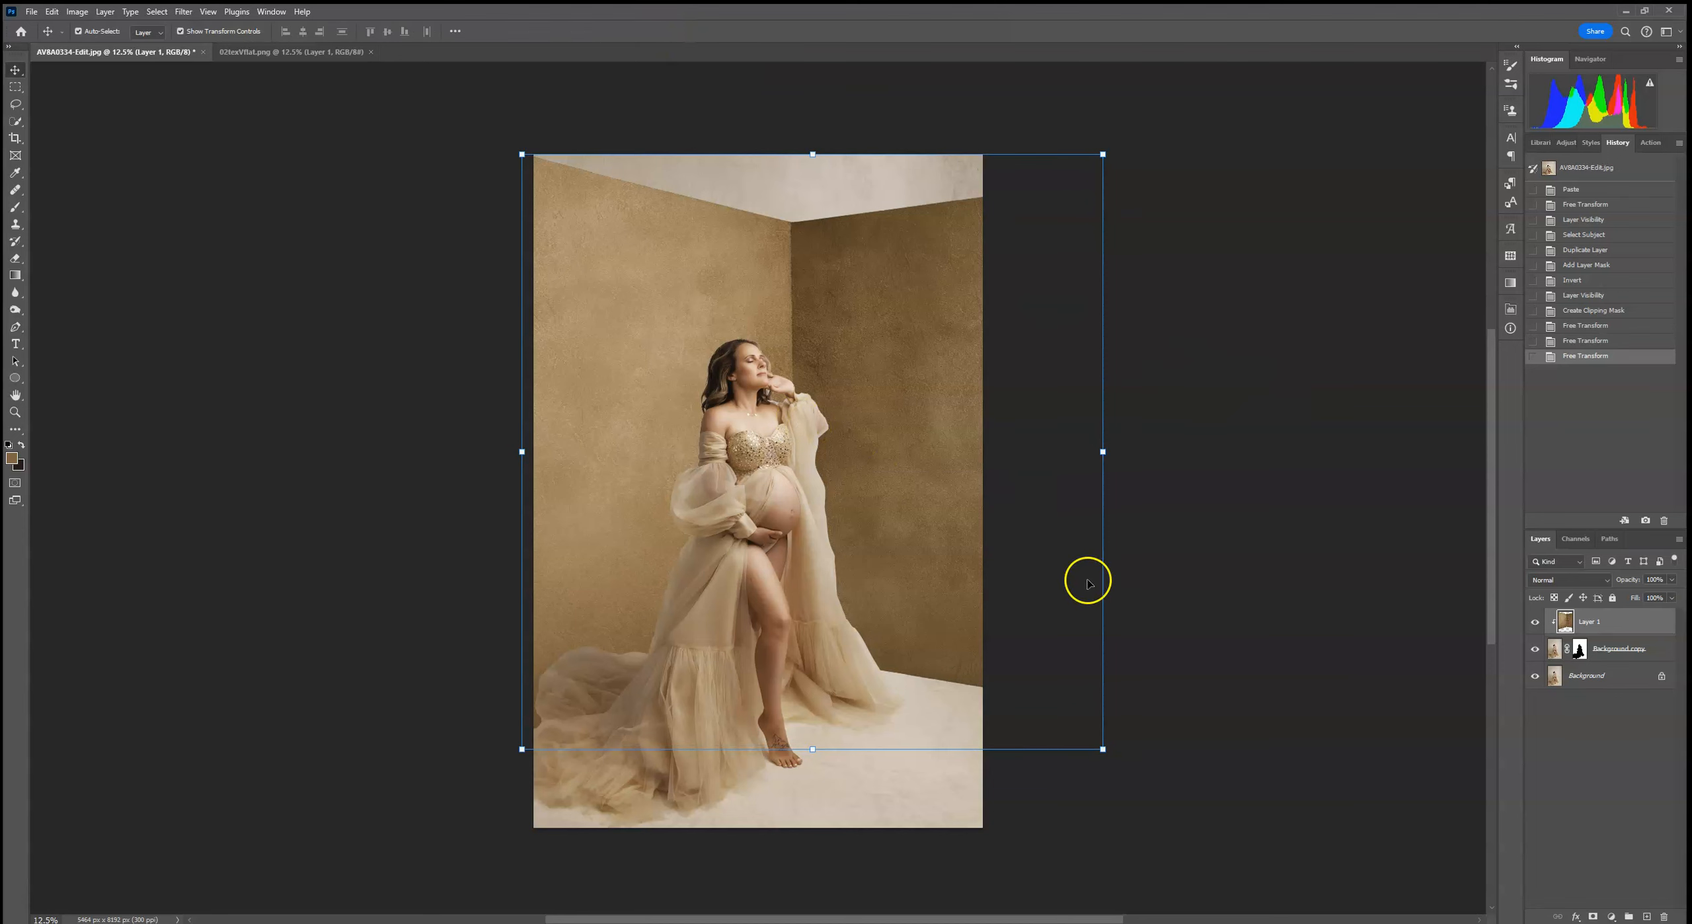
Add a Drop Shadow effect to the wall layer so its edge against the floor can be shaded
{"action": "key", "text": "ctrl+plus"}
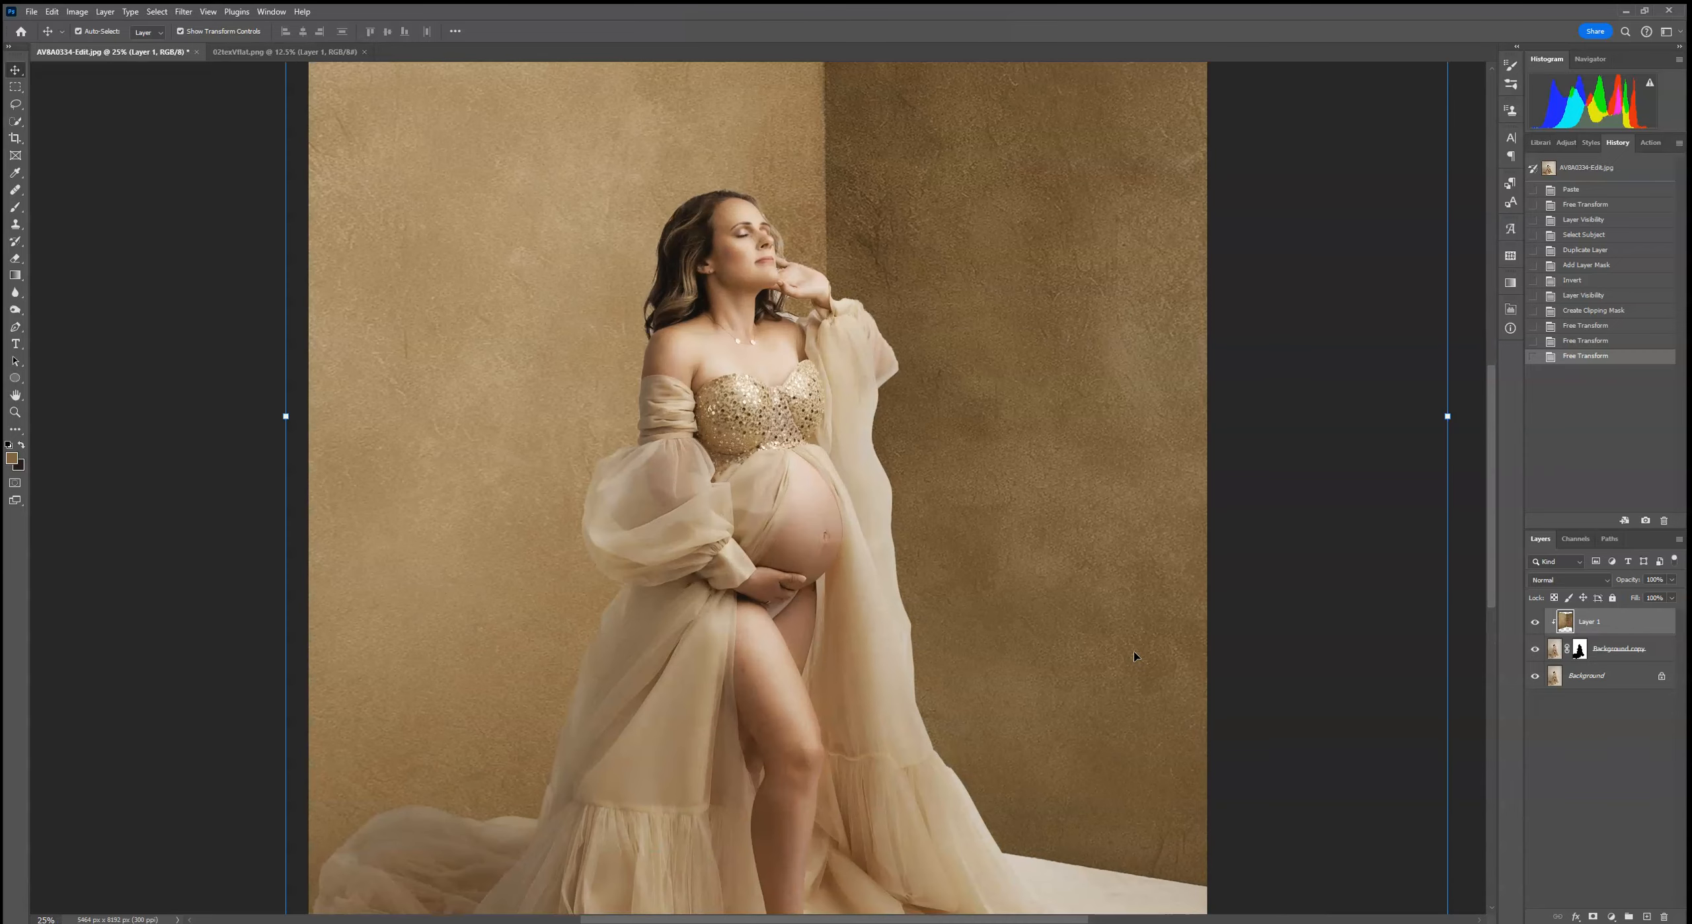
{"action": "left_click_drag", "start_coordinate": [1020, 748], "coordinate": [778, 544]}
{"action": "left_click_drag", "start_coordinate": [868, 662], "coordinate": [964, 645]}
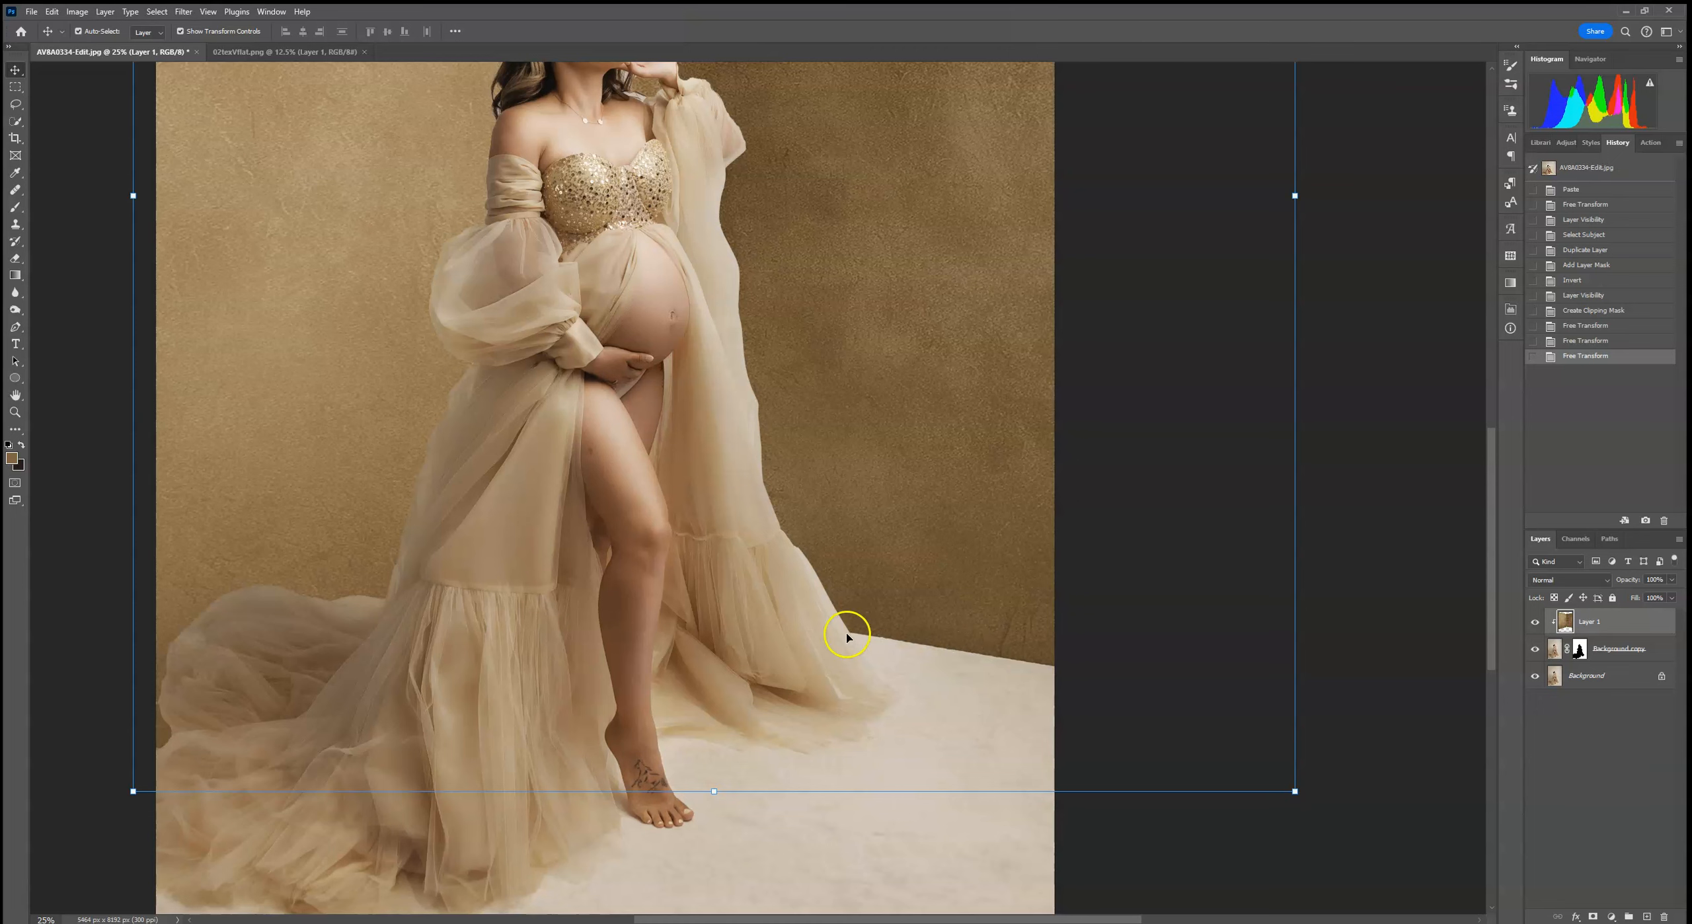
{"action": "left_click", "coordinate": [1576, 918]}
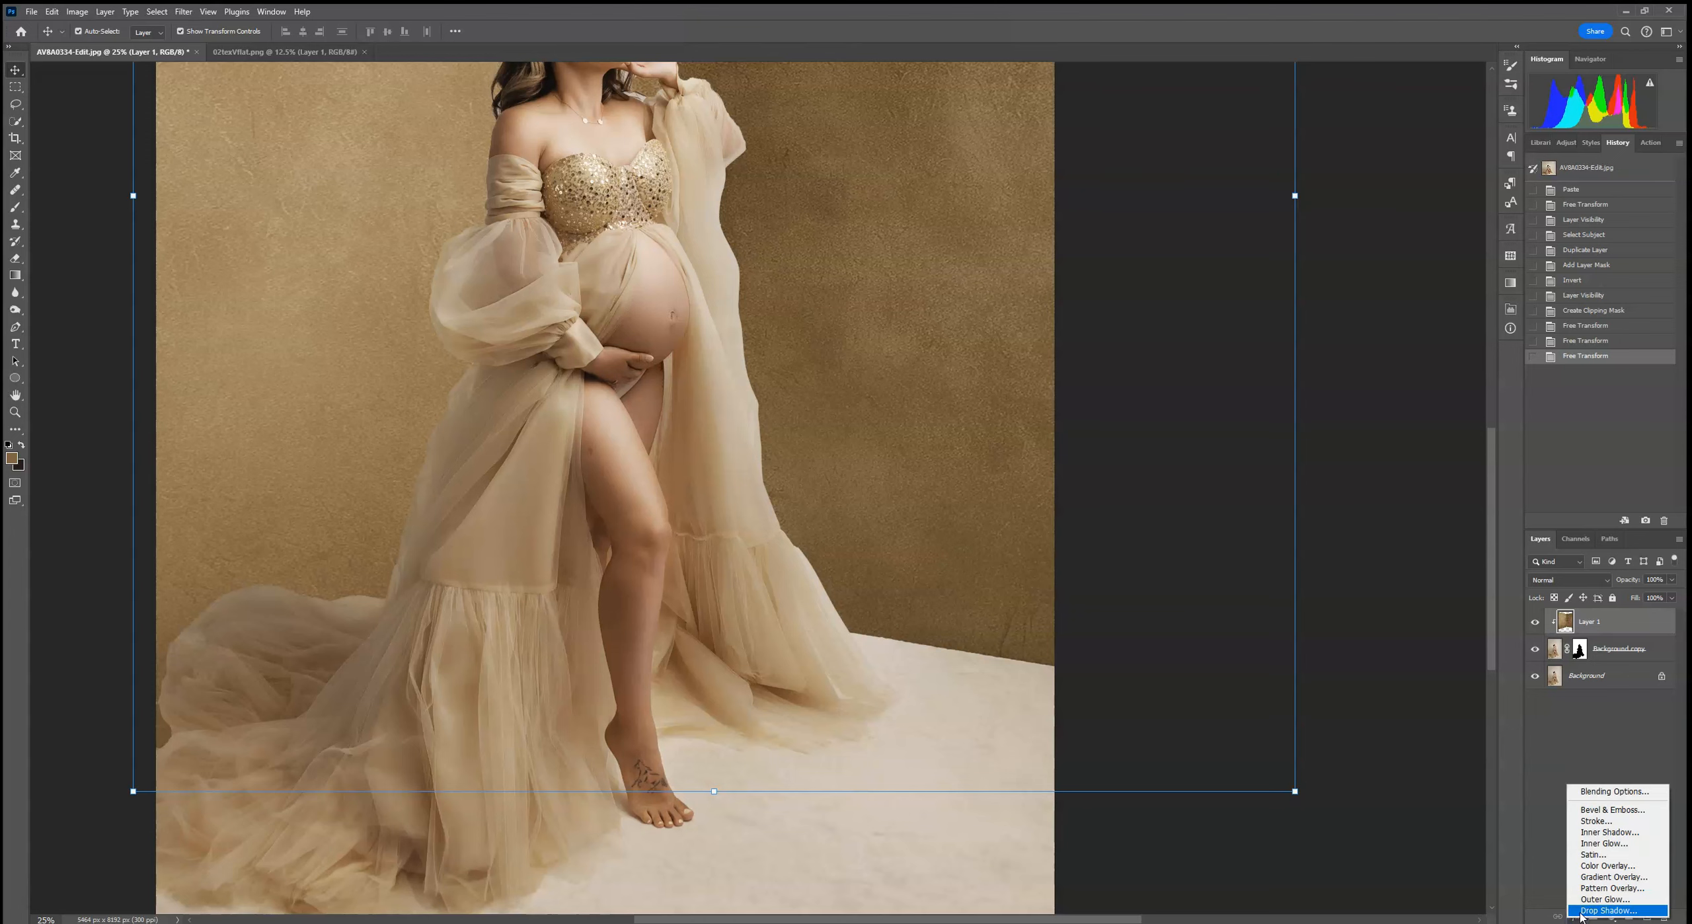
{"action": "left_click", "coordinate": [1581, 912]}
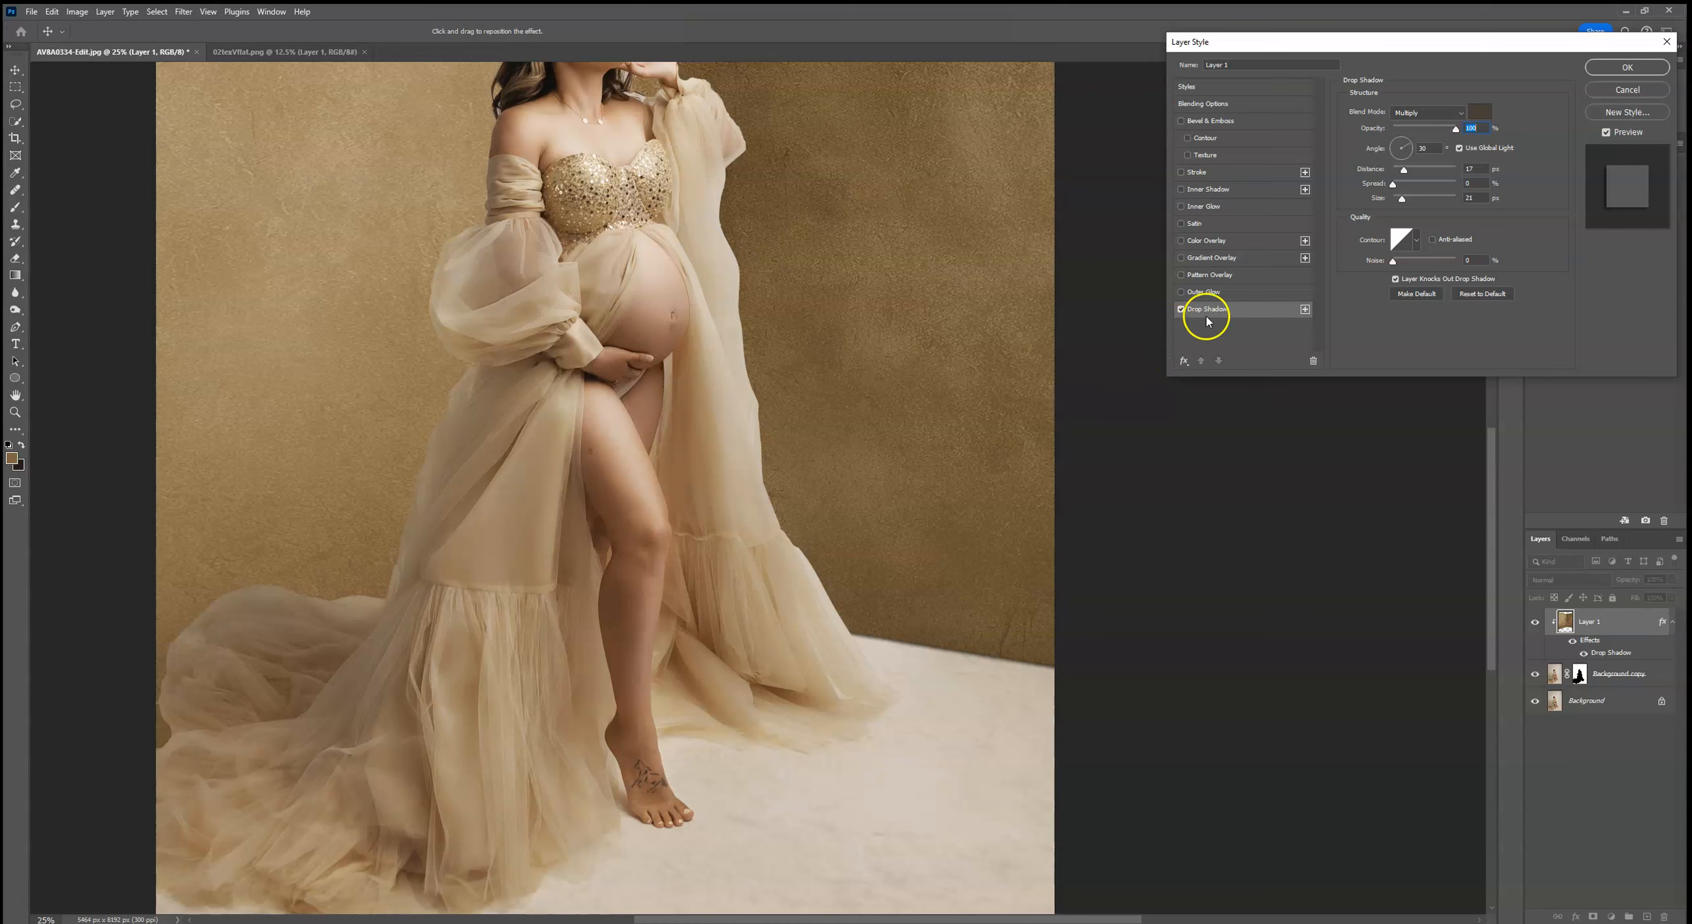
Sample the floor for the drop shadow's color, darken it to the grey-brown 655c56 and accept it
{"action": "left_click", "coordinate": [1482, 115]}
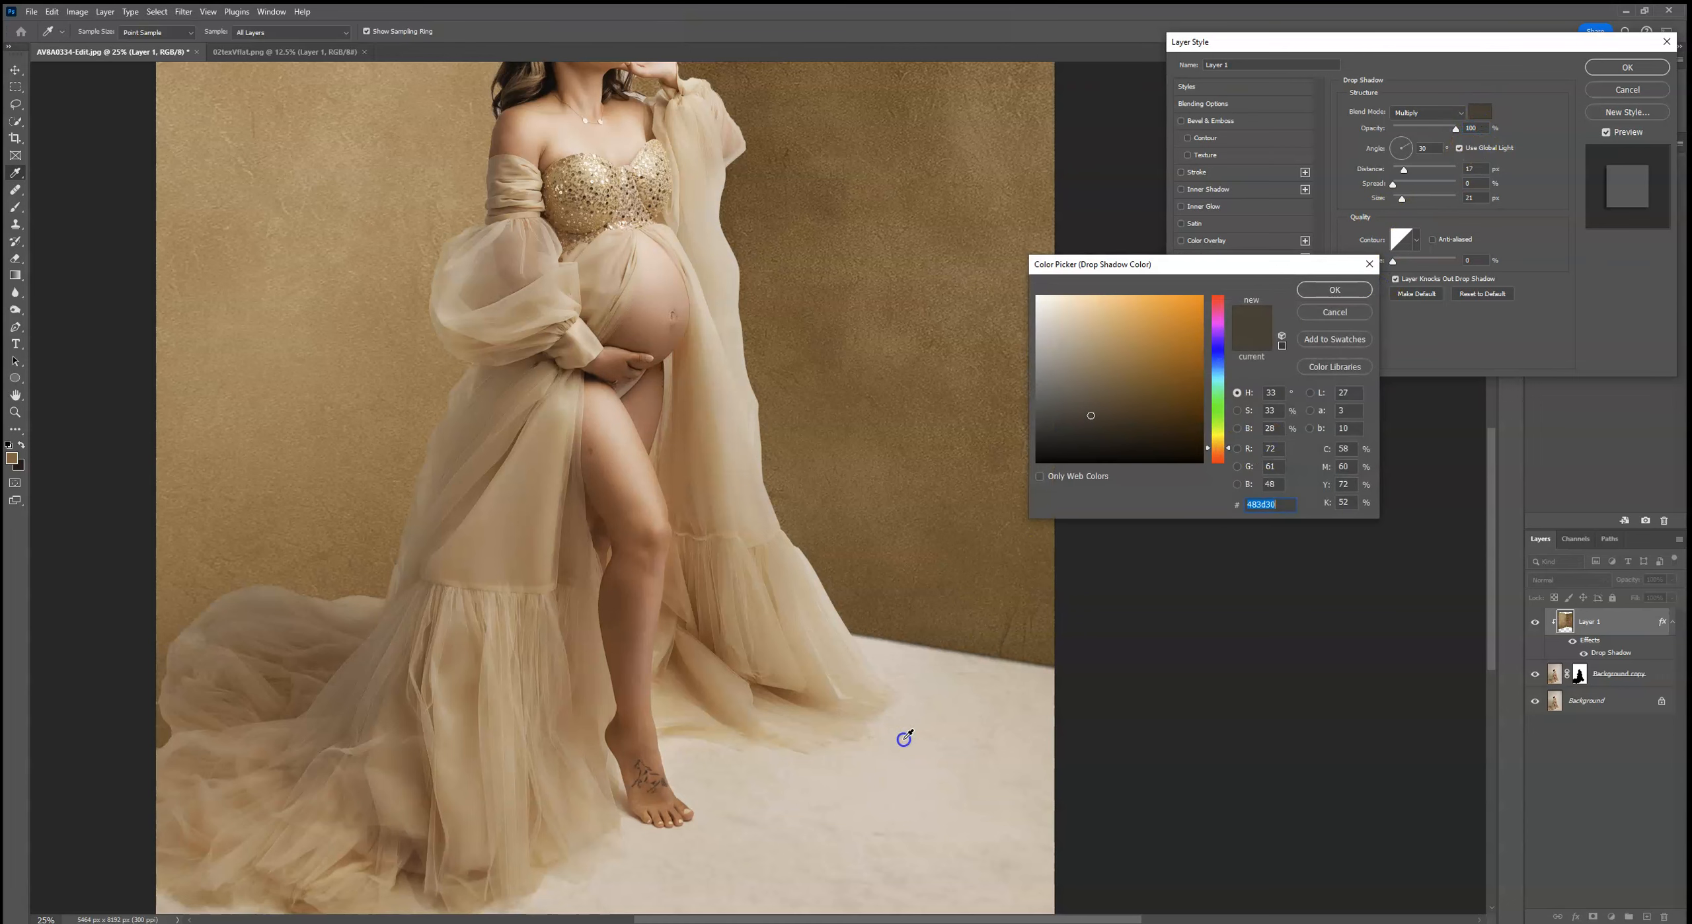
{"action": "left_click", "coordinate": [975, 699]}
{"action": "left_click", "coordinate": [938, 673]}
{"action": "left_click", "coordinate": [1057, 323]}
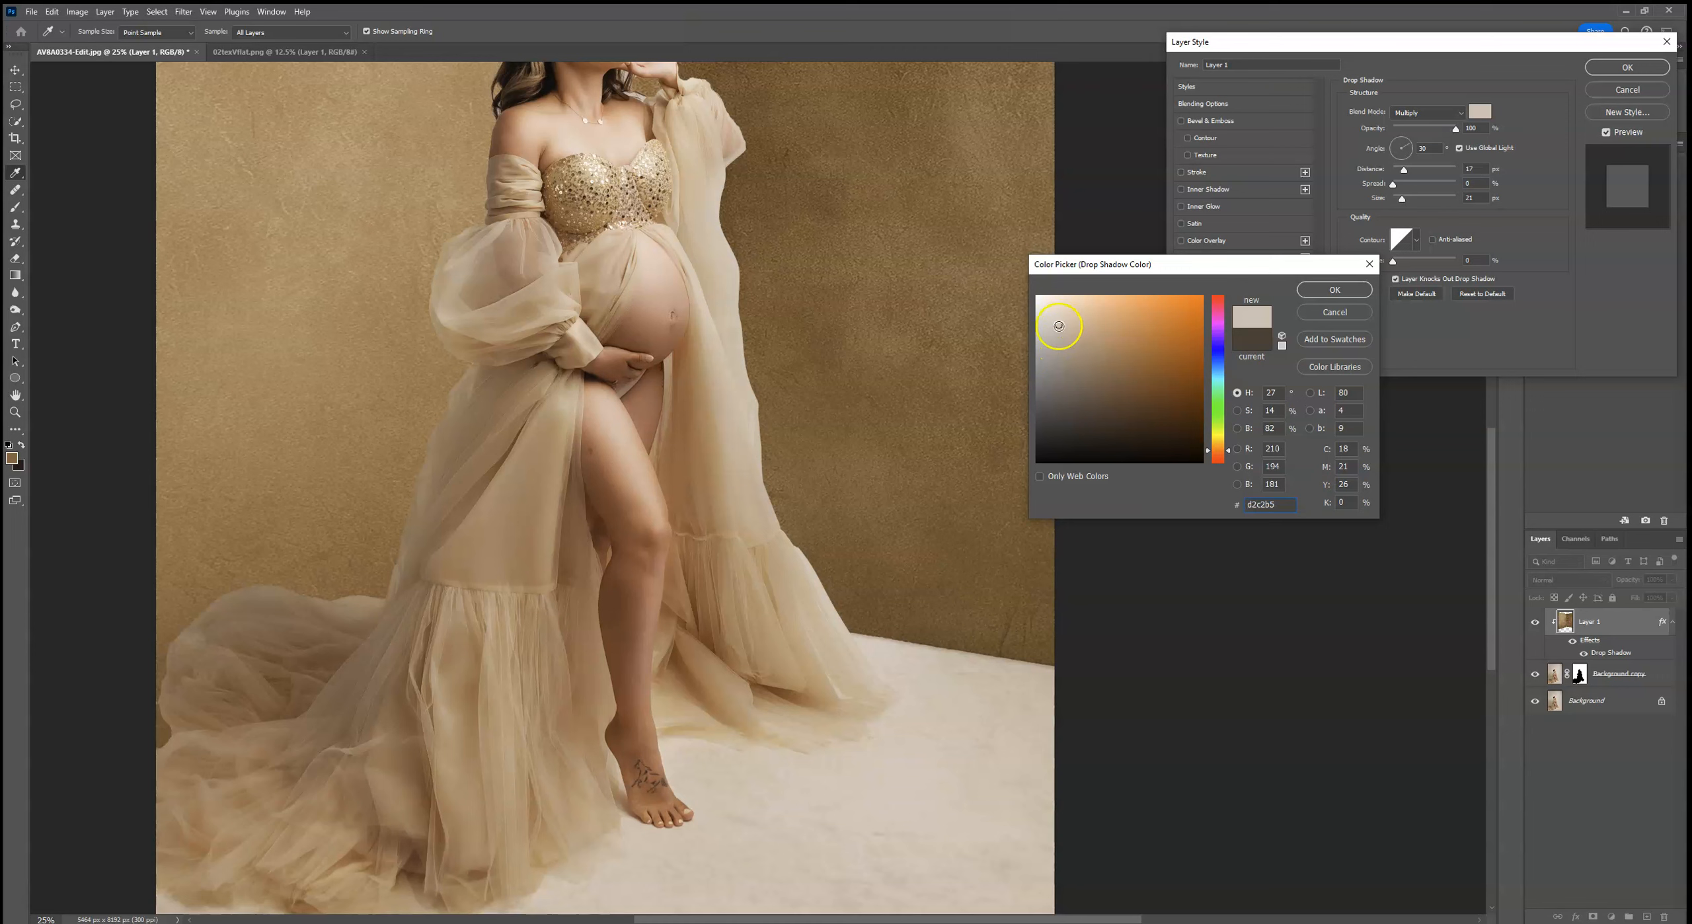
{"action": "left_click", "coordinate": [1062, 396]}
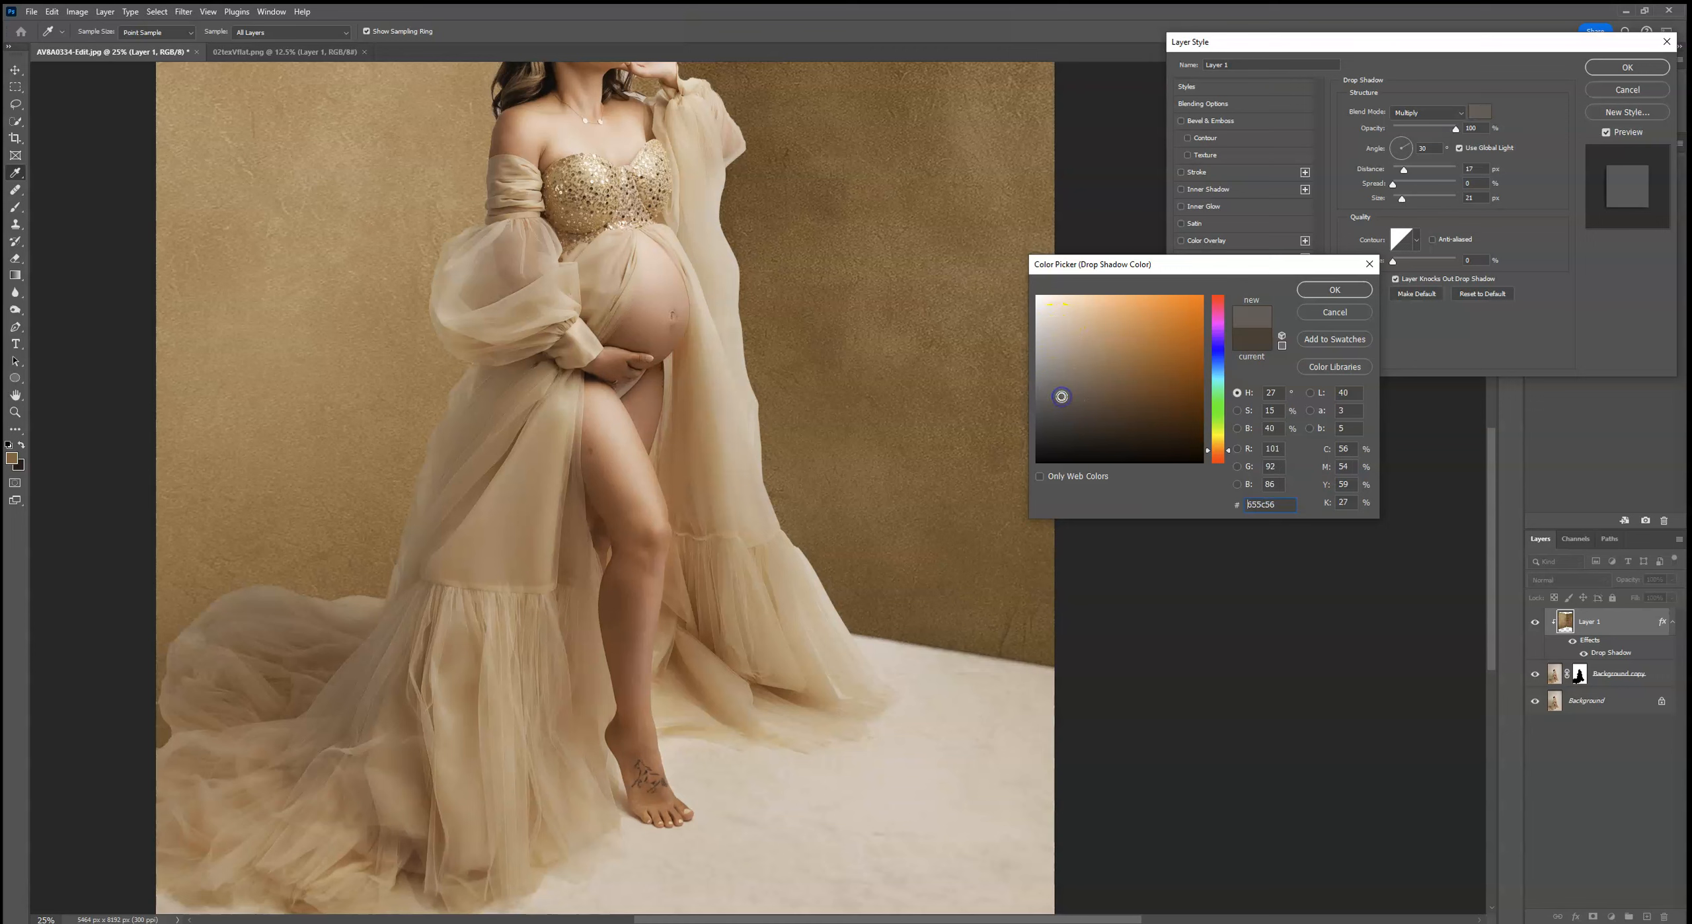
{"action": "left_click", "coordinate": [1333, 289]}
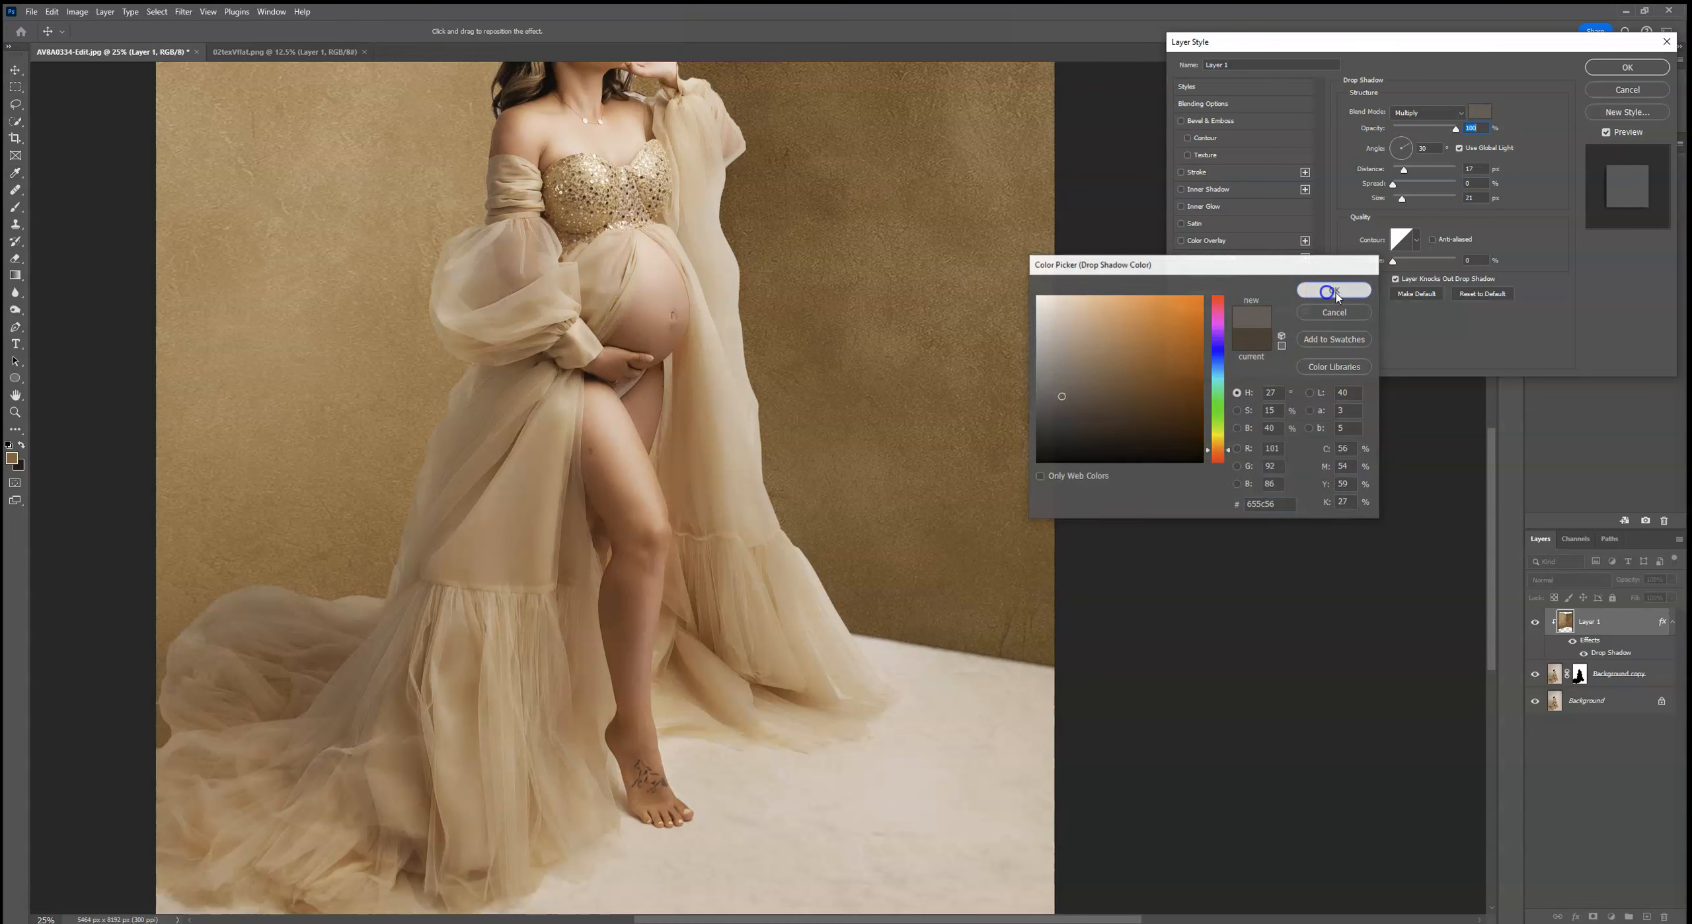
Shorten the drop shadow's distance to about 10 px, leave the spread at 0% and apply the layer style
{"action": "mouse_move", "coordinate": [1404, 173]}
{"action": "left_mouse_down"}
{"action": "mouse_move", "coordinate": [1471, 176]}
{"action": "mouse_move", "coordinate": [1396, 176]}
{"action": "left_mouse_up"}
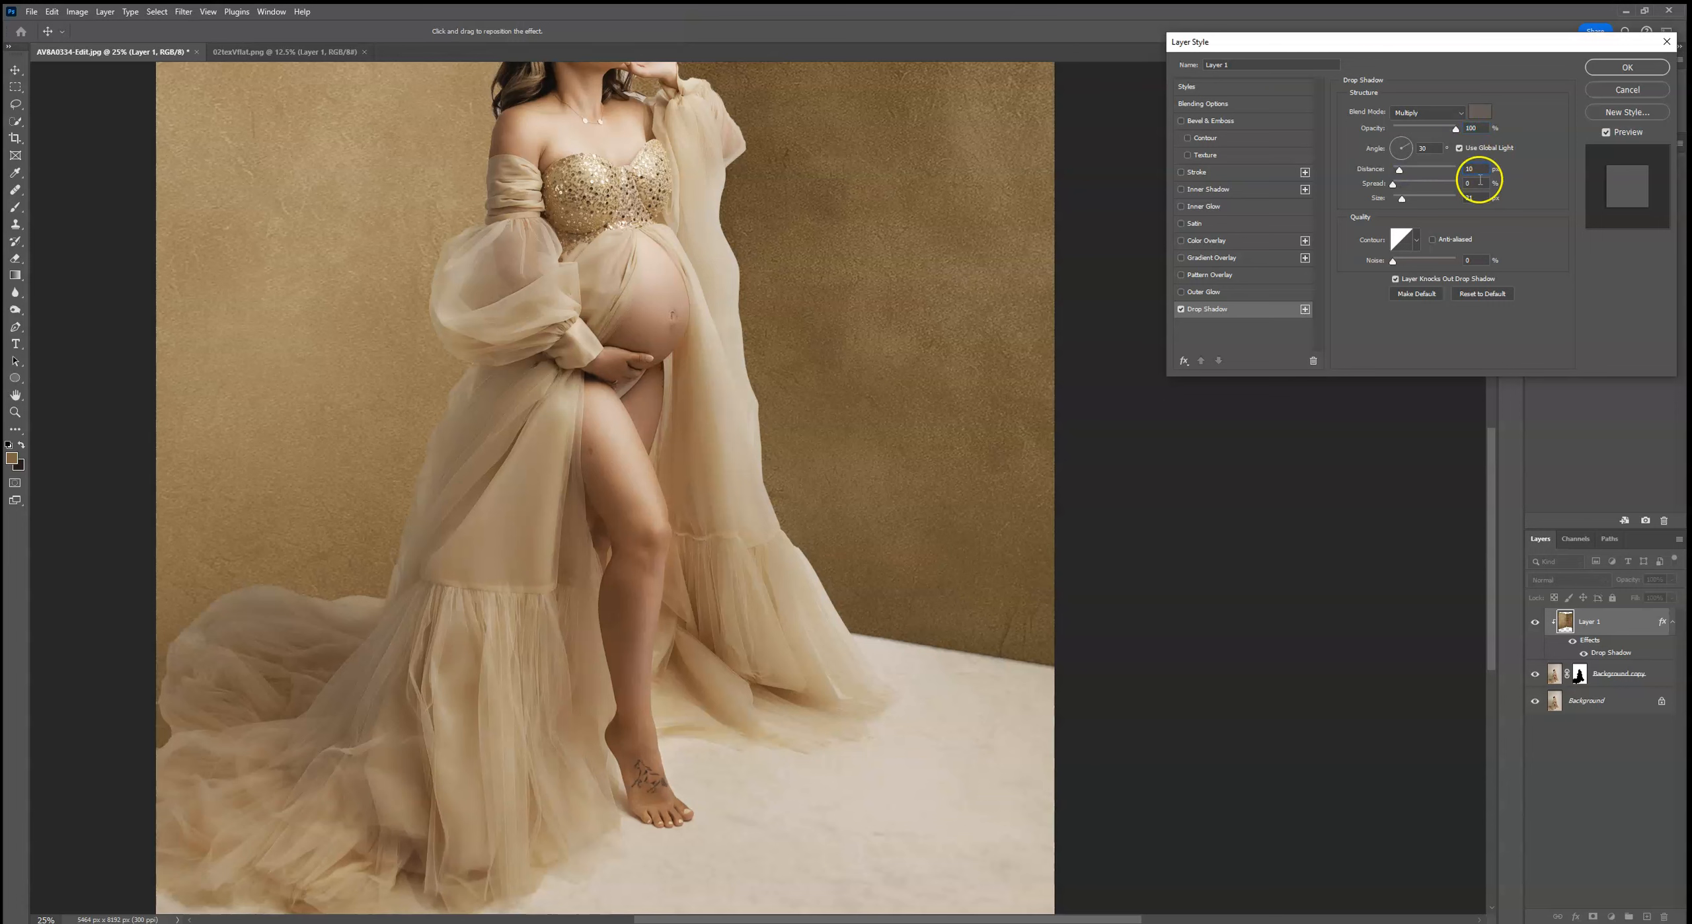
{"action": "left_click", "coordinate": [1392, 186]}
{"action": "left_click", "coordinate": [1623, 68]}
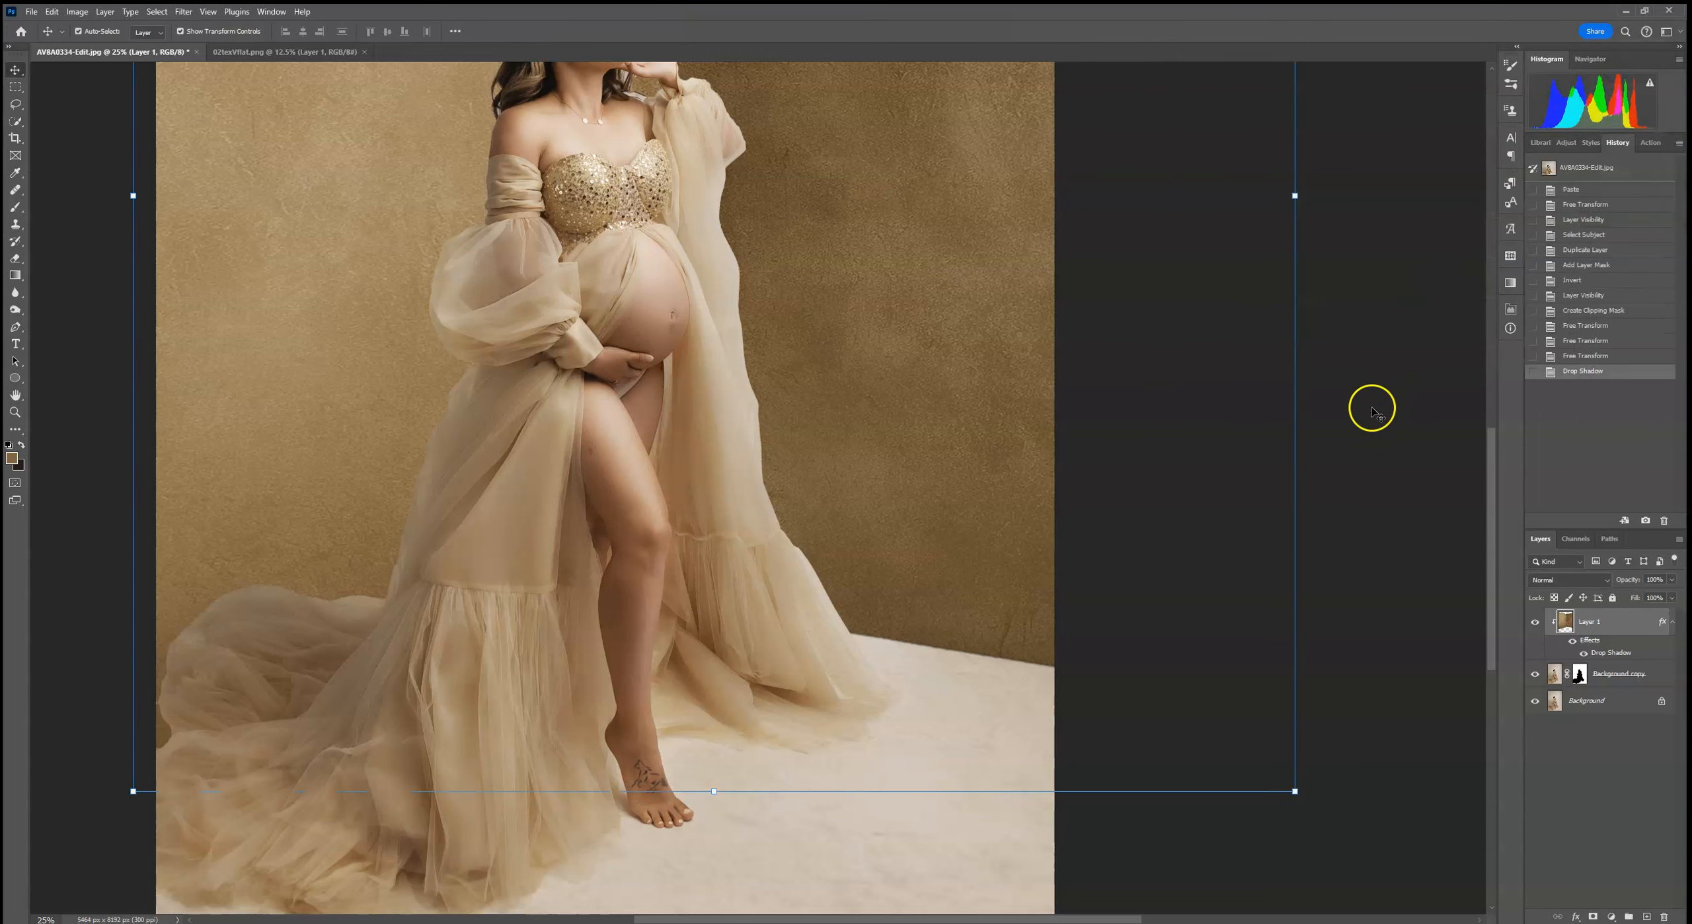
Hide and show the wall layer to compare the dress's train and floor with the original photo
{"action": "left_click_drag", "start_coordinate": [1100, 383], "coordinate": [1243, 328]}
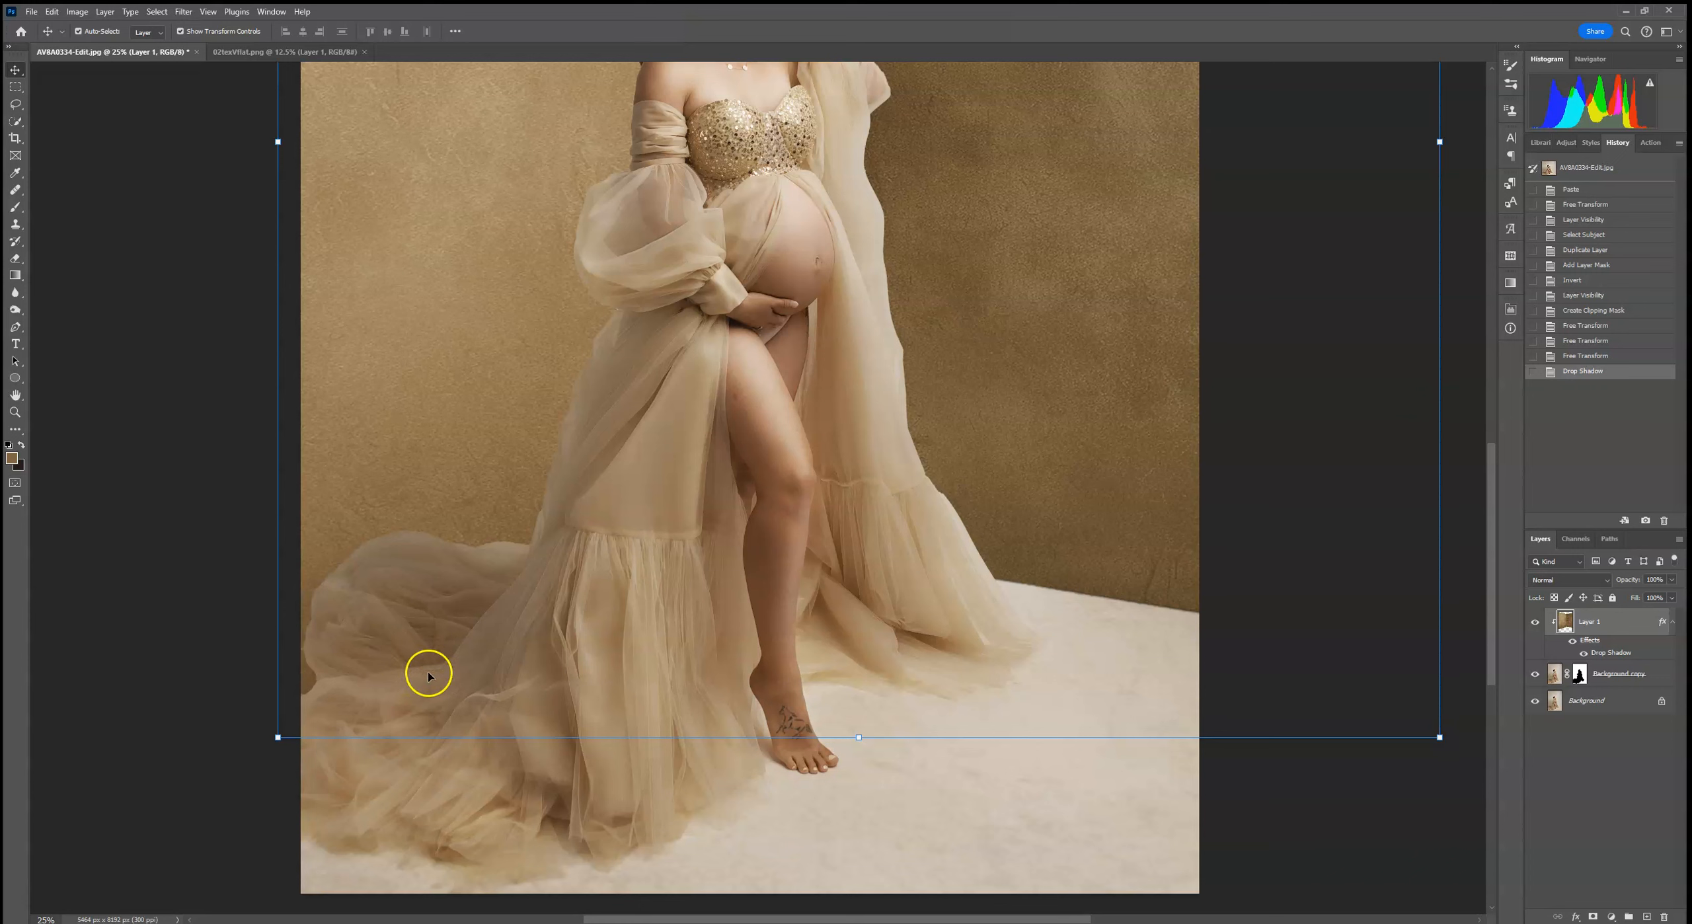
{"action": "left_click", "coordinate": [1535, 622]}
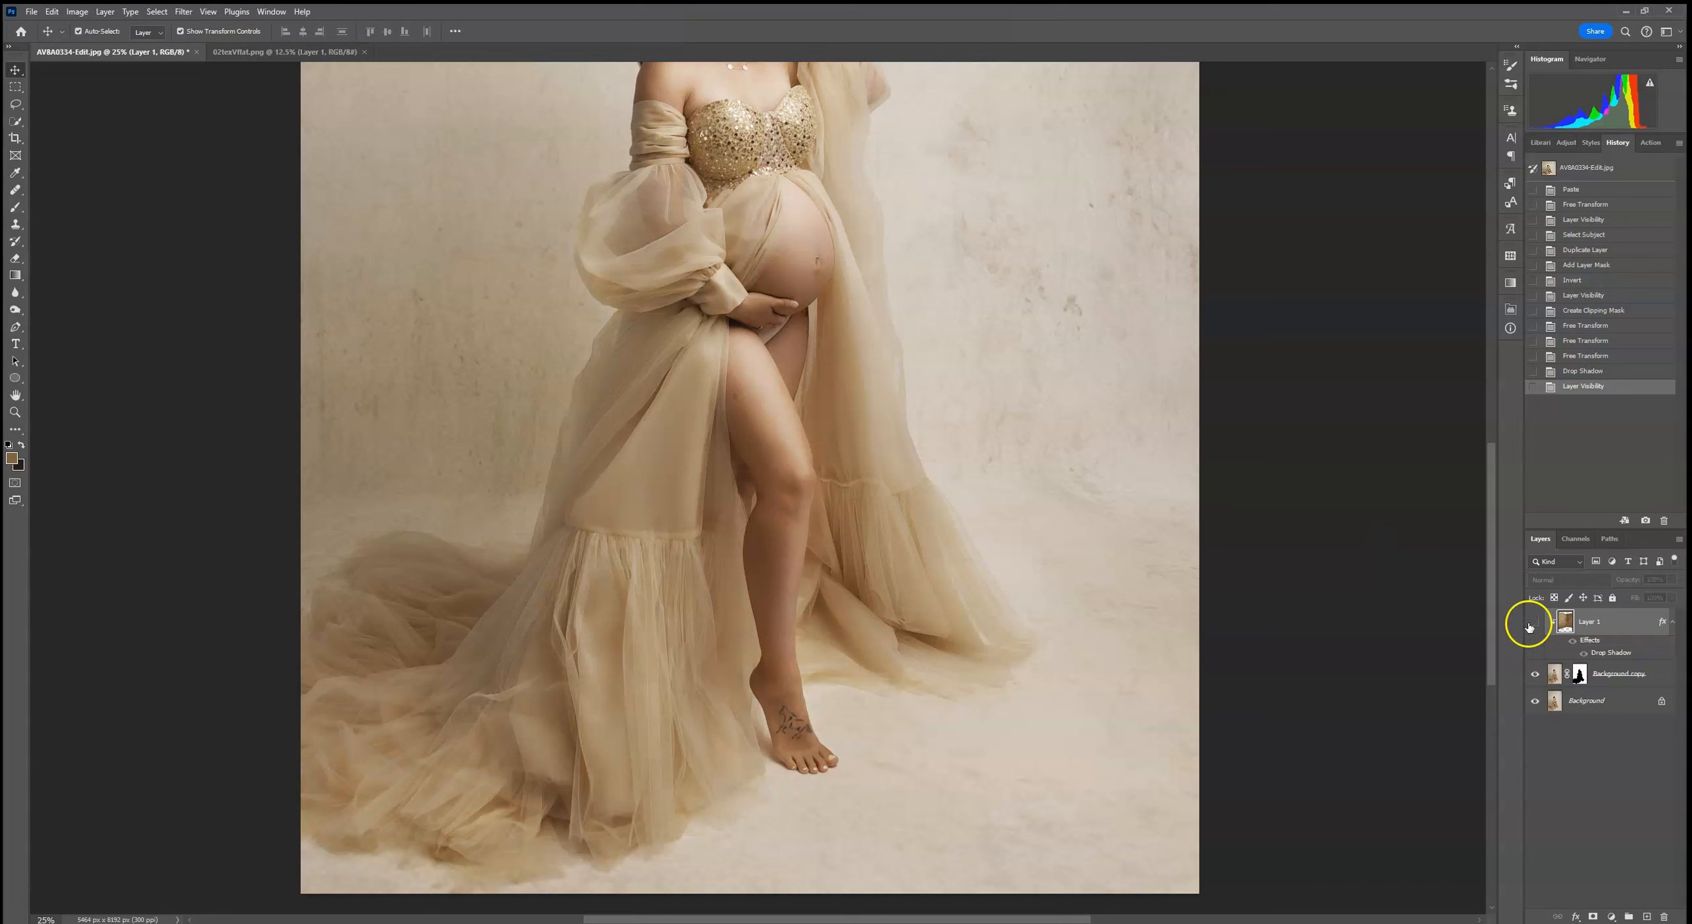
{"action": "left_click", "coordinate": [1531, 625]}
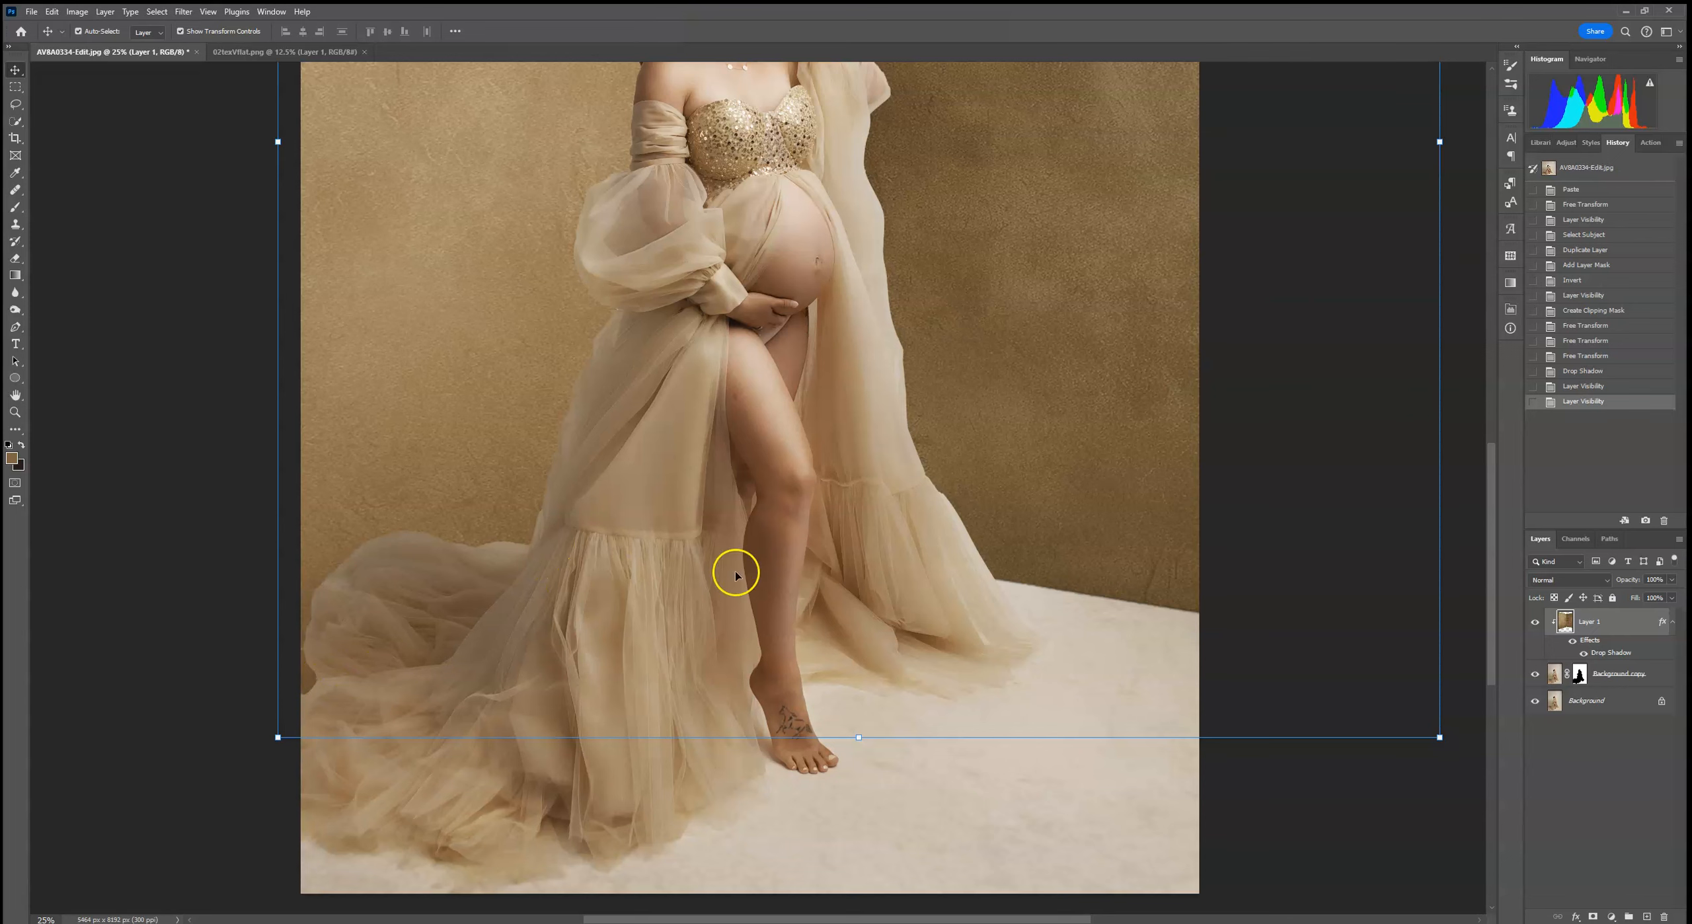
On the background copy's layer mask, paint black over the train's upper edge with a small brush at 100% opacity
{"action": "left_click", "coordinate": [1580, 675]}
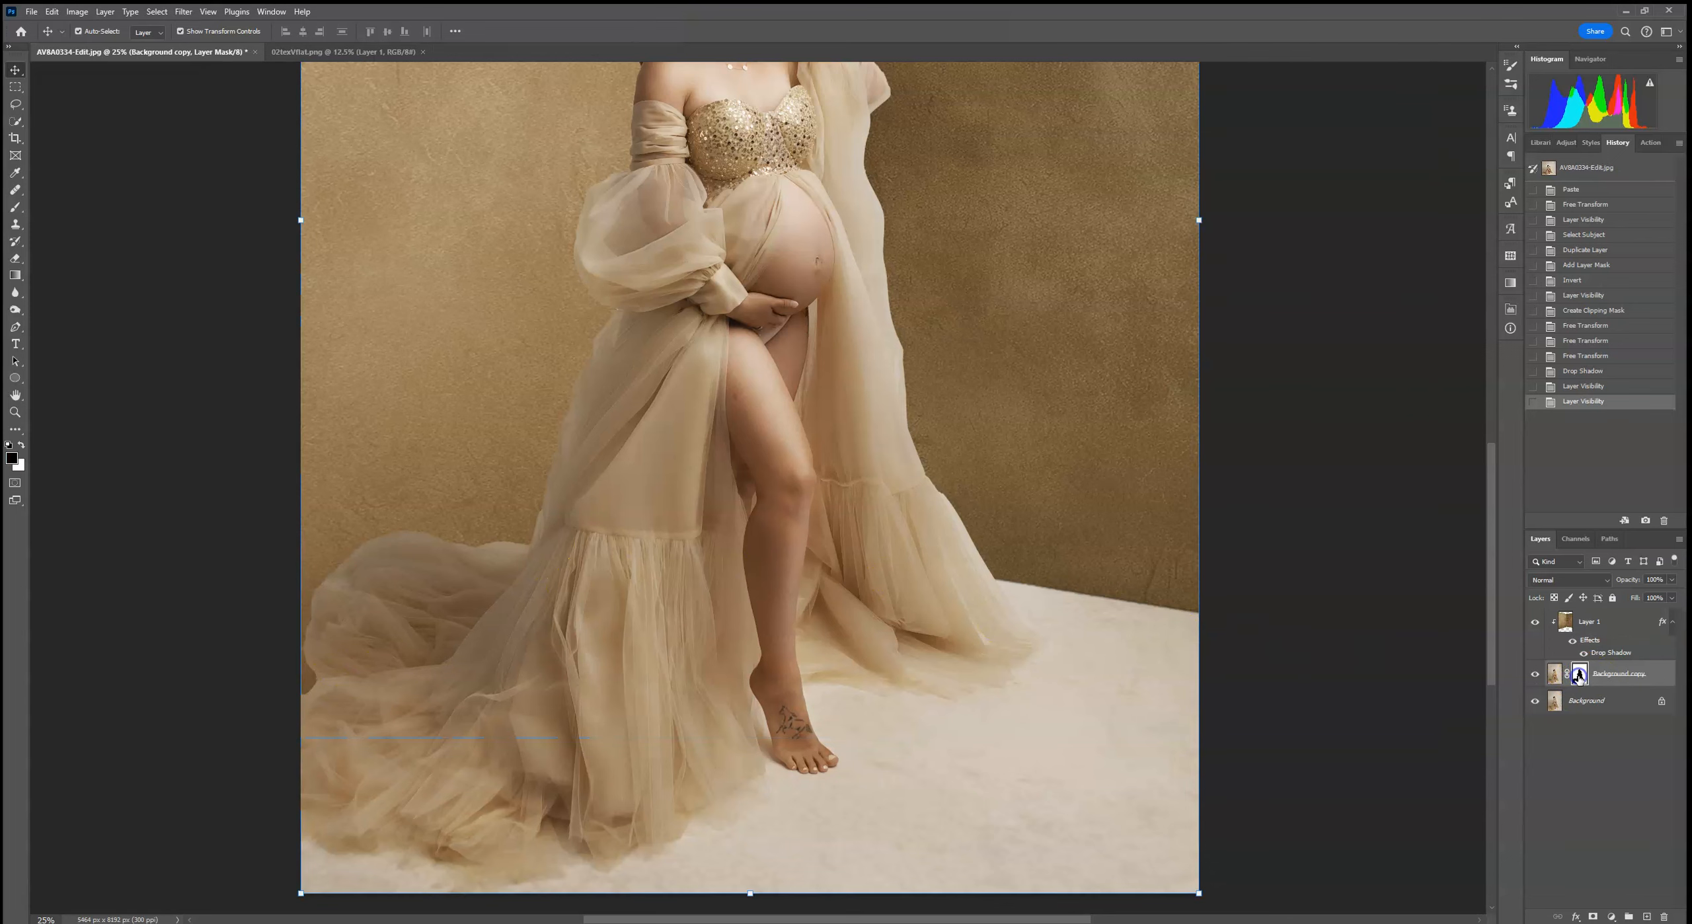
{"action": "key", "text": "ctrl+plus"}
{"action": "key", "text": "ctrl+plus"}
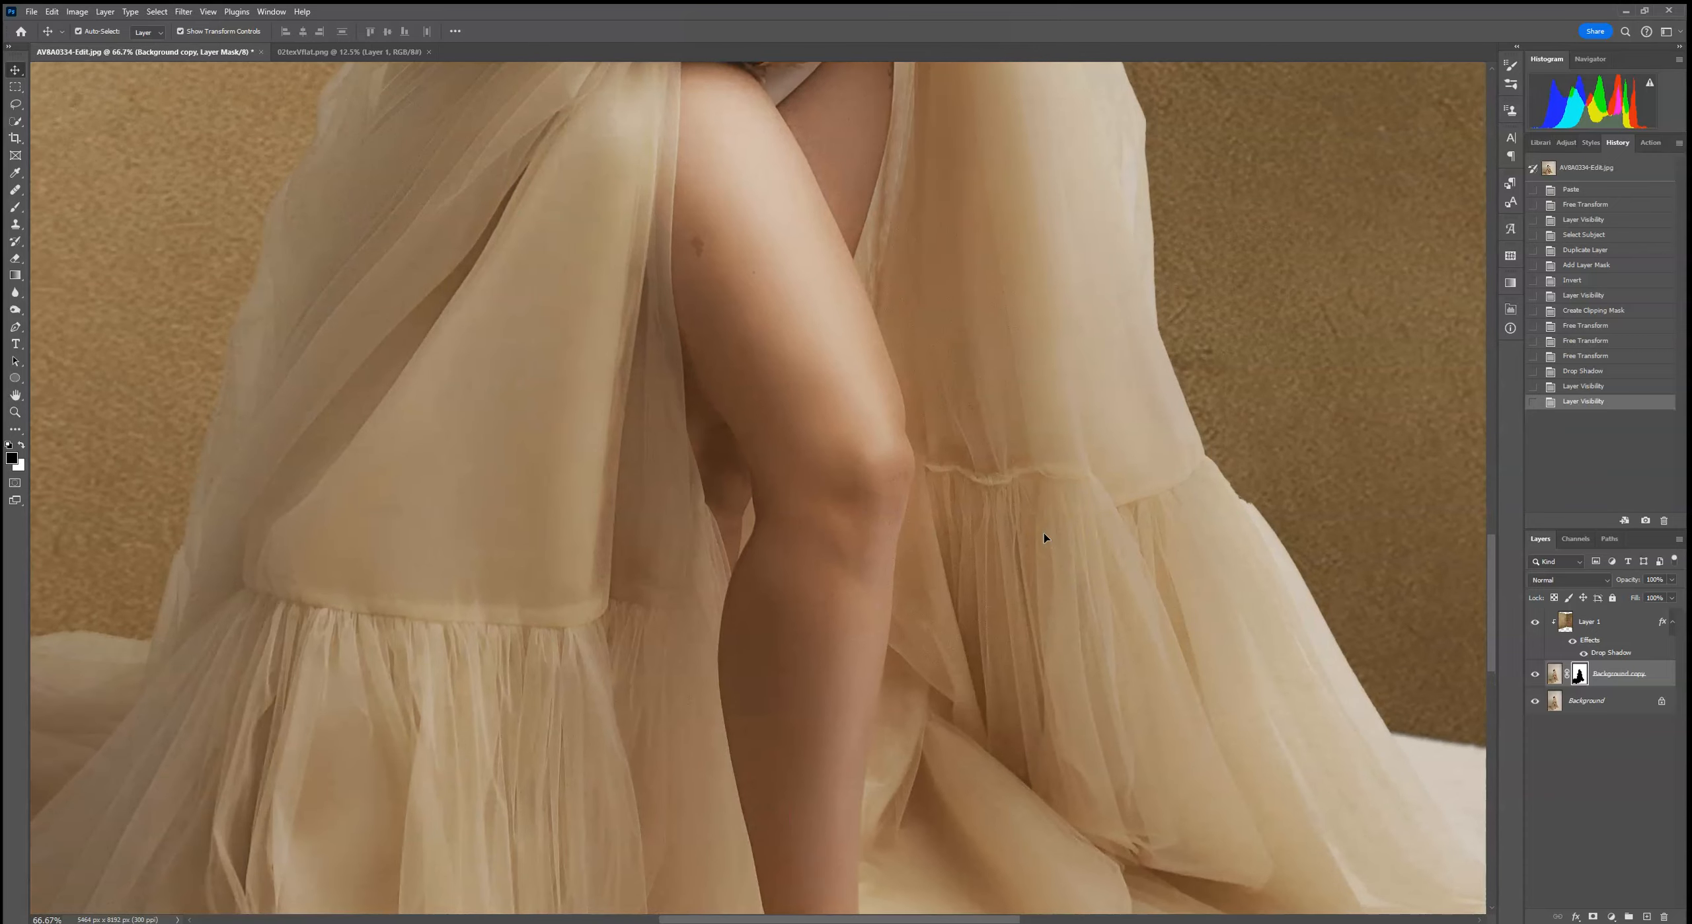
{"action": "left_click_drag", "start_coordinate": [480, 529], "coordinate": [1244, 318]}
{"action": "left_click_drag", "start_coordinate": [1024, 631], "coordinate": [1032, 521]}
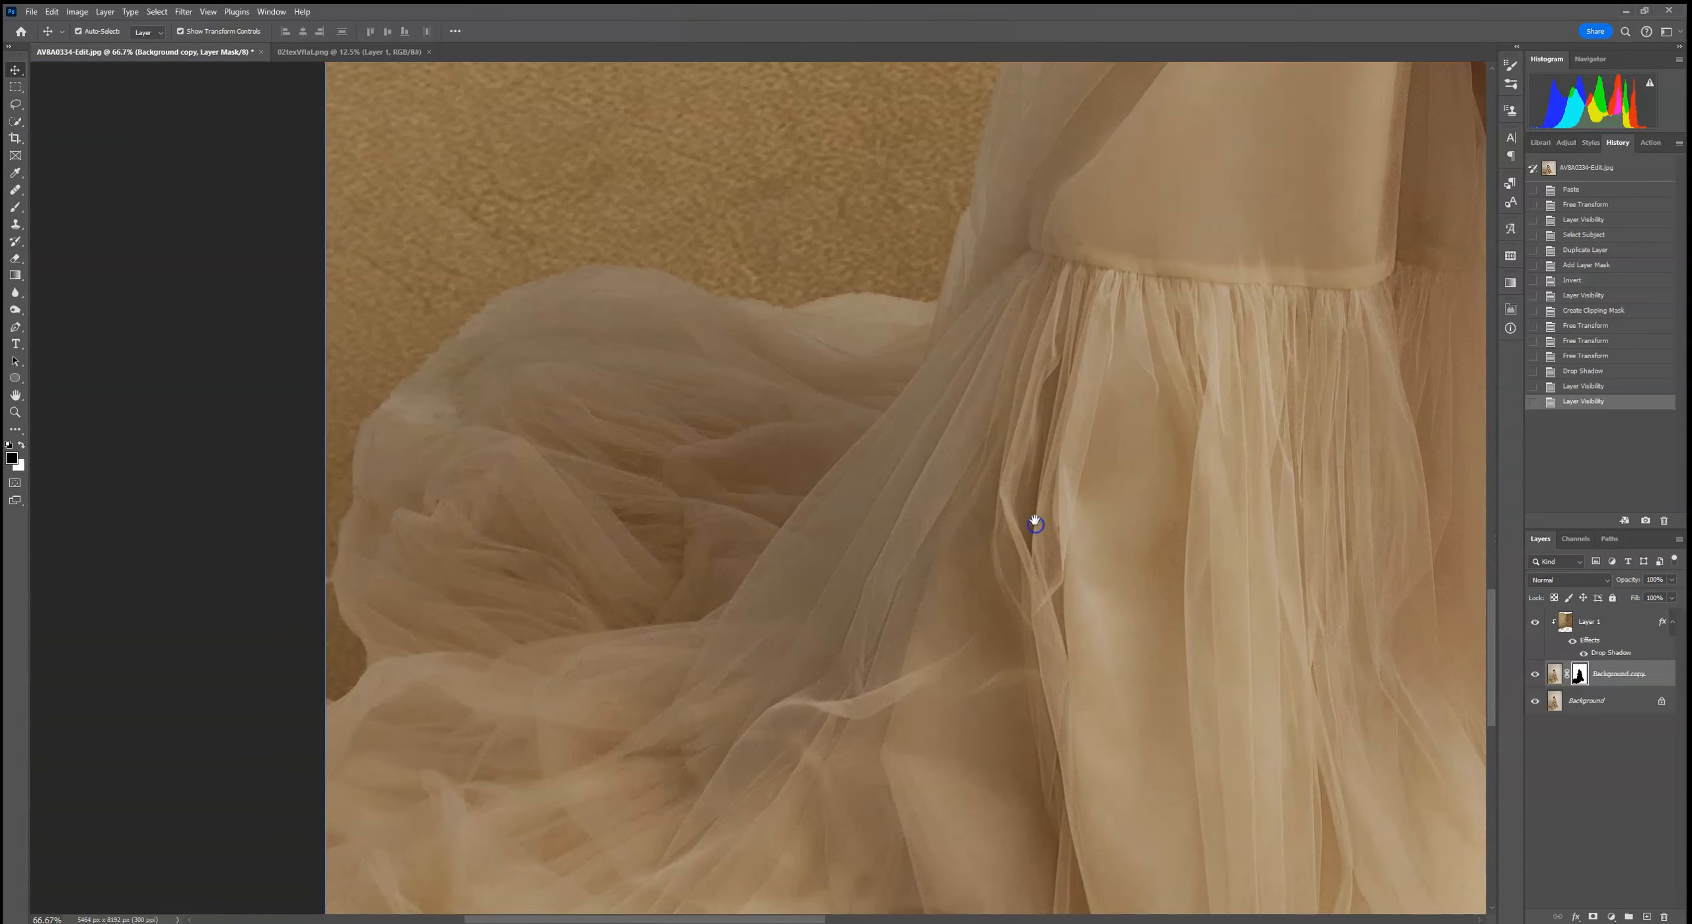
{"action": "left_click", "coordinate": [15, 209]}
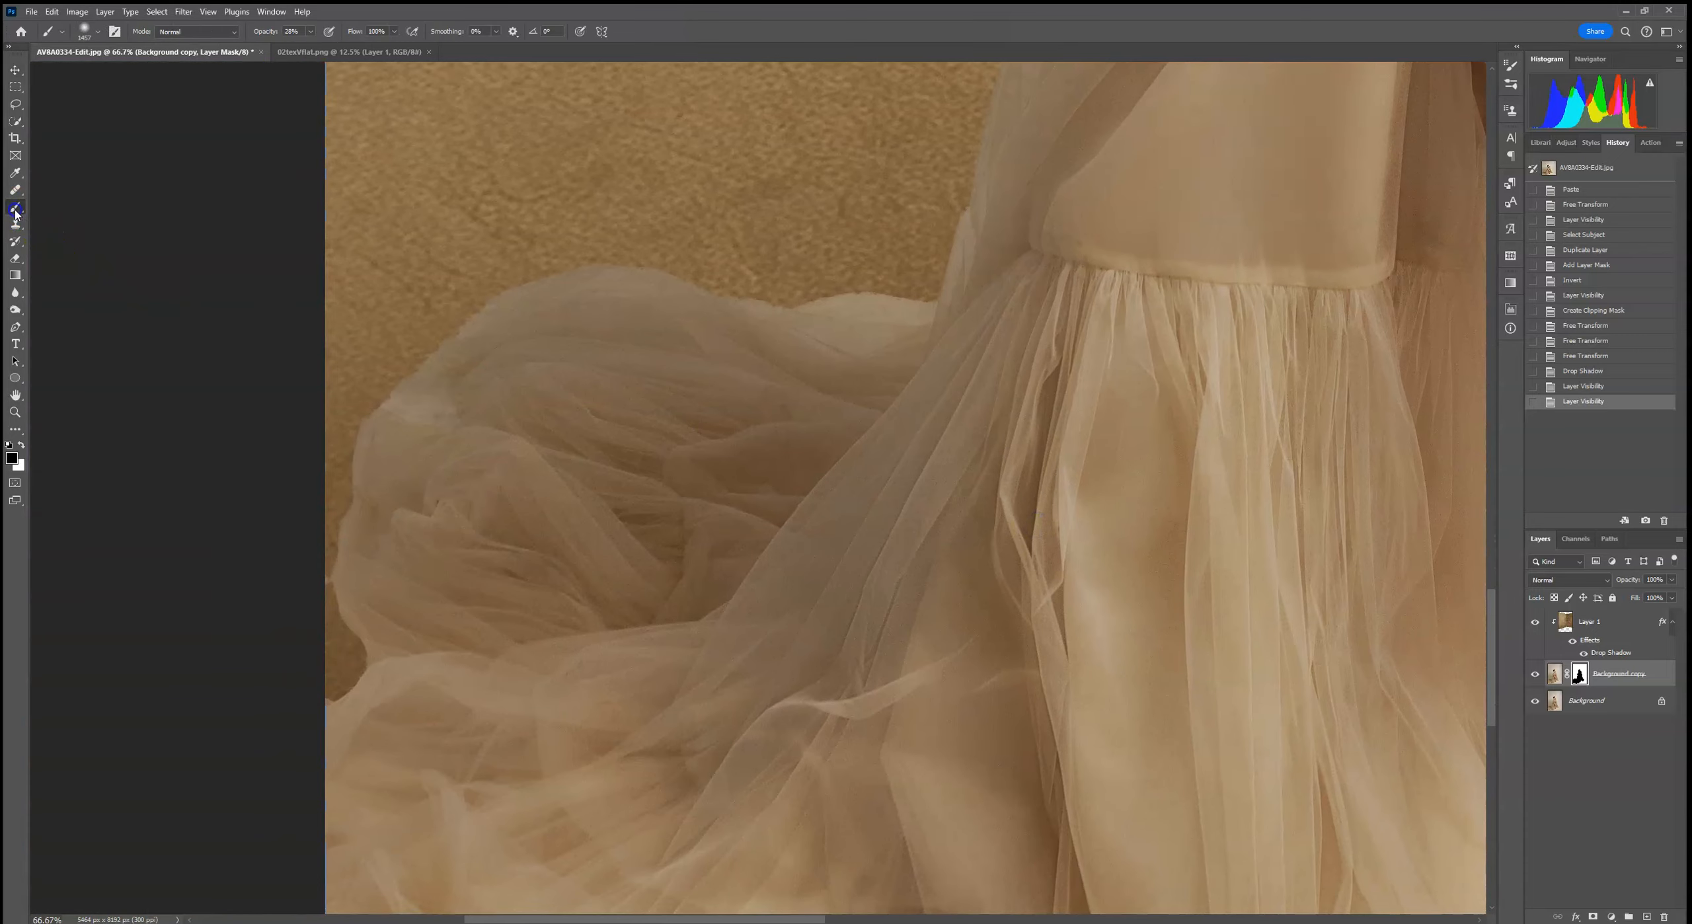
{"action": "left_click", "coordinate": [98, 31]}
{"action": "left_click", "coordinate": [78, 74]}
{"action": "left_click", "coordinate": [311, 32]}
{"action": "left_click", "coordinate": [848, 329]}
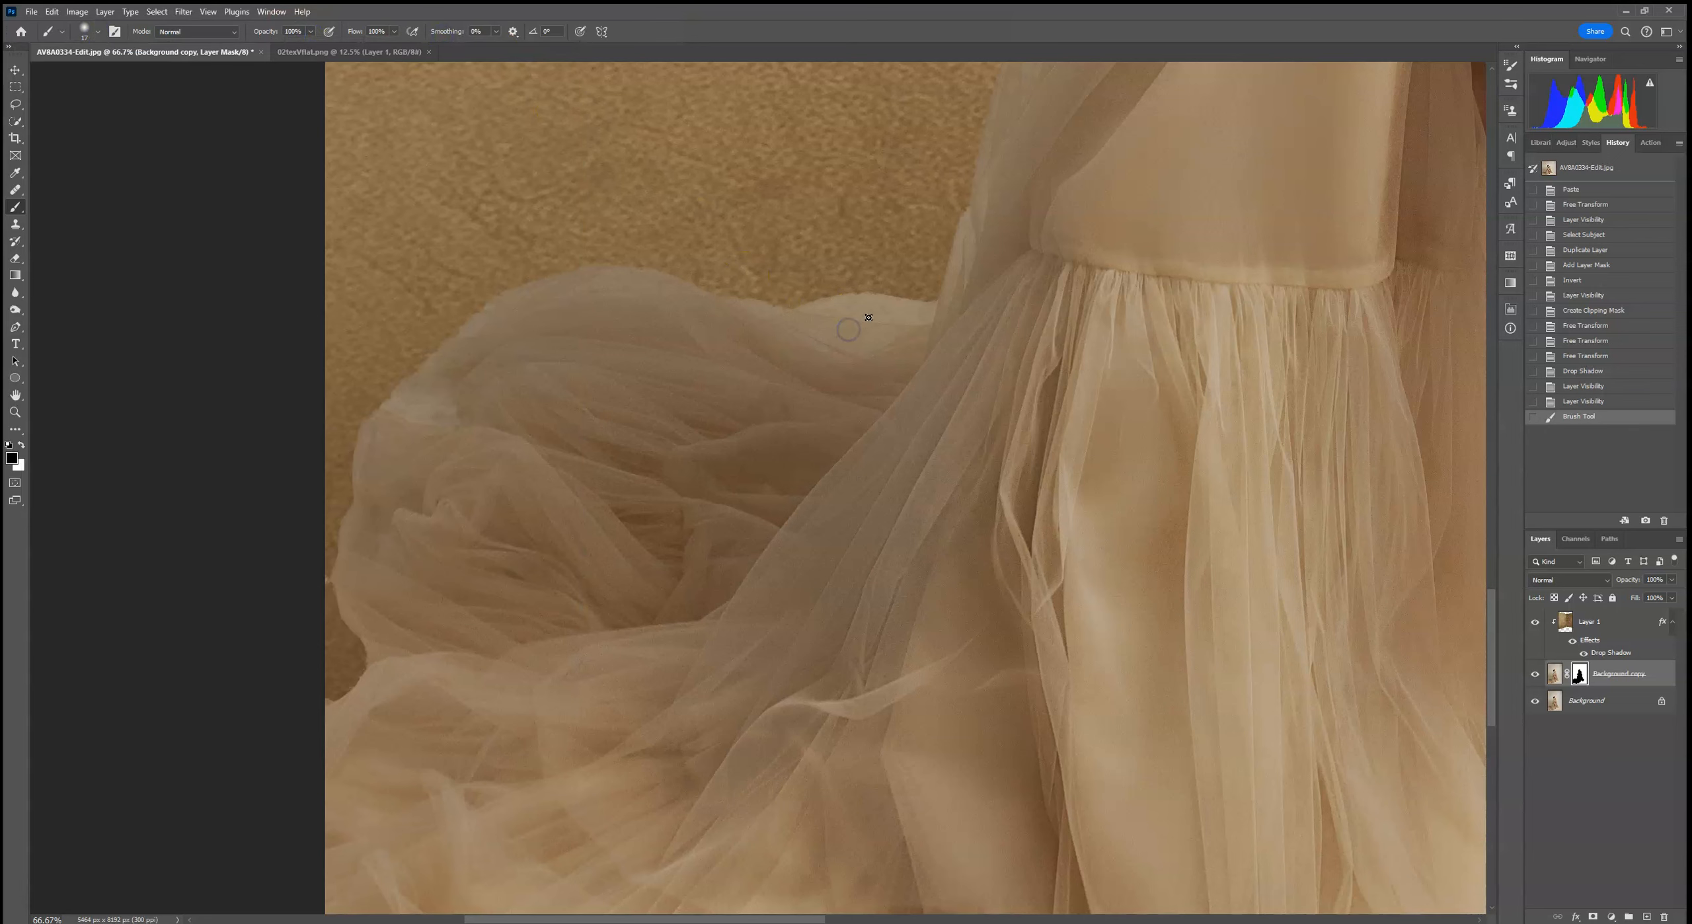
Switch to white and paint wall into the mask along the diagonal line between the train and the skirt
{"action": "key", "text": "ctrl+1"}
{"action": "left_click", "coordinate": [25, 448]}
{"action": "mouse_move", "coordinate": [981, 224]}
{"action": "left_mouse_down"}
{"action": "mouse_move", "coordinate": [1020, 198]}
{"action": "mouse_move", "coordinate": [1015, 241]}
{"action": "left_mouse_up"}
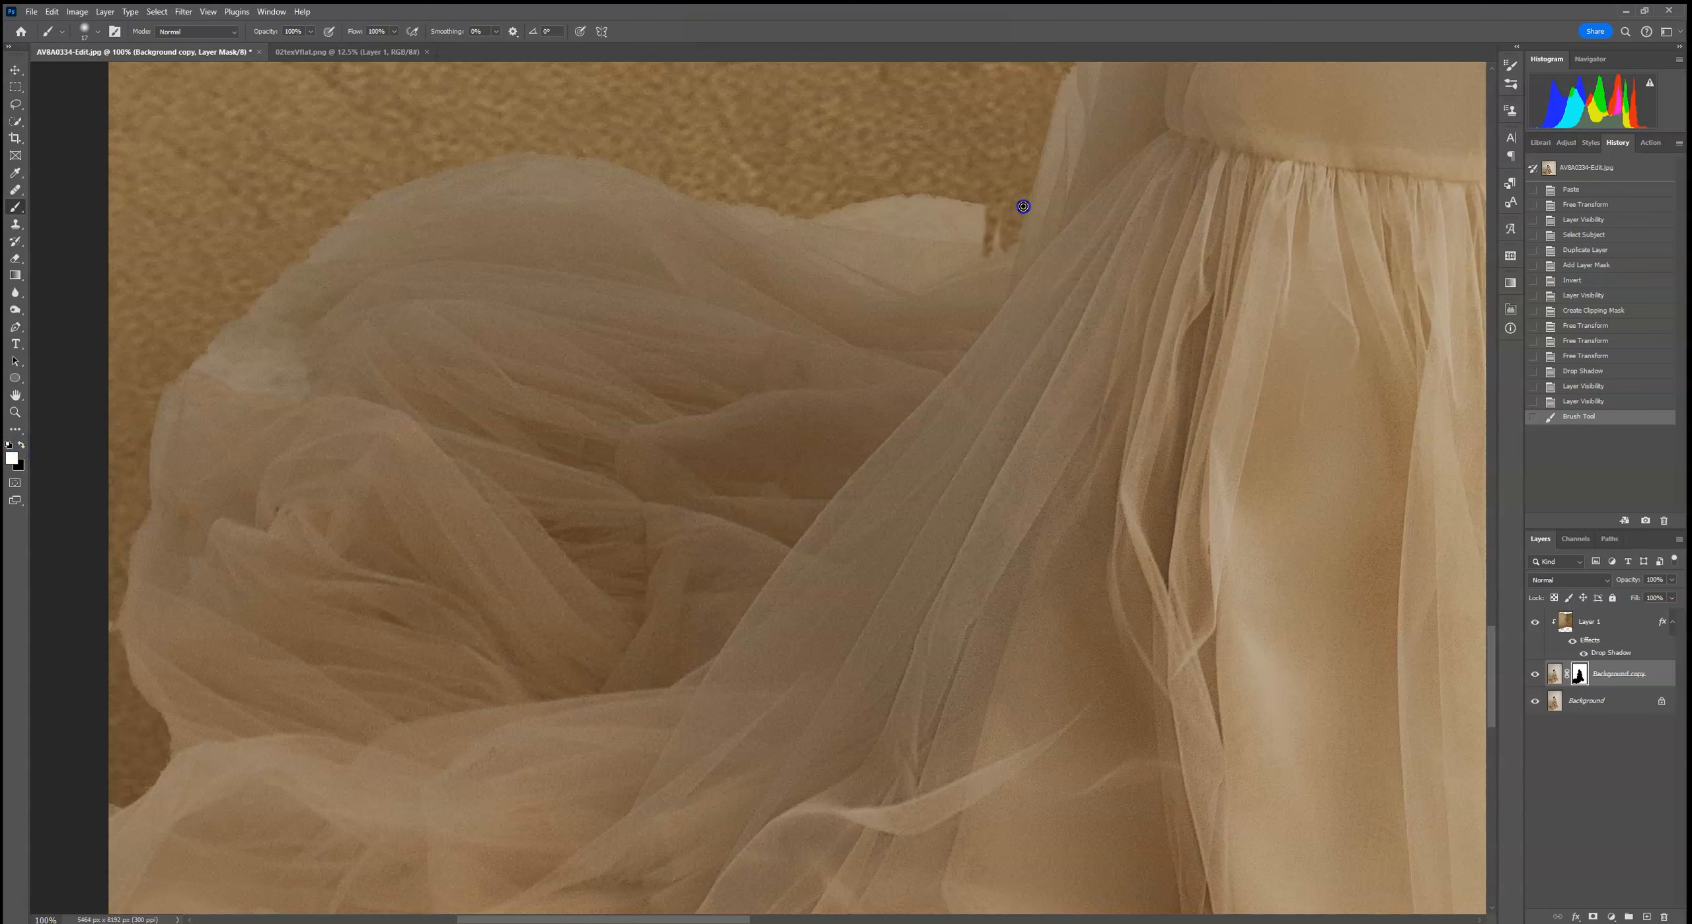
{"action": "left_click_drag", "start_coordinate": [1022, 218], "coordinate": [1030, 184]}
{"action": "left_click_drag", "start_coordinate": [859, 427], "coordinate": [794, 498]}
{"action": "left_click_drag", "start_coordinate": [923, 357], "coordinate": [874, 433]}
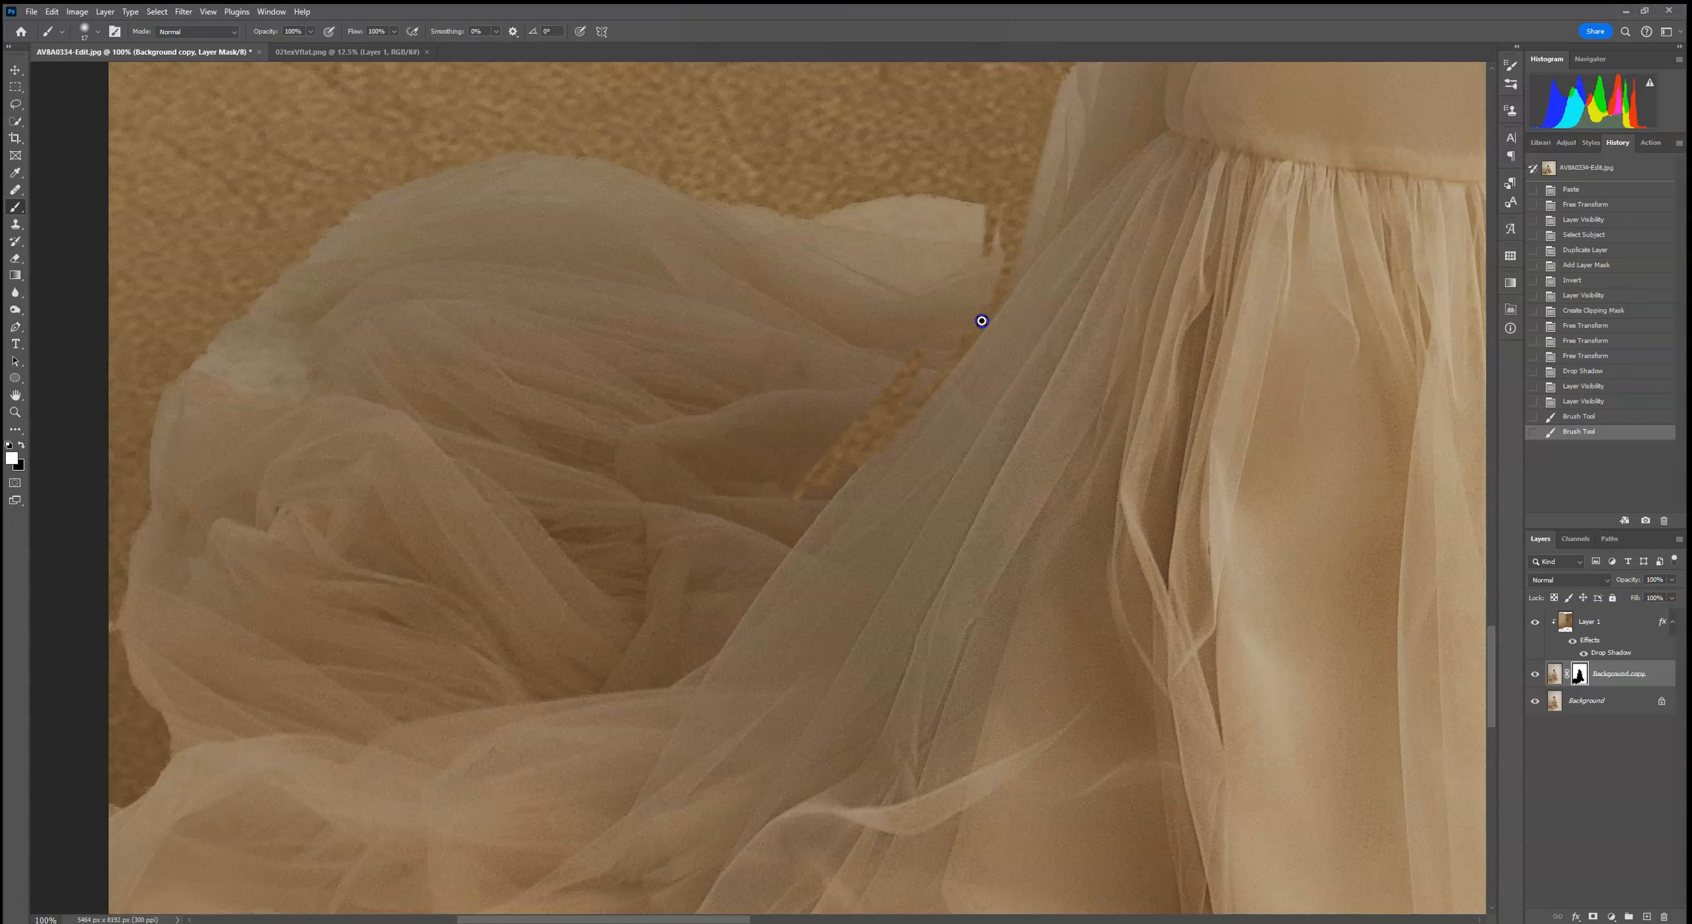
{"action": "mouse_move", "coordinate": [985, 299]}
{"action": "left_mouse_down"}
{"action": "mouse_move", "coordinate": [997, 287]}
{"action": "mouse_move", "coordinate": [900, 405]}
{"action": "mouse_move", "coordinate": [978, 310]}
{"action": "mouse_move", "coordinate": [954, 358]}
{"action": "left_mouse_up"}
{"action": "left_click", "coordinate": [835, 493]}
{"action": "left_click_drag", "start_coordinate": [769, 561], "coordinate": [744, 602]}
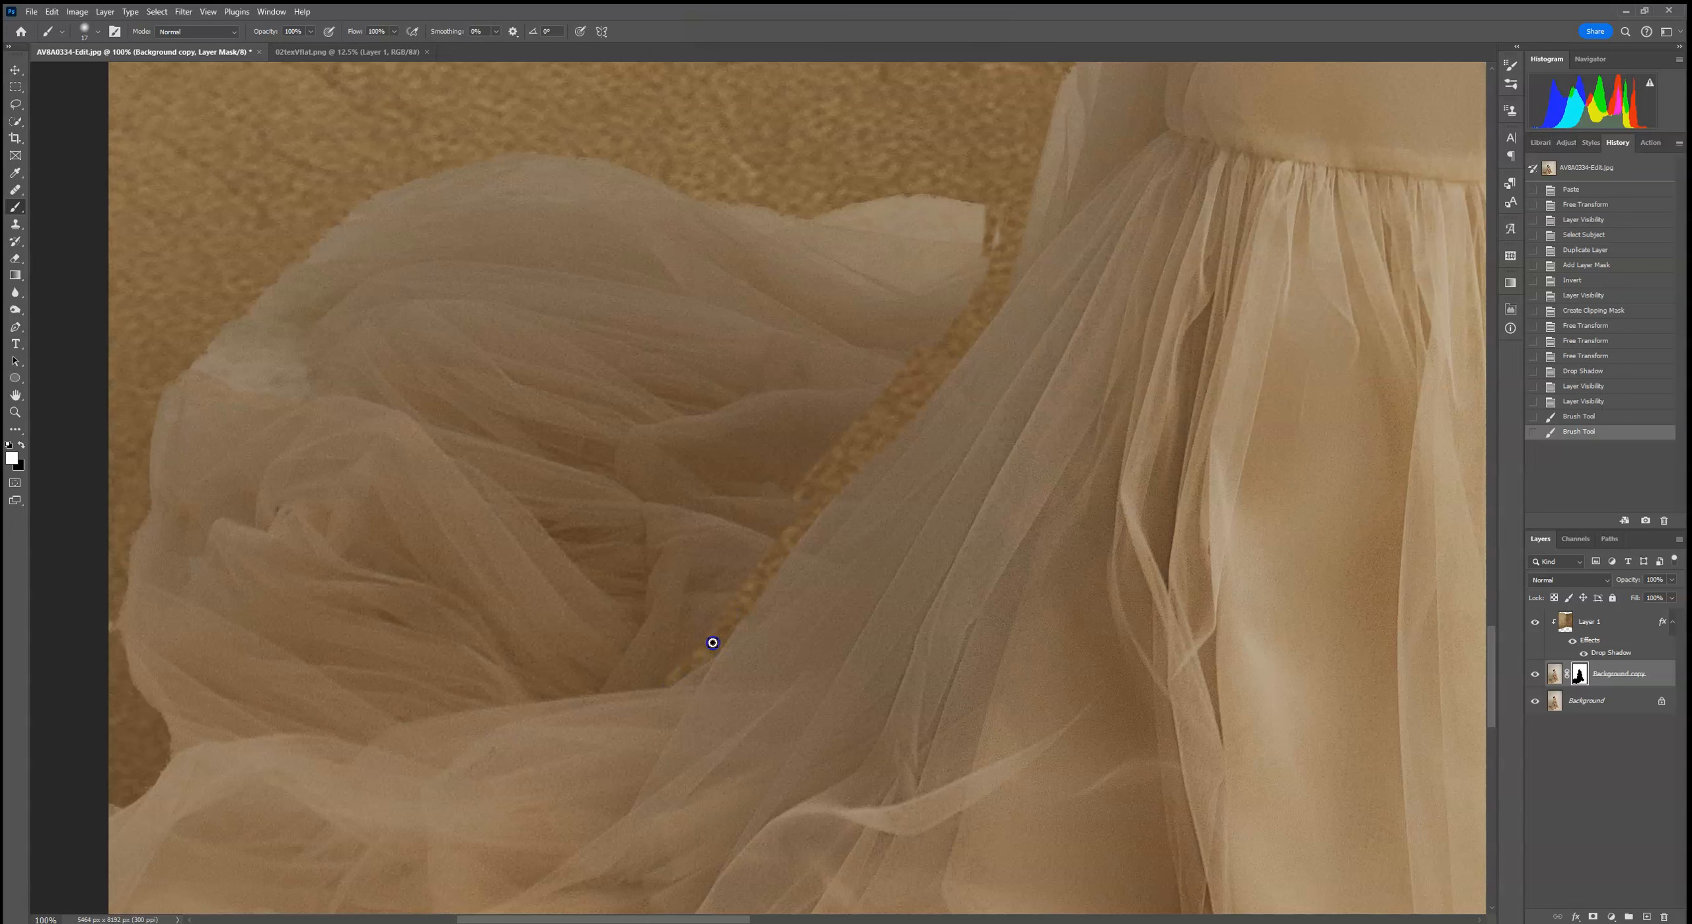
Continue the white mask line along the lower fold of the train out to the portrait's left edge
{"action": "mouse_move", "coordinate": [709, 632]}
{"action": "left_mouse_down"}
{"action": "mouse_move", "coordinate": [566, 715]}
{"action": "mouse_move", "coordinate": [500, 701]}
{"action": "mouse_move", "coordinate": [568, 687]}
{"action": "mouse_move", "coordinate": [452, 705]}
{"action": "mouse_move", "coordinate": [563, 694]}
{"action": "left_mouse_up"}
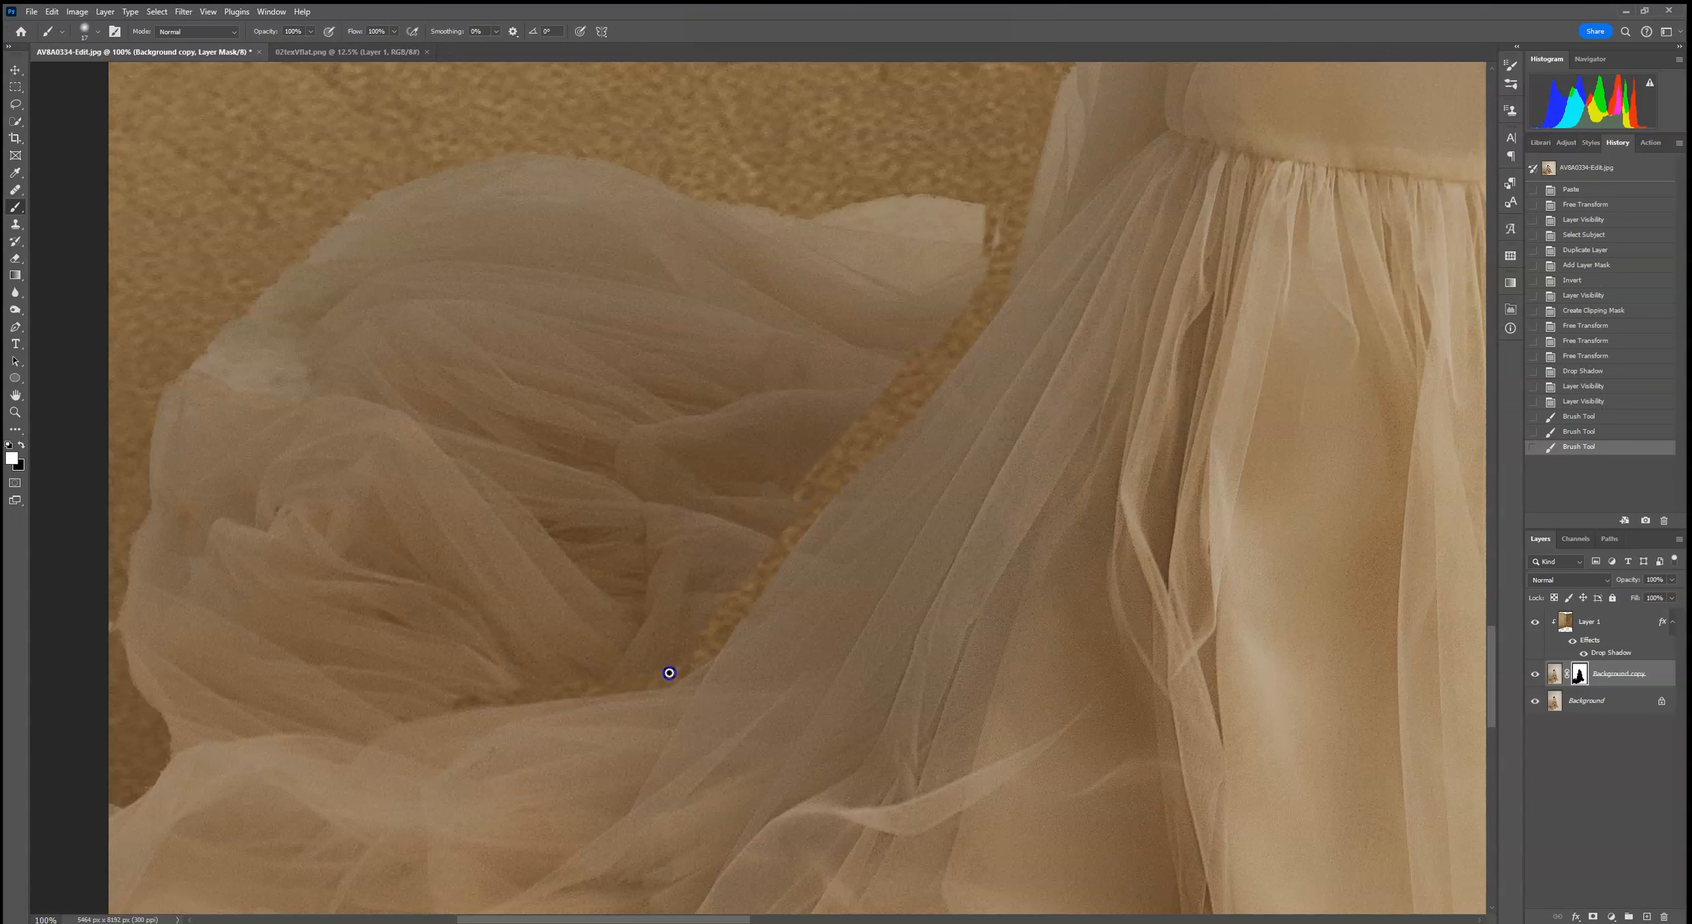
{"action": "mouse_move", "coordinate": [667, 664]}
{"action": "left_mouse_down"}
{"action": "mouse_move", "coordinate": [400, 710]}
{"action": "mouse_move", "coordinate": [440, 703]}
{"action": "left_mouse_up"}
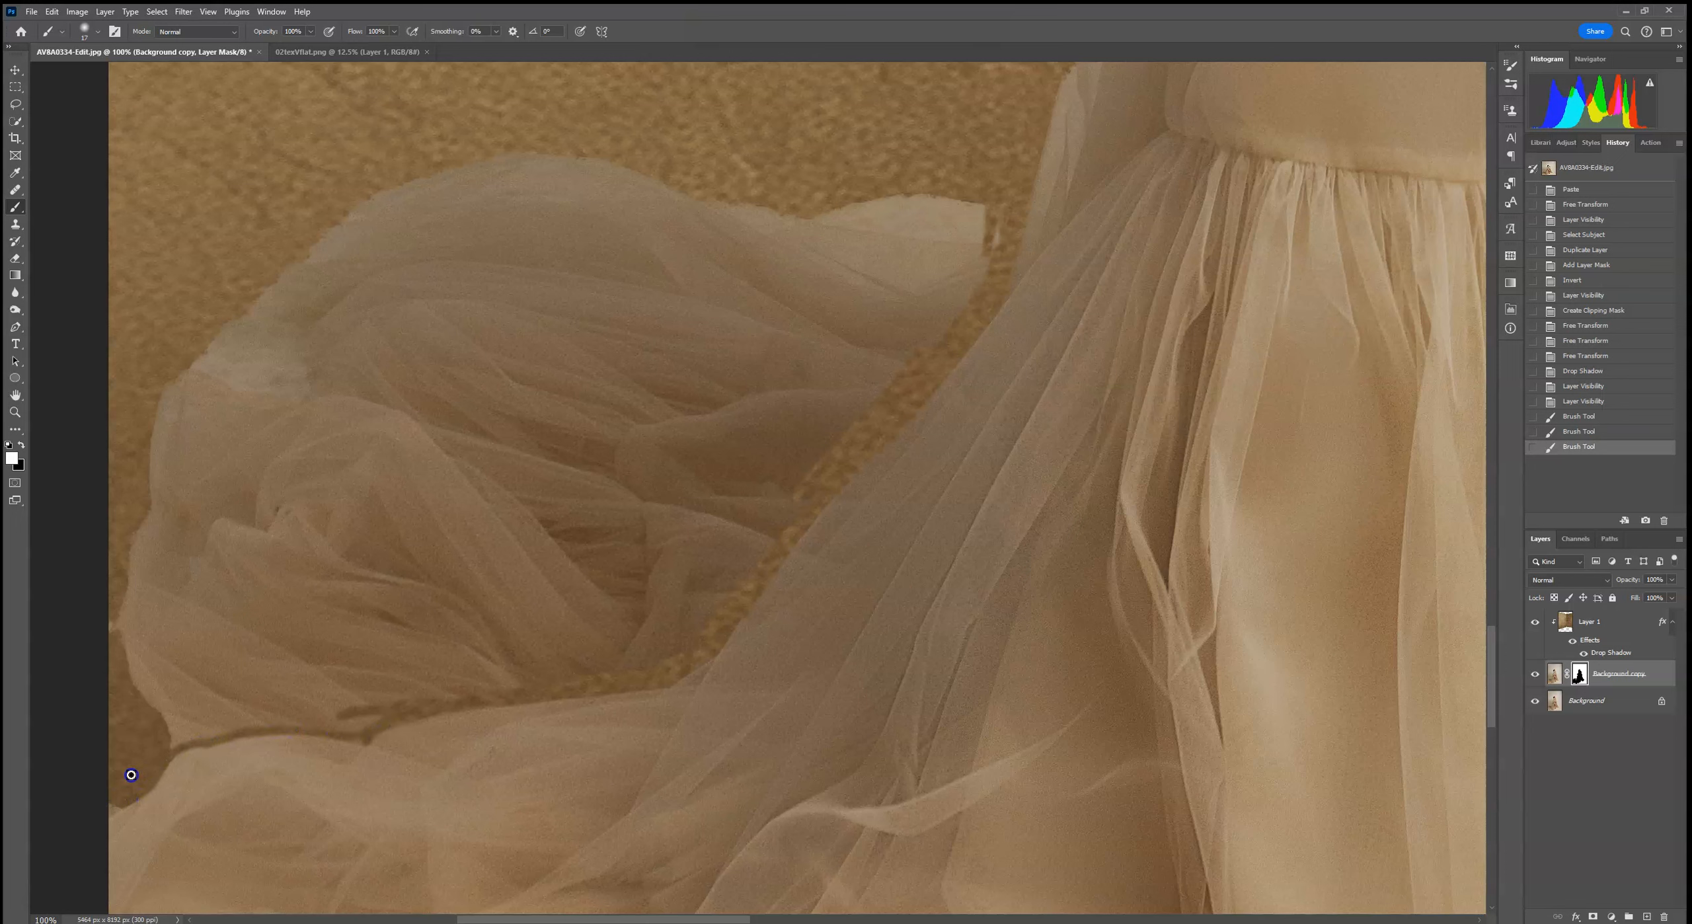
{"action": "left_click_drag", "start_coordinate": [182, 744], "coordinate": [240, 726]}
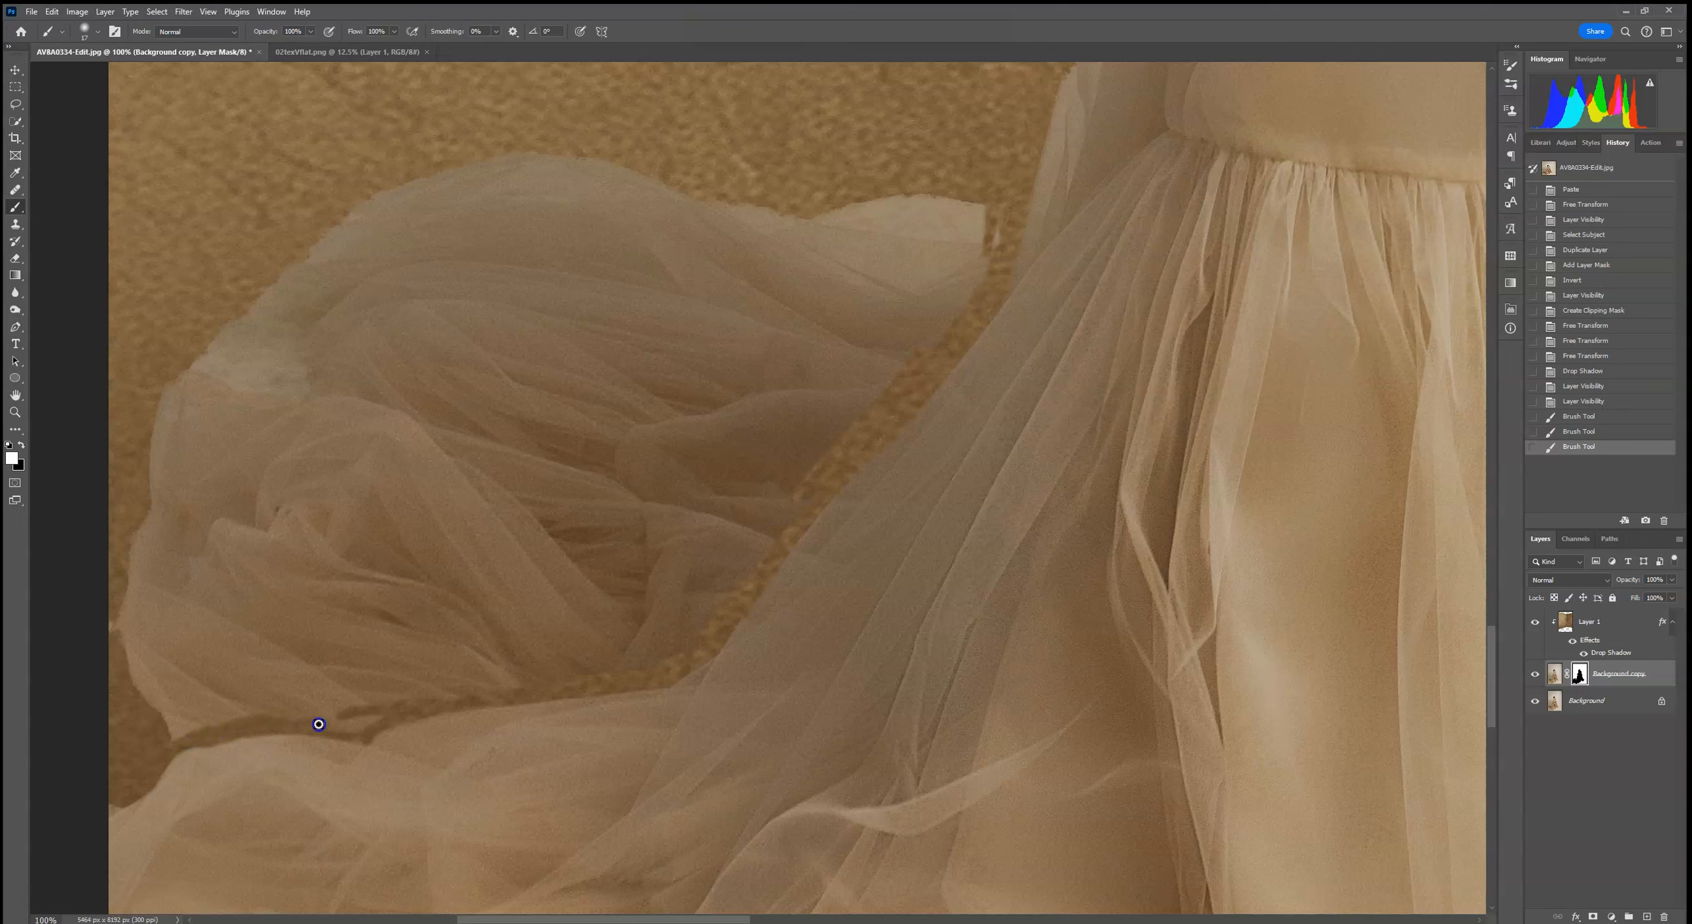
{"action": "left_click_drag", "start_coordinate": [365, 728], "coordinate": [322, 728]}
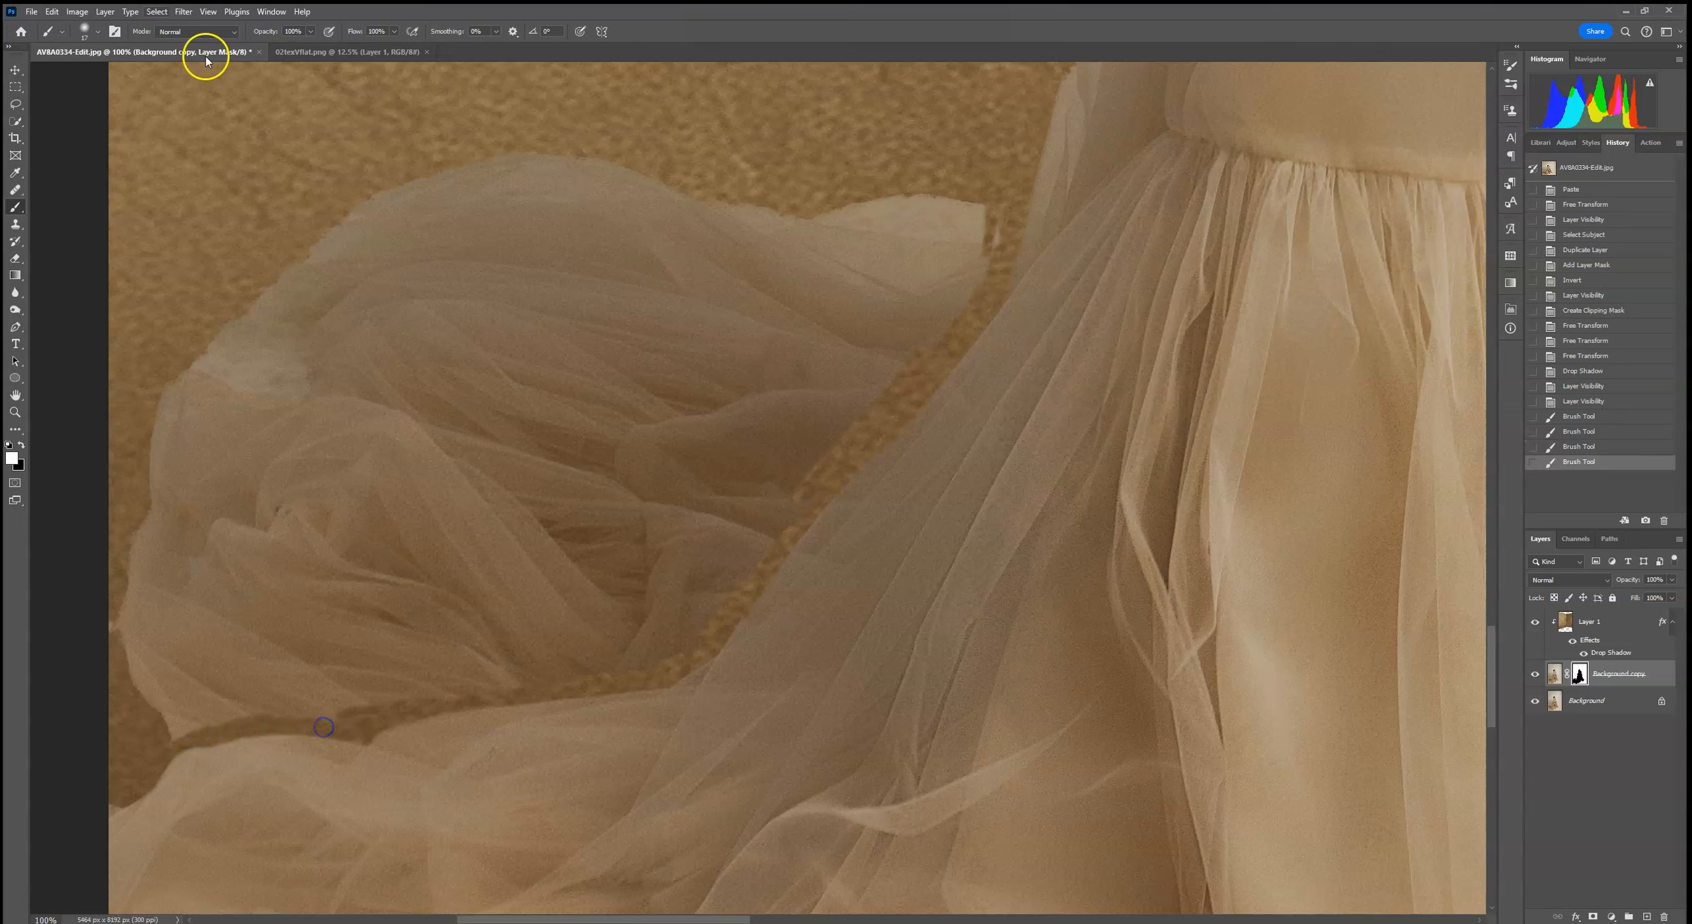
Paint white over the outlined upper part of the train with a larger hard round brush, replacing it with wall
{"action": "left_click", "coordinate": [86, 31]}
{"action": "left_click", "coordinate": [52, 154]}
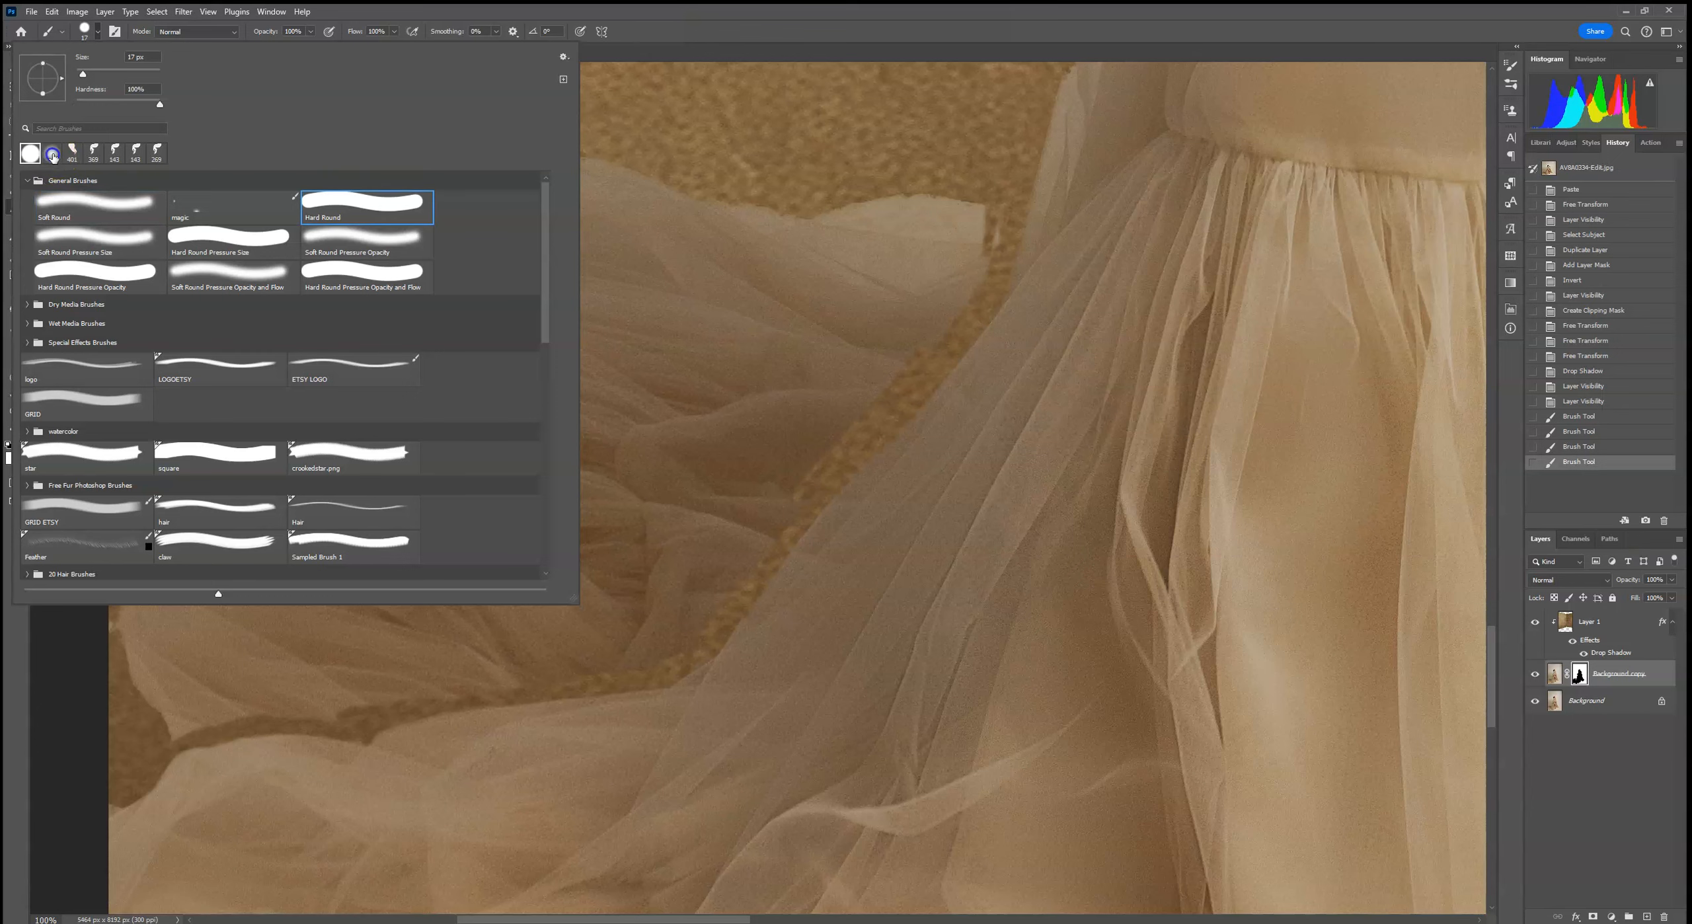
{"action": "left_click", "coordinate": [143, 70]}
{"action": "mouse_move", "coordinate": [894, 191]}
{"action": "left_mouse_down"}
{"action": "mouse_move", "coordinate": [918, 221]}
{"action": "mouse_move", "coordinate": [890, 263]}
{"action": "mouse_move", "coordinate": [650, 531]}
{"action": "mouse_move", "coordinate": [642, 574]}
{"action": "mouse_move", "coordinate": [696, 509]}
{"action": "left_mouse_up"}
{"action": "mouse_move", "coordinate": [538, 589]}
{"action": "left_mouse_down"}
{"action": "mouse_move", "coordinate": [559, 593]}
{"action": "mouse_move", "coordinate": [159, 650]}
{"action": "mouse_move", "coordinate": [744, 90]}
{"action": "mouse_move", "coordinate": [279, 302]}
{"action": "mouse_move", "coordinate": [594, 365]}
{"action": "mouse_move", "coordinate": [623, 344]}
{"action": "left_mouse_up"}
{"action": "key", "text": "ctrl+0"}
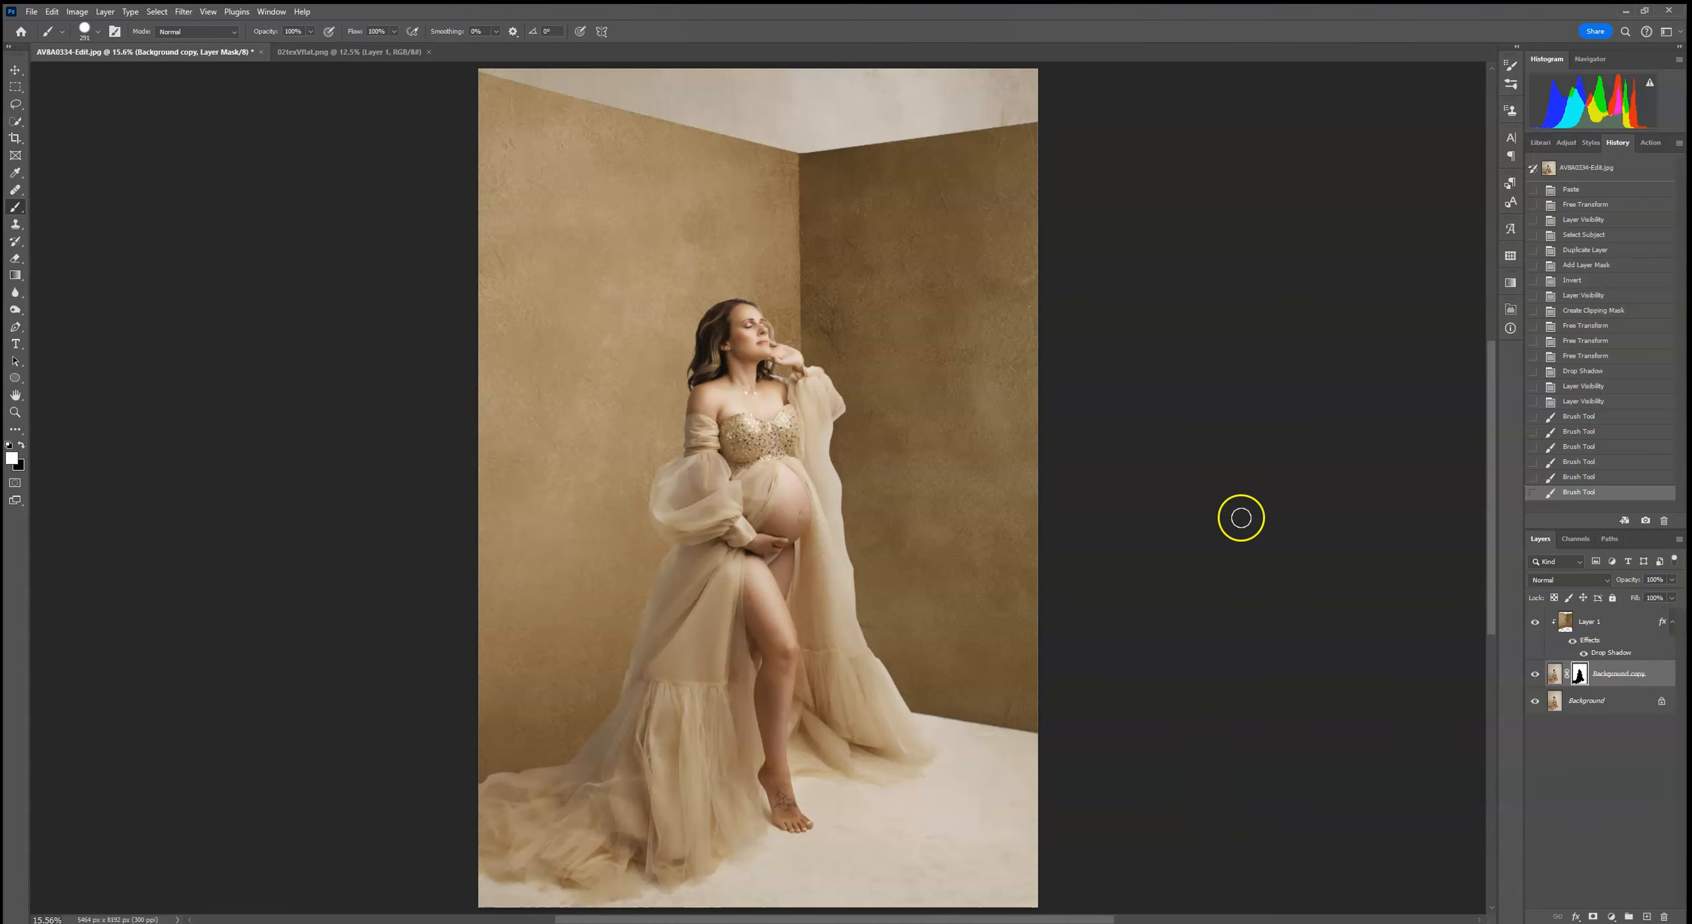
Paint black on the mask with a small soft round brush to restore the sheer puffed sleeve's outer edge
{"action": "key", "text": "ctrl+1"}
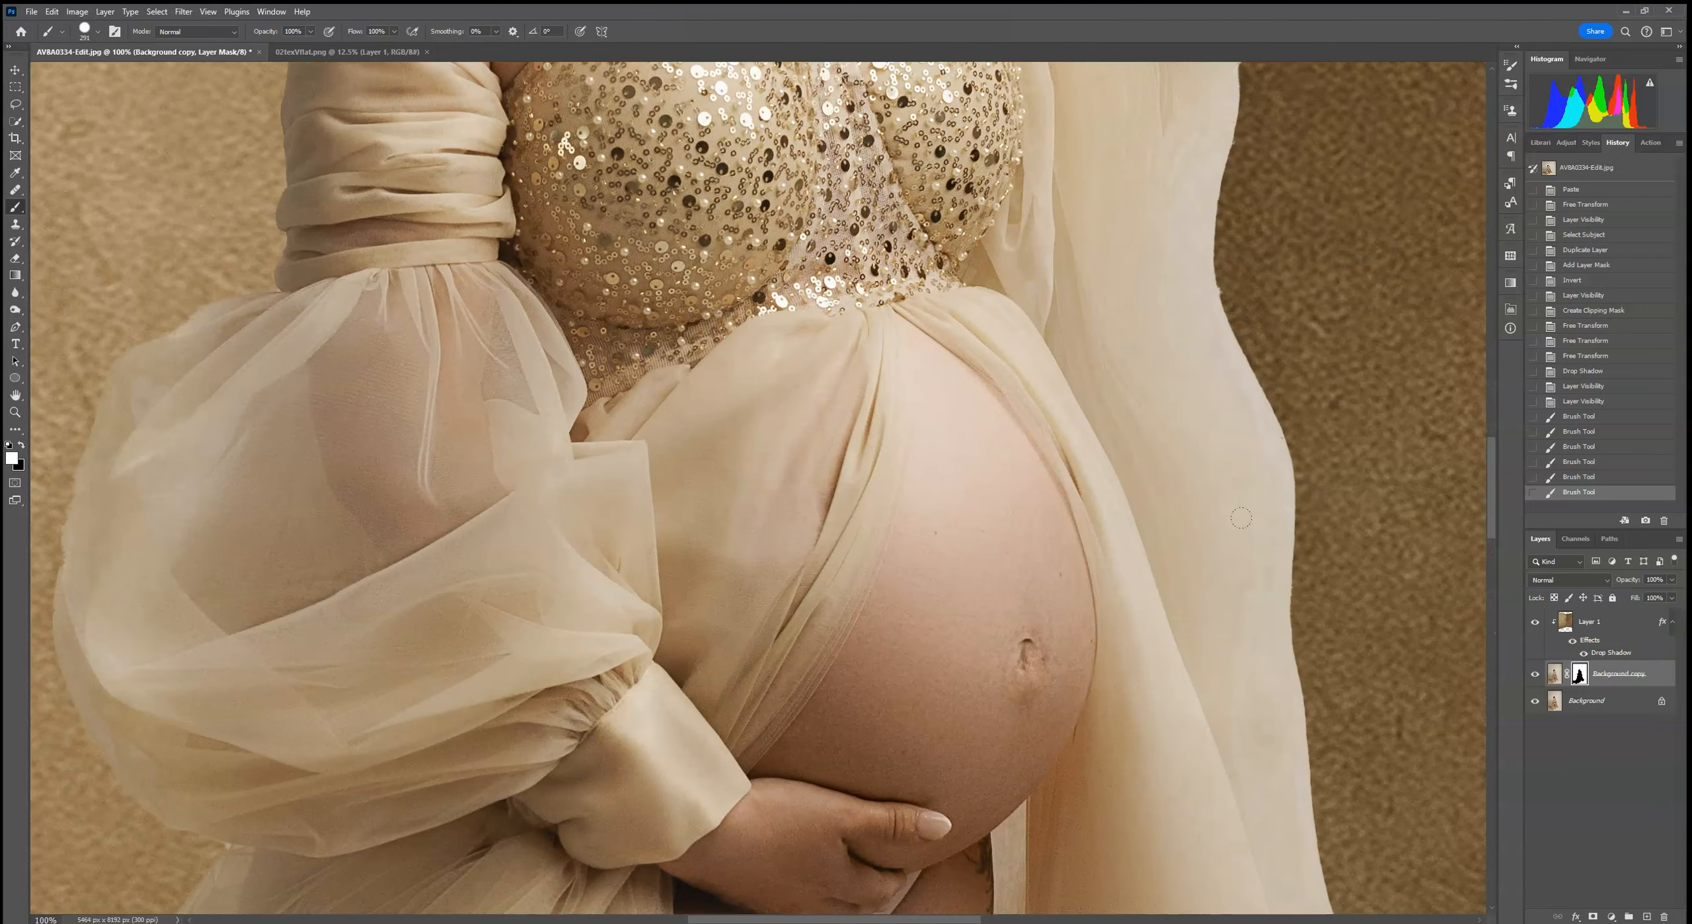
{"action": "left_click_drag", "start_coordinate": [548, 404], "coordinate": [945, 426]}
{"action": "key", "text": "ctrl+plus"}
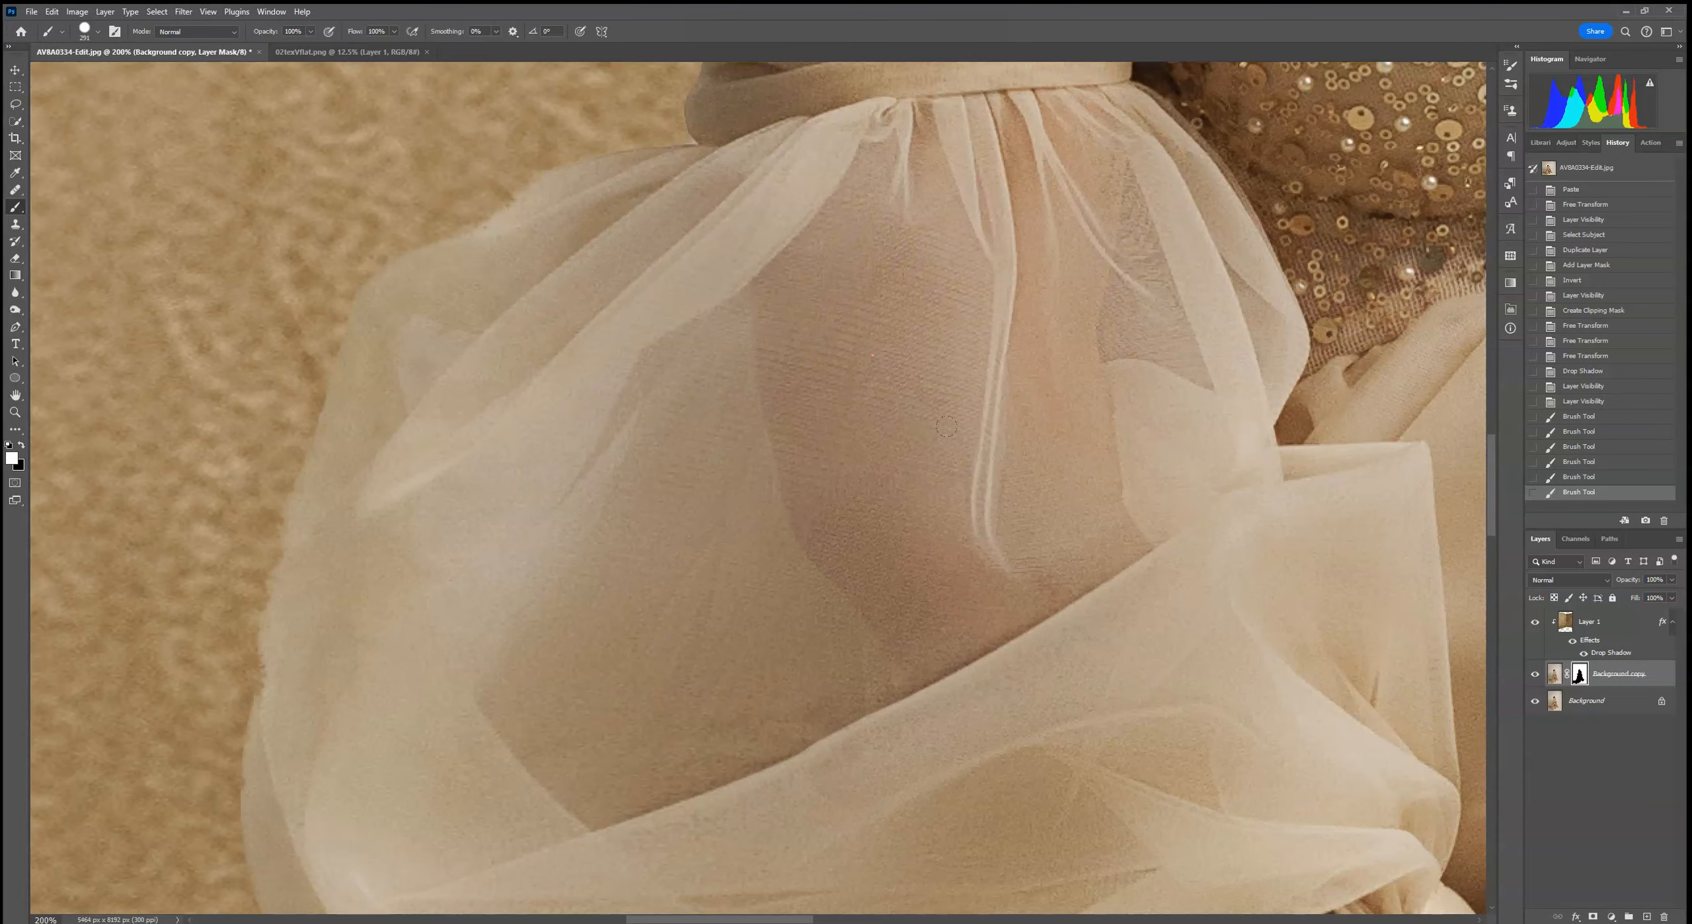
{"action": "left_click", "coordinate": [84, 31]}
{"action": "left_click", "coordinate": [41, 152]}
{"action": "left_click", "coordinate": [310, 32]}
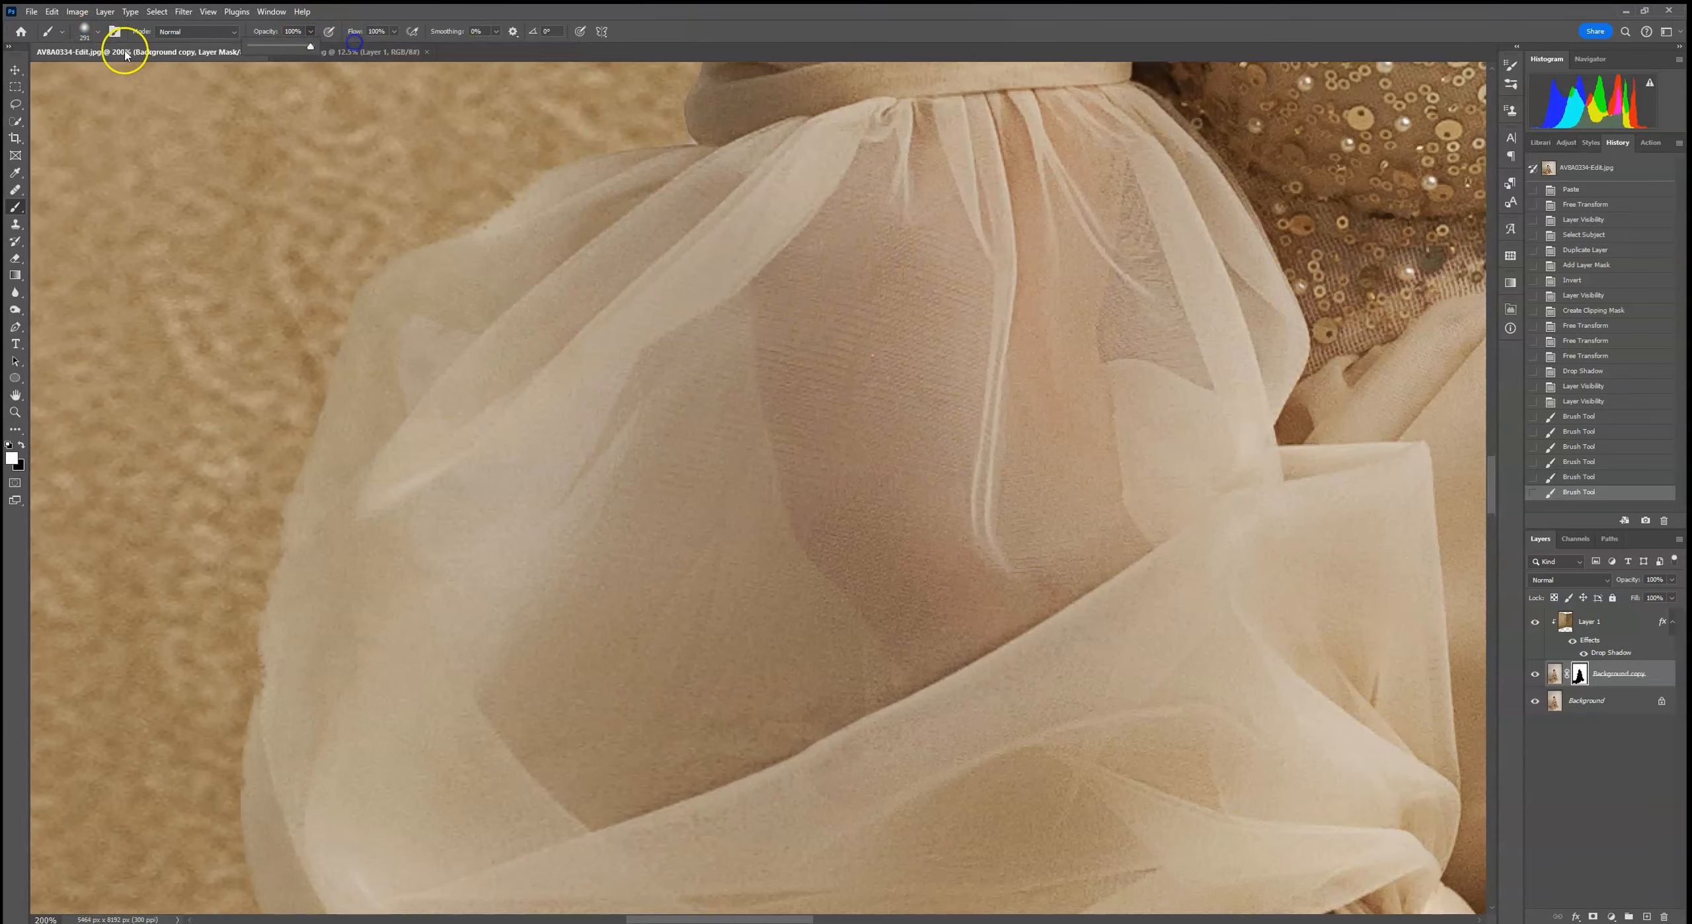
{"action": "left_click", "coordinate": [97, 35]}
{"action": "left_click_drag", "start_coordinate": [92, 76], "coordinate": [86, 72]}
{"action": "left_click", "coordinate": [5, 567]}
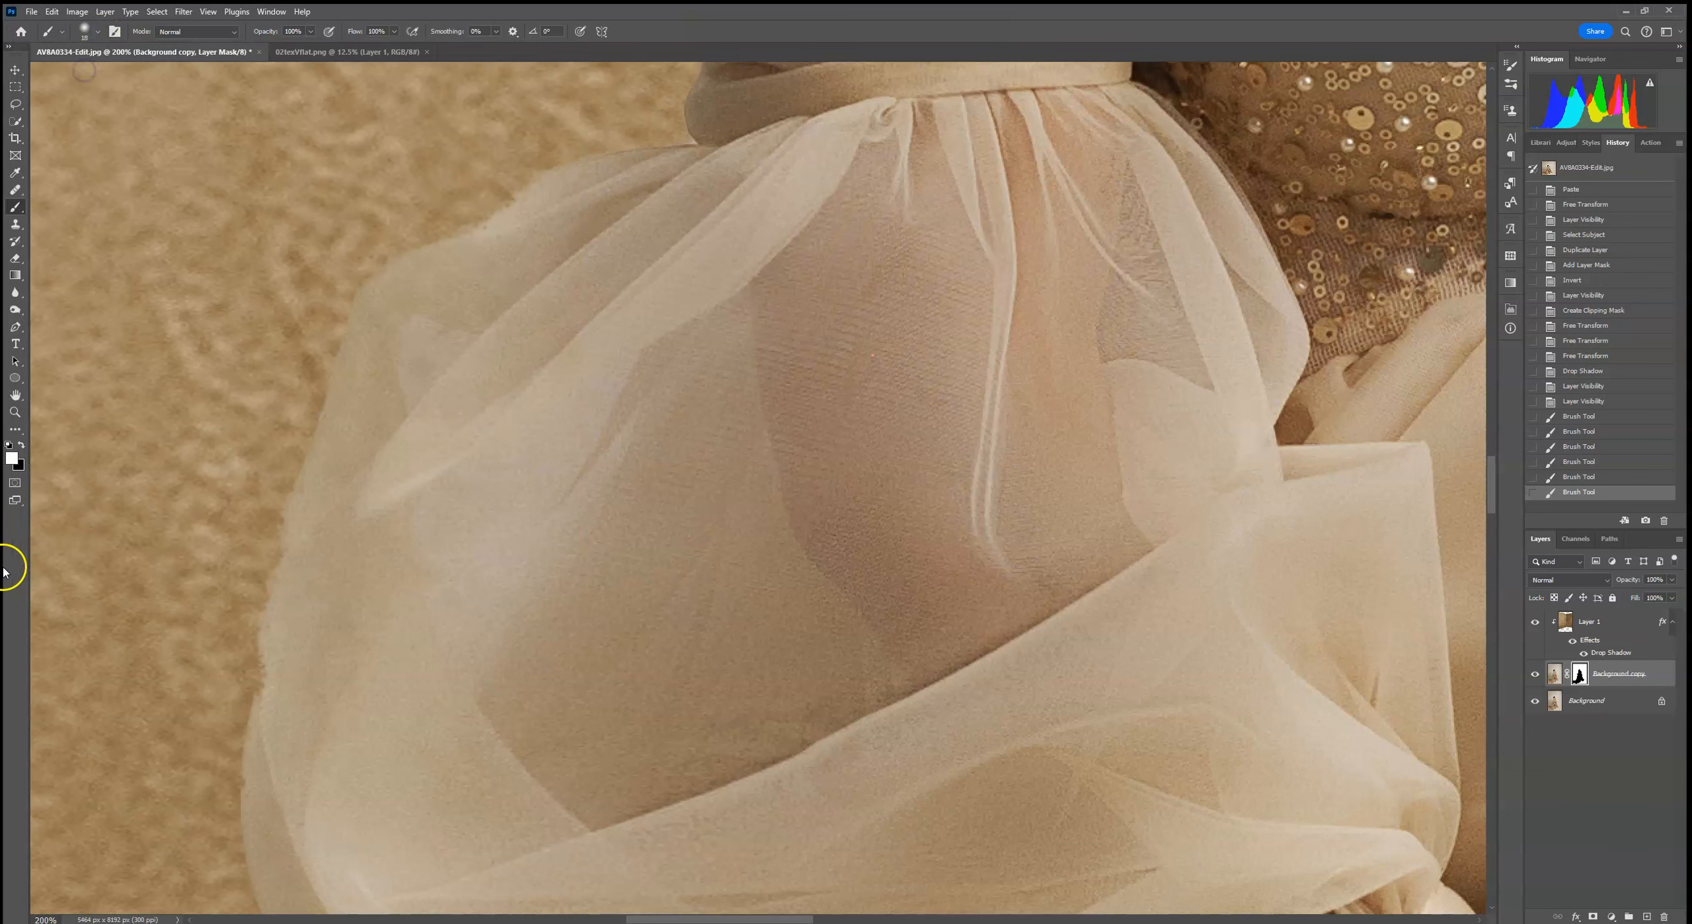
{"action": "left_click", "coordinate": [21, 448]}
{"action": "left_click_drag", "start_coordinate": [260, 731], "coordinate": [261, 733]}
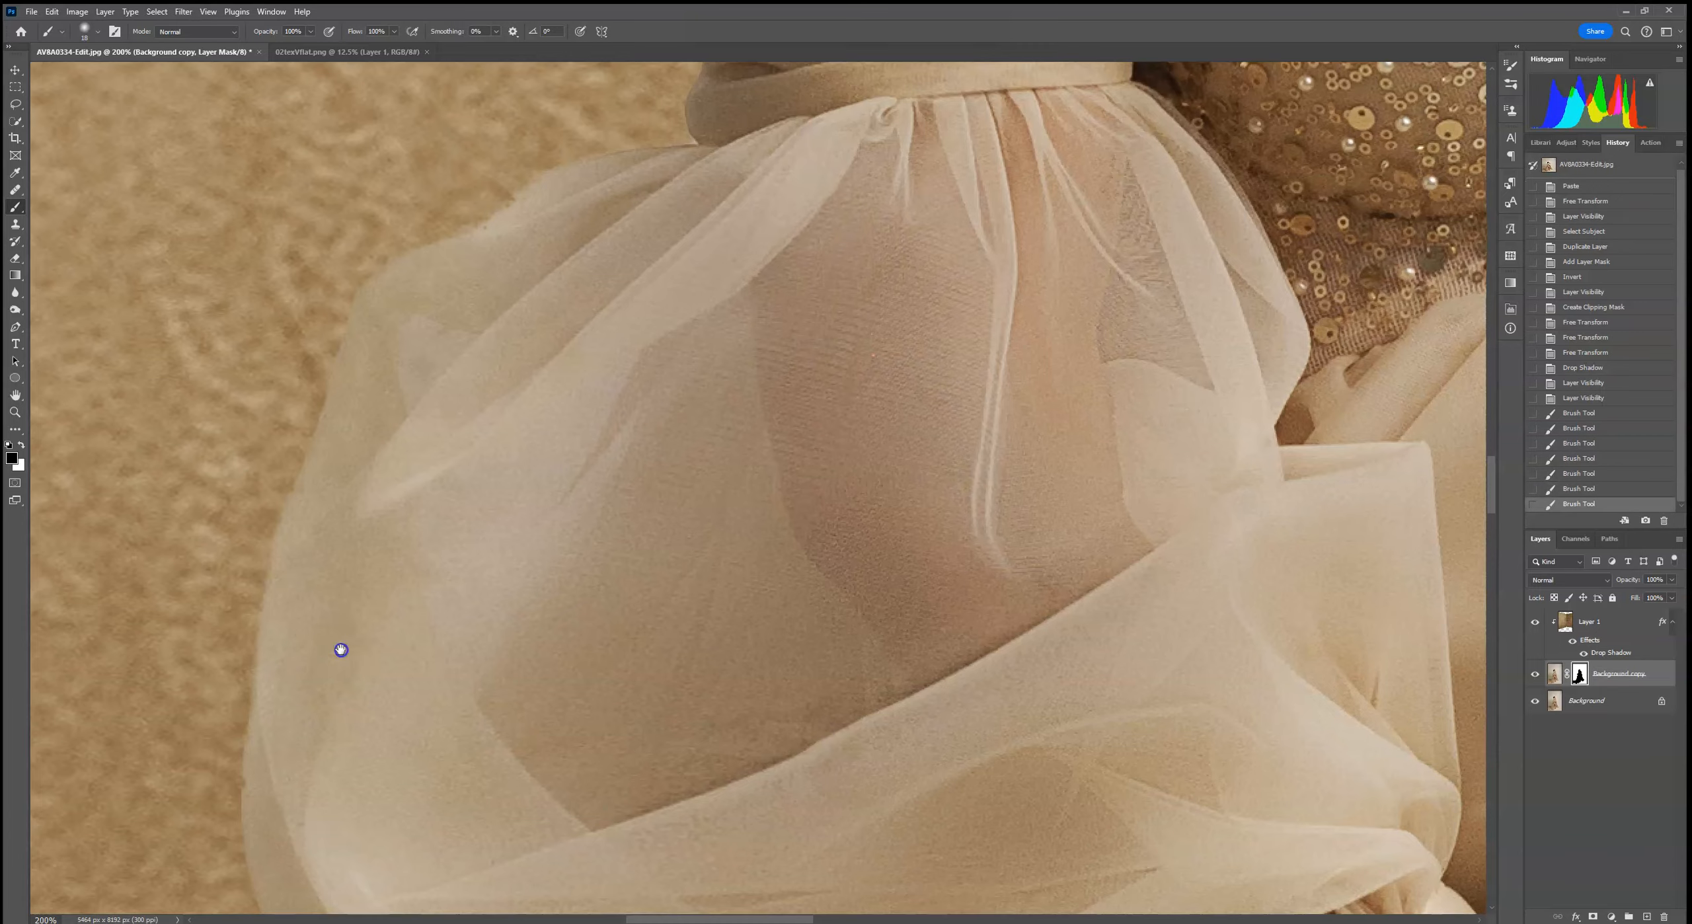
{"action": "left_click_drag", "start_coordinate": [340, 650], "coordinate": [465, 498]}
{"action": "left_click_drag", "start_coordinate": [387, 586], "coordinate": [385, 651]}
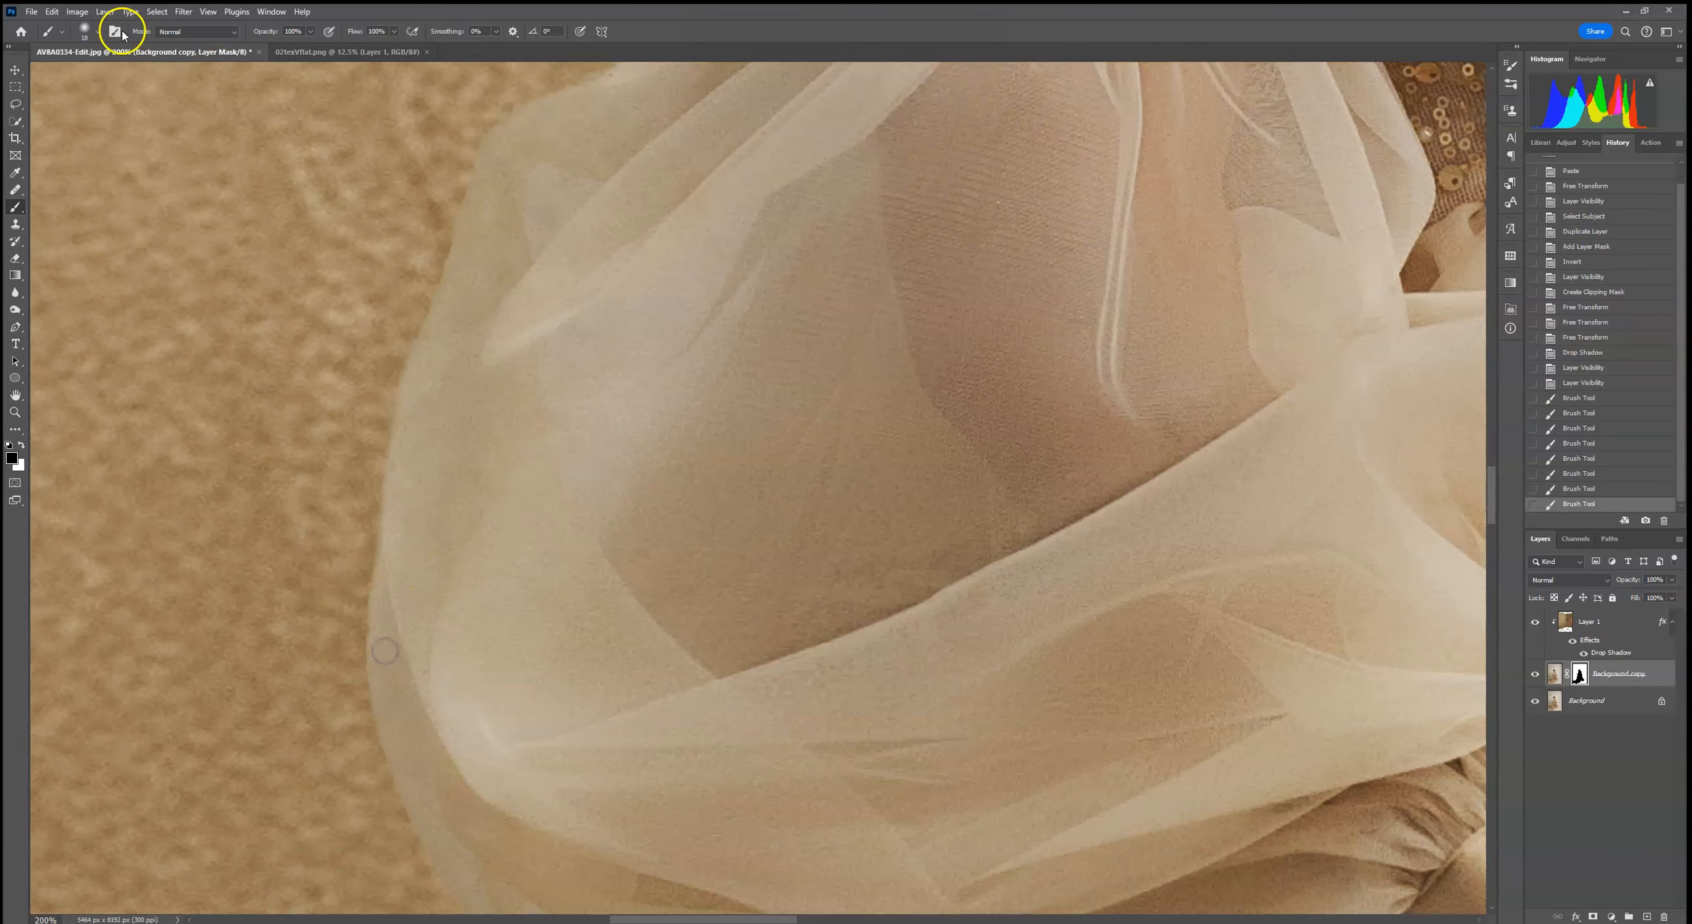
Restore the puffed sleeve's outer edge up to the gathered arm band in black with a smaller soft round brush
{"action": "left_click", "coordinate": [98, 31]}
{"action": "left_click_drag", "start_coordinate": [86, 72], "coordinate": [79, 72]}
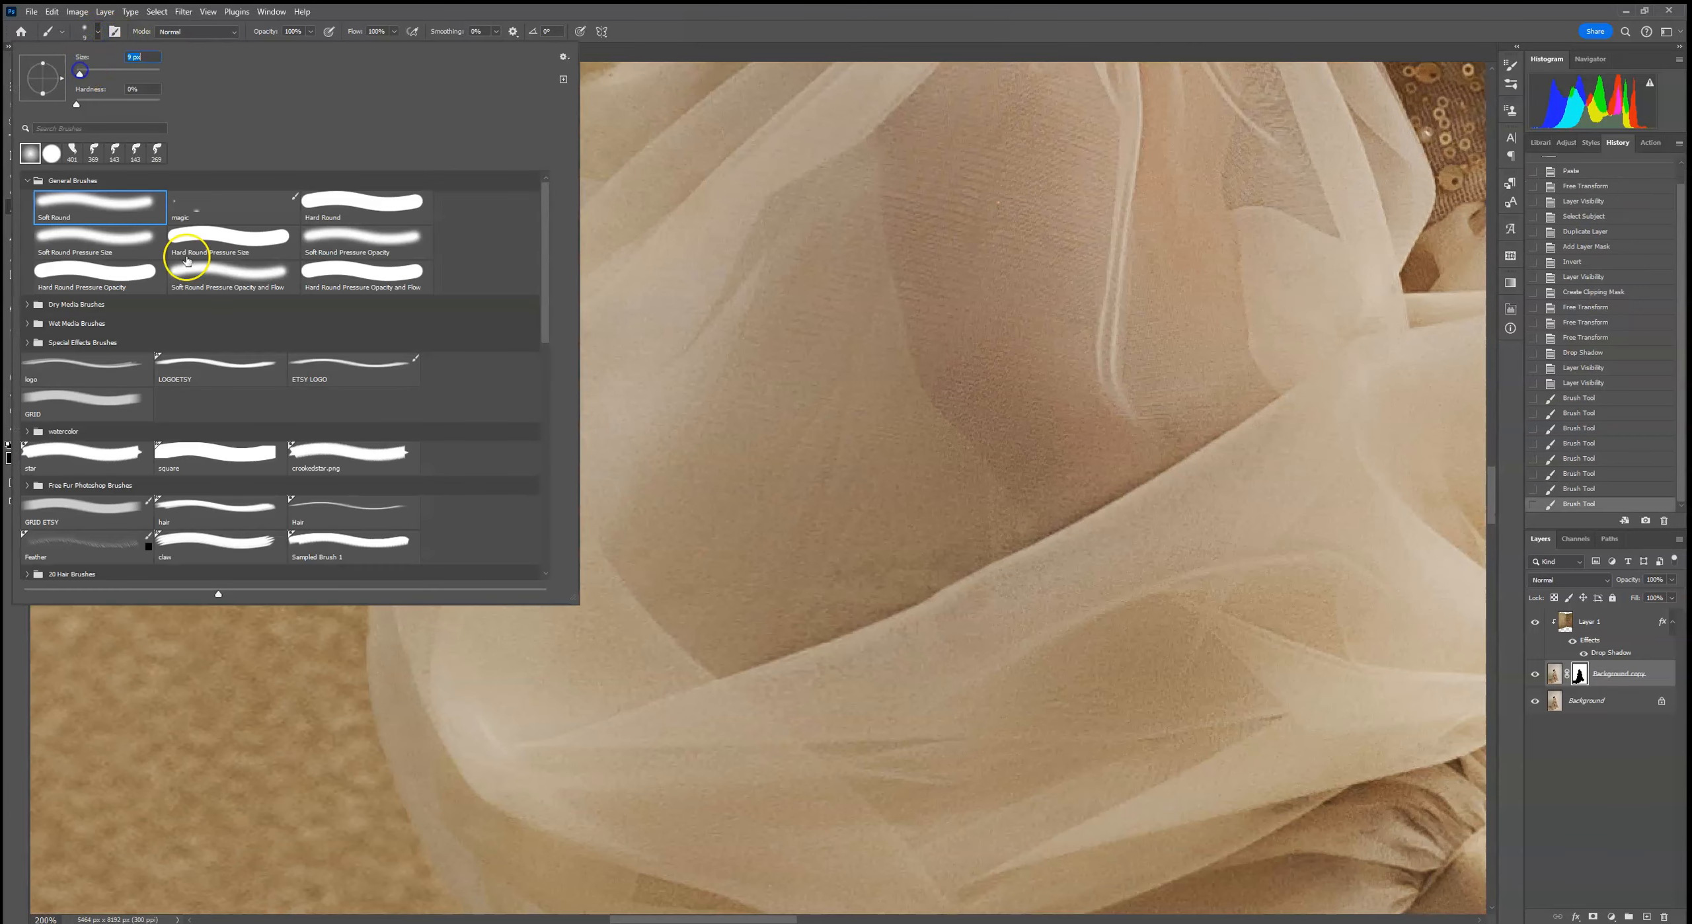
{"action": "left_click", "coordinate": [372, 636]}
{"action": "left_click_drag", "start_coordinate": [374, 638], "coordinate": [376, 610]}
{"action": "left_click_drag", "start_coordinate": [578, 228], "coordinate": [494, 583]}
{"action": "left_click_drag", "start_coordinate": [525, 442], "coordinate": [526, 439]}
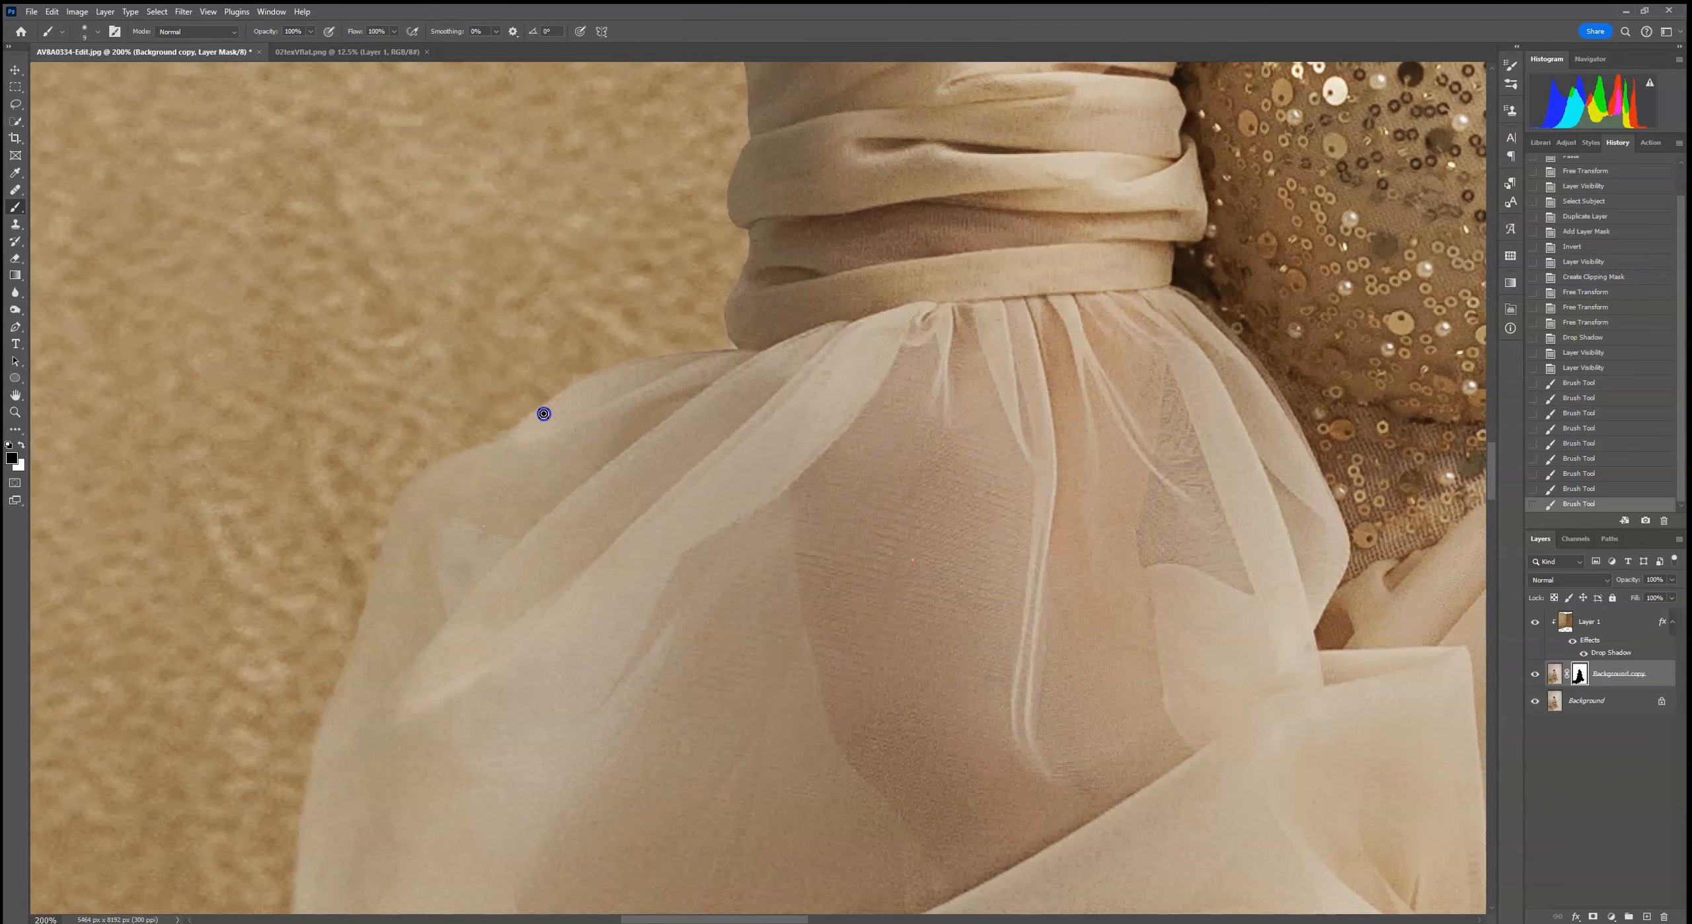
{"action": "mouse_move", "coordinate": [748, 359]}
{"action": "left_mouse_down"}
{"action": "mouse_move", "coordinate": [690, 474]}
{"action": "mouse_move", "coordinate": [650, 474]}
{"action": "left_mouse_up"}
{"action": "key", "text": "x"}
{"action": "key", "text": "x"}
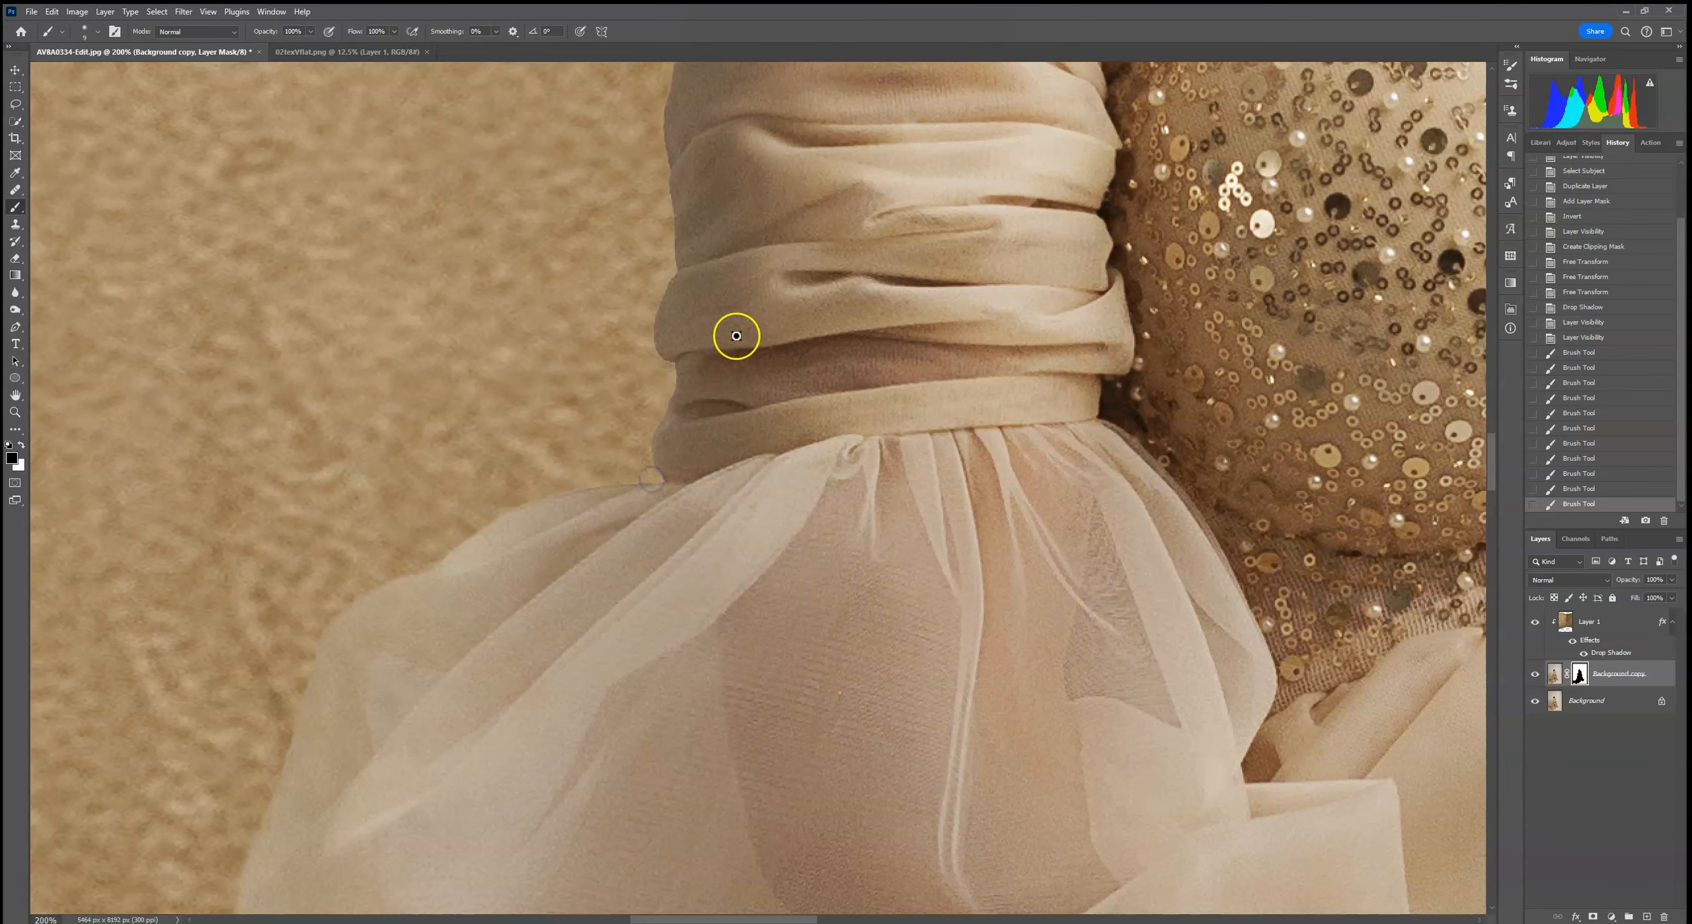
Paint white at 40% opacity on the mask in the bright gaps between the curls and the bare shoulder
{"action": "left_click_drag", "start_coordinate": [746, 162], "coordinate": [691, 540]}
{"action": "mouse_move", "coordinate": [739, 334]}
{"action": "left_mouse_down"}
{"action": "mouse_move", "coordinate": [706, 574]}
{"action": "mouse_move", "coordinate": [710, 502]}
{"action": "left_mouse_up"}
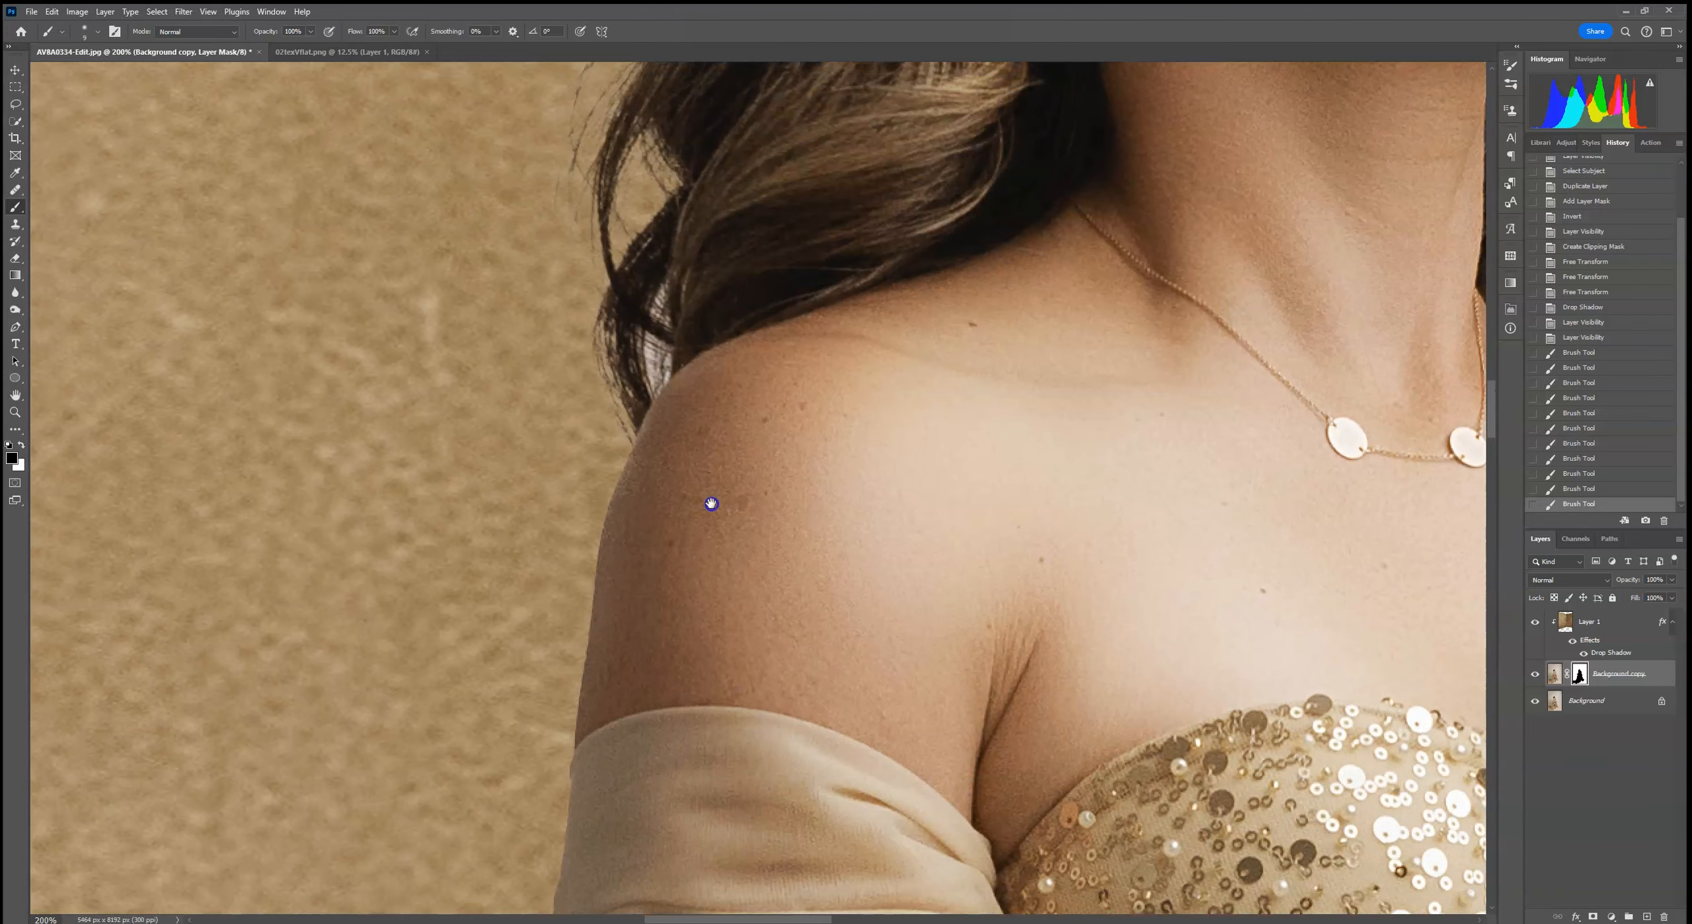
{"action": "left_click_drag", "start_coordinate": [652, 421], "coordinate": [661, 409]}
{"action": "key", "text": "x"}
{"action": "left_click", "coordinate": [661, 372]}
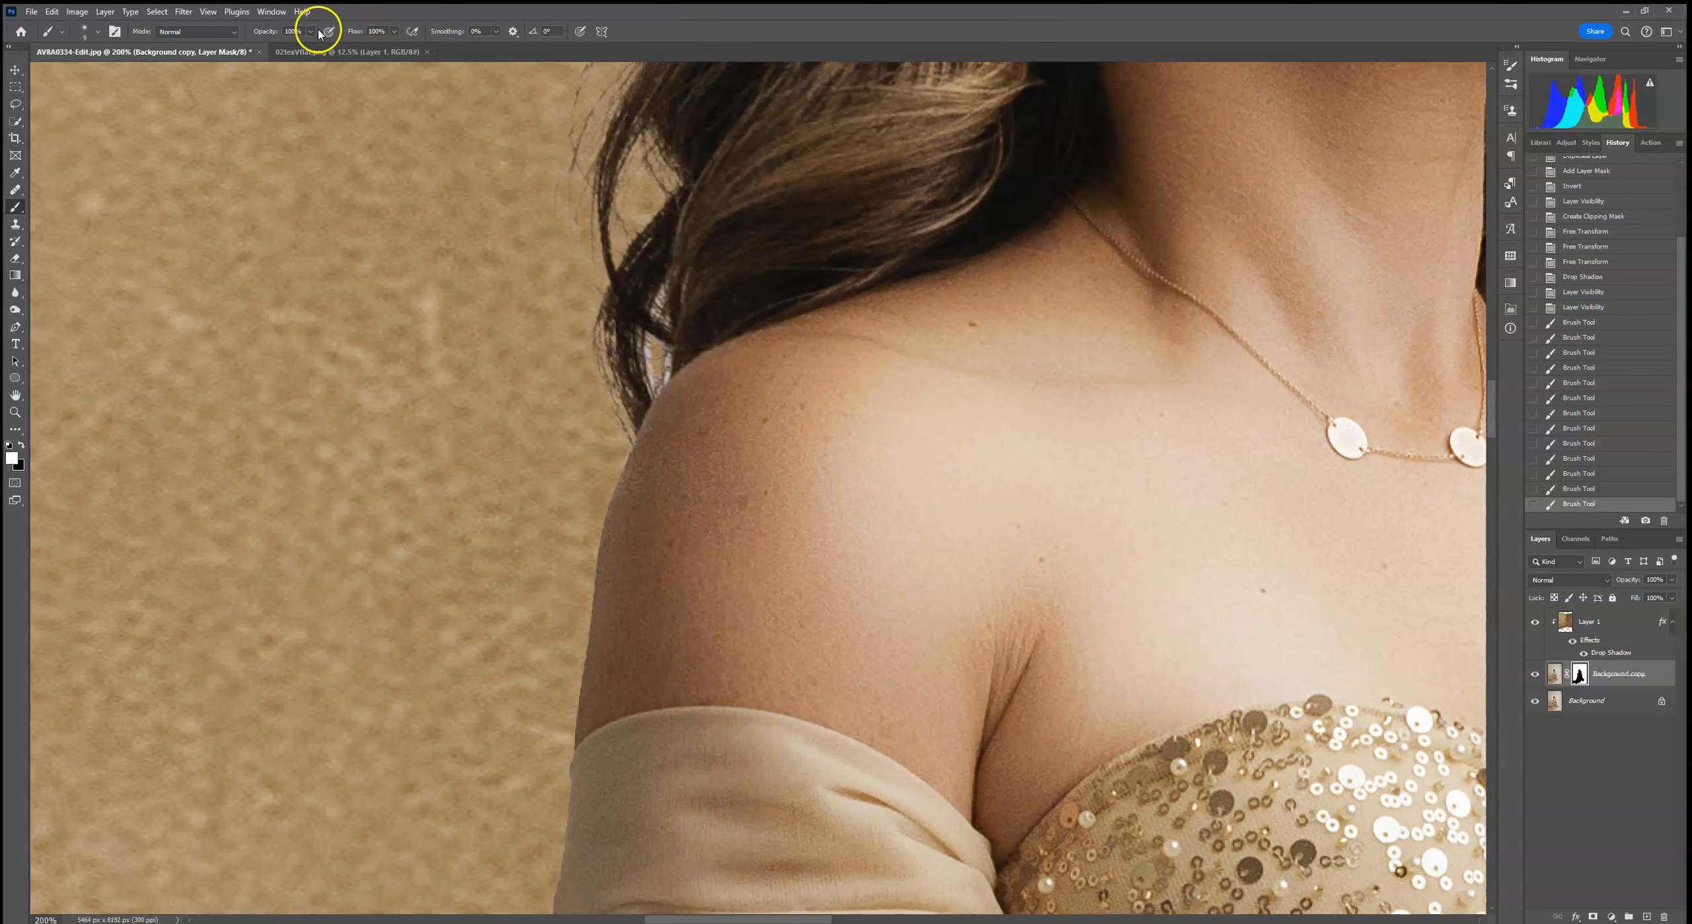
{"action": "left_click_drag", "start_coordinate": [310, 31], "coordinate": [276, 49]}
{"action": "mouse_move", "coordinate": [645, 351]}
{"action": "left_mouse_down"}
{"action": "mouse_move", "coordinate": [655, 375]}
{"action": "mouse_move", "coordinate": [662, 348]}
{"action": "left_mouse_up"}
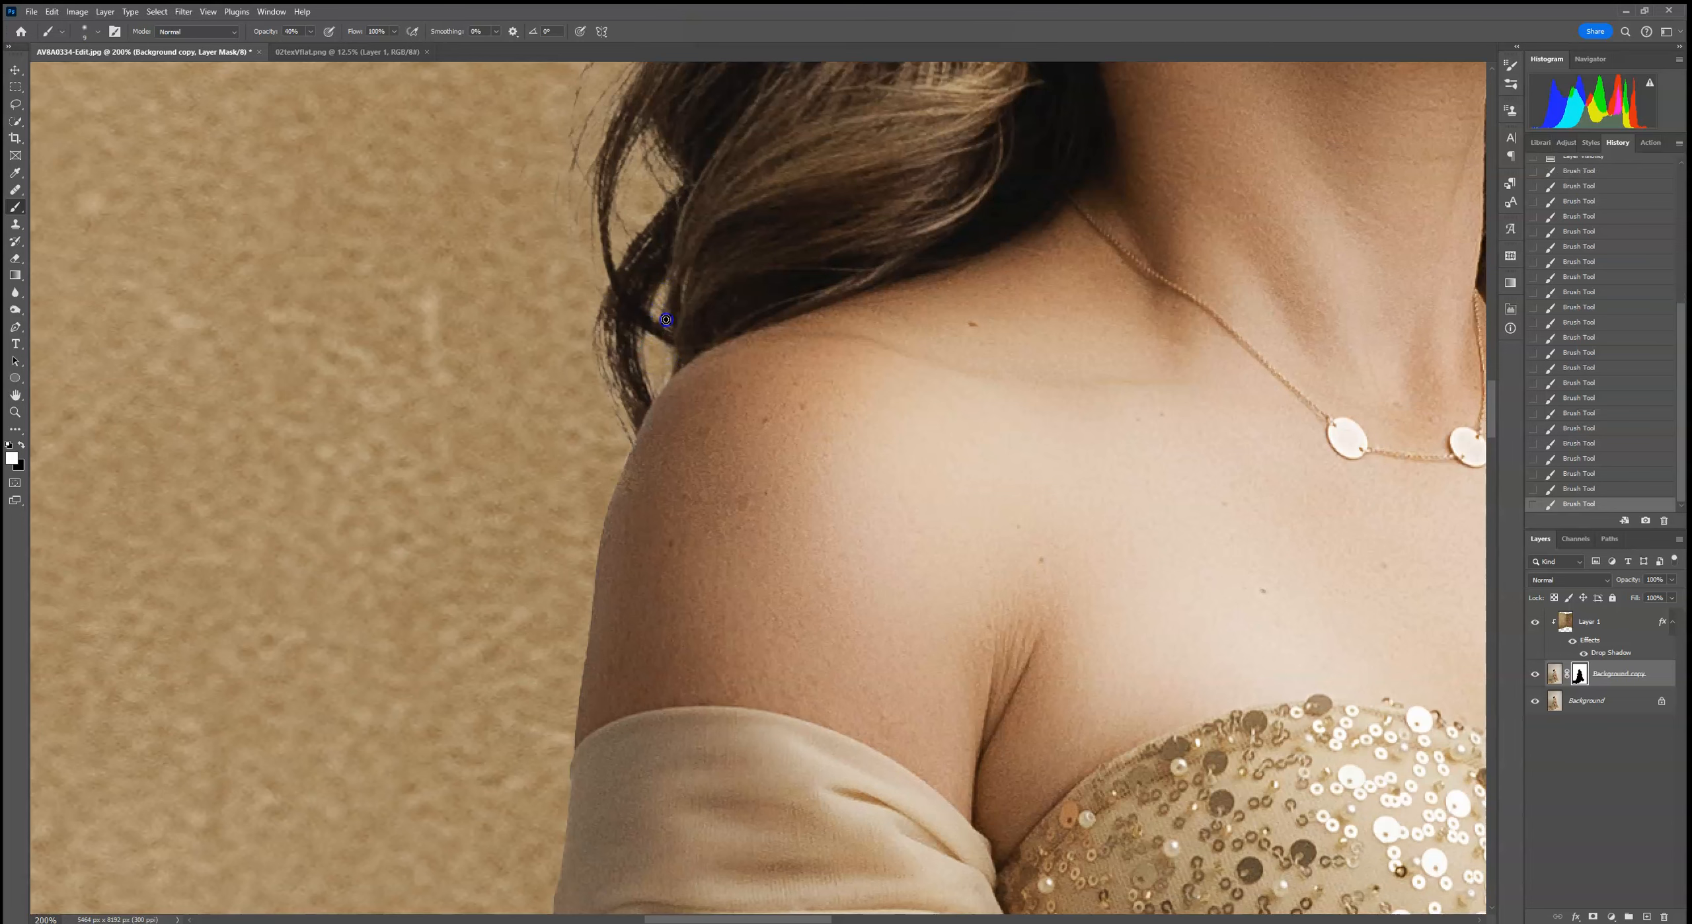
Paint white at 40% opacity along the hair edge beside the forehead and the strands behind the nose and lips
{"action": "left_click_drag", "start_coordinate": [780, 266], "coordinate": [737, 524]}
{"action": "left_click_drag", "start_coordinate": [806, 212], "coordinate": [582, 386]}
{"action": "mouse_move", "coordinate": [1044, 423]}
{"action": "left_mouse_down"}
{"action": "mouse_move", "coordinate": [1079, 491]}
{"action": "mouse_move", "coordinate": [1057, 472]}
{"action": "mouse_move", "coordinate": [1114, 531]}
{"action": "left_mouse_up"}
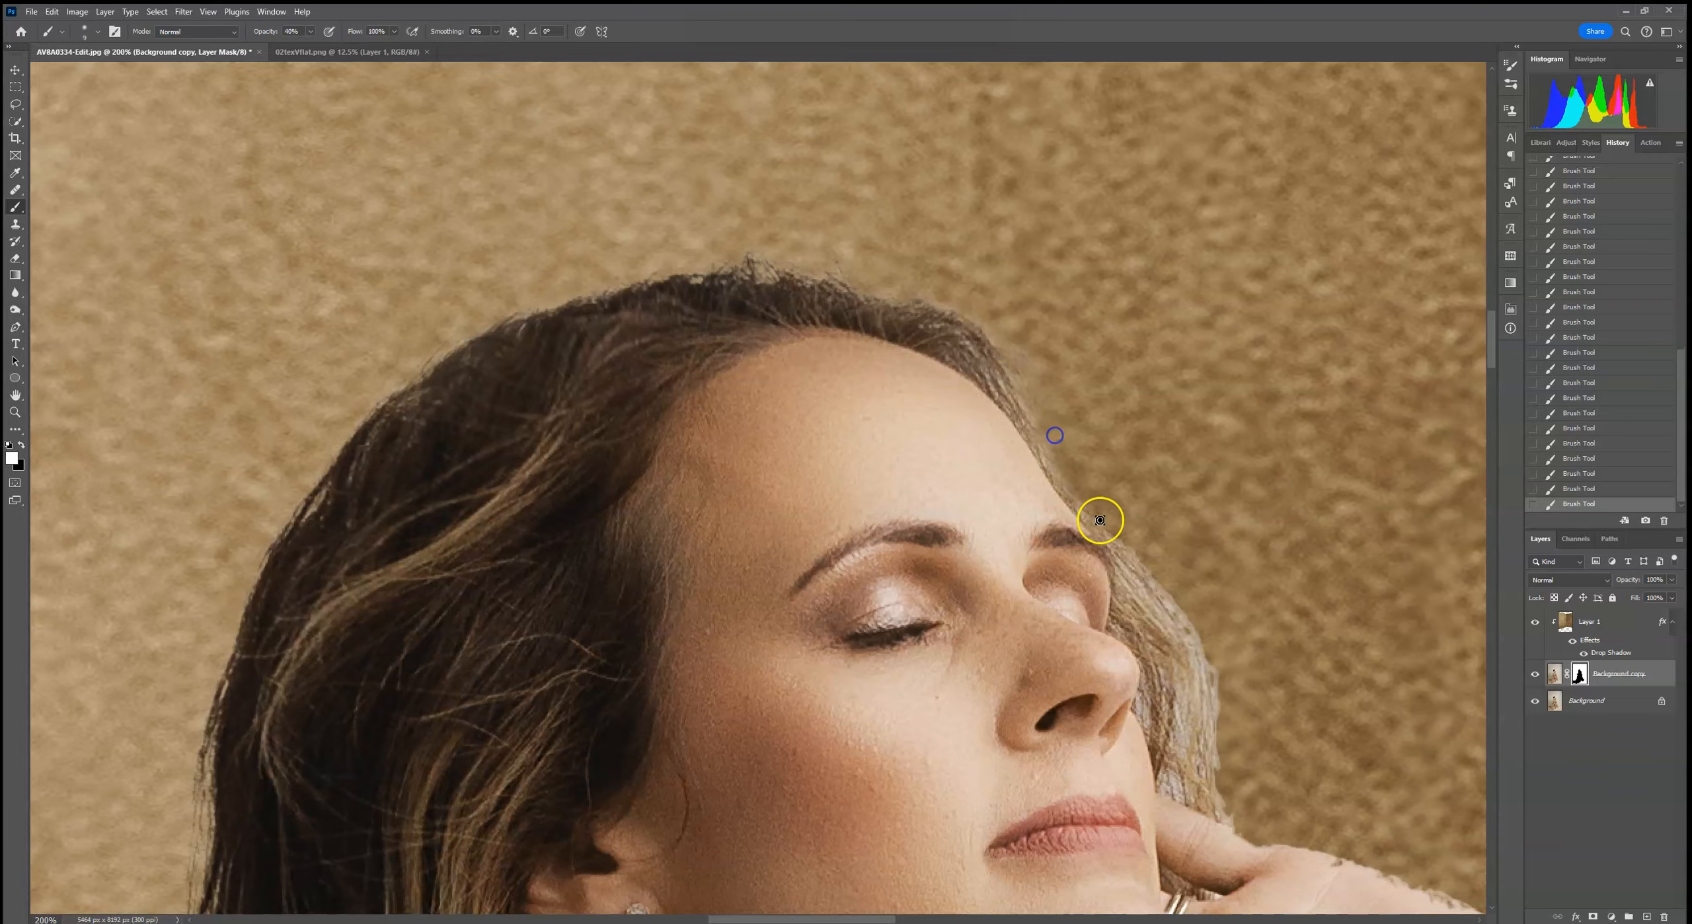
{"action": "left_click_drag", "start_coordinate": [1099, 517], "coordinate": [902, 344]}
{"action": "mouse_move", "coordinate": [989, 433]}
{"action": "left_mouse_down"}
{"action": "mouse_move", "coordinate": [966, 403]}
{"action": "mouse_move", "coordinate": [1004, 469]}
{"action": "mouse_move", "coordinate": [1005, 528]}
{"action": "mouse_move", "coordinate": [985, 428]}
{"action": "mouse_move", "coordinate": [979, 518]}
{"action": "mouse_move", "coordinate": [937, 348]}
{"action": "mouse_move", "coordinate": [939, 381]}
{"action": "mouse_move", "coordinate": [919, 340]}
{"action": "left_mouse_up"}
{"action": "mouse_move", "coordinate": [953, 456]}
{"action": "left_mouse_down"}
{"action": "mouse_move", "coordinate": [940, 476]}
{"action": "mouse_move", "coordinate": [961, 485]}
{"action": "left_mouse_up"}
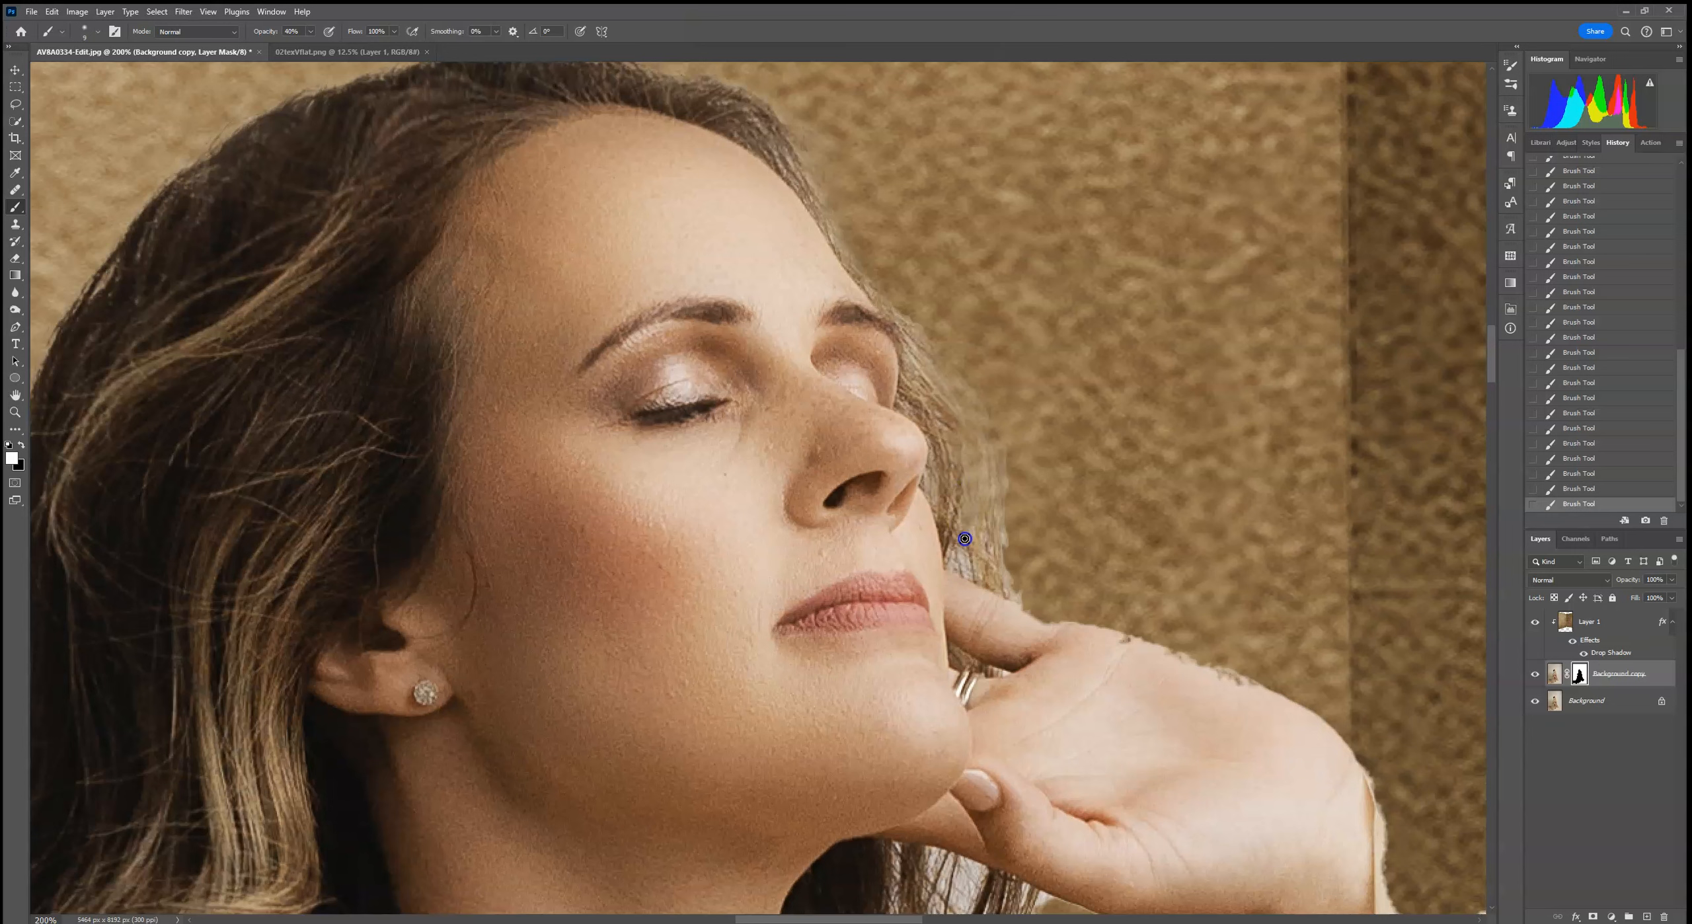
{"action": "mouse_move", "coordinate": [954, 559]}
{"action": "left_mouse_down"}
{"action": "mouse_move", "coordinate": [993, 567]}
{"action": "mouse_move", "coordinate": [1005, 547]}
{"action": "mouse_move", "coordinate": [1024, 599]}
{"action": "mouse_move", "coordinate": [1007, 522]}
{"action": "left_mouse_up"}
{"action": "left_click_drag", "start_coordinate": [1006, 509], "coordinate": [991, 562]}
Paint white on the mask between the loose hair strands beneath the raised hand to reveal the wall
{"action": "left_click_drag", "start_coordinate": [1080, 760], "coordinate": [979, 597]}
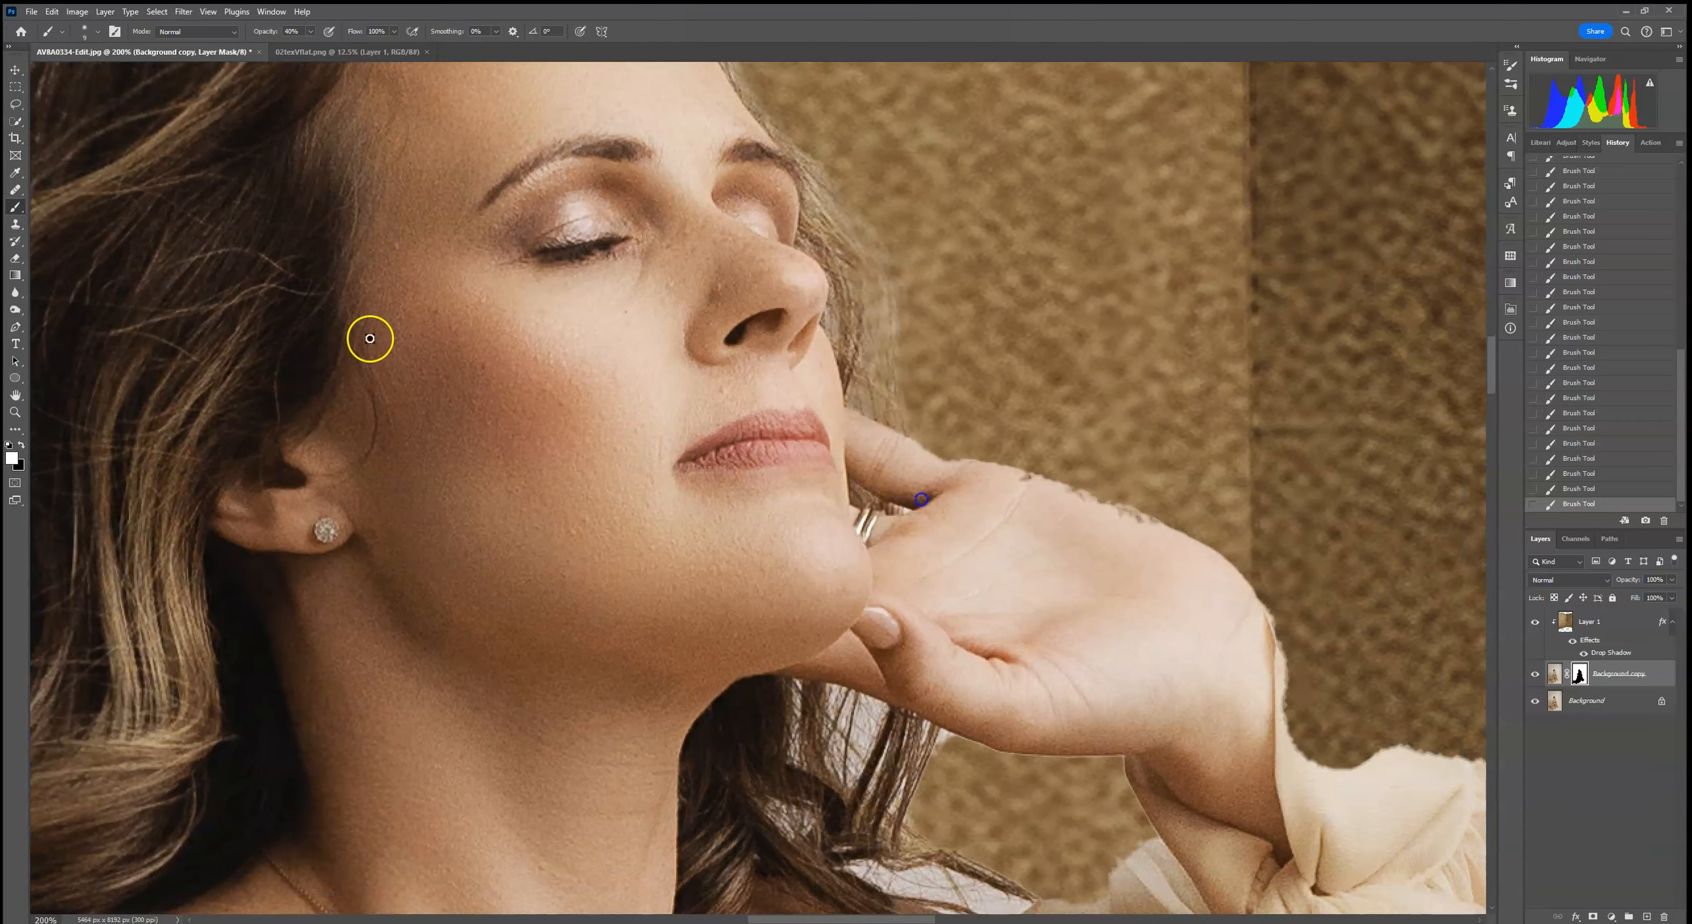
{"action": "left_click_drag", "start_coordinate": [923, 767], "coordinate": [940, 754]}
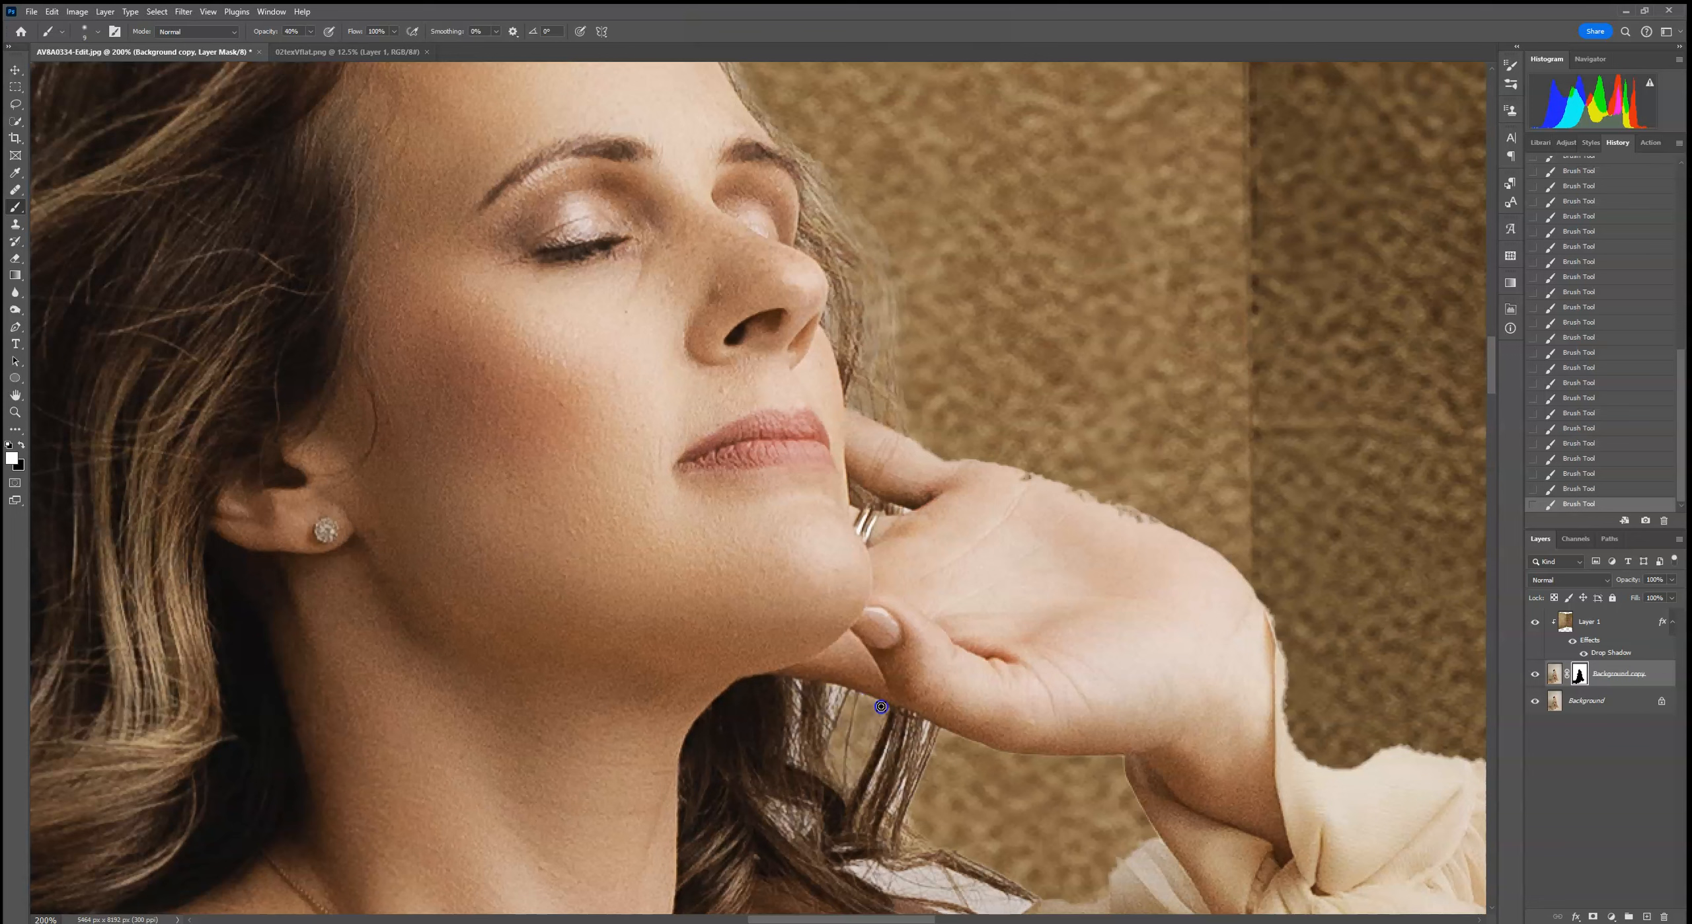
{"action": "mouse_move", "coordinate": [857, 770]}
{"action": "left_mouse_down"}
{"action": "mouse_move", "coordinate": [840, 694]}
{"action": "mouse_move", "coordinate": [826, 735]}
{"action": "left_mouse_up"}
{"action": "left_click", "coordinate": [797, 686]}
{"action": "mouse_move", "coordinate": [801, 754]}
{"action": "left_mouse_down"}
{"action": "mouse_move", "coordinate": [851, 767]}
{"action": "mouse_move", "coordinate": [767, 596]}
{"action": "mouse_move", "coordinate": [805, 556]}
{"action": "mouse_move", "coordinate": [789, 615]}
{"action": "mouse_move", "coordinate": [814, 590]}
{"action": "mouse_move", "coordinate": [811, 632]}
{"action": "mouse_move", "coordinate": [820, 594]}
{"action": "mouse_move", "coordinate": [805, 633]}
{"action": "left_mouse_up"}
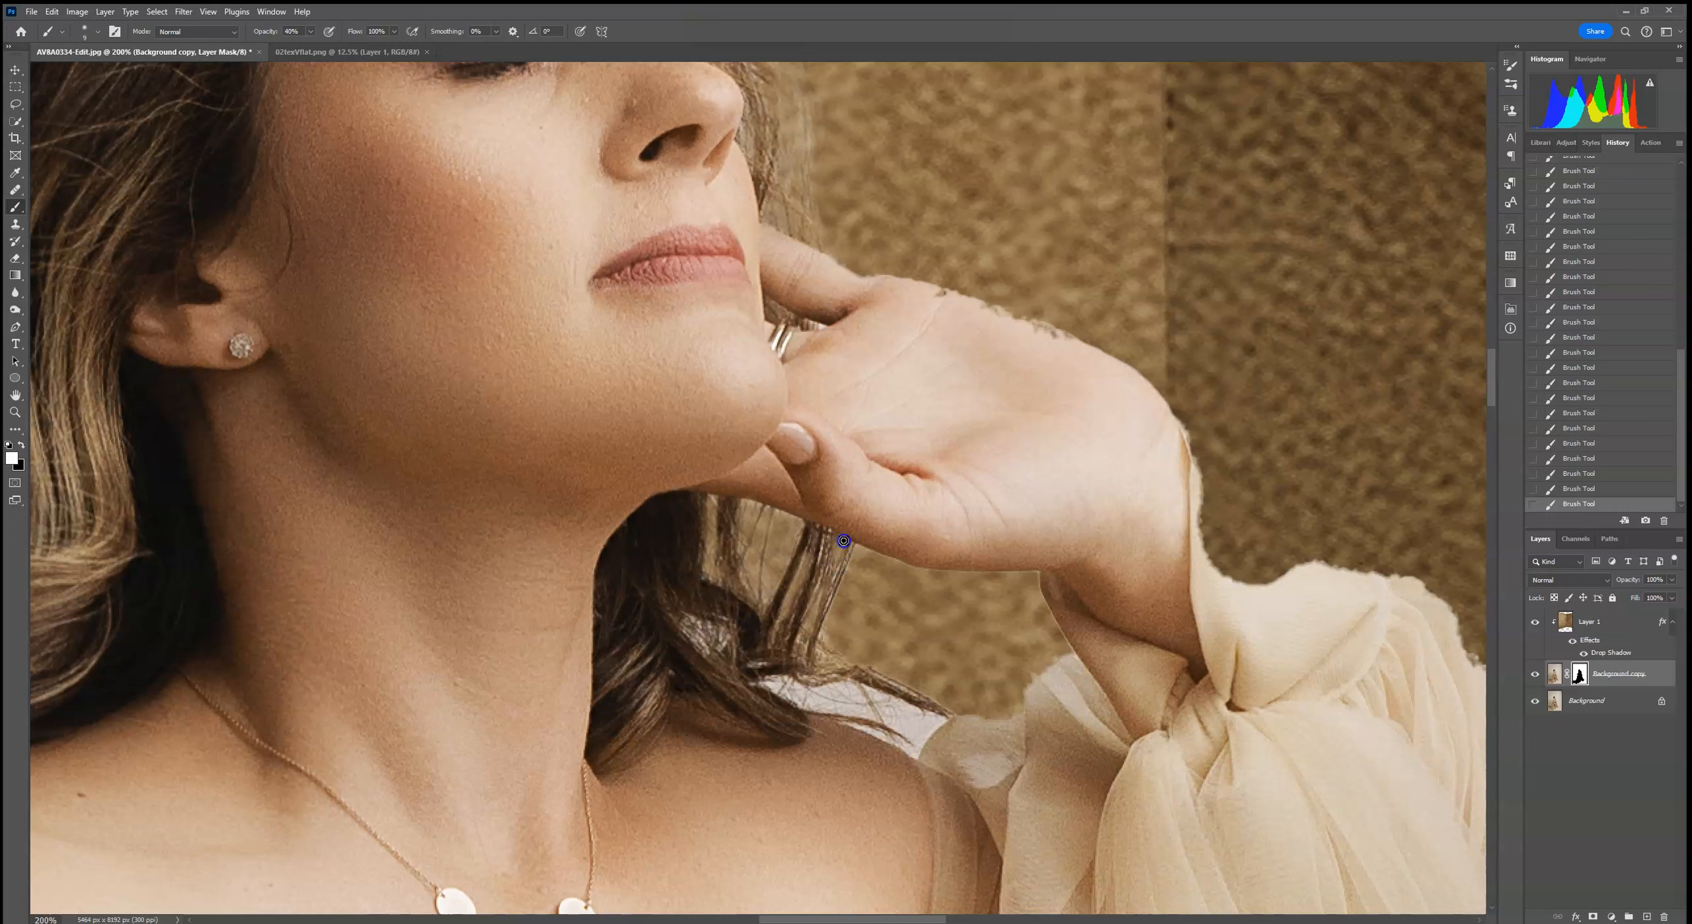
{"action": "left_click_drag", "start_coordinate": [830, 540], "coordinate": [835, 589]}
Raise the brush opacity to 64% and paint wall into the pale gaps between the hair wisps and the shoulder
{"action": "left_click", "coordinate": [311, 32]}
{"action": "left_click_drag", "start_coordinate": [309, 46], "coordinate": [324, 48]}
{"action": "left_click", "coordinate": [798, 696]}
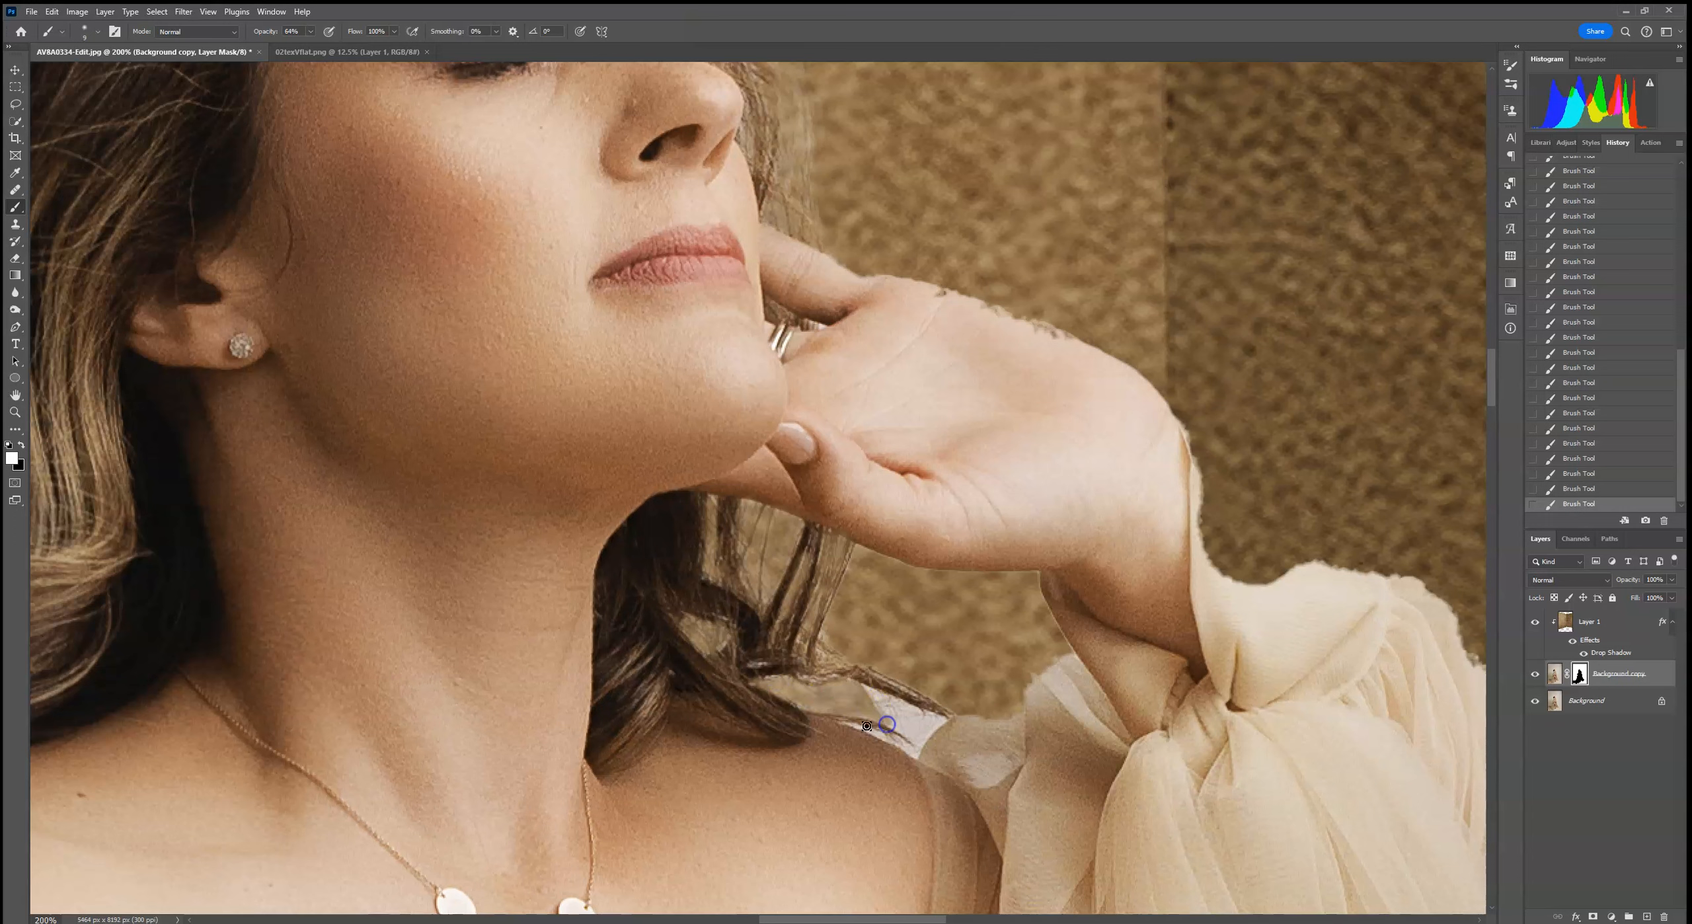
{"action": "left_click_drag", "start_coordinate": [849, 729], "coordinate": [908, 732]}
{"action": "mouse_move", "coordinate": [944, 721]}
{"action": "left_mouse_down"}
{"action": "mouse_move", "coordinate": [855, 687]}
{"action": "mouse_move", "coordinate": [907, 709]}
{"action": "mouse_move", "coordinate": [869, 707]}
{"action": "mouse_move", "coordinate": [893, 719]}
{"action": "mouse_move", "coordinate": [936, 717]}
{"action": "mouse_move", "coordinate": [859, 688]}
{"action": "mouse_move", "coordinate": [1005, 738]}
{"action": "mouse_move", "coordinate": [1012, 704]}
{"action": "mouse_move", "coordinate": [860, 677]}
{"action": "left_mouse_up"}
Paint black at 100% opacity along the upper edge of the raised hand to restore its outline
{"action": "left_click_drag", "start_coordinate": [847, 411], "coordinate": [848, 498]}
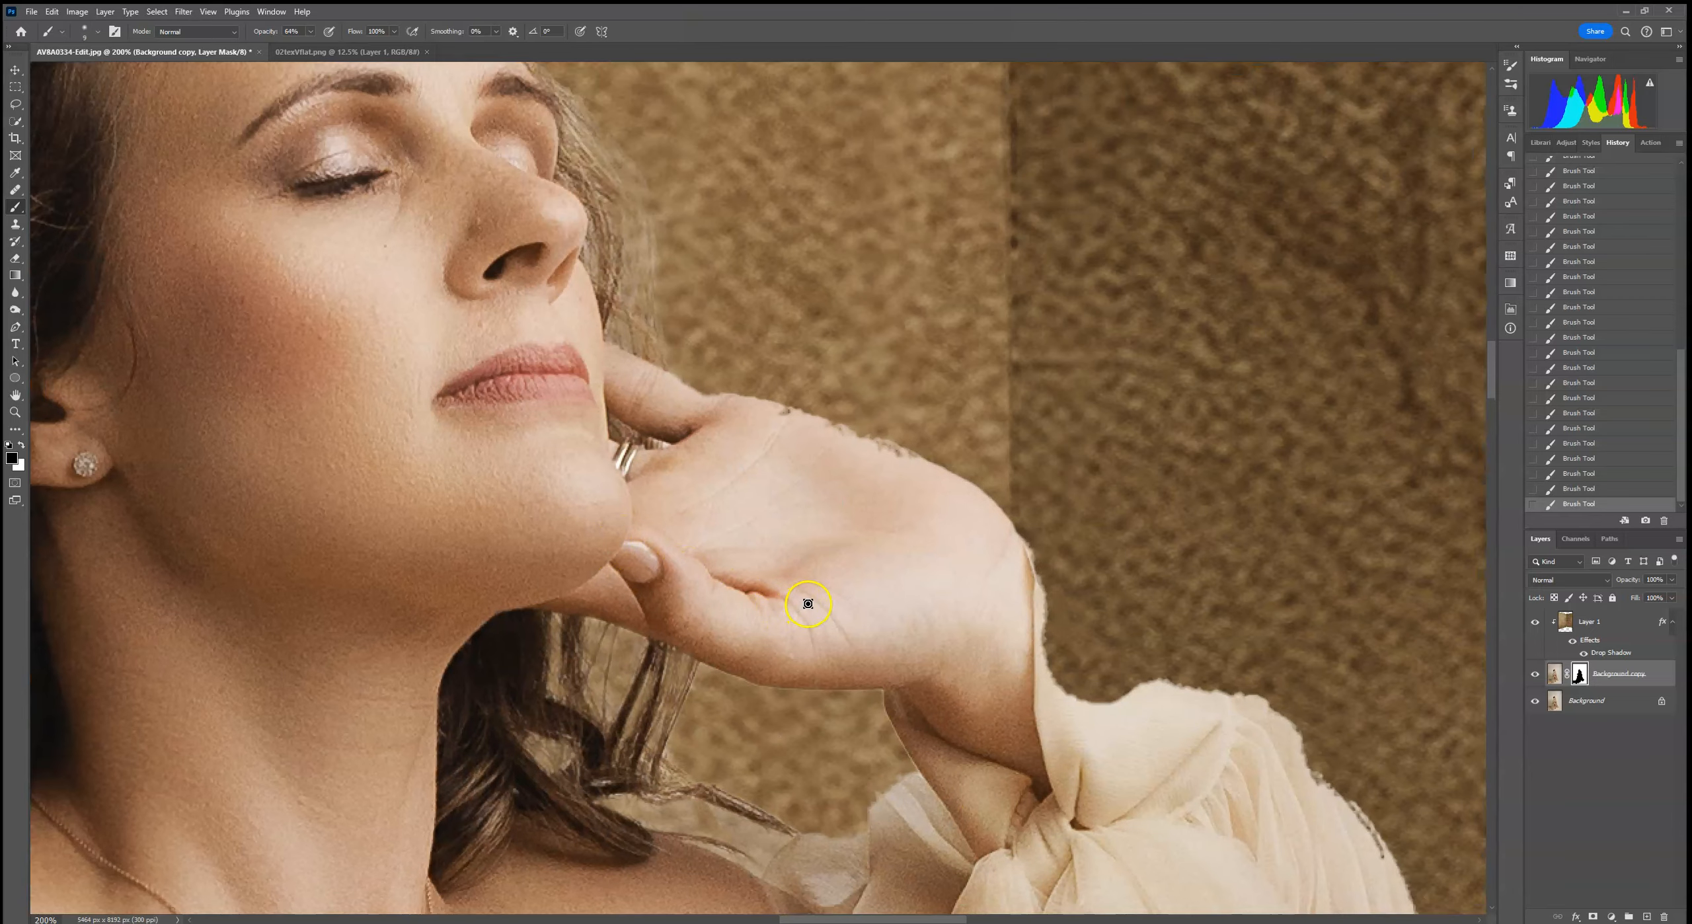
{"action": "left_click", "coordinate": [311, 31]}
{"action": "left_click_drag", "start_coordinate": [813, 428], "coordinate": [869, 443]}
{"action": "left_click_drag", "start_coordinate": [656, 377], "coordinate": [722, 397]}
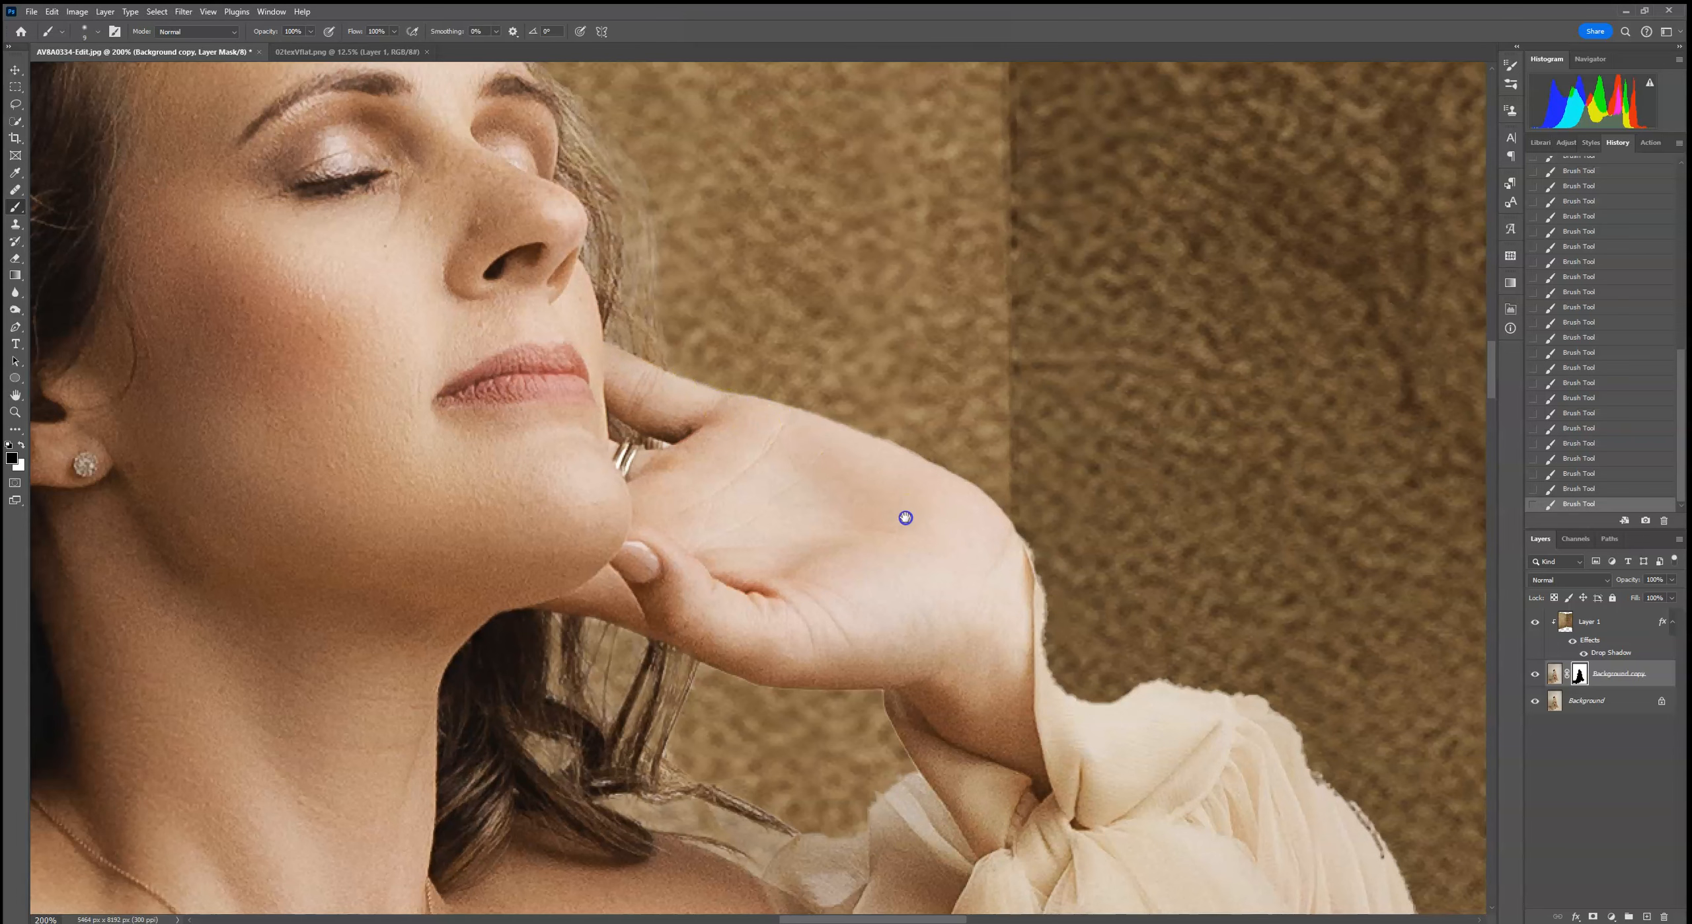
Lower the wall layer's opacity to 25% so the original sleeve shows through near the raised wrist
{"action": "left_click_drag", "start_coordinate": [905, 517], "coordinate": [695, 379]}
{"action": "left_click", "coordinate": [1598, 624]}
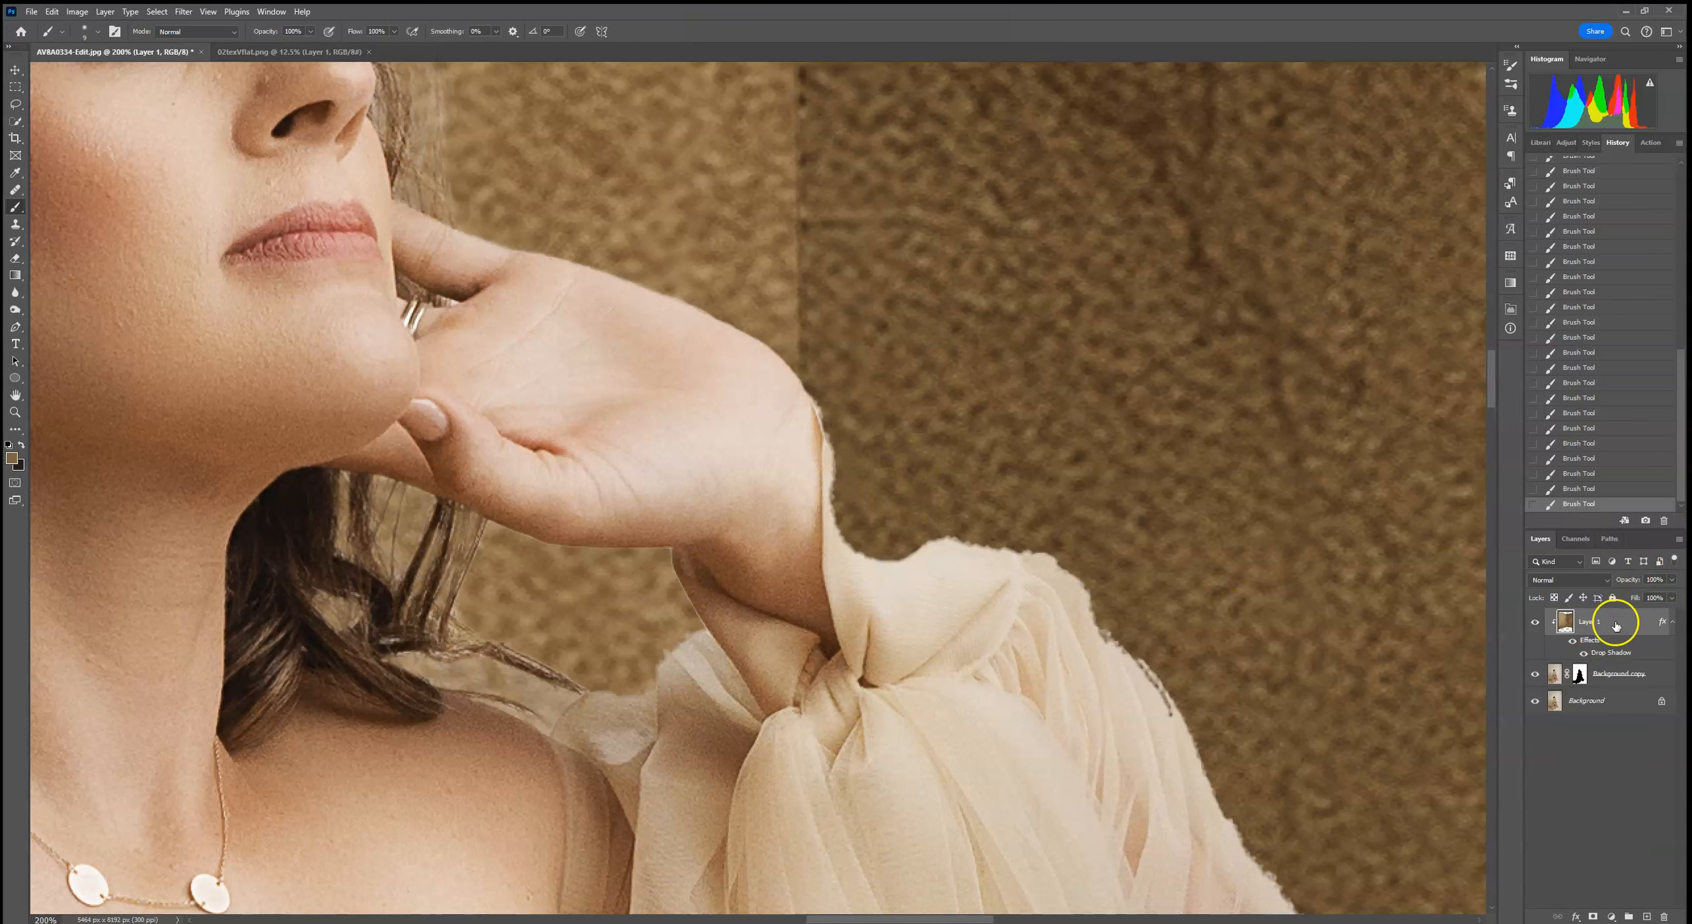
{"action": "left_click", "coordinate": [1672, 580]}
{"action": "left_click_drag", "start_coordinate": [1650, 599], "coordinate": [1641, 598]}
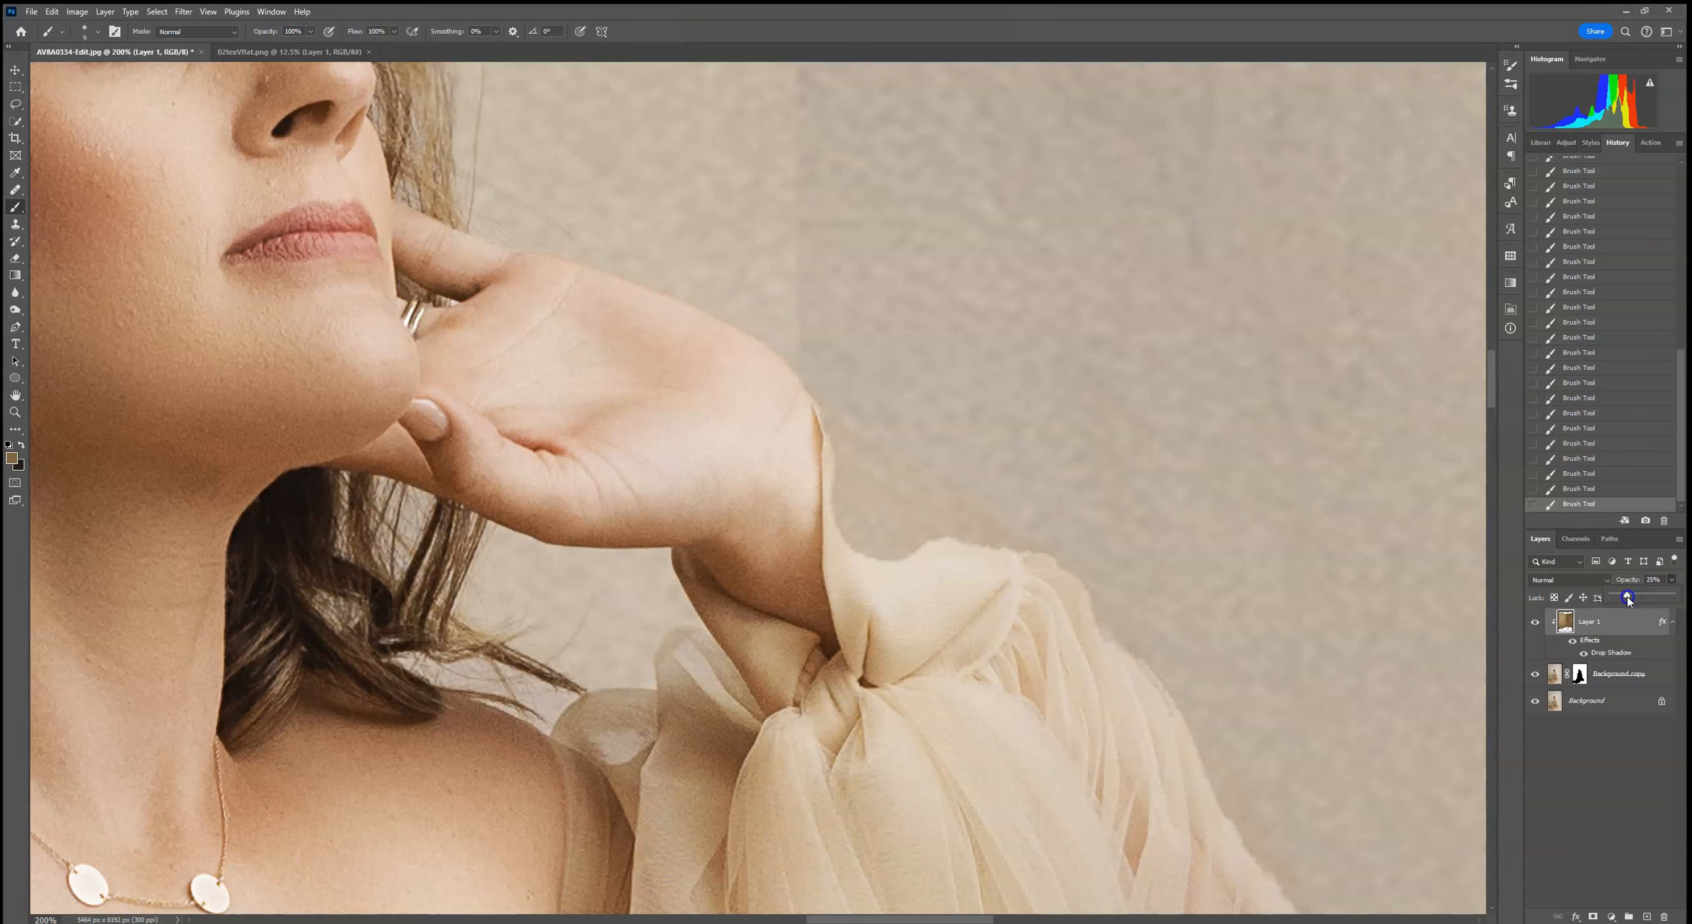
Paint black on the background copy's mask to restore the raised sleeve's cuff and outer edge
{"action": "left_click", "coordinate": [1579, 673]}
{"action": "mouse_move", "coordinate": [716, 402]}
{"action": "left_mouse_down"}
{"action": "mouse_move", "coordinate": [933, 500]}
{"action": "mouse_move", "coordinate": [856, 466]}
{"action": "mouse_move", "coordinate": [813, 406]}
{"action": "mouse_move", "coordinate": [1040, 560]}
{"action": "left_mouse_up"}
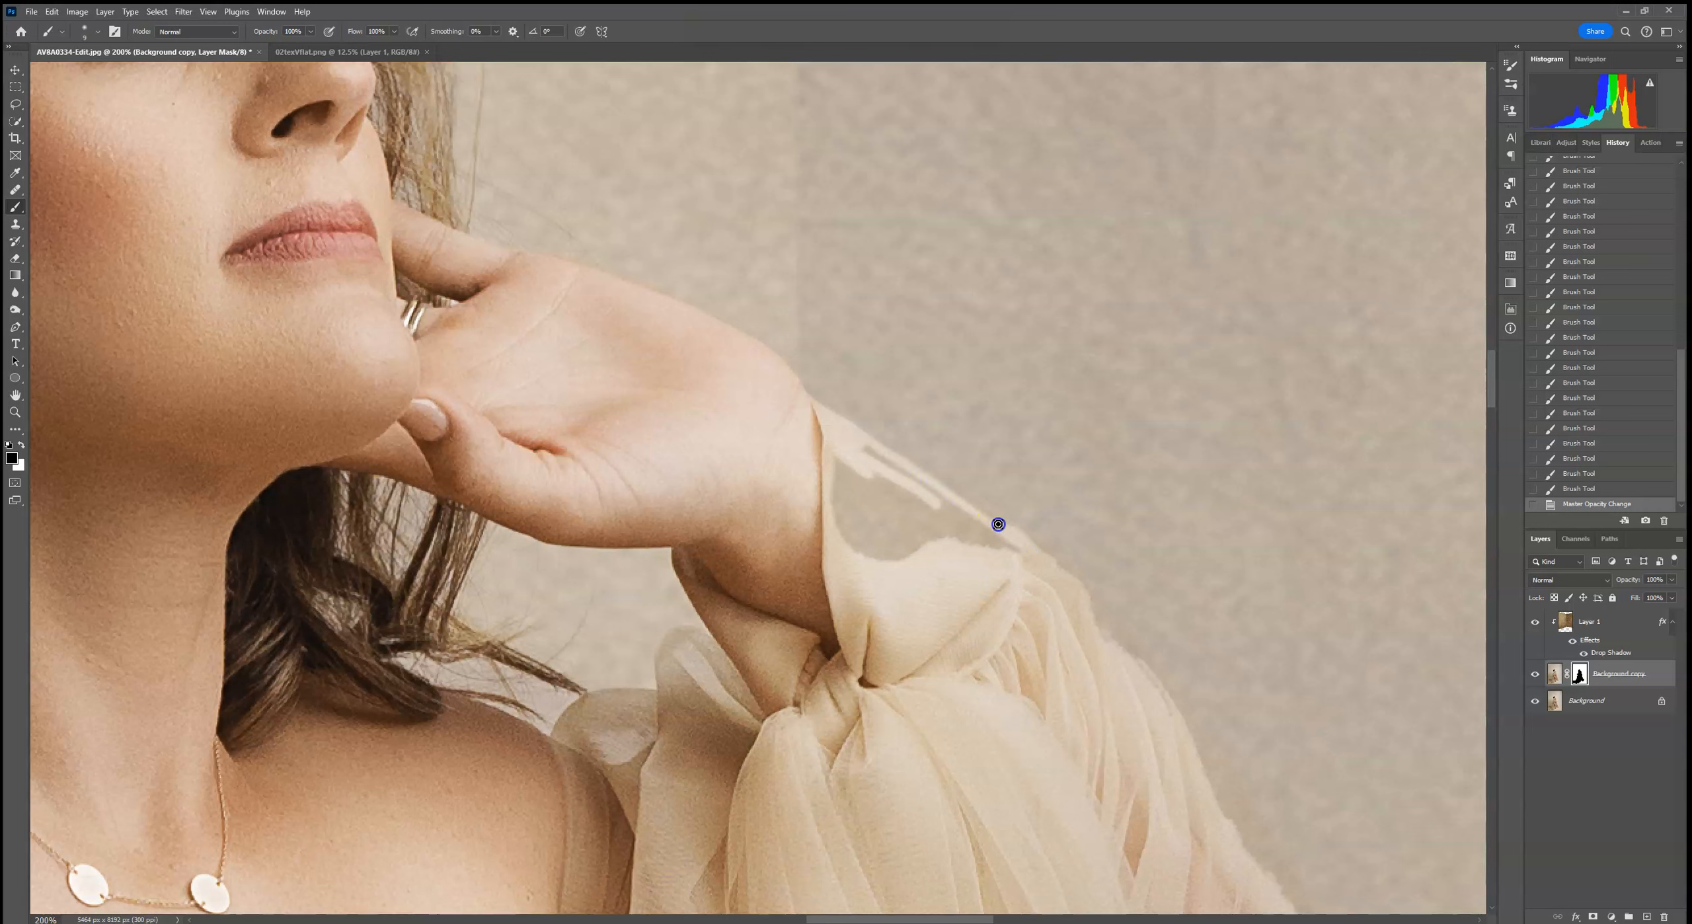
{"action": "mouse_move", "coordinate": [943, 485]}
{"action": "left_mouse_down"}
{"action": "mouse_move", "coordinate": [861, 435]}
{"action": "mouse_move", "coordinate": [955, 499]}
{"action": "mouse_move", "coordinate": [899, 475]}
{"action": "mouse_move", "coordinate": [983, 547]}
{"action": "mouse_move", "coordinate": [881, 468]}
{"action": "left_mouse_up"}
{"action": "mouse_move", "coordinate": [1084, 644]}
{"action": "left_mouse_down"}
{"action": "mouse_move", "coordinate": [1080, 602]}
{"action": "mouse_move", "coordinate": [1019, 545]}
{"action": "mouse_move", "coordinate": [1079, 581]}
{"action": "mouse_move", "coordinate": [1128, 664]}
{"action": "mouse_move", "coordinate": [1146, 672]}
{"action": "mouse_move", "coordinate": [1100, 607]}
{"action": "mouse_move", "coordinate": [1178, 702]}
{"action": "mouse_move", "coordinate": [1156, 676]}
{"action": "mouse_move", "coordinate": [1171, 694]}
{"action": "mouse_move", "coordinate": [1157, 713]}
{"action": "mouse_move", "coordinate": [912, 531]}
{"action": "mouse_move", "coordinate": [997, 642]}
{"action": "left_mouse_up"}
{"action": "mouse_move", "coordinate": [953, 566]}
{"action": "left_mouse_down"}
{"action": "mouse_move", "coordinate": [1006, 643]}
{"action": "mouse_move", "coordinate": [938, 536]}
{"action": "mouse_move", "coordinate": [1057, 724]}
{"action": "mouse_move", "coordinate": [1006, 651]}
{"action": "mouse_move", "coordinate": [1008, 678]}
{"action": "mouse_move", "coordinate": [1001, 636]}
{"action": "mouse_move", "coordinate": [1062, 743]}
{"action": "mouse_move", "coordinate": [1000, 631]}
{"action": "mouse_move", "coordinate": [1086, 765]}
{"action": "mouse_move", "coordinate": [1010, 655]}
{"action": "mouse_move", "coordinate": [1031, 713]}
{"action": "mouse_move", "coordinate": [1024, 697]}
{"action": "mouse_move", "coordinate": [1056, 723]}
{"action": "mouse_move", "coordinate": [1065, 761]}
{"action": "left_mouse_up"}
{"action": "mouse_move", "coordinate": [1066, 779]}
{"action": "left_mouse_down"}
{"action": "mouse_move", "coordinate": [987, 618]}
{"action": "mouse_move", "coordinate": [1022, 660]}
{"action": "mouse_move", "coordinate": [1005, 614]}
{"action": "mouse_move", "coordinate": [1026, 670]}
{"action": "mouse_move", "coordinate": [998, 589]}
{"action": "left_mouse_up"}
Set the wall layer's opacity back to 100%
{"action": "left_click", "coordinate": [1671, 580]}
{"action": "left_click_drag", "start_coordinate": [1681, 593], "coordinate": [1688, 597]}
{"action": "left_click", "coordinate": [1647, 620]}
{"action": "left_click", "coordinate": [1671, 581]}
Fill the remaining hole in the raised sleeve's cuff by painting black on the mask with a larger brush
{"action": "left_click", "coordinate": [1581, 674]}
{"action": "left_click_drag", "start_coordinate": [872, 497], "coordinate": [1086, 752]}
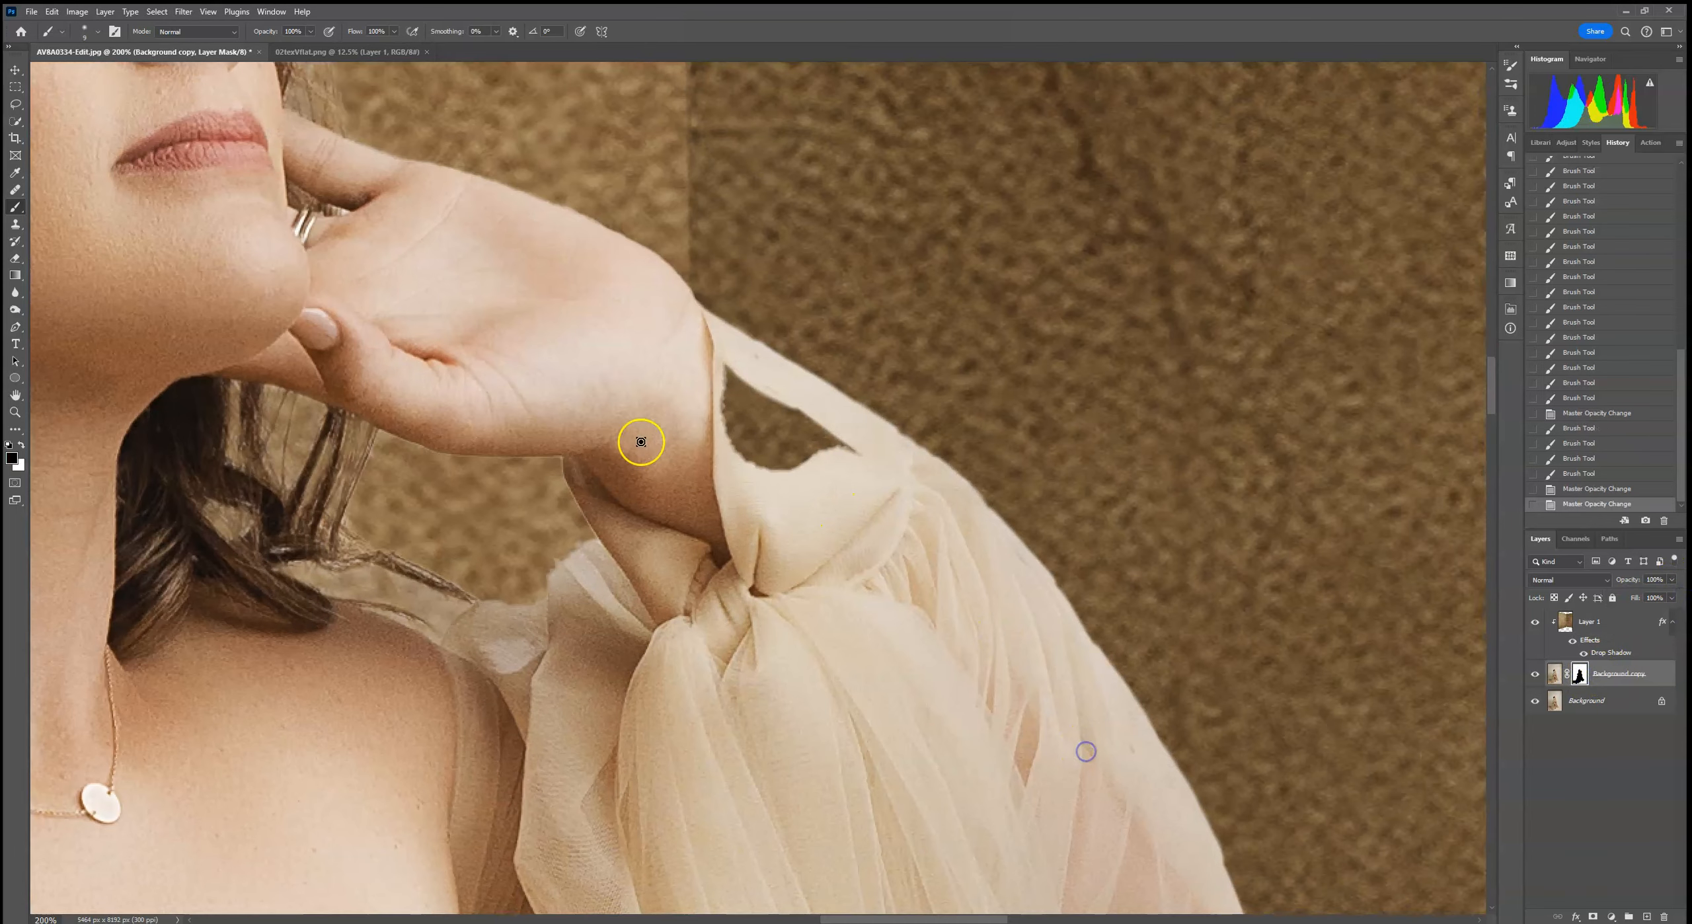
{"action": "left_click", "coordinate": [97, 33]}
{"action": "left_click", "coordinate": [95, 74]}
{"action": "mouse_move", "coordinate": [775, 455]}
{"action": "left_mouse_down"}
{"action": "mouse_move", "coordinate": [829, 461]}
{"action": "mouse_move", "coordinate": [718, 372]}
{"action": "mouse_move", "coordinate": [774, 423]}
{"action": "left_mouse_up"}
Refine the sheer fabric edge above the shoulder with a smaller brush, restoring in black and trimming in white
{"action": "left_click_drag", "start_coordinate": [806, 557], "coordinate": [847, 434]}
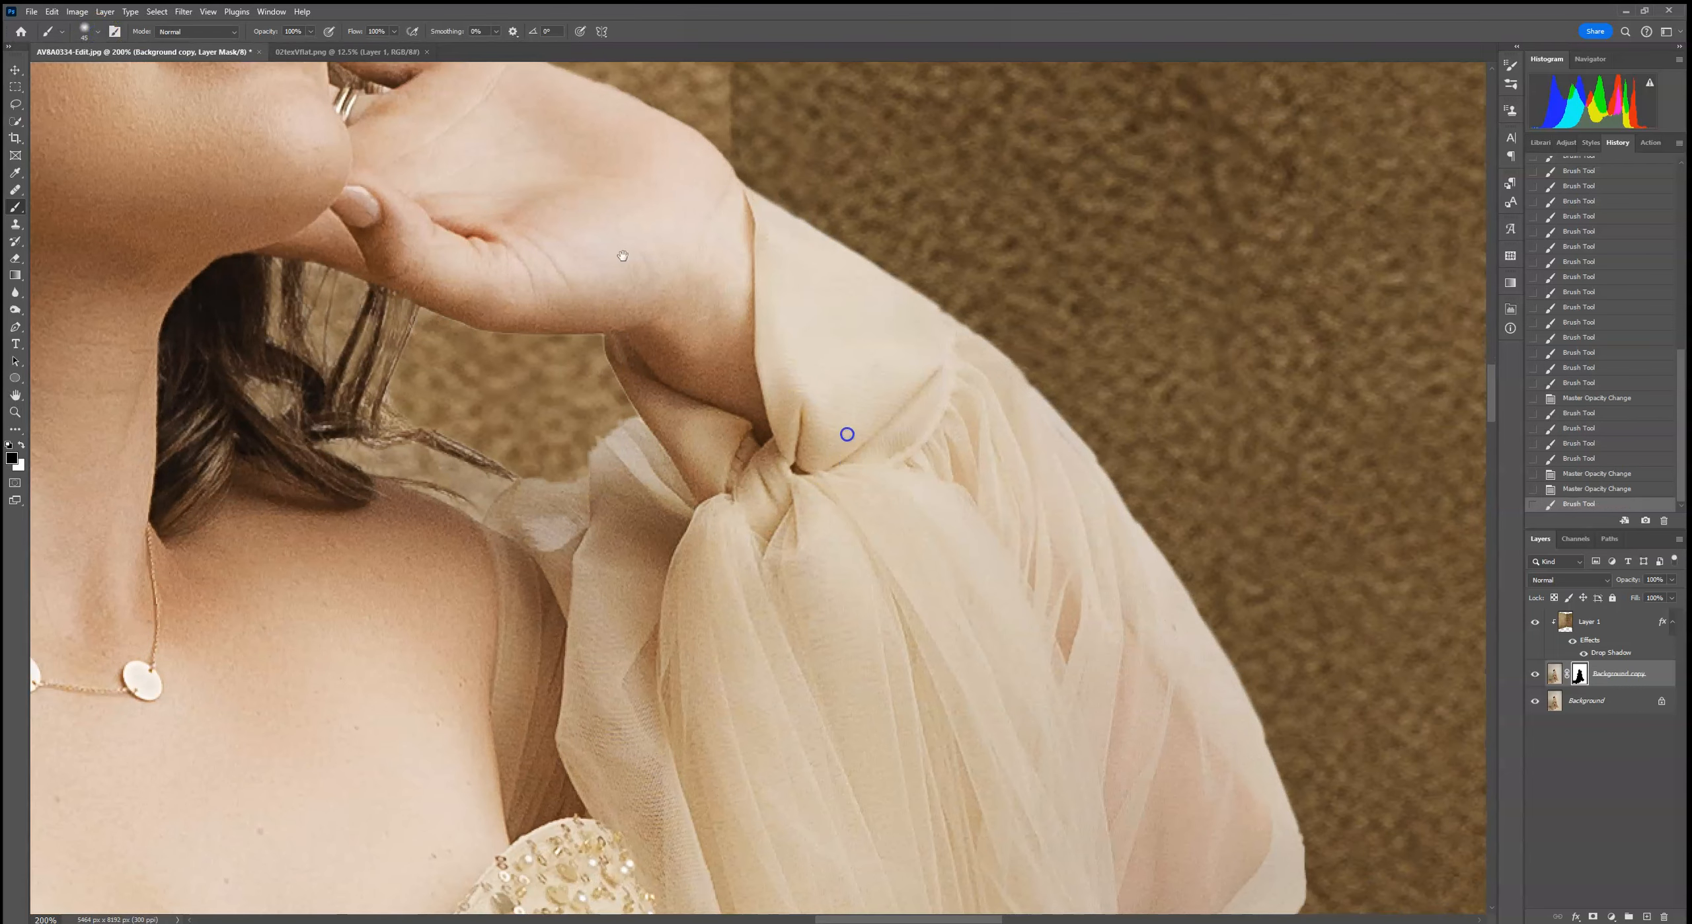
{"action": "left_click", "coordinate": [98, 31]}
{"action": "left_click_drag", "start_coordinate": [95, 73], "coordinate": [78, 72]}
{"action": "left_click", "coordinate": [650, 460]}
{"action": "left_click", "coordinate": [94, 31]}
{"action": "left_click", "coordinate": [664, 475]}
{"action": "mouse_move", "coordinate": [595, 455]}
{"action": "left_mouse_down"}
{"action": "mouse_move", "coordinate": [638, 419]}
{"action": "mouse_move", "coordinate": [589, 494]}
{"action": "mouse_move", "coordinate": [514, 487]}
{"action": "left_mouse_up"}
{"action": "key", "text": "x"}
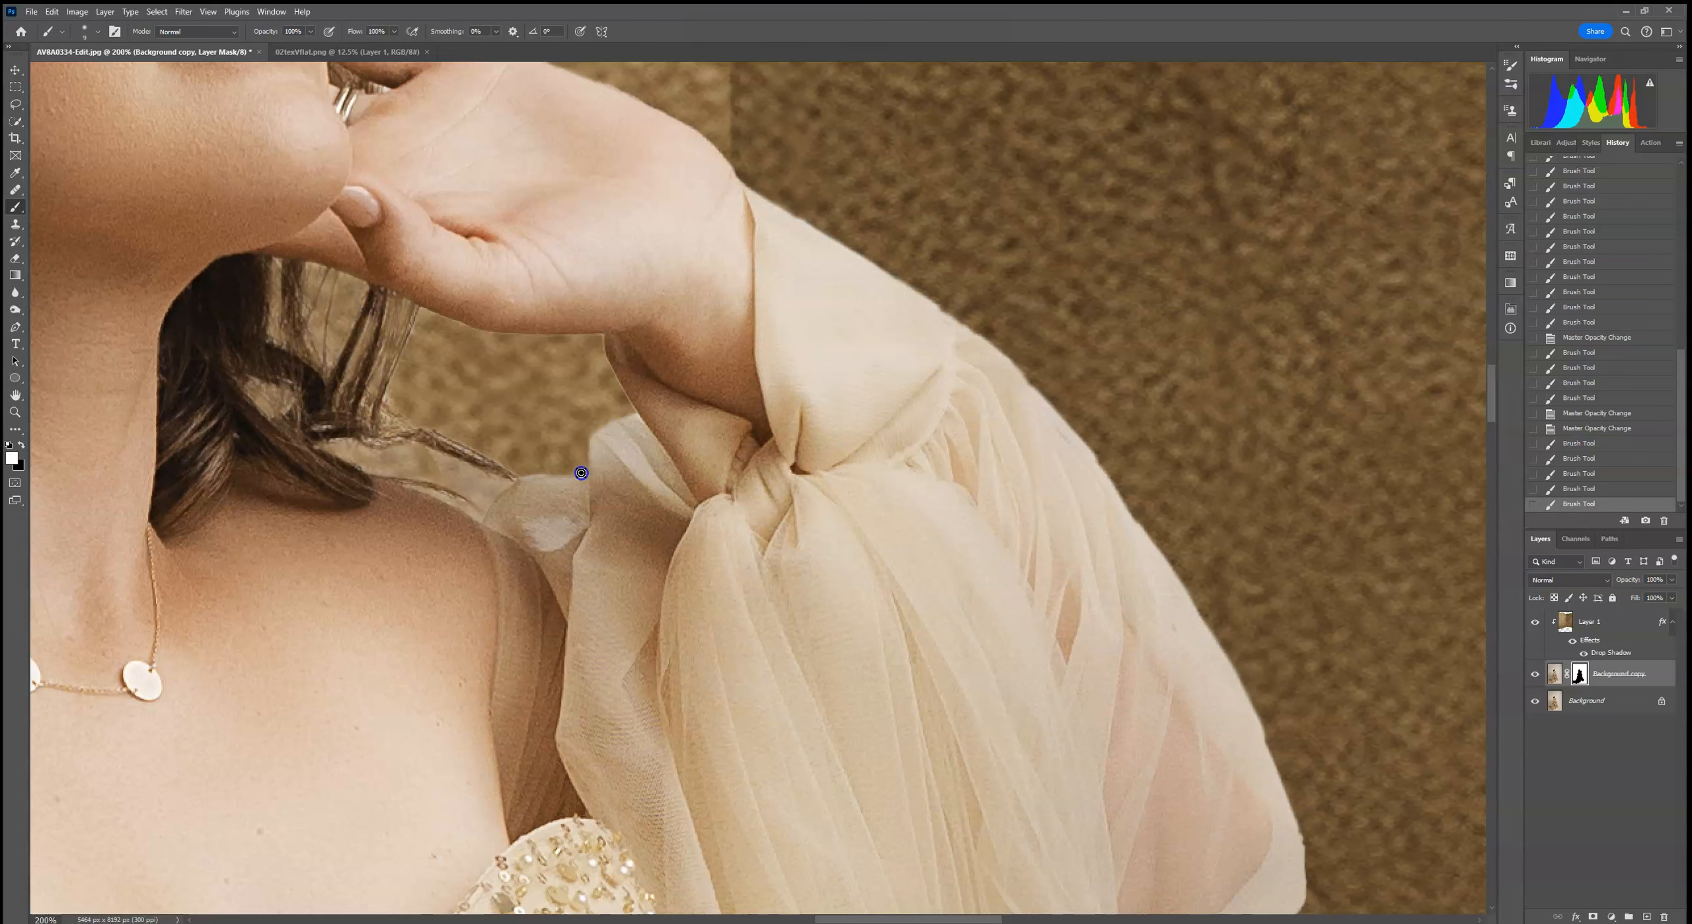
{"action": "left_click_drag", "start_coordinate": [530, 473], "coordinate": [518, 477]}
Paint black on the mask along the raised sleeve's outer edge down to its lowest corner
{"action": "left_click_drag", "start_coordinate": [827, 574], "coordinate": [653, 417]}
{"action": "key", "text": "x"}
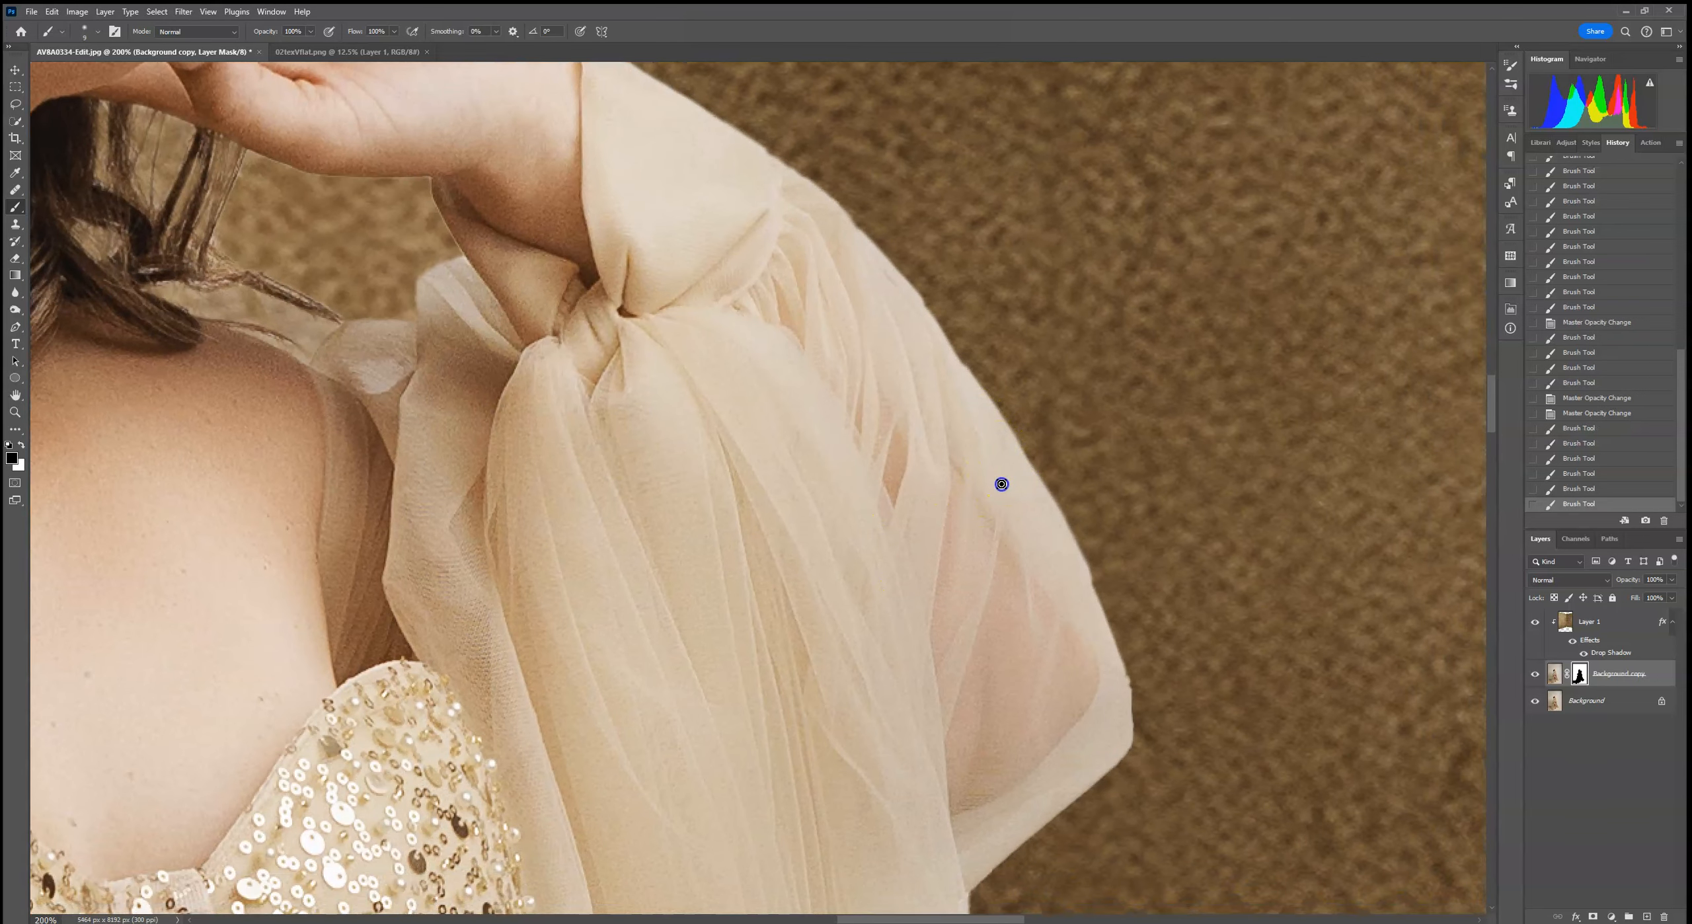
{"action": "left_click_drag", "start_coordinate": [879, 267], "coordinate": [1075, 539]}
{"action": "mouse_move", "coordinate": [1073, 568]}
{"action": "left_mouse_down"}
{"action": "mouse_move", "coordinate": [1035, 428]}
{"action": "mouse_move", "coordinate": [1088, 548]}
{"action": "left_mouse_up"}
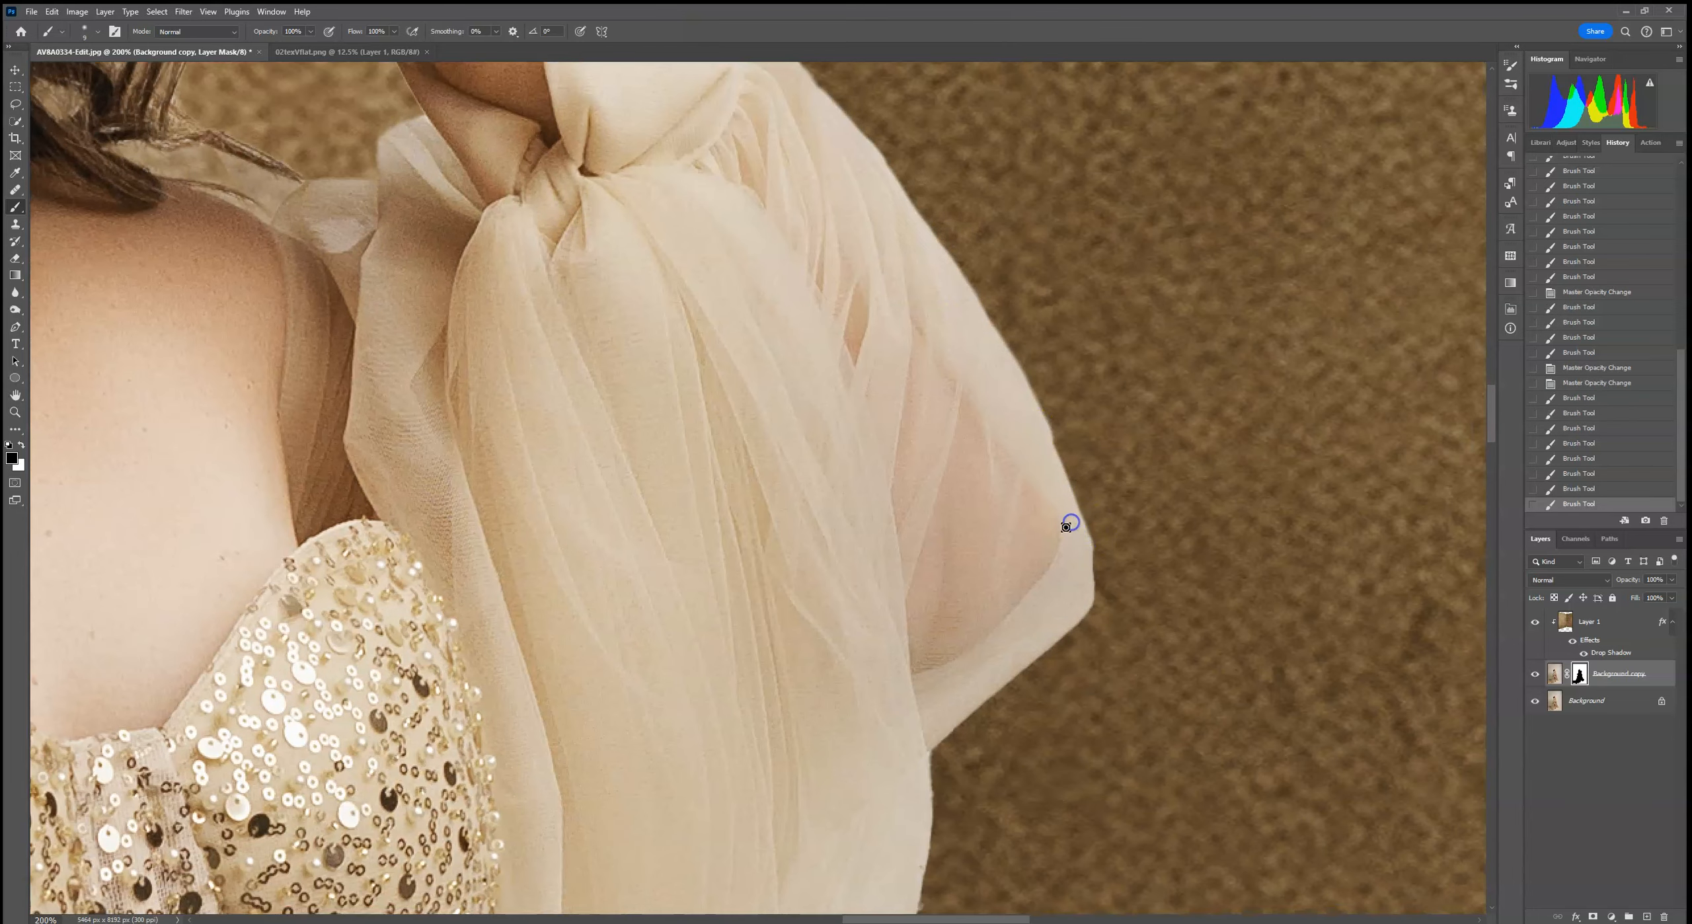
Paint white on the mask to trim stray bits along the hanging drape's outer edge beside the belly
{"action": "scroll", "coordinate": [1067, 527], "scroll_direction": "down", "scroll_amount": 5}
{"action": "key", "text": "x"}
{"action": "left_click_drag", "start_coordinate": [1022, 387], "coordinate": [1019, 393]}
{"action": "scroll", "coordinate": [1008, 408], "scroll_direction": "down", "scroll_amount": 5}
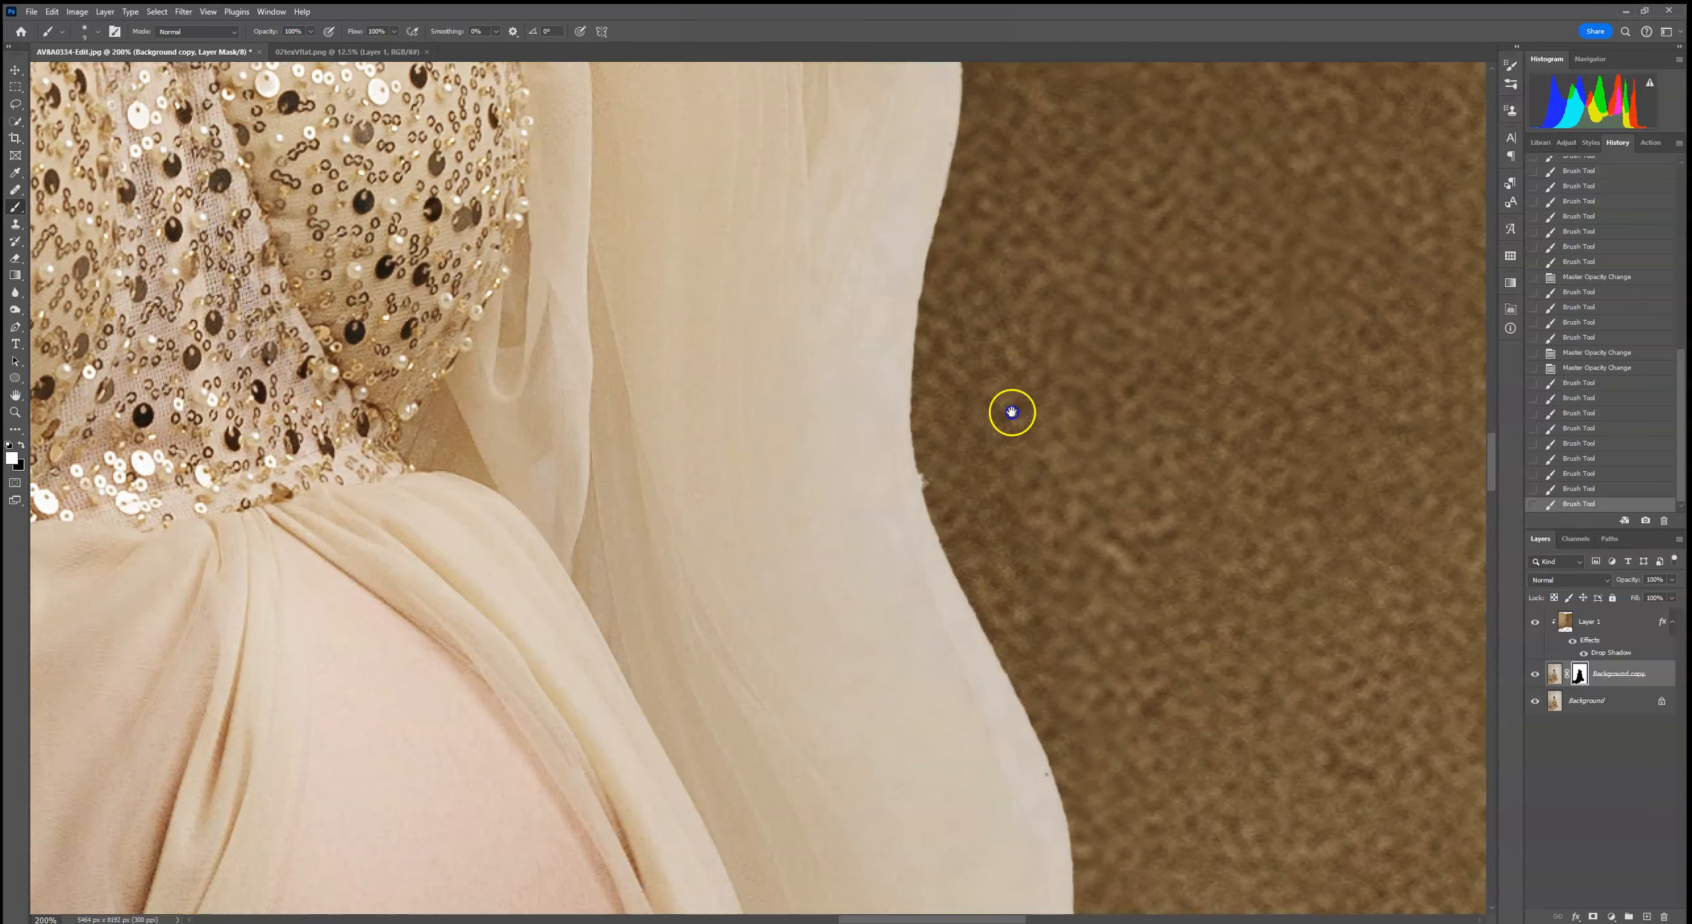
{"action": "left_click_drag", "start_coordinate": [927, 422], "coordinate": [930, 431]}
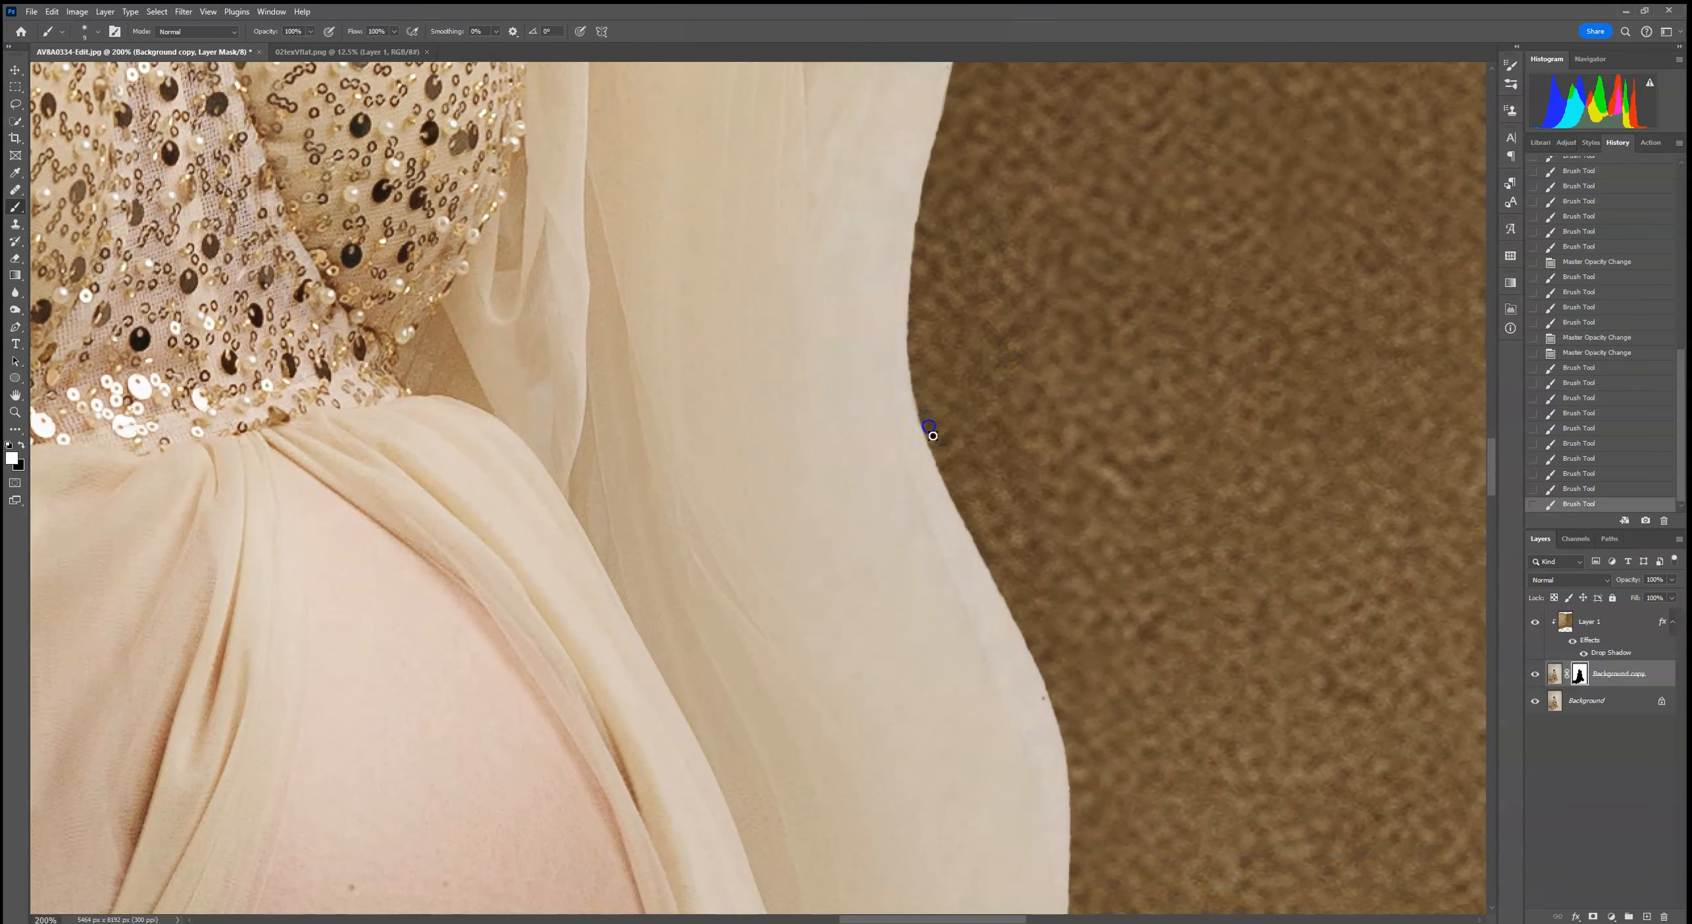
{"action": "left_click_drag", "start_coordinate": [1004, 562], "coordinate": [978, 264]}
{"action": "left_click_drag", "start_coordinate": [1046, 544], "coordinate": [1045, 198]}
{"action": "mouse_move", "coordinate": [1069, 566]}
{"action": "left_mouse_down"}
{"action": "mouse_move", "coordinate": [1019, 394]}
{"action": "mouse_move", "coordinate": [1042, 480]}
{"action": "left_mouse_up"}
{"action": "left_click_drag", "start_coordinate": [1092, 634], "coordinate": [1005, 424]}
{"action": "left_click_drag", "start_coordinate": [1025, 597], "coordinate": [1005, 564]}
Touch up the lower part of the hanging drape's outer edge, alternating black and white on the mask
{"action": "left_click", "coordinate": [885, 476]}
{"action": "left_click", "coordinate": [783, 385]}
{"action": "key", "text": "x"}
{"action": "mouse_move", "coordinate": [769, 366]}
{"action": "left_mouse_down"}
{"action": "mouse_move", "coordinate": [814, 401]}
{"action": "mouse_move", "coordinate": [895, 529]}
{"action": "mouse_move", "coordinate": [876, 479]}
{"action": "mouse_move", "coordinate": [920, 526]}
{"action": "left_mouse_up"}
{"action": "left_click", "coordinate": [813, 399]}
{"action": "key", "text": "x"}
{"action": "left_click_drag", "start_coordinate": [775, 355], "coordinate": [866, 431]}
Touch up the mask along the skirt's left edge around the ruffle seam
{"action": "left_click_drag", "start_coordinate": [1097, 797], "coordinate": [752, 321]}
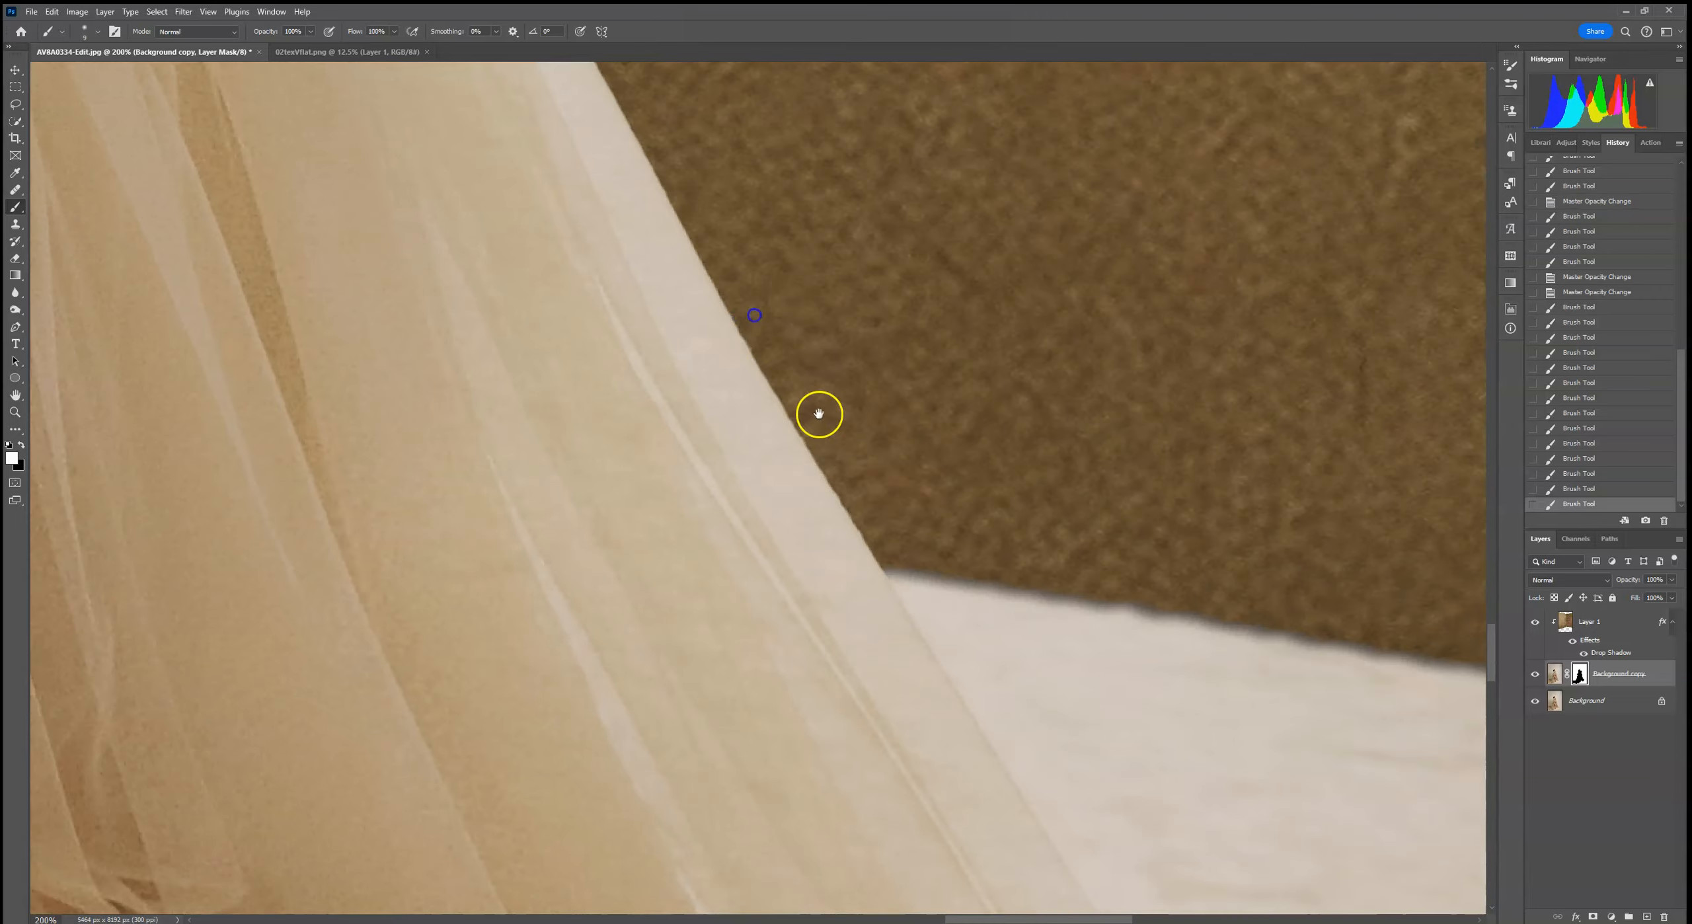
{"action": "mouse_move", "coordinate": [845, 491]}
{"action": "left_mouse_down"}
{"action": "mouse_move", "coordinate": [603, 522]}
{"action": "mouse_move", "coordinate": [524, 510]}
{"action": "mouse_move", "coordinate": [710, 404]}
{"action": "left_mouse_up"}
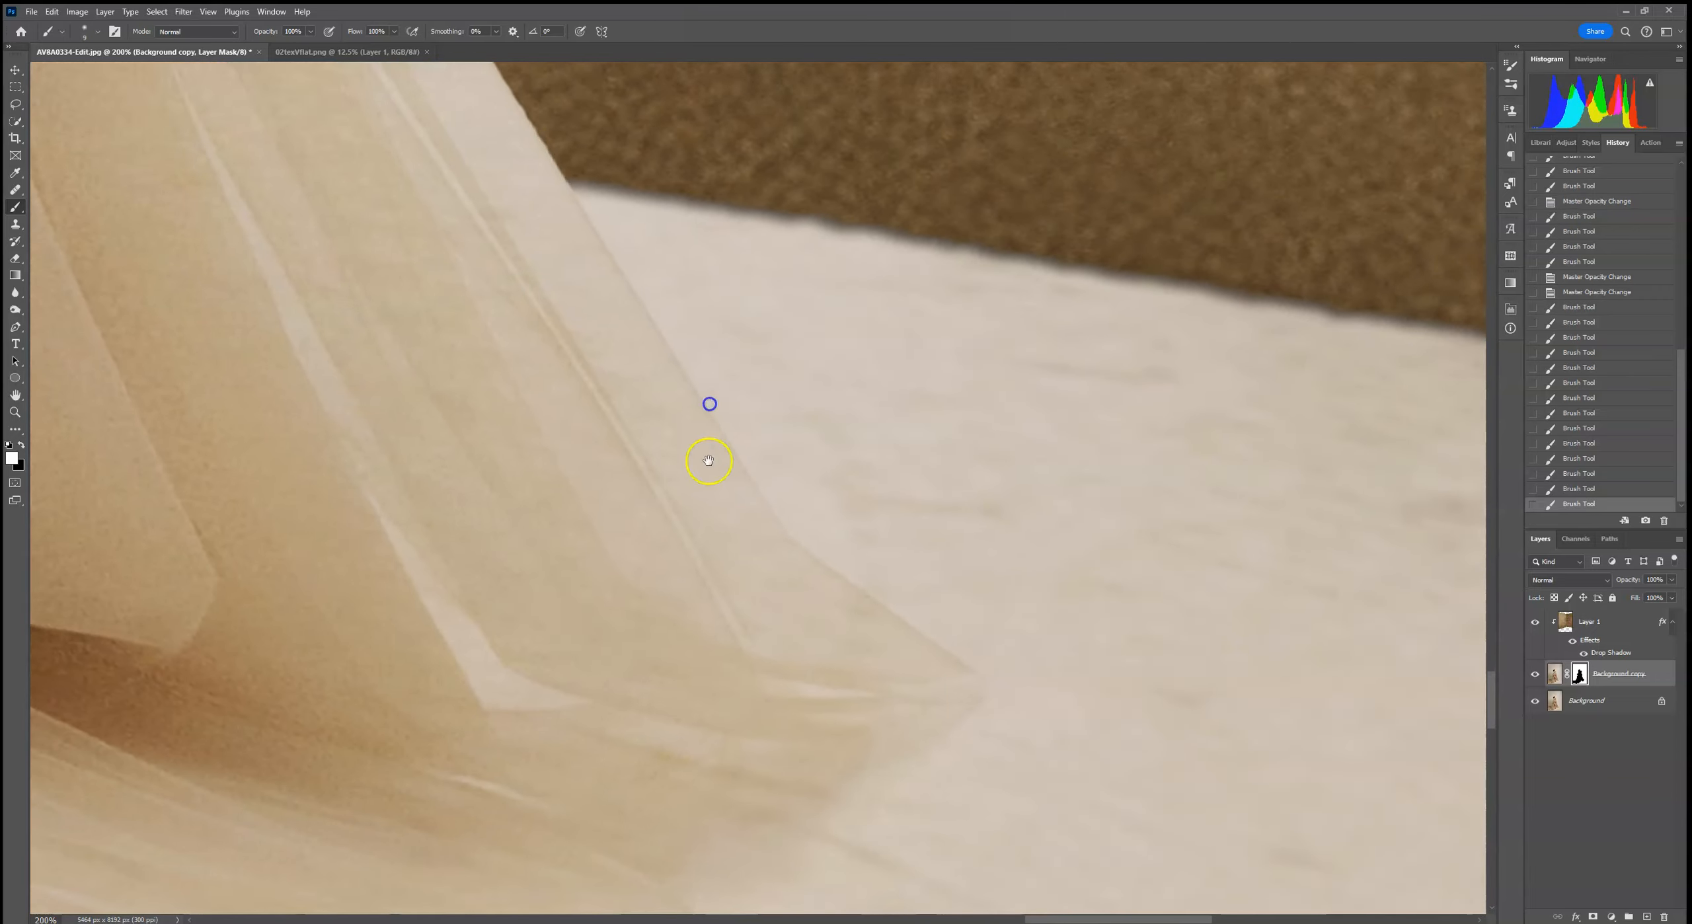
{"action": "left_click_drag", "start_coordinate": [609, 530], "coordinate": [1123, 404]}
{"action": "left_click_drag", "start_coordinate": [324, 504], "coordinate": [1147, 544]}
{"action": "left_click_drag", "start_coordinate": [679, 521], "coordinate": [1144, 419]}
{"action": "mouse_move", "coordinate": [522, 493]}
{"action": "left_mouse_down"}
{"action": "mouse_move", "coordinate": [1485, 411]}
{"action": "mouse_move", "coordinate": [846, 604]}
{"action": "mouse_move", "coordinate": [974, 389]}
{"action": "mouse_move", "coordinate": [958, 419]}
{"action": "left_mouse_up"}
{"action": "mouse_move", "coordinate": [679, 508]}
{"action": "left_mouse_down"}
{"action": "mouse_move", "coordinate": [670, 433]}
{"action": "mouse_move", "coordinate": [655, 501]}
{"action": "mouse_move", "coordinate": [684, 393]}
{"action": "mouse_move", "coordinate": [673, 374]}
{"action": "mouse_move", "coordinate": [654, 498]}
{"action": "mouse_move", "coordinate": [659, 411]}
{"action": "left_mouse_up"}
{"action": "key", "text": "x"}
{"action": "key", "text": "x"}
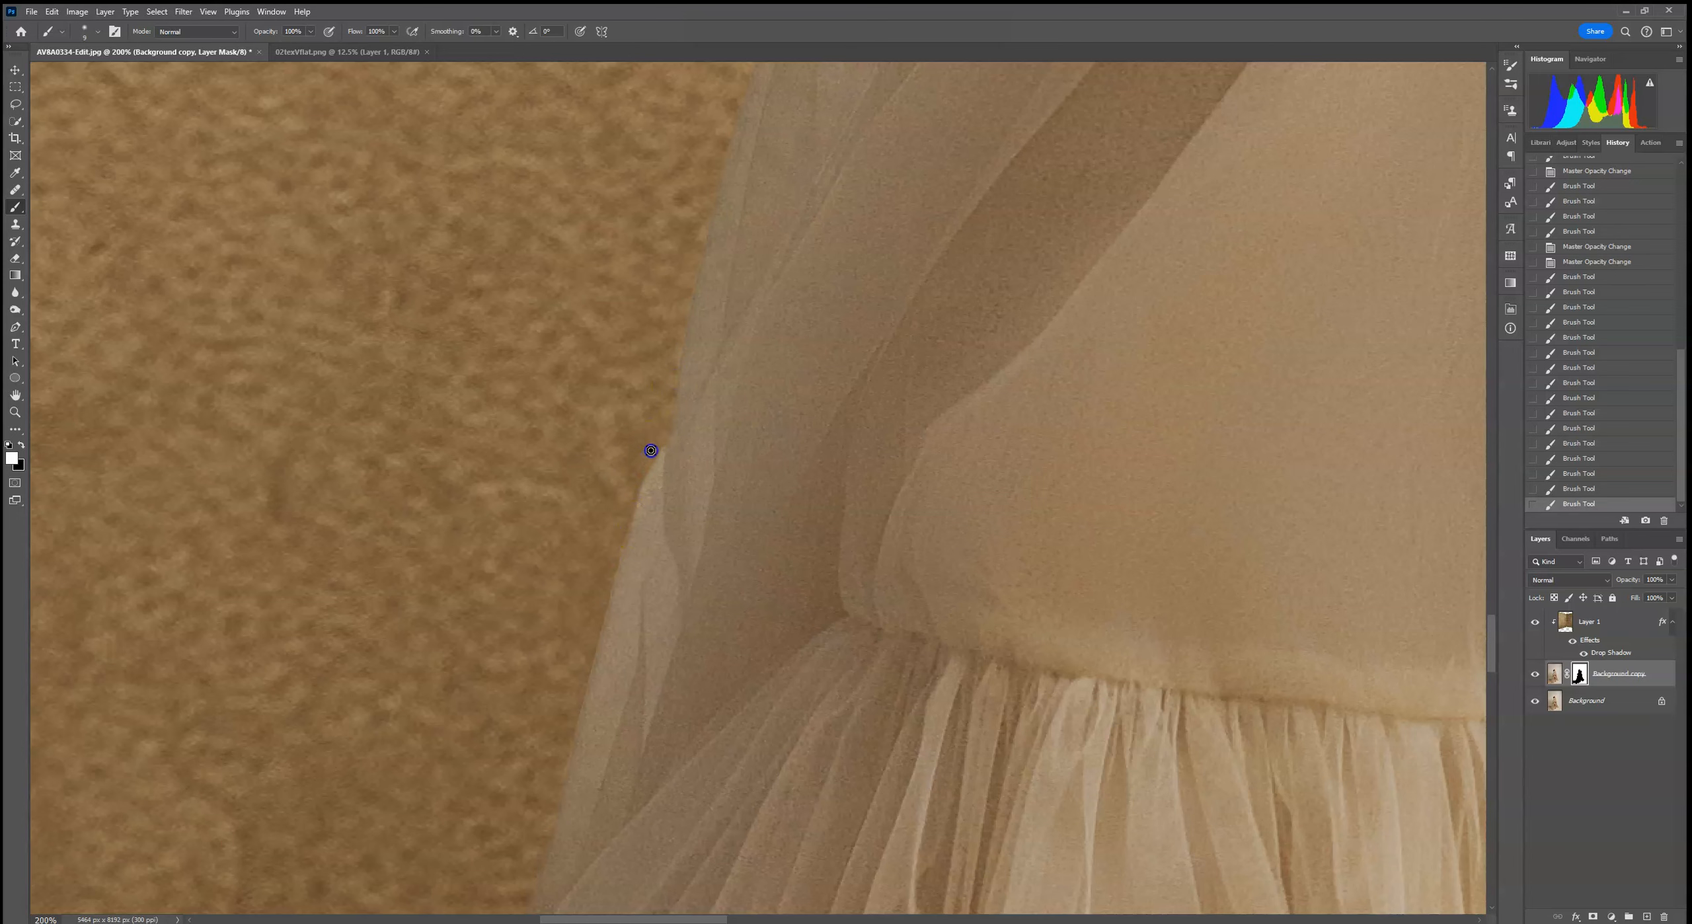
{"action": "scroll", "coordinate": [728, 469], "scroll_direction": "up", "scroll_amount": 10}
{"action": "left_click", "coordinate": [793, 503]}
{"action": "left_click", "coordinate": [727, 580]}
{"action": "left_click_drag", "start_coordinate": [727, 579], "coordinate": [691, 591]}
Continue refining the mask along the skirt's left edge up to the underside of the puffed sleeve
{"action": "left_click", "coordinate": [801, 294]}
{"action": "mouse_move", "coordinate": [764, 357]}
{"action": "left_mouse_down"}
{"action": "mouse_move", "coordinate": [786, 355]}
{"action": "mouse_move", "coordinate": [786, 457]}
{"action": "left_mouse_up"}
{"action": "left_click_drag", "start_coordinate": [873, 352], "coordinate": [803, 476]}
{"action": "left_click_drag", "start_coordinate": [886, 305], "coordinate": [883, 316]}
{"action": "mouse_move", "coordinate": [890, 421]}
{"action": "left_mouse_down"}
{"action": "mouse_move", "coordinate": [879, 401]}
{"action": "mouse_move", "coordinate": [867, 416]}
{"action": "left_mouse_up"}
{"action": "key", "text": "x"}
{"action": "left_click_drag", "start_coordinate": [874, 251], "coordinate": [831, 456]}
Examine the cutout edges around the puffed sleeve, shoulder and bodice, and view the whole portrait
{"action": "left_click_drag", "start_coordinate": [926, 264], "coordinate": [842, 563]}
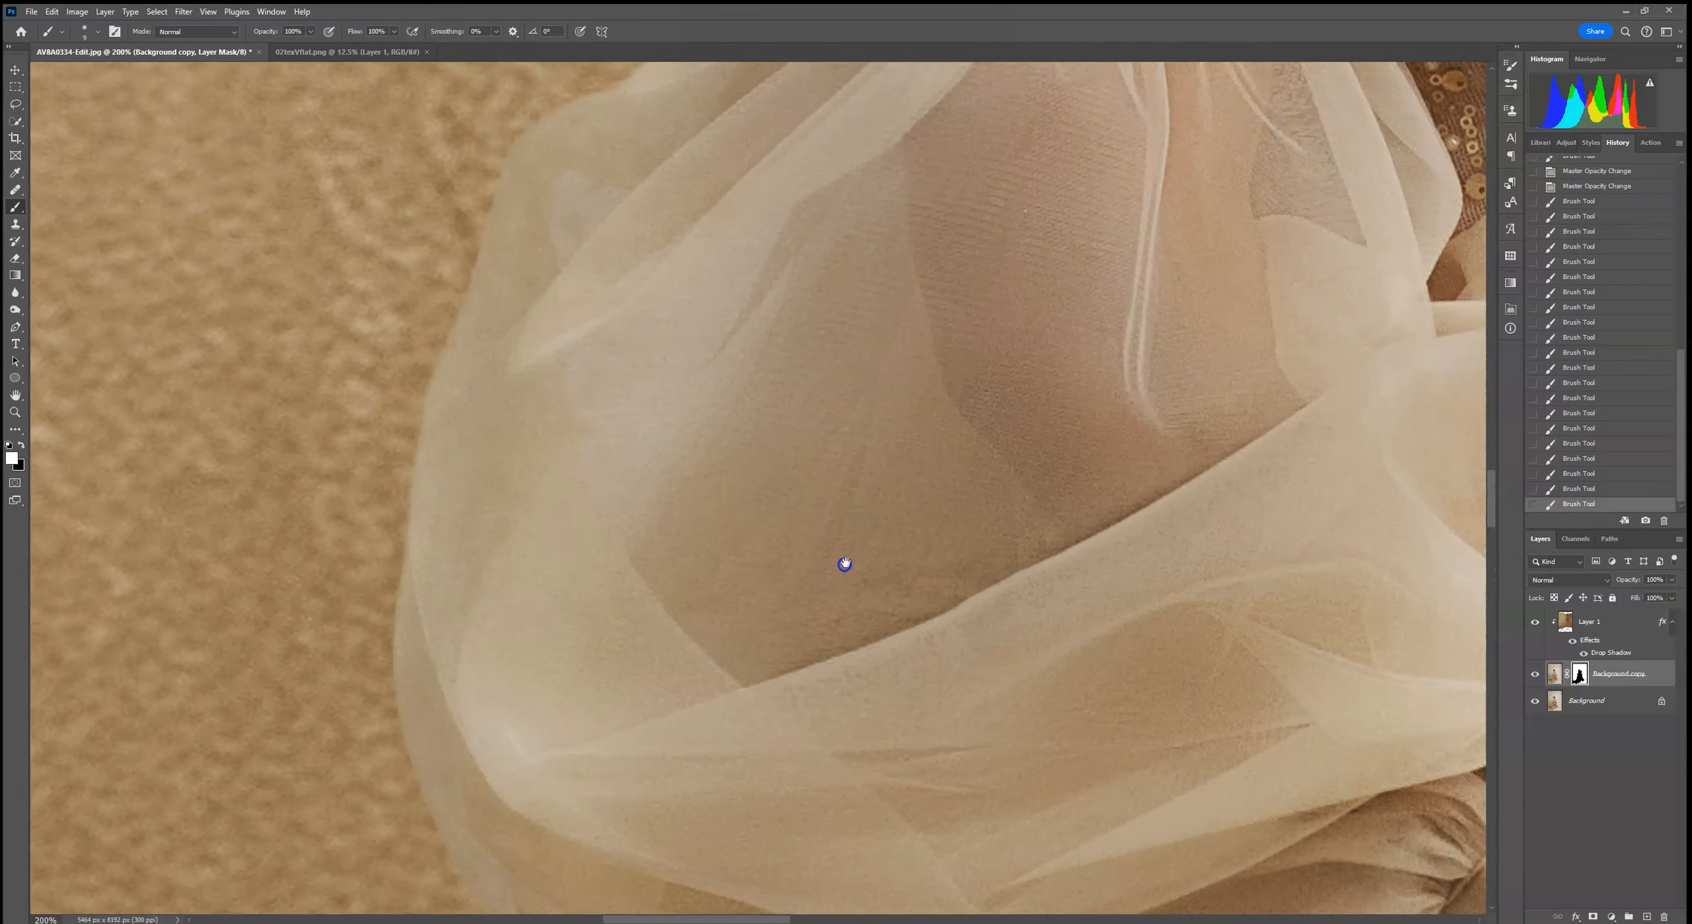
{"action": "left_click_drag", "start_coordinate": [991, 278], "coordinate": [933, 513]}
{"action": "left_click_drag", "start_coordinate": [1071, 297], "coordinate": [892, 578]}
{"action": "left_click_drag", "start_coordinate": [959, 284], "coordinate": [906, 595]}
{"action": "left_click_drag", "start_coordinate": [1012, 291], "coordinate": [958, 601]}
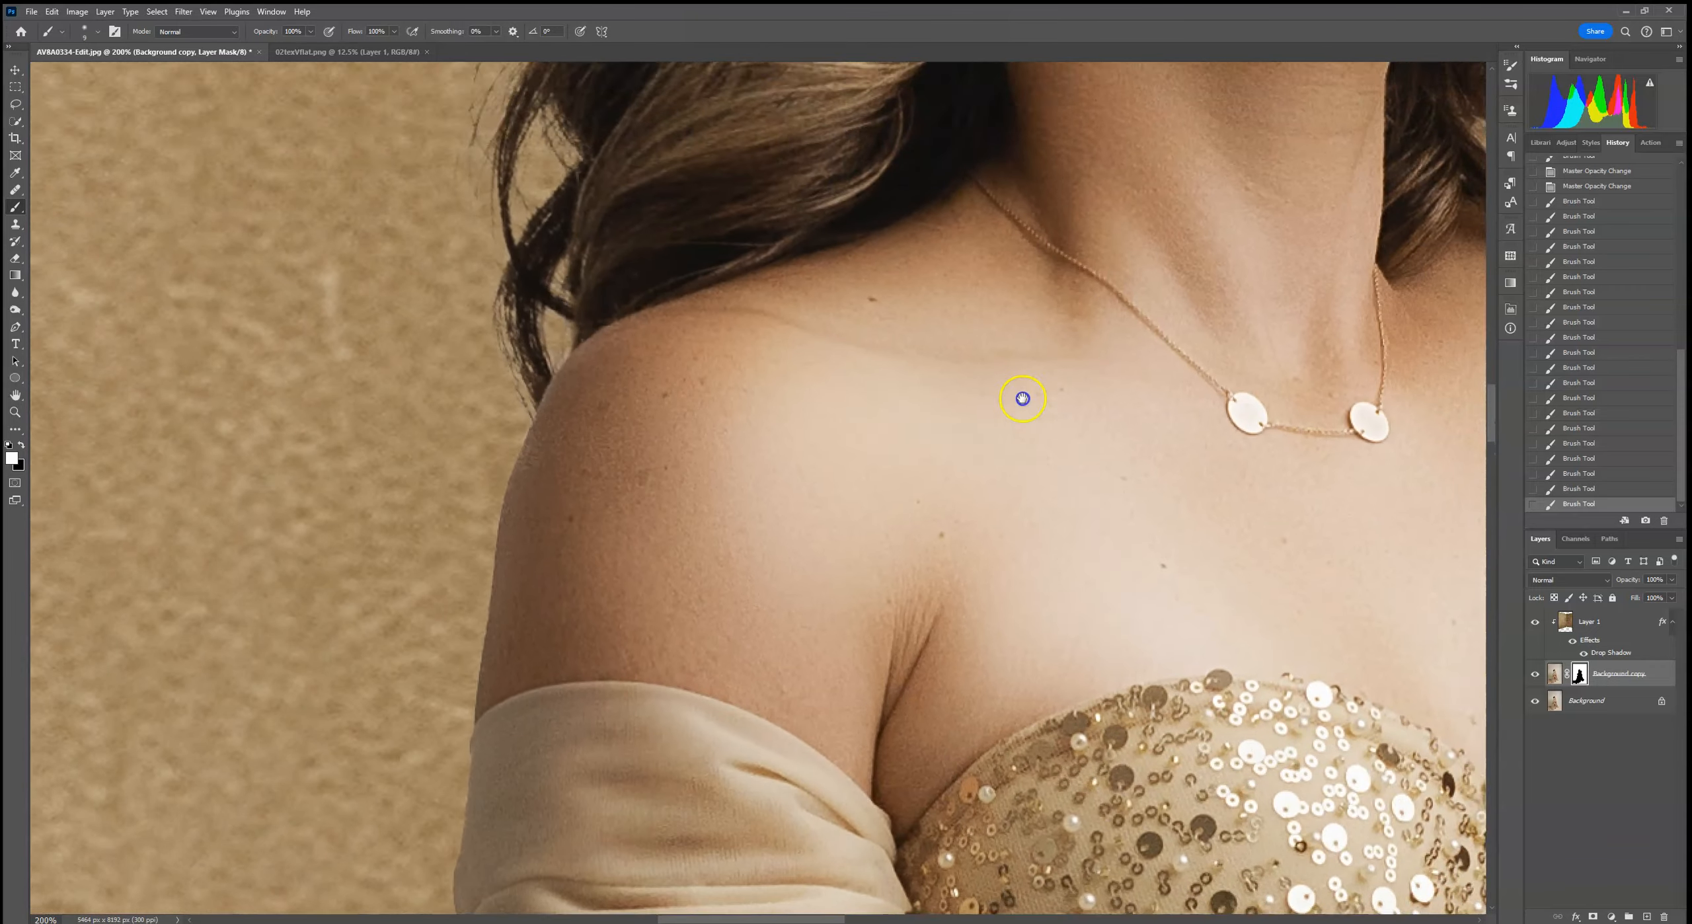
{"action": "left_click_drag", "start_coordinate": [1024, 397], "coordinate": [886, 460]}
{"action": "left_click_drag", "start_coordinate": [970, 308], "coordinate": [925, 172]}
{"action": "left_click_drag", "start_coordinate": [1075, 464], "coordinate": [980, 243]}
{"action": "left_click_drag", "start_coordinate": [1096, 474], "coordinate": [1089, 391]}
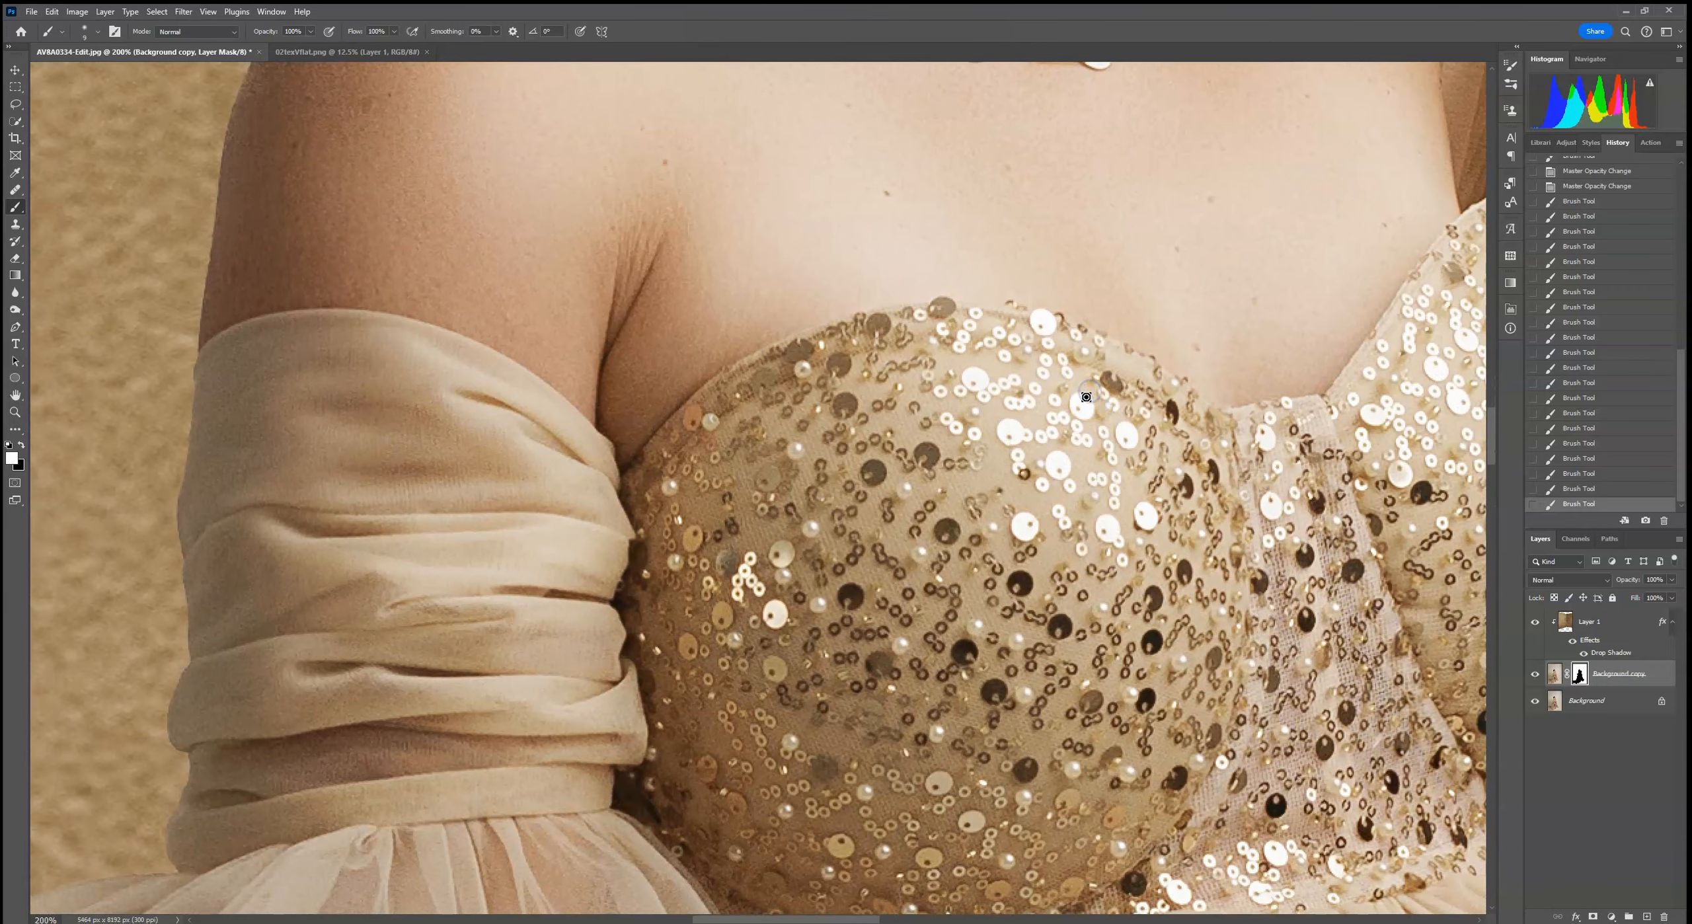
{"action": "key", "text": "ctrl+0"}
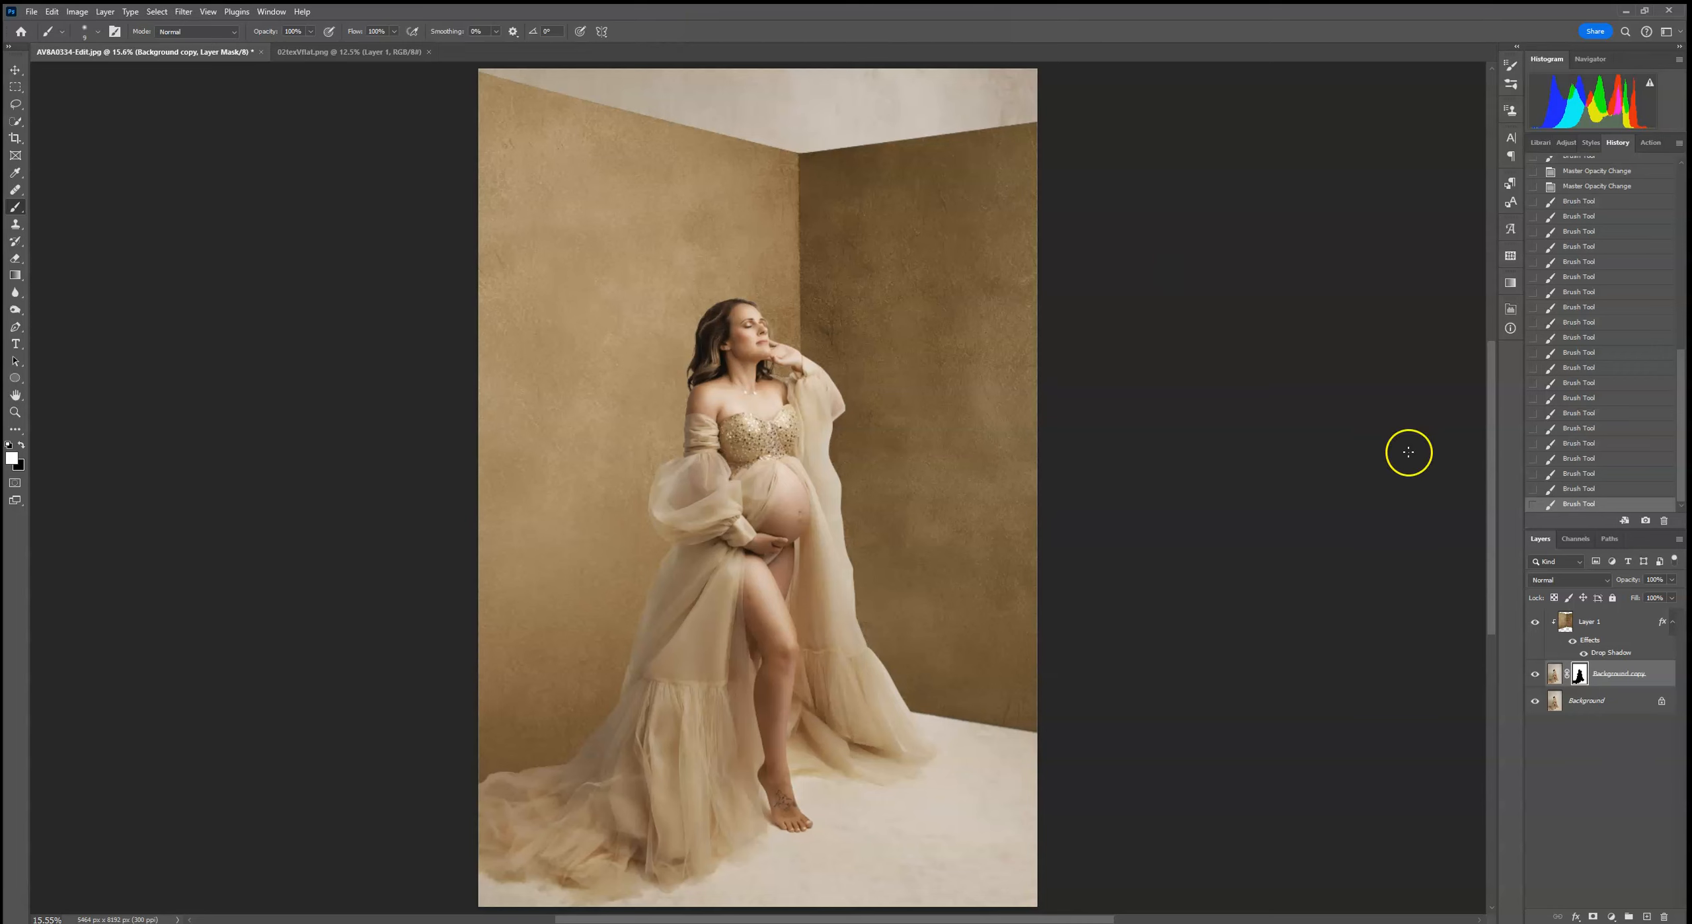
Paint white on the mask beside the skirt's left edge with a much larger soft round brush at 30% opacity
{"action": "left_click", "coordinate": [22, 446]}
{"action": "left_click", "coordinate": [22, 447]}
{"action": "left_click", "coordinate": [98, 31]}
{"action": "left_click", "coordinate": [144, 71]}
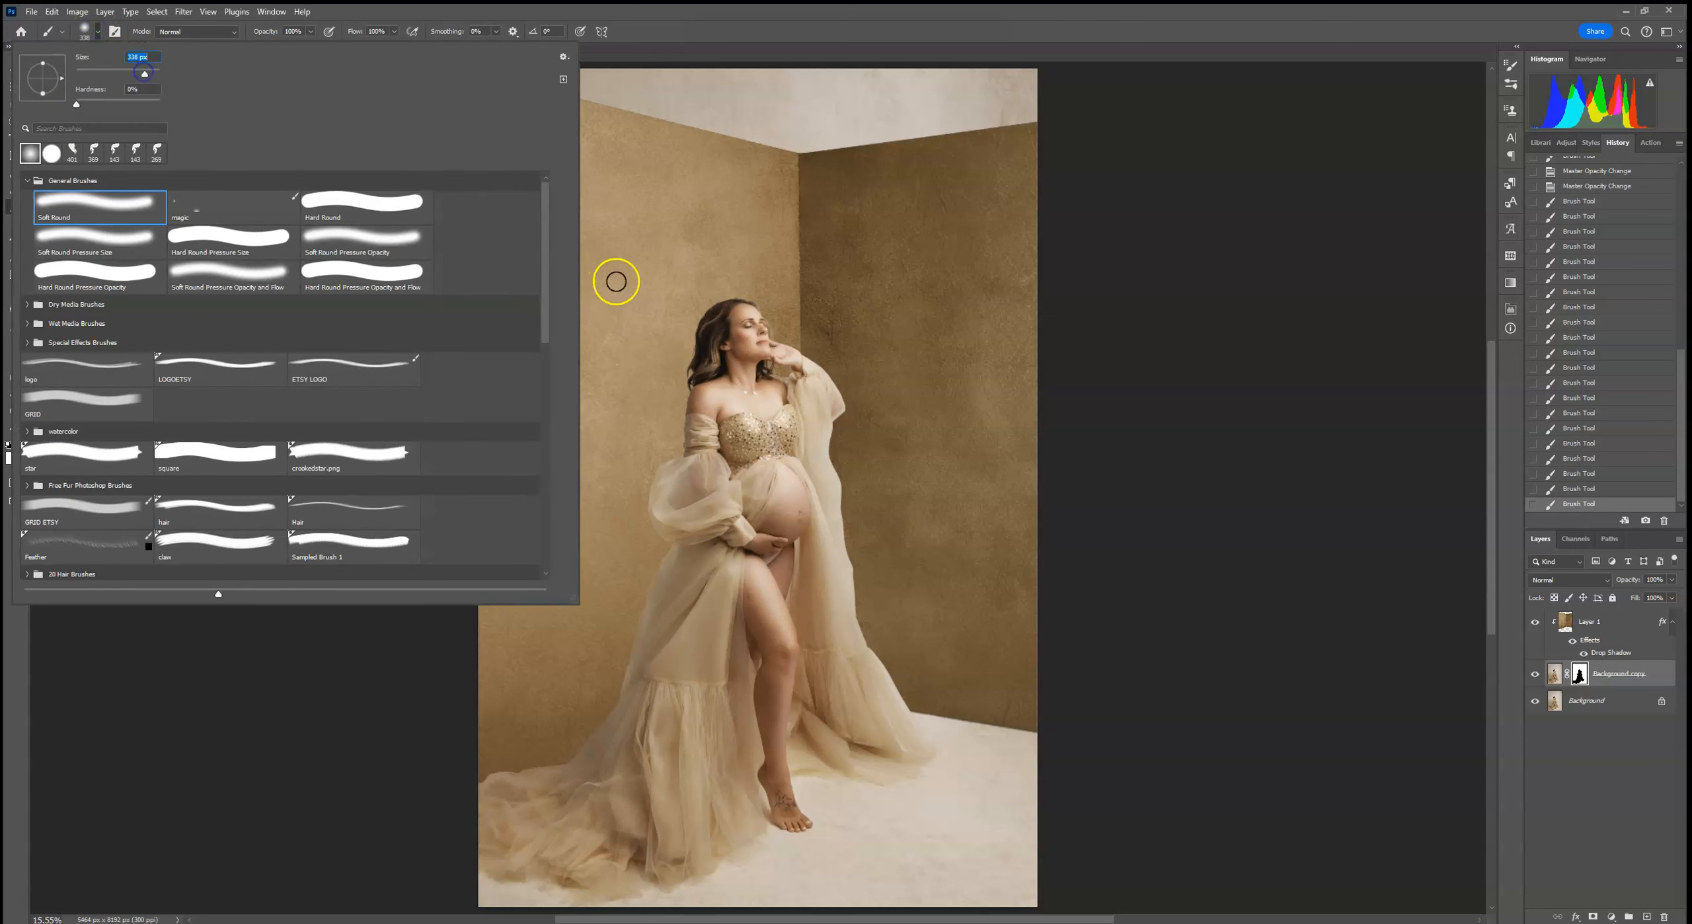
{"action": "left_click", "coordinate": [154, 72]}
{"action": "left_click", "coordinate": [310, 32]}
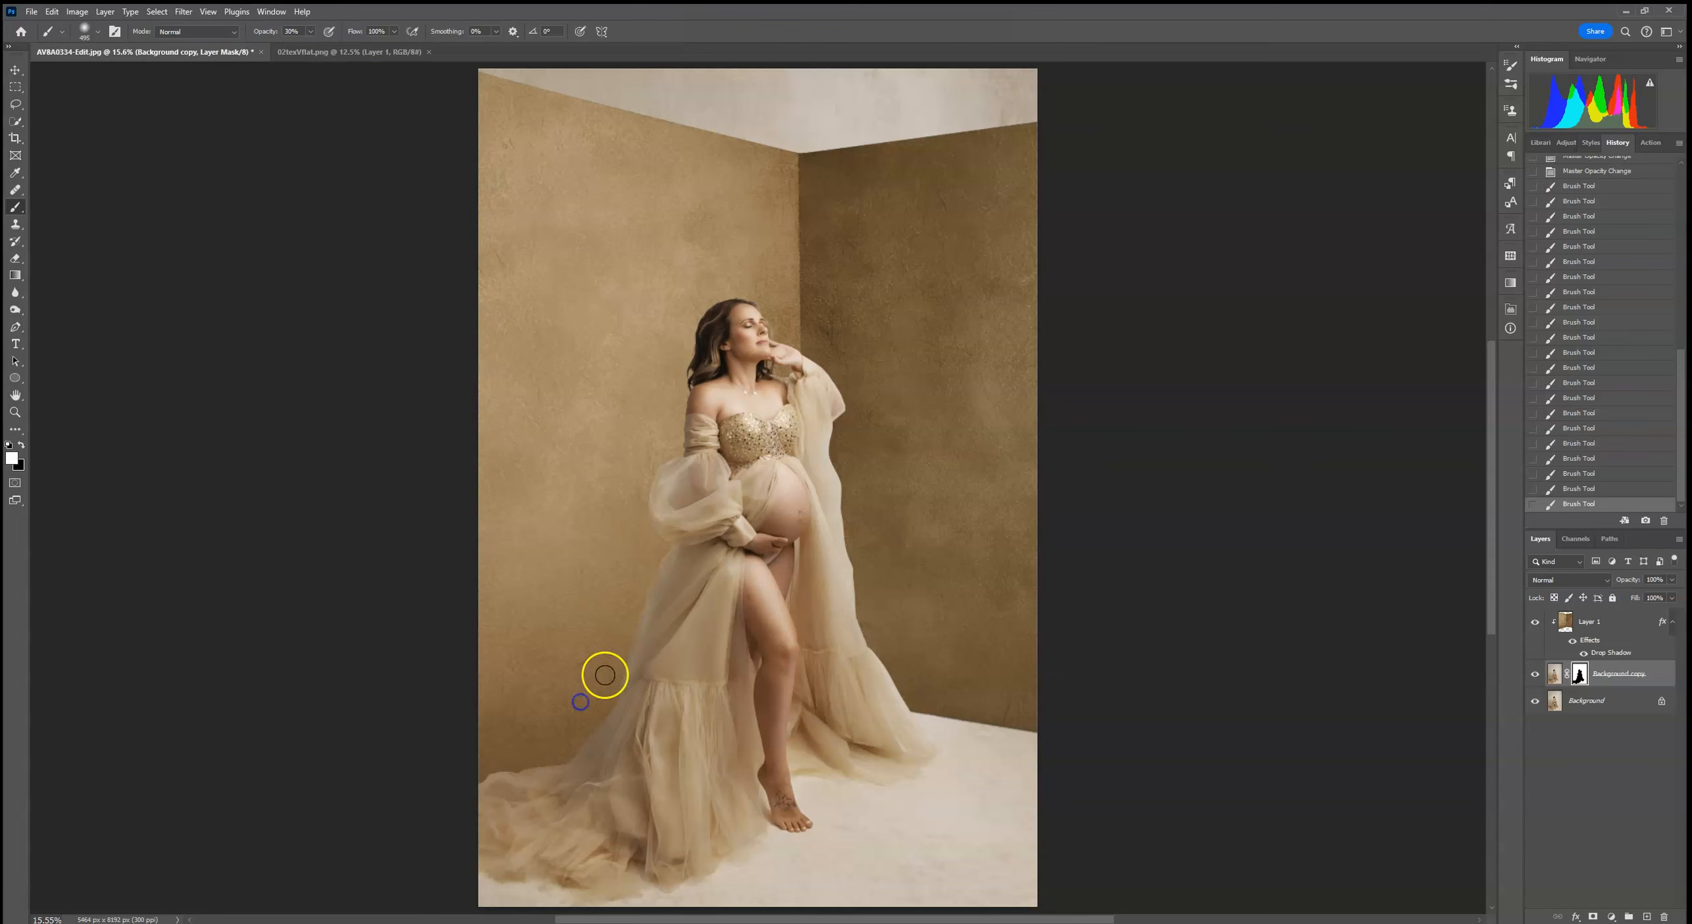
Touch up the mask along the skirt's left edge above the ruffle seam with the white 30% brush
{"action": "key", "text": "ctrl+plus"}
{"action": "key", "text": "ctrl+plus"}
{"action": "key", "text": "ctrl+plus"}
{"action": "key", "text": "ctrl+plus"}
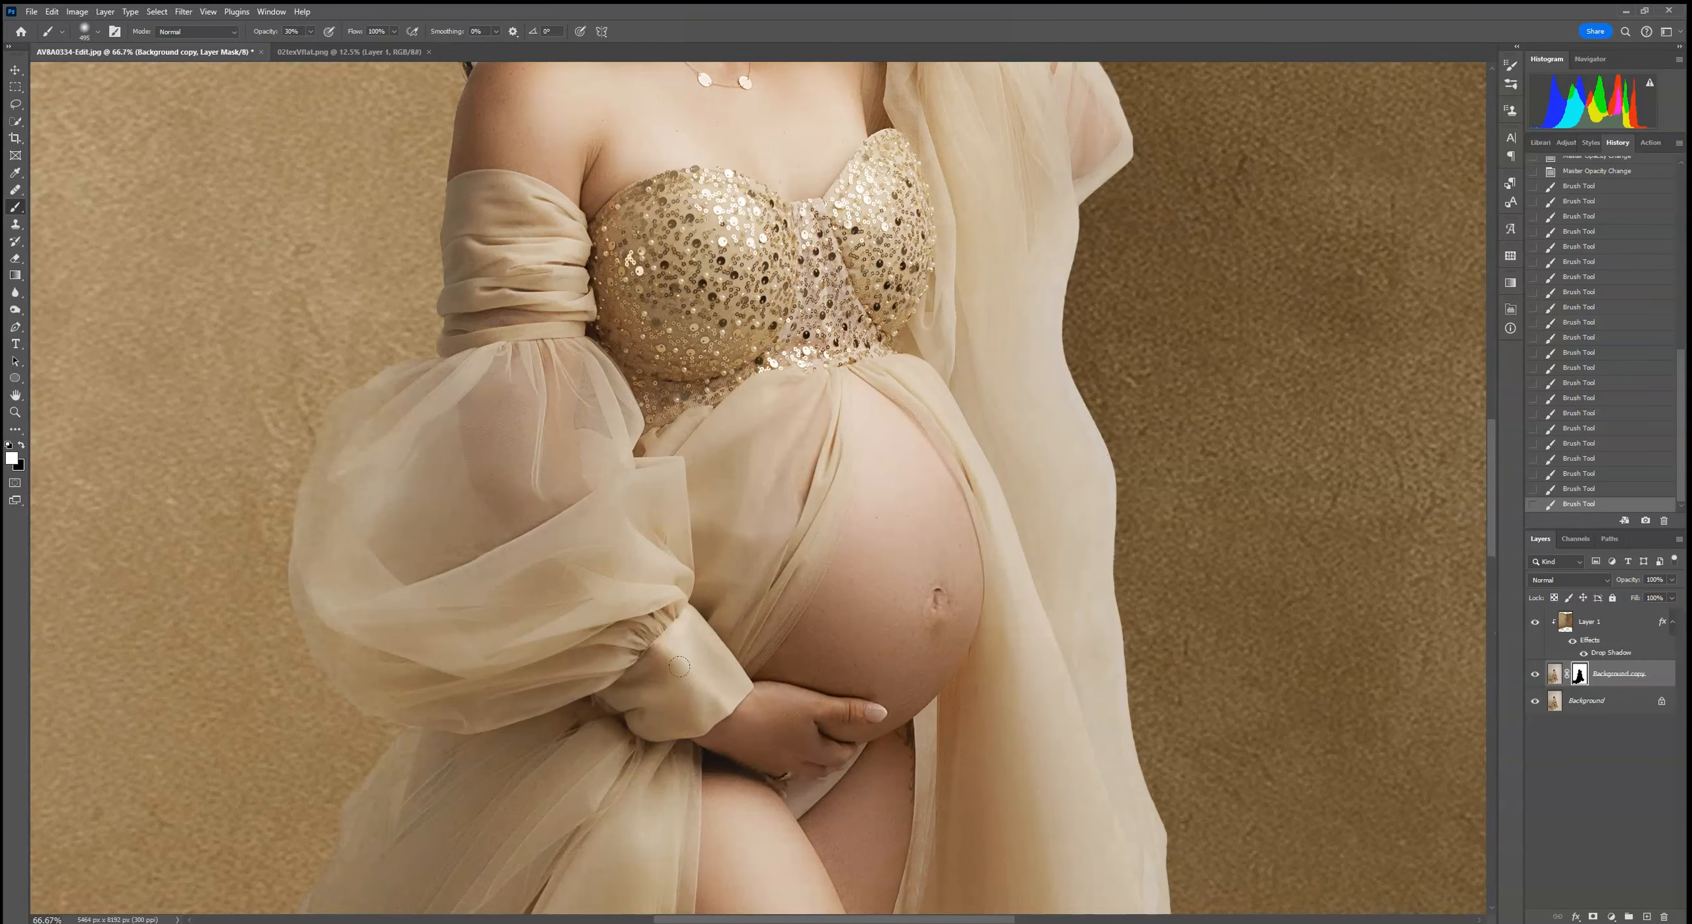
{"action": "left_click_drag", "start_coordinate": [423, 642], "coordinate": [616, 494]}
{"action": "mouse_move", "coordinate": [574, 741]}
{"action": "left_mouse_down"}
{"action": "mouse_move", "coordinate": [733, 355]}
{"action": "mouse_move", "coordinate": [669, 252]}
{"action": "left_mouse_up"}
{"action": "left_click_drag", "start_coordinate": [624, 622], "coordinate": [680, 359]}
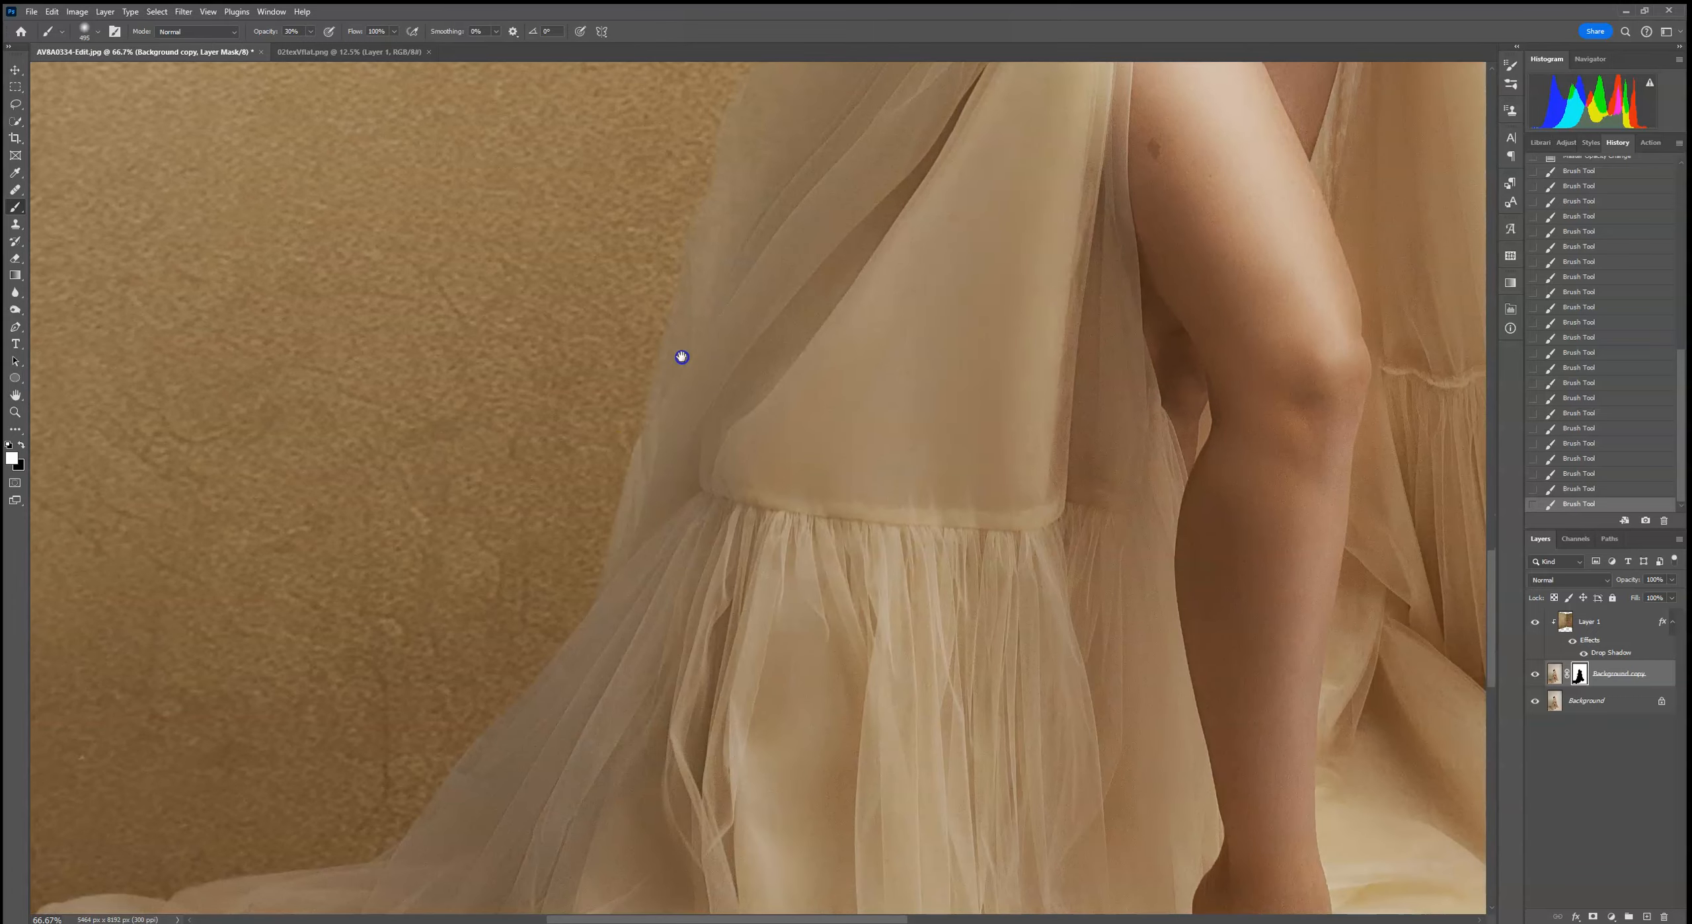
{"action": "mouse_move", "coordinate": [585, 487]}
{"action": "left_mouse_down"}
{"action": "mouse_move", "coordinate": [510, 575]}
{"action": "mouse_move", "coordinate": [641, 447]}
{"action": "left_mouse_up"}
{"action": "left_click_drag", "start_coordinate": [742, 384], "coordinate": [668, 522]}
Examine the cutout along the dress's right edge, from the hem up to the raised sleeve, and view the whole portrait
{"action": "left_click_drag", "start_coordinate": [926, 192], "coordinate": [257, 397]}
{"action": "left_click_drag", "start_coordinate": [846, 483], "coordinate": [735, 486]}
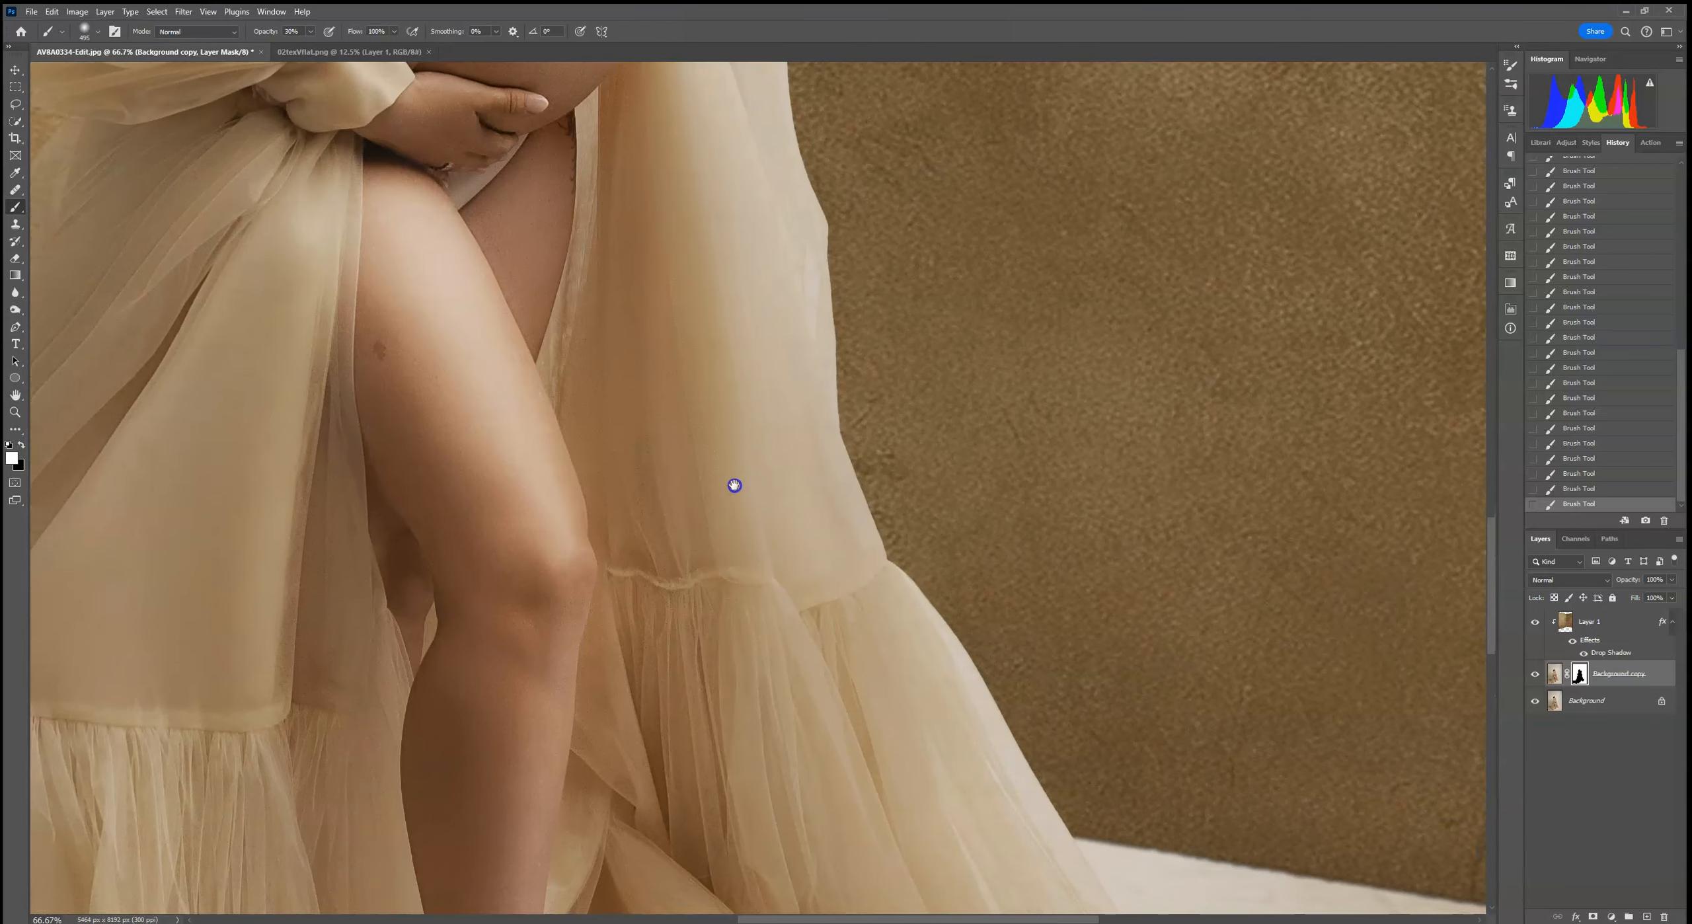
{"action": "left_click_drag", "start_coordinate": [750, 155], "coordinate": [786, 415]}
{"action": "left_click_drag", "start_coordinate": [847, 250], "coordinate": [911, 499]}
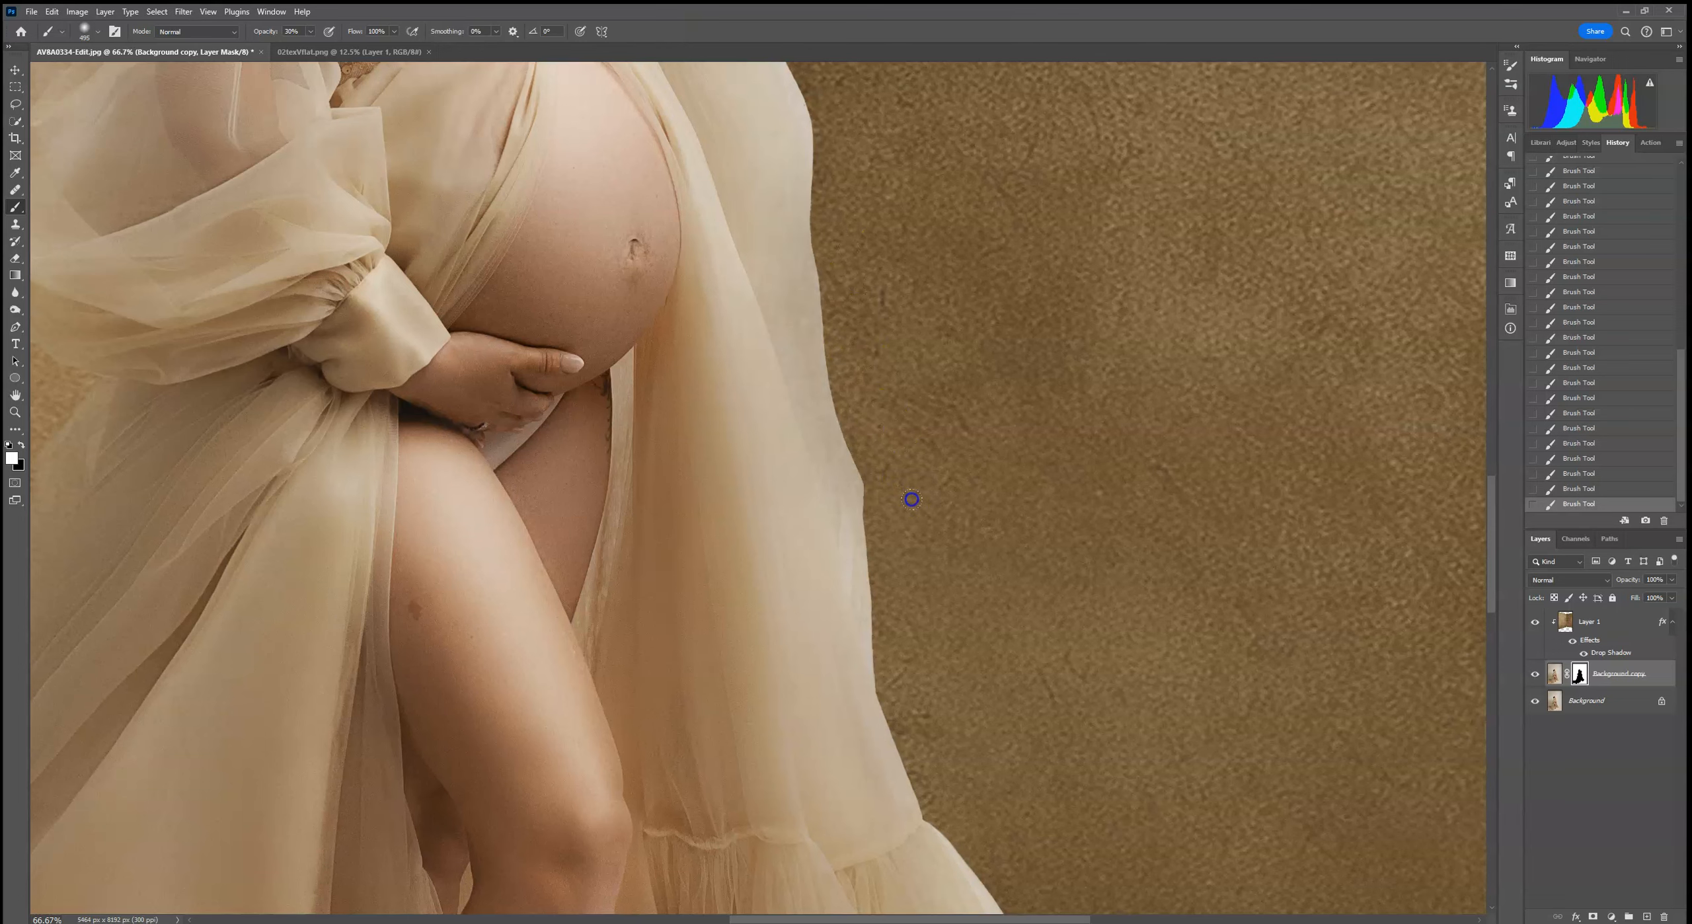
{"action": "mouse_move", "coordinate": [1031, 669]}
{"action": "left_mouse_down"}
{"action": "mouse_move", "coordinate": [978, 386]}
{"action": "mouse_move", "coordinate": [778, 164]}
{"action": "left_mouse_up"}
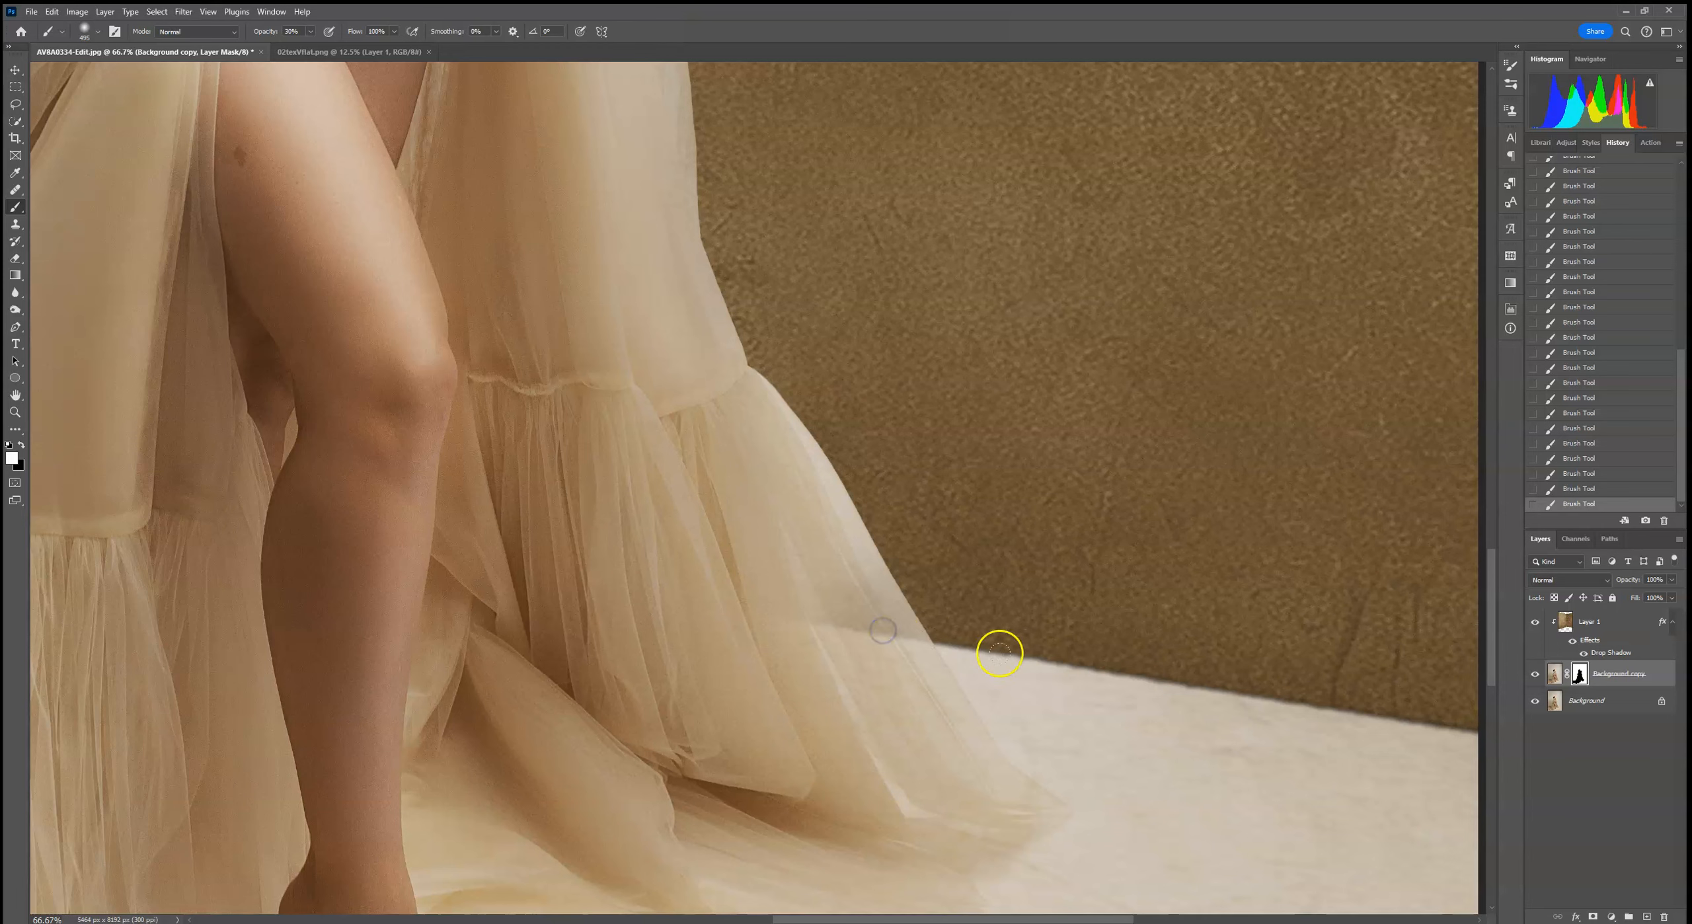
{"action": "left_click_drag", "start_coordinate": [837, 464], "coordinate": [920, 644]}
{"action": "left_click_drag", "start_coordinate": [904, 512], "coordinate": [1017, 678]}
{"action": "left_click_drag", "start_coordinate": [960, 401], "coordinate": [1051, 728]}
{"action": "left_click_drag", "start_coordinate": [906, 314], "coordinate": [931, 628]}
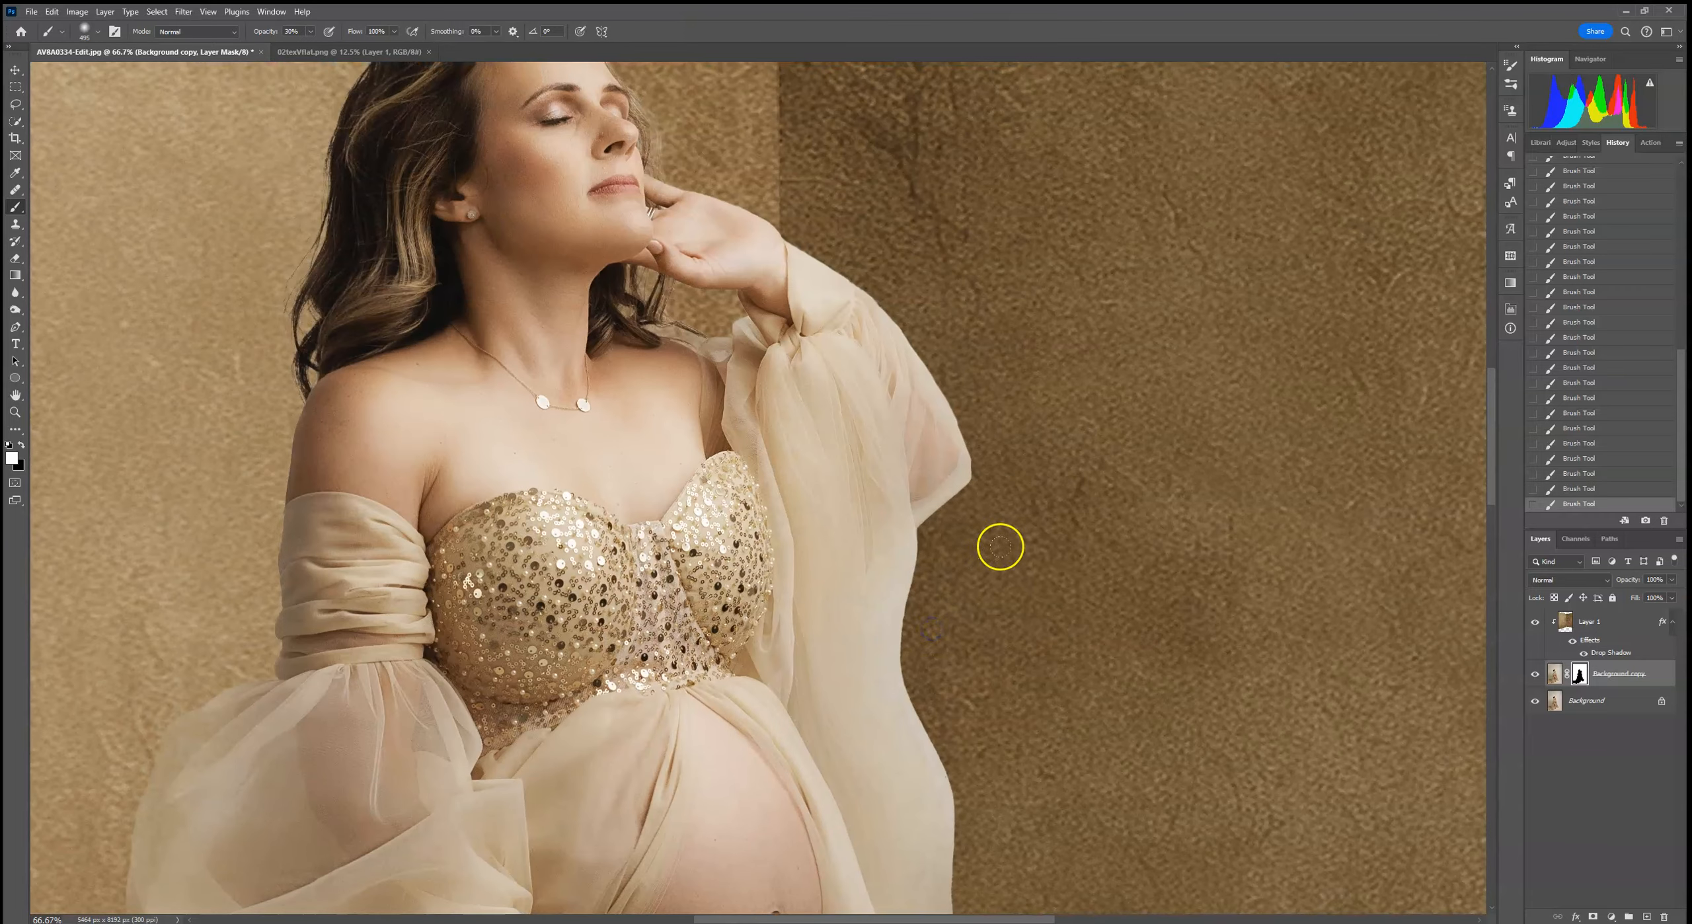
{"action": "left_click_drag", "start_coordinate": [914, 271], "coordinate": [1060, 336]}
{"action": "left_click_drag", "start_coordinate": [937, 565], "coordinate": [1037, 268]}
{"action": "key", "text": "ctrl+0"}
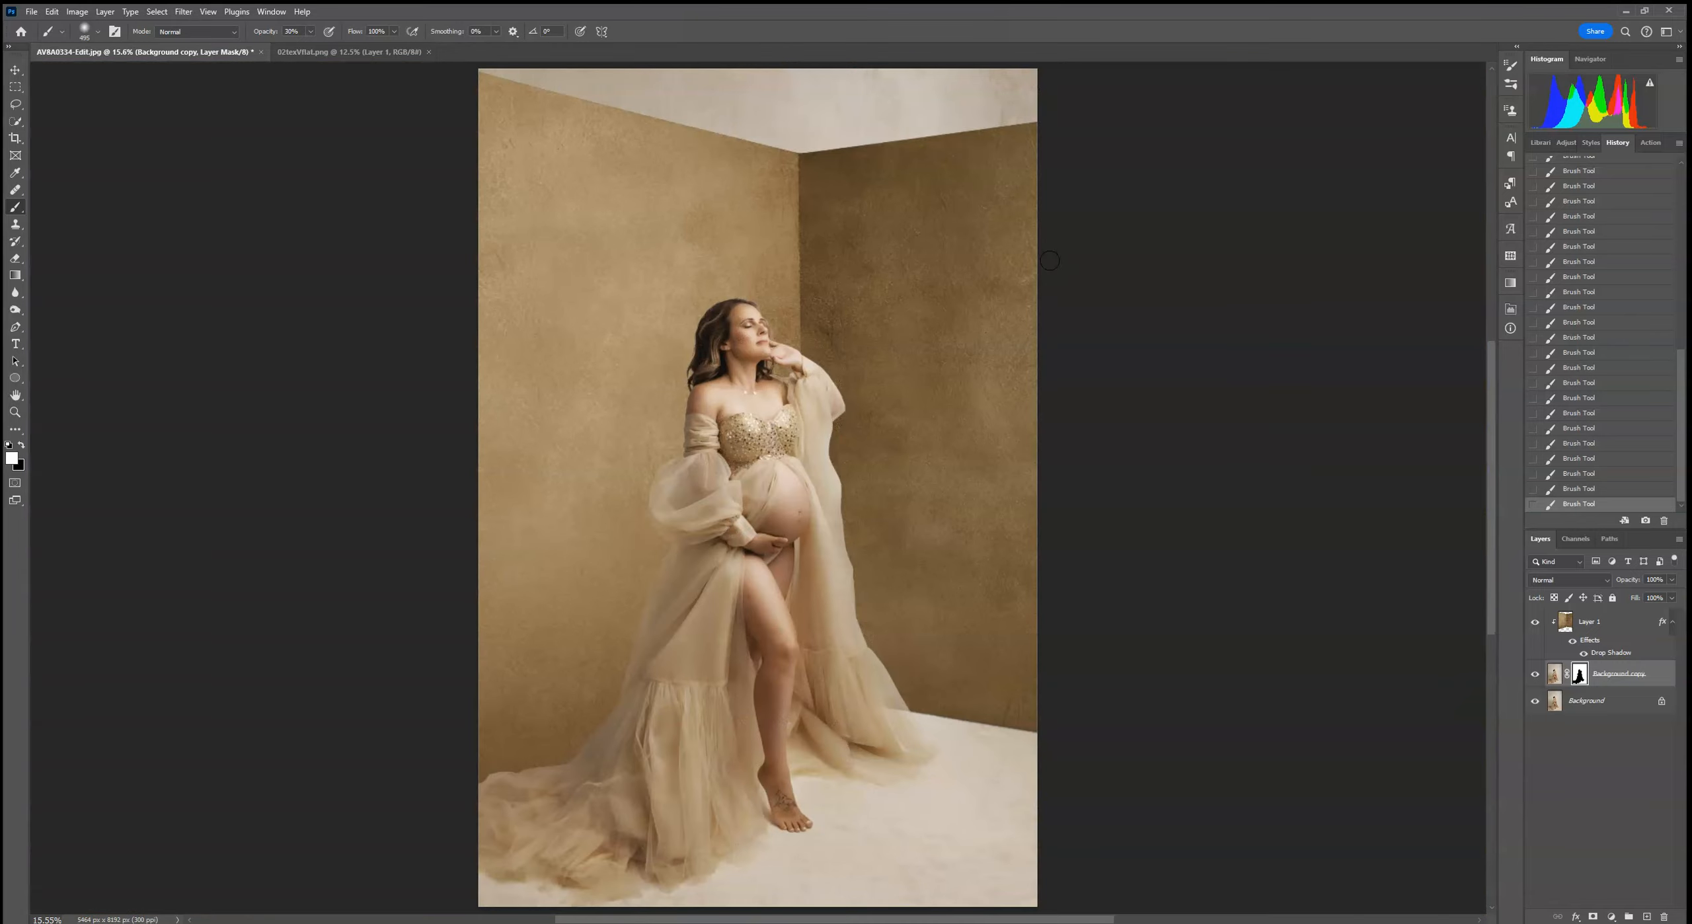
Add a new layer directly above the Background layer and set its blend mode to Hard Light
{"action": "key", "text": "ctrl+plus"}
{"action": "key", "text": "ctrl+plus"}
{"action": "key", "text": "ctrl+plus"}
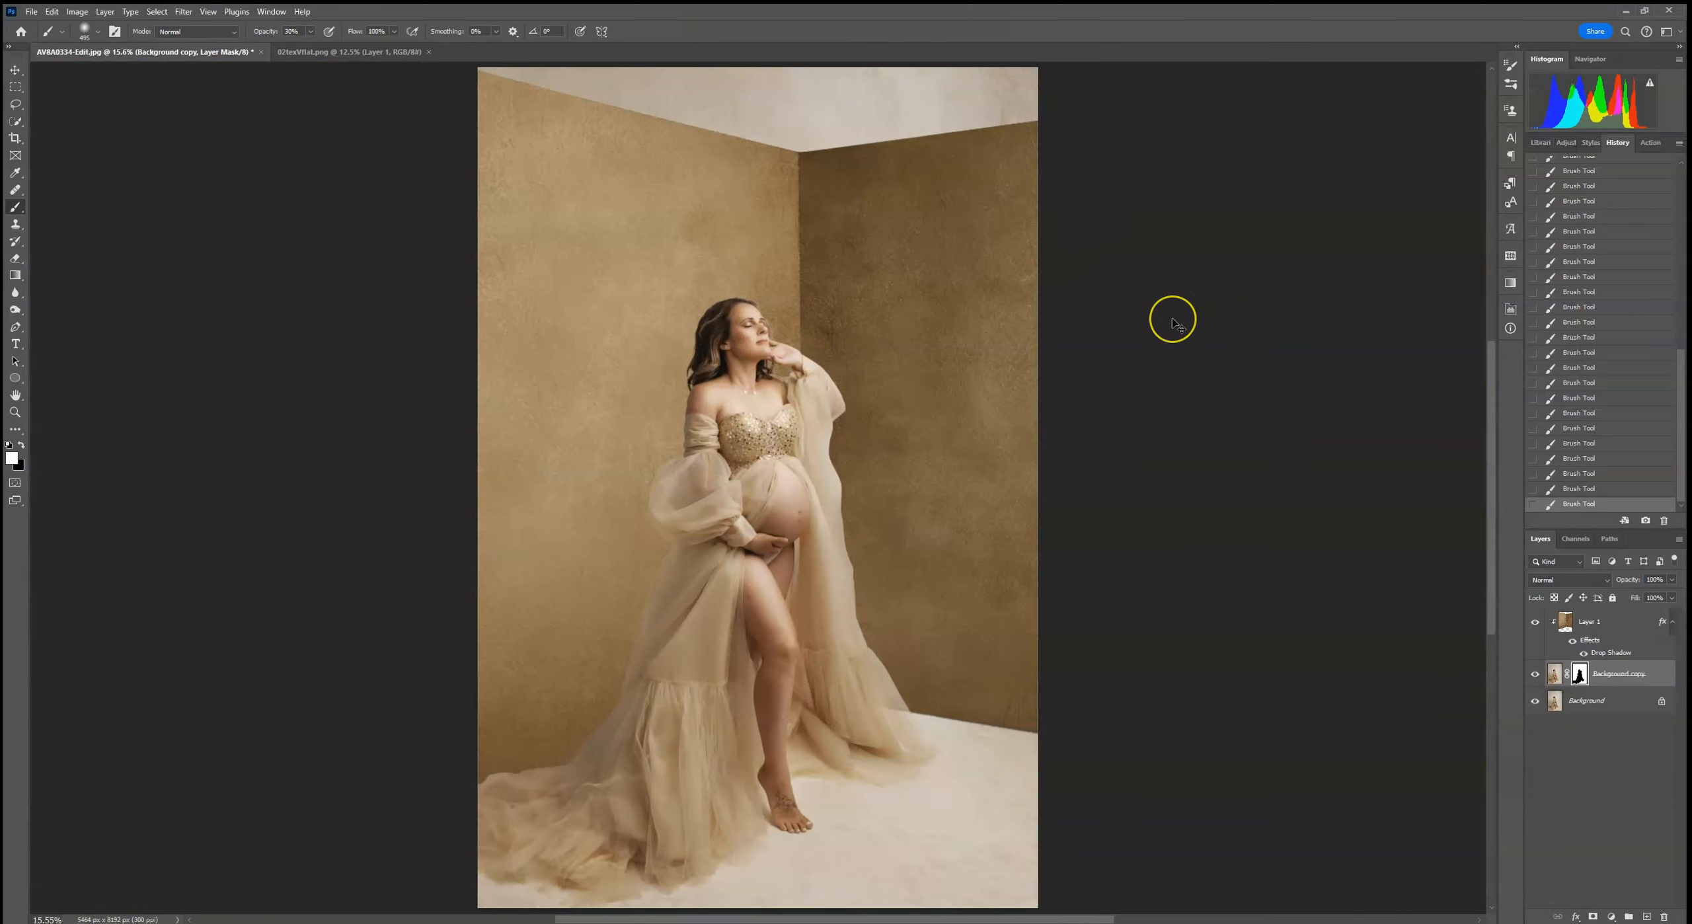
{"action": "key", "text": "ctrl+plus"}
{"action": "key", "text": "ctrl+plus"}
{"action": "key", "text": "ctrl+plus"}
{"action": "key", "text": "ctrl+plus"}
{"action": "left_click_drag", "start_coordinate": [647, 423], "coordinate": [767, 889]}
{"action": "mouse_move", "coordinate": [704, 418]}
{"action": "left_mouse_down"}
{"action": "mouse_move", "coordinate": [720, 472]}
{"action": "mouse_move", "coordinate": [710, 698]}
{"action": "left_mouse_up"}
{"action": "left_click_drag", "start_coordinate": [817, 476], "coordinate": [828, 571]}
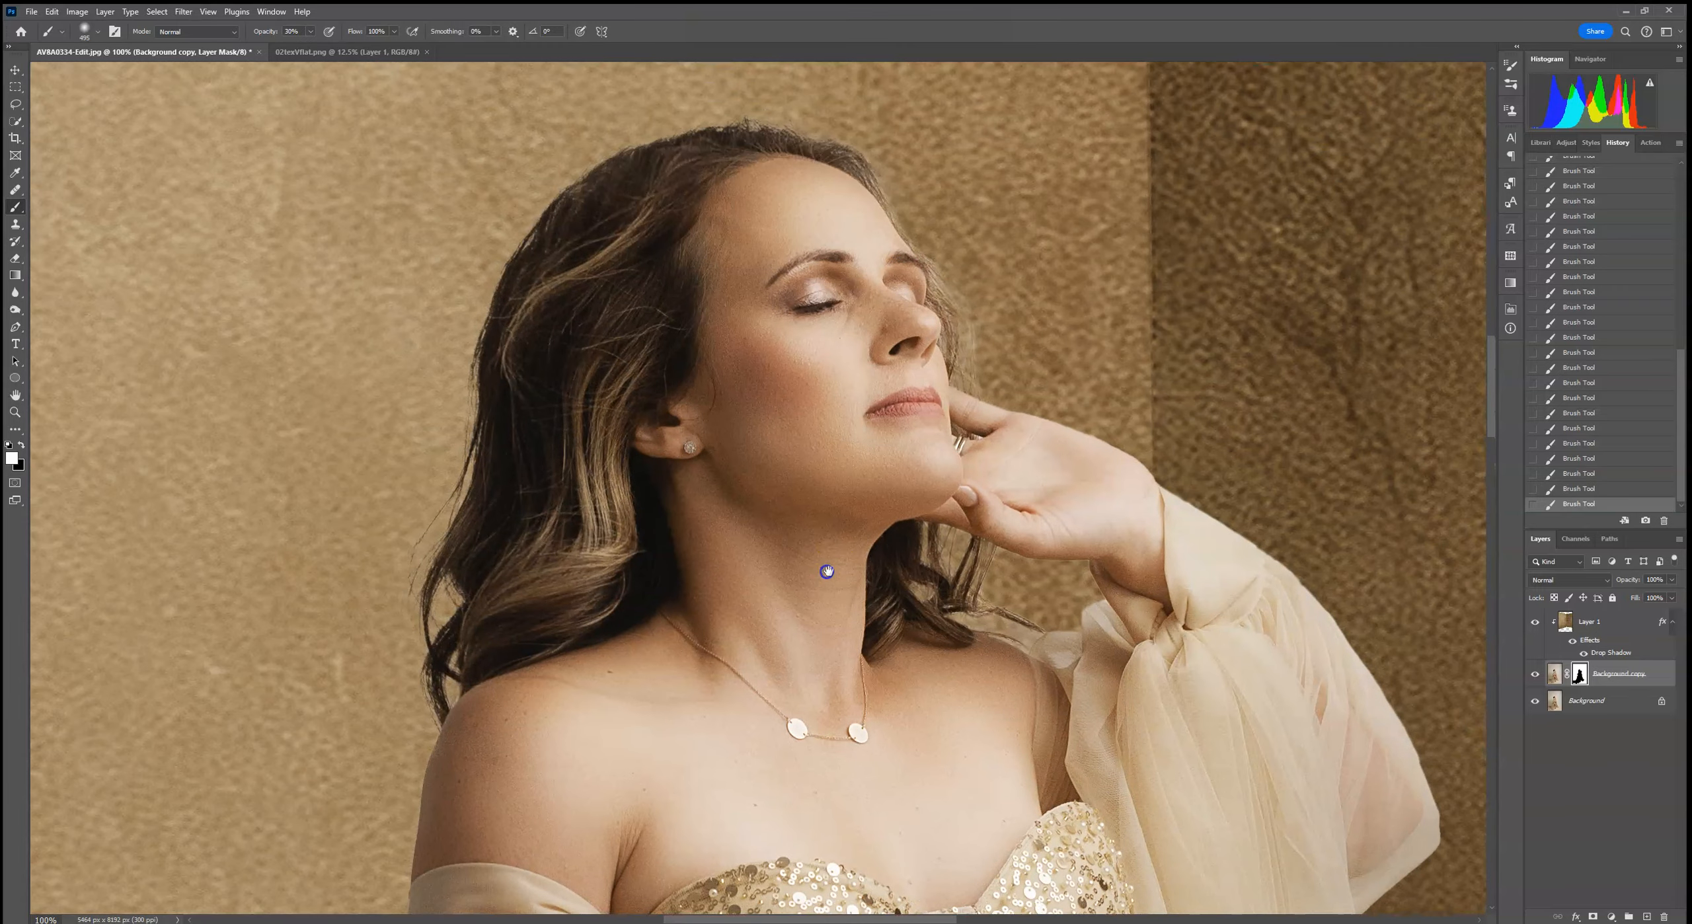
{"action": "left_click", "coordinate": [1626, 700]}
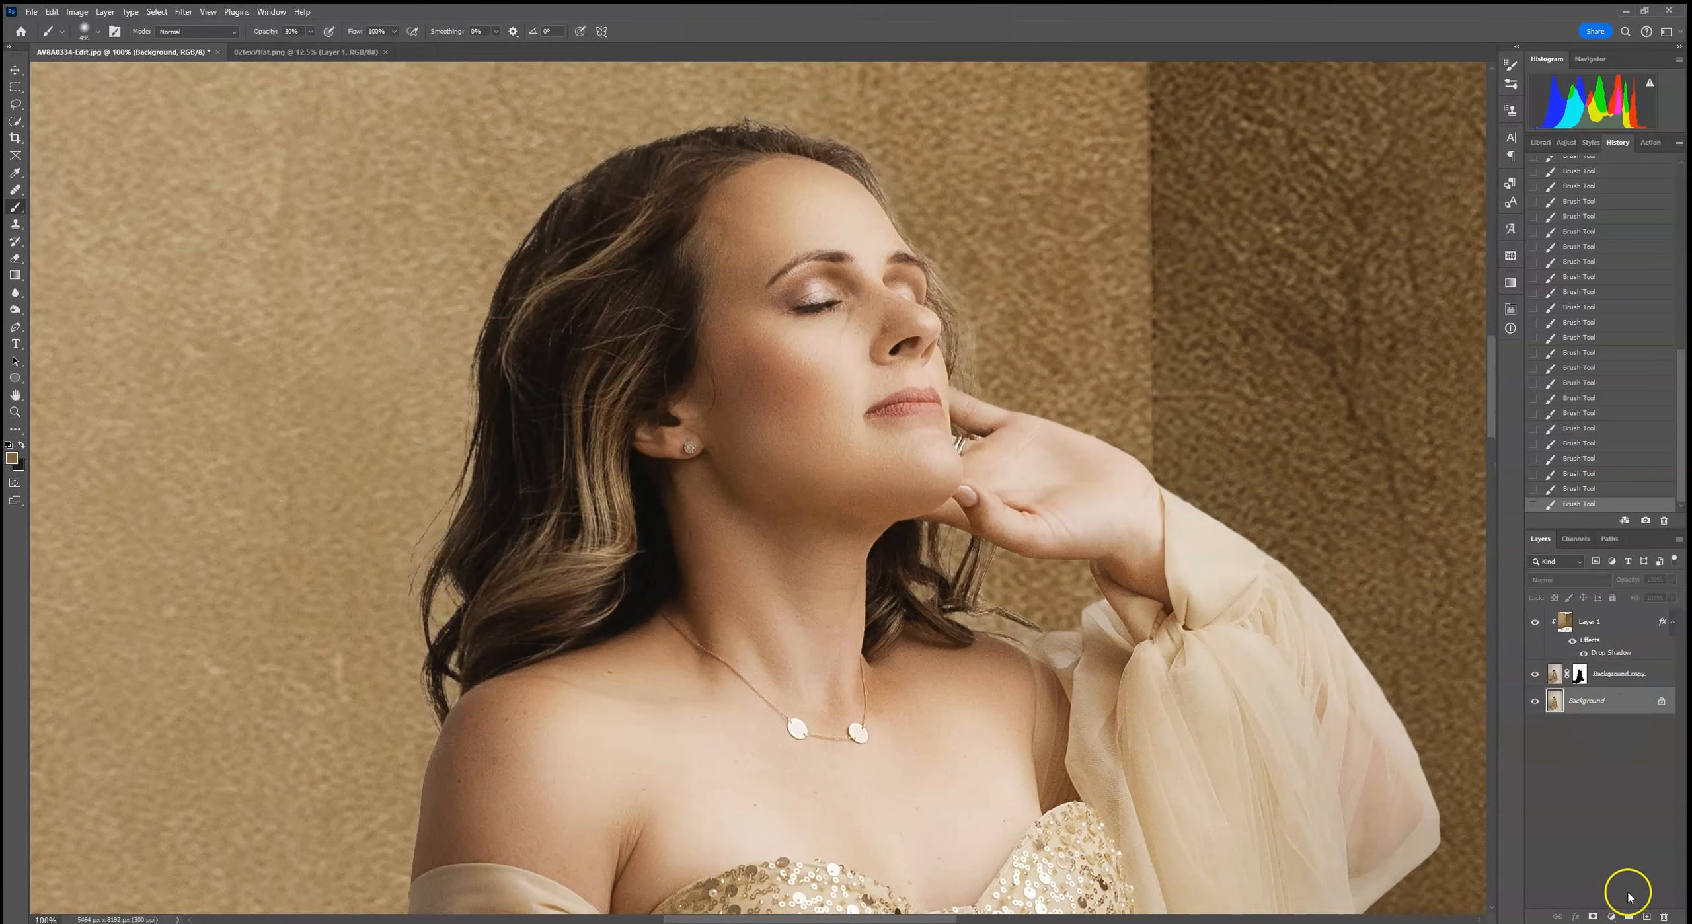
{"action": "left_click", "coordinate": [1646, 917]}
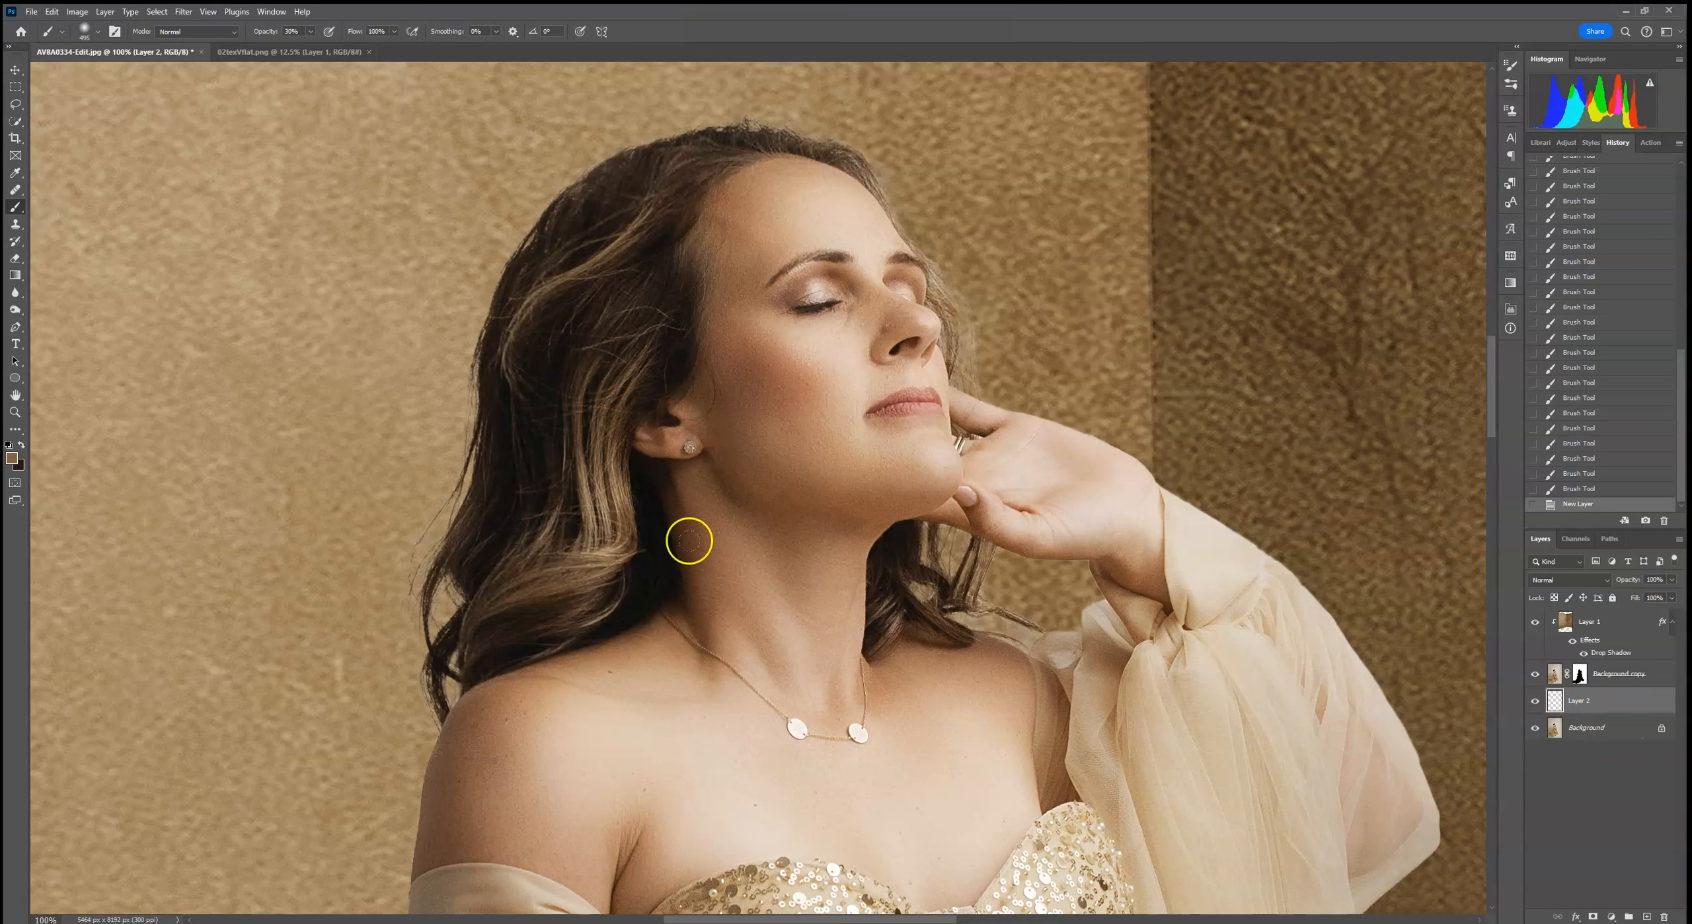
{"action": "left_click", "coordinate": [1595, 579]}
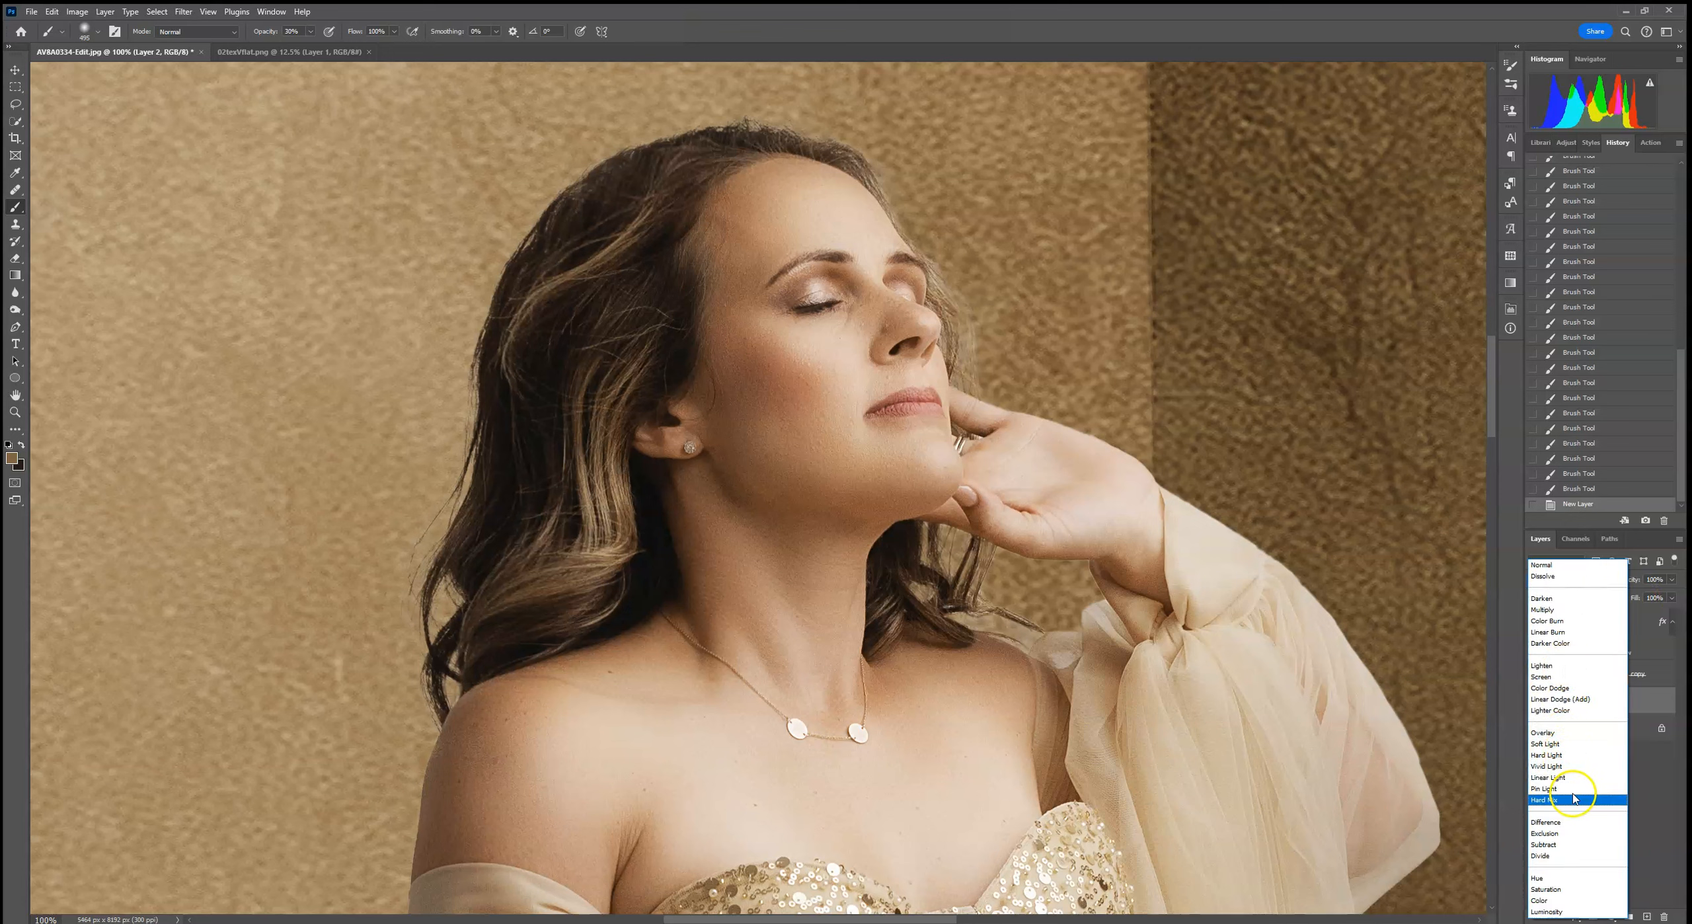
{"action": "left_click", "coordinate": [1555, 756]}
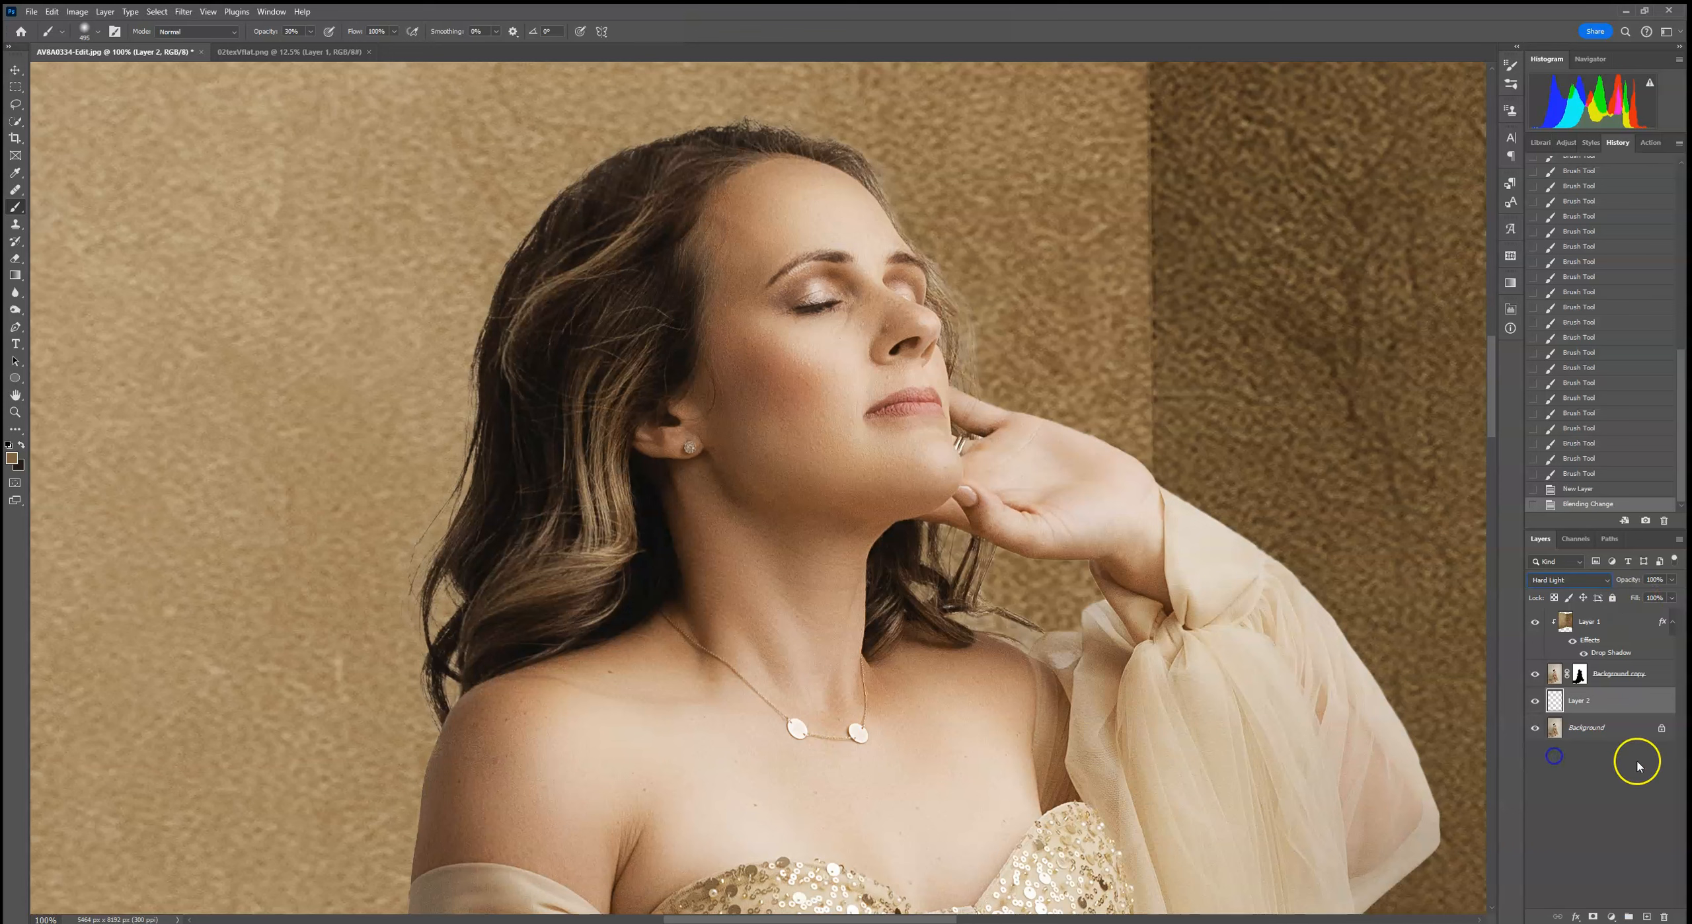
Sample the dark brown of the hair and paint it behind the hair edges beside the shoulder and face at 100% brush opacity
{"action": "left_click", "coordinate": [97, 28]}
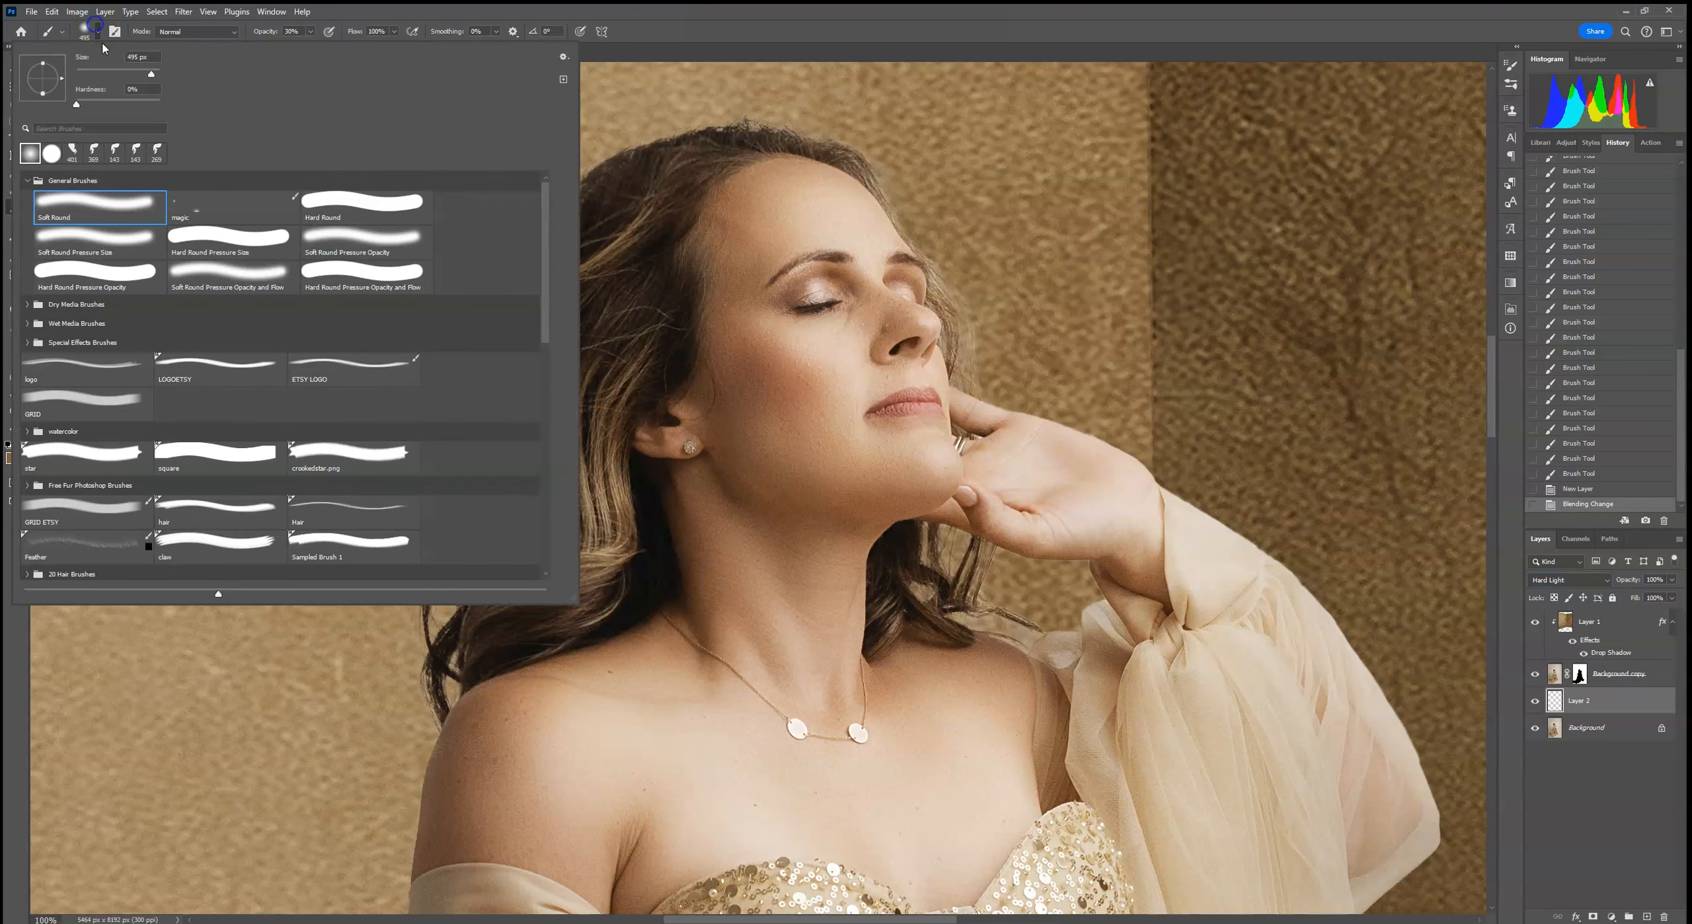
{"action": "left_click", "coordinate": [311, 32]}
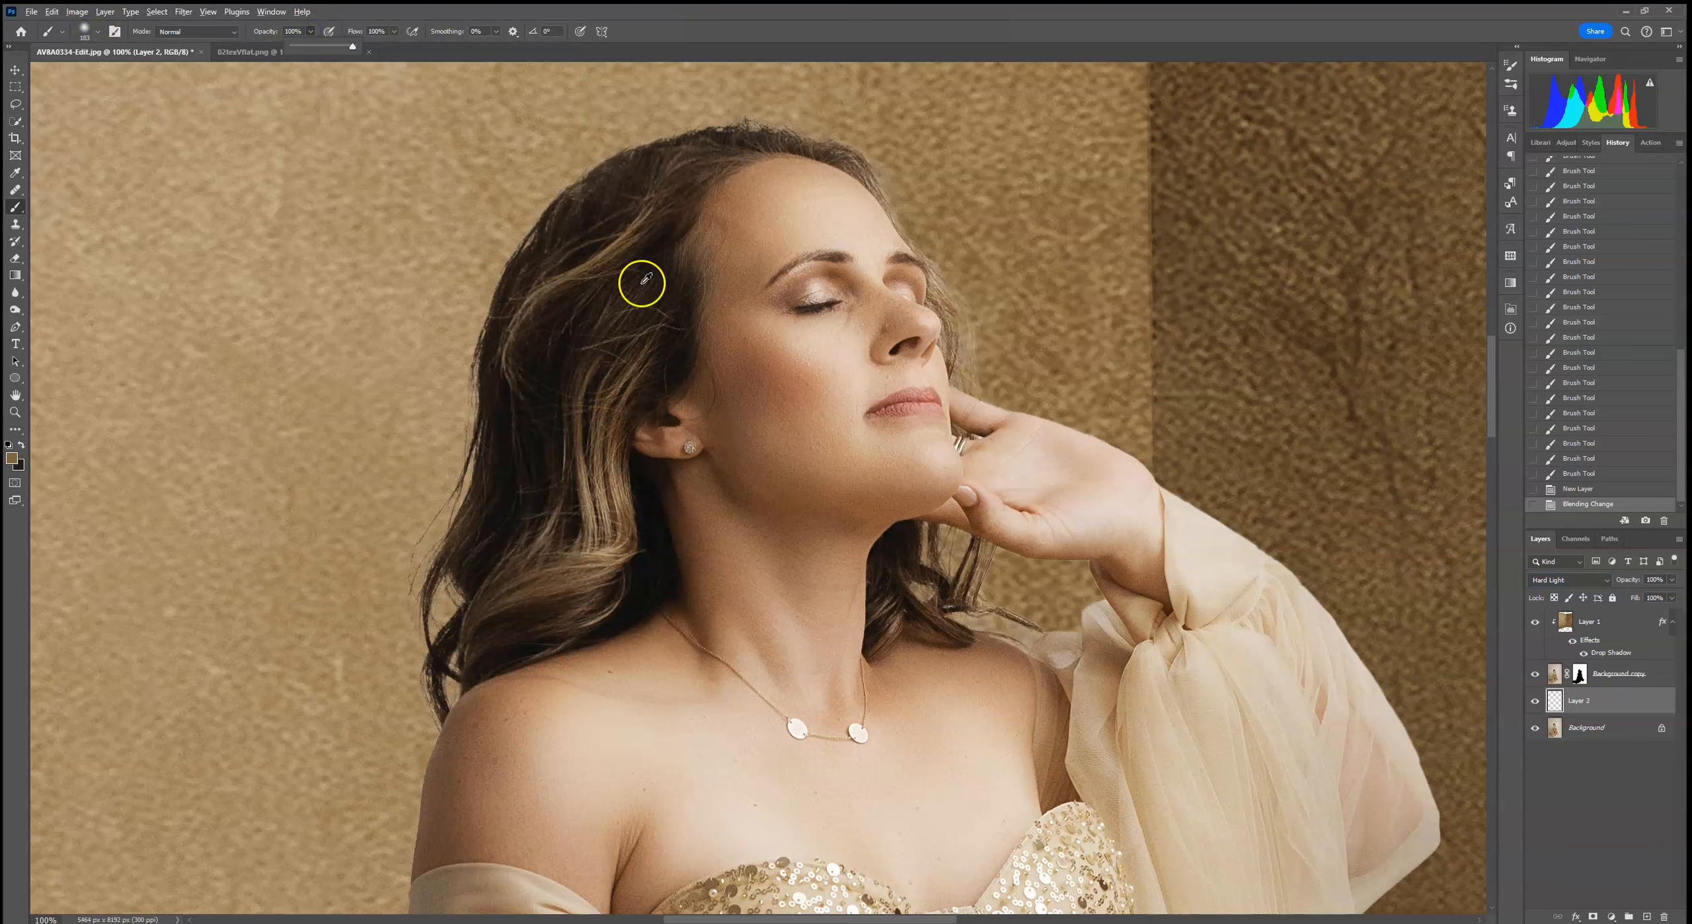
{"action": "left_click", "coordinate": [693, 172], "text": "alt"}
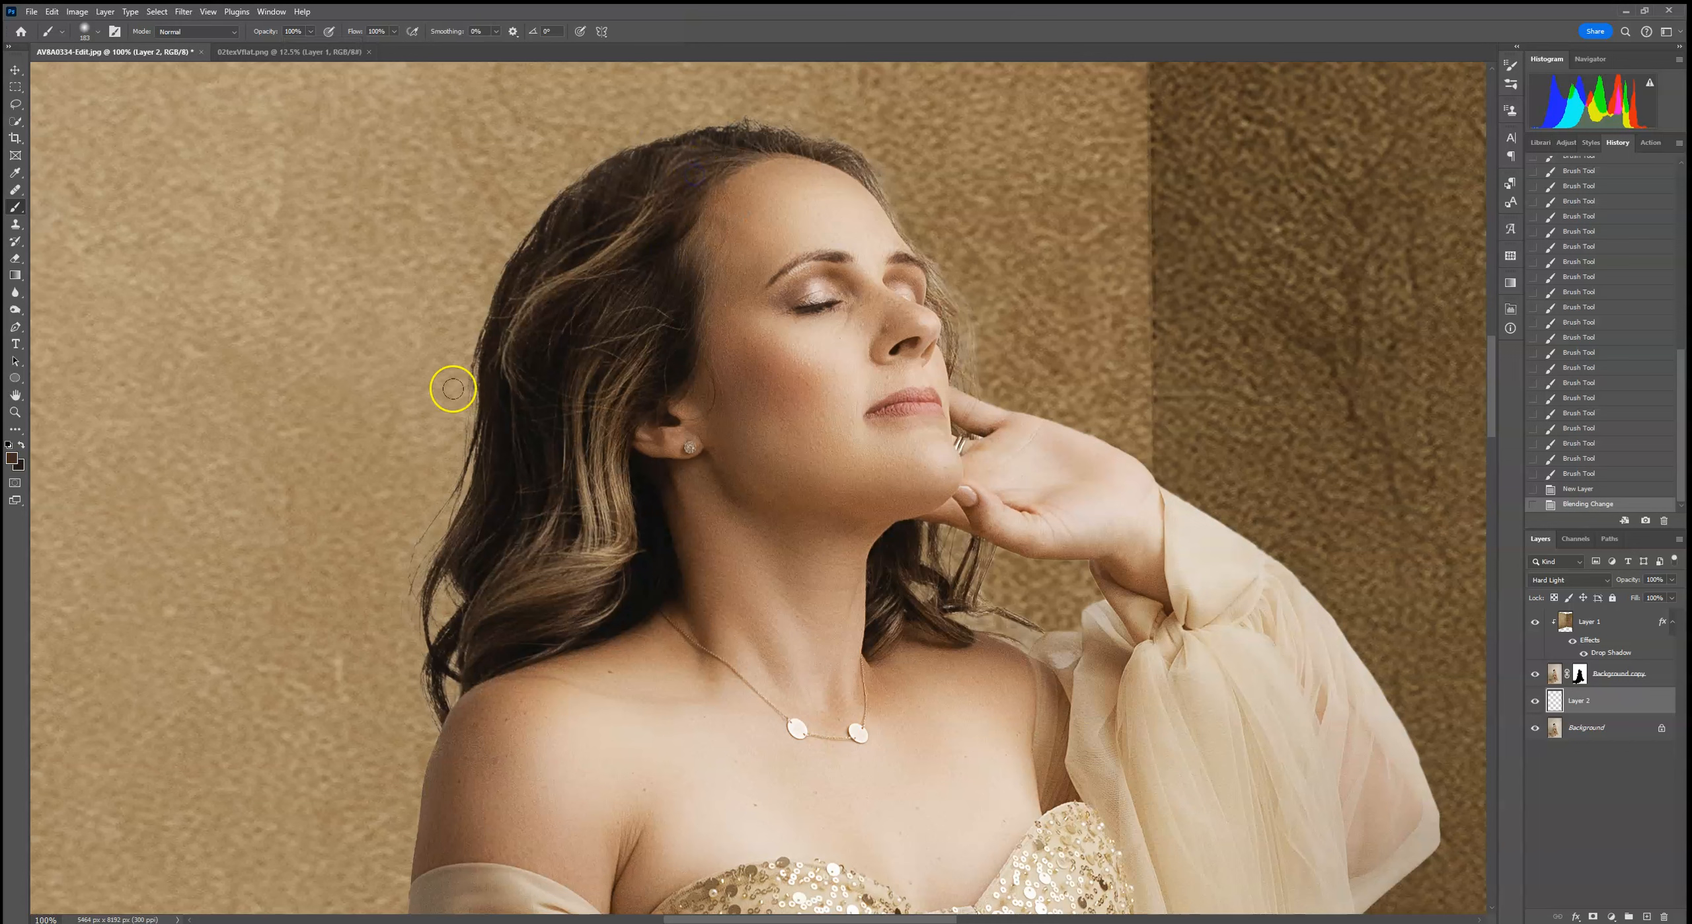
{"action": "left_click", "coordinate": [402, 673]}
{"action": "left_click", "coordinate": [97, 31]}
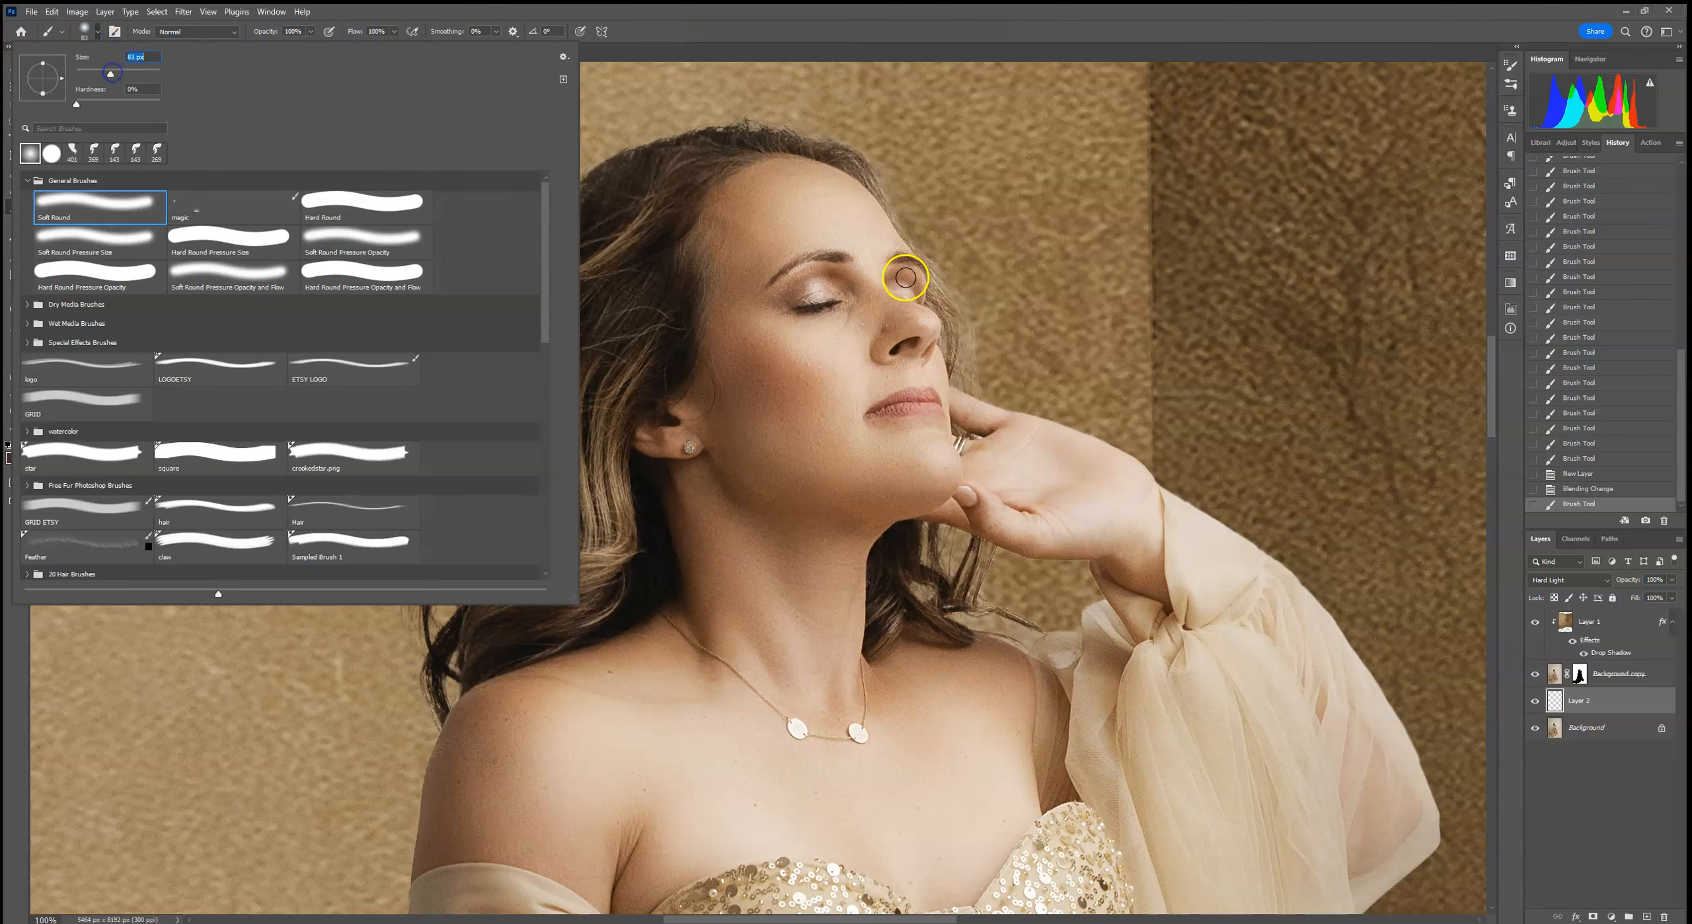
{"action": "left_click", "coordinate": [906, 278]}
{"action": "left_click", "coordinate": [967, 283]}
Paint the hair colour with a smaller soft brush along the forehead hairline, the strands below the hand and the left hair edge
{"action": "left_click", "coordinate": [97, 31]}
{"action": "left_click_drag", "start_coordinate": [101, 69], "coordinate": [96, 71]}
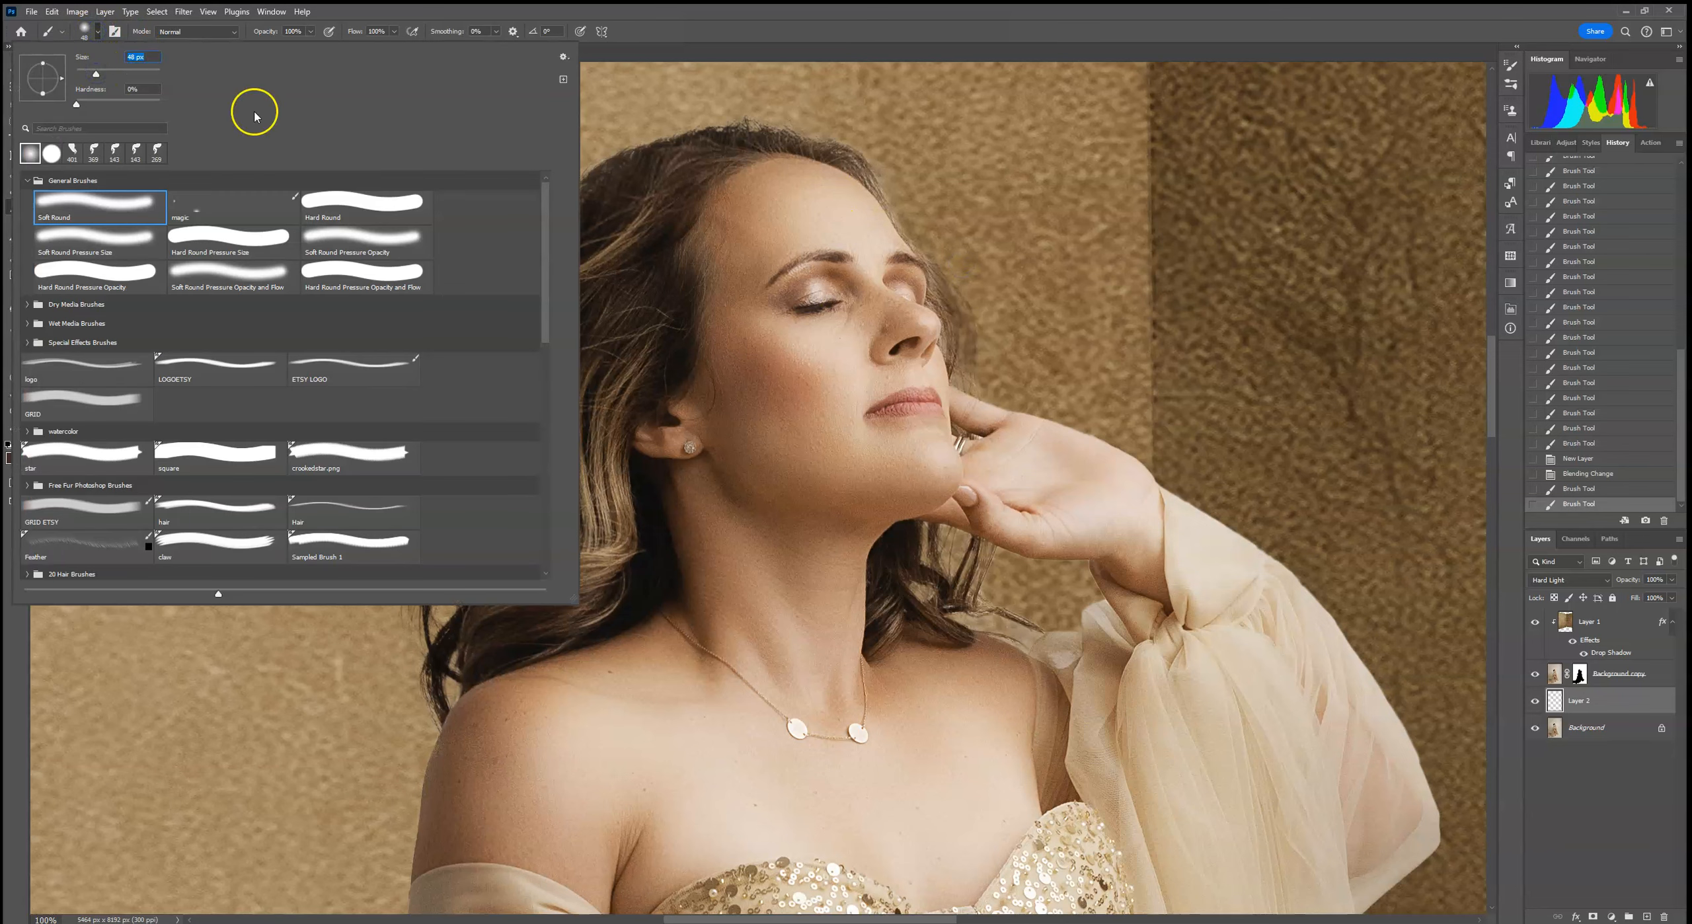
{"action": "left_click_drag", "start_coordinate": [870, 165], "coordinate": [901, 211]}
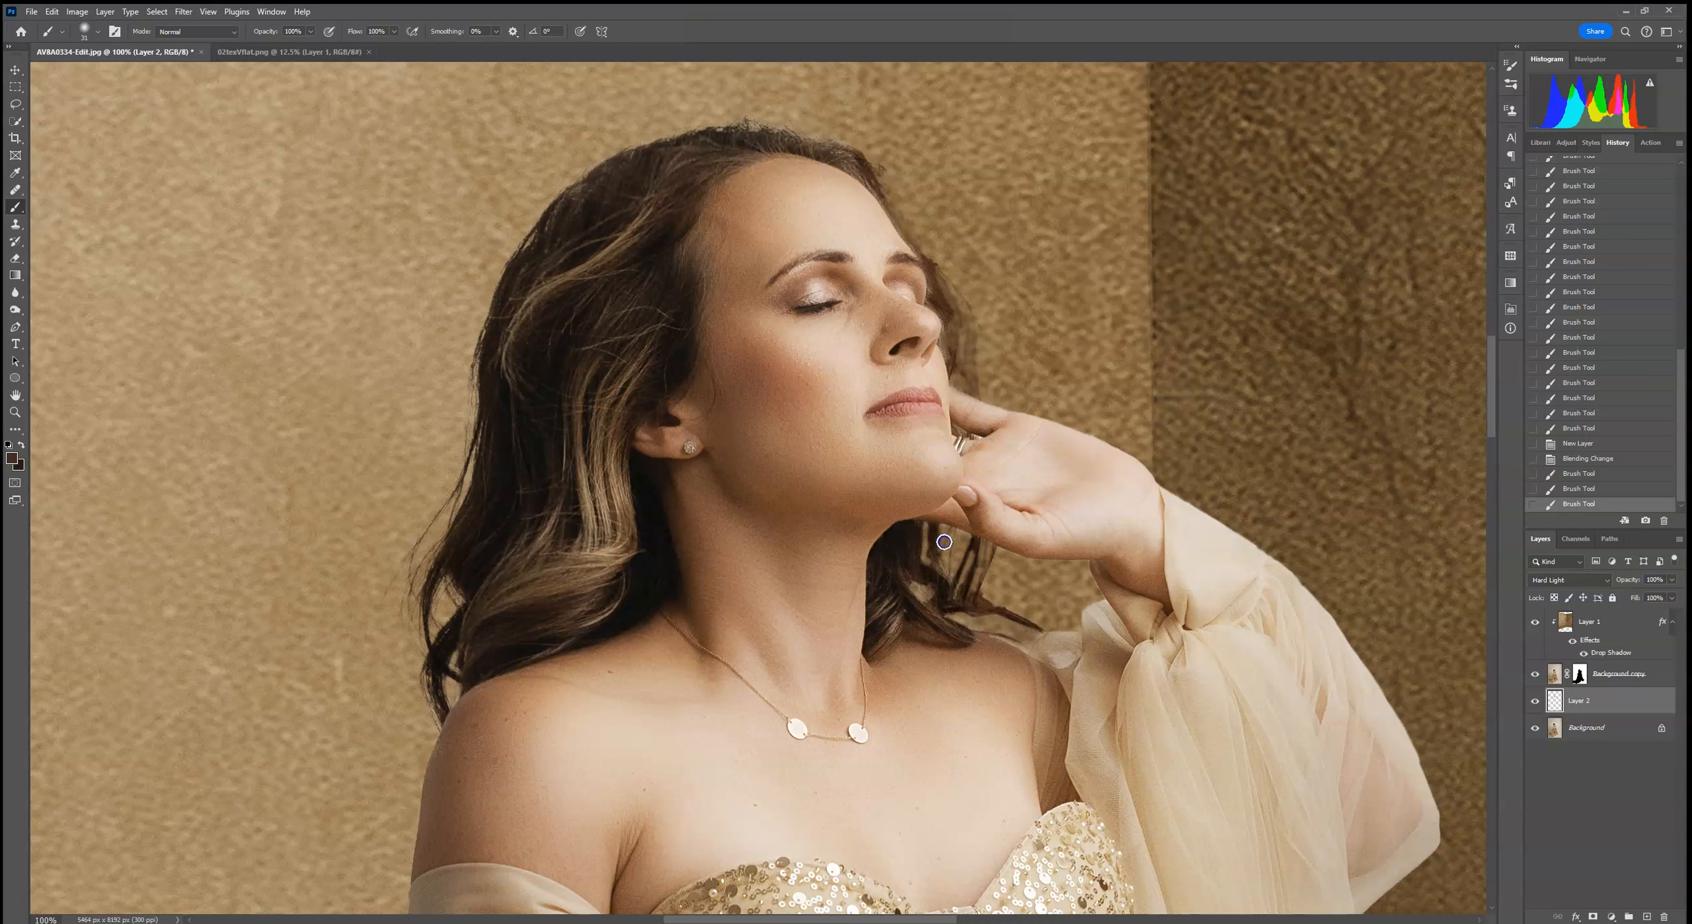
{"action": "left_click_drag", "start_coordinate": [973, 587], "coordinate": [986, 595]}
{"action": "left_click_drag", "start_coordinate": [478, 367], "coordinate": [452, 511]}
Paint the hair colour around the outer left side and crown of the hair with a soft round brush of about 150 px
{"action": "left_click", "coordinate": [99, 33]}
{"action": "left_click", "coordinate": [125, 70]}
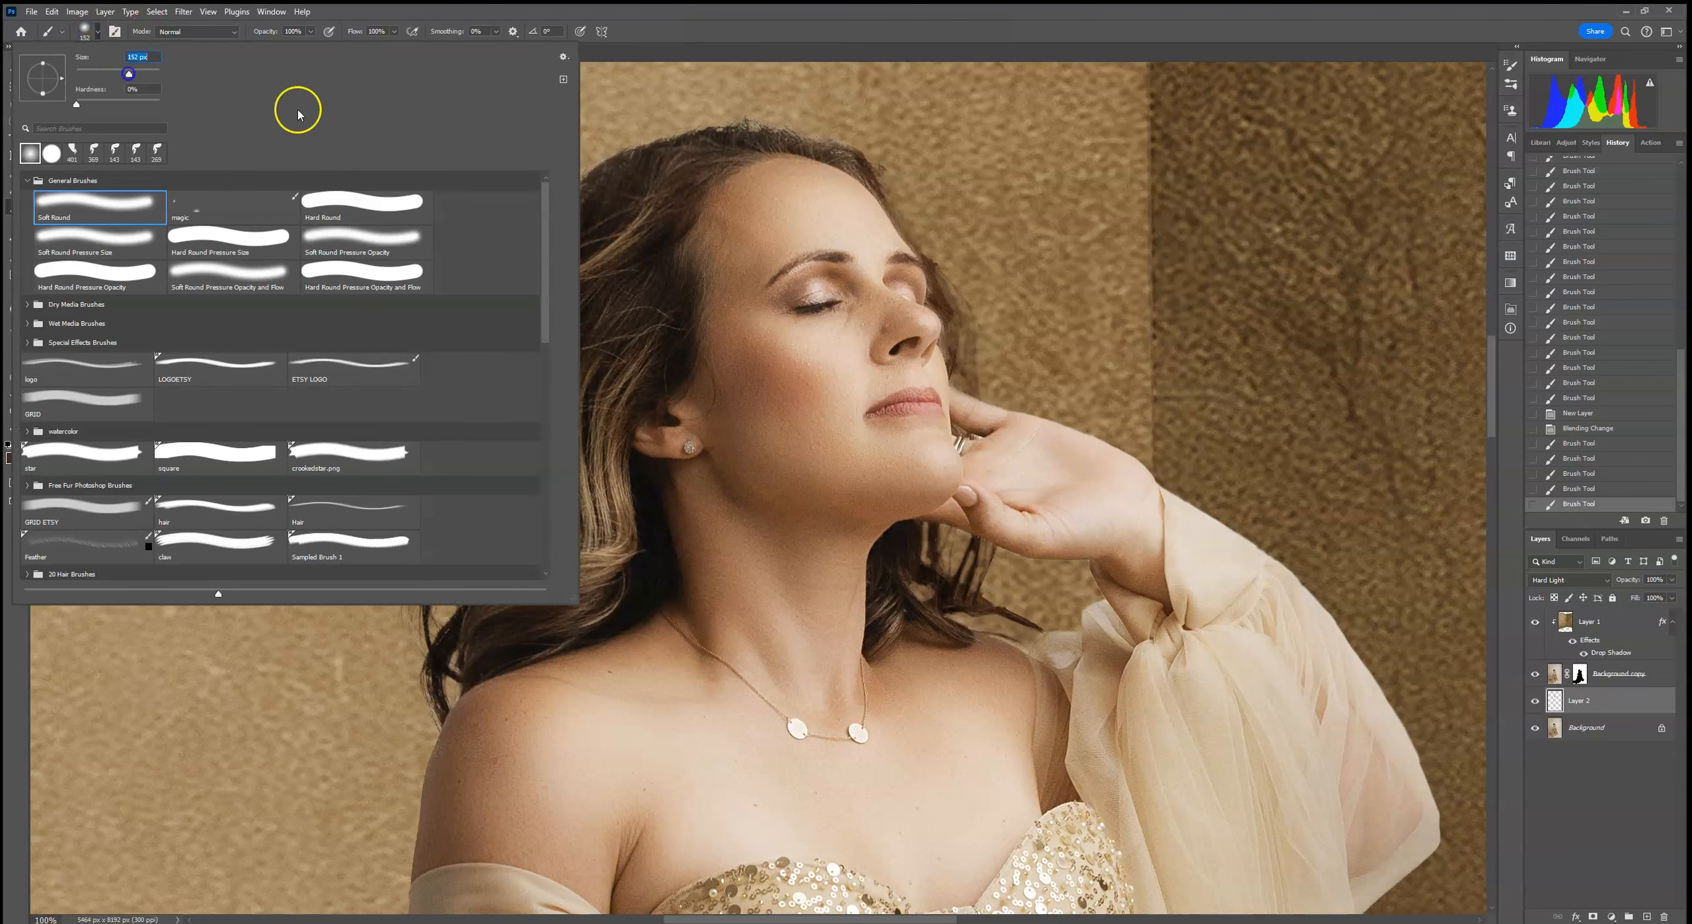
{"action": "left_click", "coordinate": [616, 144]}
{"action": "mouse_move", "coordinate": [625, 147]}
{"action": "left_mouse_down"}
{"action": "mouse_move", "coordinate": [561, 189]}
{"action": "mouse_move", "coordinate": [495, 291]}
{"action": "mouse_move", "coordinate": [398, 567]}
{"action": "left_mouse_up"}
{"action": "left_click_drag", "start_coordinate": [414, 512], "coordinate": [399, 612]}
{"action": "left_click_drag", "start_coordinate": [406, 683], "coordinate": [437, 670]}
{"action": "mouse_move", "coordinate": [639, 141]}
{"action": "left_mouse_down"}
{"action": "mouse_move", "coordinate": [729, 103]}
{"action": "mouse_move", "coordinate": [882, 116]}
{"action": "left_mouse_up"}
Lower the painted hair layer's opacity to about 75% and add a layer mask to it
{"action": "left_click", "coordinate": [1672, 580]}
{"action": "left_click_drag", "start_coordinate": [1662, 596], "coordinate": [1660, 595]}
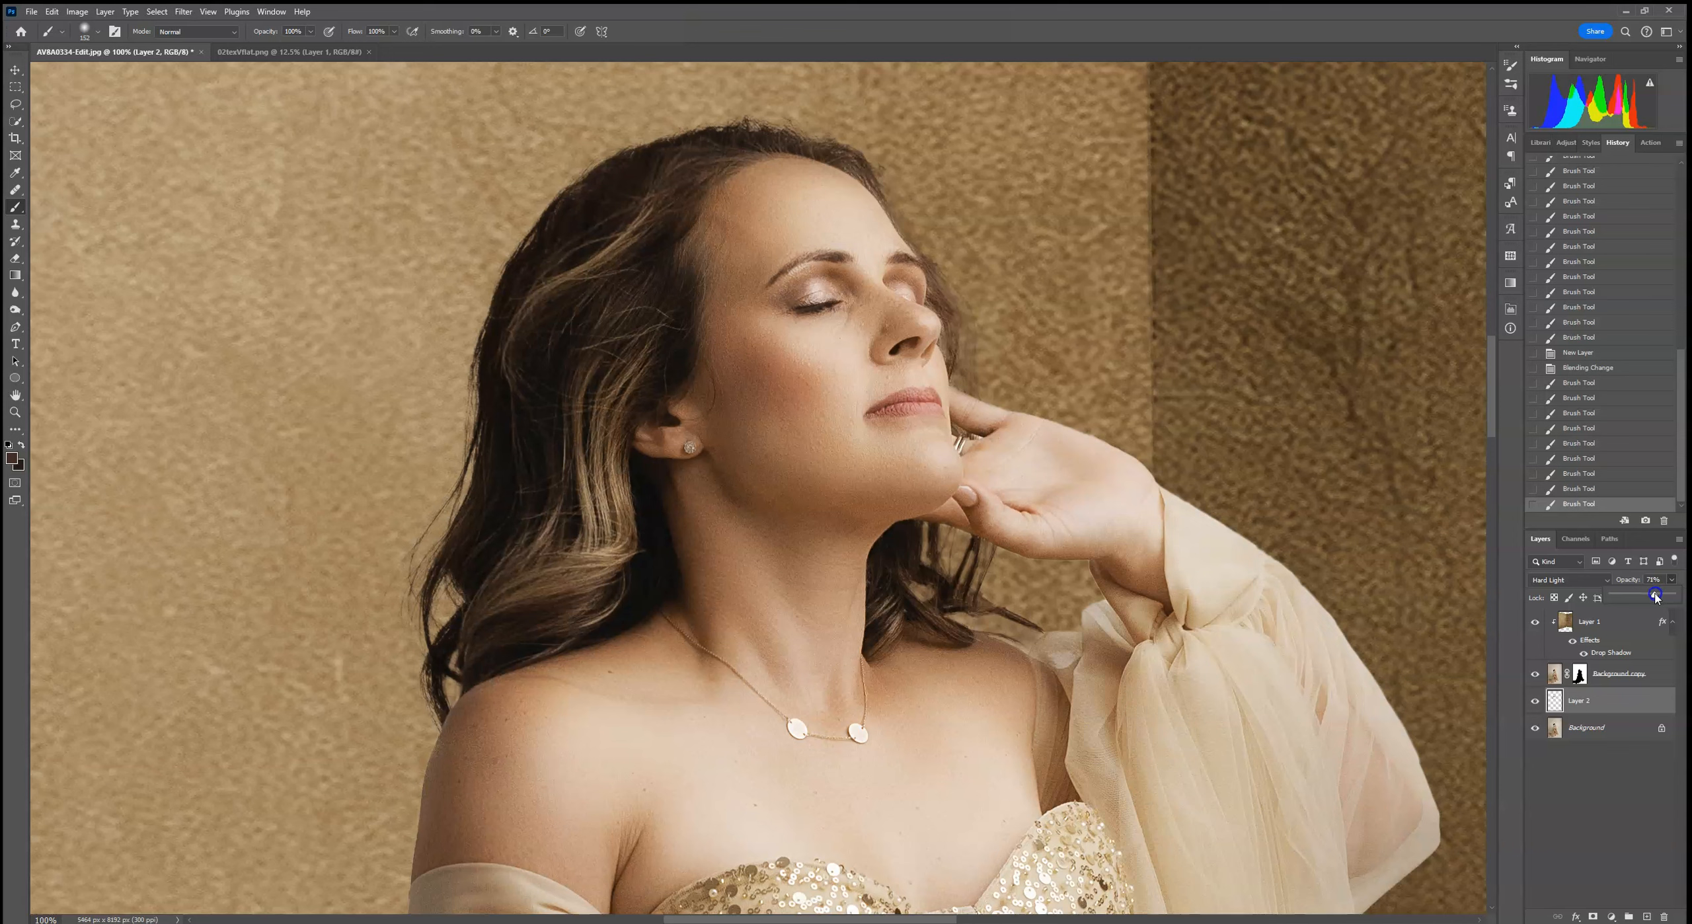
{"action": "left_click", "coordinate": [1594, 917]}
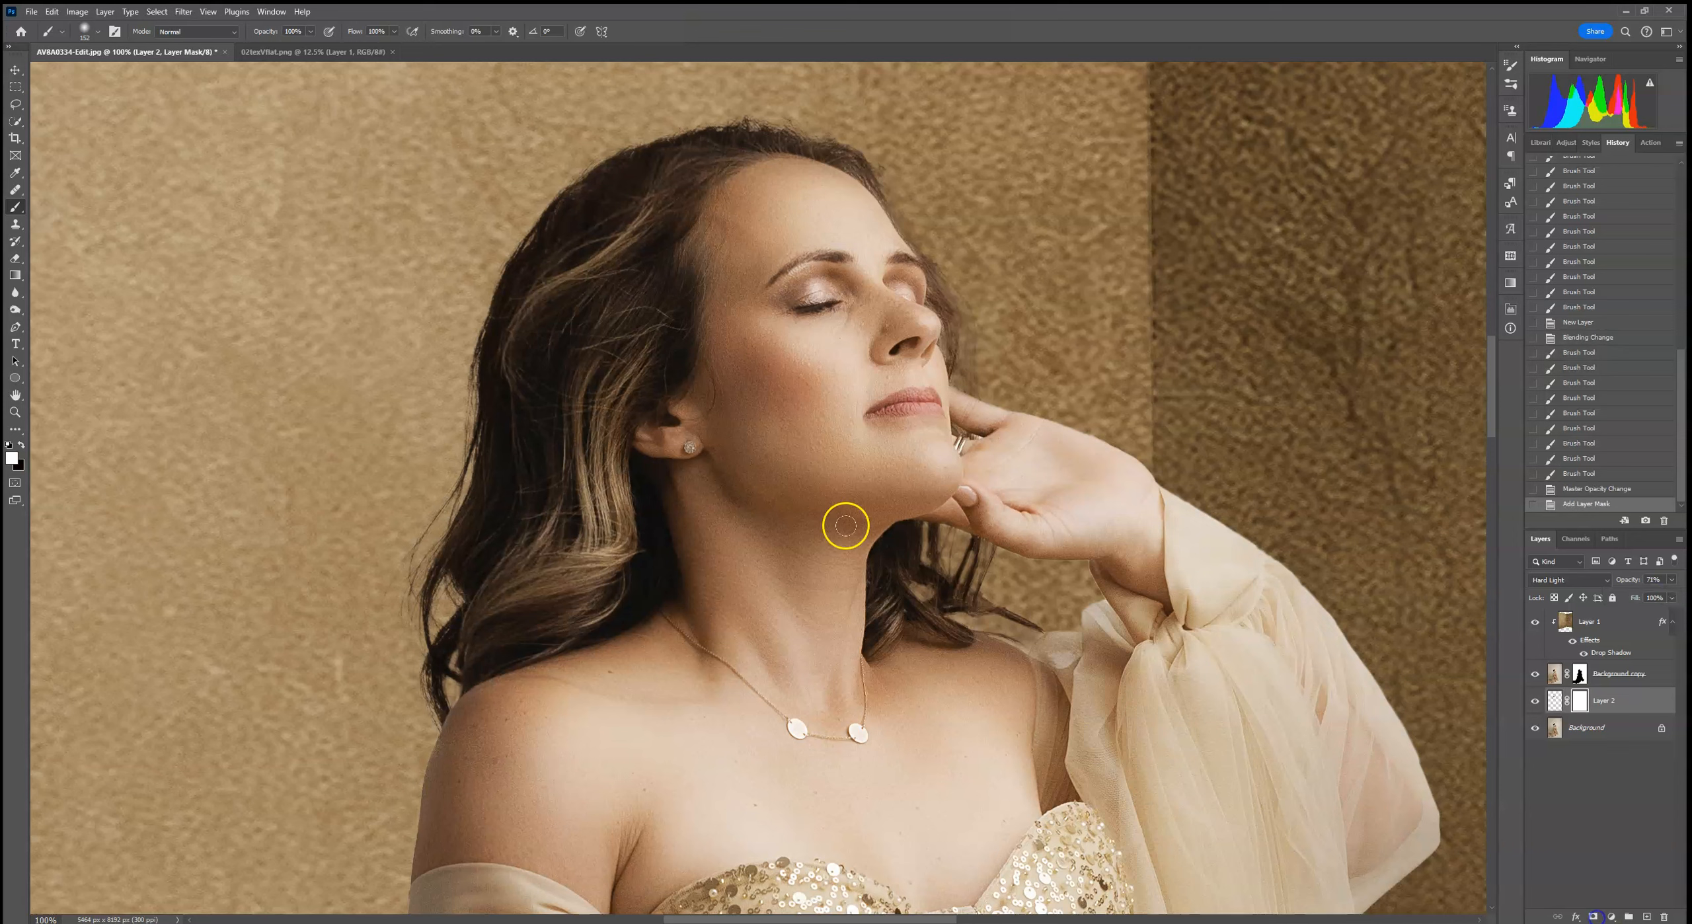
Paint black on the hair layer's mask with a small soft brush over the shoulder, forehead, face edge and fingers
{"action": "left_click", "coordinate": [98, 31]}
{"action": "left_click_drag", "start_coordinate": [102, 59], "coordinate": [91, 64]}
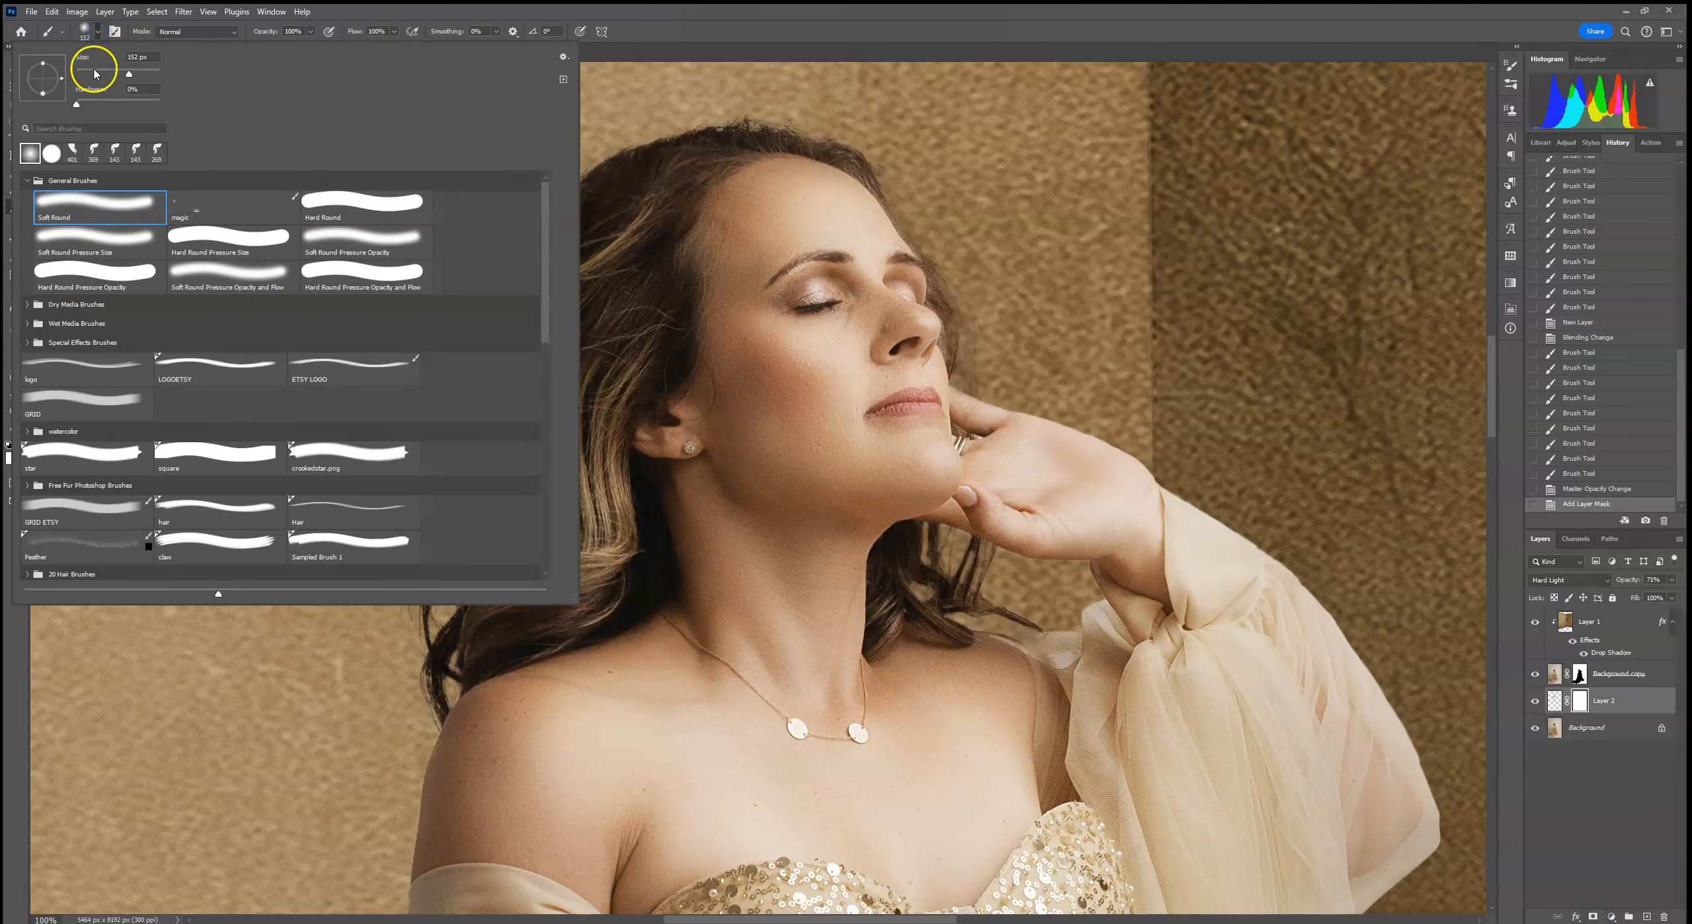
{"action": "left_click", "coordinate": [312, 31]}
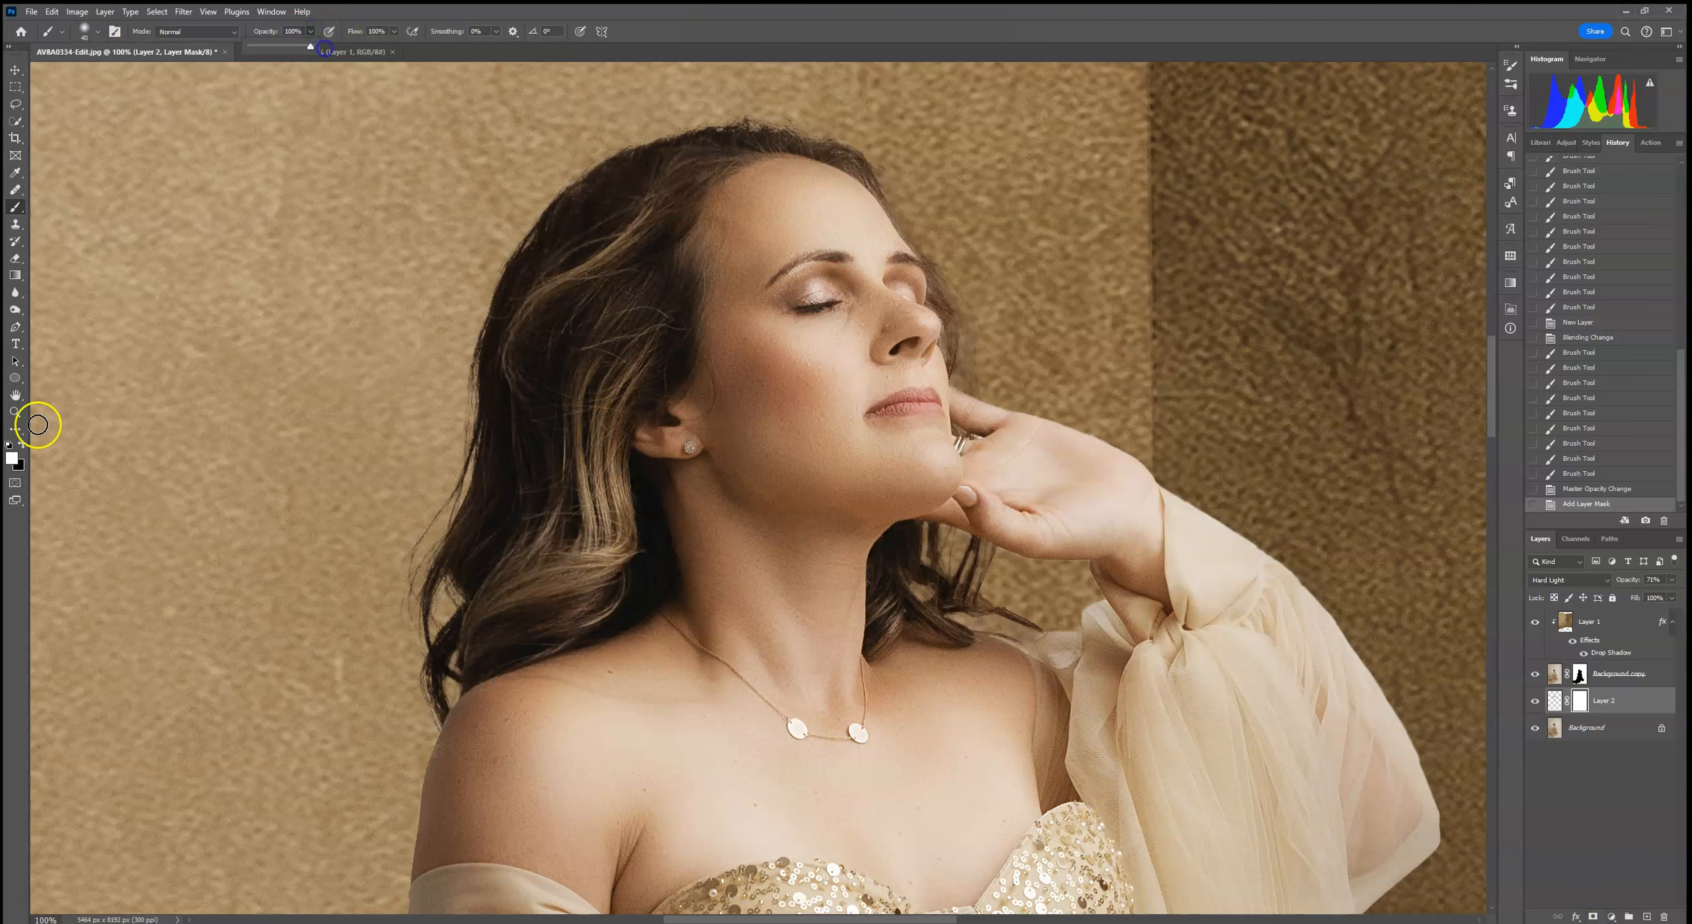
{"action": "left_click", "coordinate": [9, 443]}
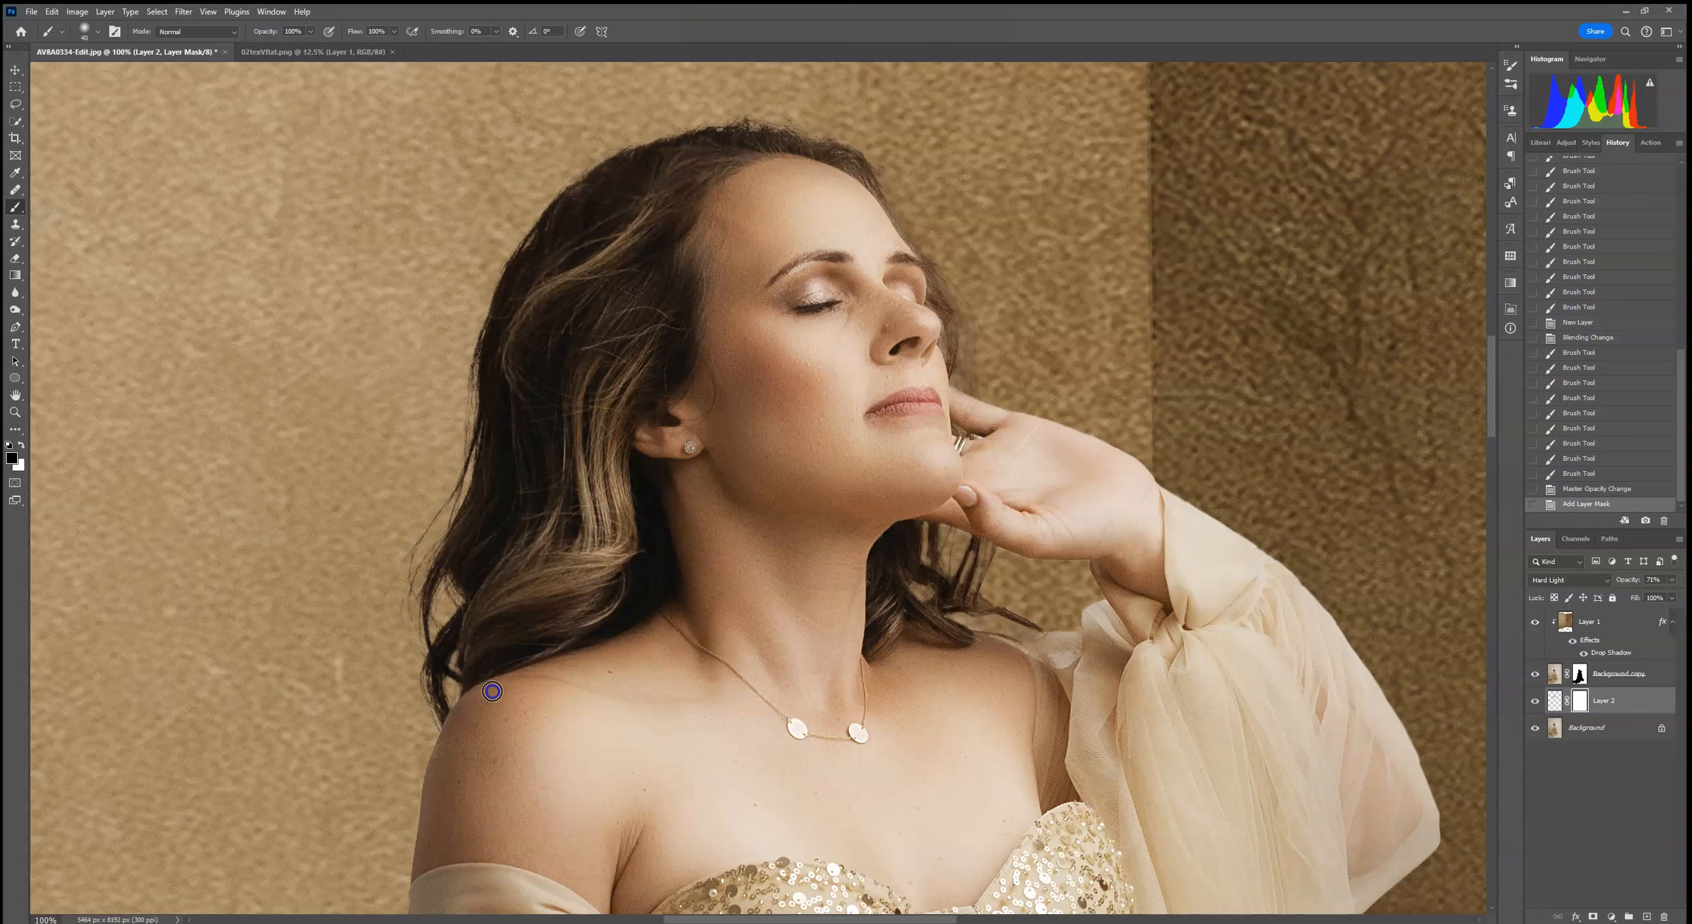
{"action": "left_click_drag", "start_coordinate": [506, 688], "coordinate": [531, 679]}
{"action": "left_click", "coordinate": [750, 186]}
{"action": "left_click", "coordinate": [882, 281]}
{"action": "left_click_drag", "start_coordinate": [904, 316], "coordinate": [936, 382]}
{"action": "left_click", "coordinate": [958, 505]}
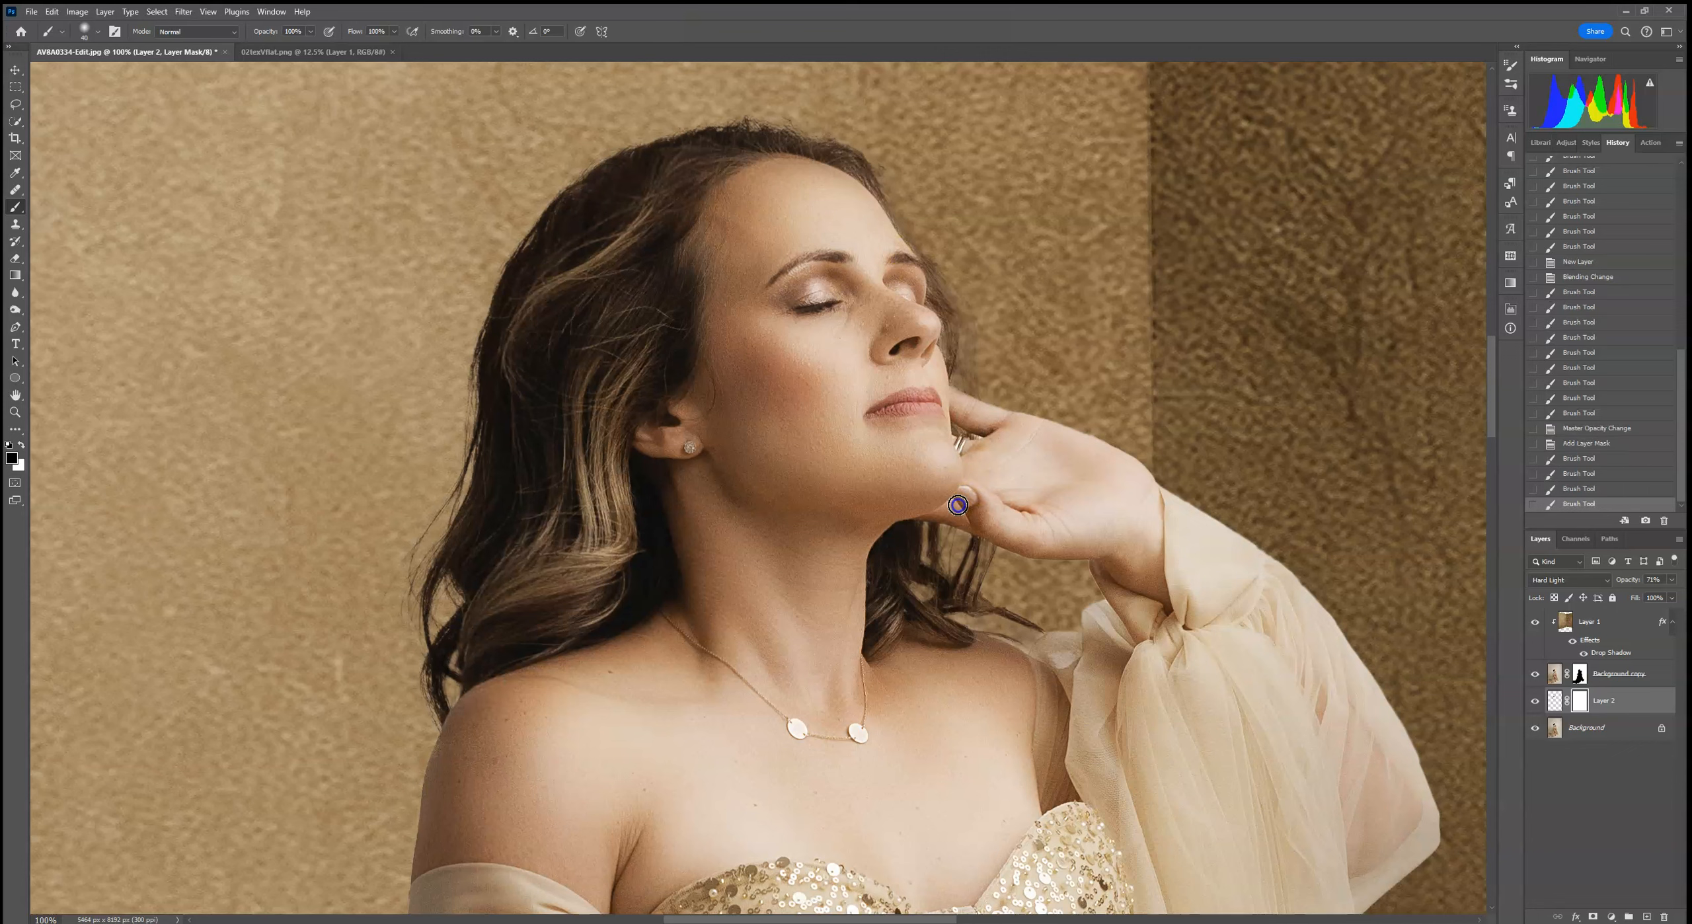
{"action": "left_click_drag", "start_coordinate": [987, 519], "coordinate": [1011, 519]}
{"action": "left_click_drag", "start_coordinate": [949, 400], "coordinate": [970, 412]}
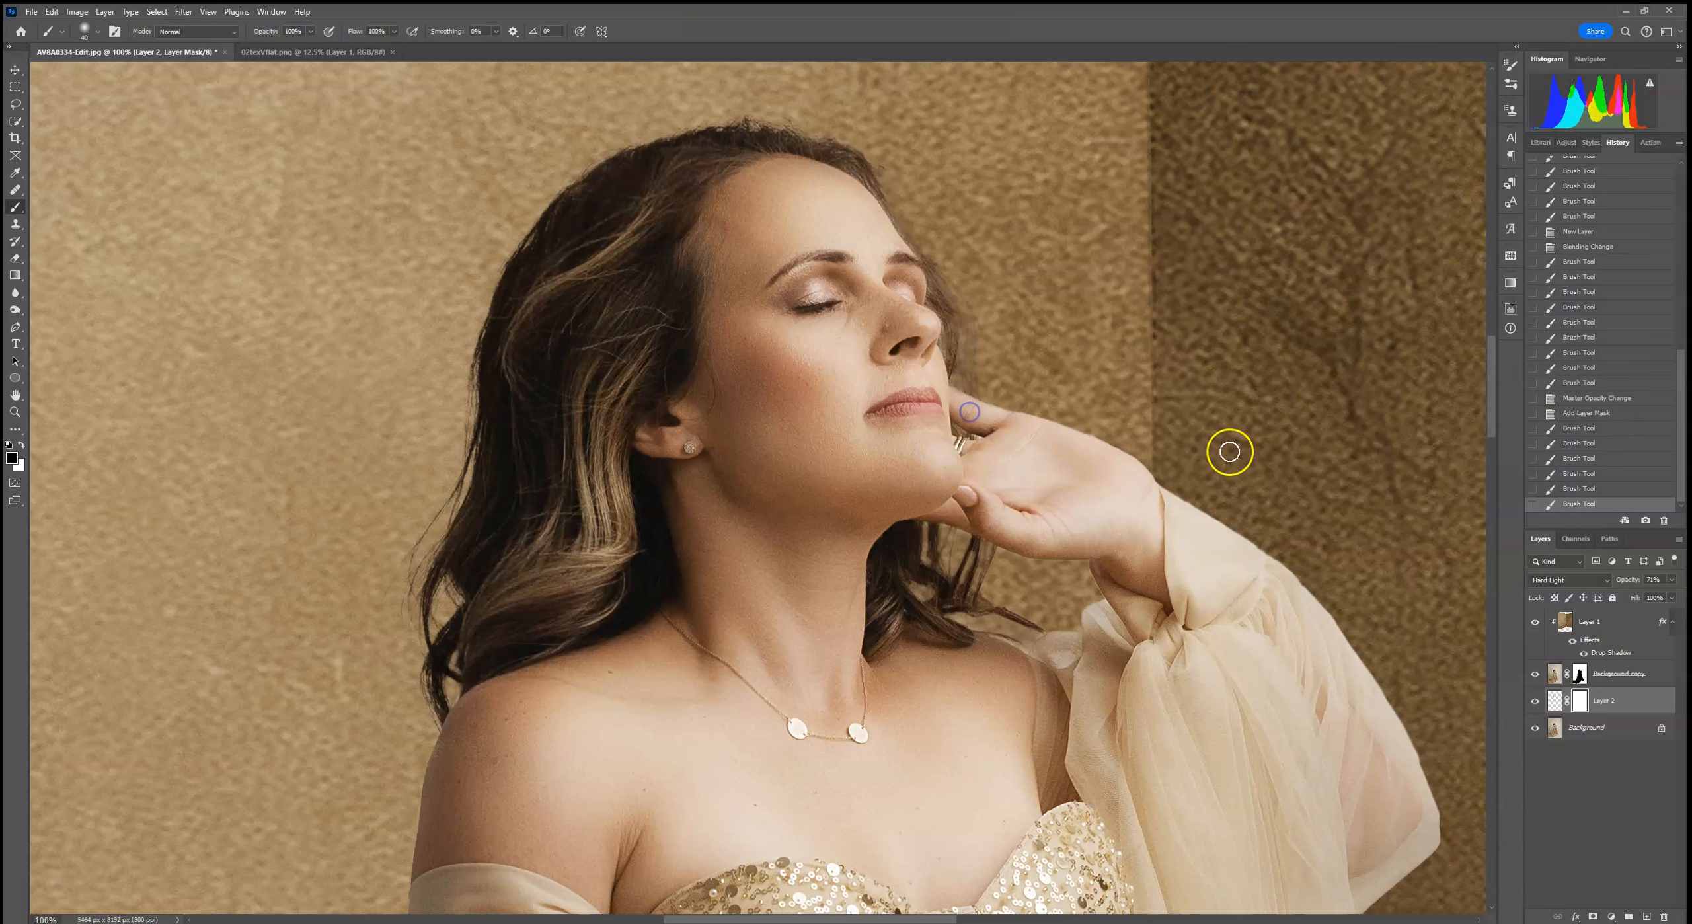
Compare the hair with and without the painted hair layer, leaving it visible, and view the whole portrait
{"action": "left_click", "coordinate": [1535, 701]}
{"action": "left_click", "coordinate": [1535, 701]}
{"action": "left_click", "coordinate": [1536, 701]}
{"action": "left_click", "coordinate": [1536, 701]}
{"action": "left_click", "coordinate": [1535, 701]}
{"action": "key", "text": "ctrl+0"}
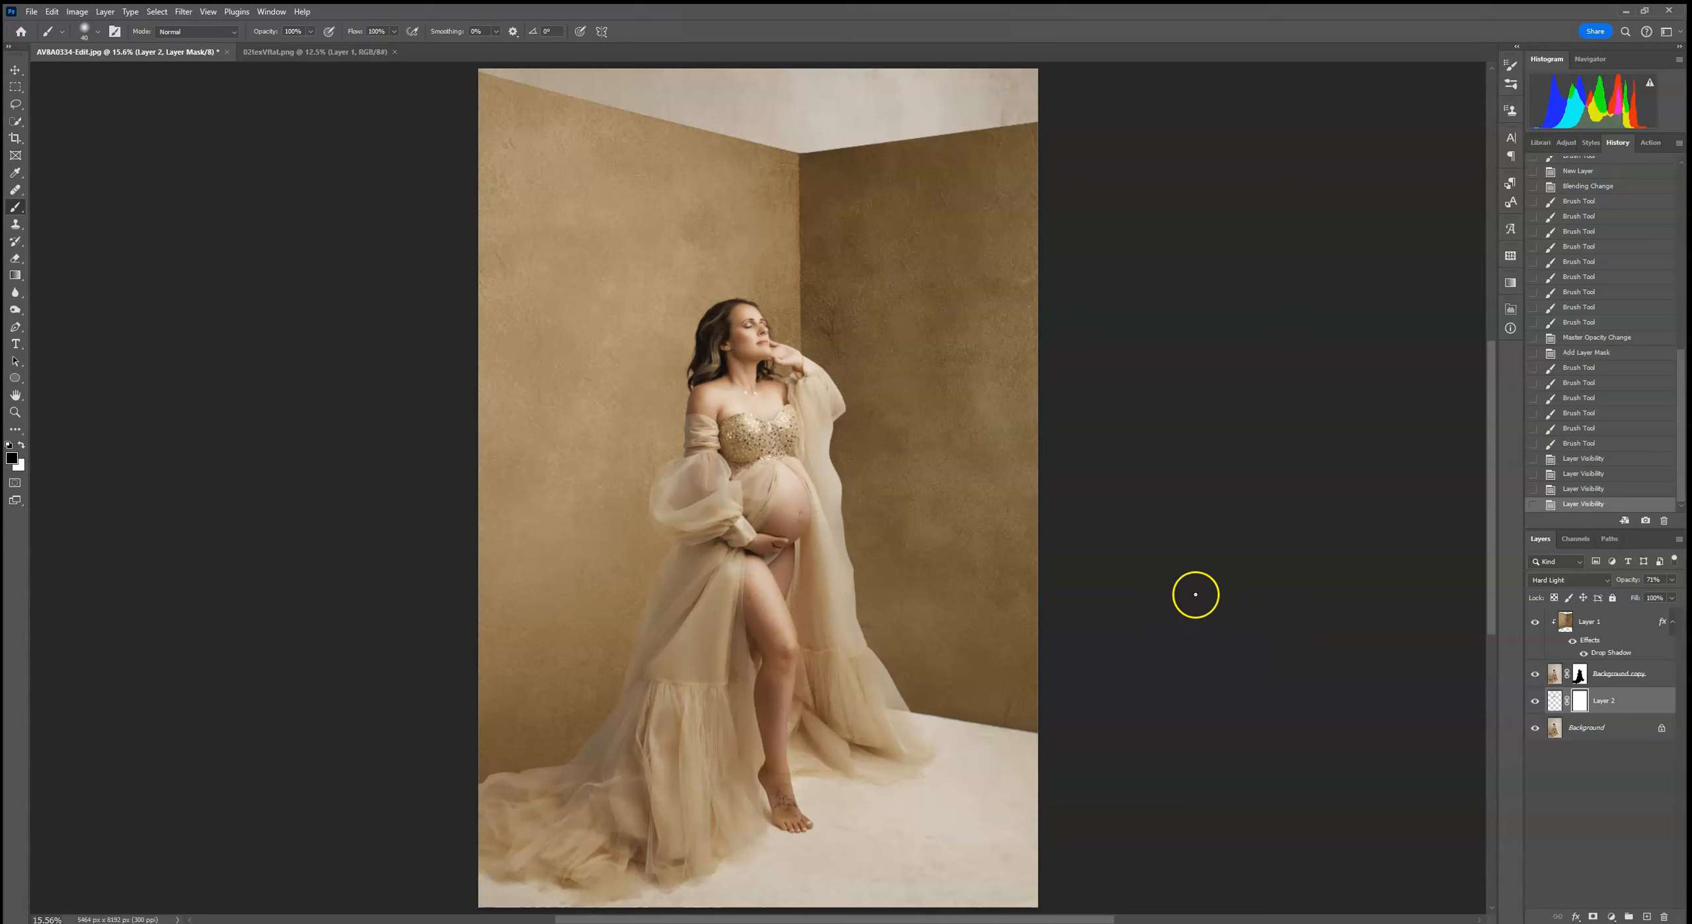
Apply a Gaussian Blur with a 2-pixel radius to the brown backdrop on Layer 1, checking the preview across the wall
{"action": "key", "text": "ctrl+plus"}
{"action": "key", "text": "ctrl+plus"}
{"action": "key", "text": "ctrl+plus"}
{"action": "key", "text": "ctrl+plus"}
{"action": "left_click_drag", "start_coordinate": [1171, 567], "coordinate": [861, 140]}
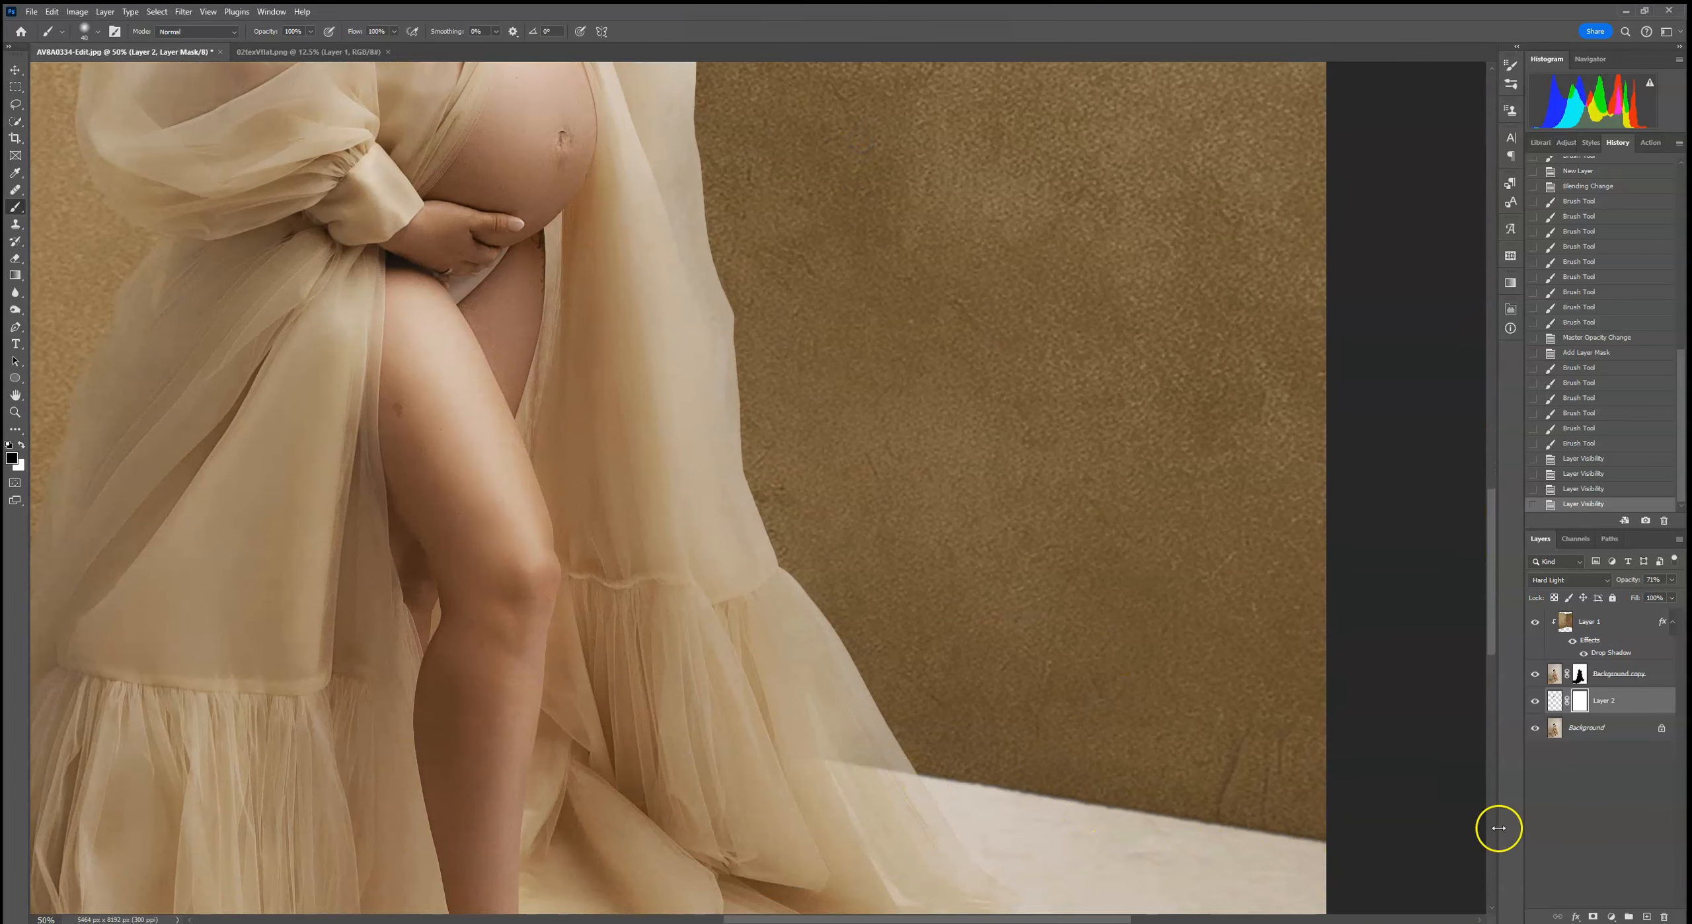
{"action": "left_click", "coordinate": [1629, 626]}
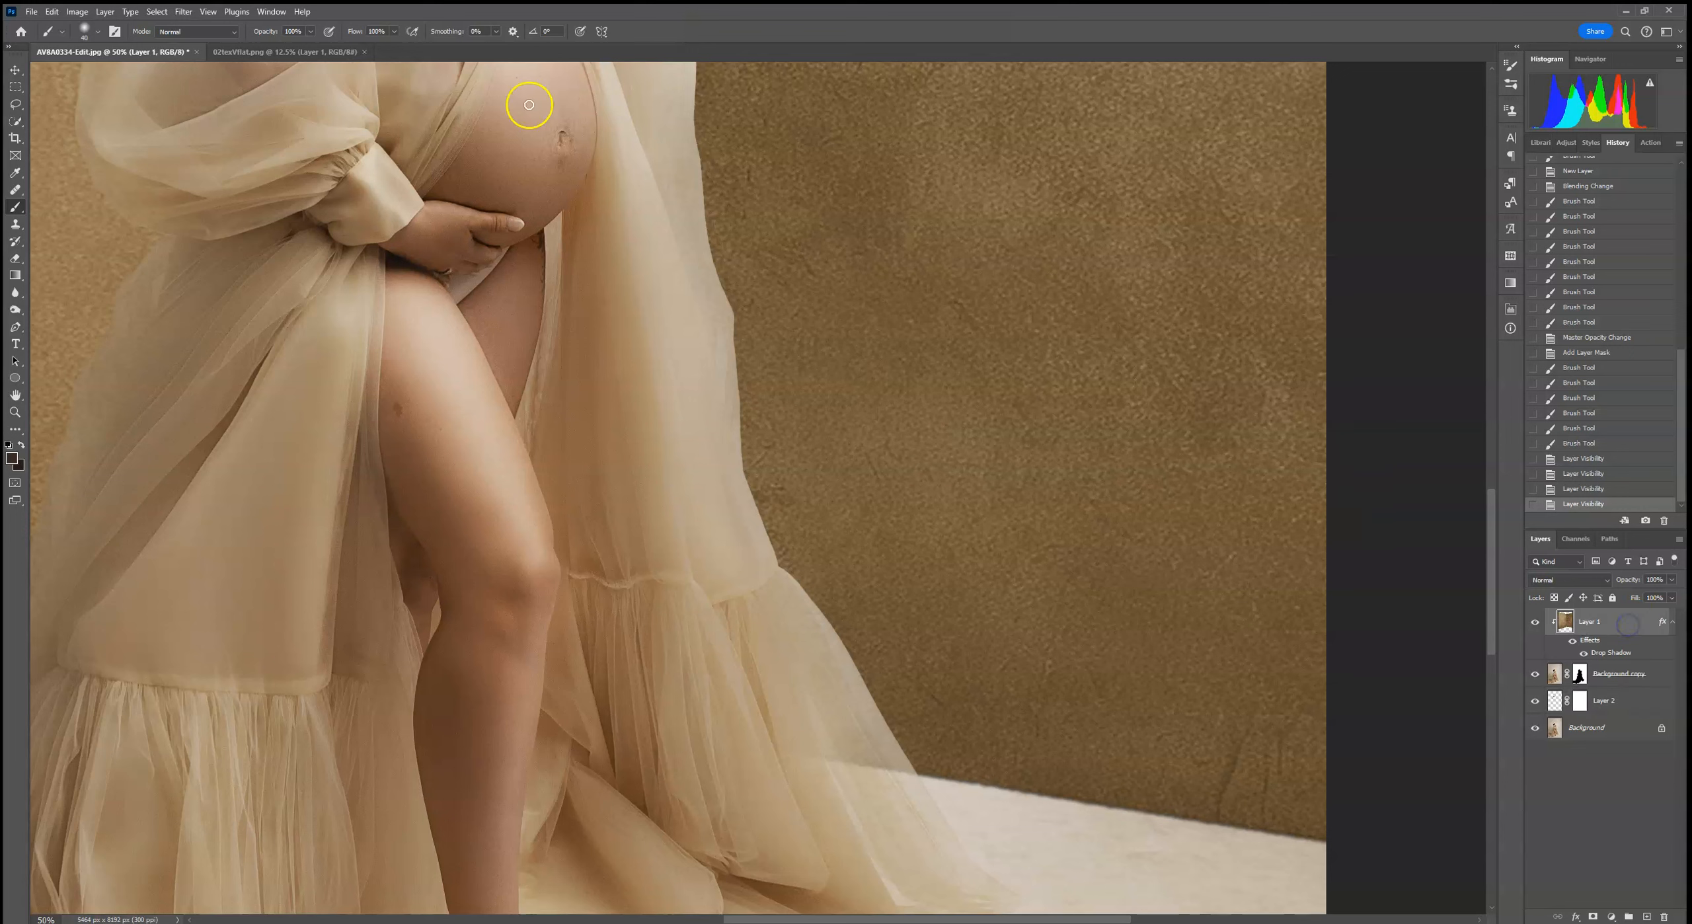
{"action": "left_click", "coordinate": [181, 14]}
{"action": "mouse_move", "coordinate": [232, 193]}
{"action": "left_click", "coordinate": [377, 242]}
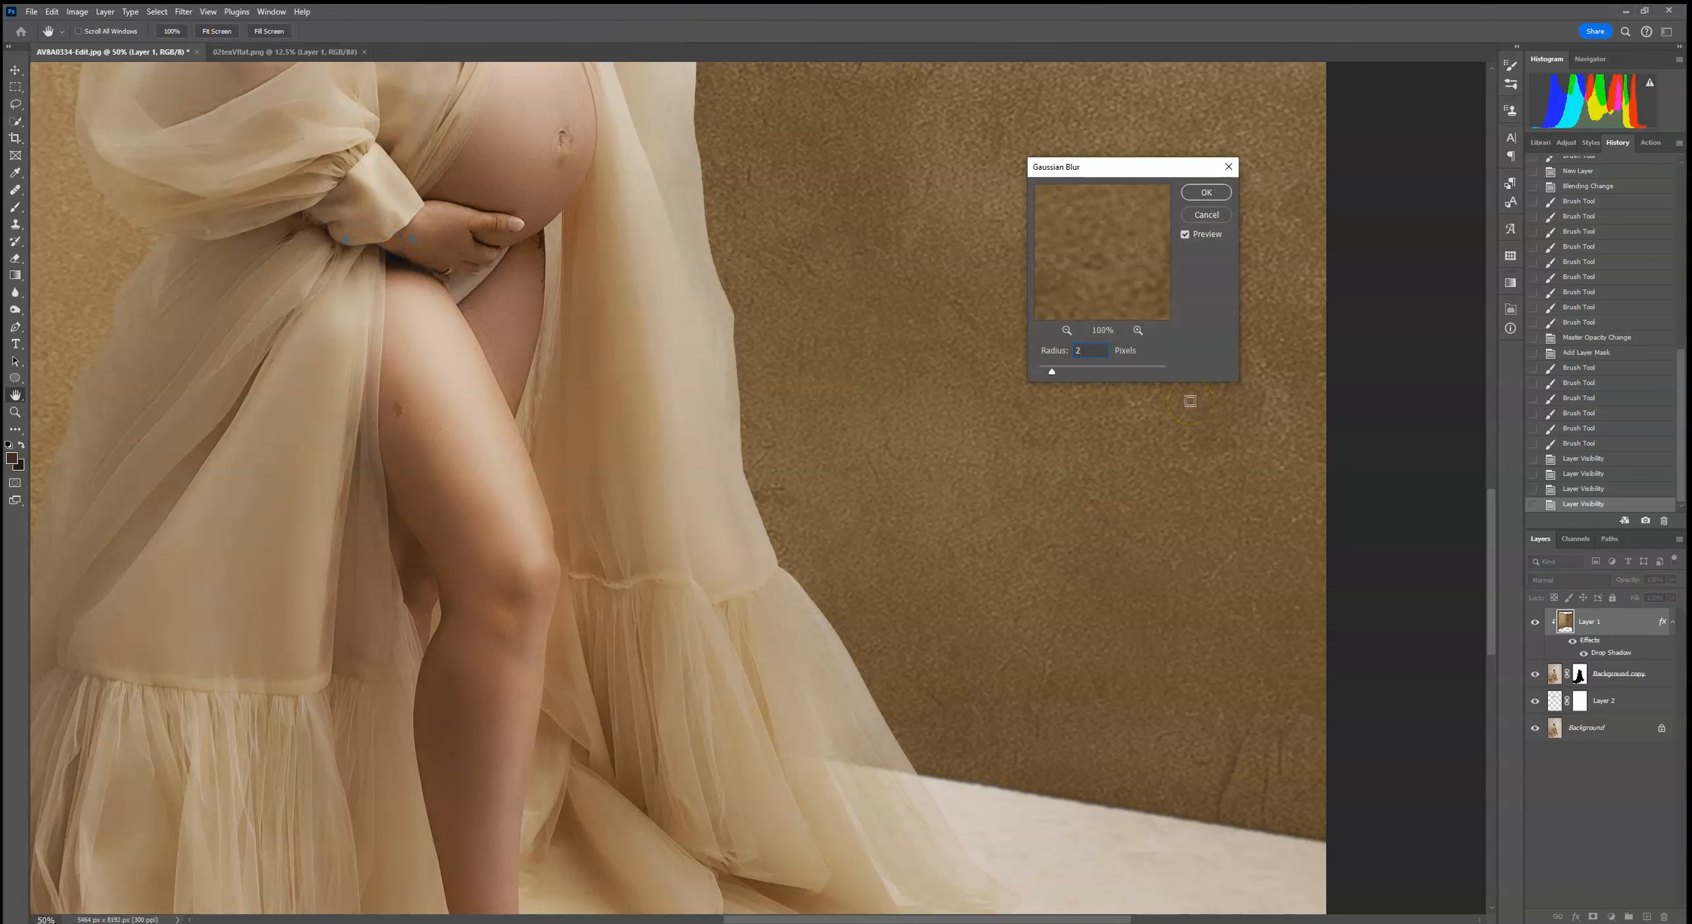
{"action": "left_click_drag", "start_coordinate": [573, 340], "coordinate": [975, 303]}
{"action": "left_click_drag", "start_coordinate": [720, 681], "coordinate": [846, 641]}
{"action": "left_click_drag", "start_coordinate": [727, 363], "coordinate": [826, 503]}
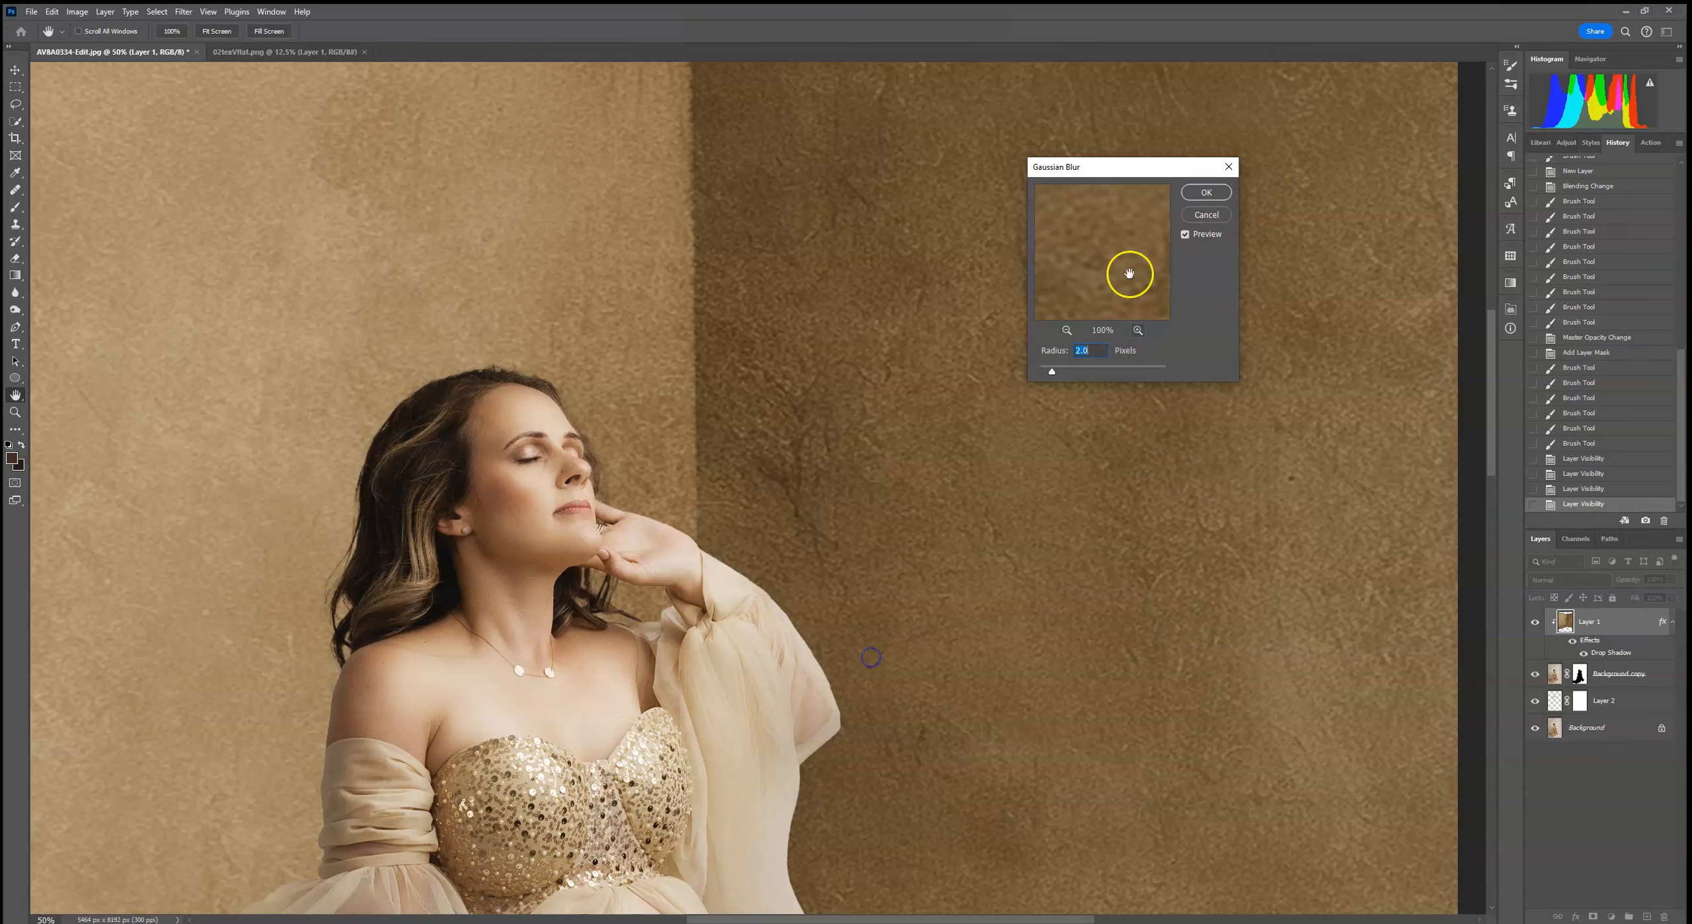
{"action": "left_click", "coordinate": [1206, 192]}
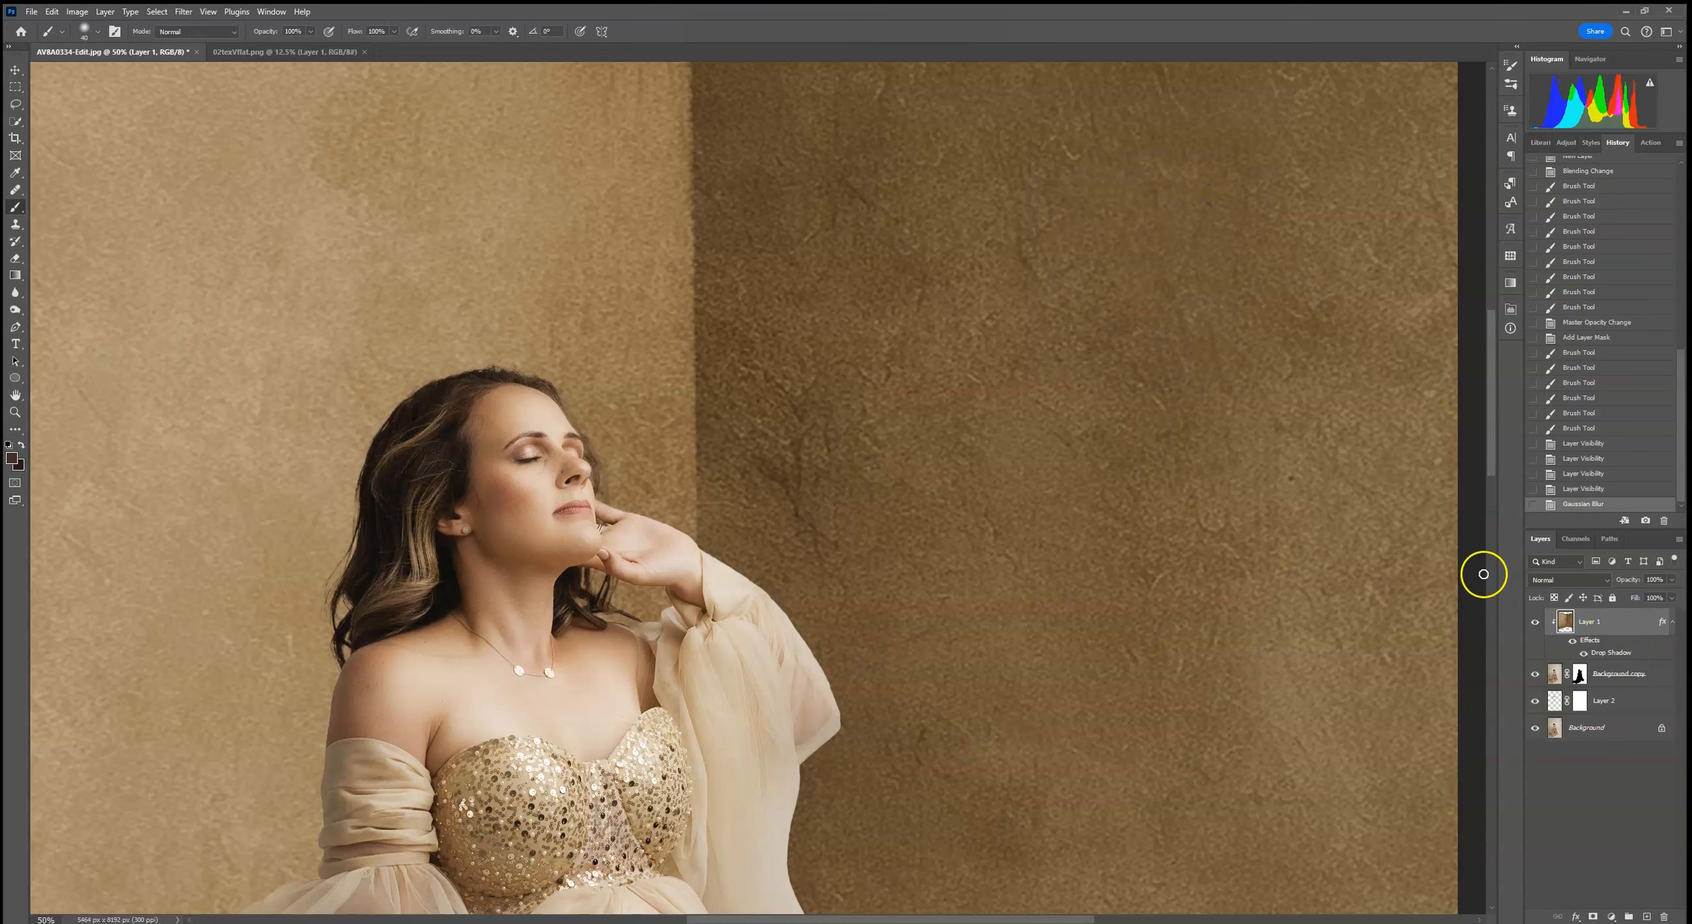
Create a new layer directly above the brown backdrop layer and set its blend mode to Multiply
{"action": "key", "text": "ctrl+0"}
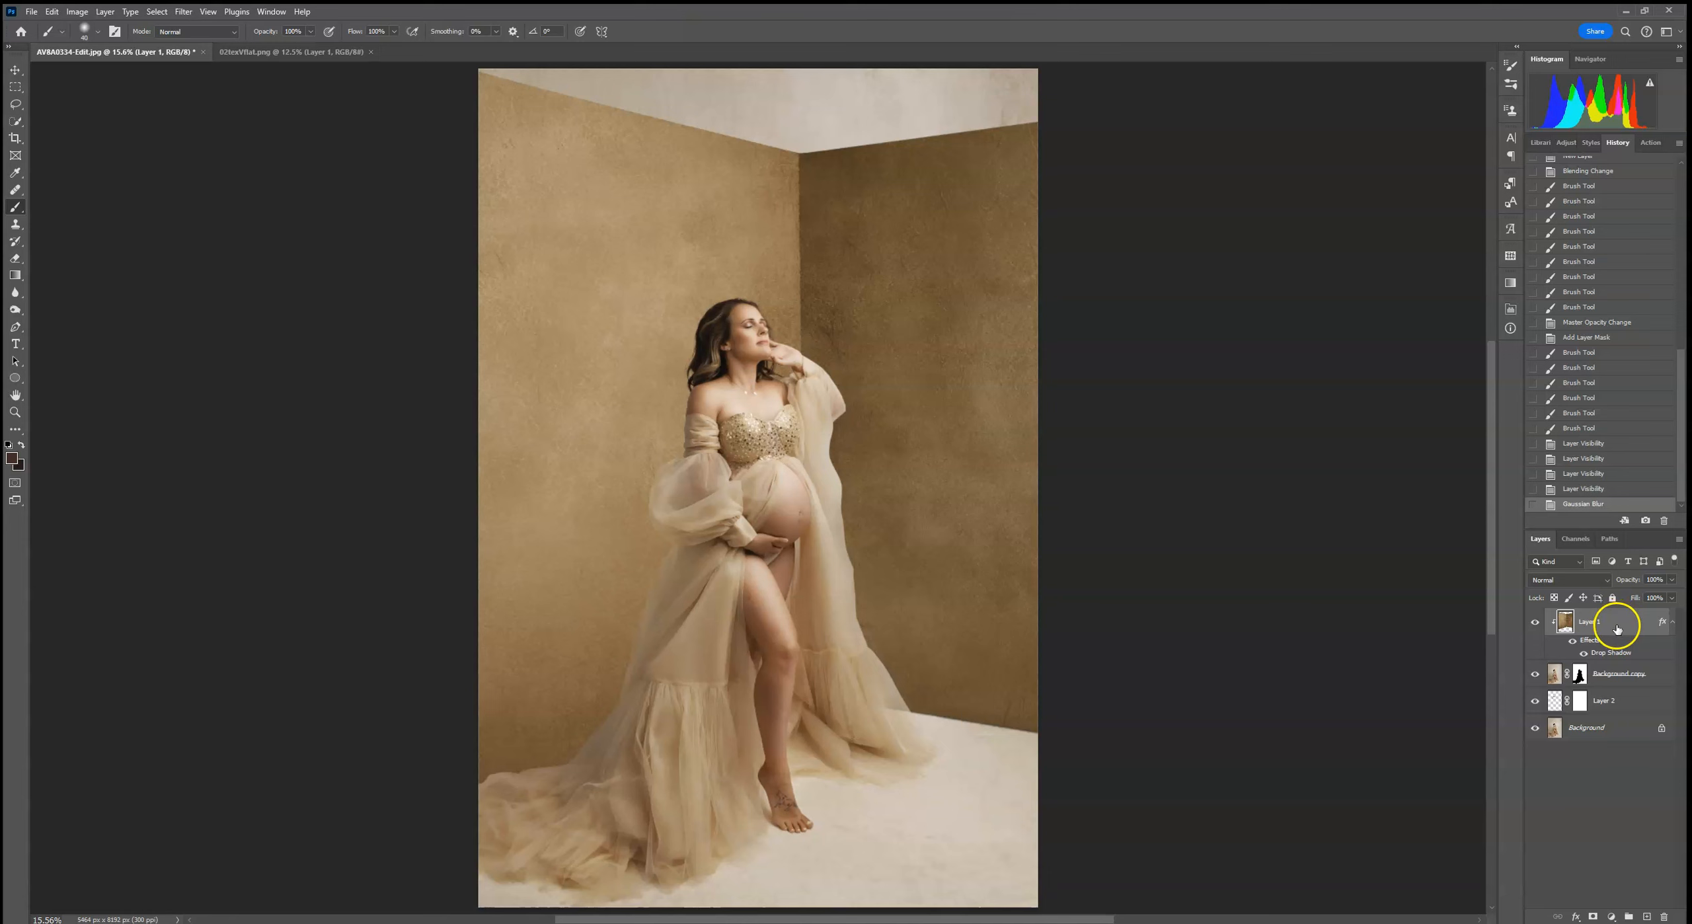
{"action": "left_click", "coordinate": [1646, 918]}
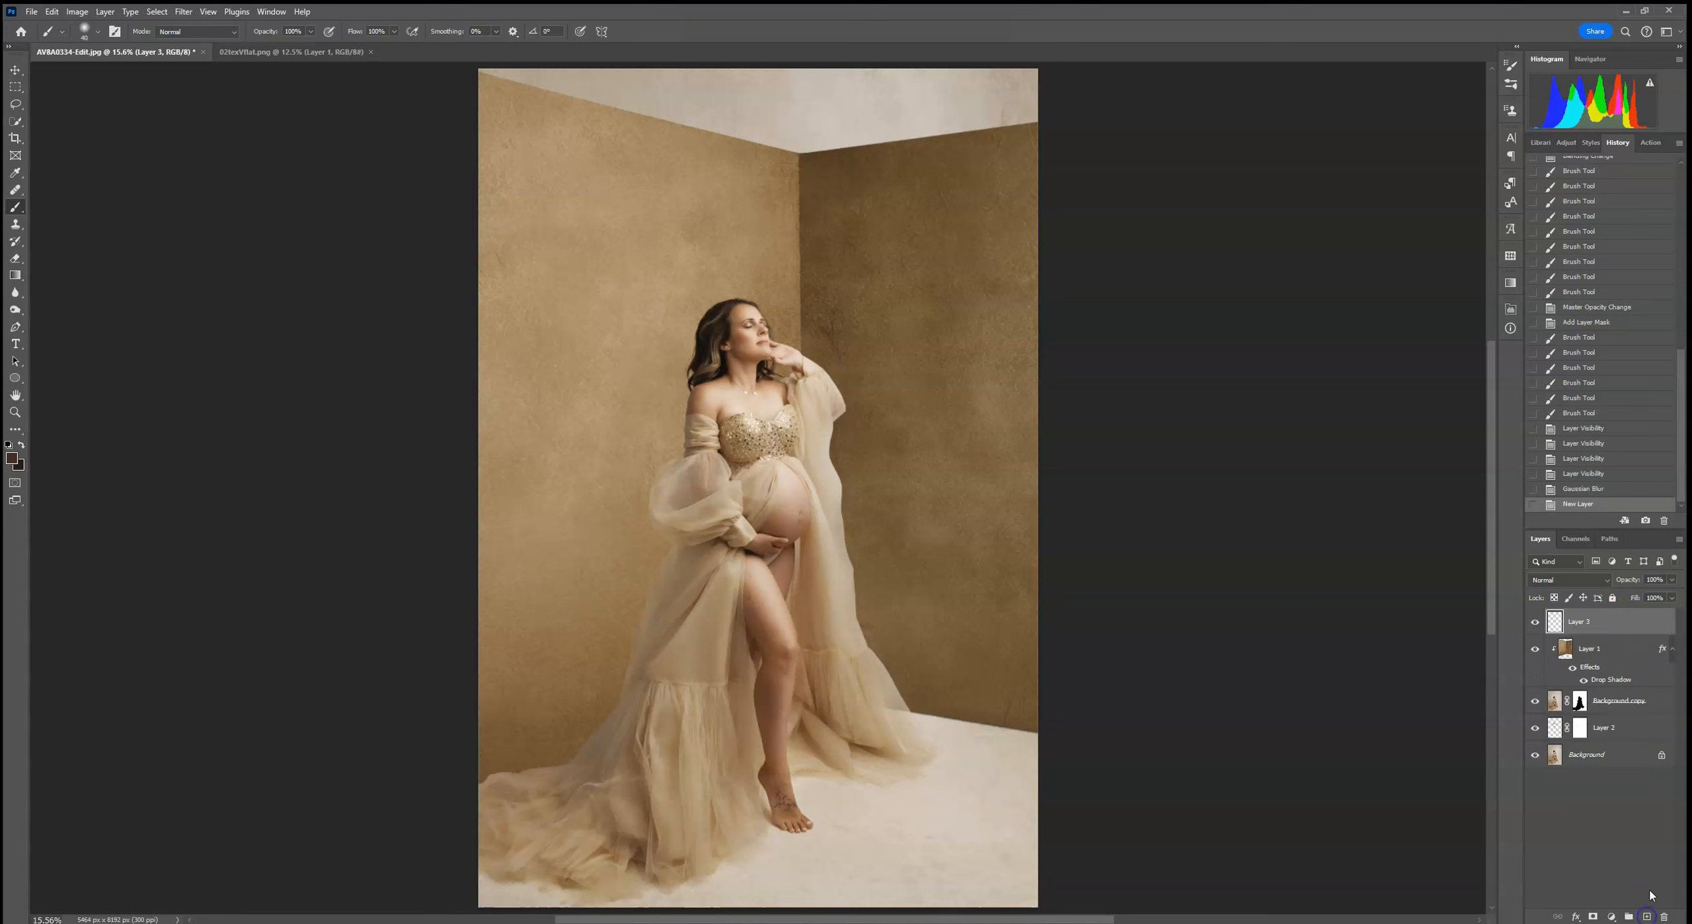
{"action": "left_click", "coordinate": [1560, 581]}
{"action": "left_click", "coordinate": [1554, 610]}
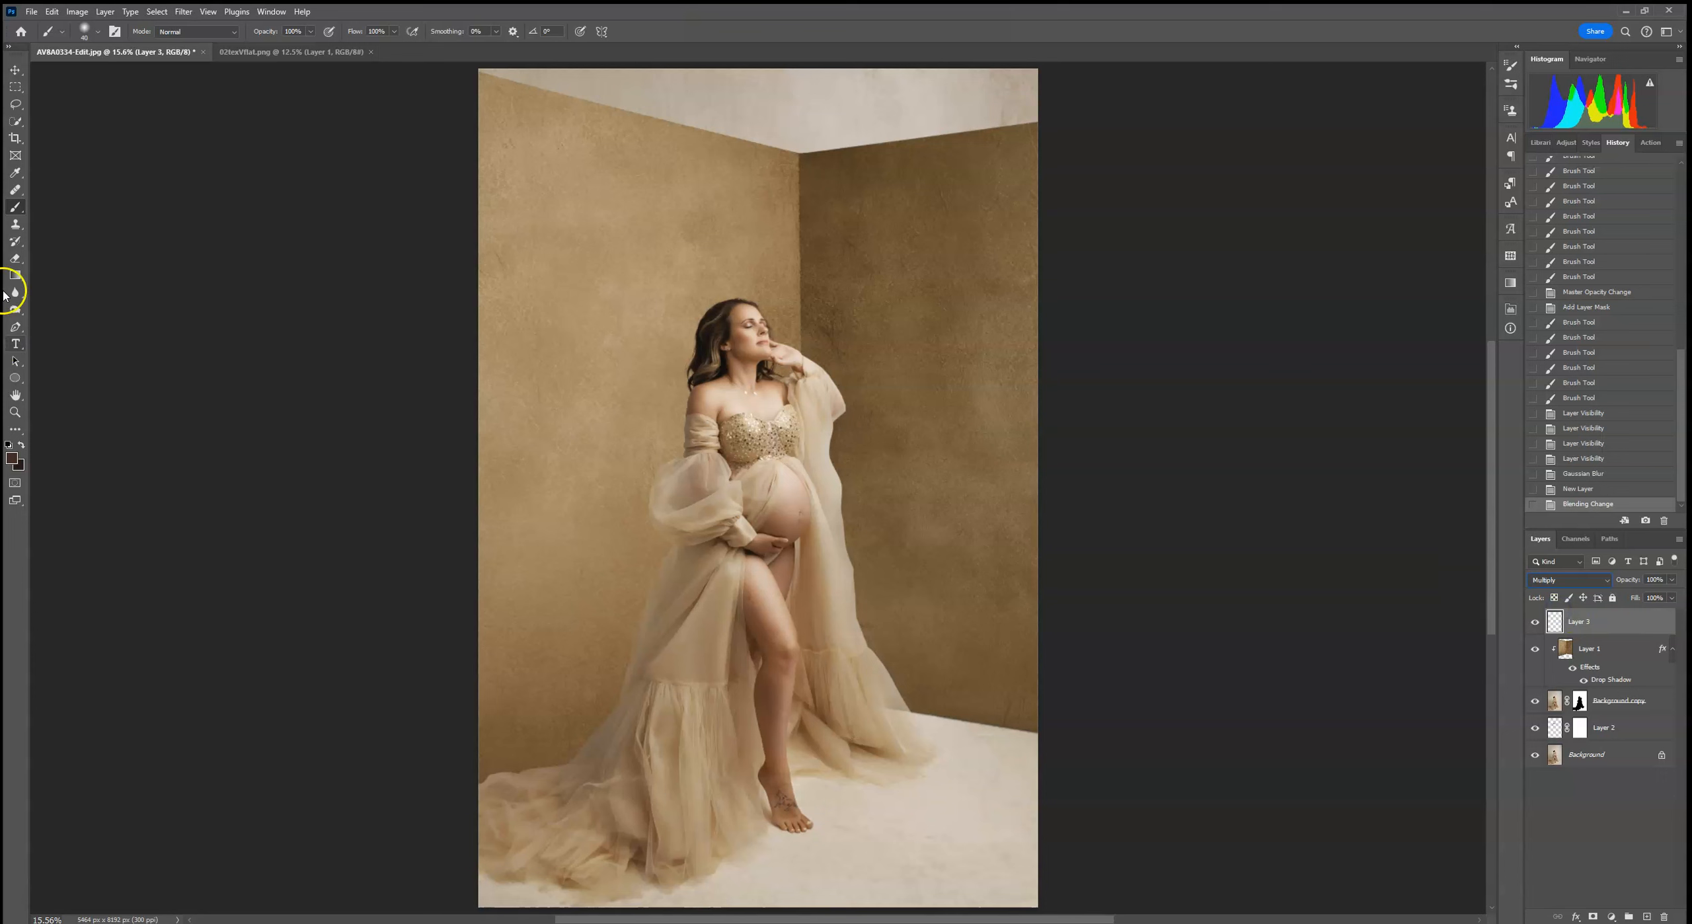
Set up a very large soft round brush at reduced opacity and sample the brown of the darker wall as paint colour
{"action": "left_click", "coordinate": [84, 31]}
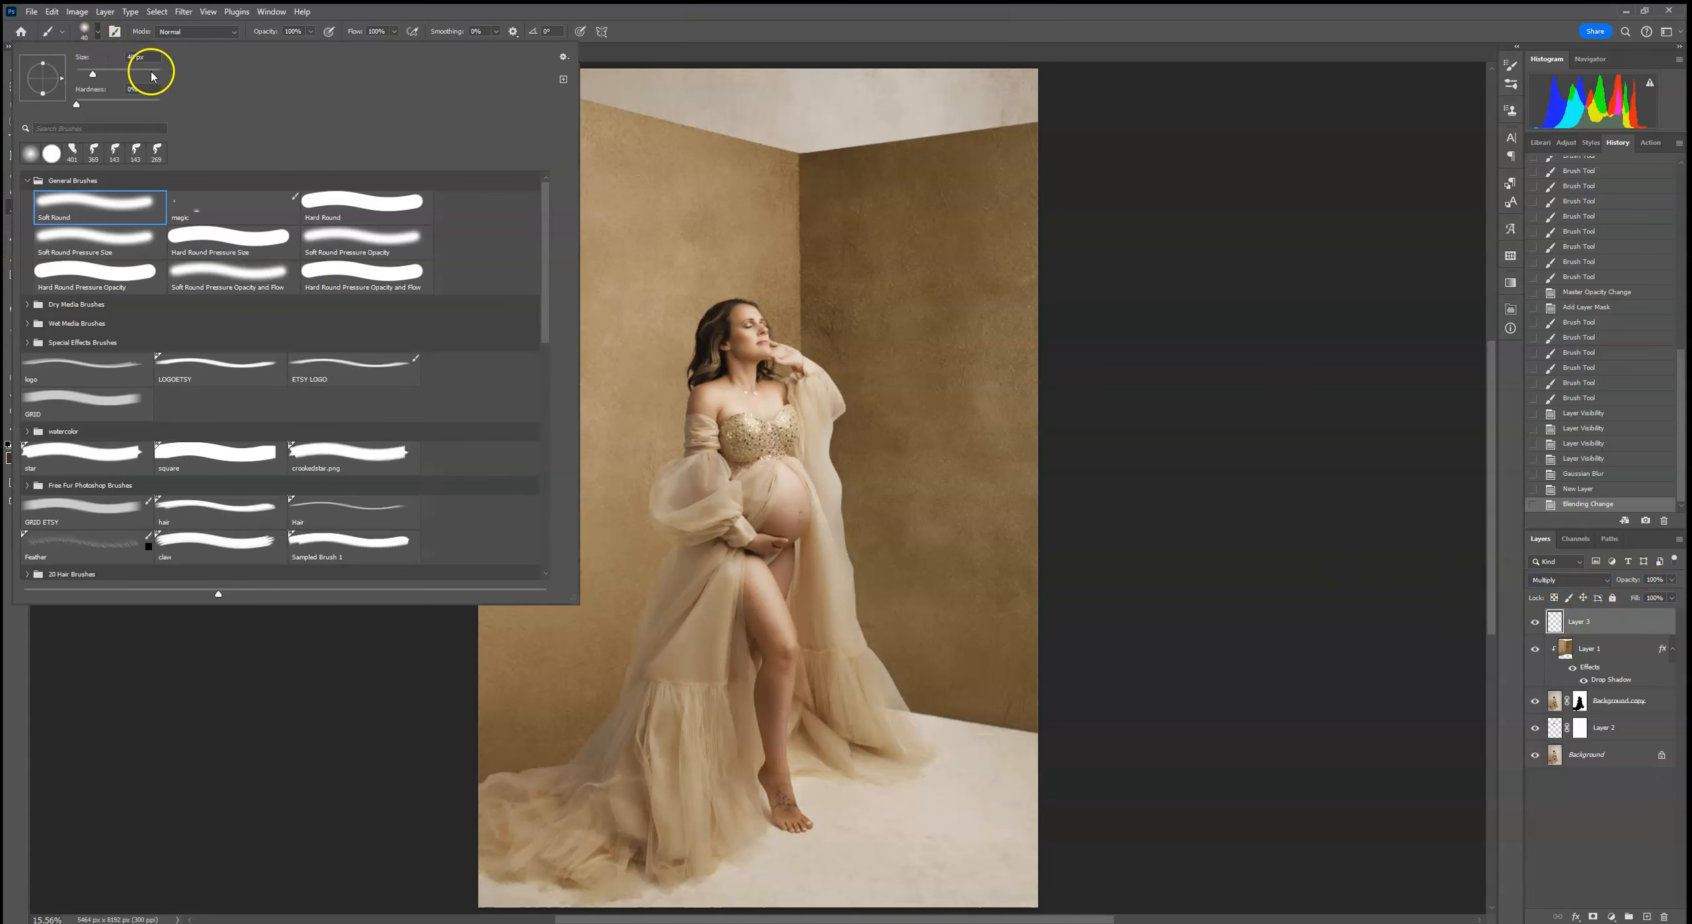
{"action": "left_click", "coordinate": [293, 31]}
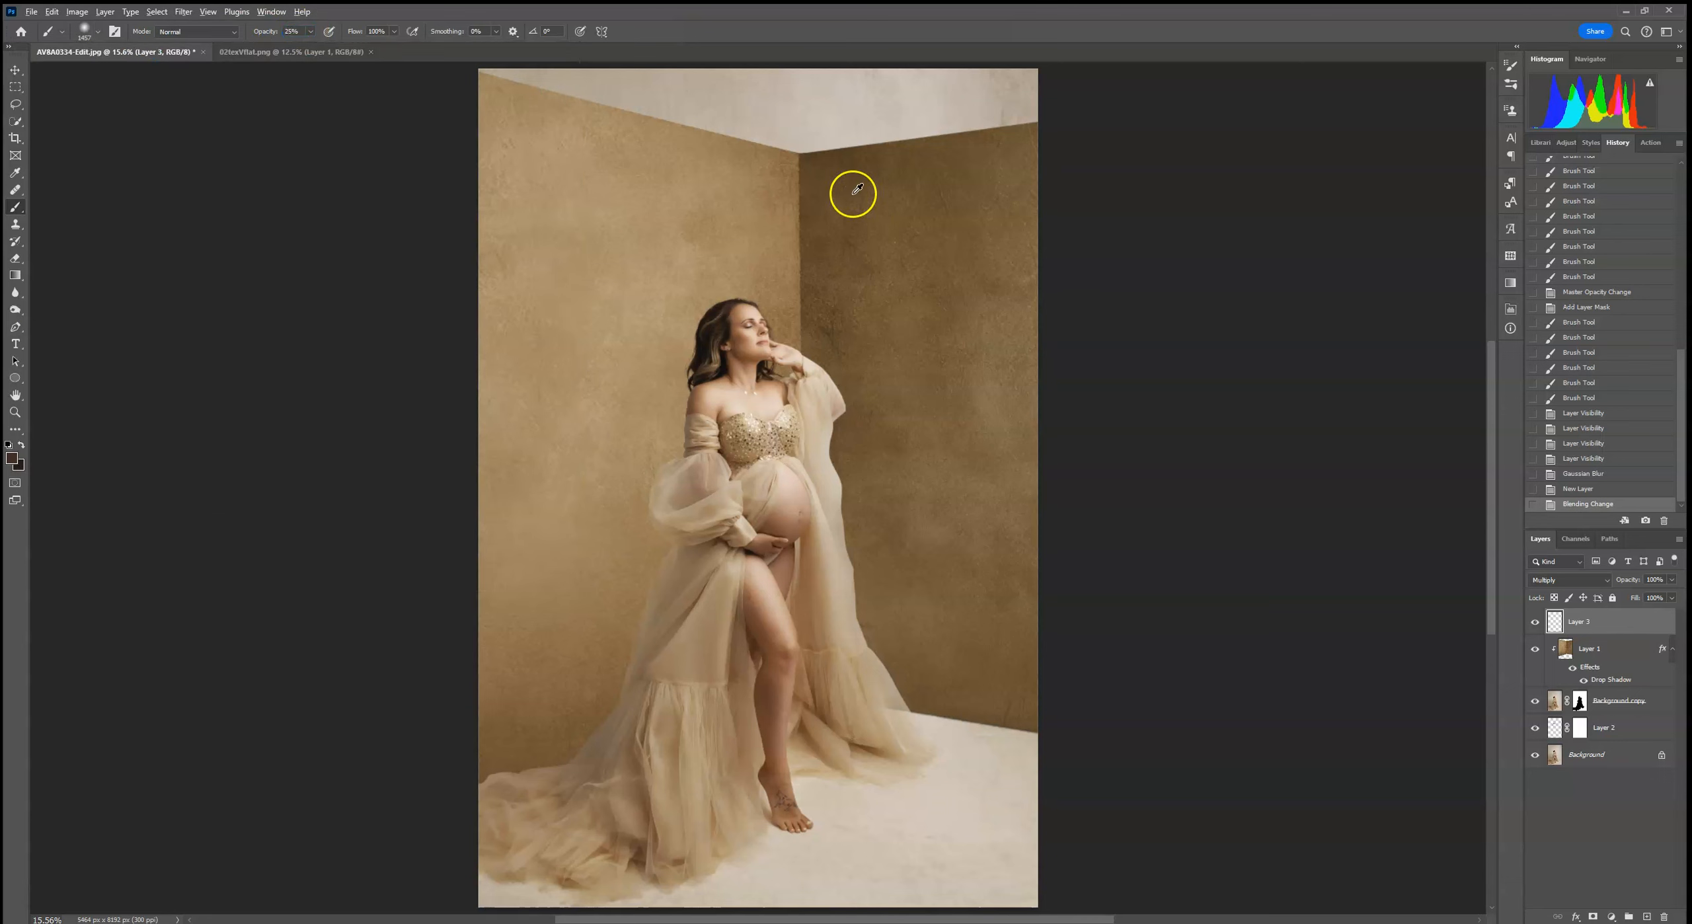
{"action": "left_click", "coordinate": [840, 176], "text": "alt"}
{"action": "left_click_drag", "start_coordinate": [728, 395], "coordinate": [718, 442]}
{"action": "left_click", "coordinate": [52, 12]}
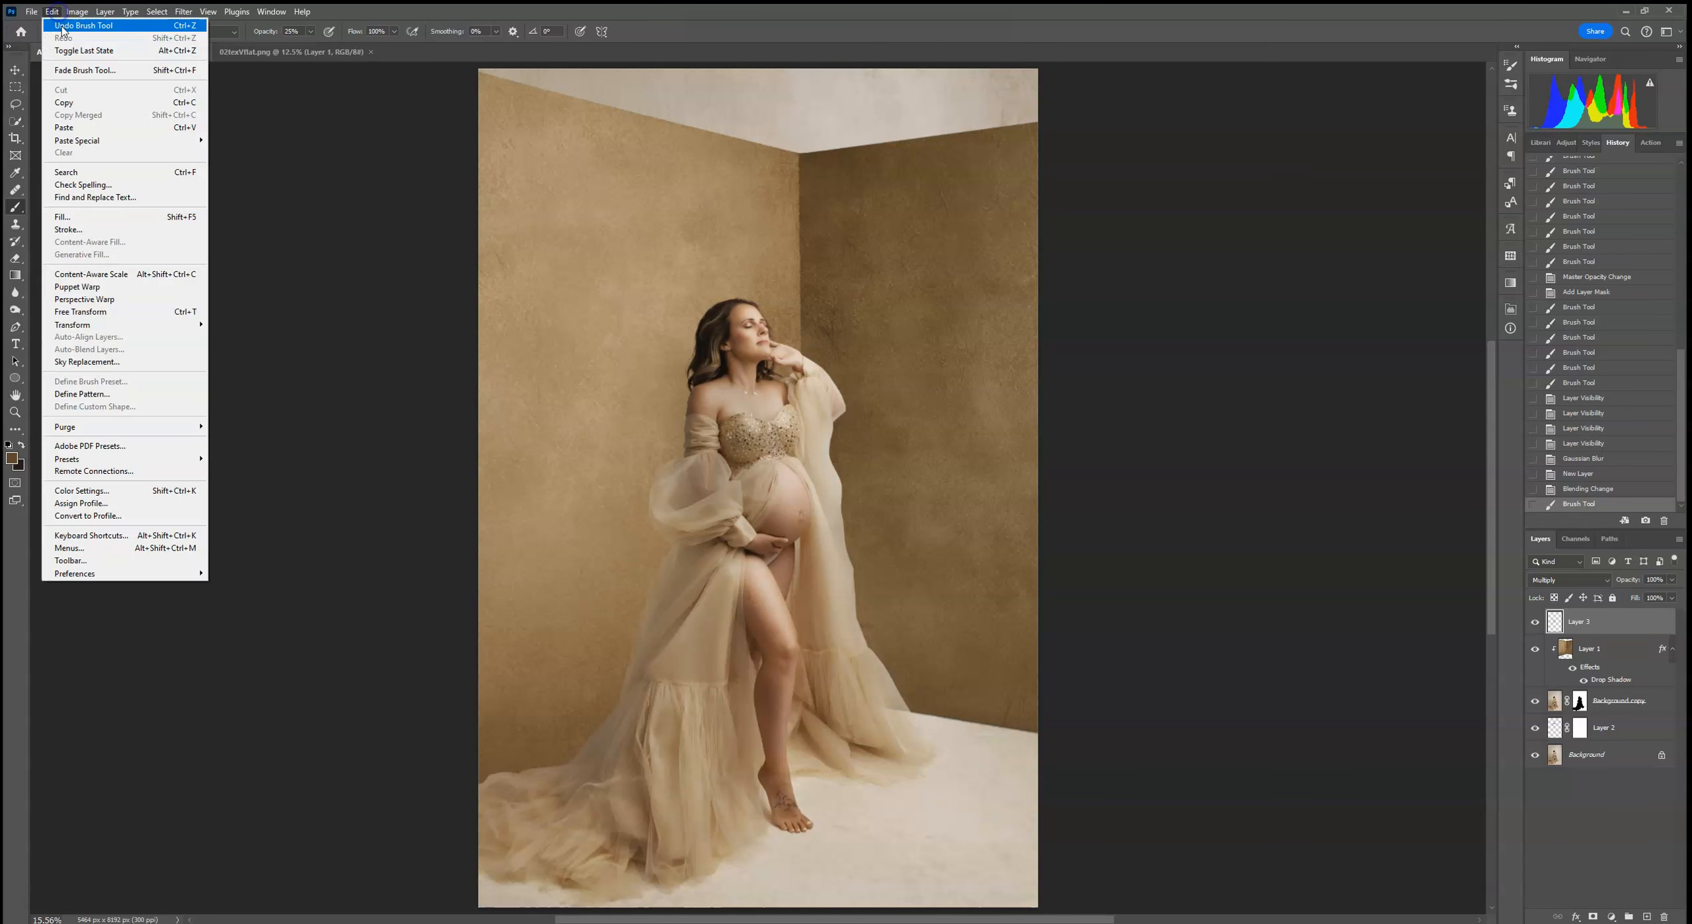
{"action": "left_click", "coordinate": [73, 25]}
Clip the empty Multiply layer to the layers beneath it with a clipping mask
{"action": "right_click", "coordinate": [1602, 631]}
{"action": "left_click", "coordinate": [1602, 631]}
{"action": "left_click_drag", "start_coordinate": [1590, 631], "coordinate": [1610, 630]}
{"action": "right_click", "coordinate": [1606, 634]}
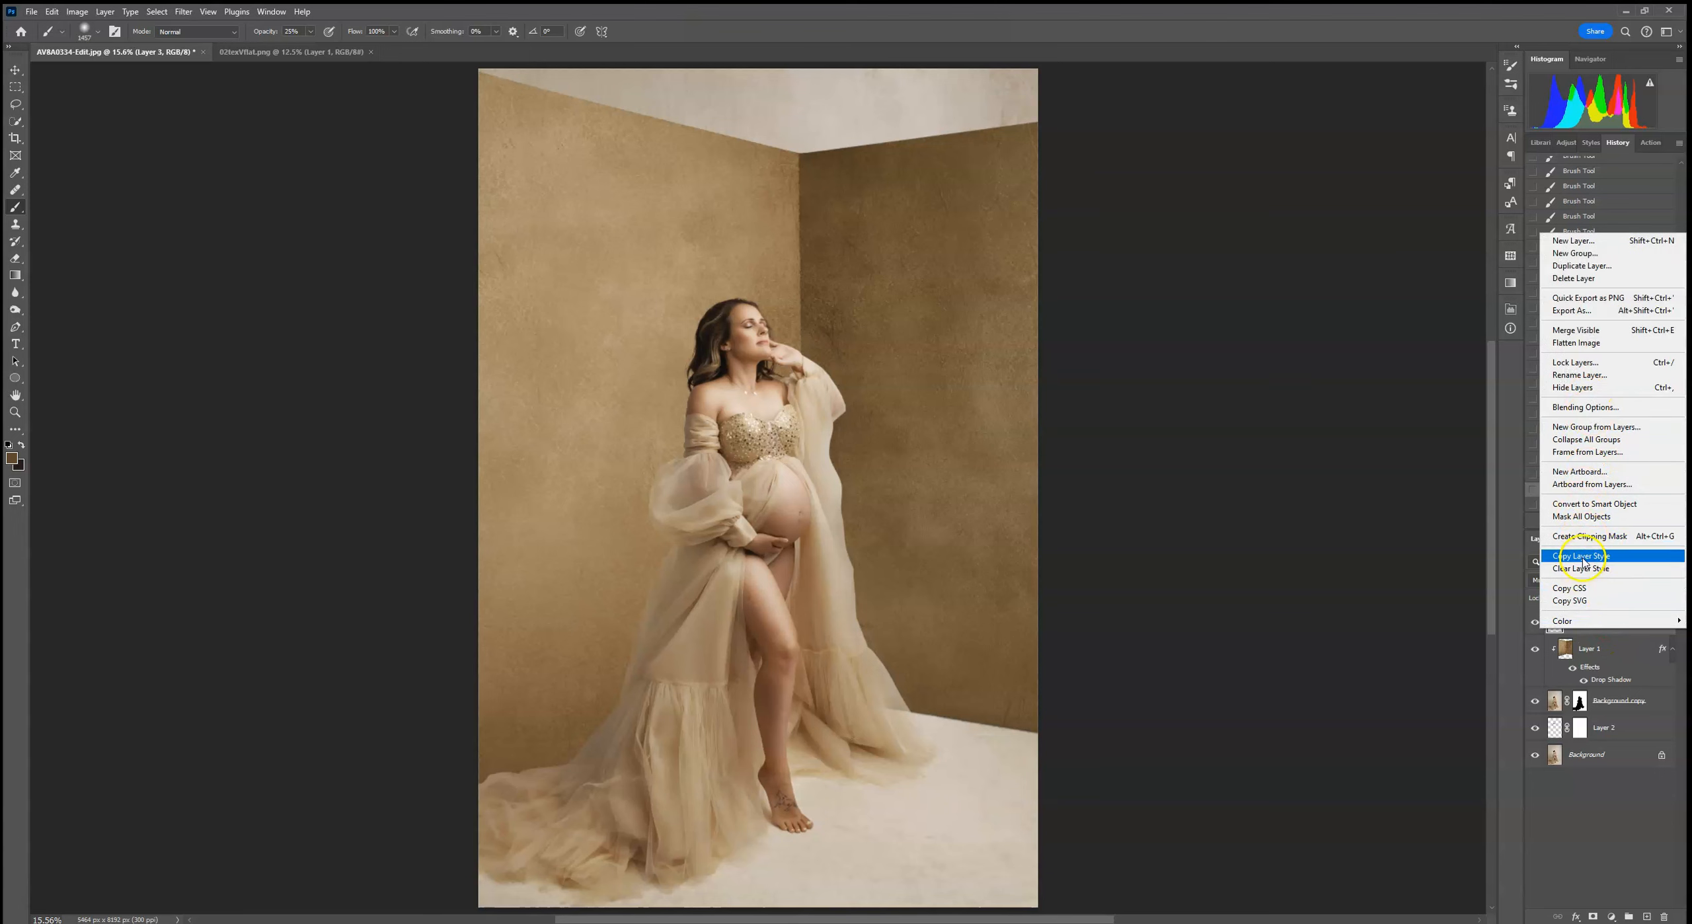
{"action": "left_click", "coordinate": [1590, 536]}
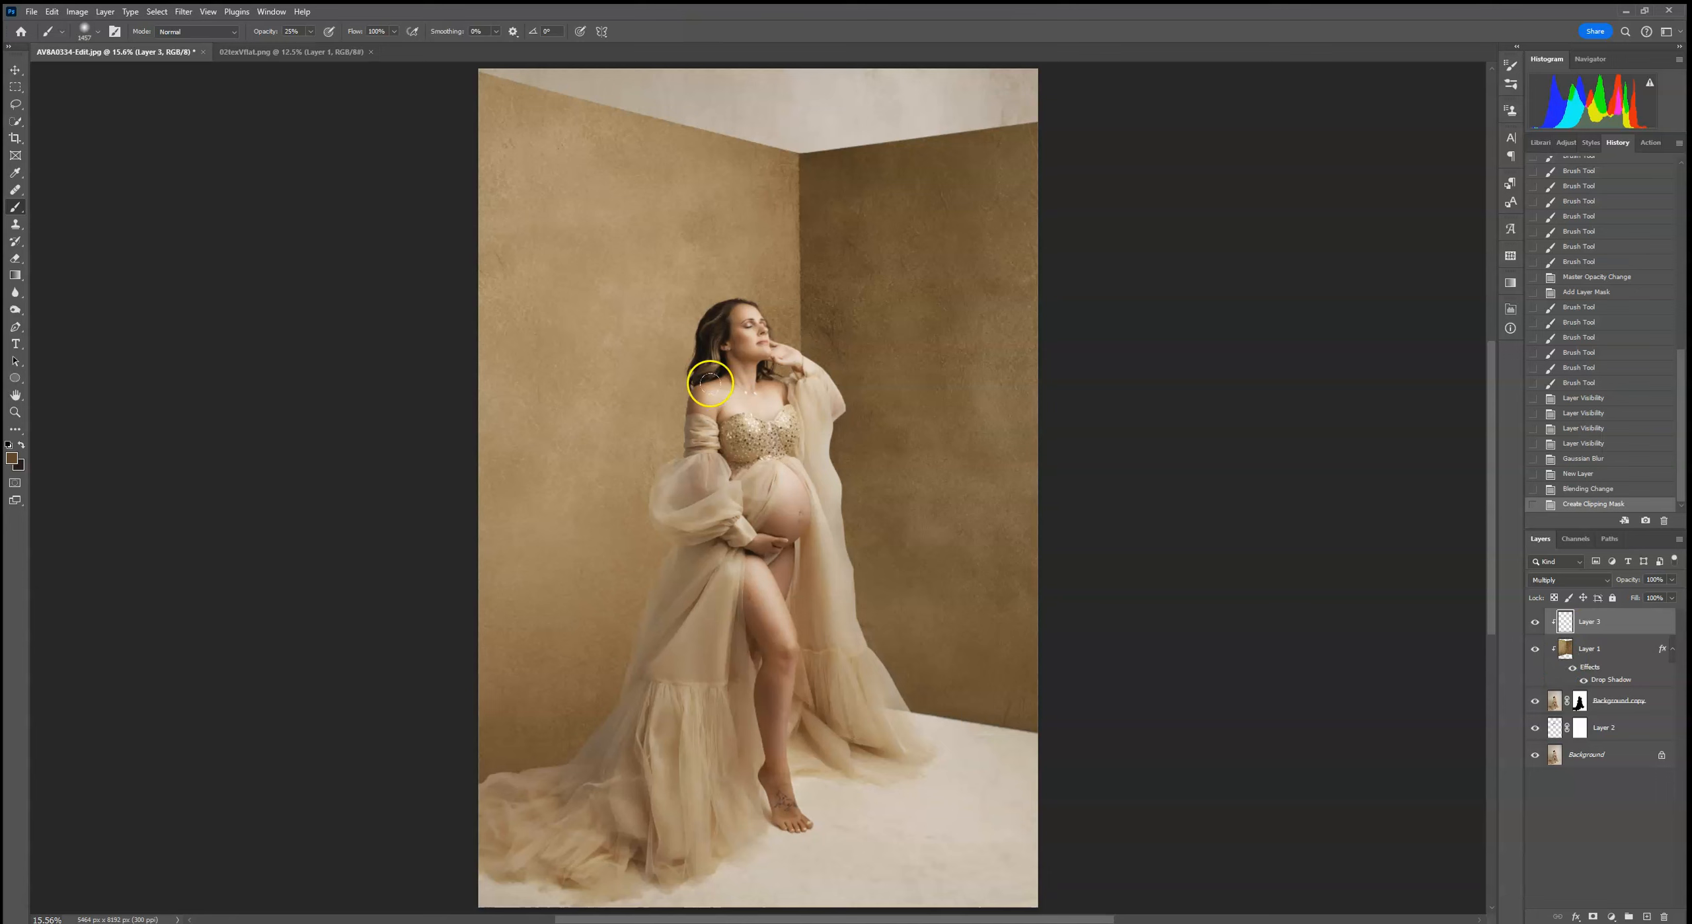
Paint a broad soft brown shadow on the wall behind the woman's back, from her hair past the sleeve and down the dress
{"action": "left_click", "coordinate": [694, 453]}
{"action": "left_click", "coordinate": [692, 538]}
{"action": "left_click", "coordinate": [682, 577]}
{"action": "left_click", "coordinate": [671, 619]}
{"action": "left_click", "coordinate": [654, 710]}
{"action": "left_click", "coordinate": [629, 762]}
{"action": "left_click", "coordinate": [680, 706]}
{"action": "left_click", "coordinate": [741, 530]}
{"action": "left_click", "coordinate": [734, 424]}
{"action": "left_click", "coordinate": [735, 396]}
{"action": "left_click", "coordinate": [735, 378]}
{"action": "left_click", "coordinate": [730, 361]}
{"action": "left_click", "coordinate": [745, 435]}
{"action": "left_click", "coordinate": [721, 488]}
{"action": "left_click", "coordinate": [724, 570]}
{"action": "left_click", "coordinate": [675, 713]}
{"action": "left_click", "coordinate": [659, 759]}
{"action": "left_click", "coordinate": [644, 803]}
{"action": "left_click", "coordinate": [694, 704]}
{"action": "left_click", "coordinate": [699, 644]}
{"action": "left_click", "coordinate": [718, 591]}
{"action": "left_click", "coordinate": [718, 552]}
{"action": "left_click", "coordinate": [726, 471]}
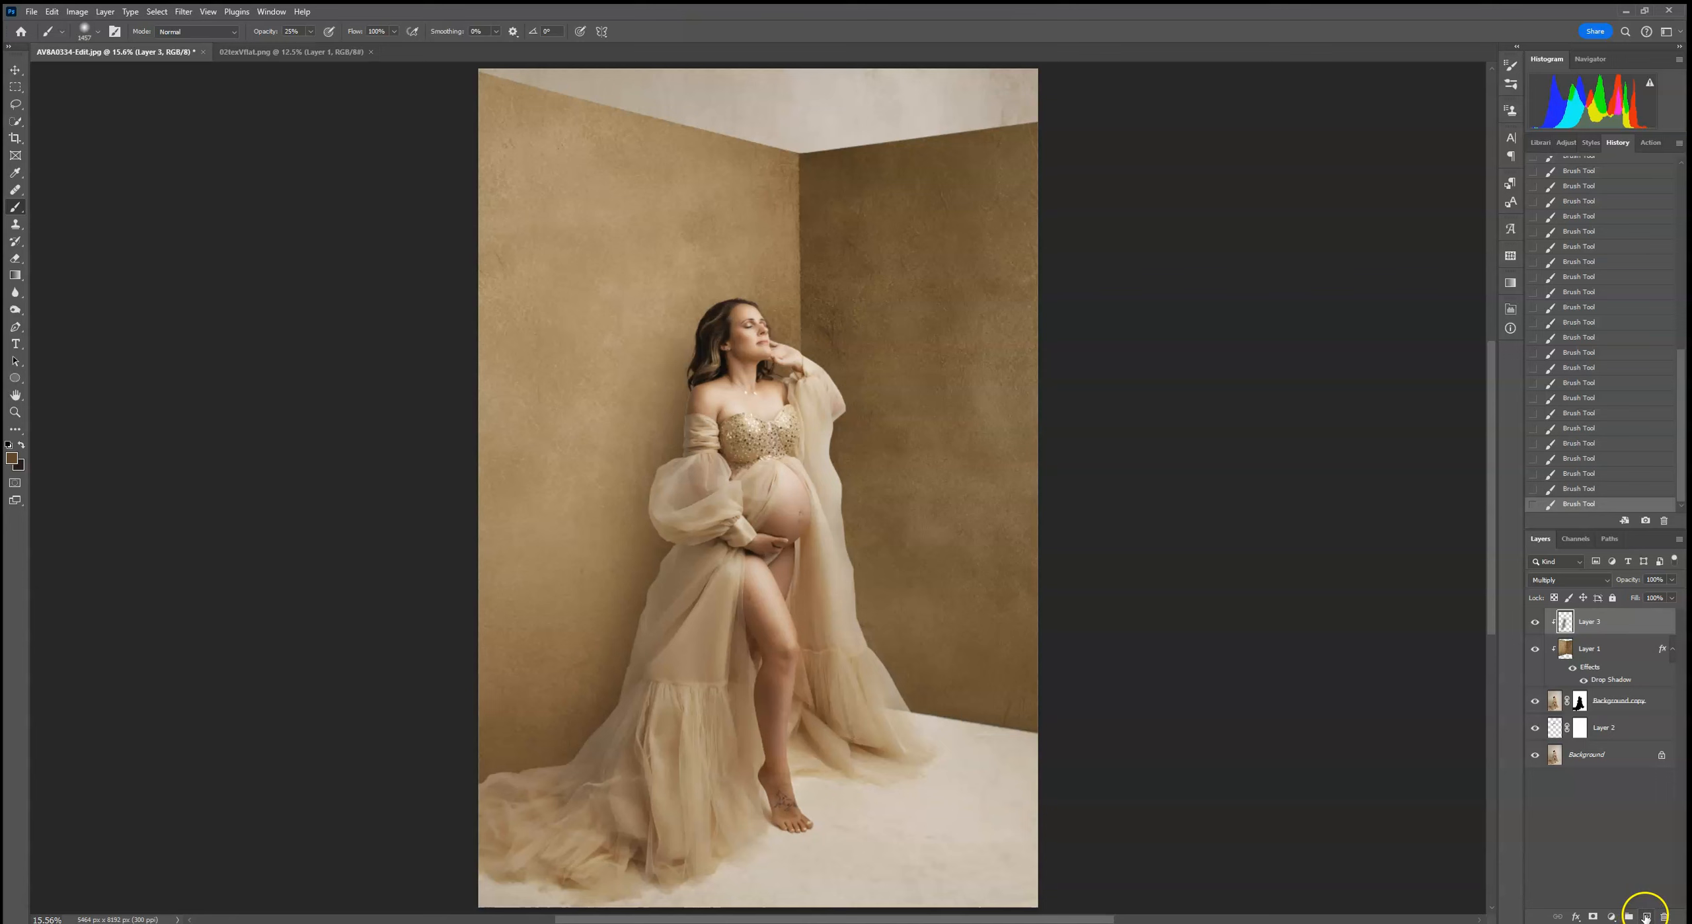
Add another clipped layer between the backdrop and the broad shadow layer and set its blend mode to Multiply
{"action": "left_click", "coordinate": [1614, 657]}
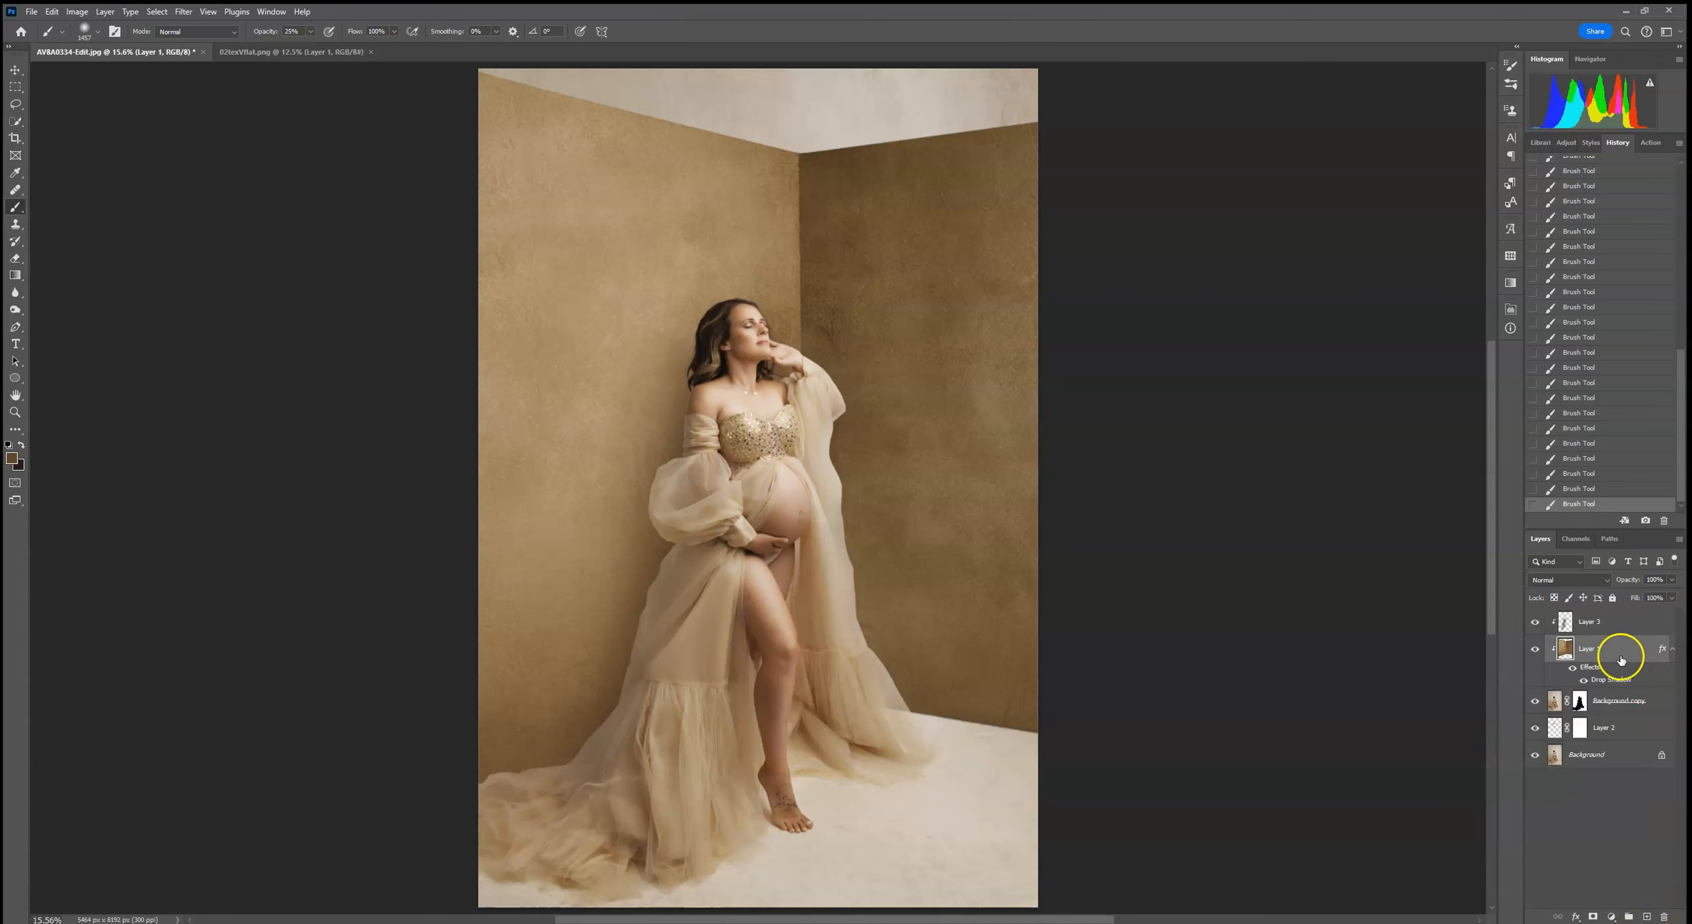
{"action": "left_click", "coordinate": [1647, 917]}
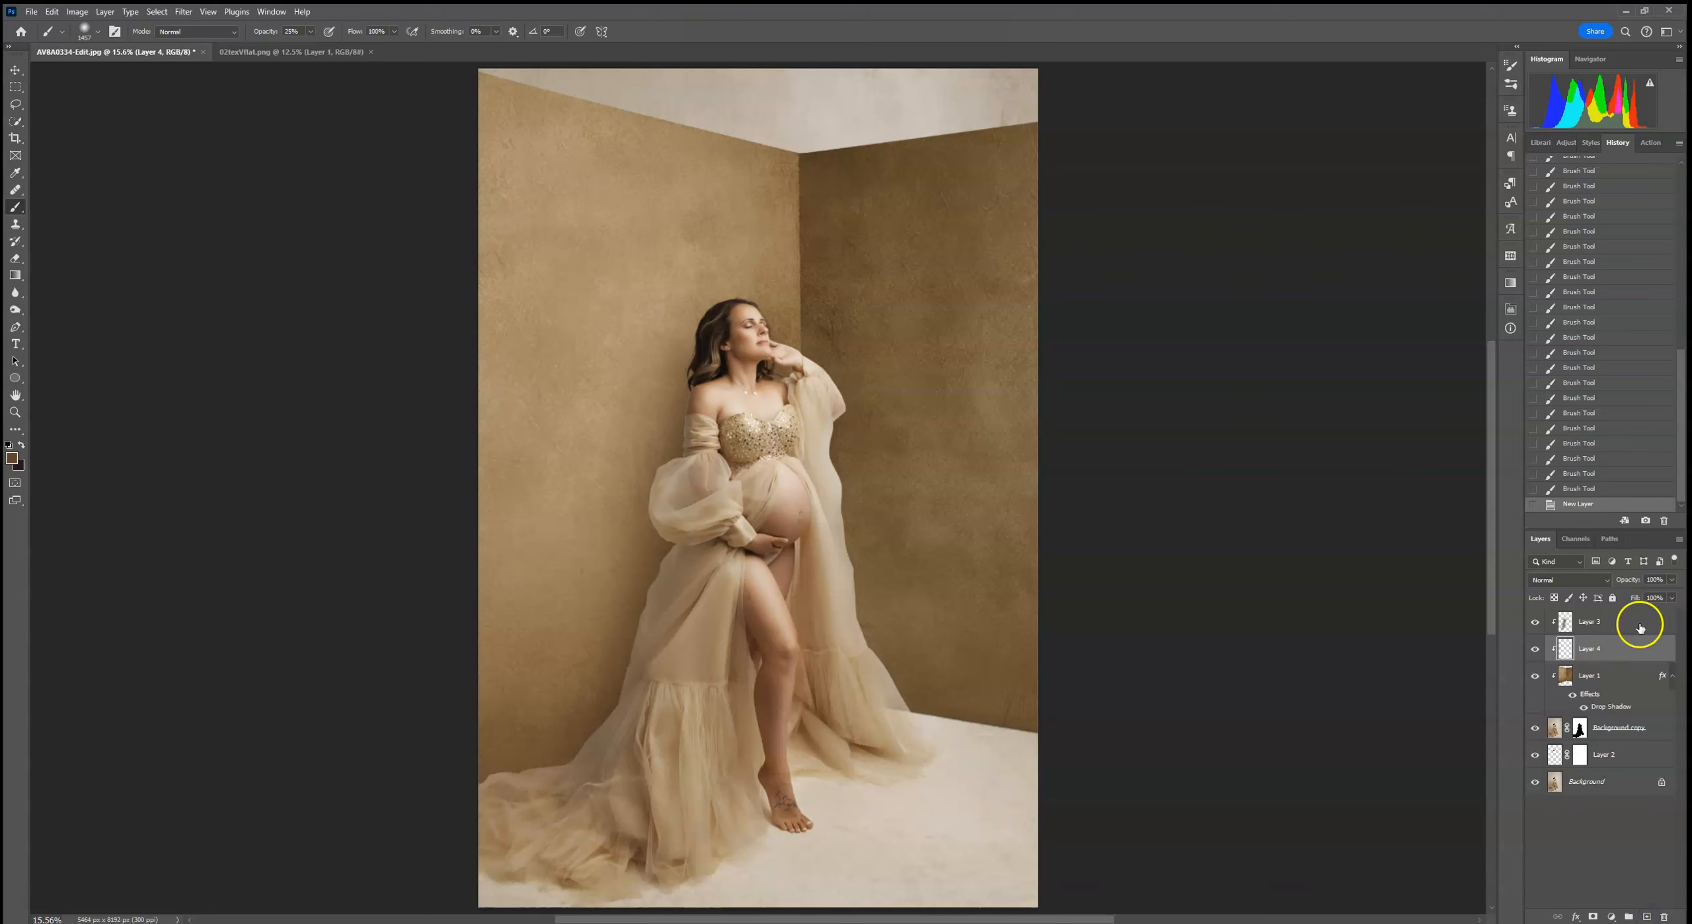
{"action": "left_click", "coordinate": [1568, 580]}
{"action": "left_click", "coordinate": [1560, 614]}
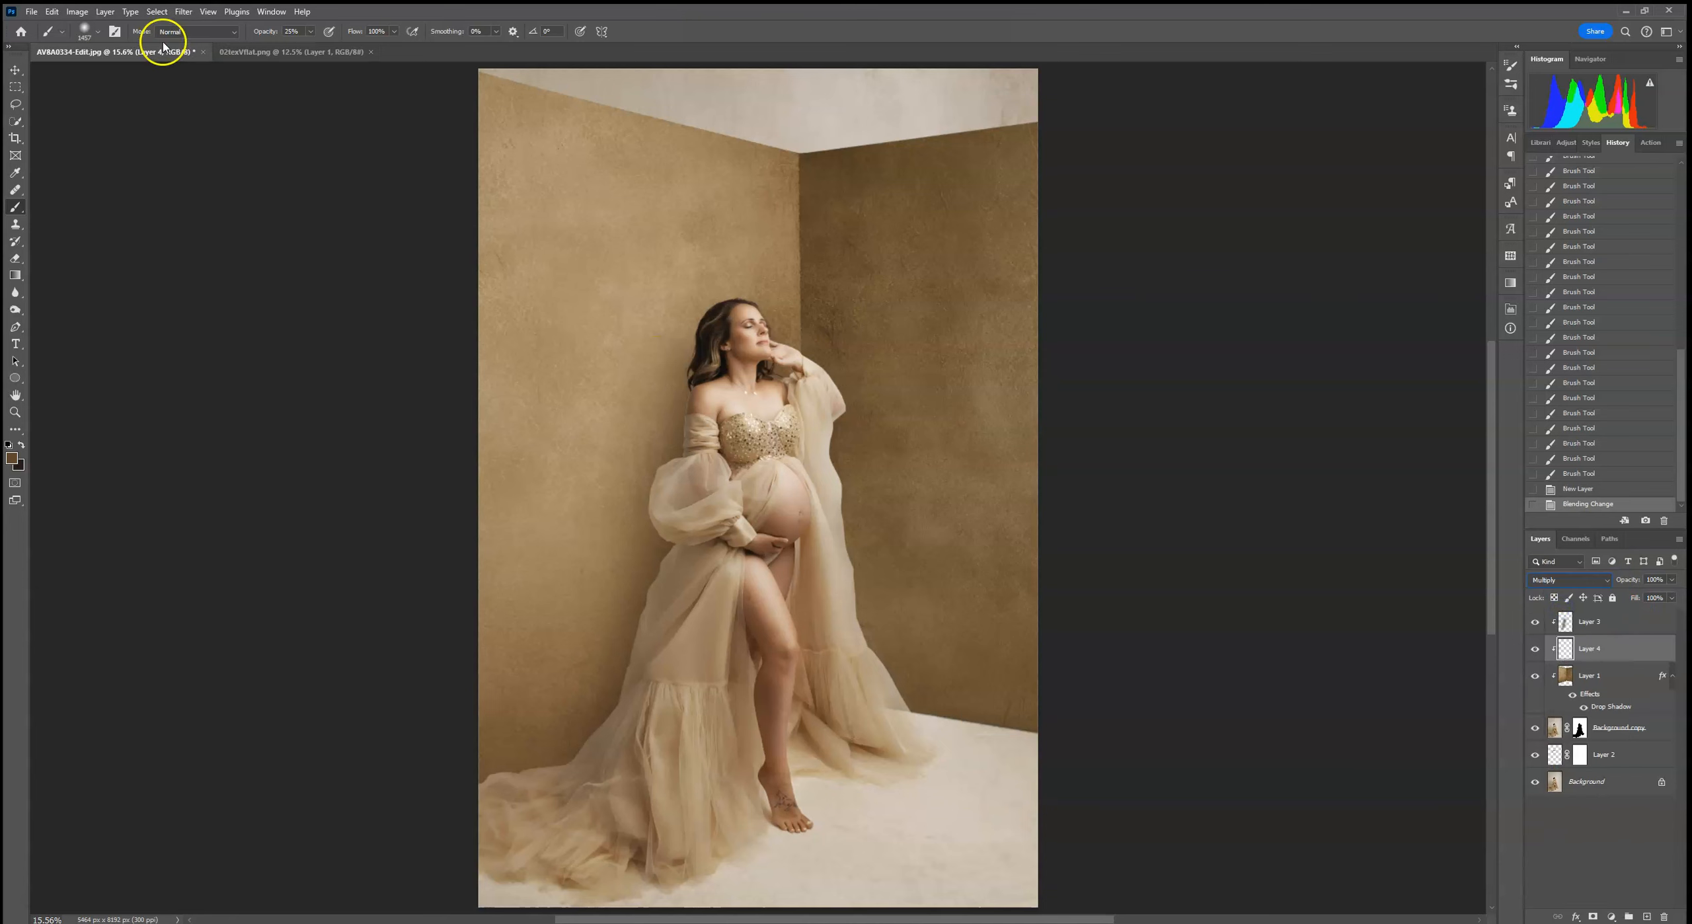
Reduce the soft brush to 432 px at 100% opacity and paint a tighter shadow beside the hair and shoulder
{"action": "left_click", "coordinate": [98, 31]}
{"action": "left_click_drag", "start_coordinate": [158, 72], "coordinate": [151, 75]}
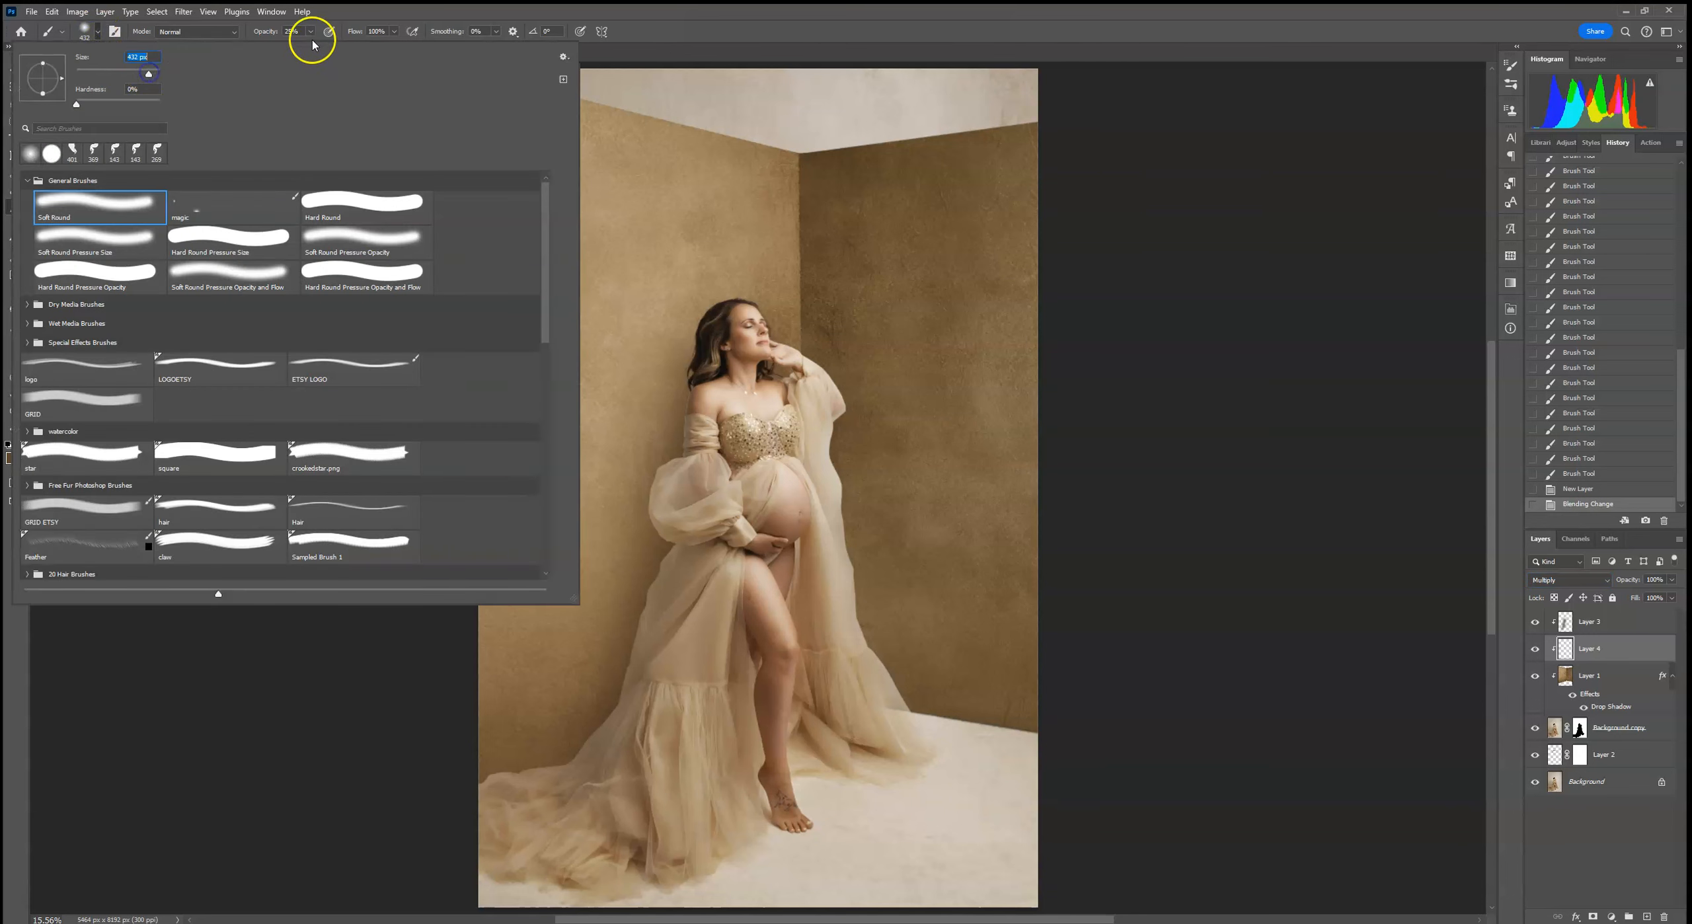
{"action": "left_click", "coordinate": [310, 31]}
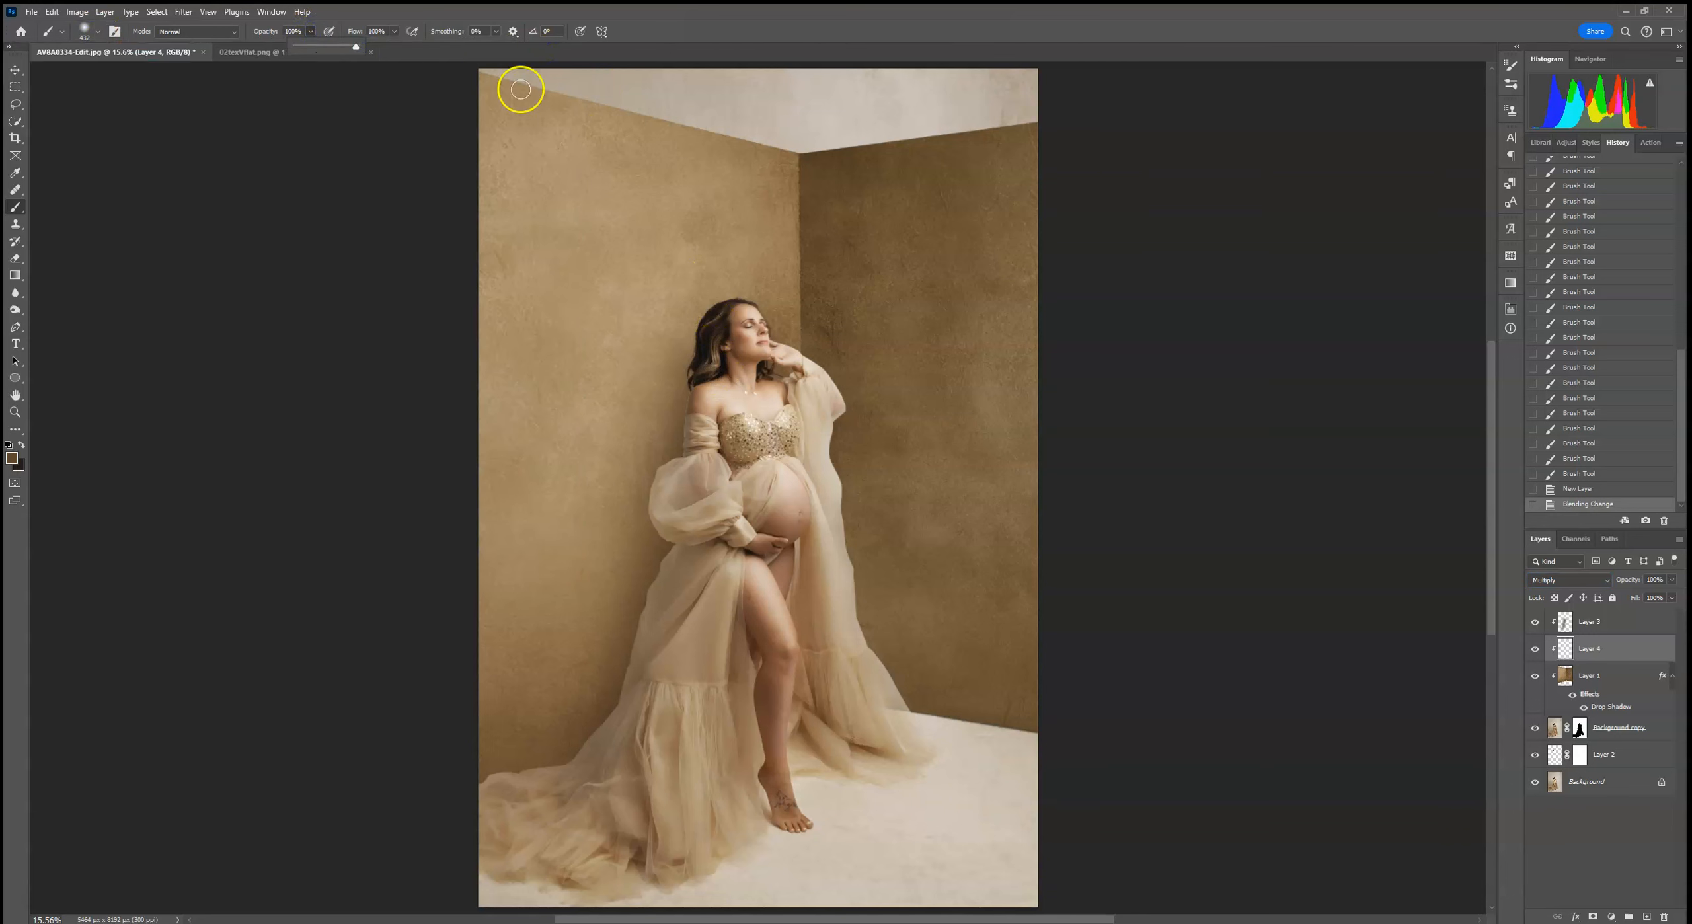
{"action": "left_click", "coordinate": [711, 380]}
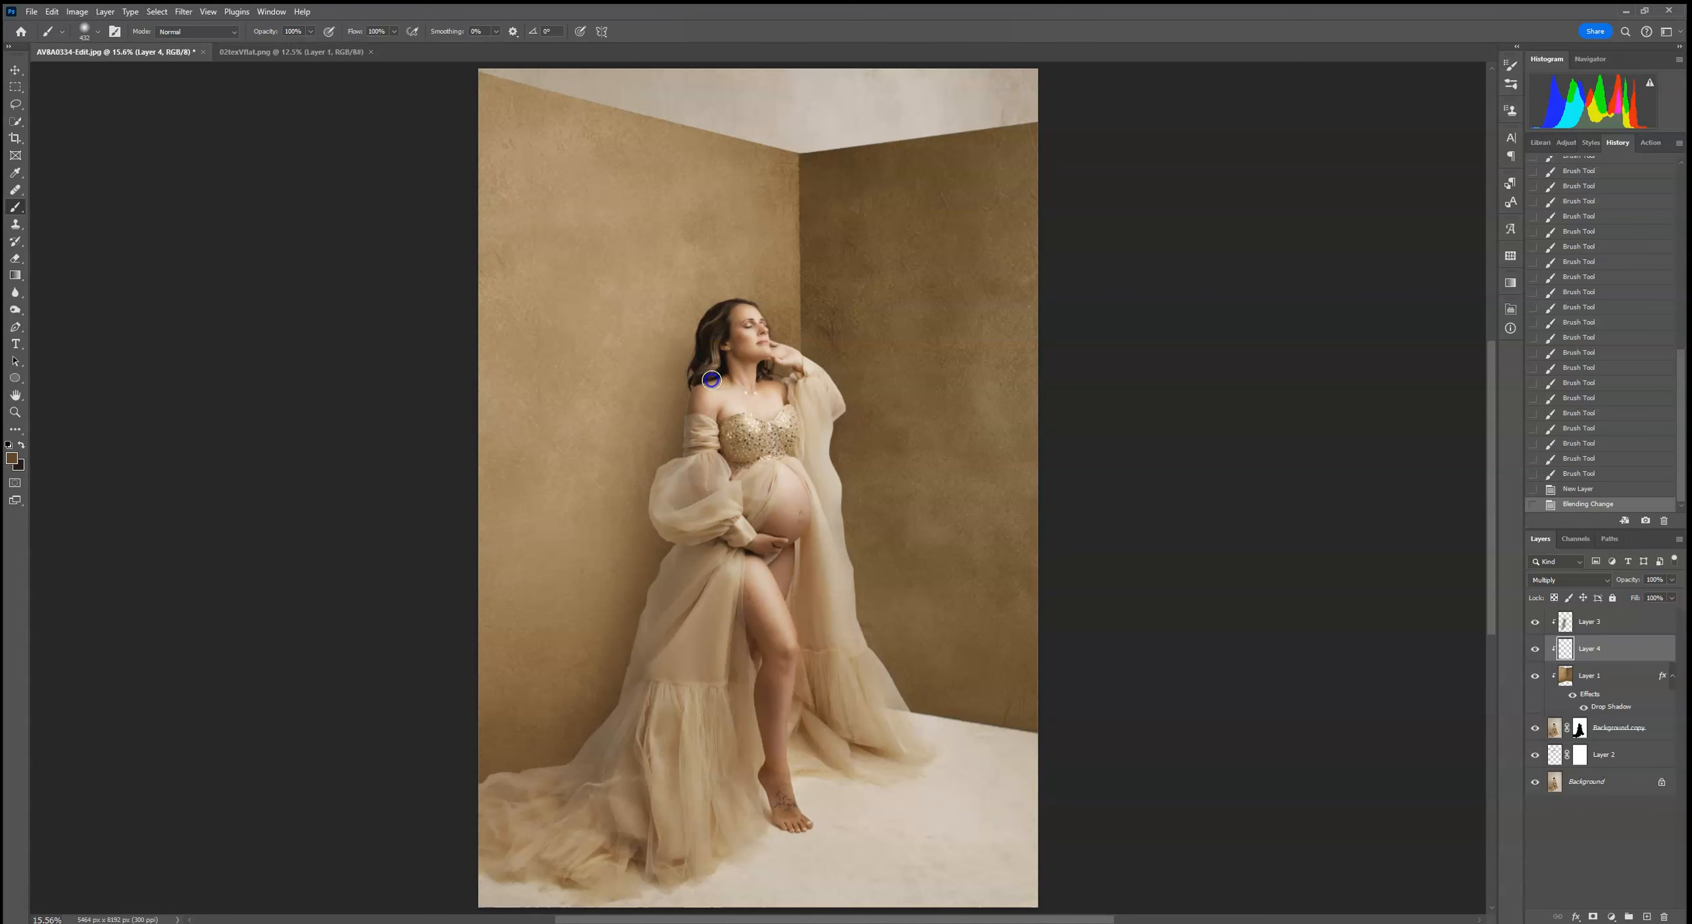
{"action": "left_click", "coordinate": [715, 399]}
{"action": "left_click", "coordinate": [725, 374]}
Enlarge the brush slightly and paint the contact shadow along the upper arm, puffed sleeve and back of the dress down to the train
{"action": "left_click", "coordinate": [97, 31]}
{"action": "left_click_drag", "start_coordinate": [146, 72], "coordinate": [152, 71]}
{"action": "left_click", "coordinate": [716, 453]}
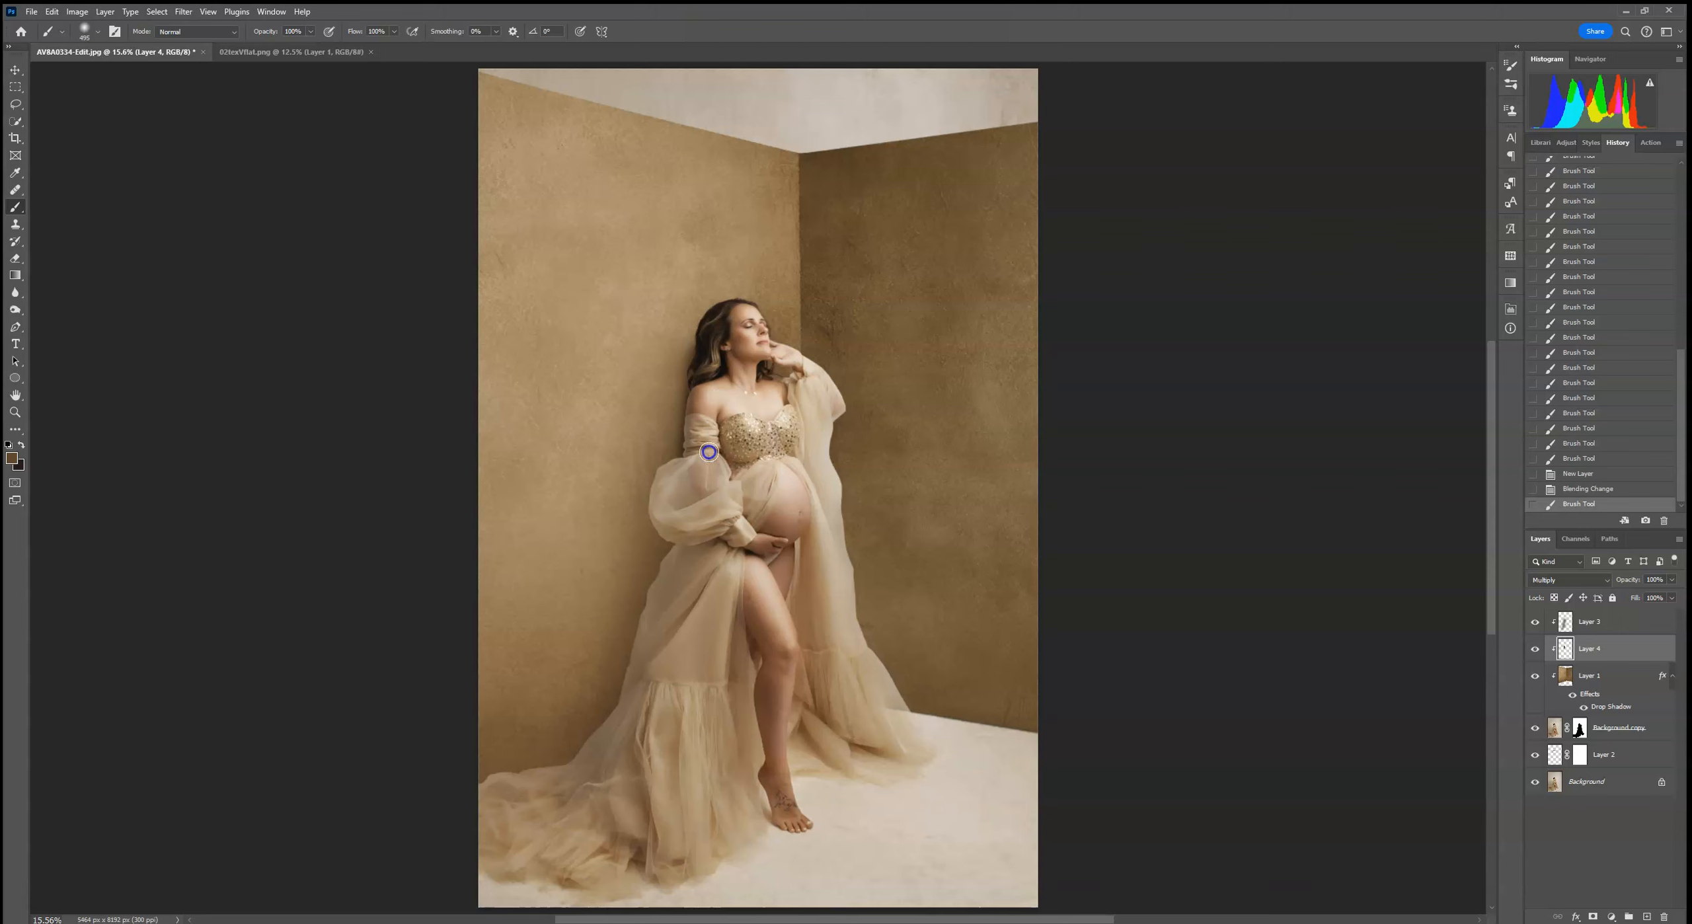
{"action": "left_click_drag", "start_coordinate": [698, 501], "coordinate": [697, 499]}
{"action": "mouse_move", "coordinate": [694, 492]}
{"action": "left_mouse_down"}
{"action": "mouse_move", "coordinate": [676, 587]}
{"action": "mouse_move", "coordinate": [681, 536]}
{"action": "left_mouse_up"}
{"action": "left_click_drag", "start_coordinate": [680, 535], "coordinate": [683, 506]}
{"action": "left_click_drag", "start_coordinate": [686, 501], "coordinate": [694, 488]}
{"action": "left_click_drag", "start_coordinate": [677, 577], "coordinate": [672, 484]}
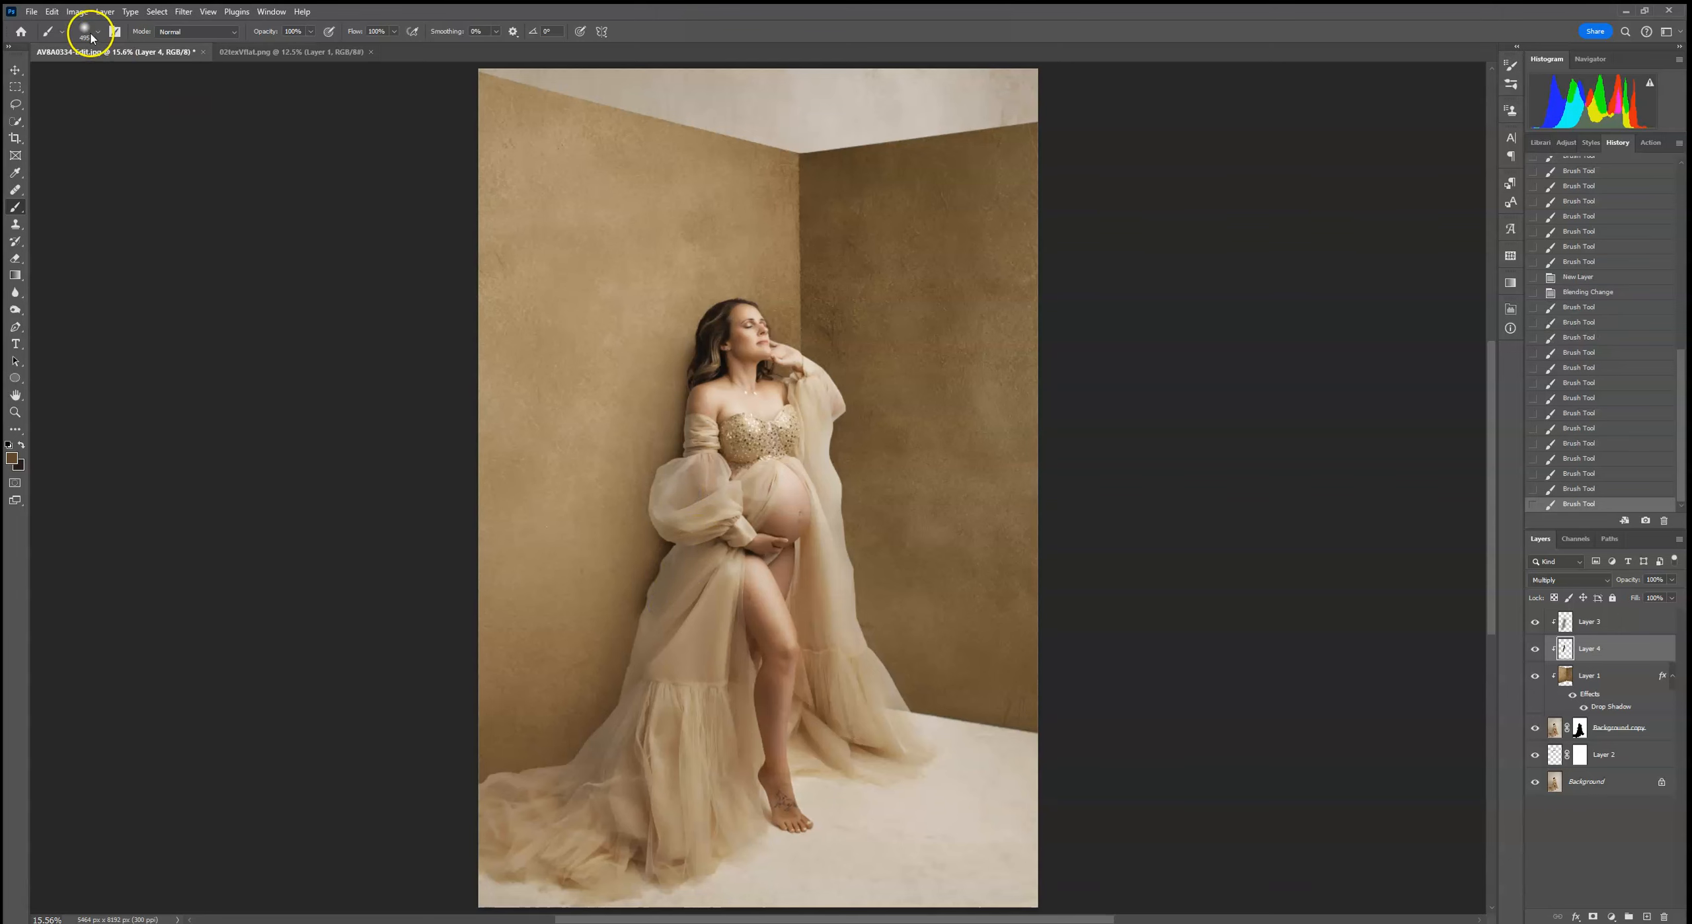
{"action": "left_click_drag", "start_coordinate": [626, 702], "coordinate": [662, 610]}
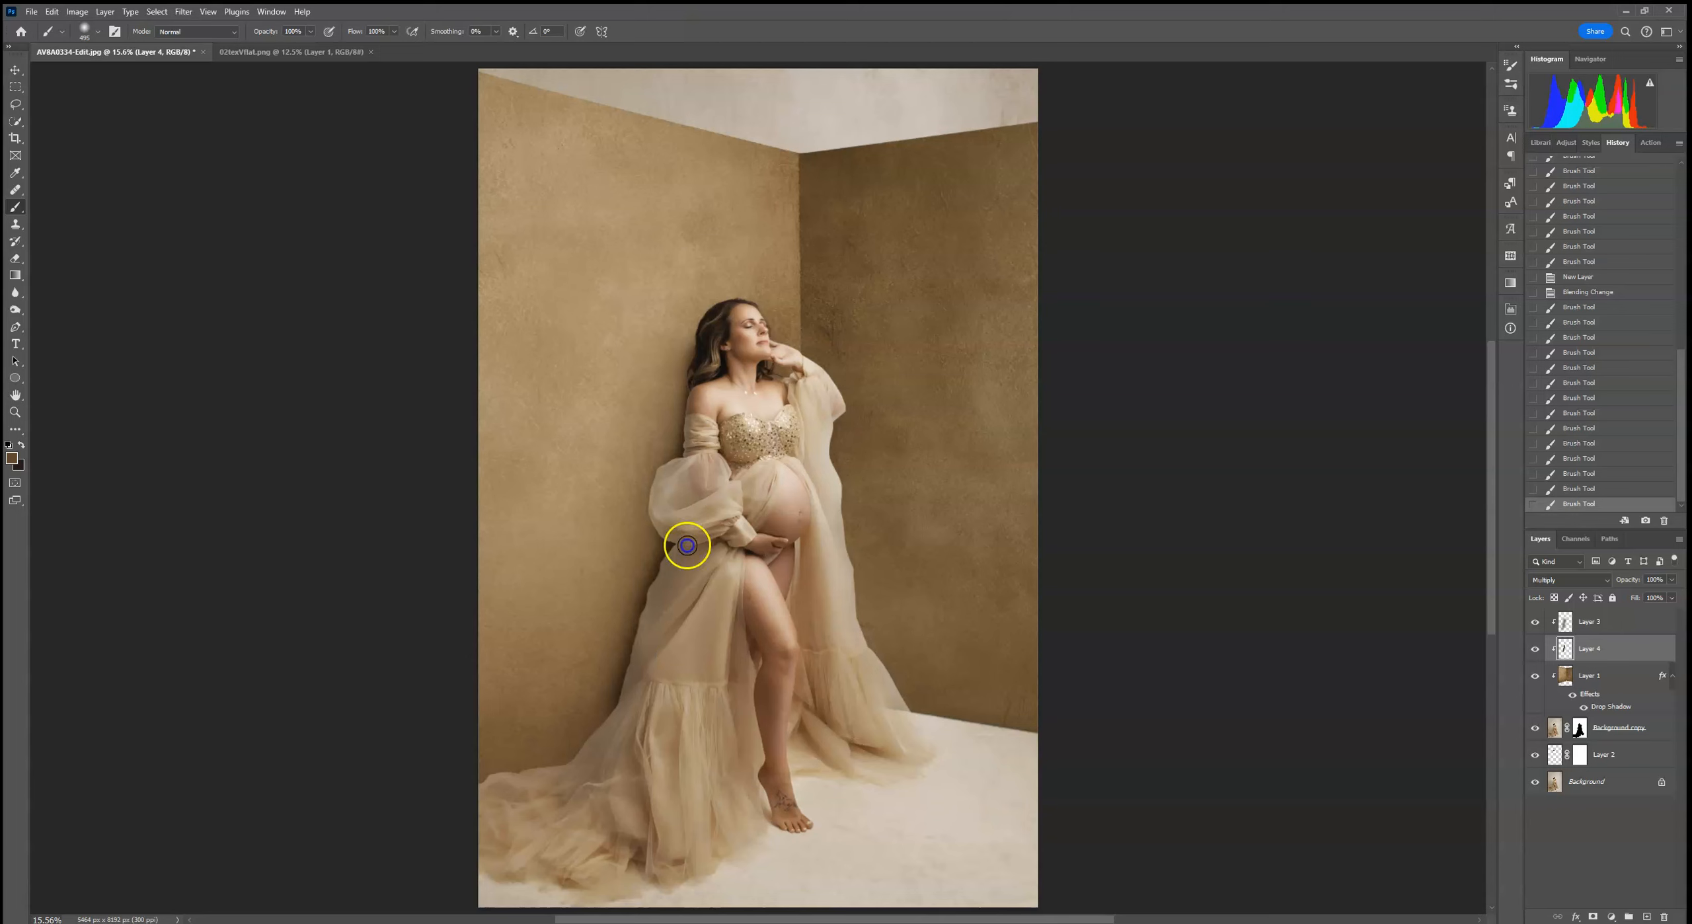
{"action": "left_click_drag", "start_coordinate": [520, 804], "coordinate": [491, 814]}
Lower the contact shadow layer's opacity to about 64% and compare the portrait with and without the brown backdrop
{"action": "left_click", "coordinate": [1673, 580]}
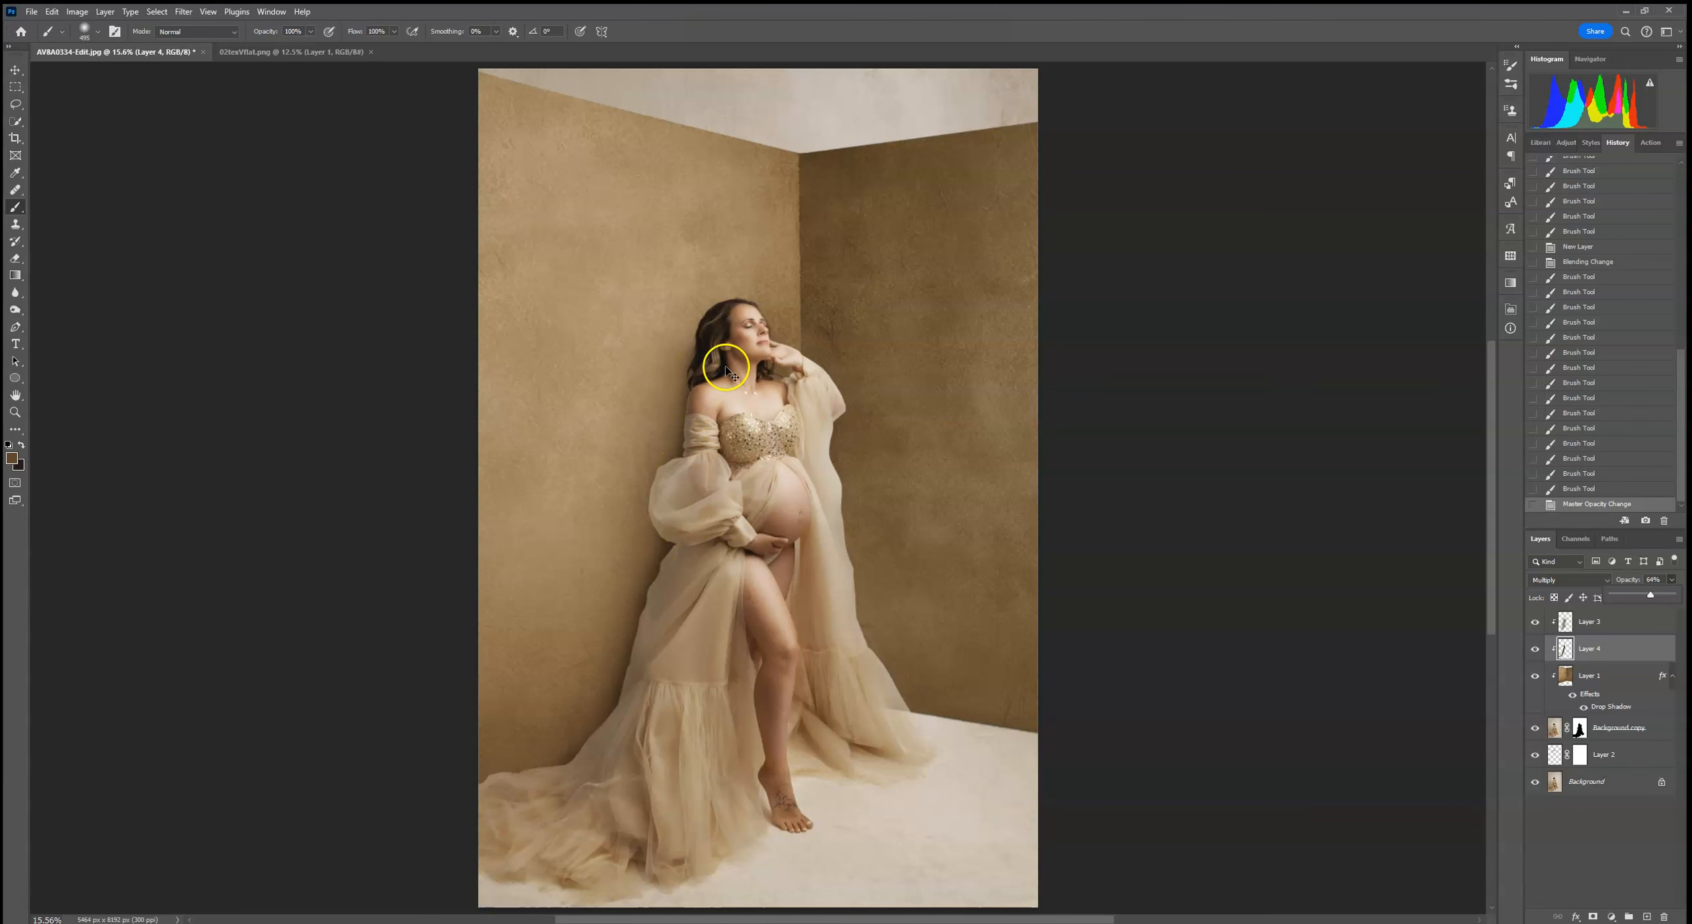
{"action": "key", "text": "ctrl+plus"}
{"action": "key", "text": "ctrl+plus"}
{"action": "key", "text": "ctrl+plus"}
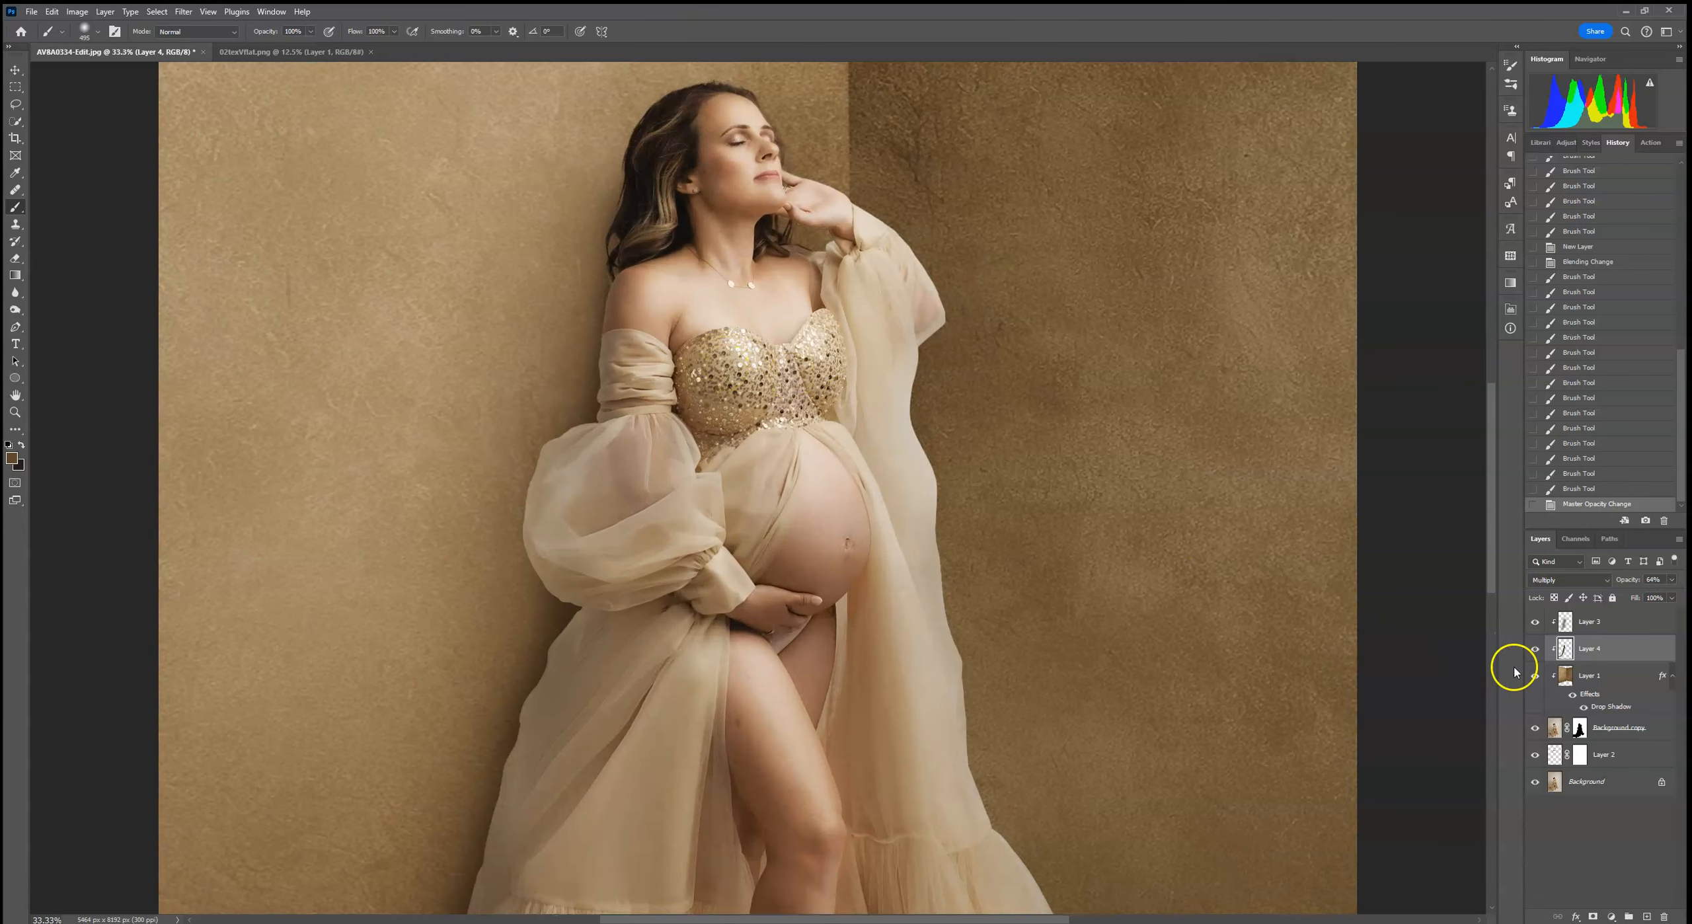
{"action": "left_click", "coordinate": [1536, 676]}
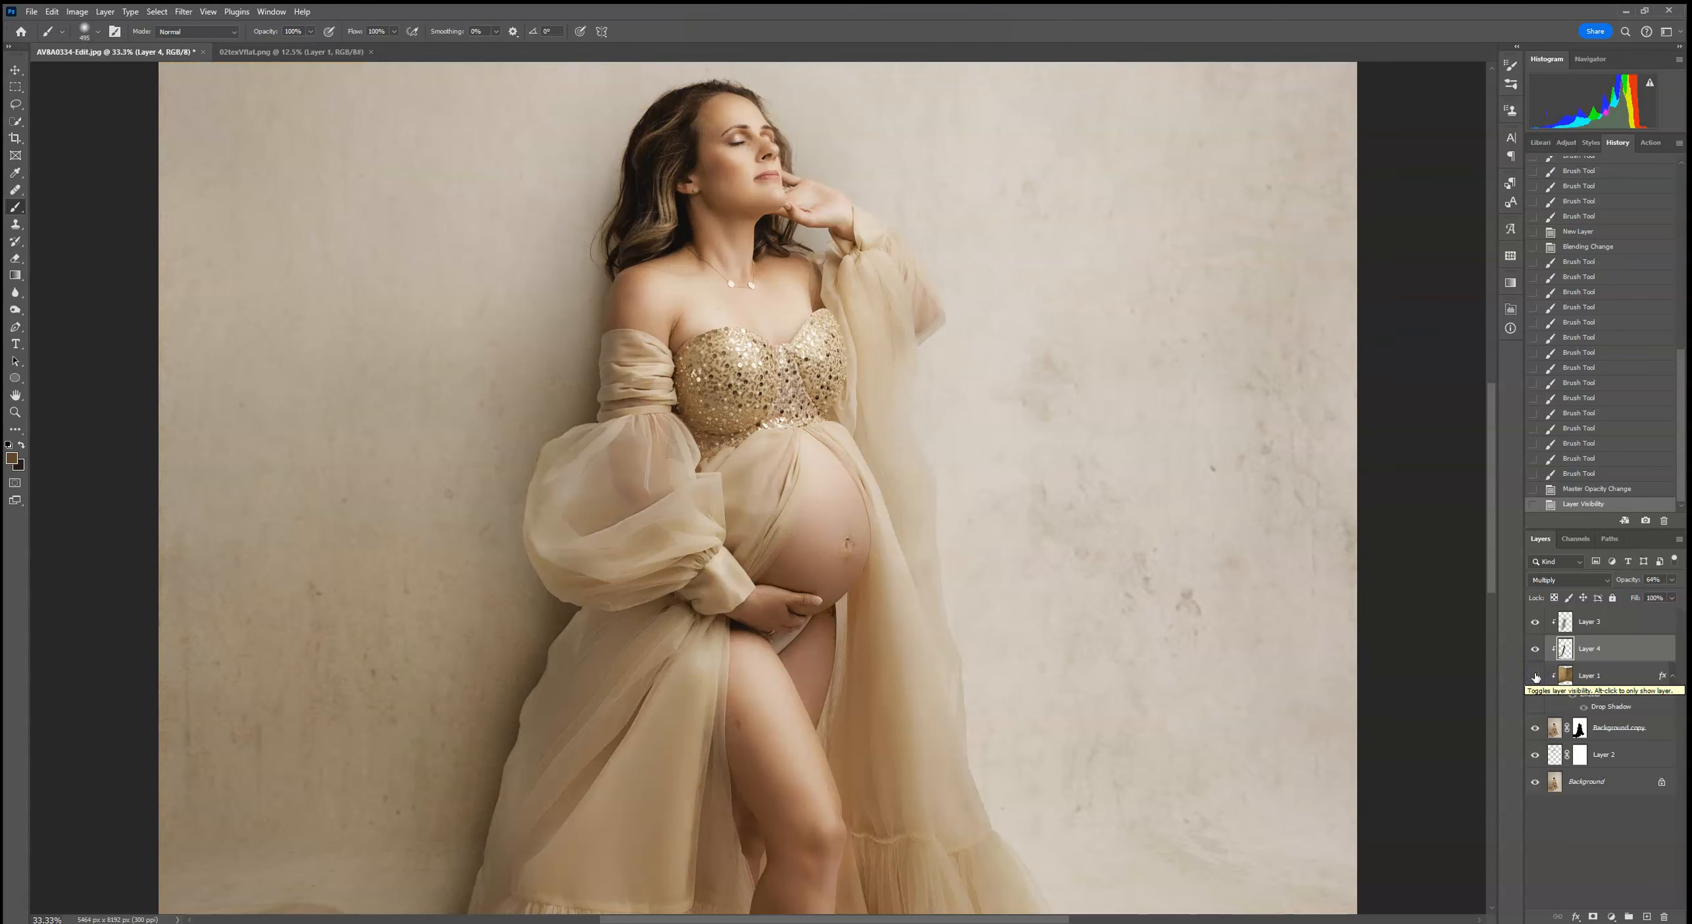
{"action": "left_click", "coordinate": [1536, 676]}
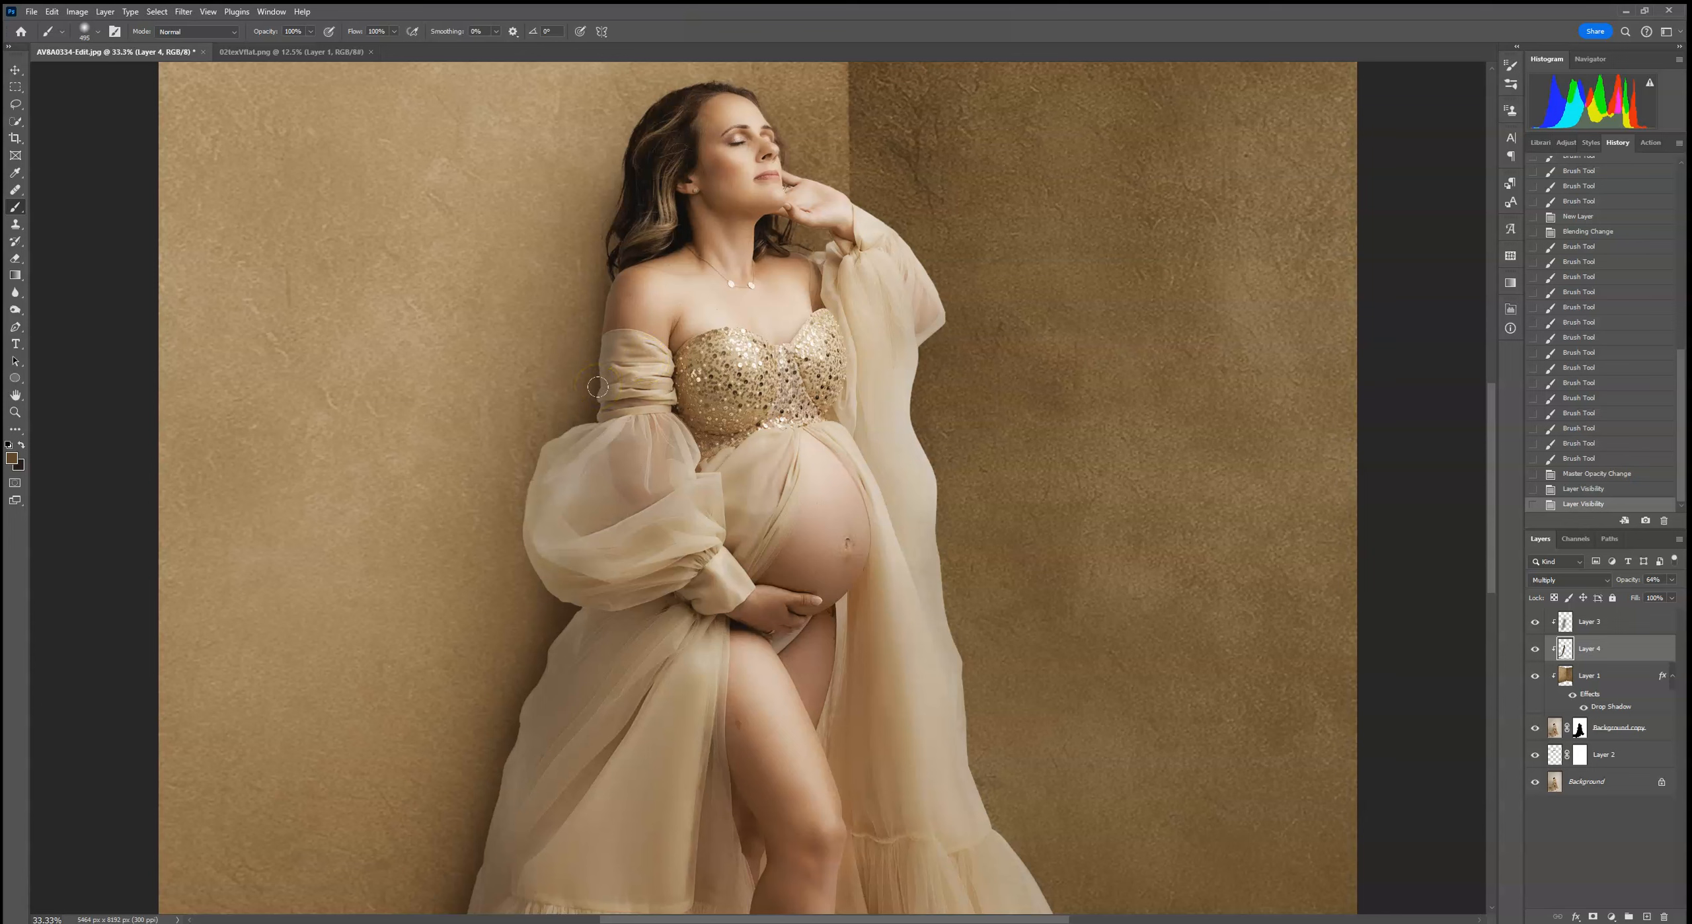
Create a new layer just above the Background layer and set its blend mode to Multiply
{"action": "left_click", "coordinate": [1611, 728]}
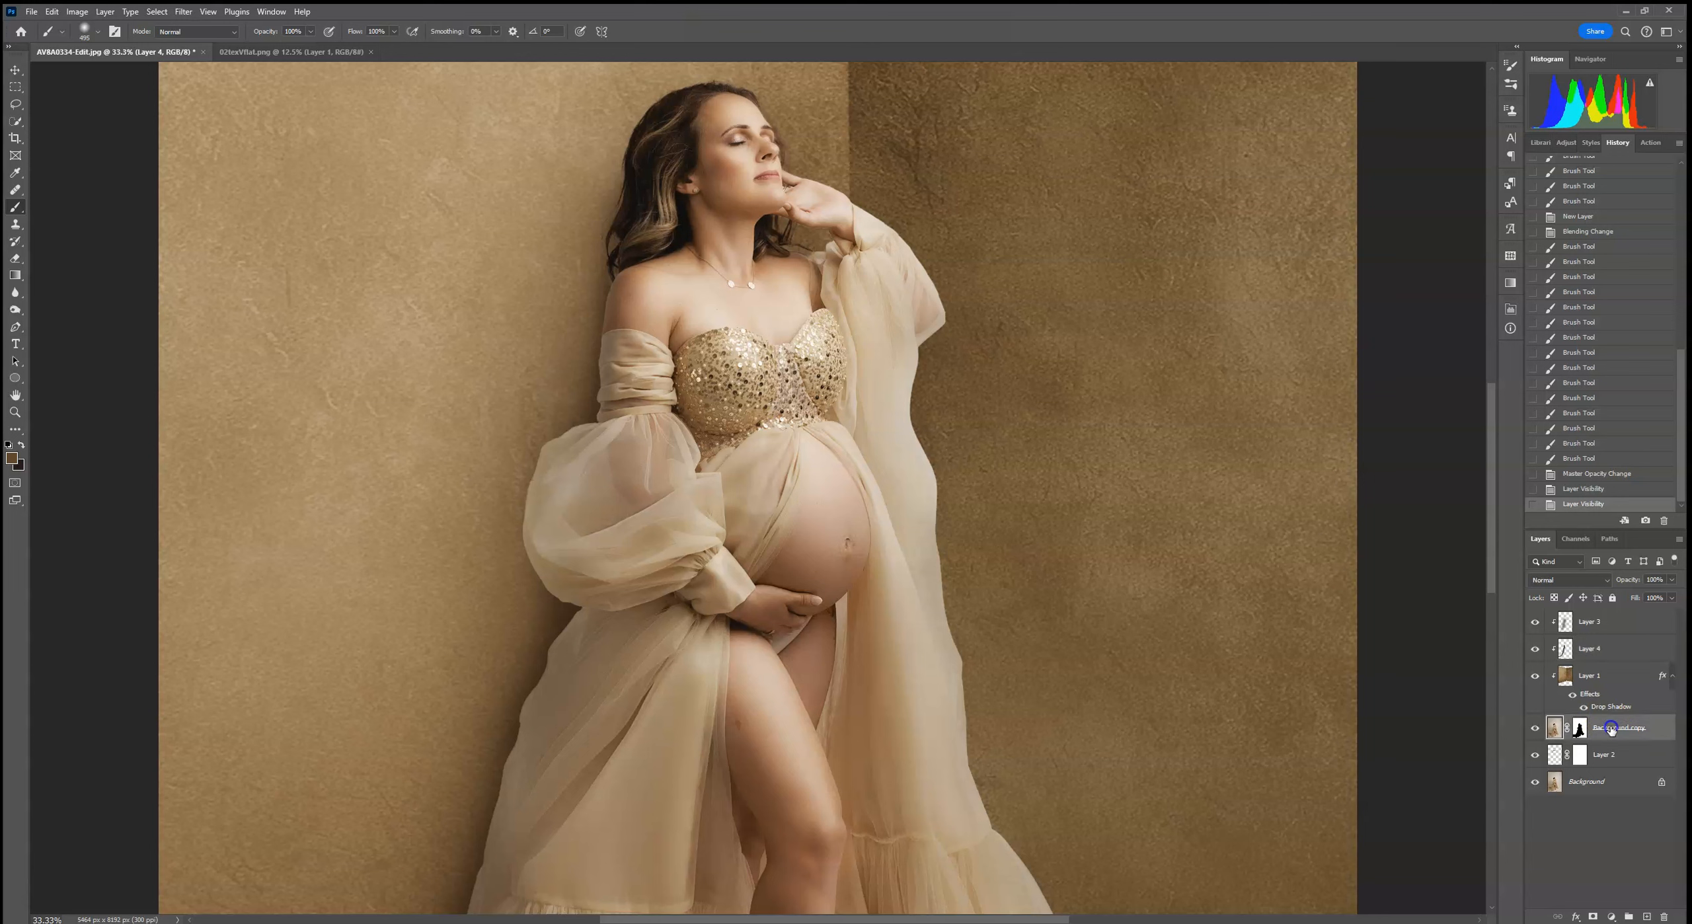
{"action": "left_click", "coordinate": [1616, 782]}
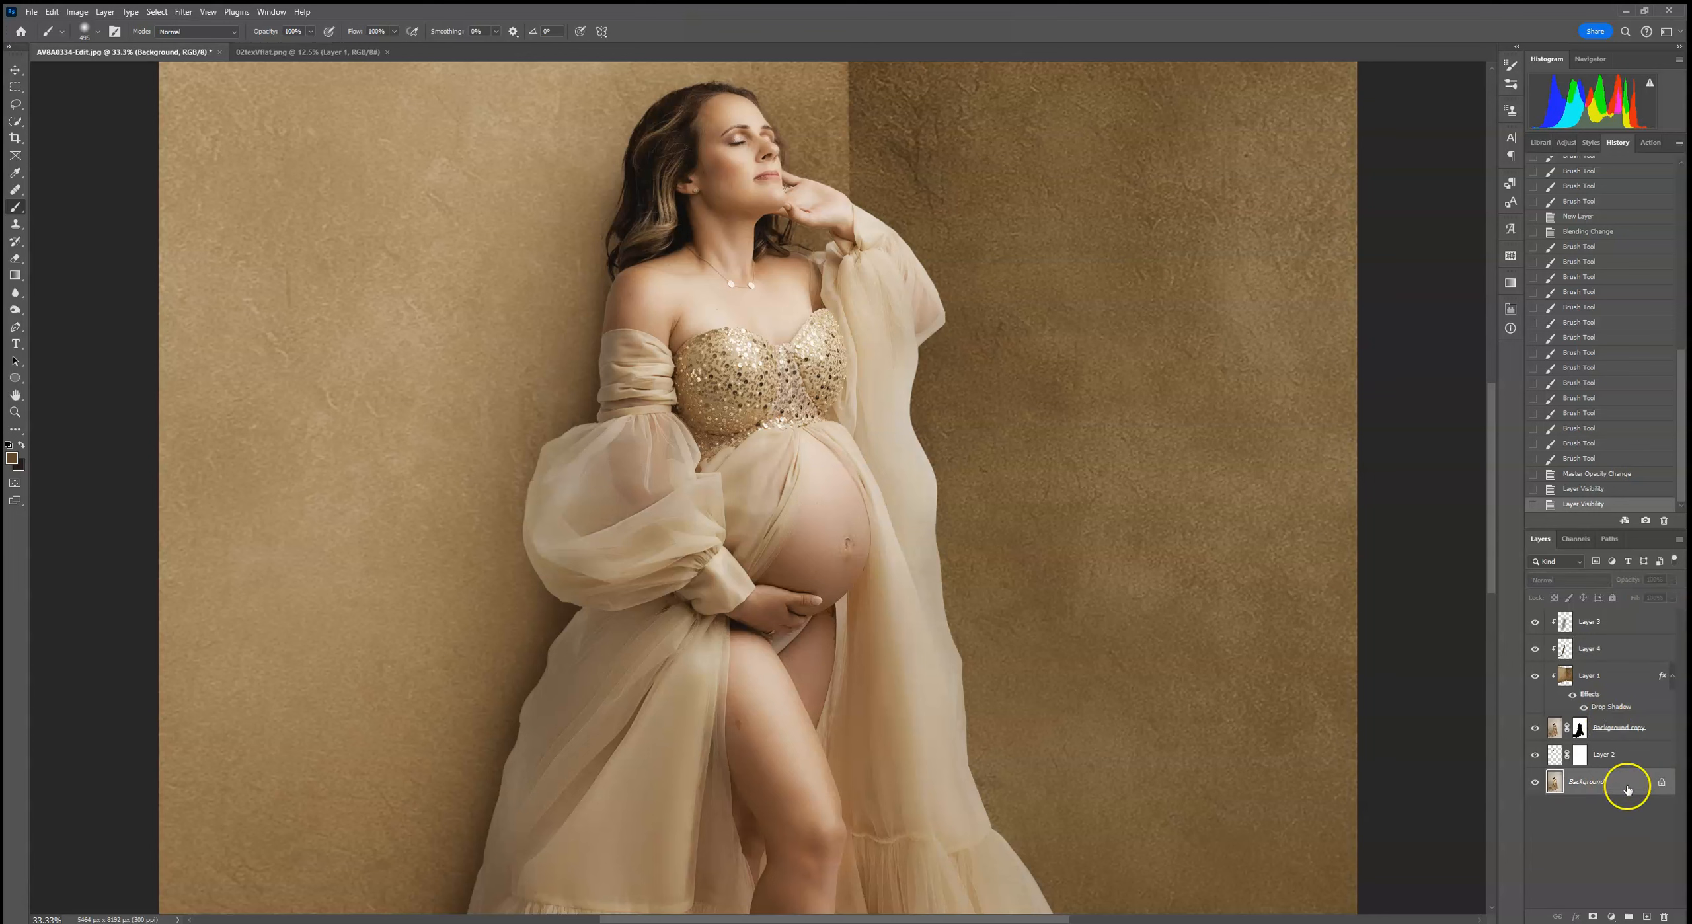
{"action": "left_click", "coordinate": [1646, 917]}
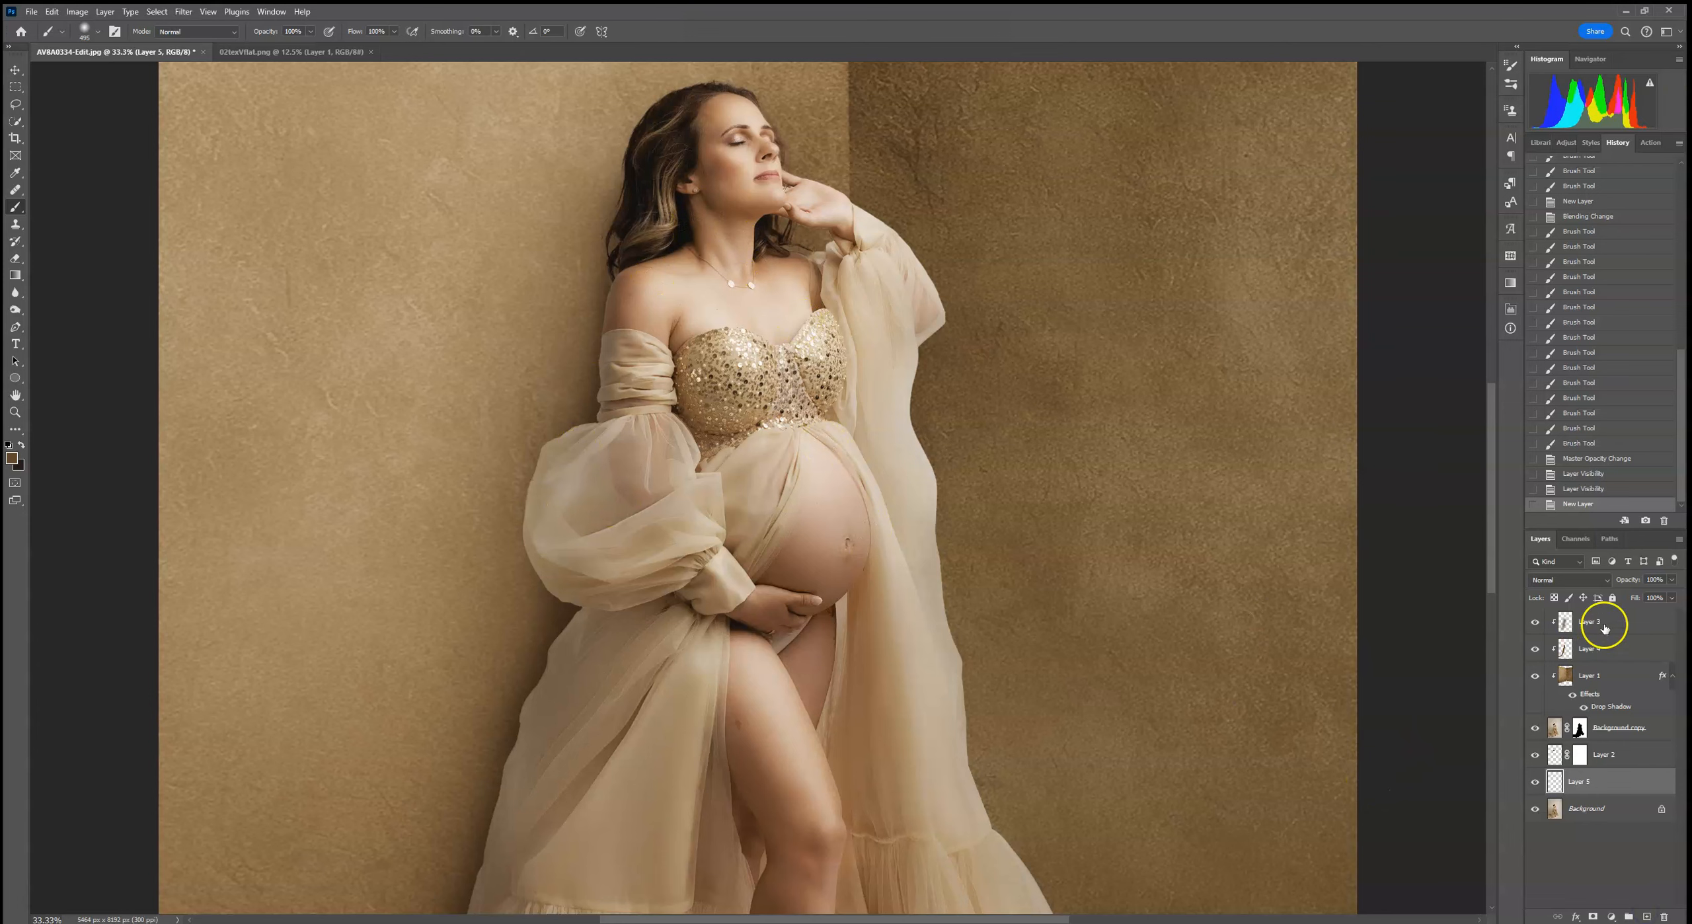
{"action": "left_click", "coordinate": [1557, 574]}
{"action": "left_click", "coordinate": [1553, 613]}
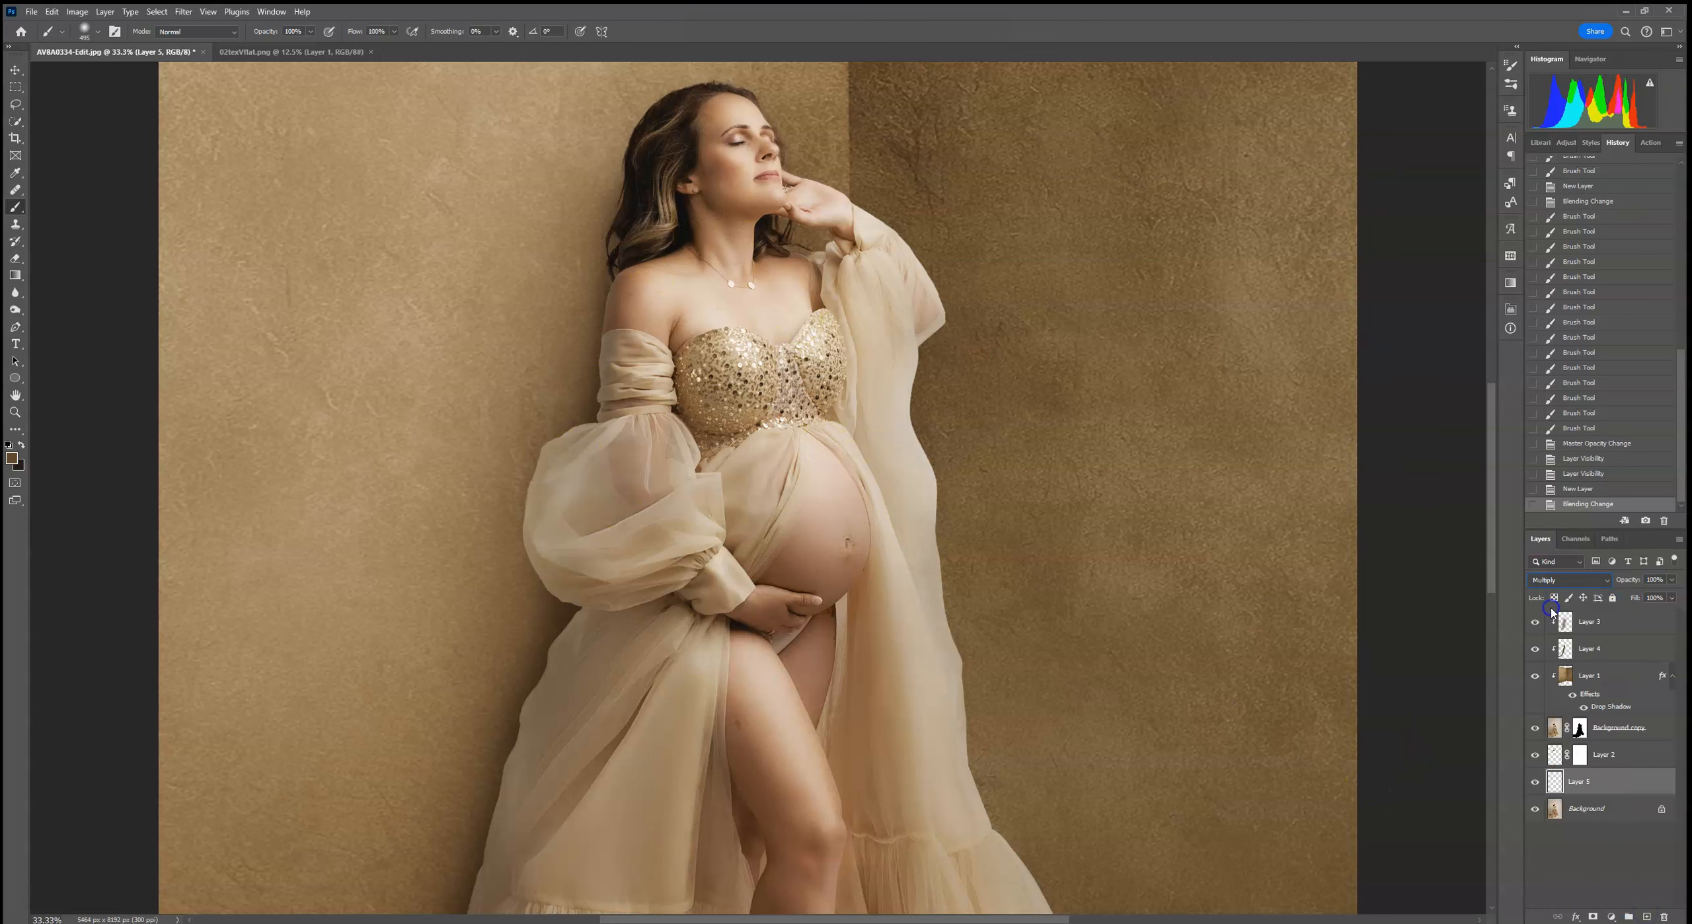
Set the soft brush to 174 px at about 30% opacity and paint shading along the outer edge of the bare shoulder and upper arm
{"action": "key", "text": "ctrl+plus"}
{"action": "key", "text": "ctrl+plus"}
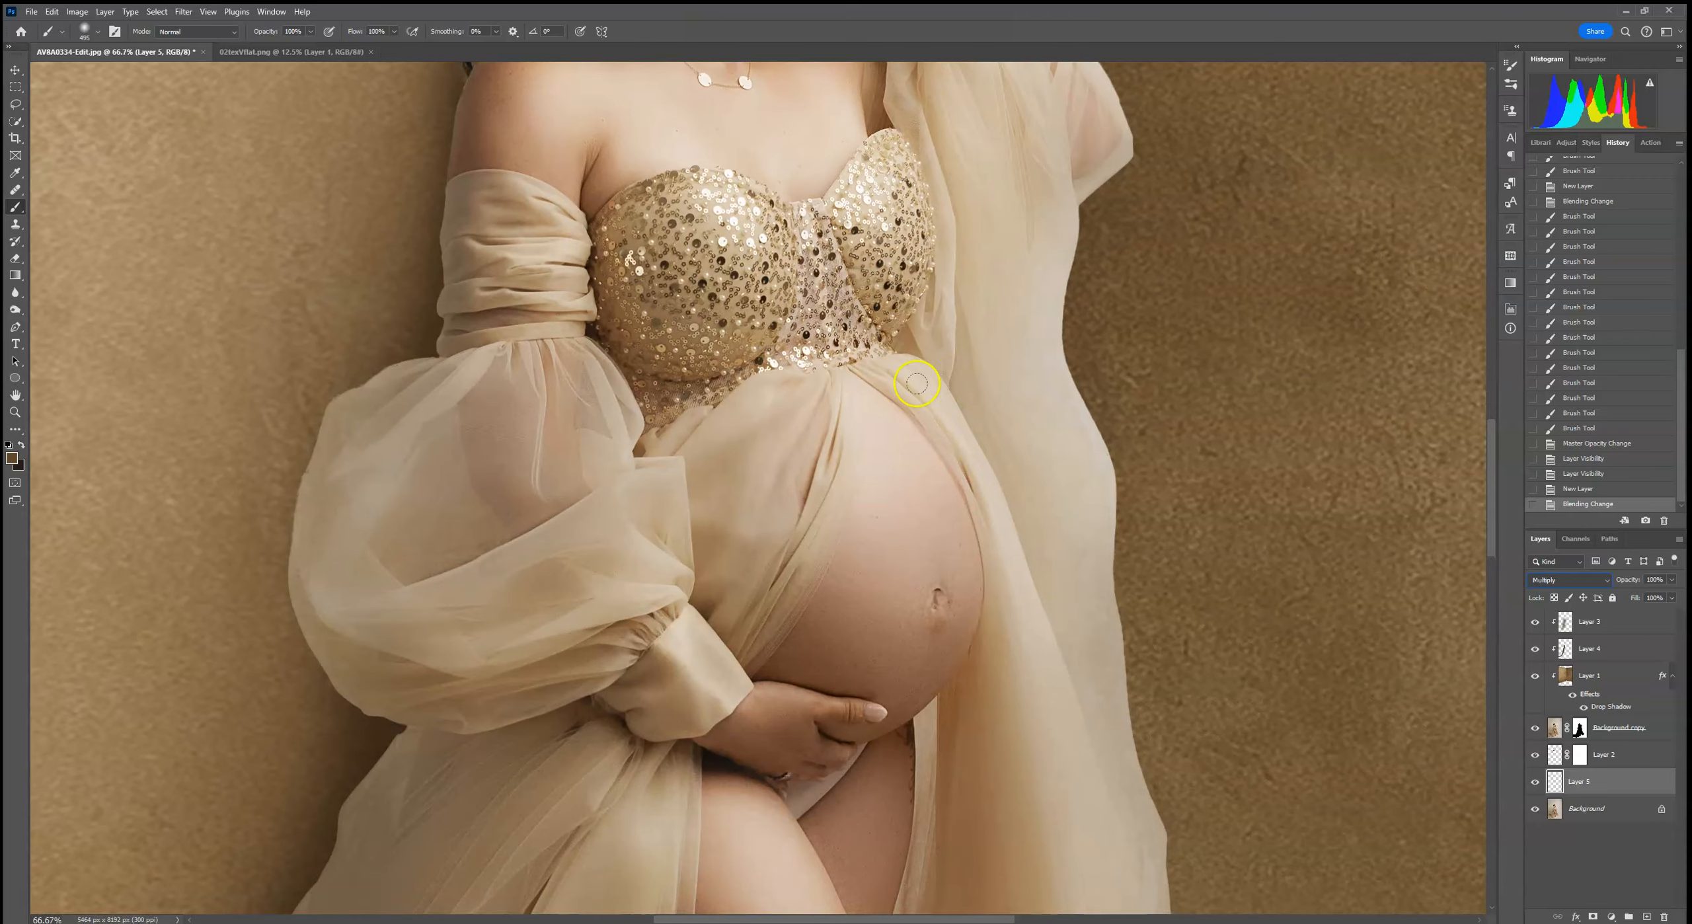
{"action": "left_click_drag", "start_coordinate": [427, 236], "coordinate": [538, 432]}
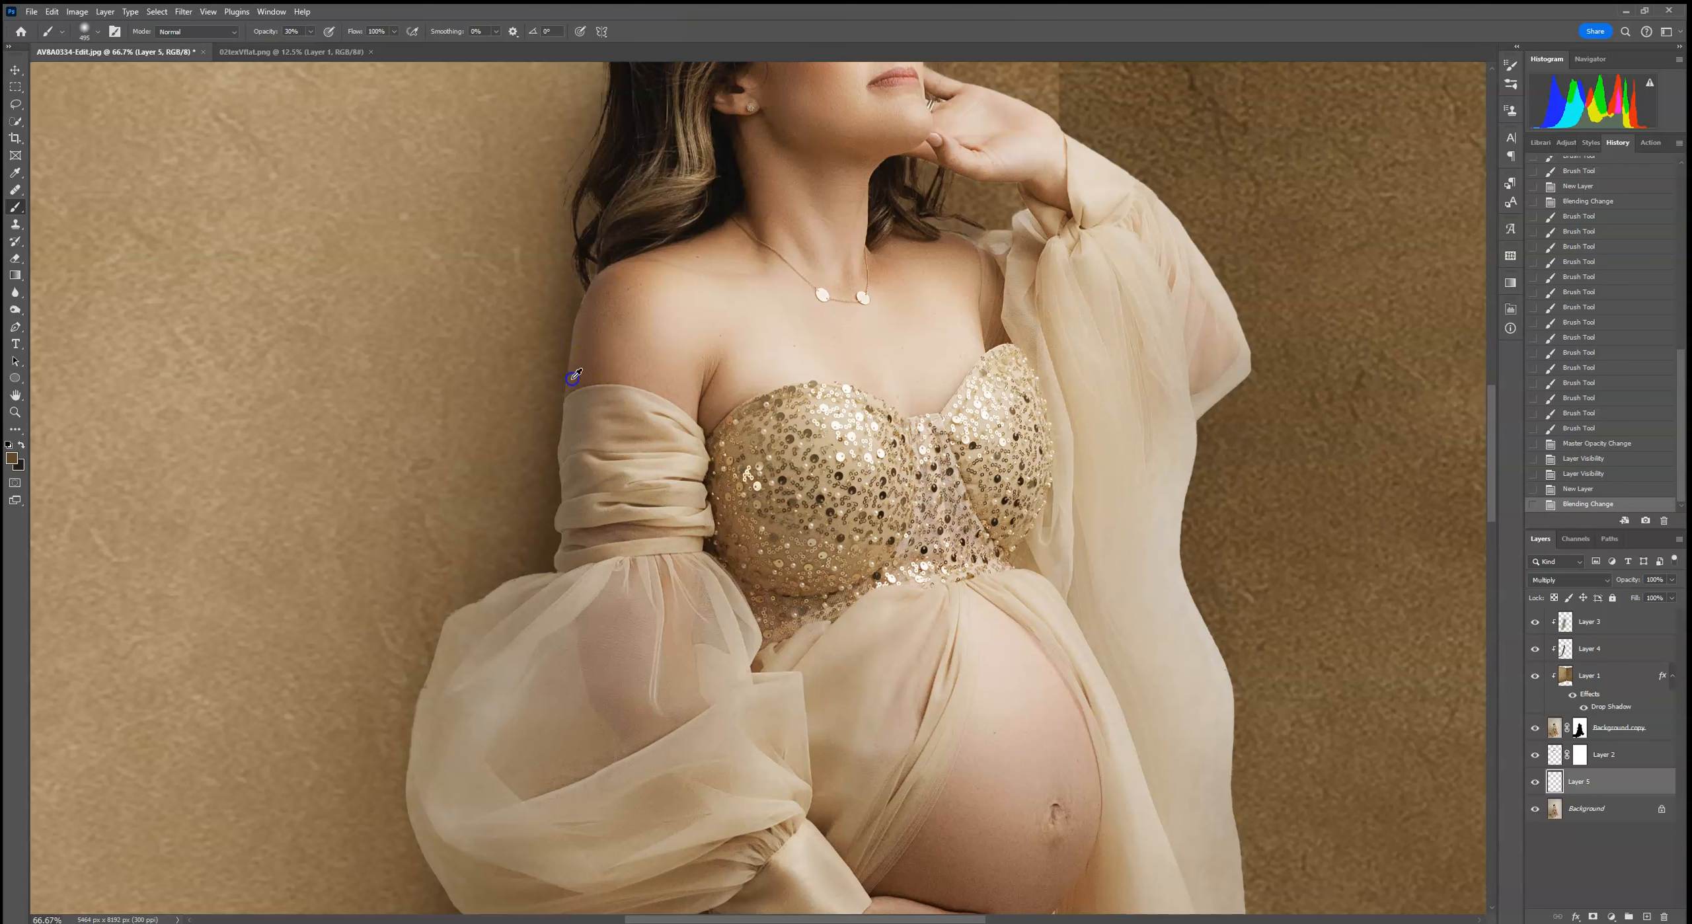
{"action": "right_click", "coordinate": [107, 69]}
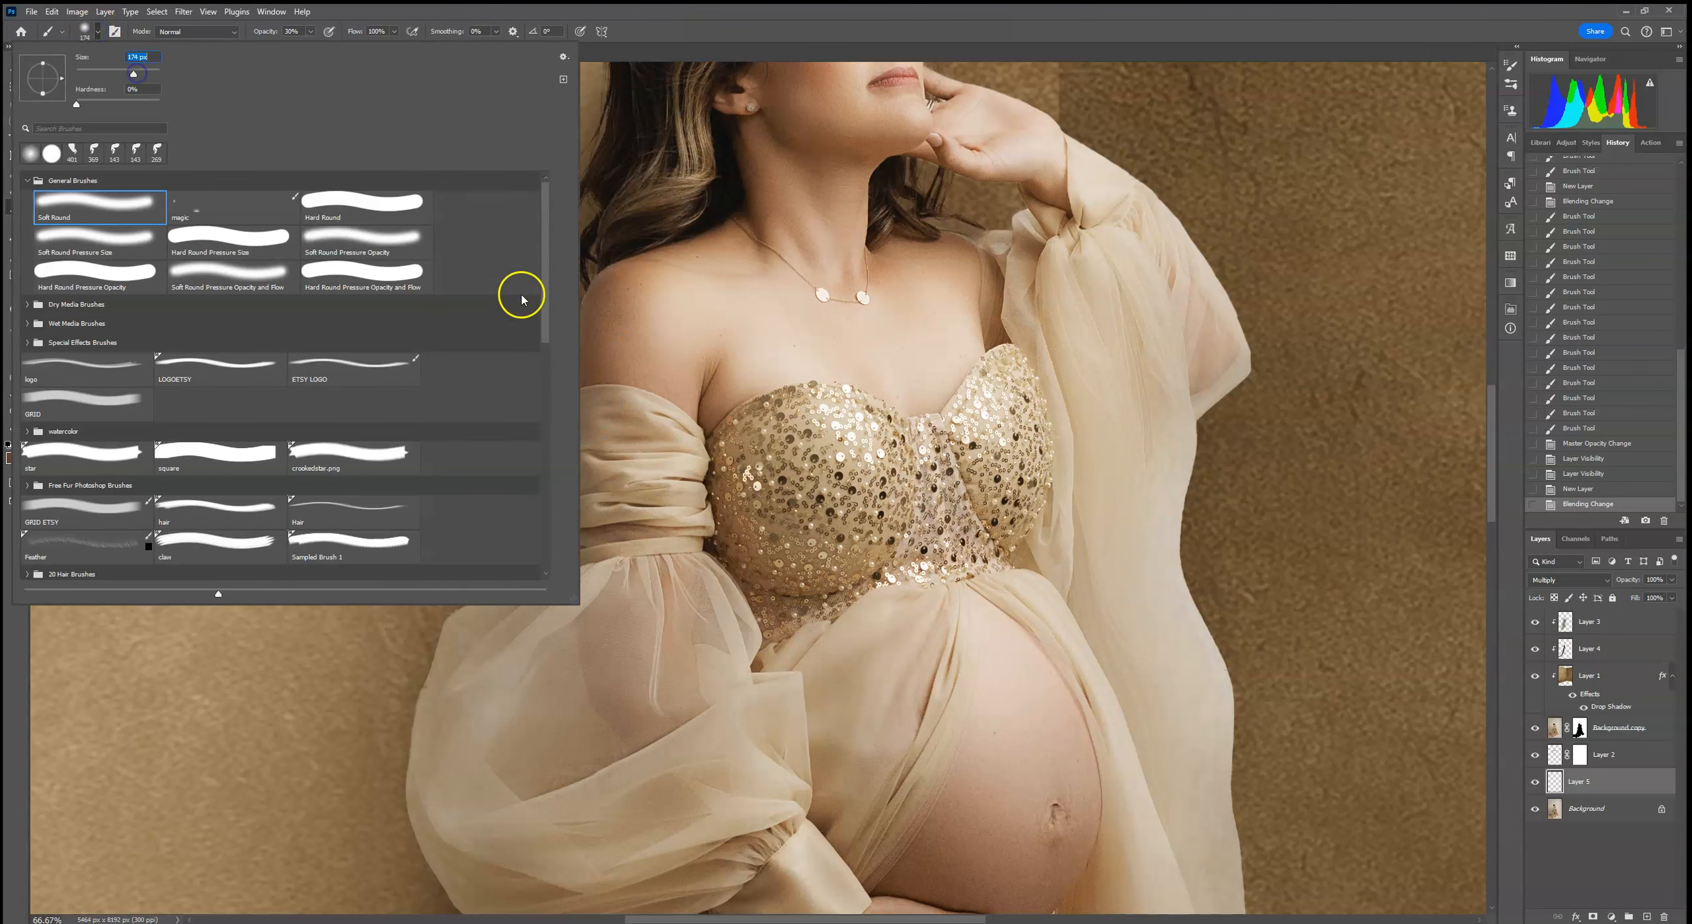
{"action": "left_click", "coordinate": [576, 271]}
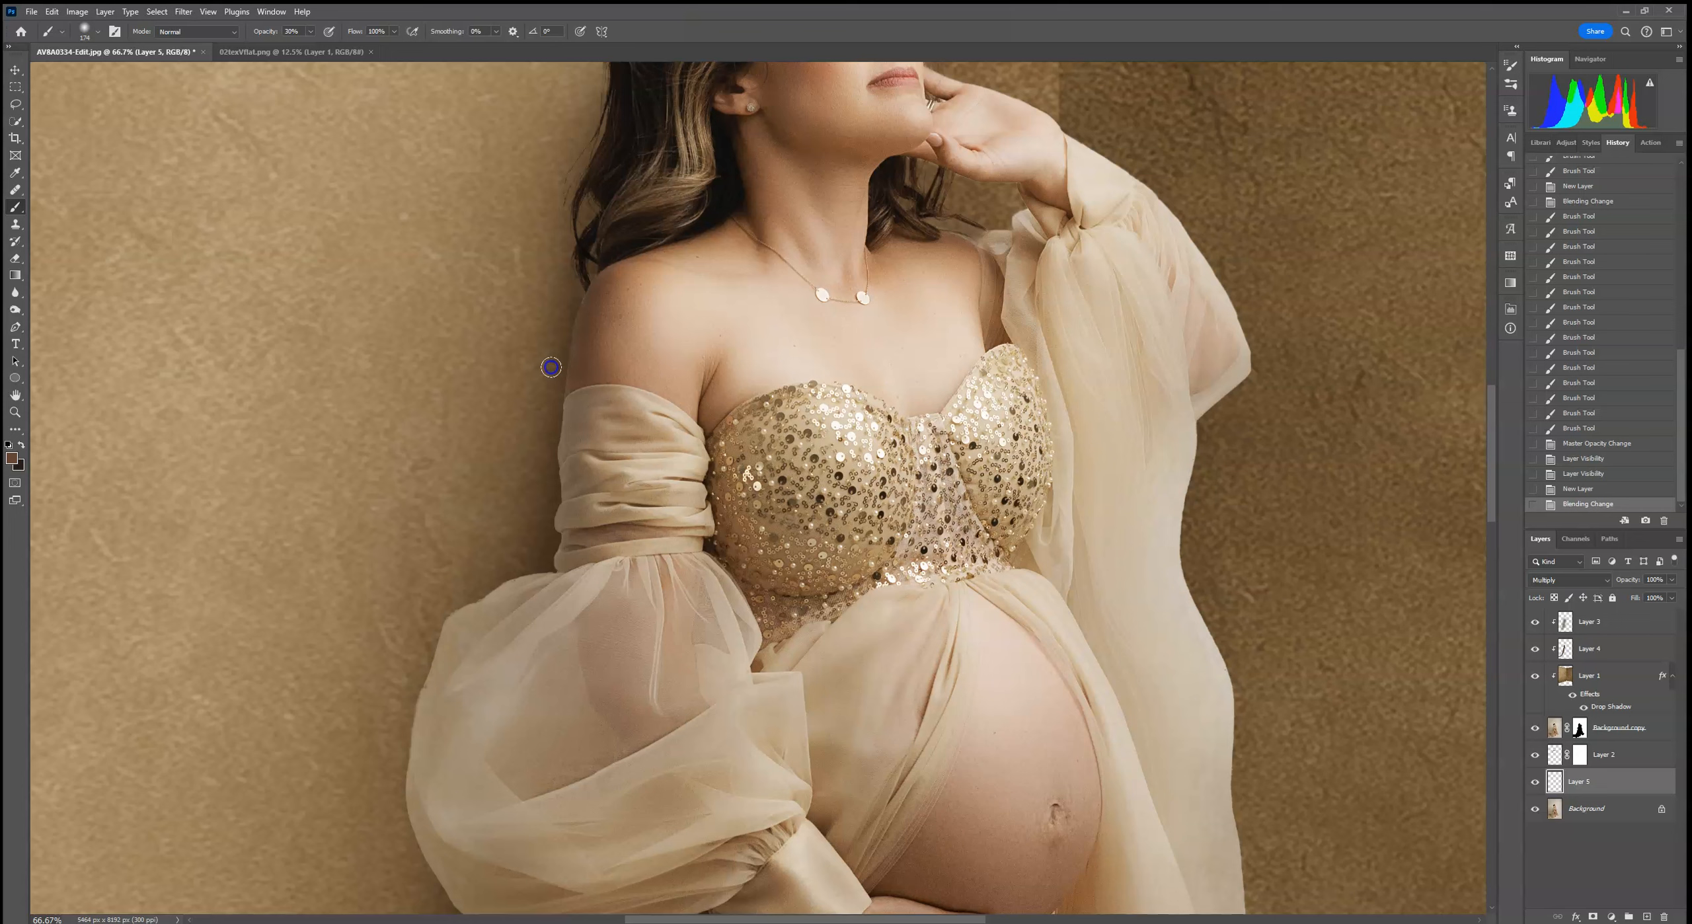
{"action": "mouse_move", "coordinate": [576, 292]}
{"action": "left_mouse_down"}
{"action": "mouse_move", "coordinate": [592, 349]}
{"action": "mouse_move", "coordinate": [553, 370]}
{"action": "left_mouse_up"}
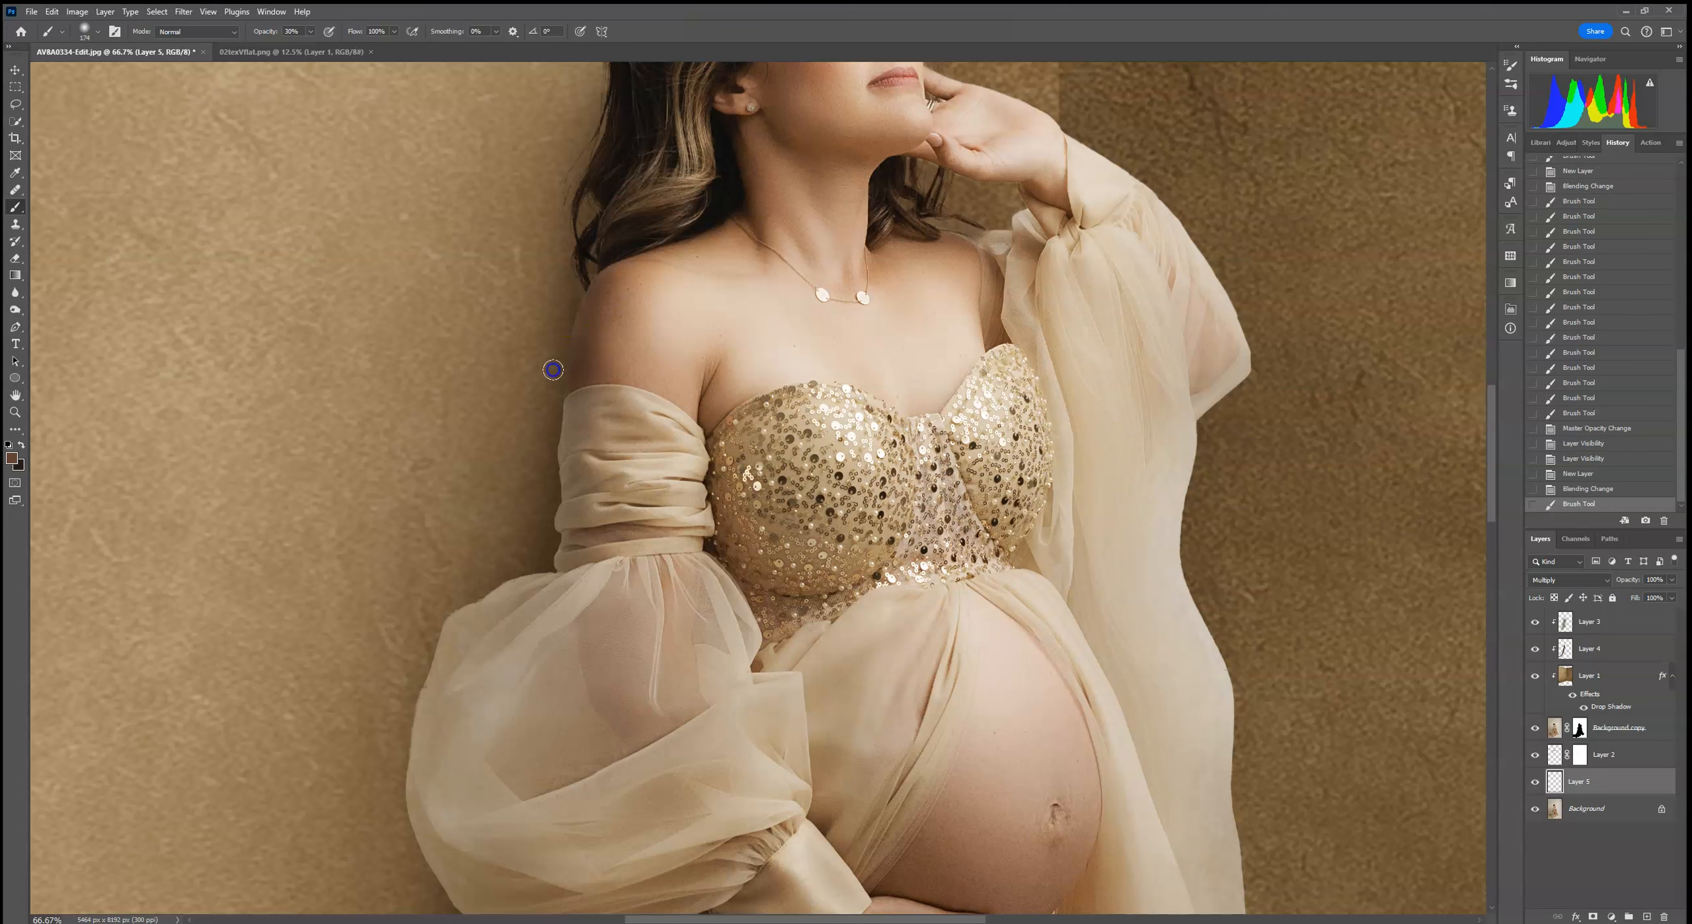
{"action": "left_click", "coordinate": [590, 259]}
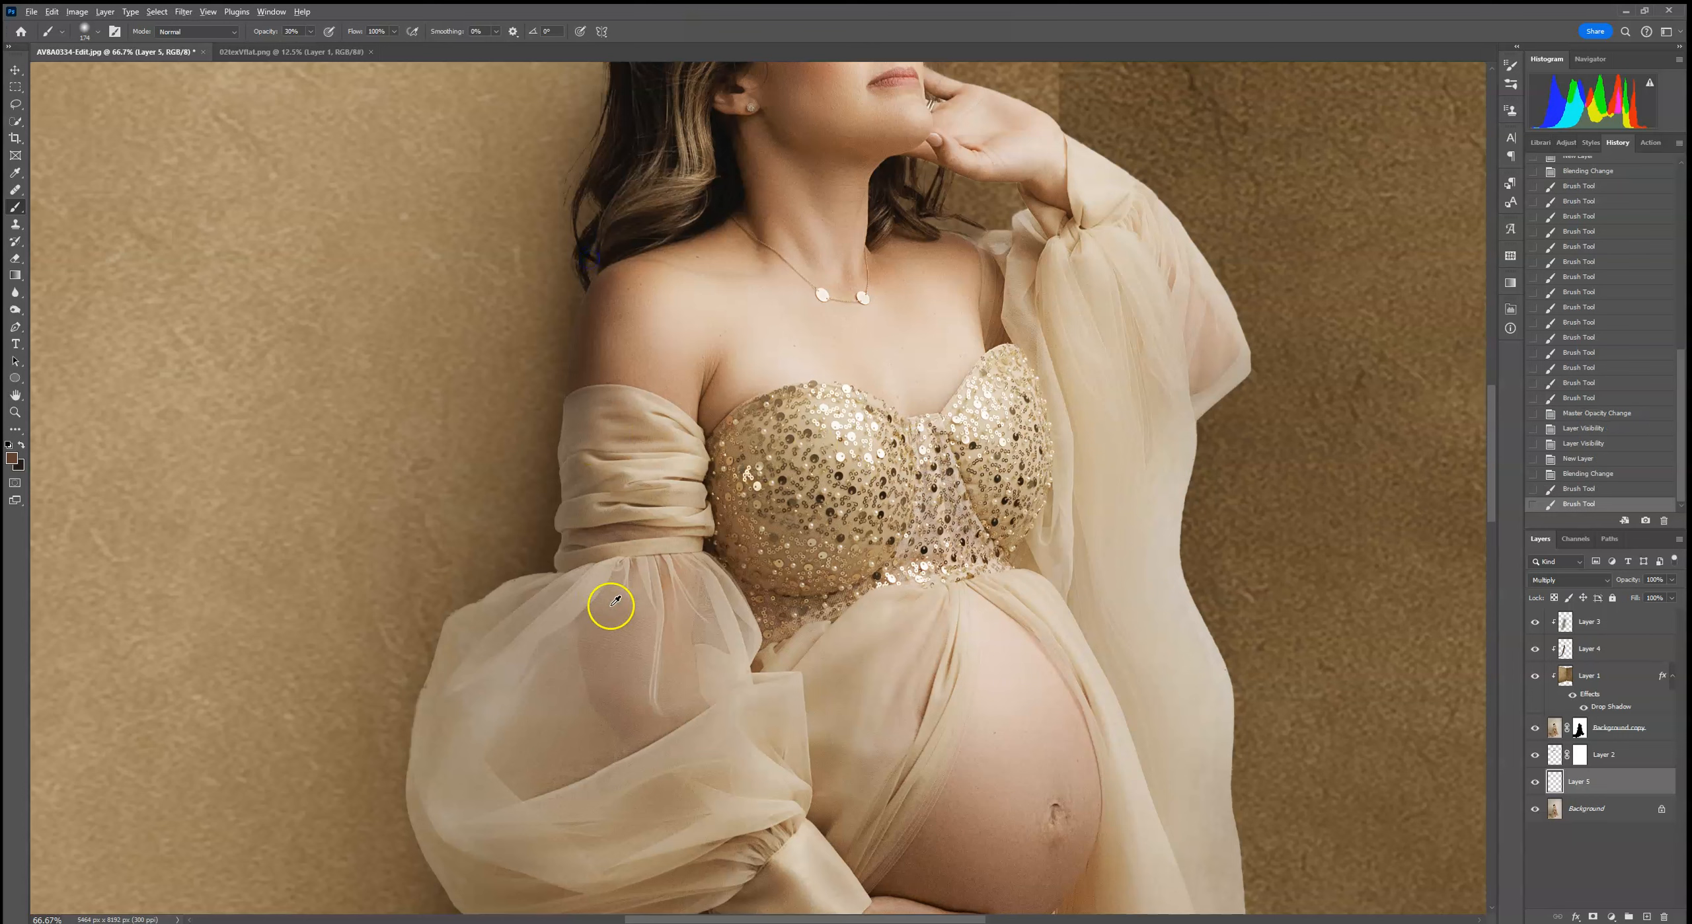
Sample darker tones from the edge area and paint shading down the outer edge of the ruched sleeve onto the puffed sleeve
{"action": "left_click", "coordinate": [583, 533], "text": "alt"}
{"action": "mouse_move", "coordinate": [544, 425]}
{"action": "left_mouse_down"}
{"action": "mouse_move", "coordinate": [545, 554]}
{"action": "mouse_move", "coordinate": [540, 425]}
{"action": "left_mouse_up"}
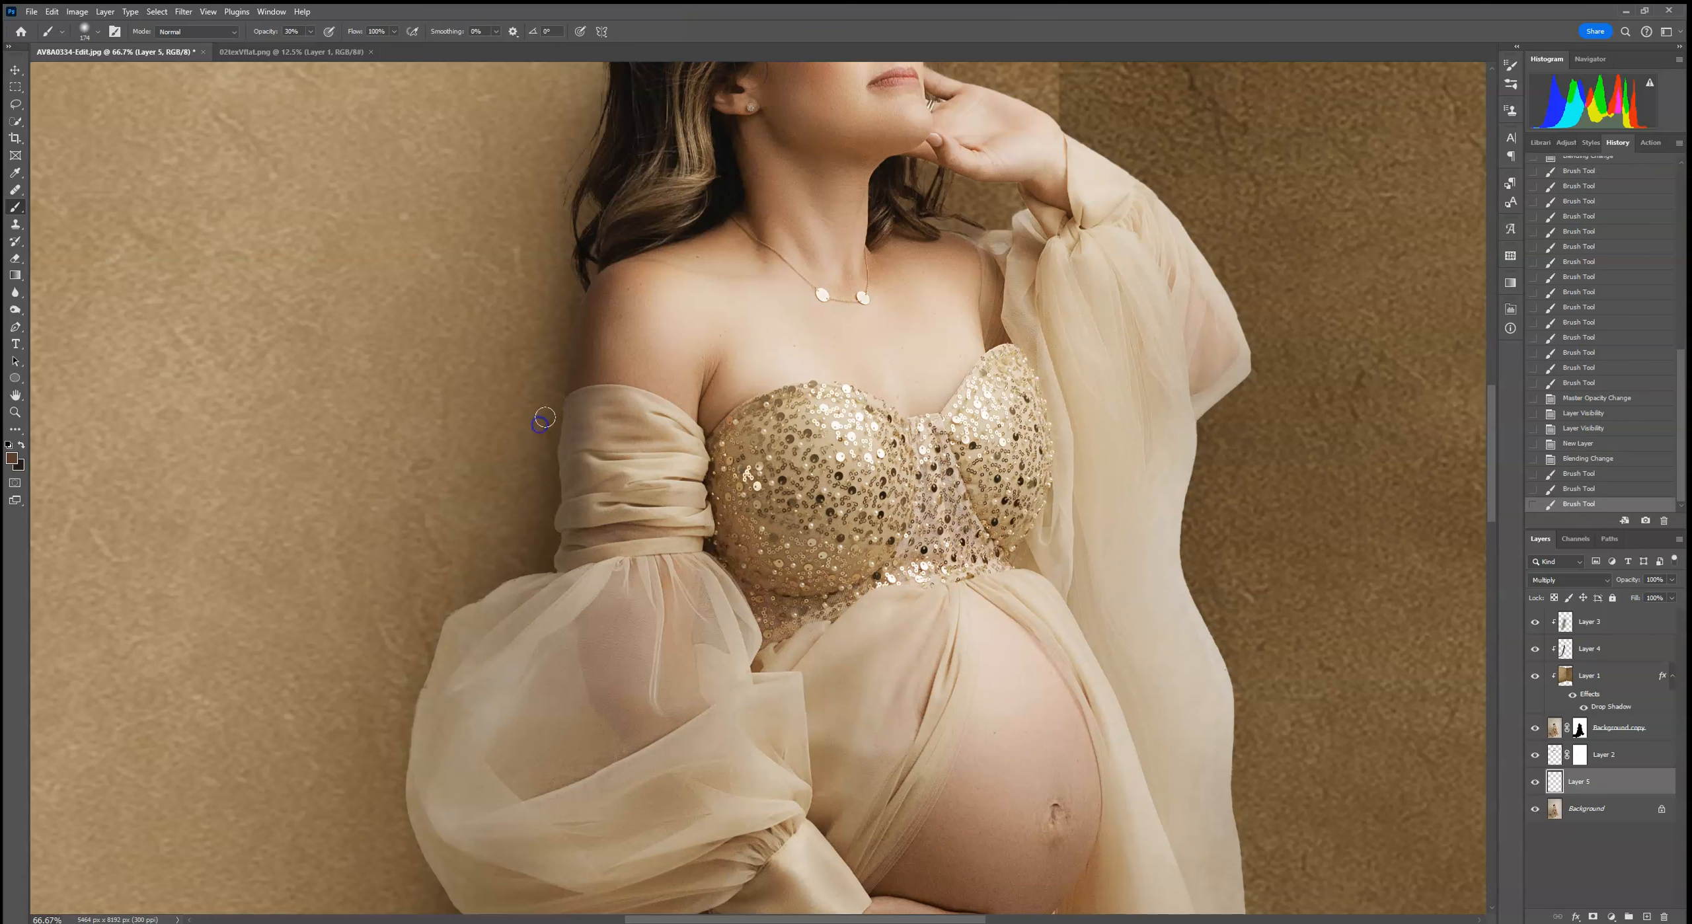
{"action": "left_click_drag", "start_coordinate": [530, 559], "coordinate": [574, 456]}
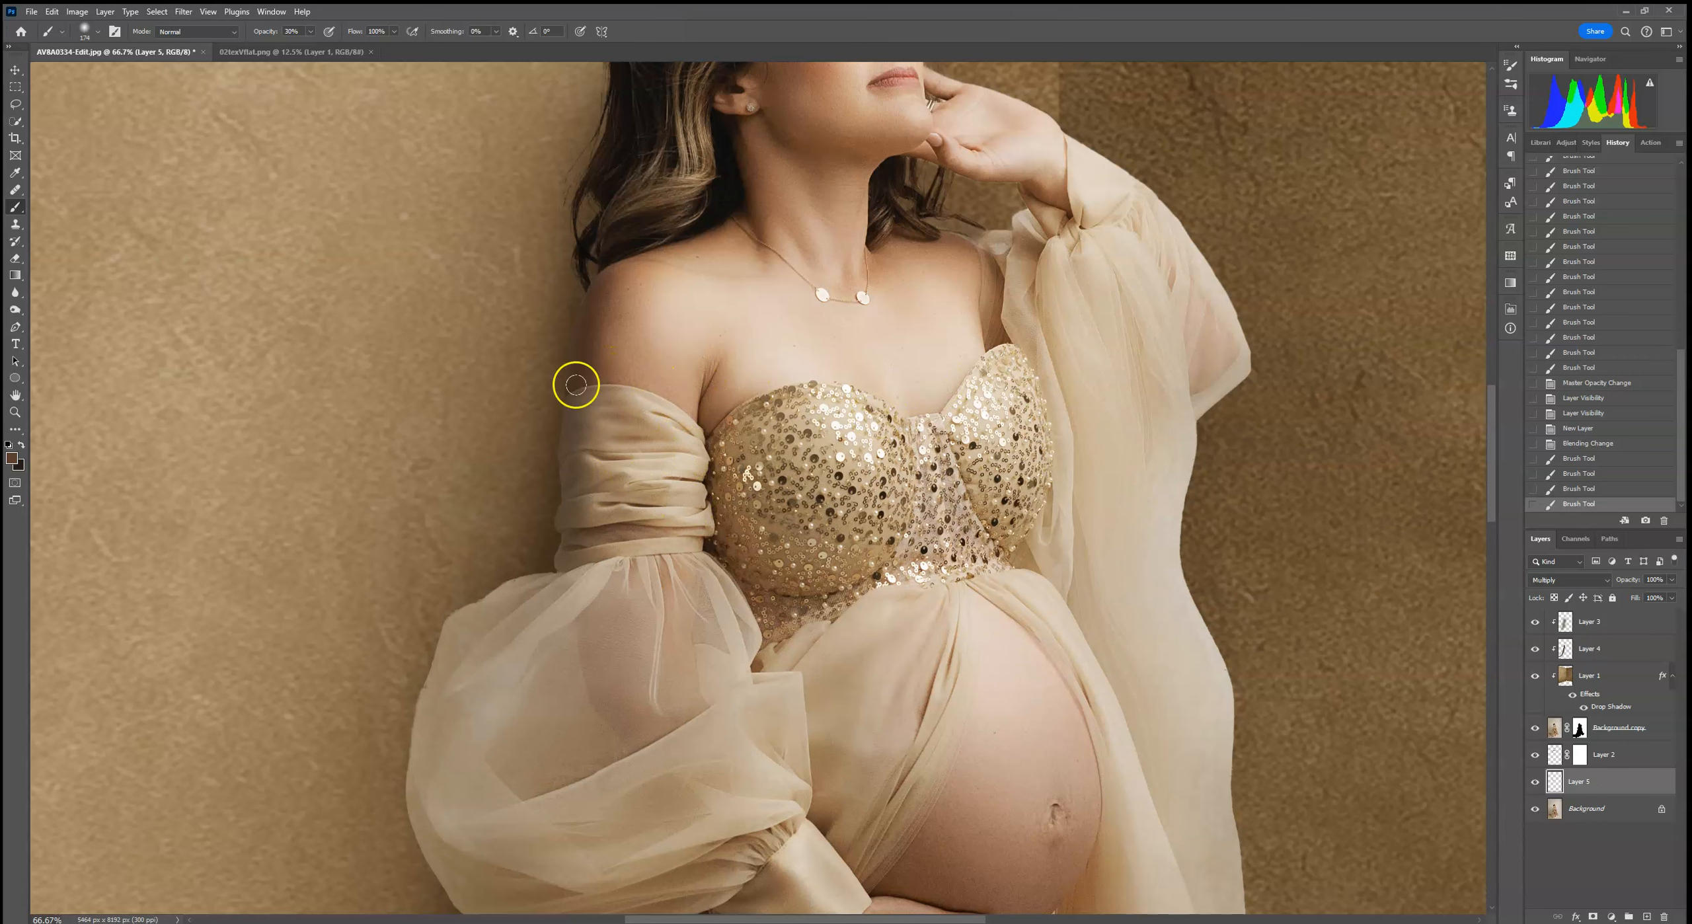
{"action": "scroll", "coordinate": [704, 387], "scroll_direction": "down", "scroll_amount": 5}
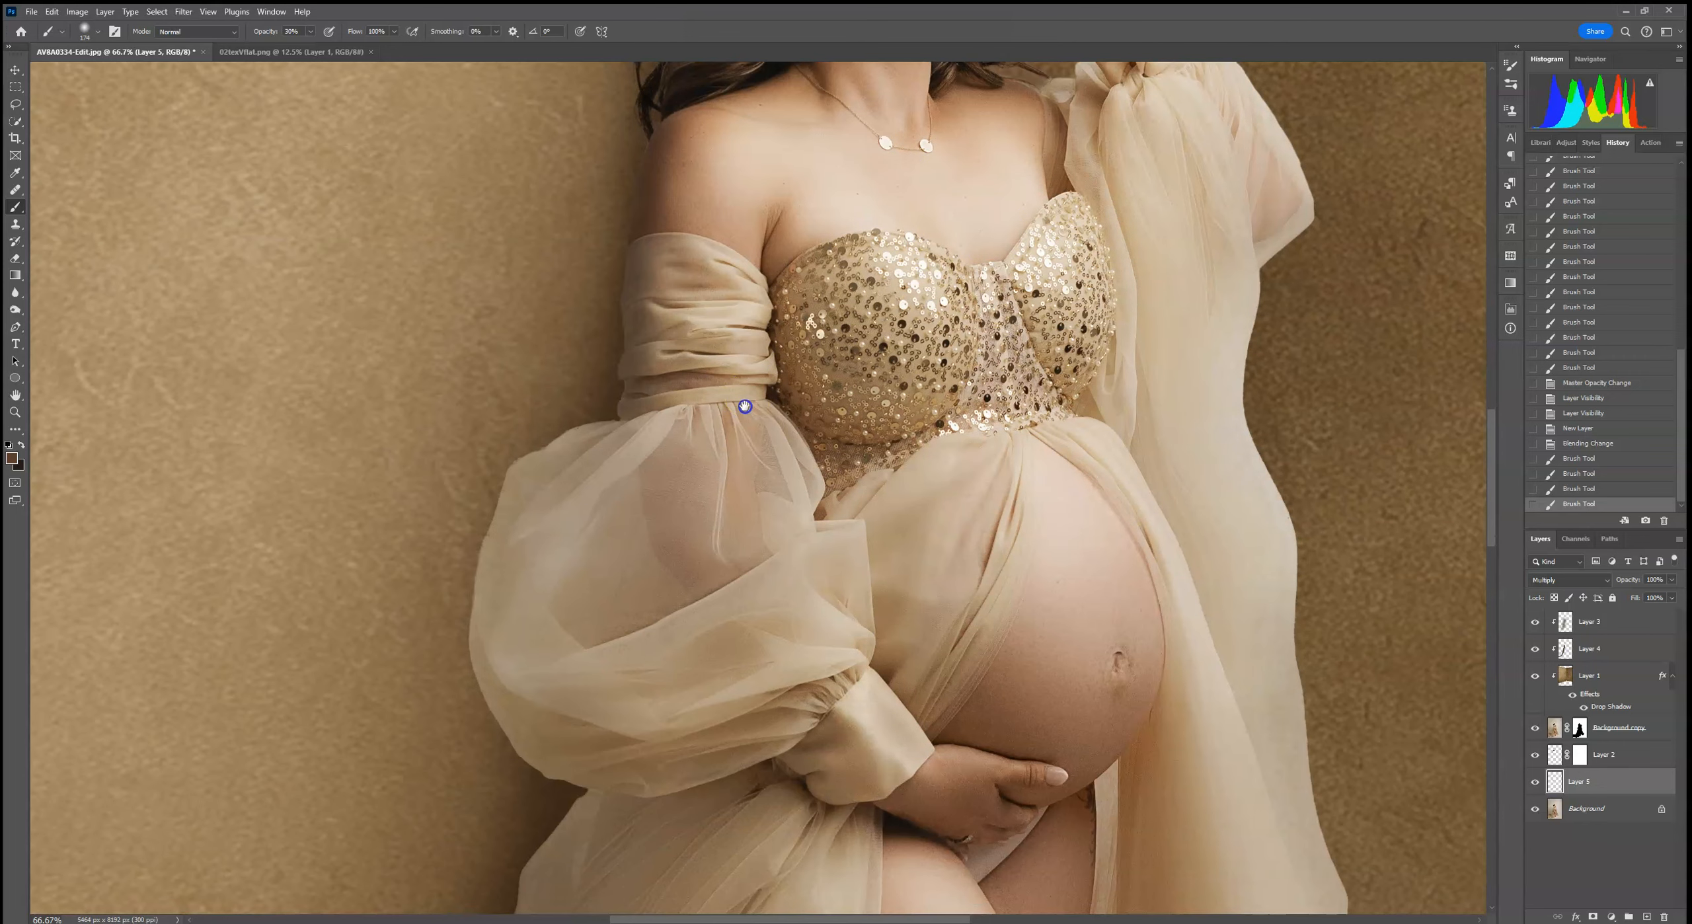
{"action": "left_click", "coordinate": [647, 231], "text": "alt"}
{"action": "mouse_move", "coordinate": [646, 231]}
{"action": "left_mouse_down"}
{"action": "mouse_move", "coordinate": [587, 230]}
{"action": "mouse_move", "coordinate": [519, 355]}
{"action": "left_mouse_up"}
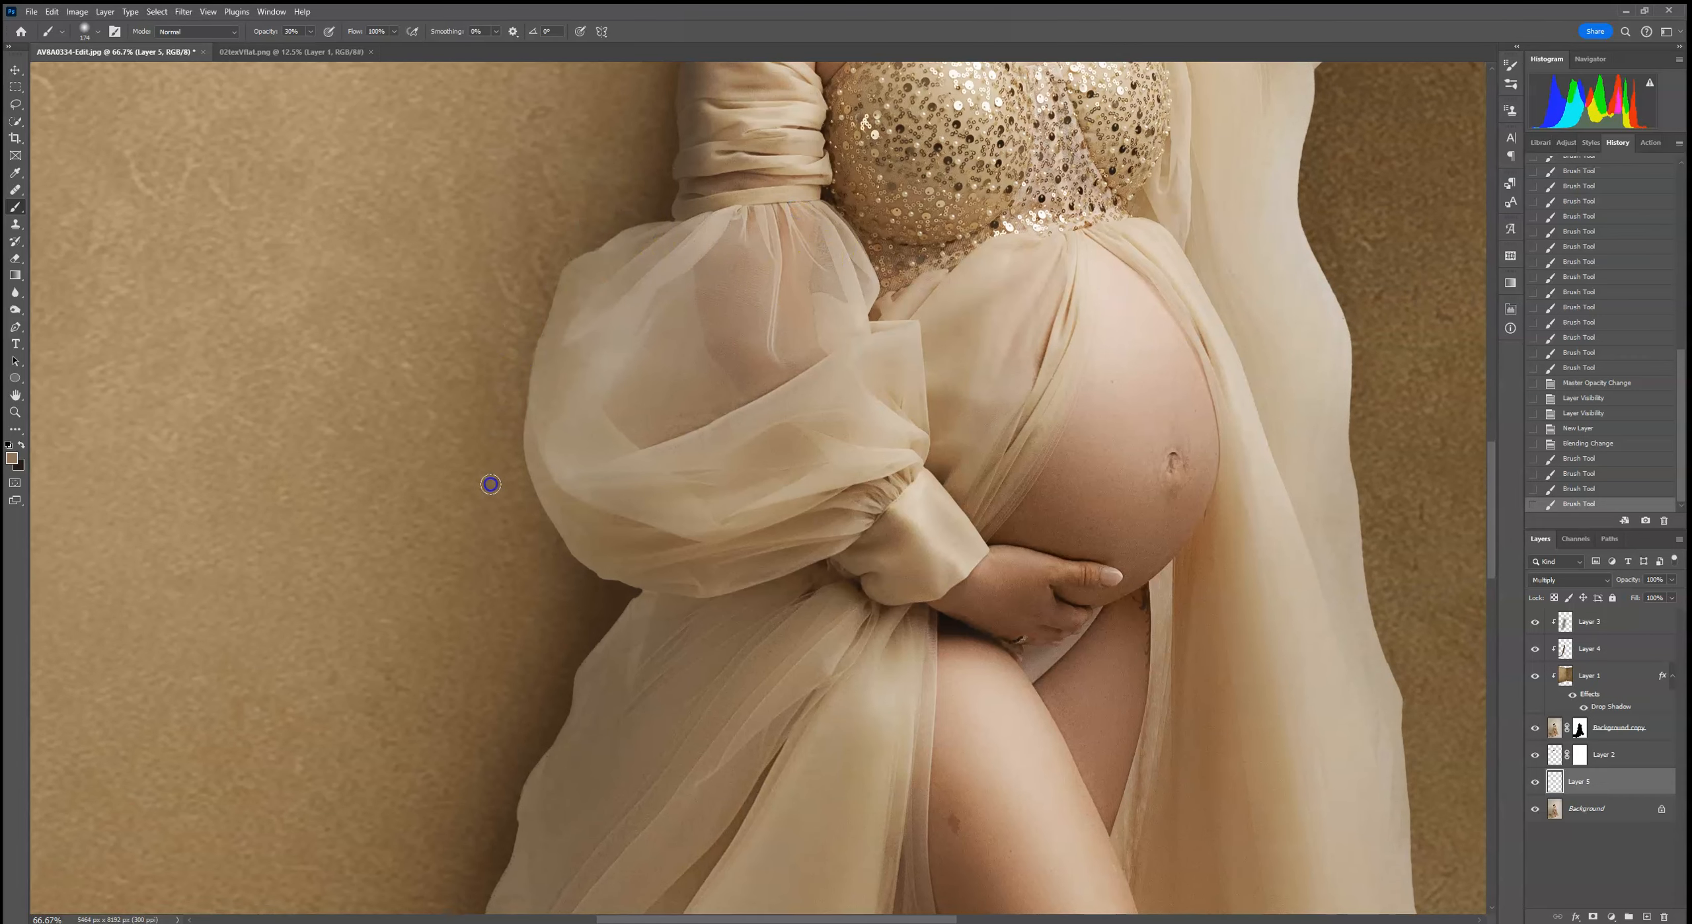
Enlarge the soft brush to just under 500 px and paint shading along the outer and lower edge of the puffed sleeve
{"action": "left_click", "coordinate": [86, 31]}
{"action": "left_click", "coordinate": [149, 74]}
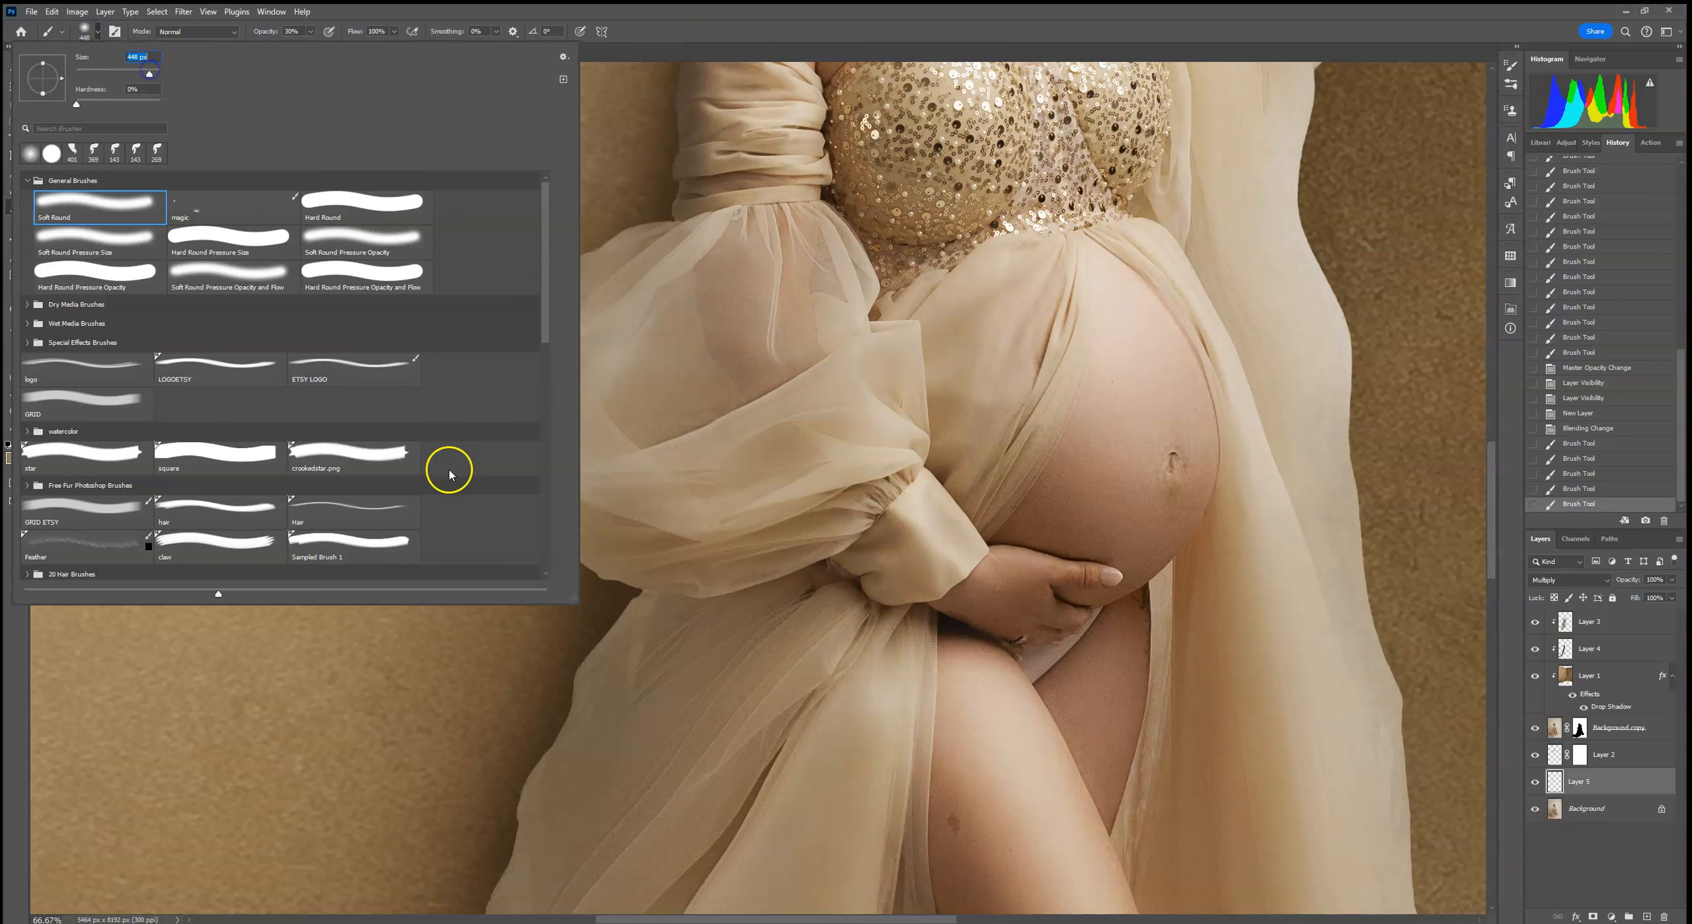
{"action": "left_click", "coordinate": [151, 74]}
{"action": "left_click", "coordinate": [615, 17]}
{"action": "left_click", "coordinate": [510, 576]}
{"action": "left_click", "coordinate": [489, 533]}
{"action": "left_click", "coordinate": [466, 472]}
{"action": "left_click_drag", "start_coordinate": [251, 286], "coordinate": [286, 167]}
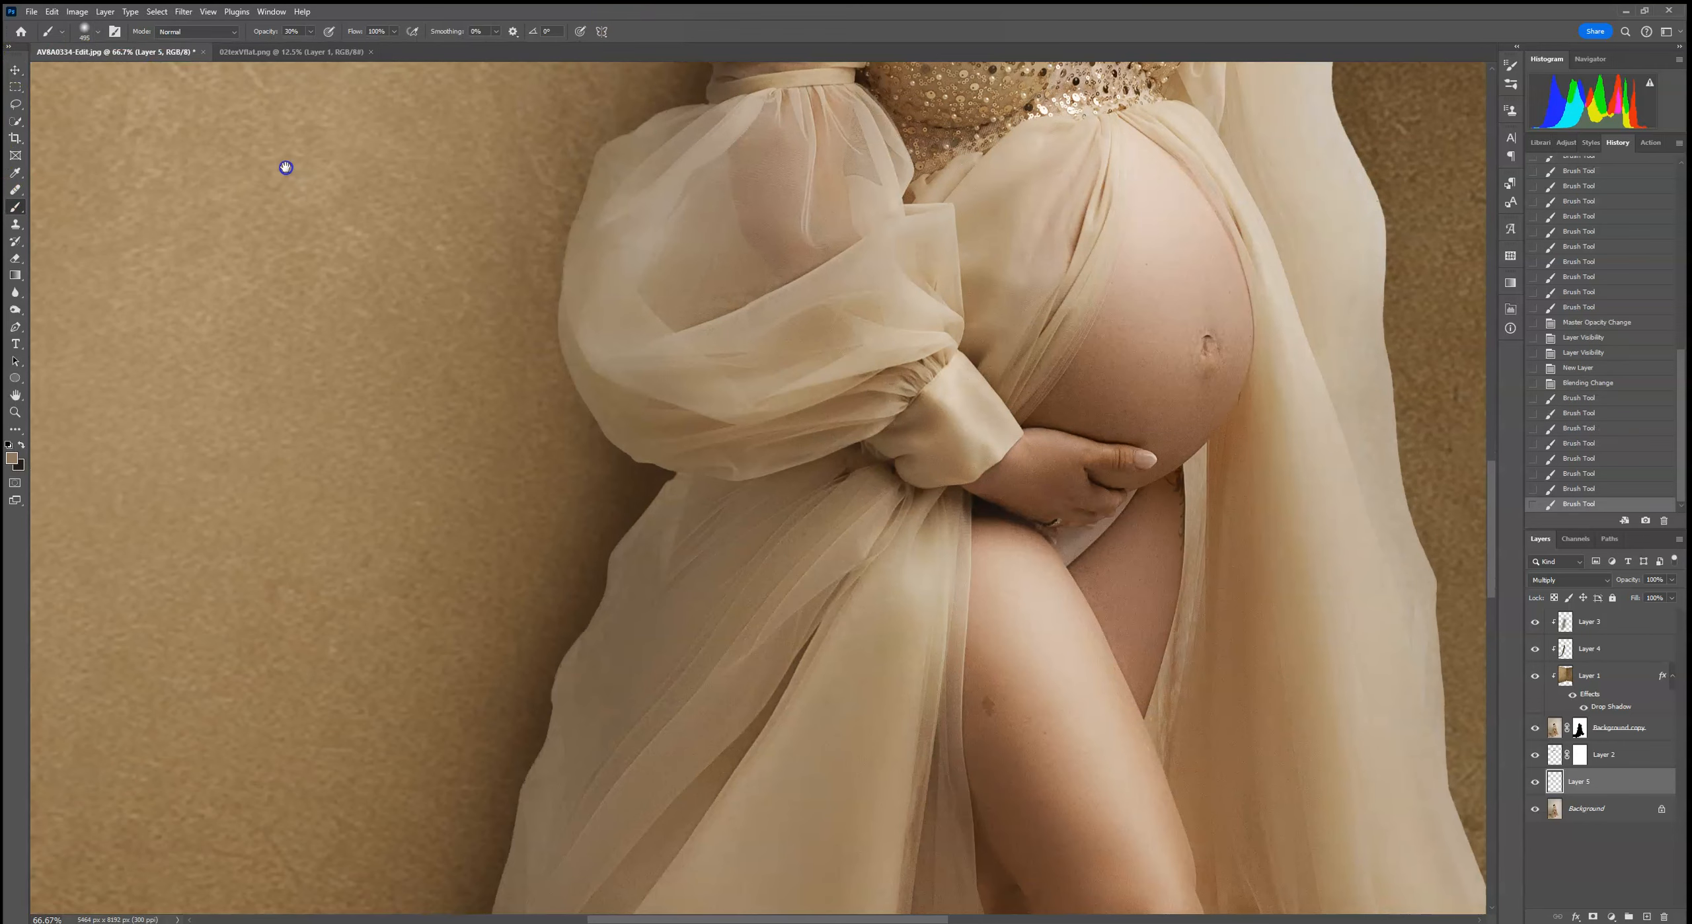
{"action": "left_click_drag", "start_coordinate": [326, 273], "coordinate": [329, 151]}
Reduce the brush slightly and paint shading under the puffed sleeve and down the back edge of the skirt to the train
{"action": "left_click", "coordinate": [310, 32]}
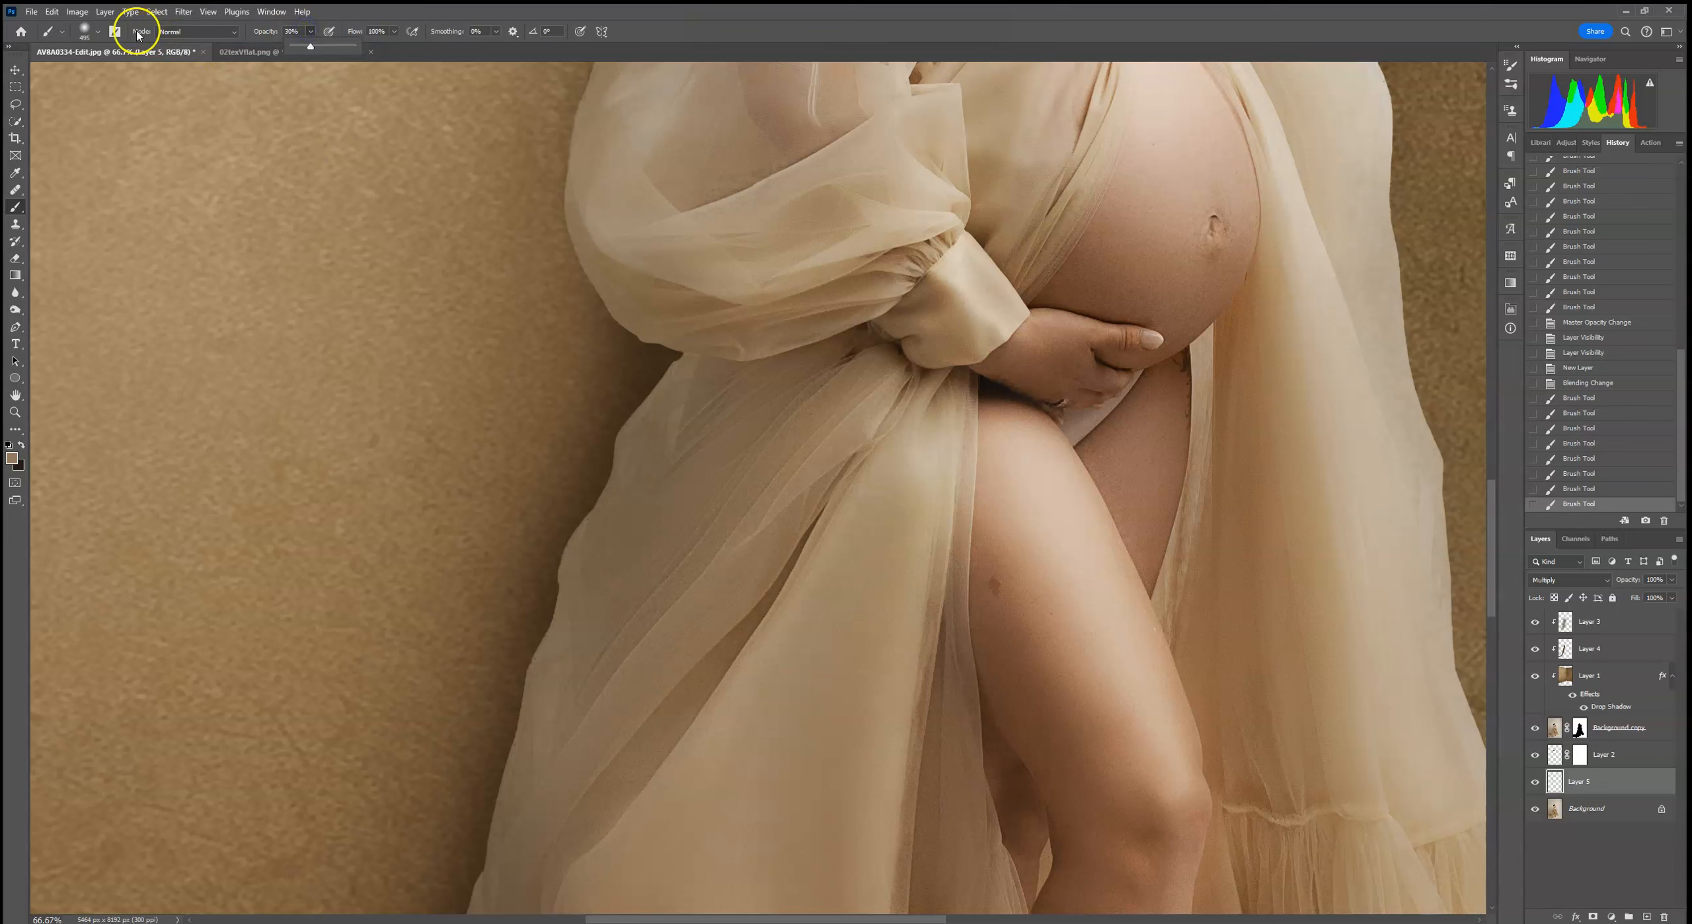
{"action": "left_click", "coordinate": [87, 31]}
{"action": "mouse_move", "coordinate": [650, 394]}
{"action": "left_mouse_down"}
{"action": "mouse_move", "coordinate": [529, 543]}
{"action": "mouse_move", "coordinate": [495, 691]}
{"action": "left_mouse_up"}
{"action": "left_click", "coordinate": [684, 366]}
{"action": "left_click", "coordinate": [698, 367]}
{"action": "left_click", "coordinate": [774, 354]}
{"action": "mouse_move", "coordinate": [656, 367]}
{"action": "left_mouse_down"}
{"action": "mouse_move", "coordinate": [435, 809]}
{"action": "mouse_move", "coordinate": [572, 496]}
{"action": "left_mouse_up"}
{"action": "left_click", "coordinate": [457, 710]}
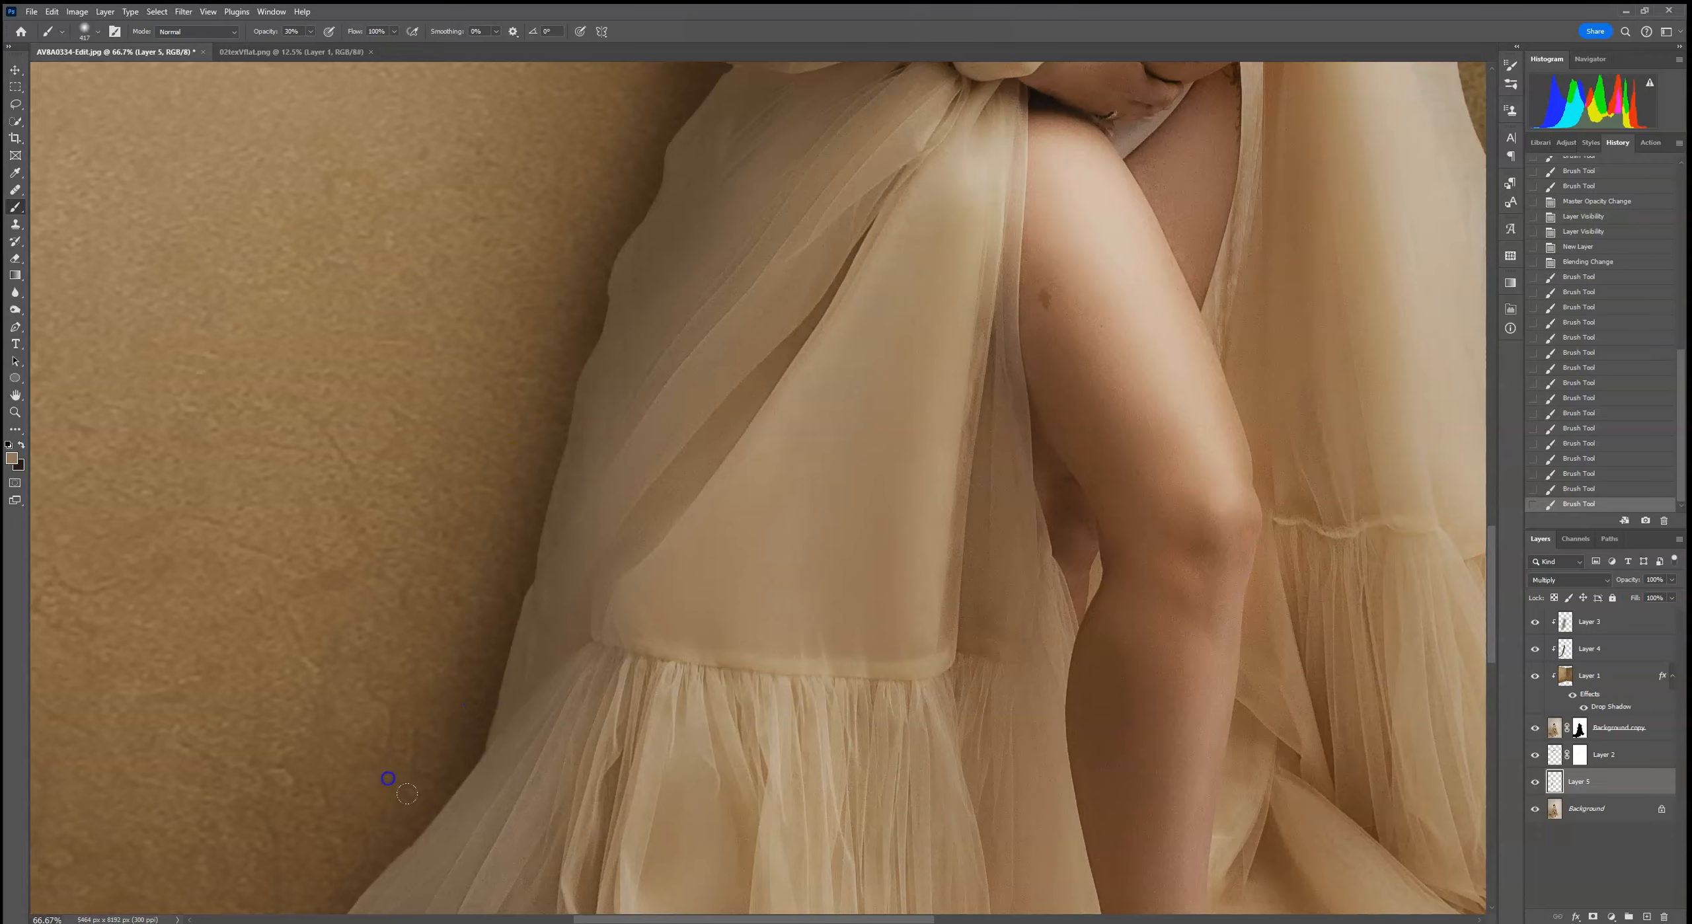
{"action": "scroll", "coordinate": [489, 595], "scroll_direction": "down", "scroll_amount": 5}
{"action": "left_click", "coordinate": [343, 654]}
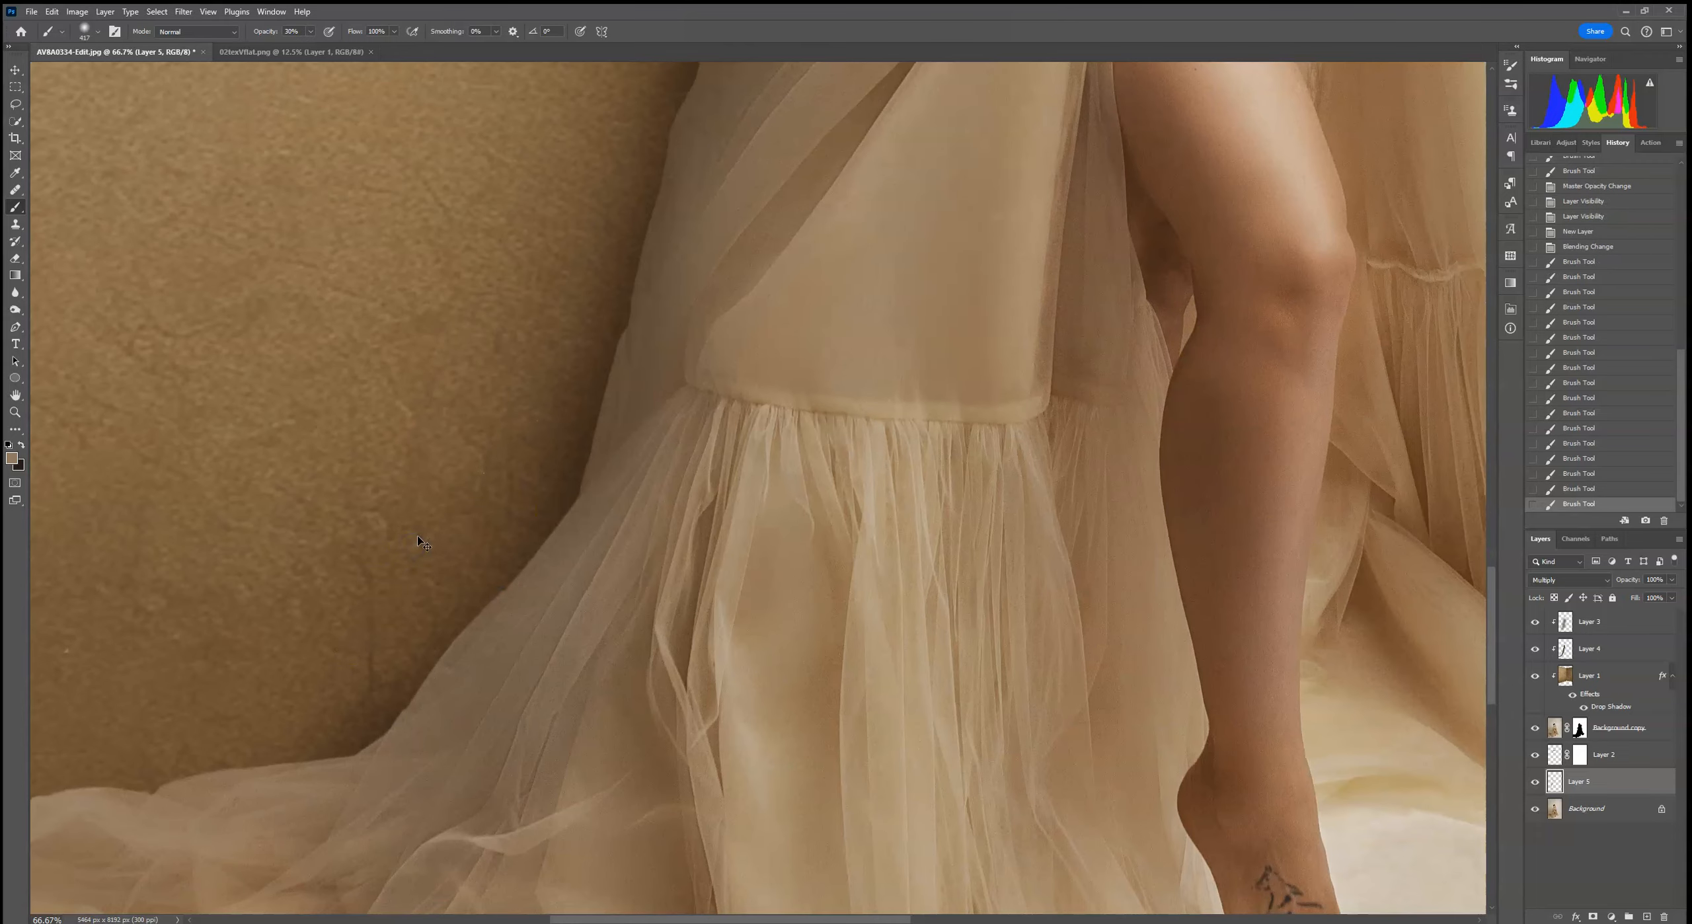
Deepen the shading along the top of the train and the back of the dress up to the puffed sleeve, keeping layer opacity at 100%
{"action": "key", "text": "ctrl+0"}
{"action": "left_click_drag", "start_coordinate": [585, 721], "coordinate": [564, 746]}
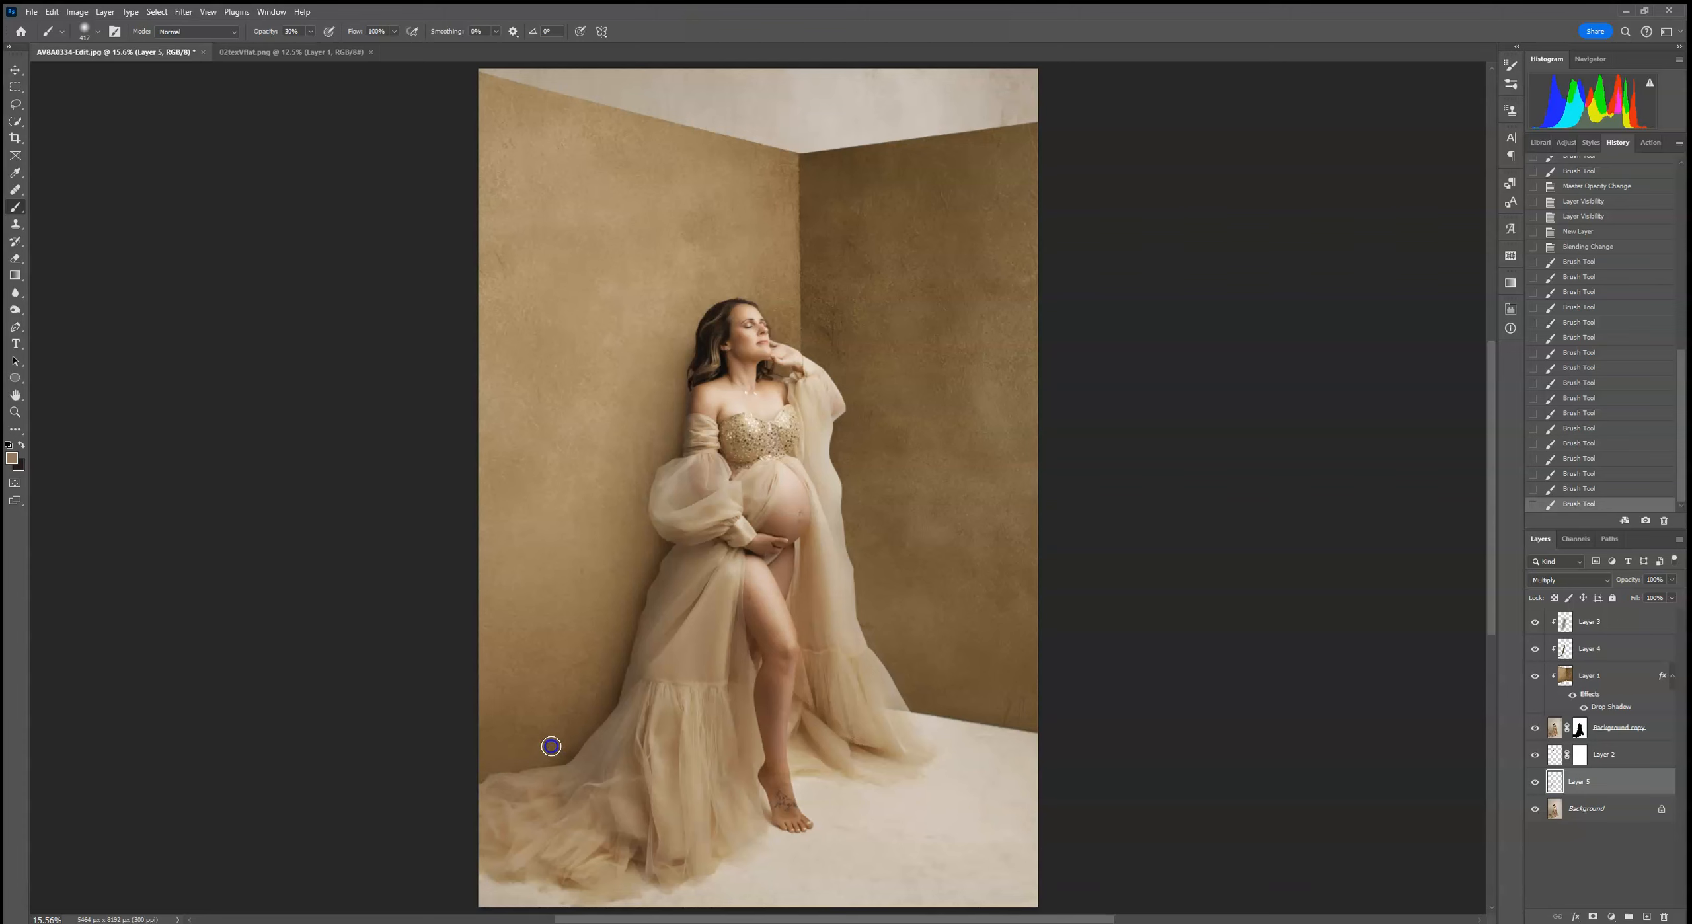
{"action": "left_click_drag", "start_coordinate": [573, 739], "coordinate": [604, 705]}
{"action": "mouse_move", "coordinate": [612, 642]}
{"action": "left_mouse_down"}
{"action": "mouse_move", "coordinate": [652, 588]}
{"action": "mouse_move", "coordinate": [641, 612]}
{"action": "mouse_move", "coordinate": [666, 543]}
{"action": "left_mouse_up"}
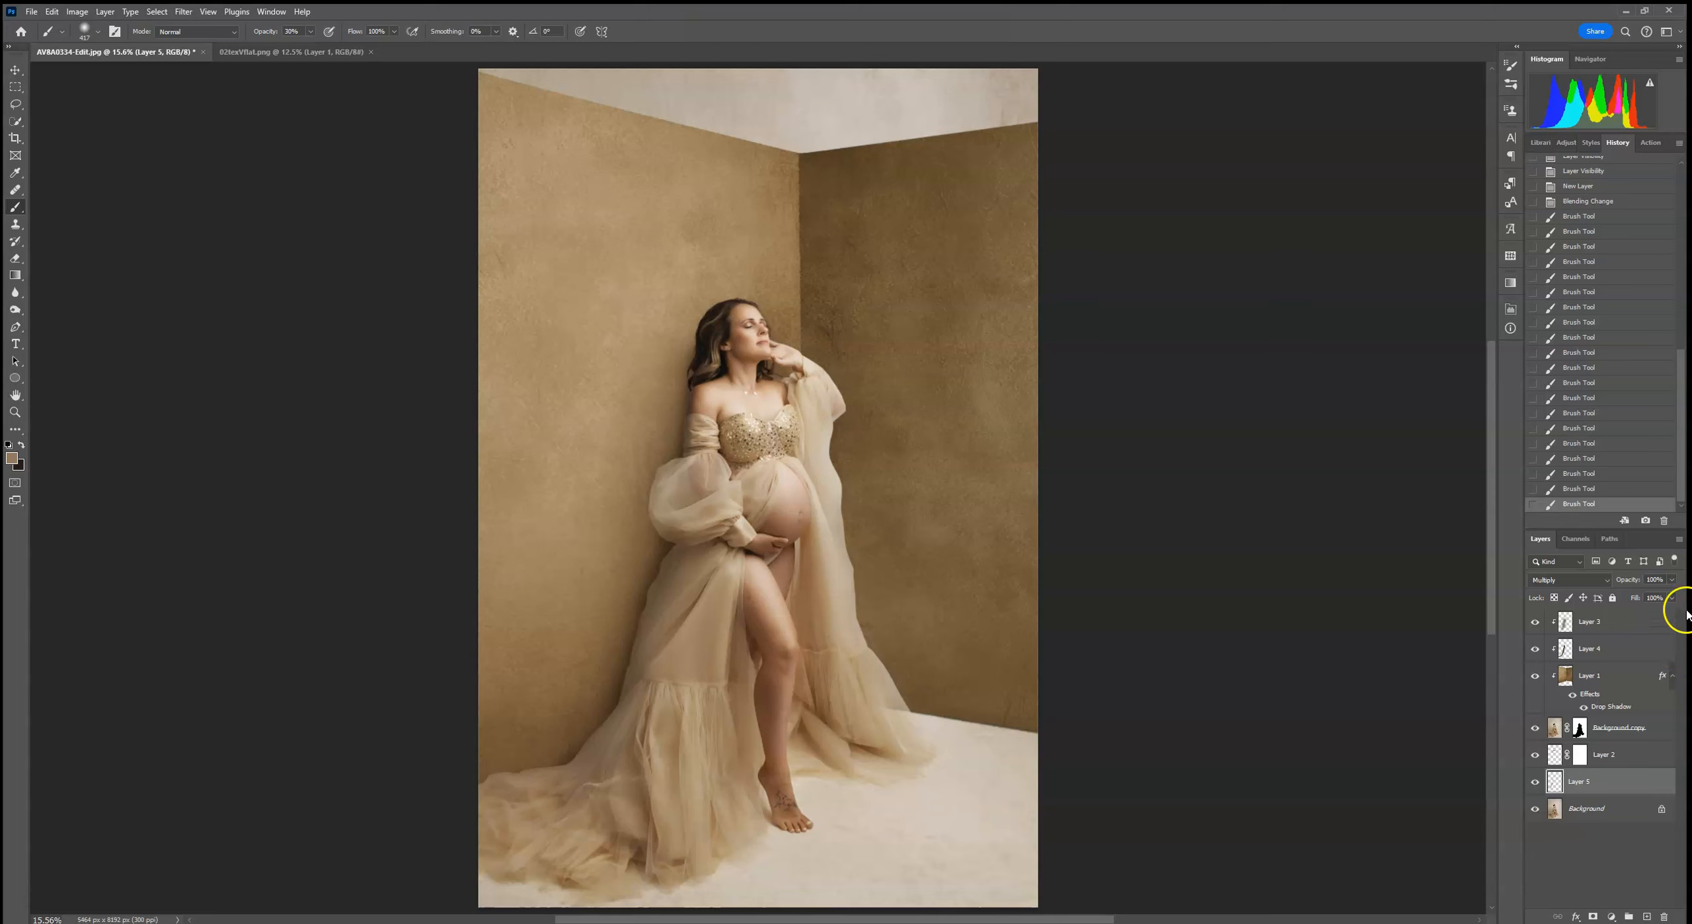
{"action": "left_click", "coordinate": [1672, 579]}
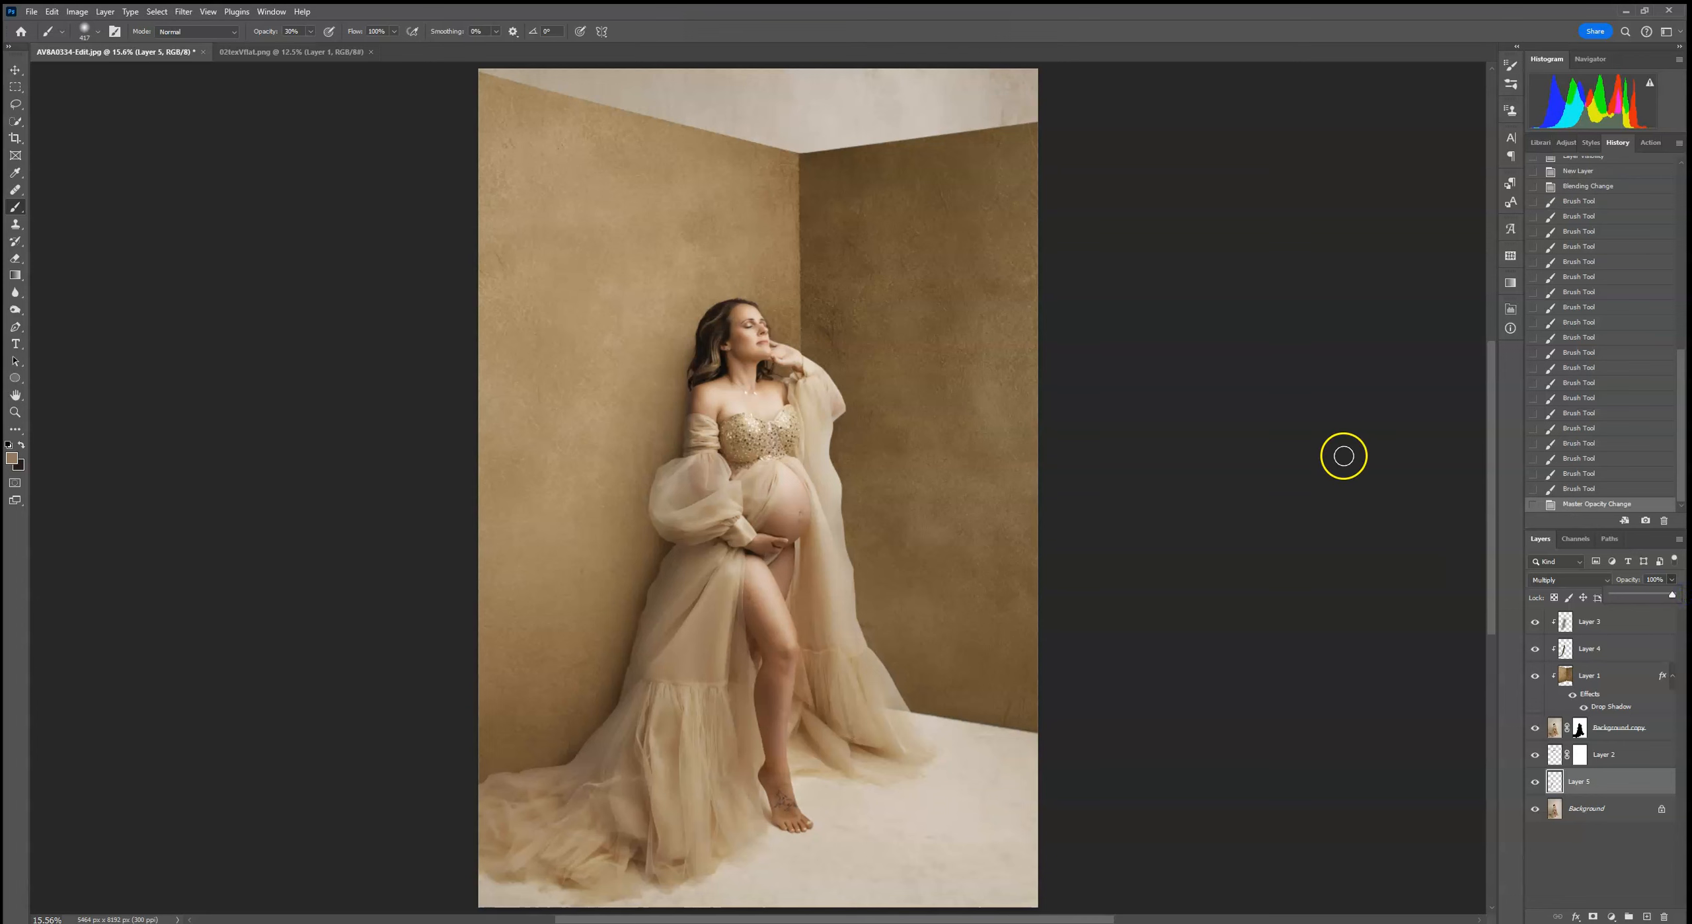
Clean the Background copy mask along the bare shoulder and upper arm edge with a white 9 px soft brush at 100% opacity
{"action": "left_click", "coordinate": [1555, 727]}
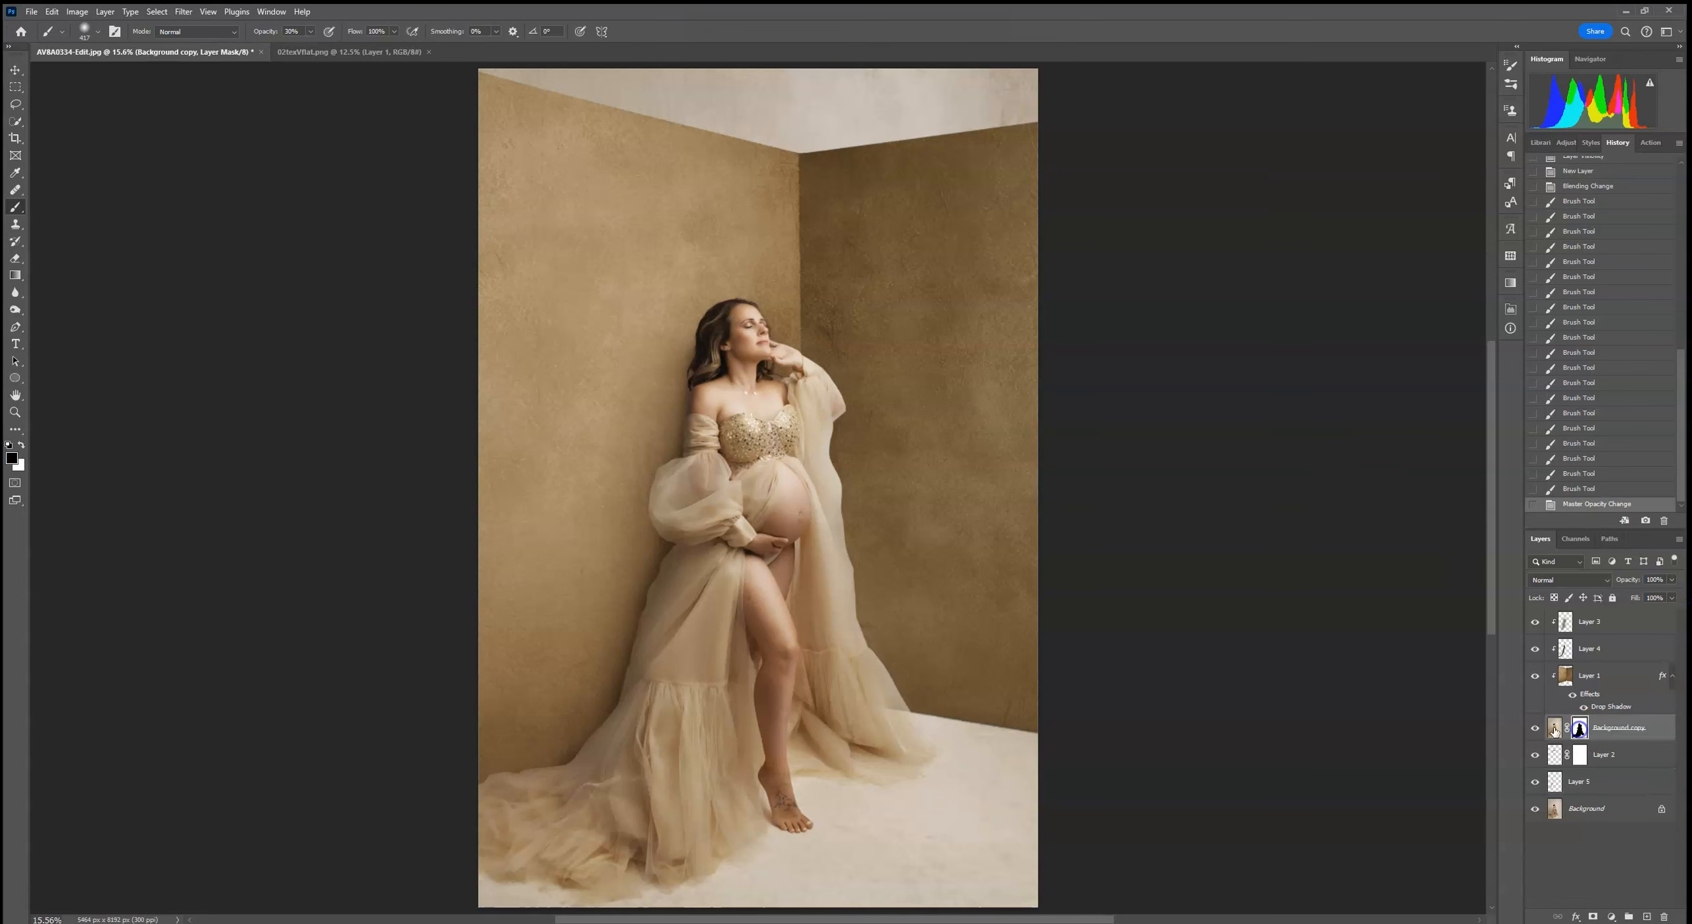
{"action": "key", "text": "ctrl+plus"}
{"action": "key", "text": "ctrl+plus"}
{"action": "key", "text": "ctrl+plus"}
{"action": "key", "text": "ctrl+plus"}
{"action": "key", "text": "ctrl+plus"}
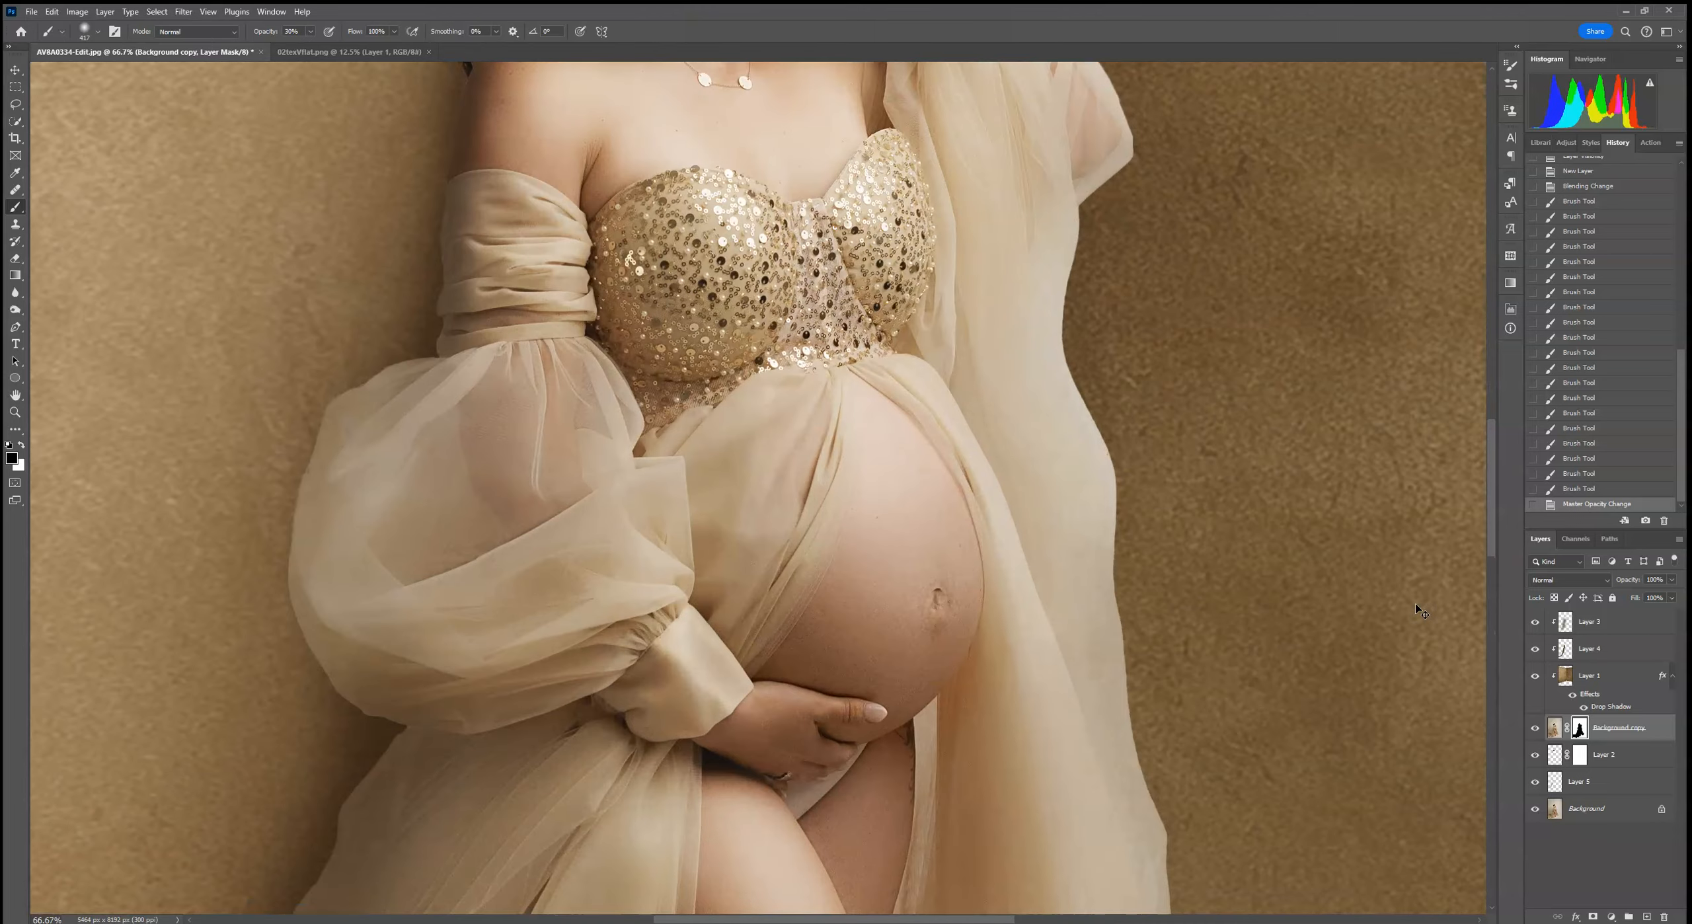
{"action": "key", "text": "ctrl+plus"}
{"action": "key", "text": "ctrl+plus"}
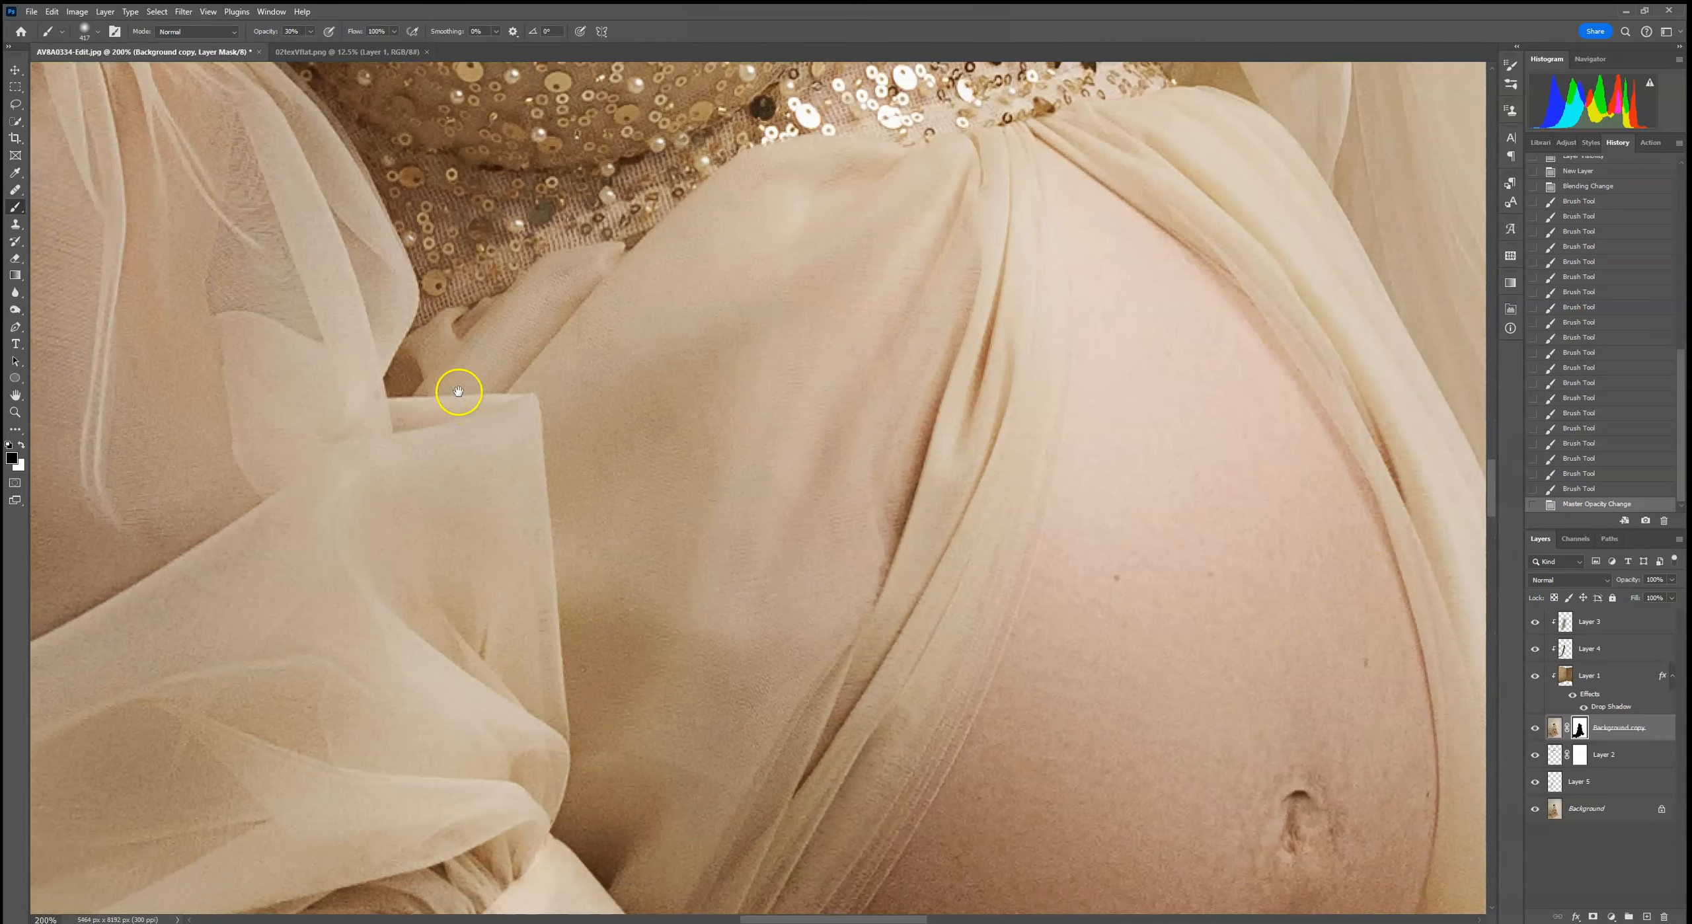
{"action": "left_click_drag", "start_coordinate": [457, 392], "coordinate": [833, 519]}
{"action": "left_click_drag", "start_coordinate": [850, 400], "coordinate": [782, 661]}
{"action": "left_click_drag", "start_coordinate": [882, 339], "coordinate": [835, 612]}
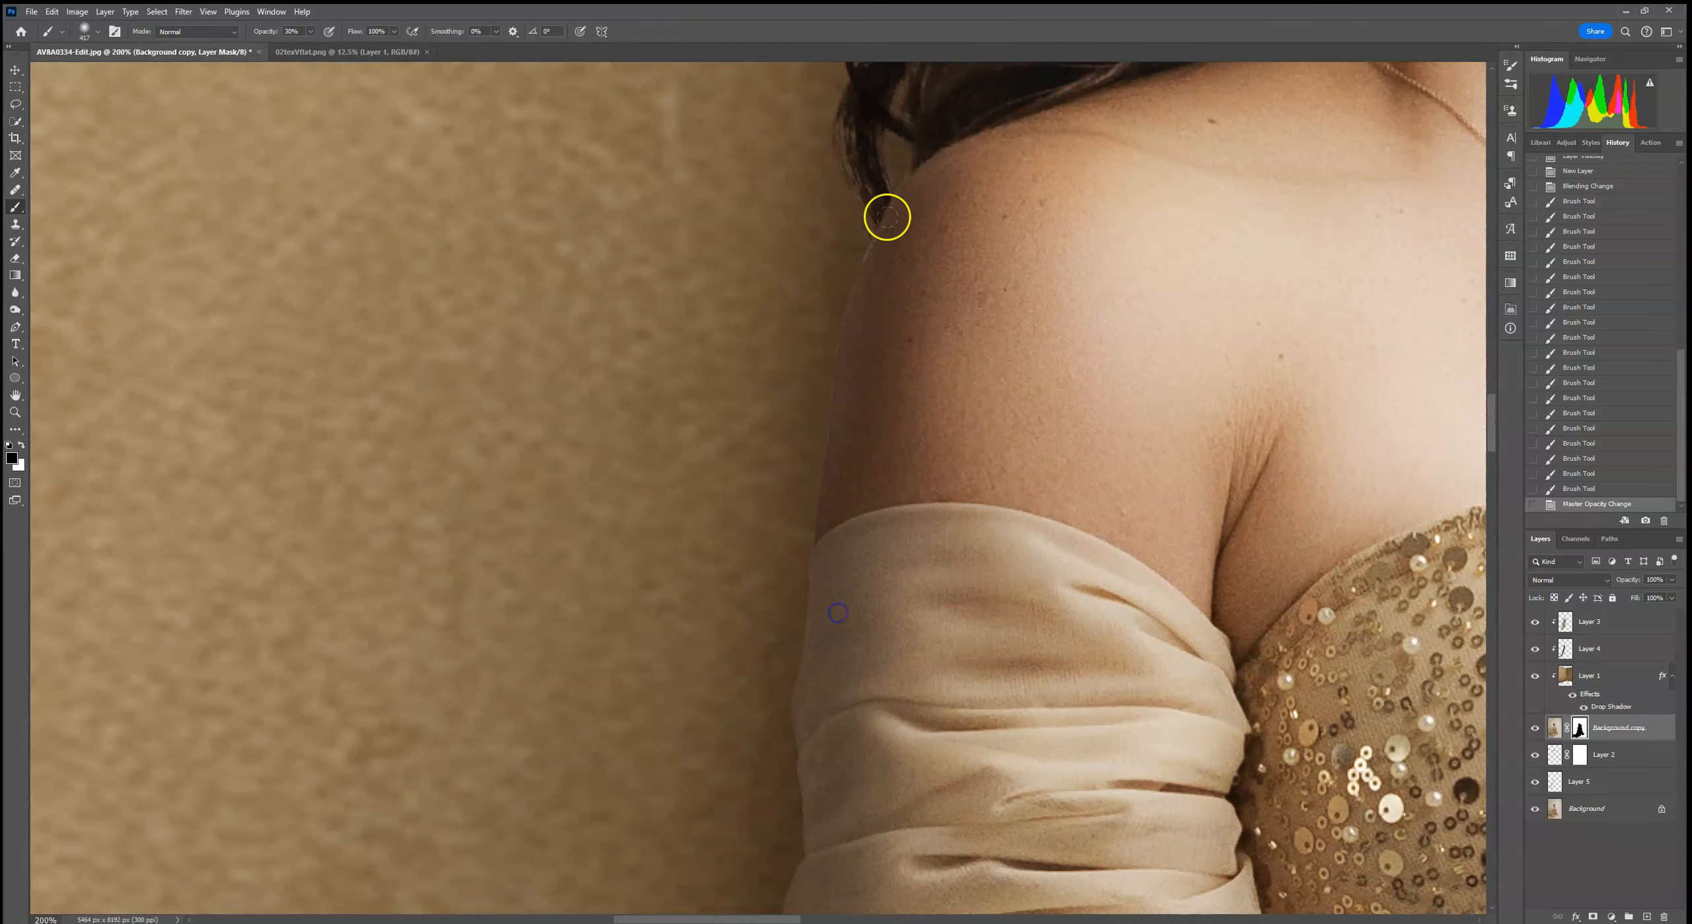
{"action": "left_click", "coordinate": [97, 31]}
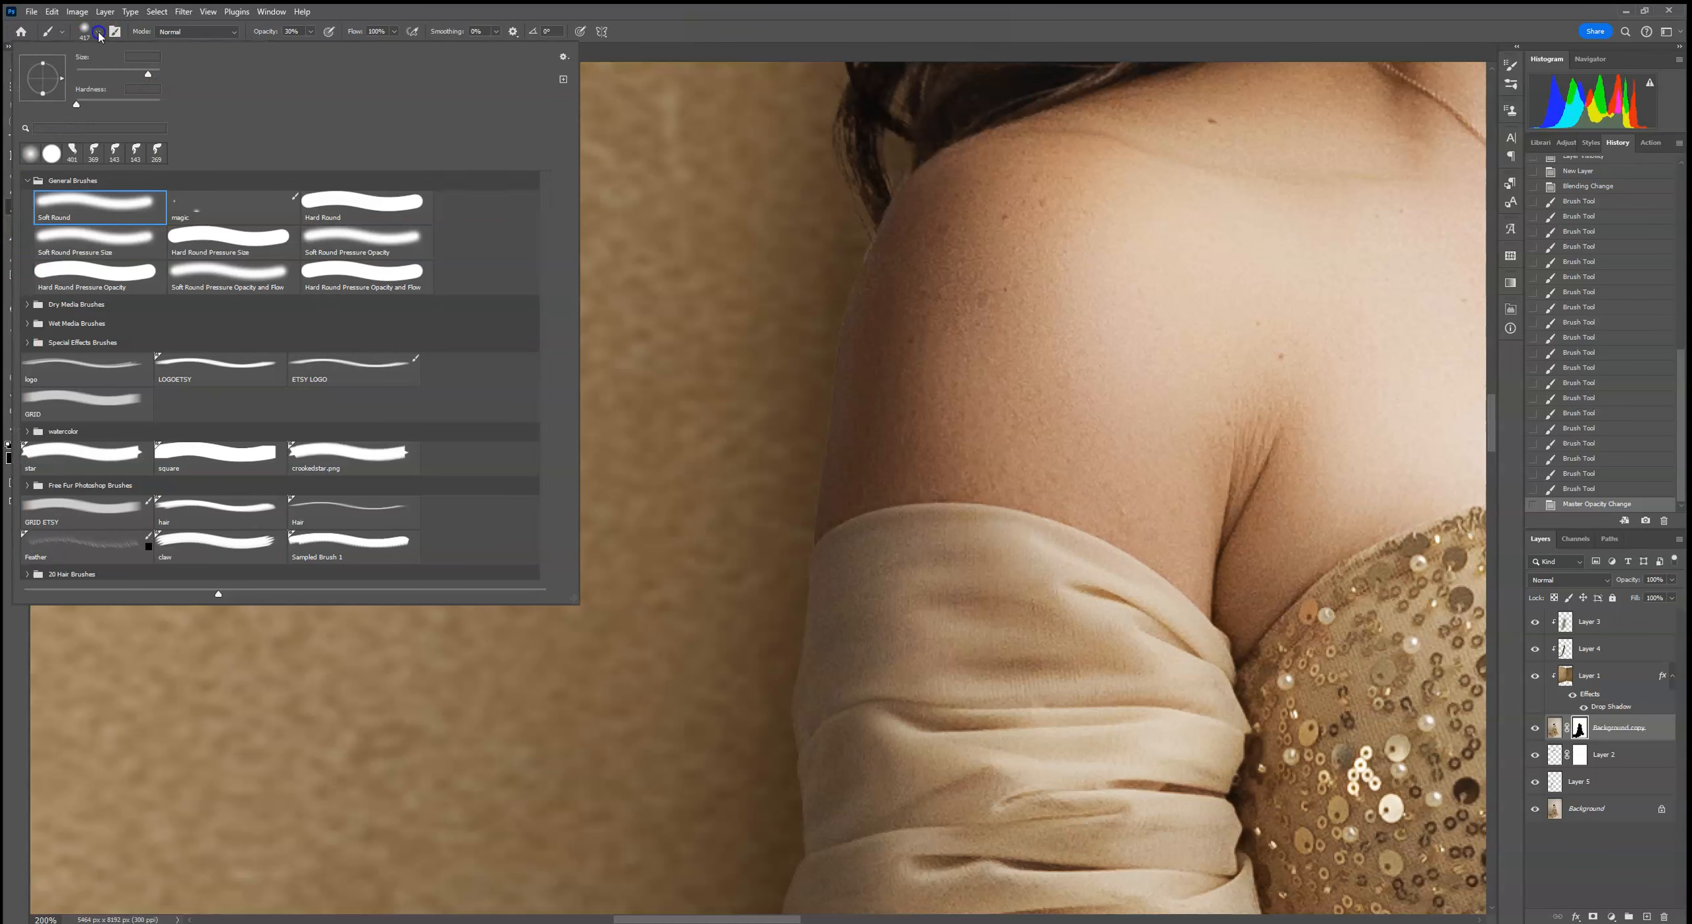
{"action": "left_click", "coordinate": [310, 31]}
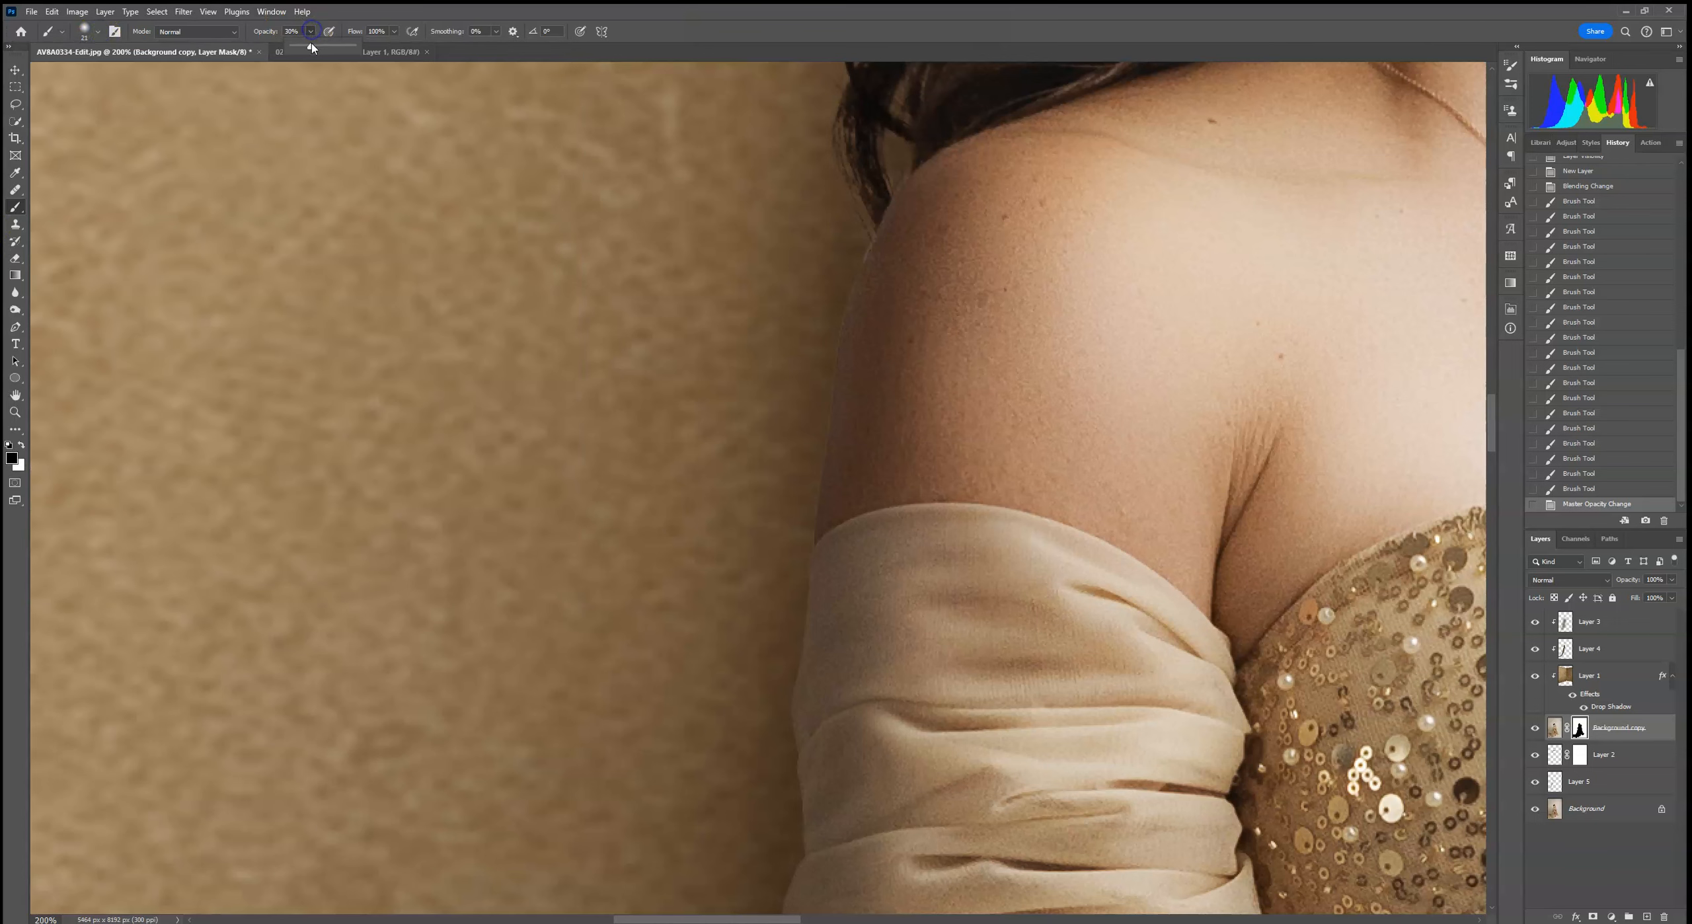
{"action": "left_click", "coordinate": [97, 31]}
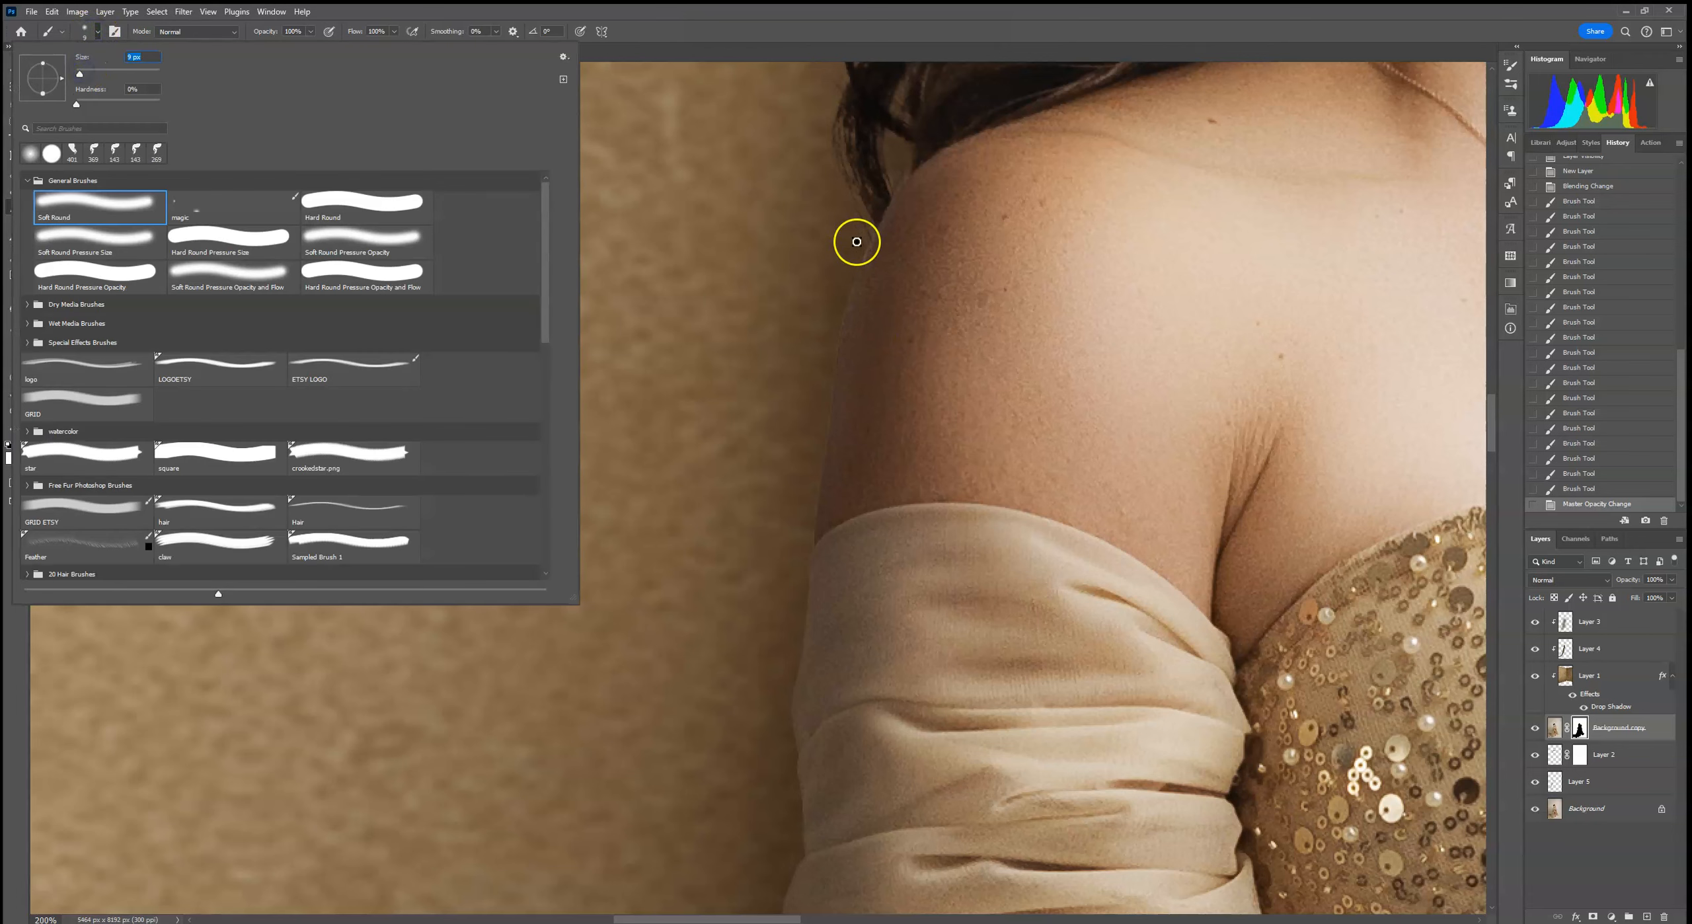
{"action": "left_click", "coordinate": [859, 248]}
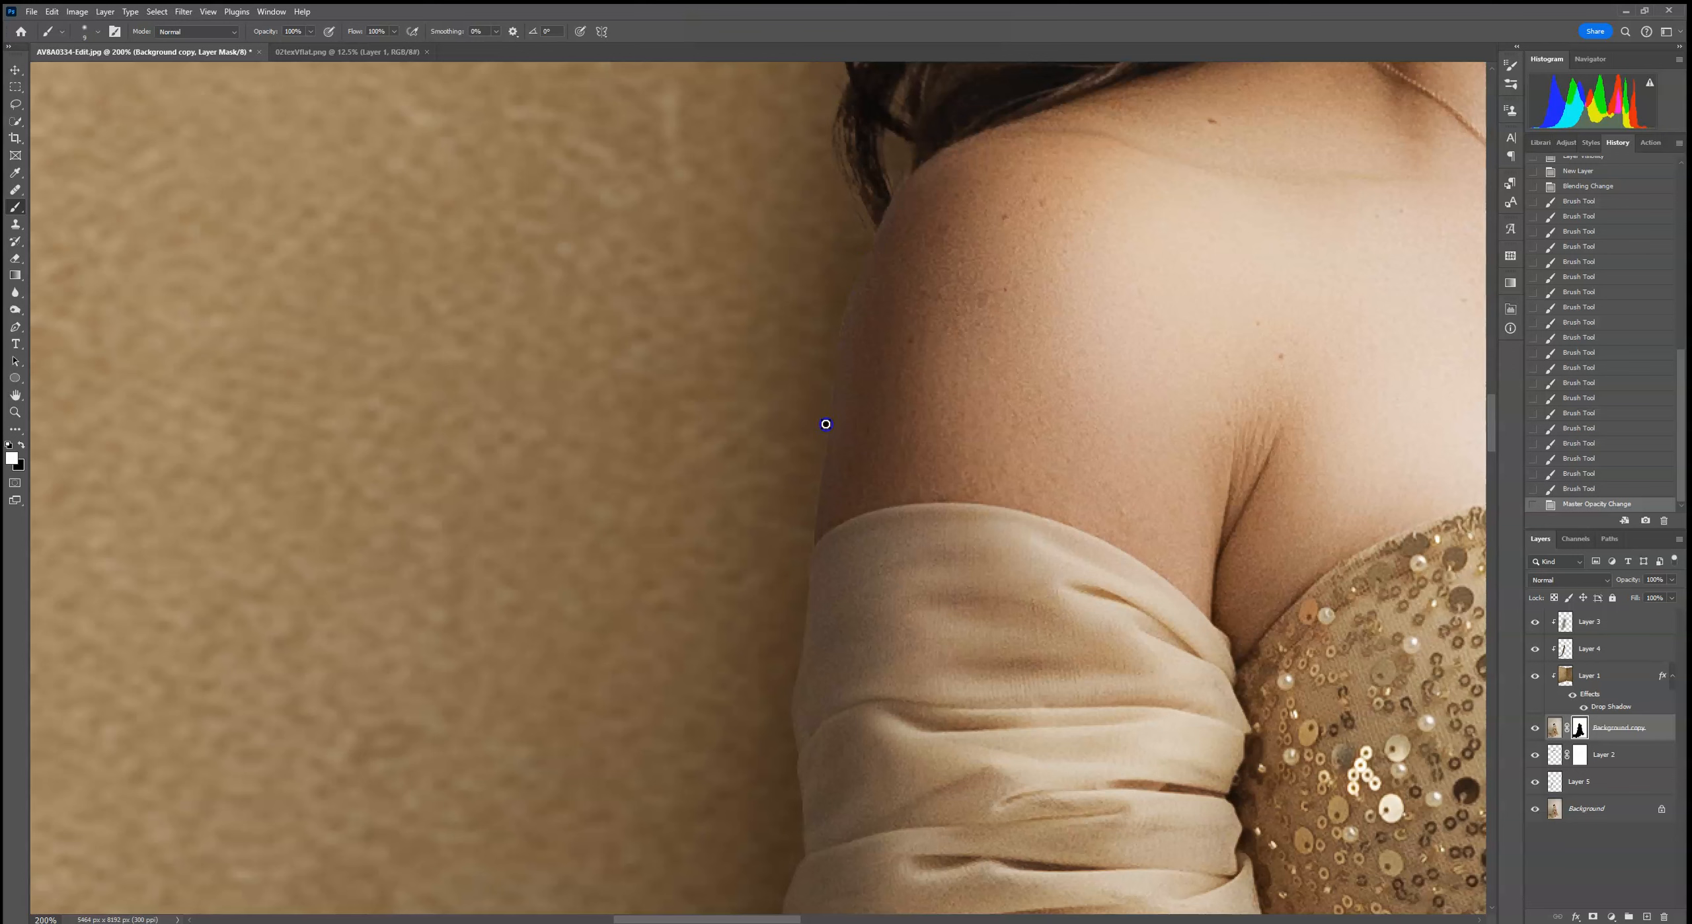
{"action": "left_click_drag", "start_coordinate": [814, 526], "coordinate": [797, 540]}
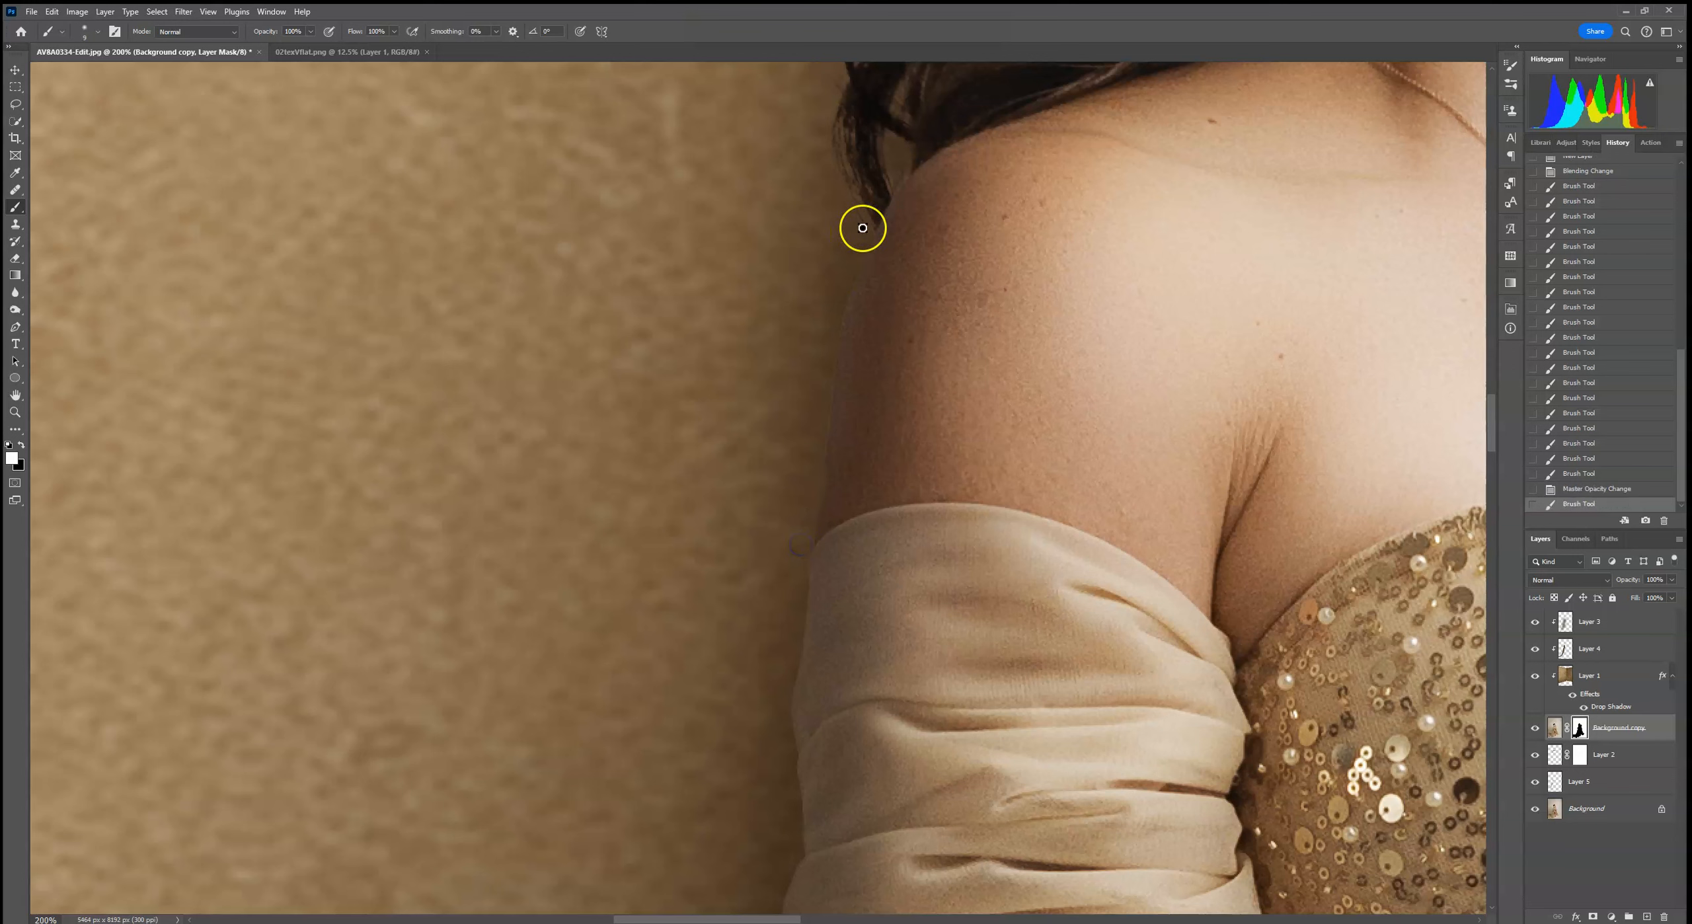
{"action": "left_click_drag", "start_coordinate": [878, 221], "coordinate": [906, 169]}
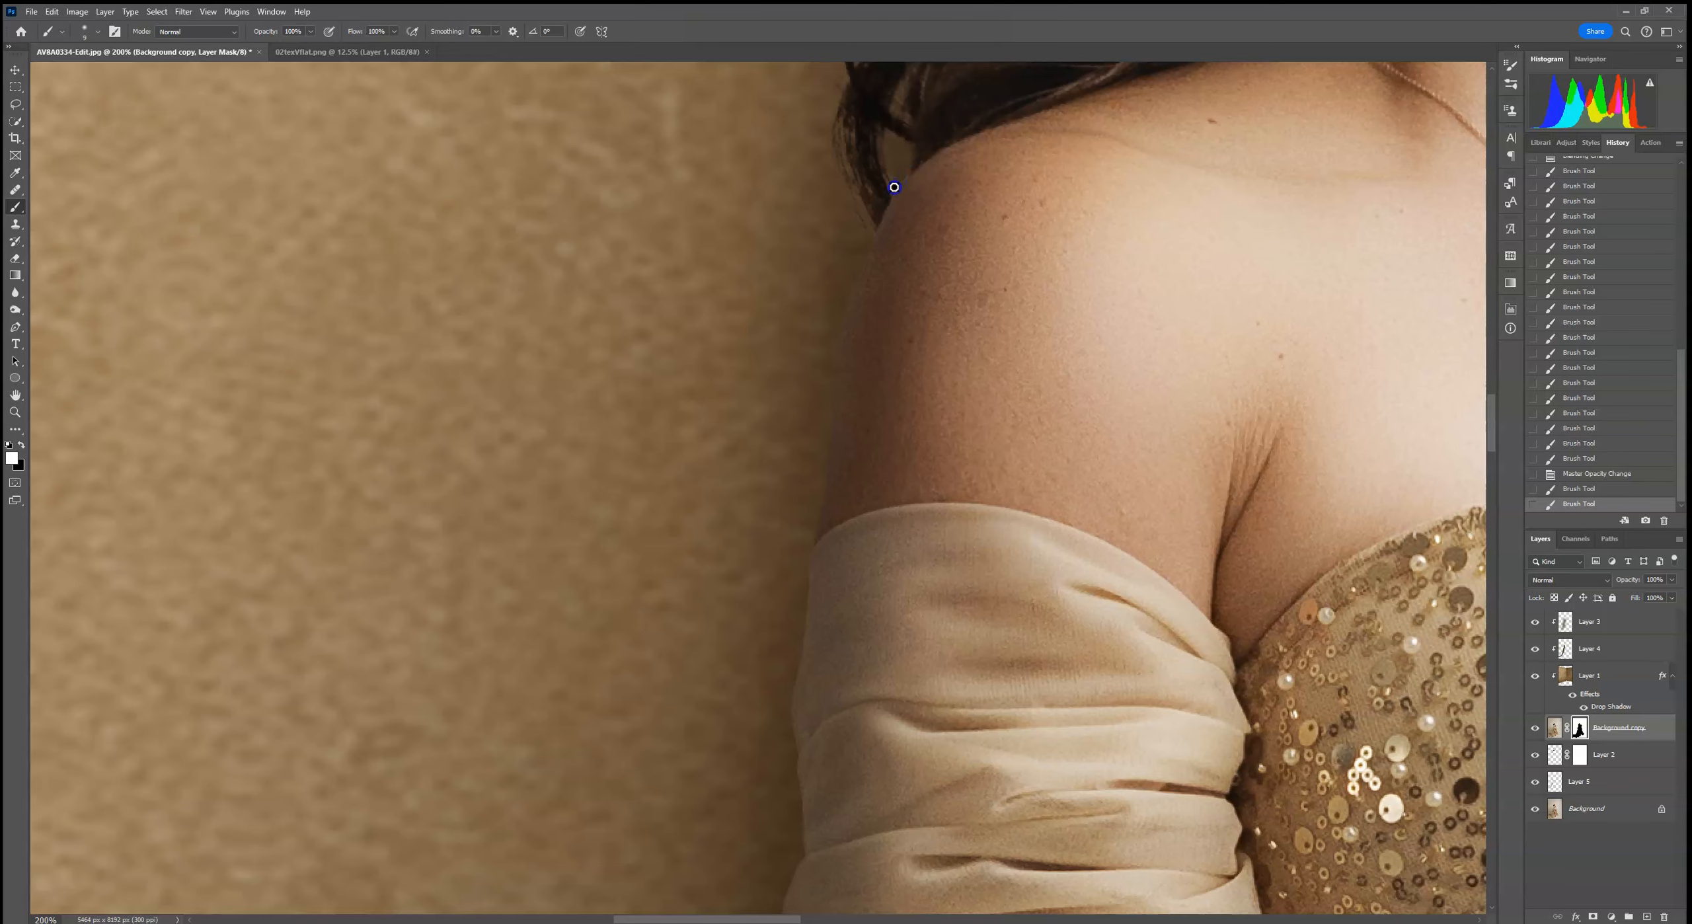
{"action": "left_click", "coordinate": [909, 159]}
Continue painting white on the mask along the outer edge of the ruched sleeve and the top and side of the puffed sleeve
{"action": "left_click_drag", "start_coordinate": [888, 423], "coordinate": [858, 158]}
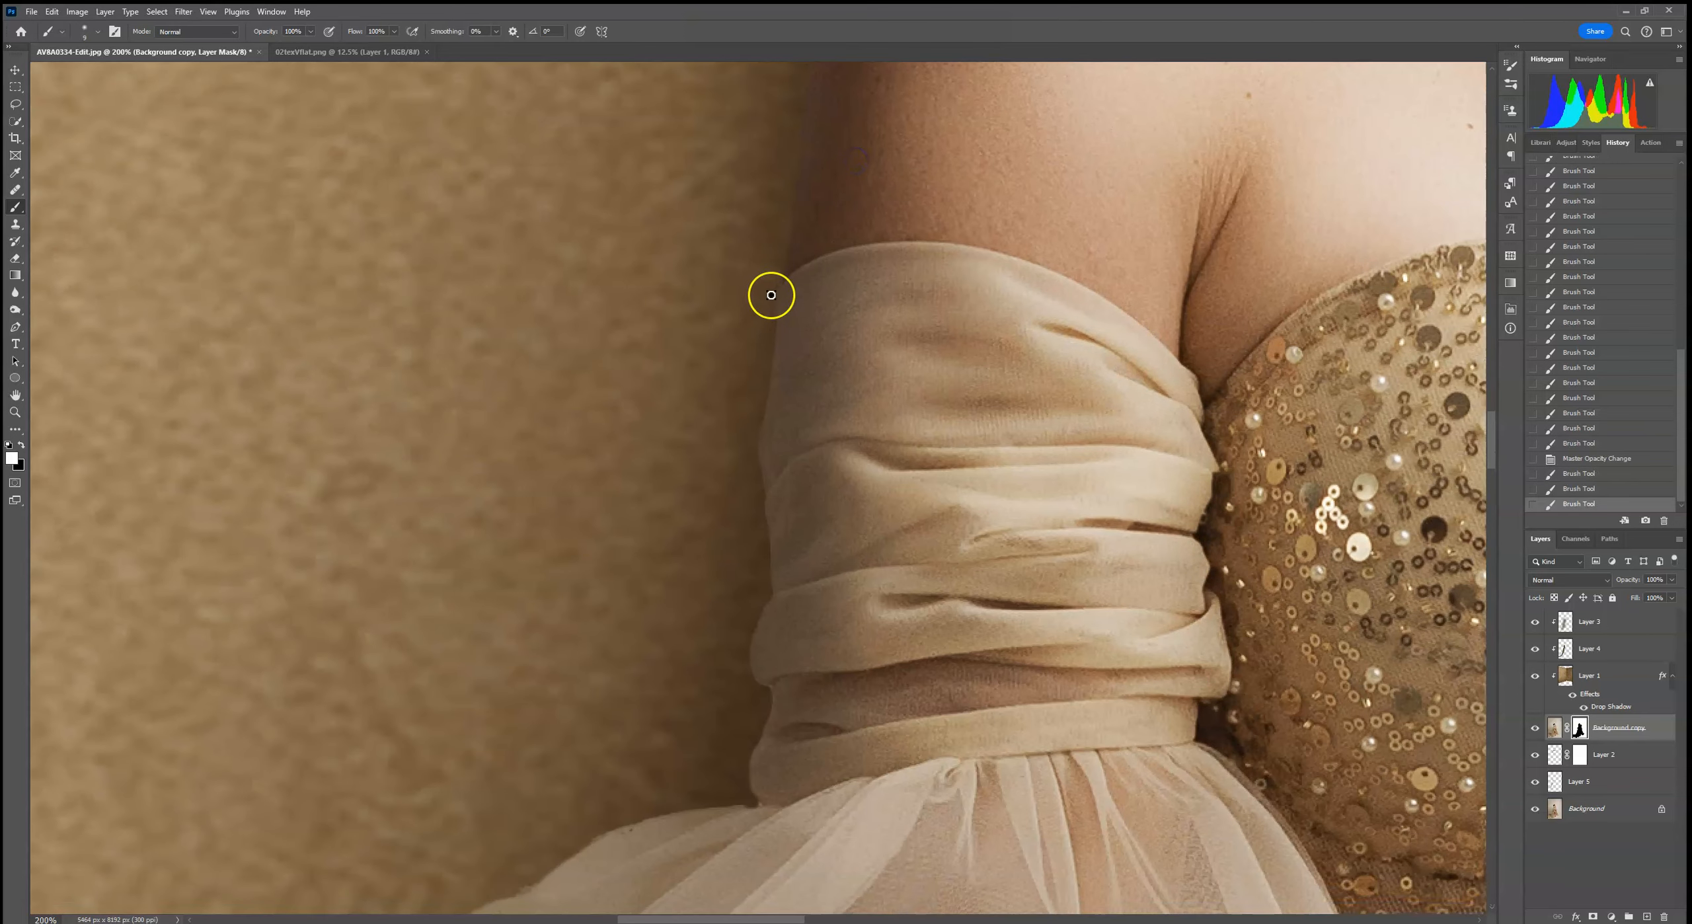
{"action": "mouse_move", "coordinate": [755, 428]}
{"action": "left_mouse_down"}
{"action": "mouse_move", "coordinate": [856, 573]}
{"action": "mouse_move", "coordinate": [808, 682]}
{"action": "mouse_move", "coordinate": [754, 679]}
{"action": "left_mouse_up"}
{"action": "mouse_move", "coordinate": [759, 804]}
{"action": "left_mouse_down"}
{"action": "mouse_move", "coordinate": [774, 673]}
{"action": "mouse_move", "coordinate": [704, 668]}
{"action": "mouse_move", "coordinate": [525, 762]}
{"action": "left_mouse_up"}
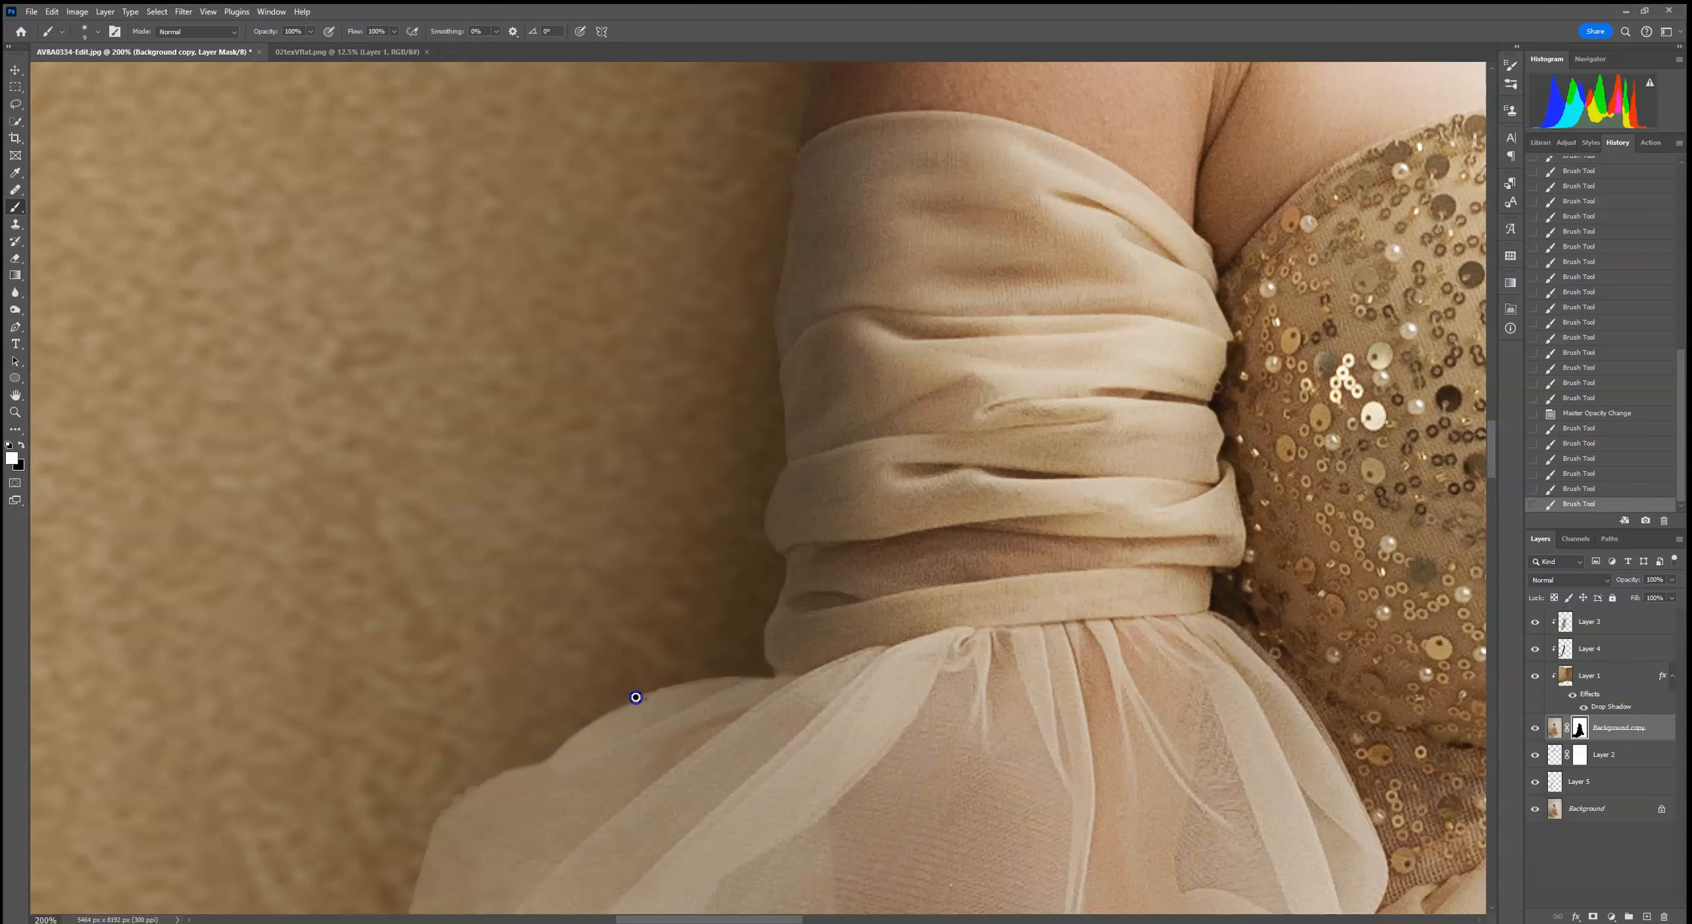
{"action": "left_click_drag", "start_coordinate": [453, 789], "coordinate": [632, 580]}
{"action": "left_click", "coordinate": [578, 619]}
{"action": "left_click_drag", "start_coordinate": [556, 760], "coordinate": [629, 586]}
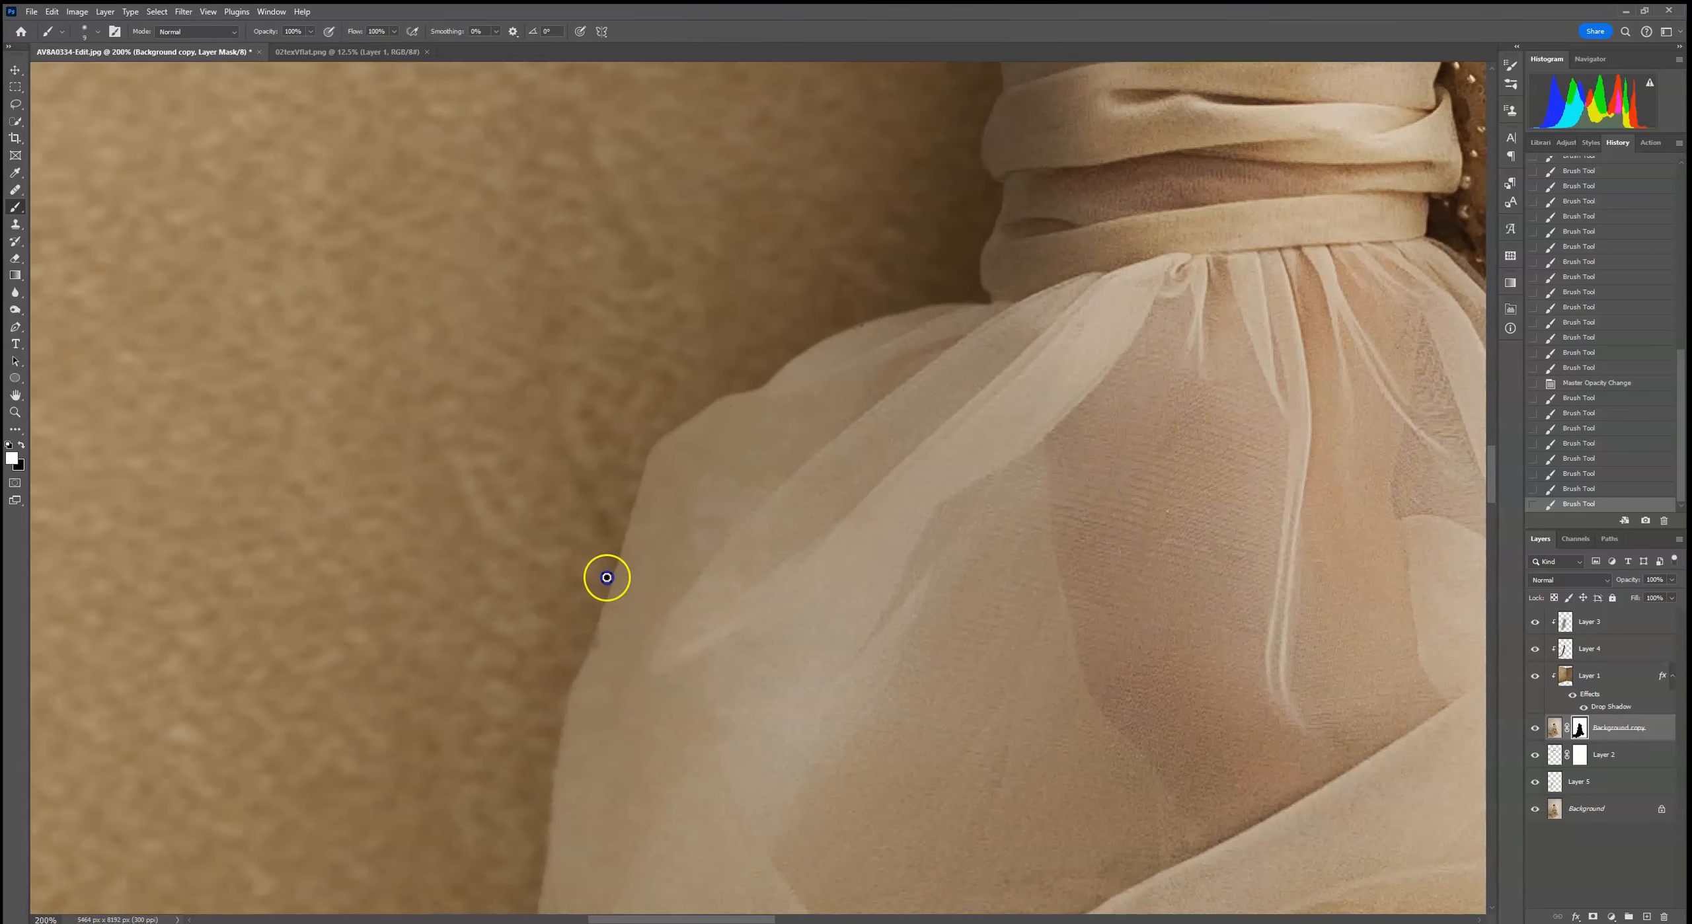
{"action": "left_click_drag", "start_coordinate": [536, 845], "coordinate": [551, 695]}
{"action": "mouse_move", "coordinate": [700, 751]}
{"action": "left_mouse_down"}
{"action": "mouse_move", "coordinate": [778, 374]}
{"action": "mouse_move", "coordinate": [639, 718]}
{"action": "left_mouse_up"}
{"action": "left_click_drag", "start_coordinate": [831, 502], "coordinate": [790, 656]}
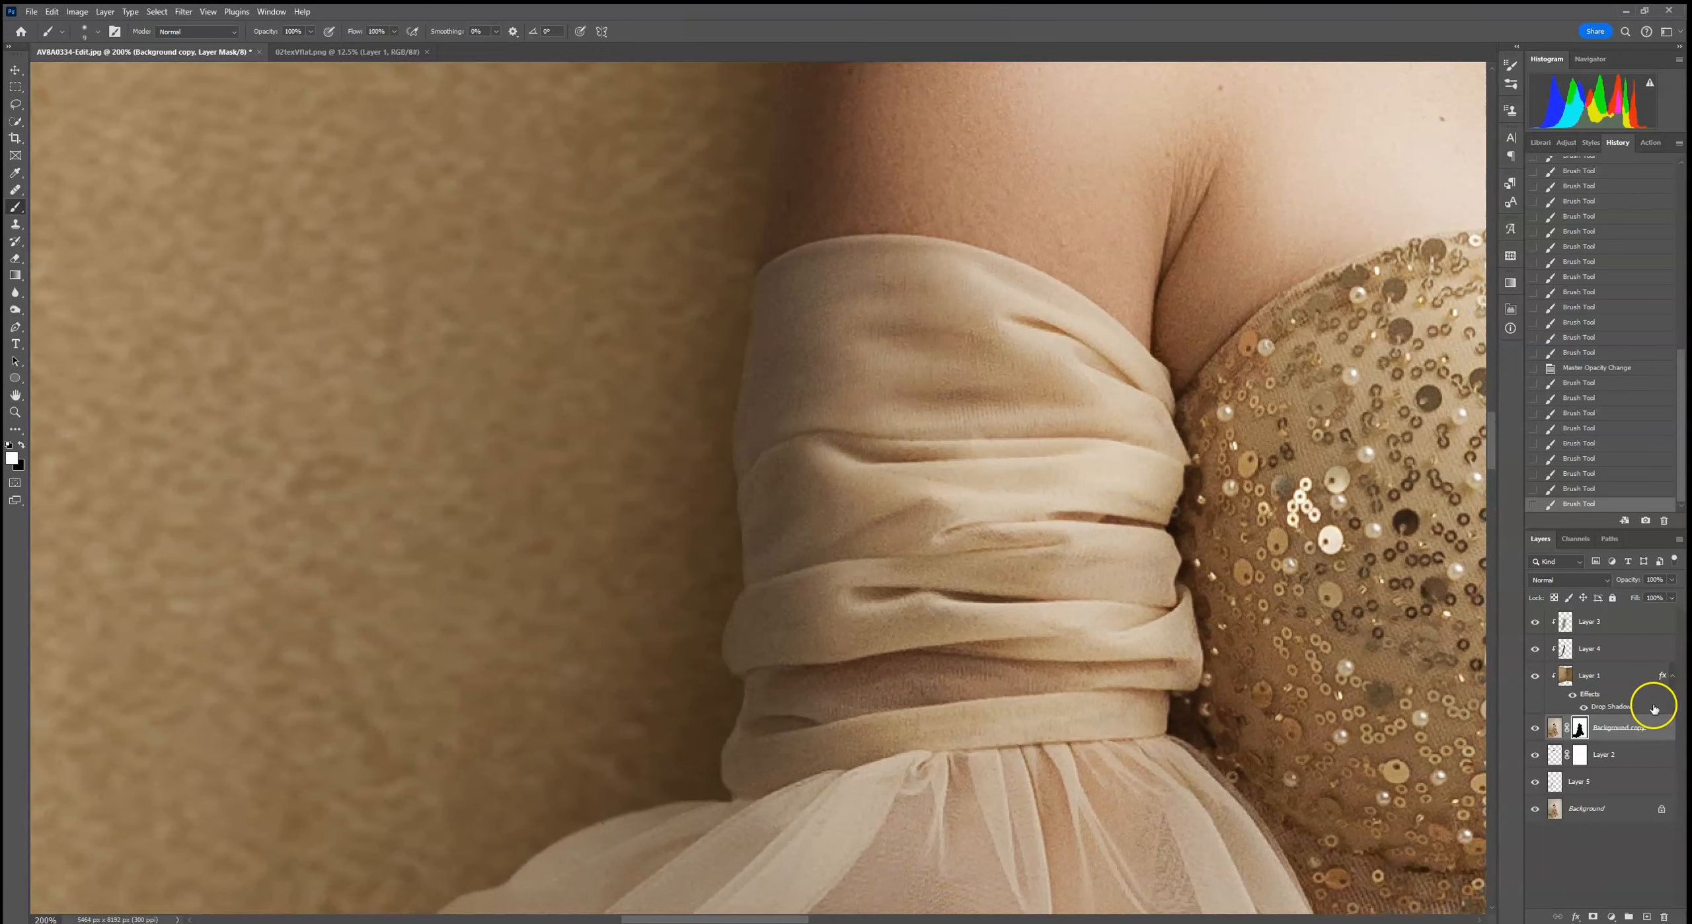
Create a new layer directly above Layer 5 and set its blend mode to Multiply
{"action": "left_click", "coordinate": [1620, 785]}
{"action": "left_click", "coordinate": [1647, 916]}
{"action": "left_click", "coordinate": [1567, 580]}
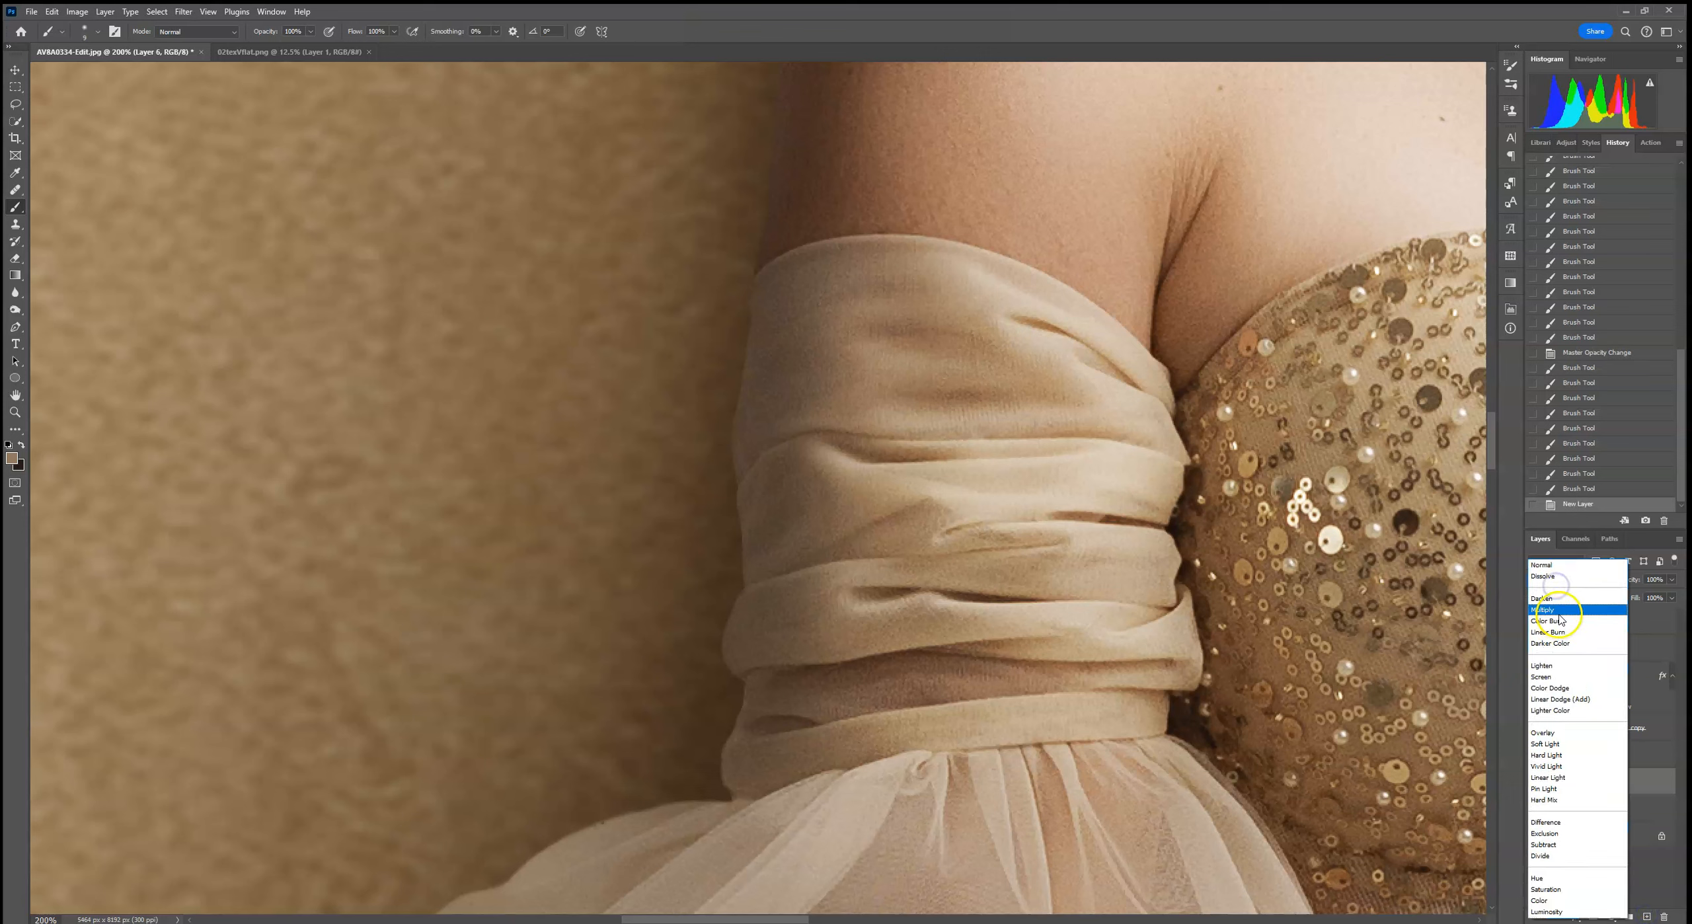
{"action": "left_click", "coordinate": [1563, 594]}
Paint shading on the ruched sleeve's outer edge with a much larger soft brush, and lower the layer's opacity to about 40%
{"action": "left_click", "coordinate": [98, 31]}
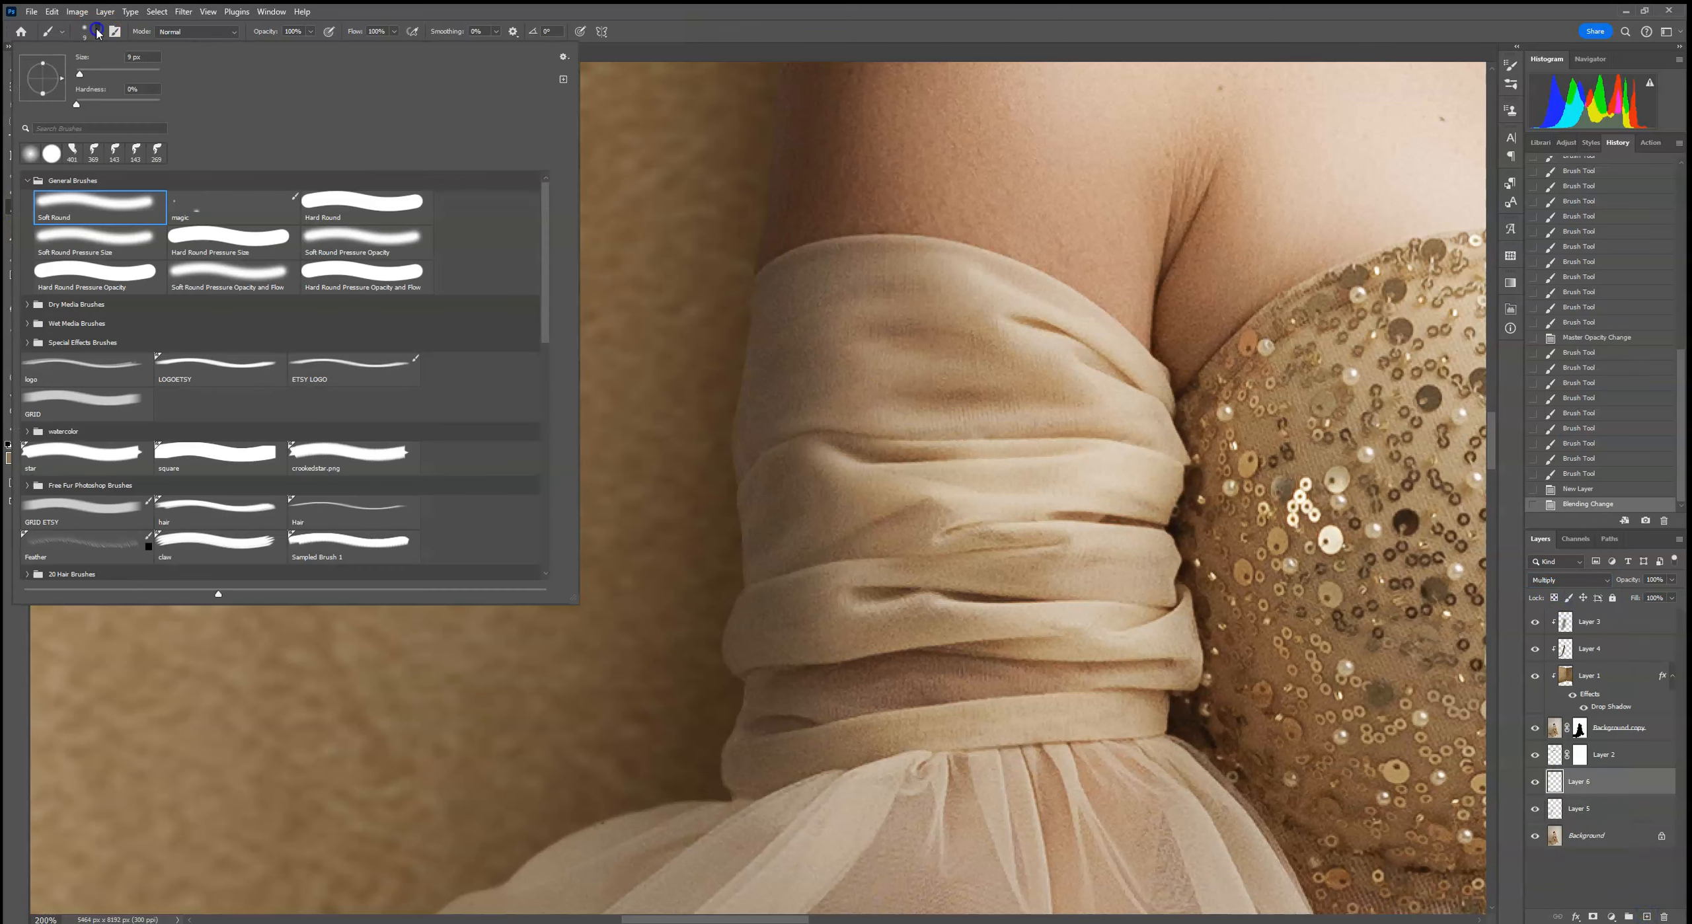
{"action": "left_click", "coordinate": [804, 363]}
{"action": "left_click", "coordinate": [633, 425]}
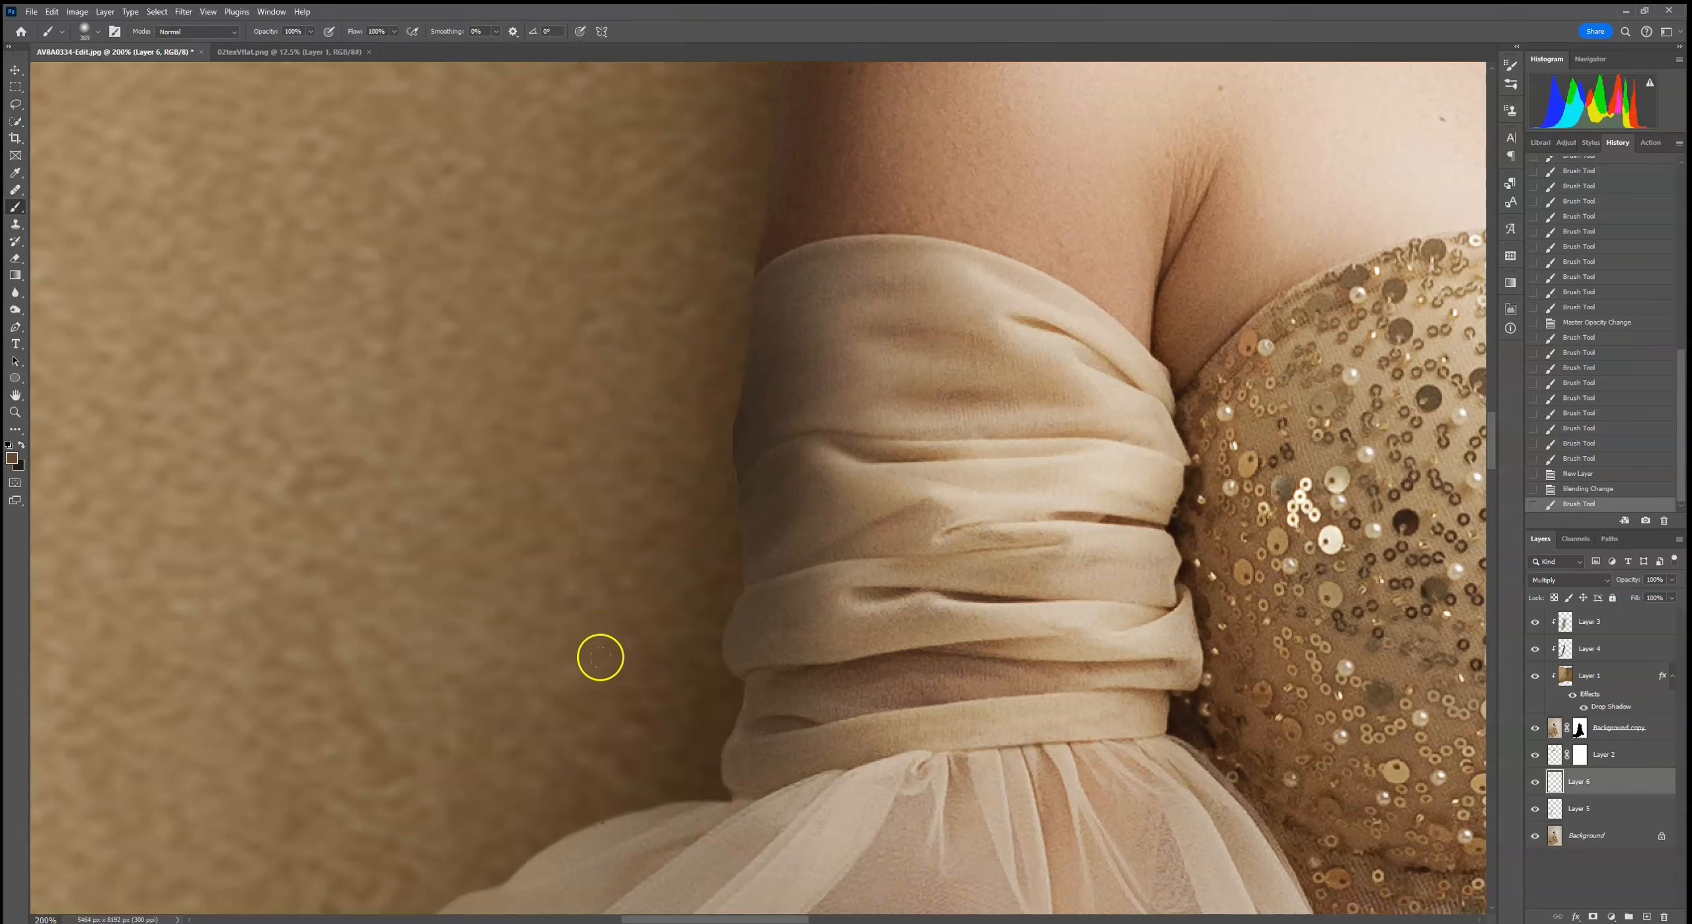
{"action": "left_click", "coordinate": [629, 641]}
{"action": "key", "text": "ctrl+0"}
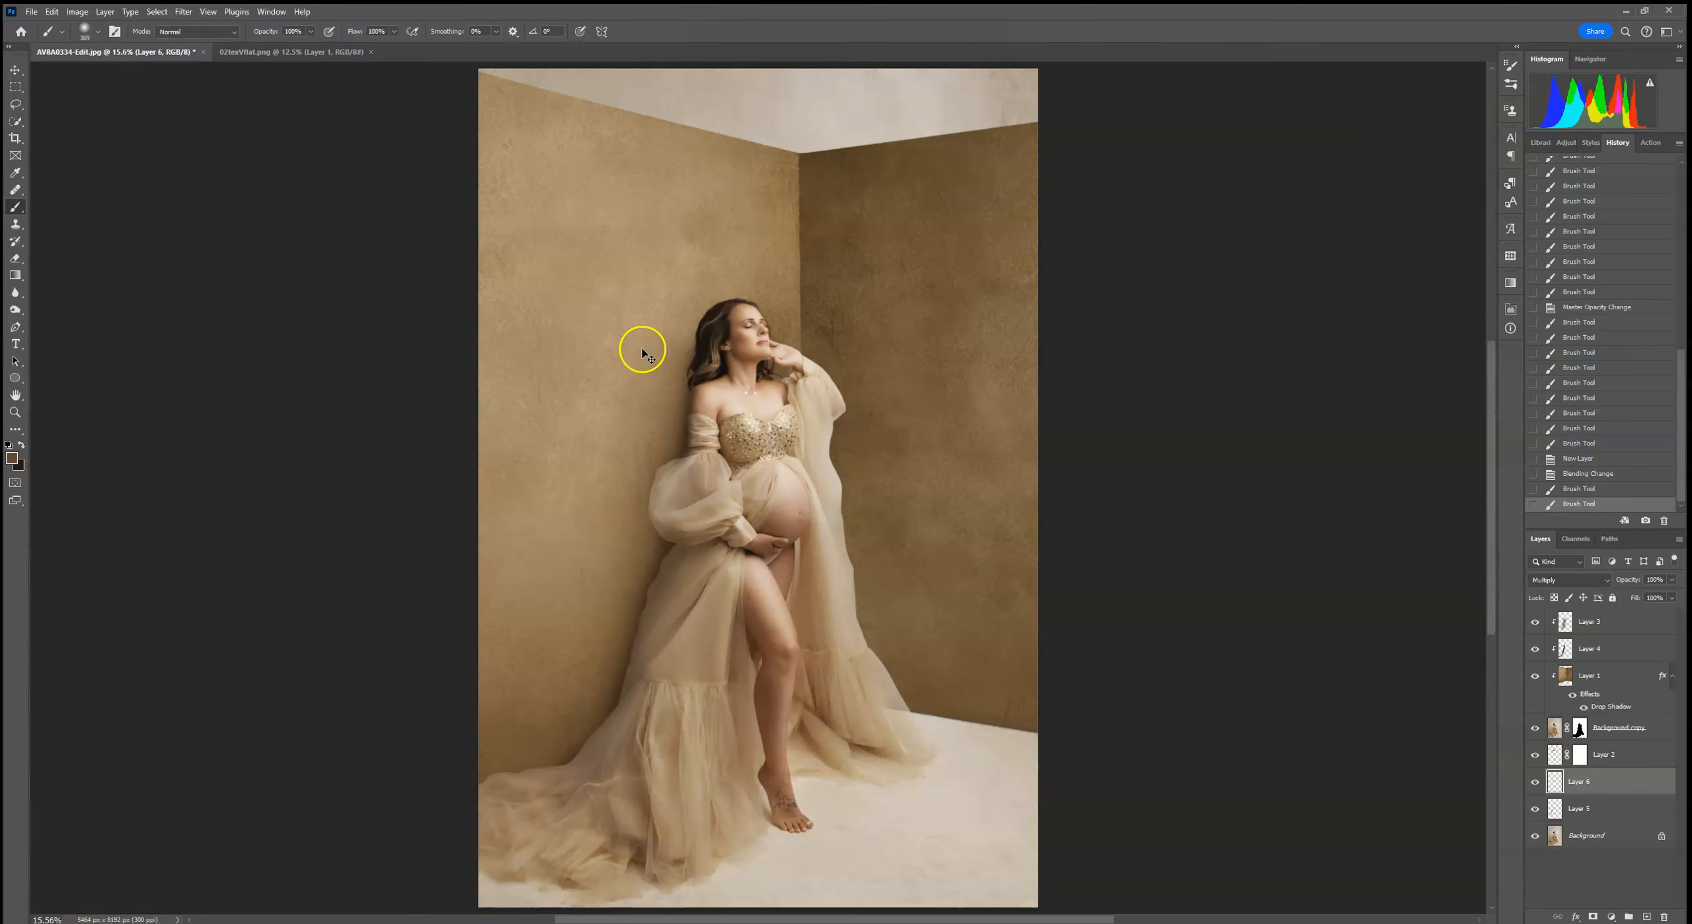
{"action": "left_click", "coordinate": [676, 426]}
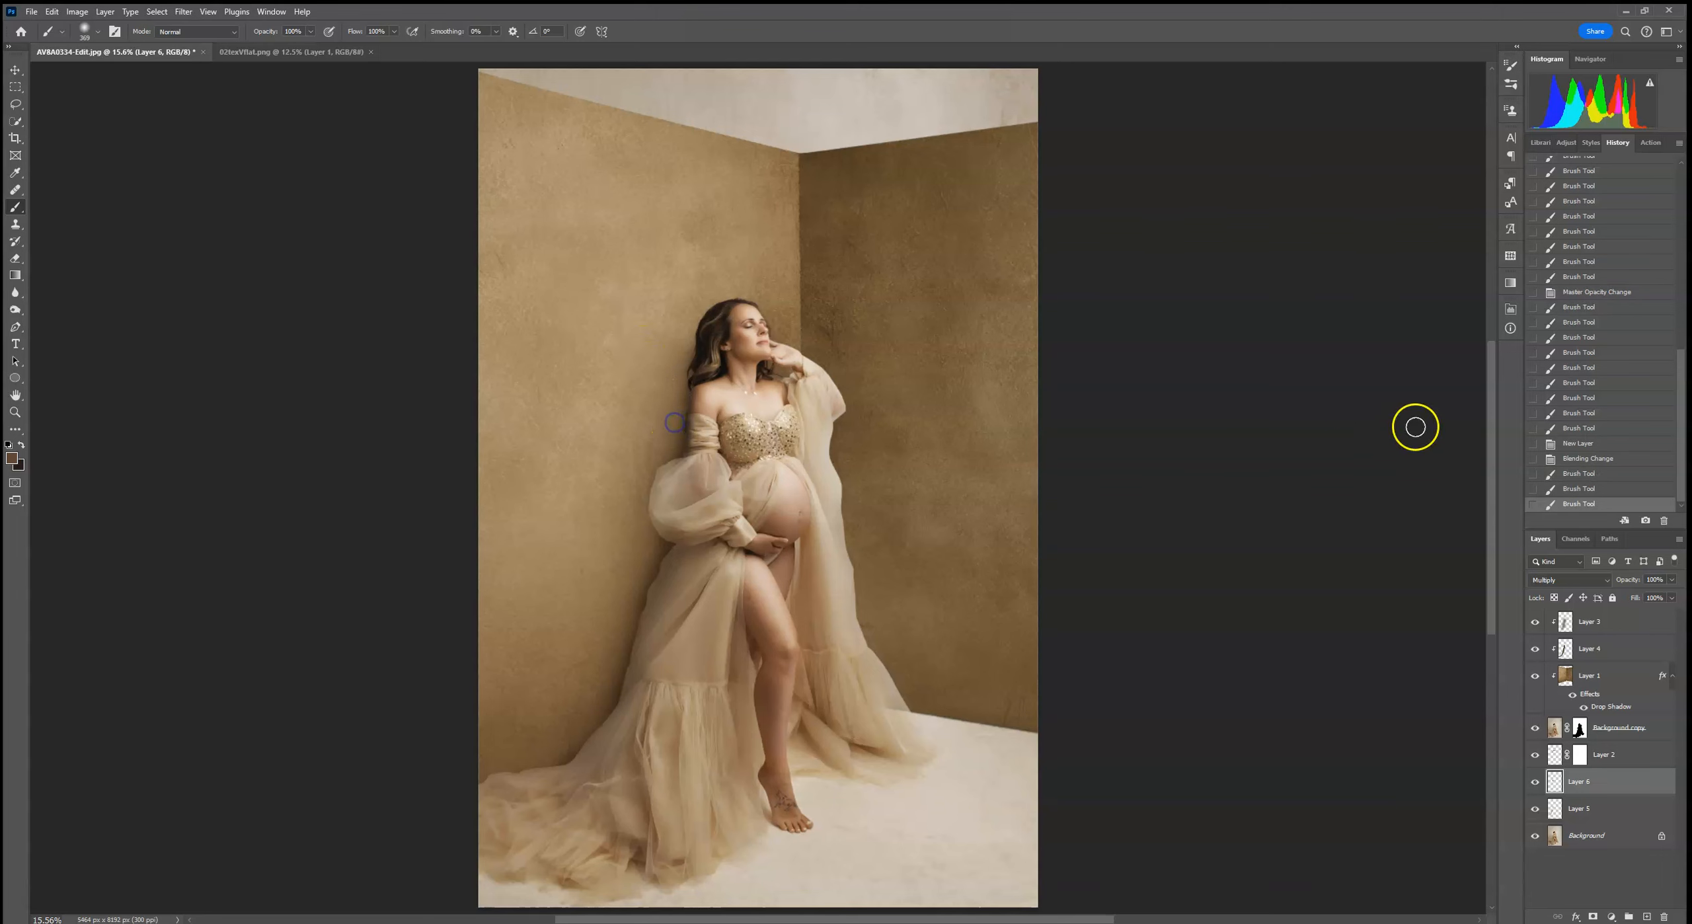
{"action": "left_click", "coordinate": [1671, 580]}
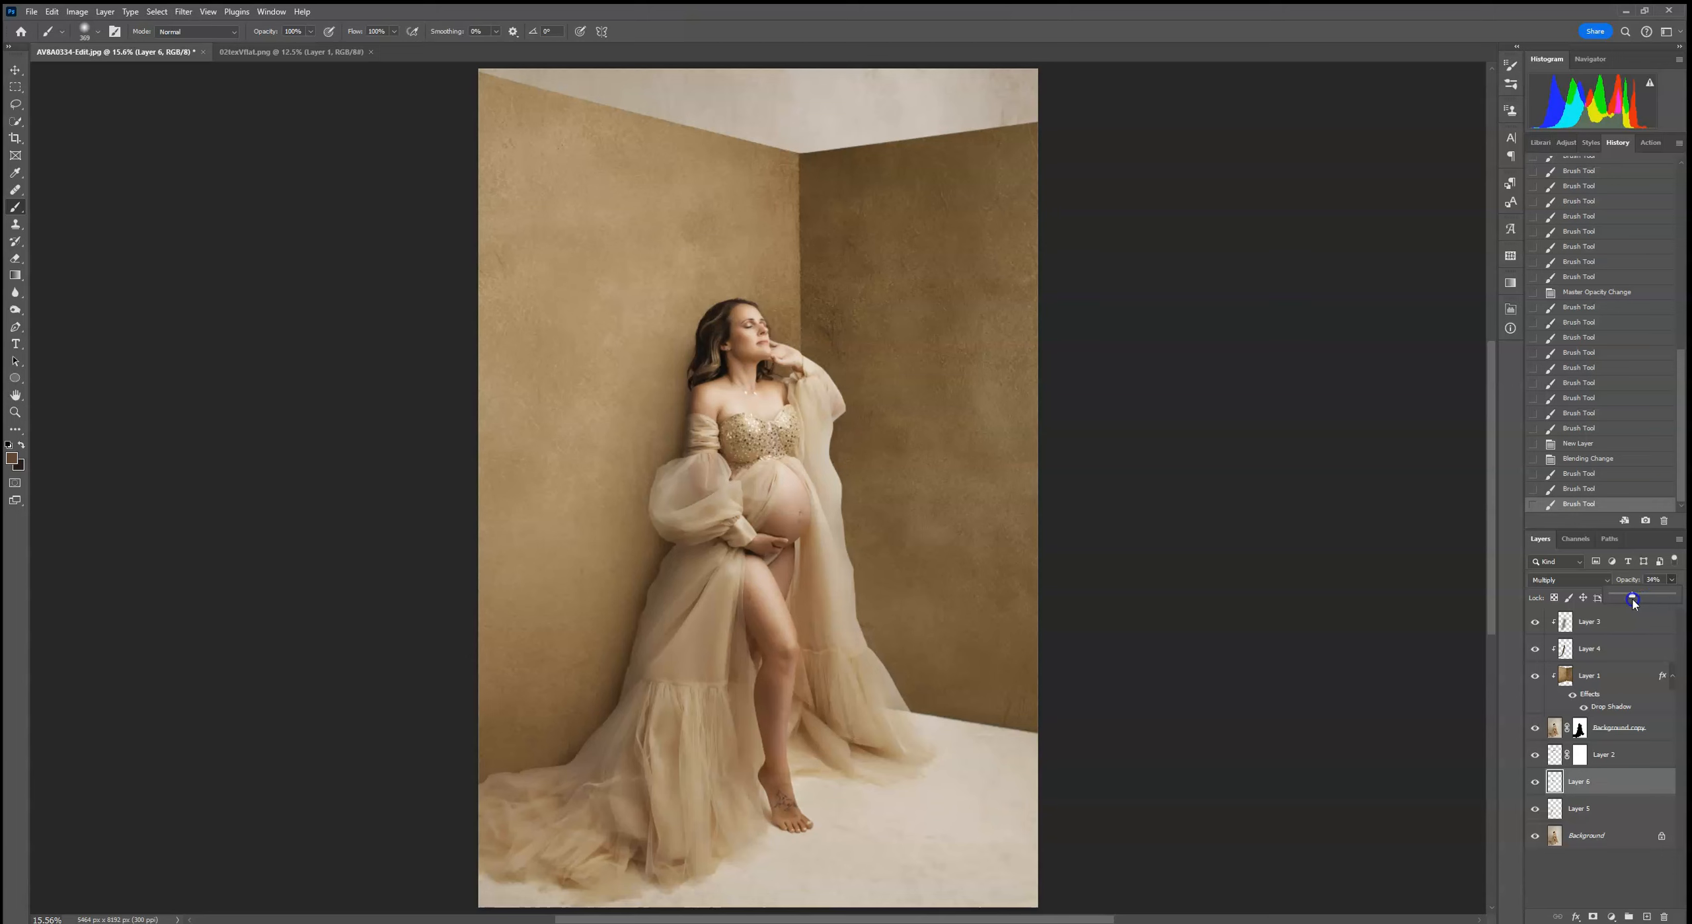
{"action": "left_click_drag", "start_coordinate": [1635, 603], "coordinate": [1638, 597]}
Burn the shadows of the Background copy image at 10% exposure with a very large brush, along the wall beside the arm, dress and train
{"action": "left_click", "coordinate": [1555, 732]}
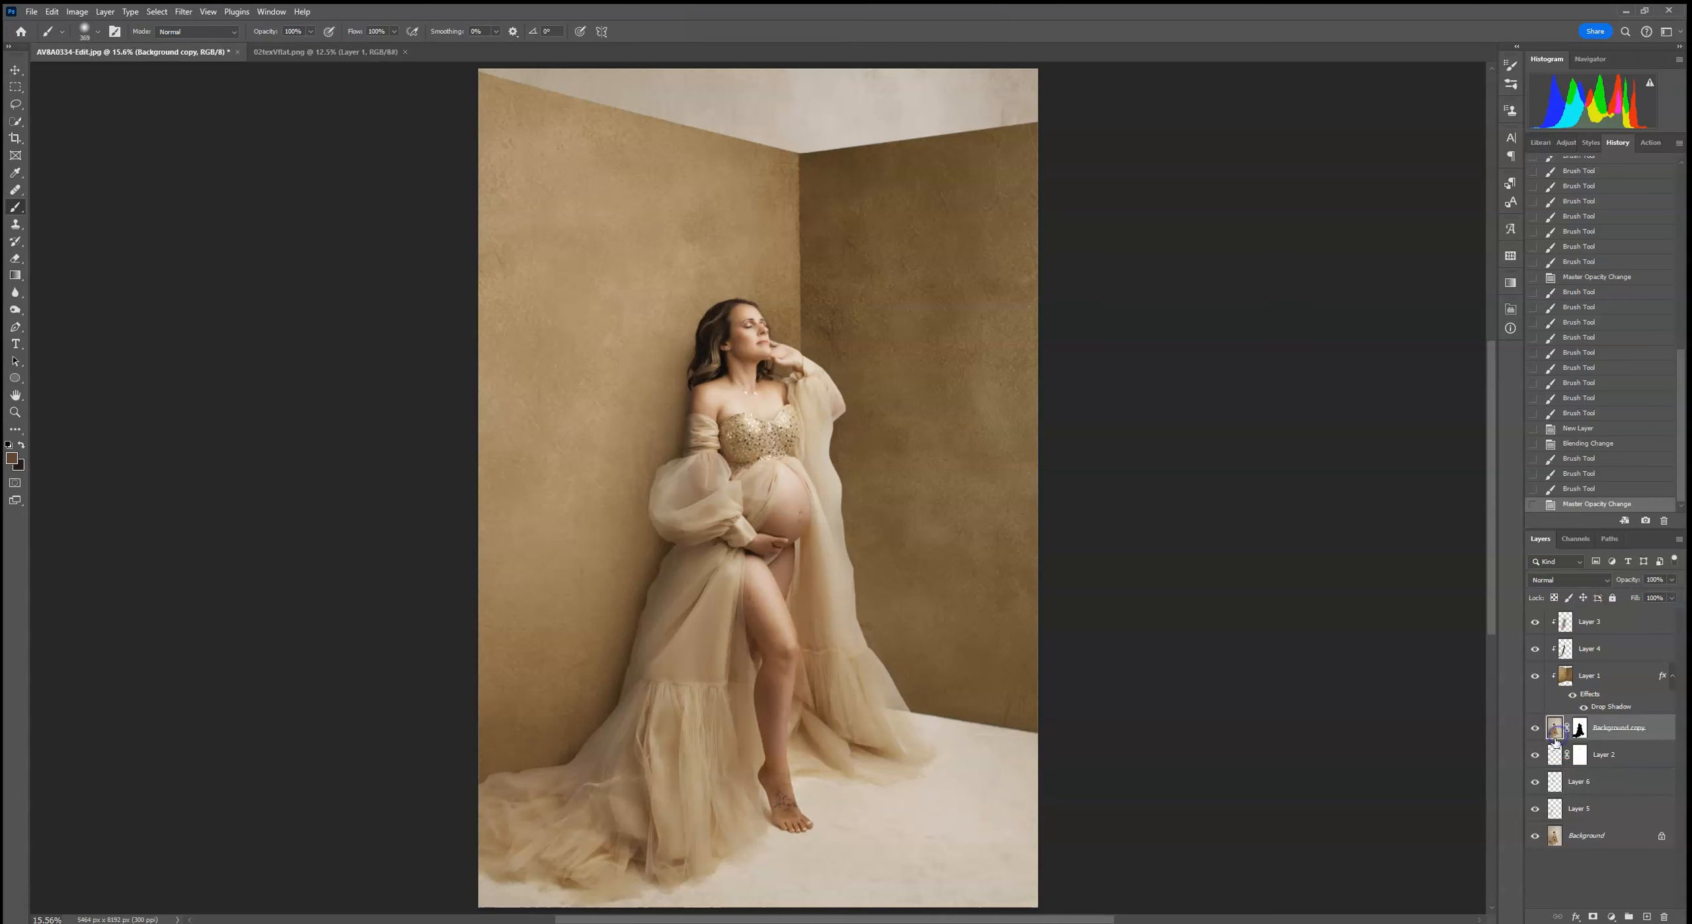
{"action": "left_click", "coordinate": [15, 309]}
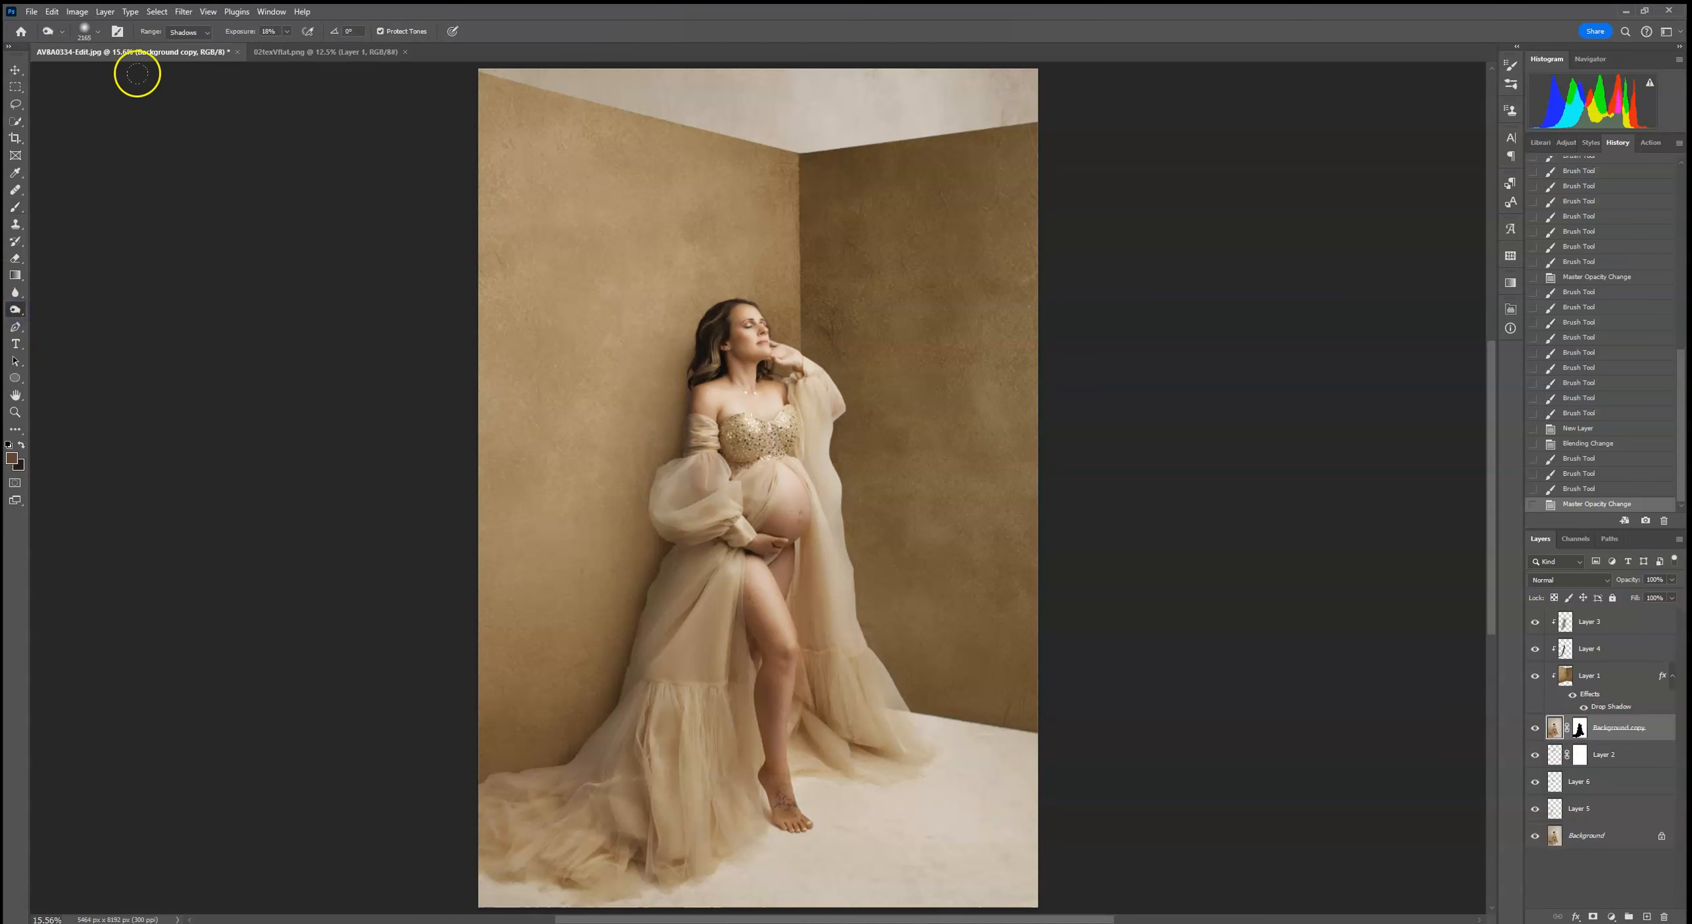
{"action": "left_click", "coordinate": [632, 424]}
{"action": "left_click", "coordinate": [641, 512]}
{"action": "left_click", "coordinate": [628, 559]}
{"action": "left_click", "coordinate": [625, 611]}
{"action": "left_click", "coordinate": [597, 673]}
{"action": "left_click", "coordinate": [577, 718]}
{"action": "left_click", "coordinate": [503, 739]}
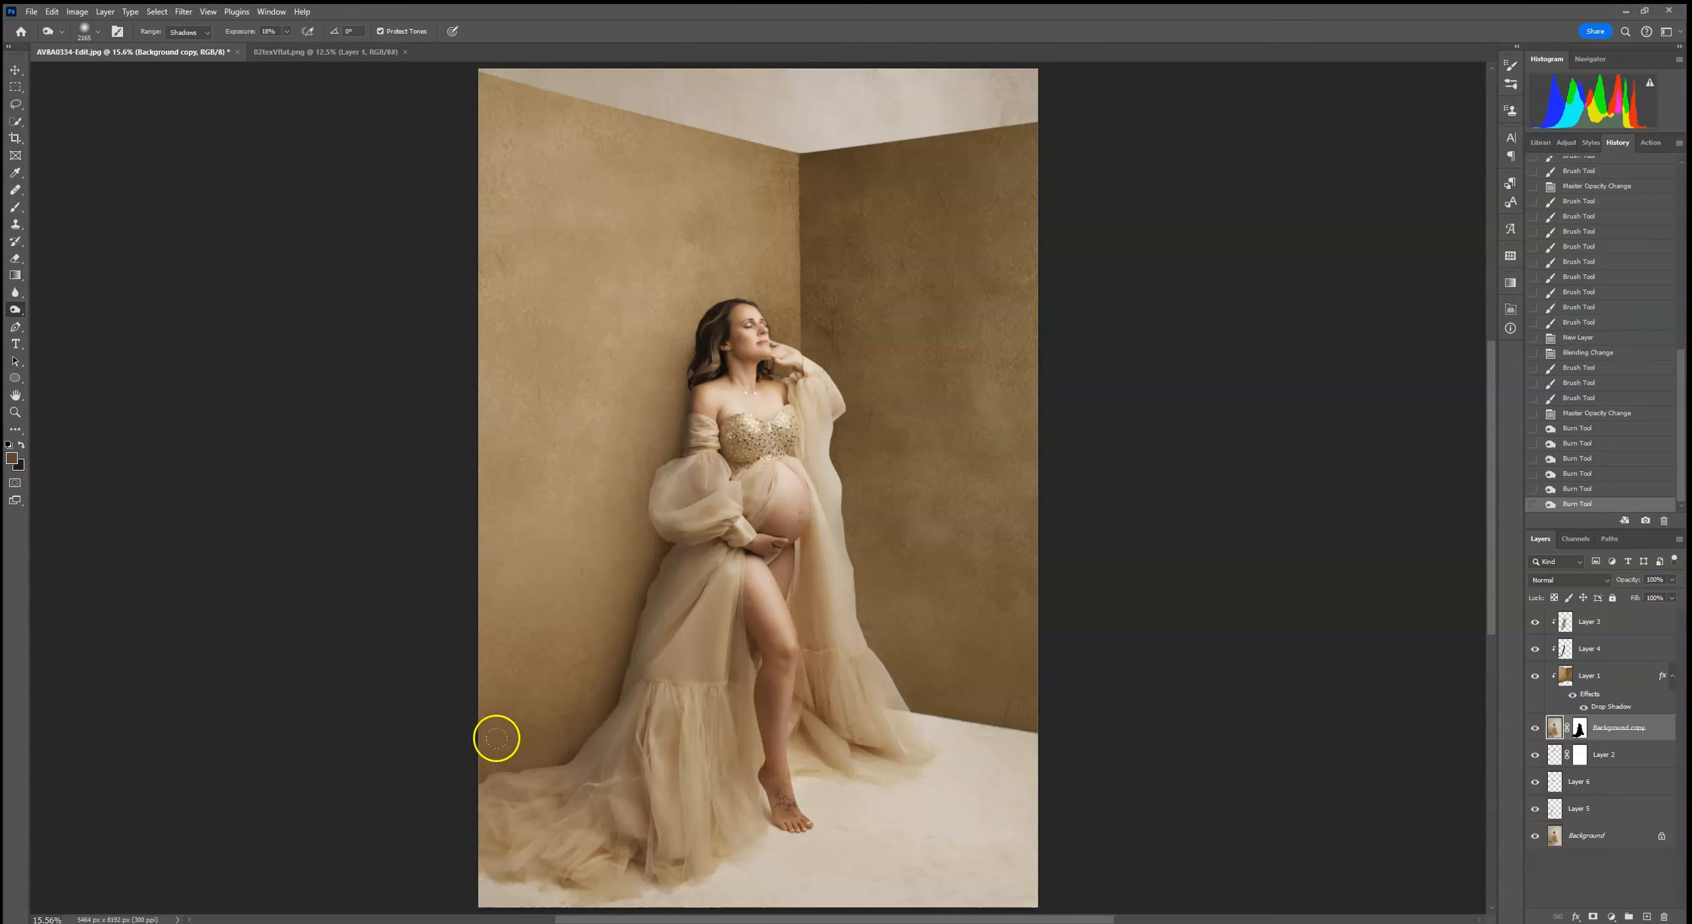
Burn the shadows of the Background layer at 10% exposure along the wall beside the arm, dress and train
{"action": "left_click", "coordinate": [1583, 836]}
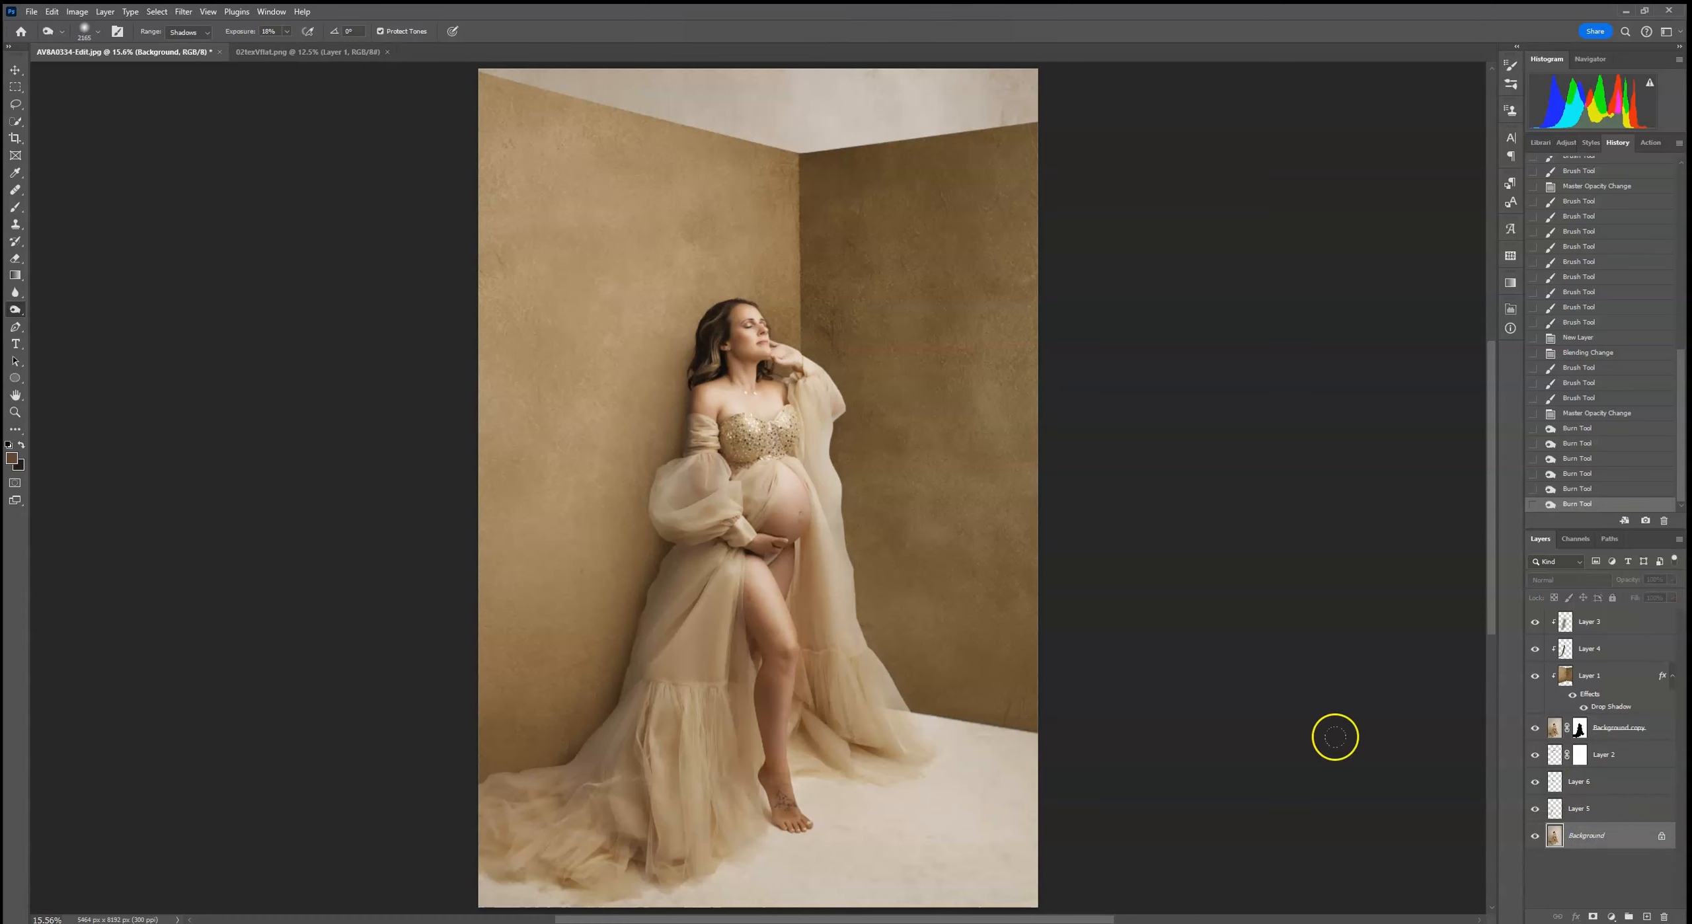
{"action": "left_click", "coordinate": [639, 405]}
{"action": "left_click", "coordinate": [640, 442]}
{"action": "left_click", "coordinate": [626, 519]}
{"action": "left_click", "coordinate": [580, 640]}
{"action": "left_click", "coordinate": [557, 660]}
{"action": "left_click", "coordinate": [497, 729]}
{"action": "left_click", "coordinate": [640, 377]}
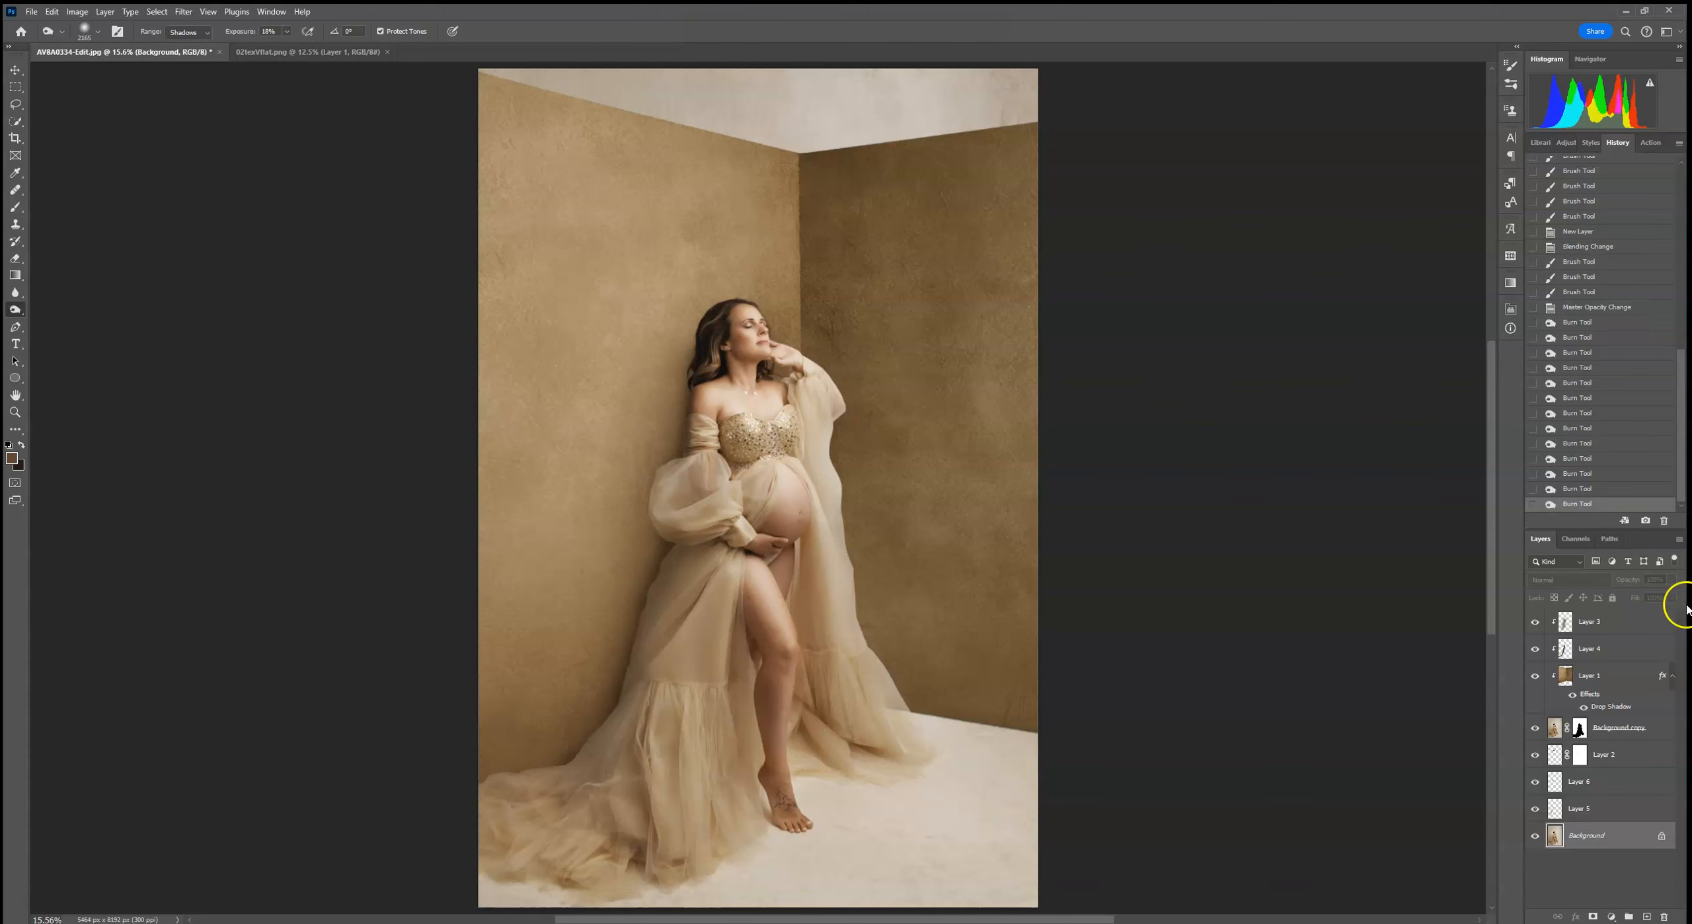
Create a new layer directly above Layer 1 and set its blend mode to Multiply
{"action": "left_click", "coordinate": [1617, 675]}
{"action": "left_click", "coordinate": [1646, 915]}
{"action": "left_click", "coordinate": [1566, 580]}
{"action": "left_click", "coordinate": [1547, 609]}
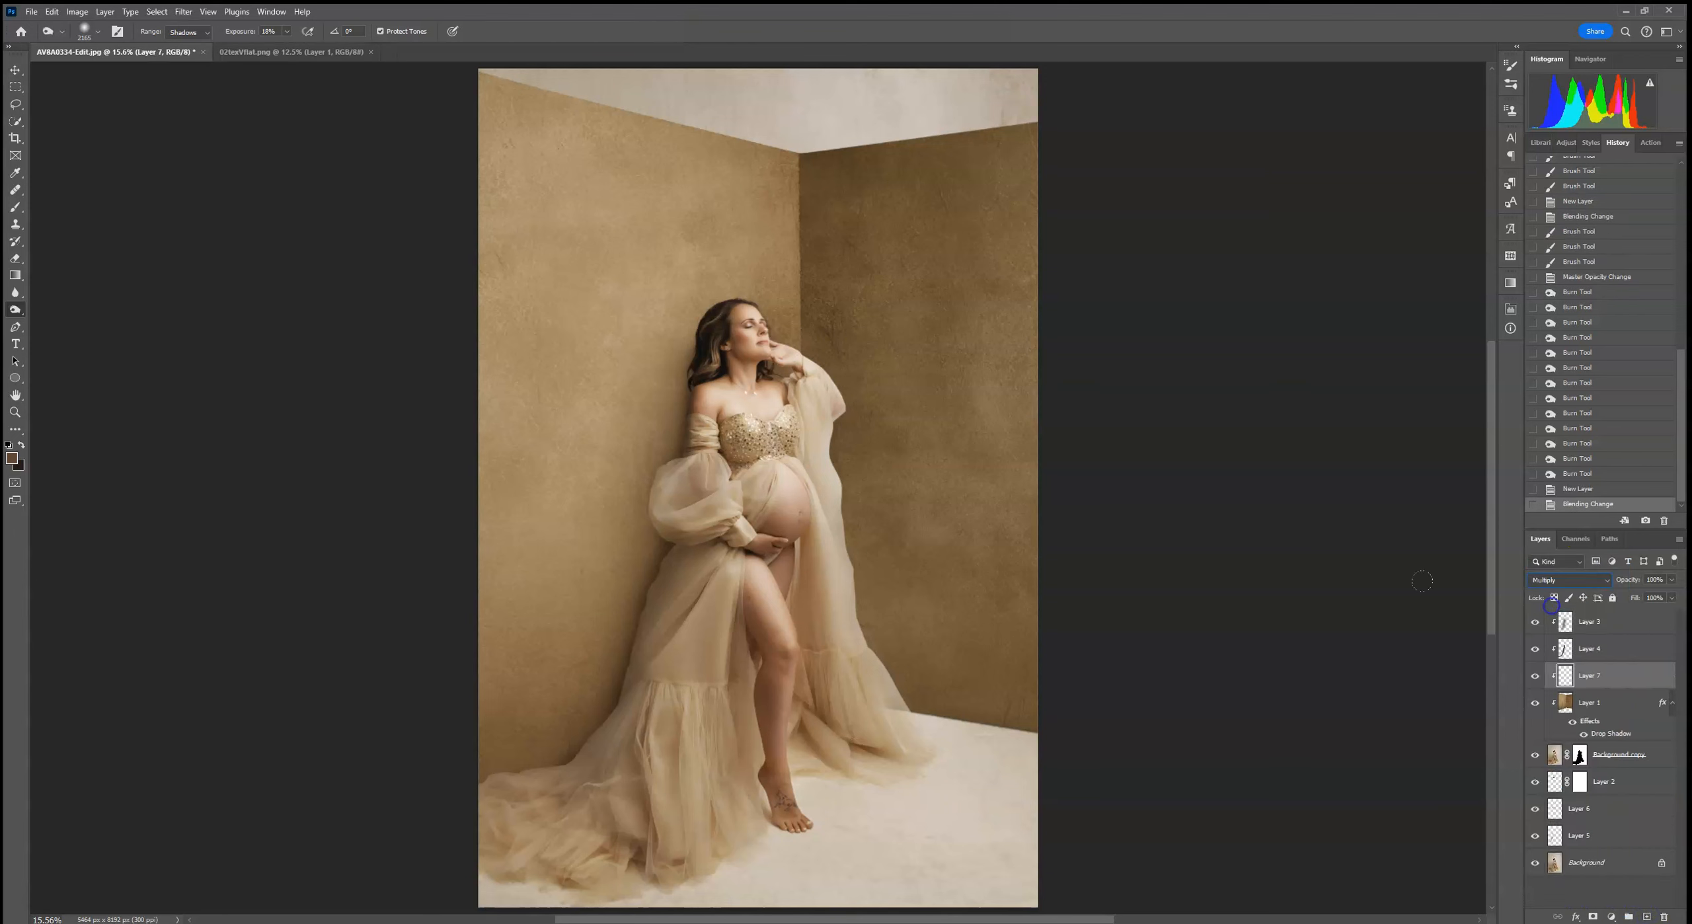
Paint shadow on the new layer with a soft brush at 100% opacity along the wall edge of the arm and puffed sleeve
{"action": "left_click", "coordinate": [15, 207]}
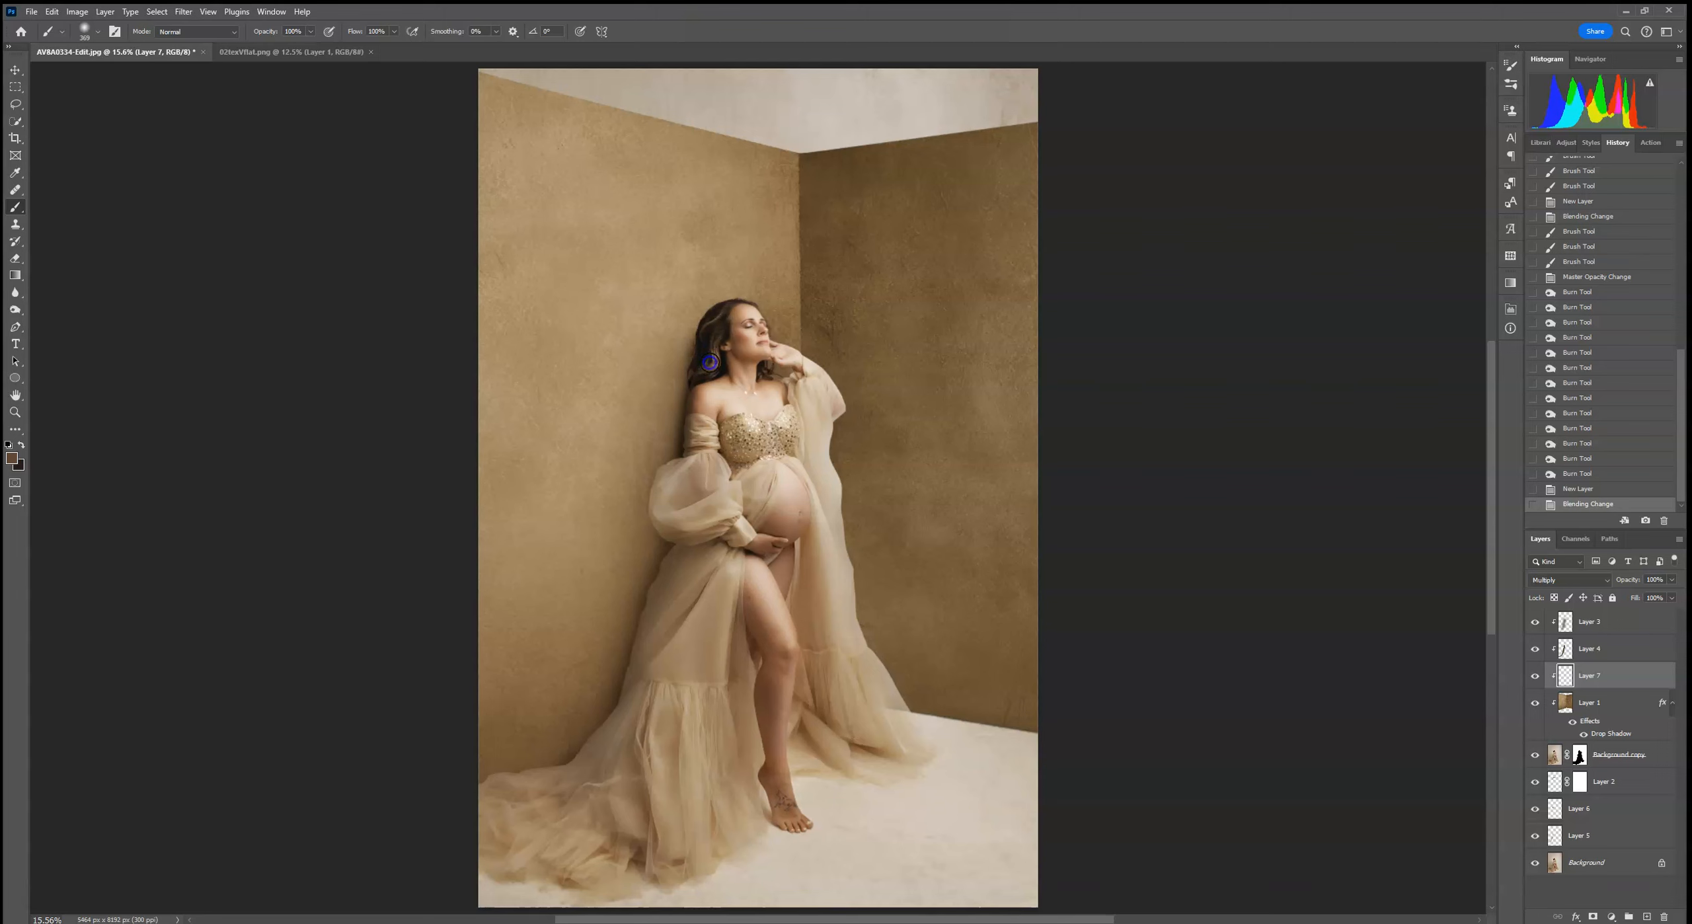
{"action": "left_click_drag", "start_coordinate": [692, 467], "coordinate": [695, 503]}
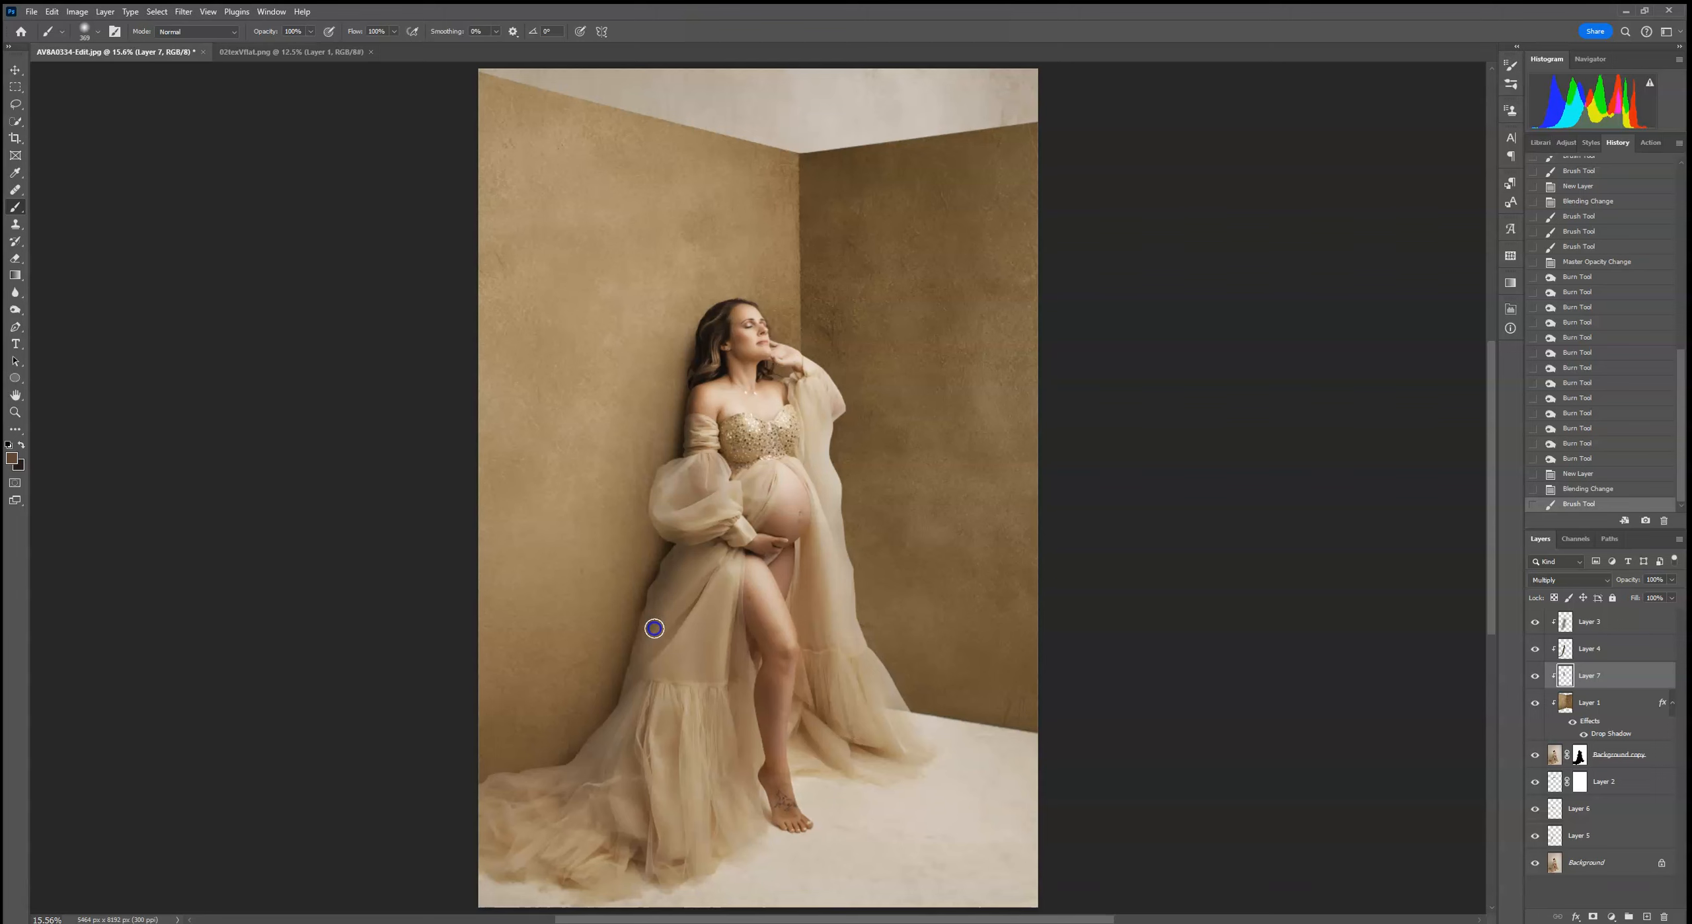
{"action": "left_click", "coordinate": [671, 516]}
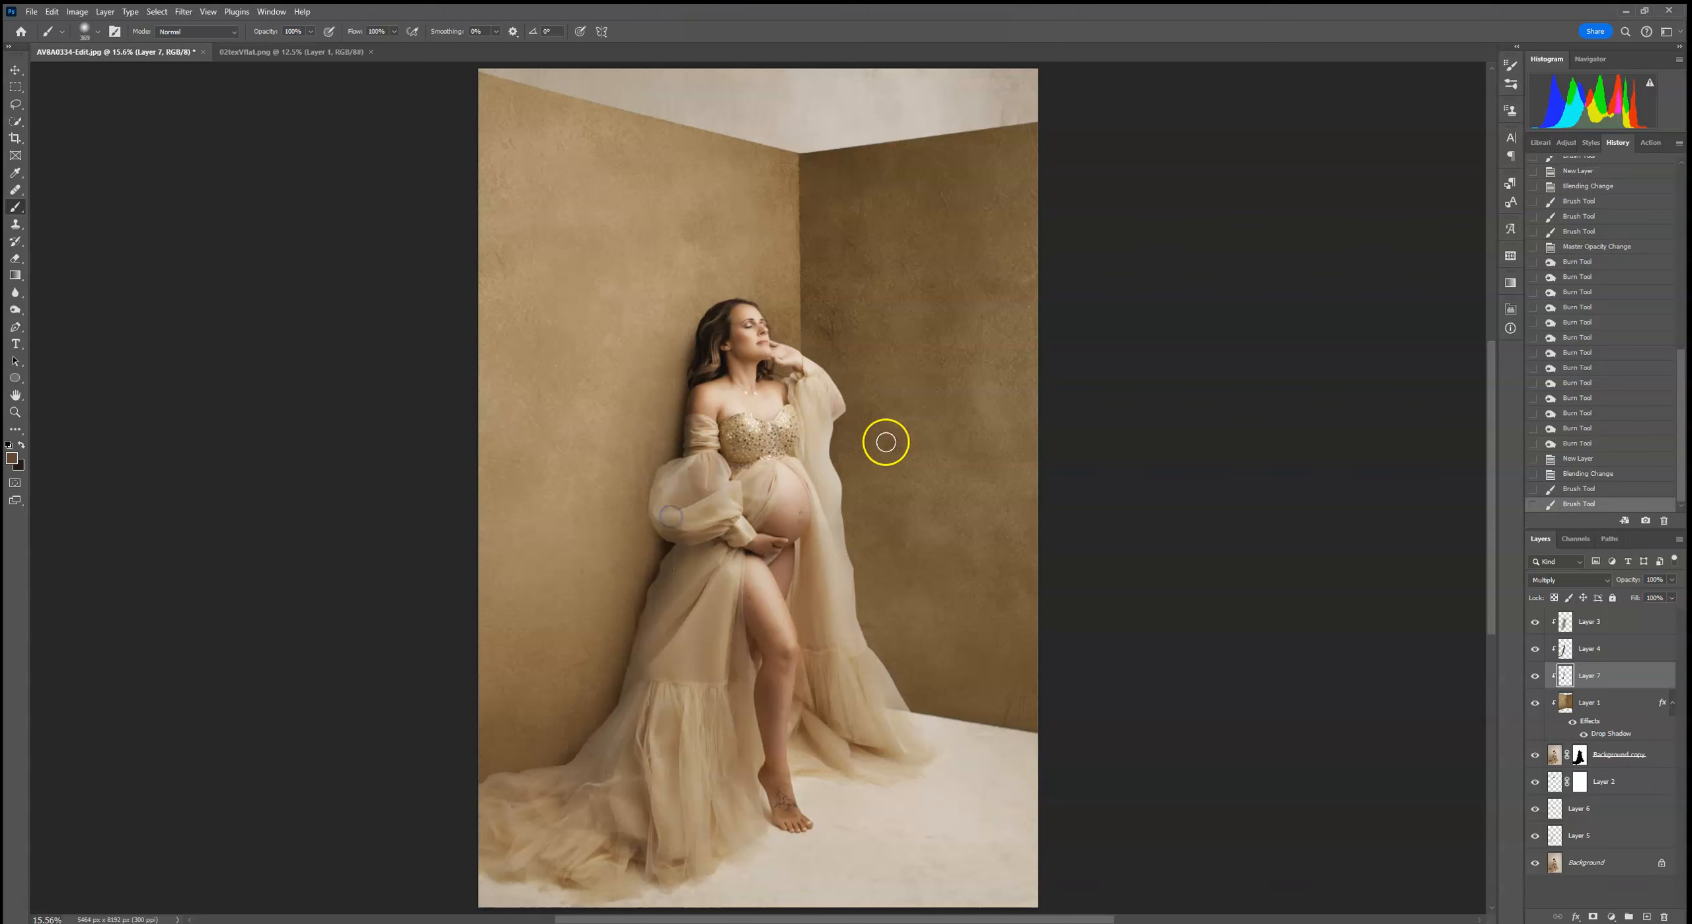
{"action": "left_click", "coordinate": [700, 414]}
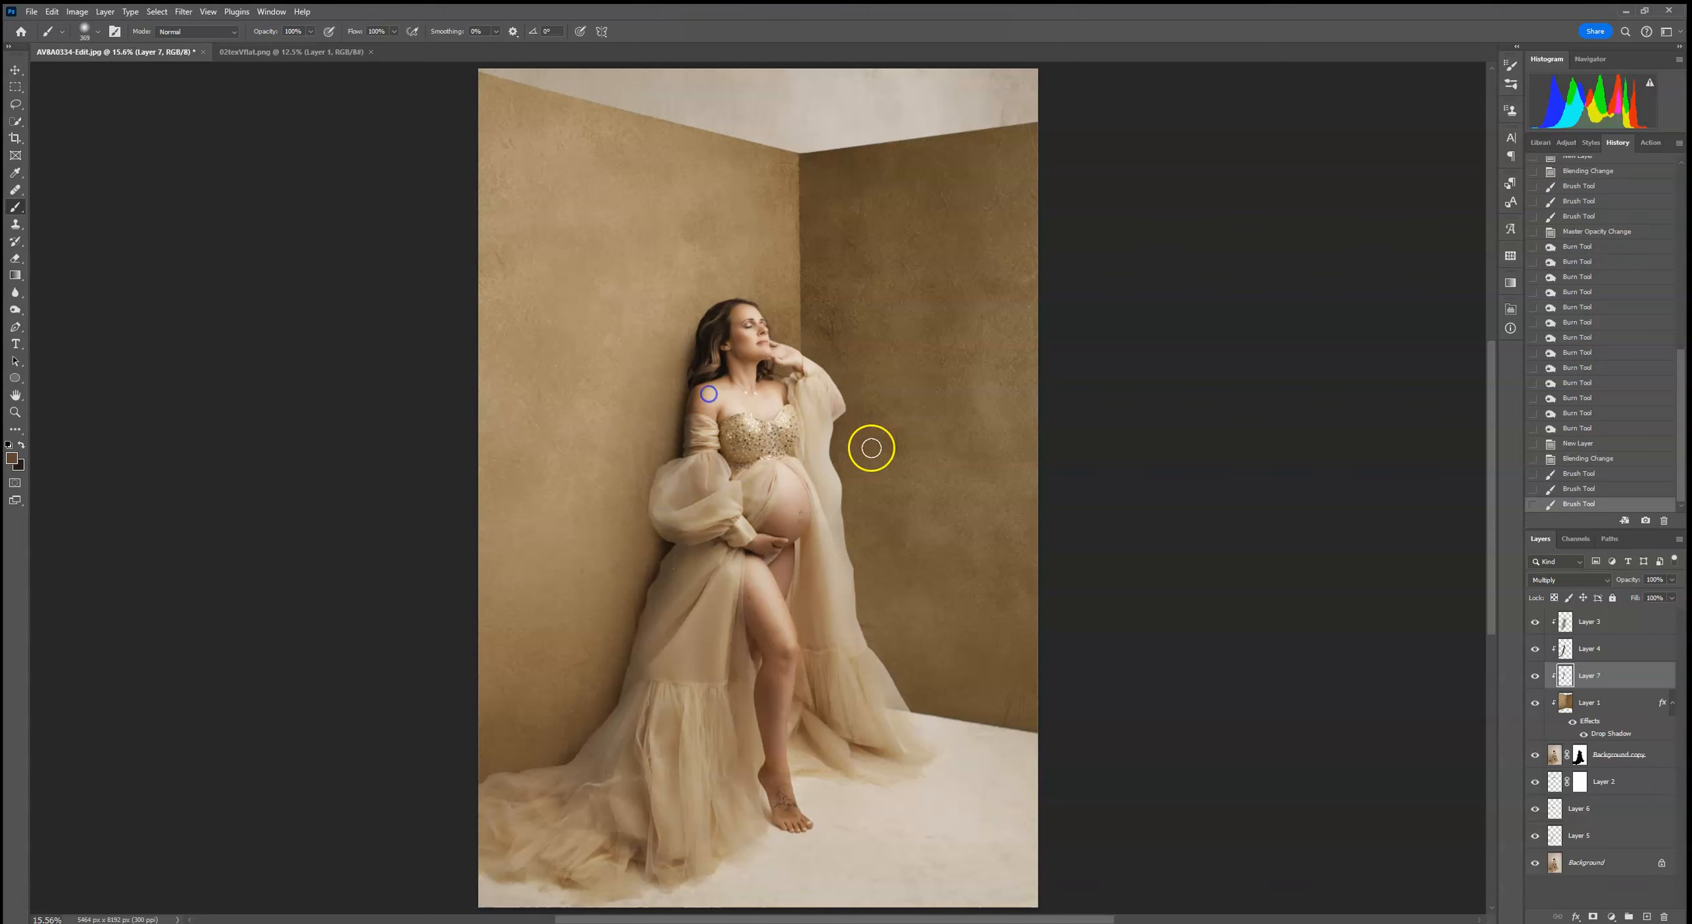
Add a layer mask to Layer 7 and set up a much larger soft brush at 20% opacity
{"action": "left_click", "coordinate": [1595, 916]}
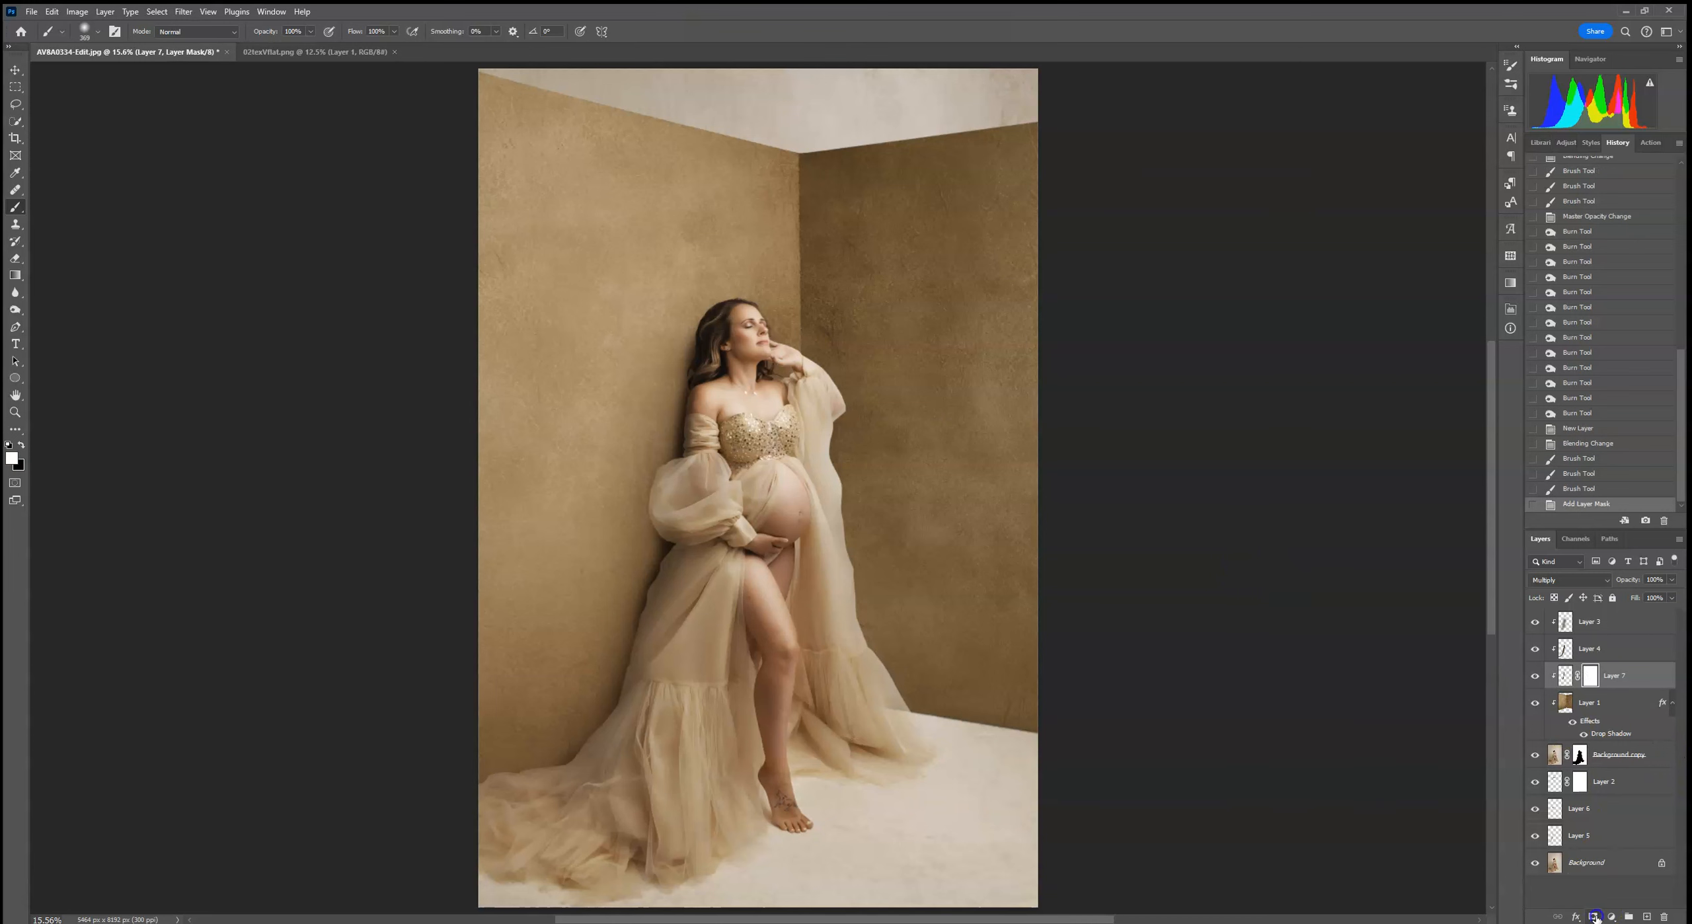
{"action": "left_click", "coordinate": [84, 31]}
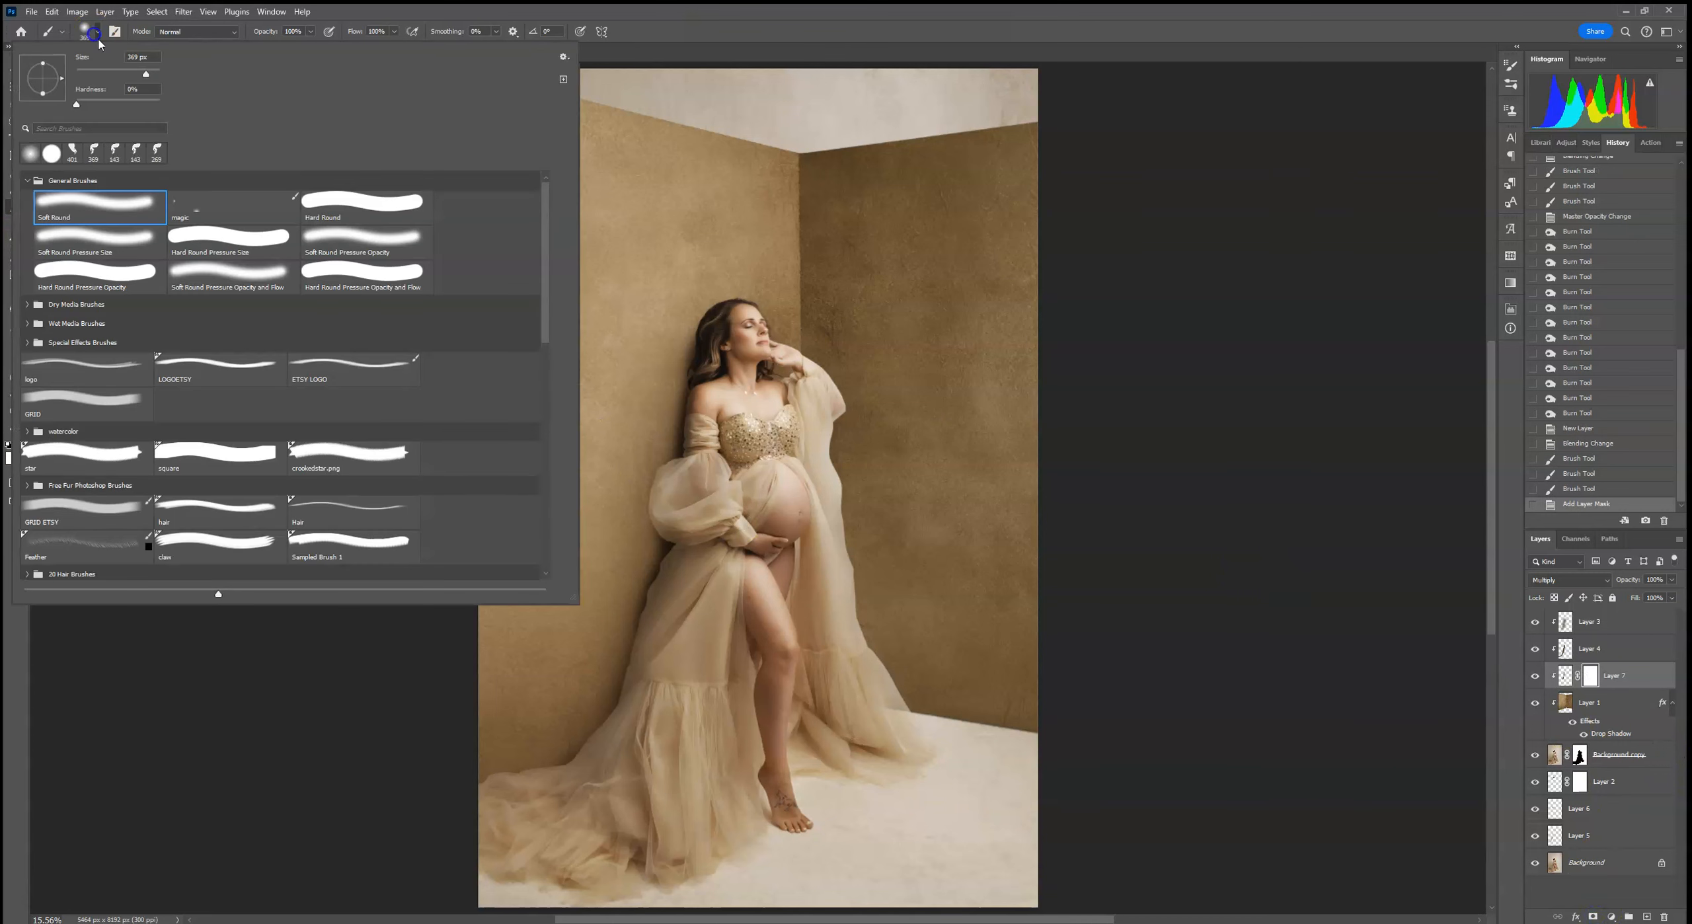
{"action": "left_click", "coordinate": [291, 31]}
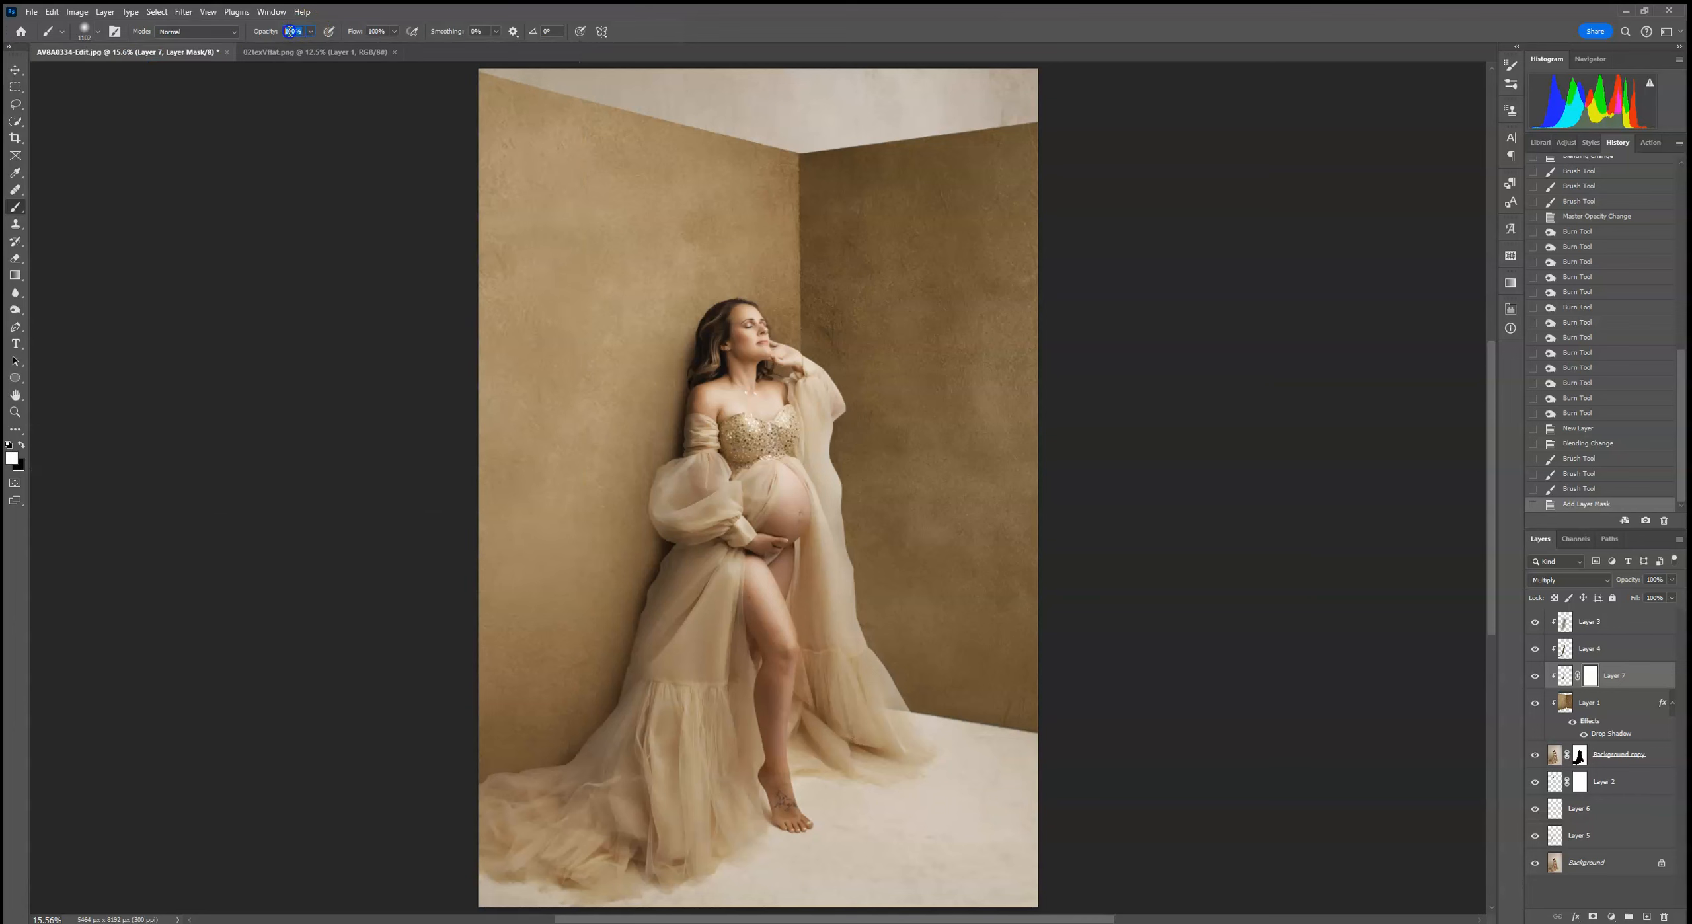
{"action": "type", "text": "20"}
{"action": "key", "text": "Return"}
Paint black on the Layer 7 mask to soften the wall shadow below the puffed sleeve and along the dress
{"action": "left_click", "coordinate": [657, 551]}
{"action": "left_click", "coordinate": [655, 549]}
{"action": "left_click", "coordinate": [652, 546]}
{"action": "left_click", "coordinate": [652, 539]}
{"action": "left_click", "coordinate": [650, 545]}
{"action": "left_click", "coordinate": [651, 571]}
{"action": "left_click", "coordinate": [651, 576]}
{"action": "left_click", "coordinate": [652, 589]}
{"action": "left_click", "coordinate": [651, 607]}
{"action": "left_click", "coordinate": [634, 646]}
{"action": "left_click", "coordinate": [636, 544]}
{"action": "left_click", "coordinate": [641, 536]}
{"action": "left_click", "coordinate": [647, 529]}
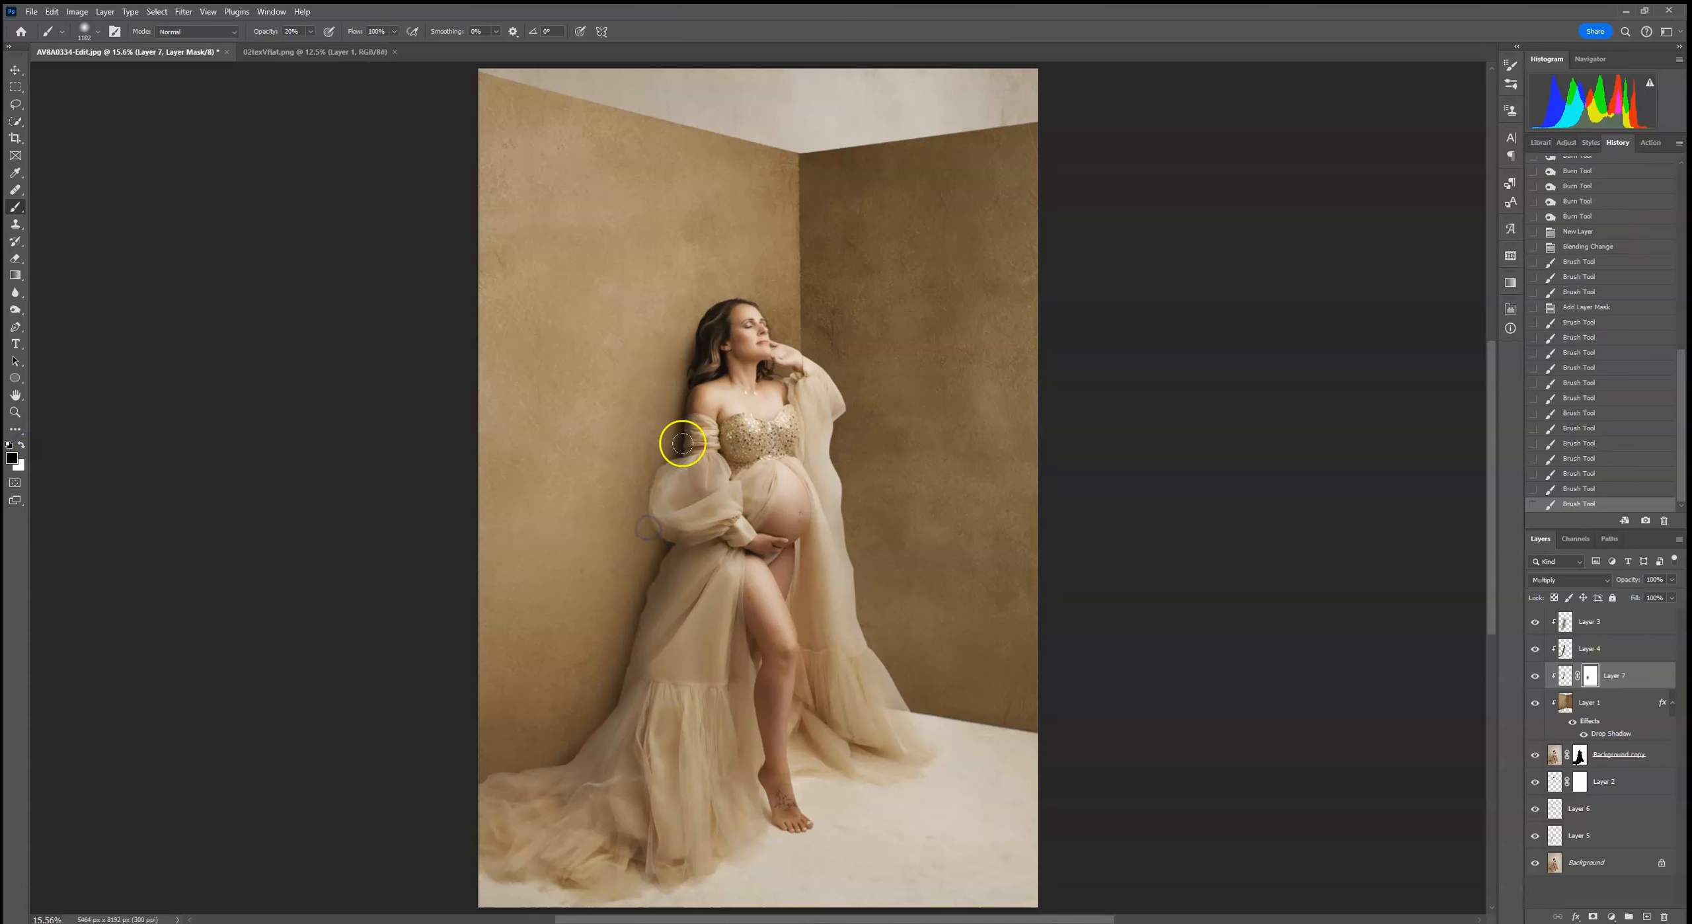
{"action": "left_click", "coordinate": [673, 530]}
{"action": "left_click", "coordinate": [656, 563]}
{"action": "left_click", "coordinate": [607, 636]}
{"action": "left_click", "coordinate": [584, 703]}
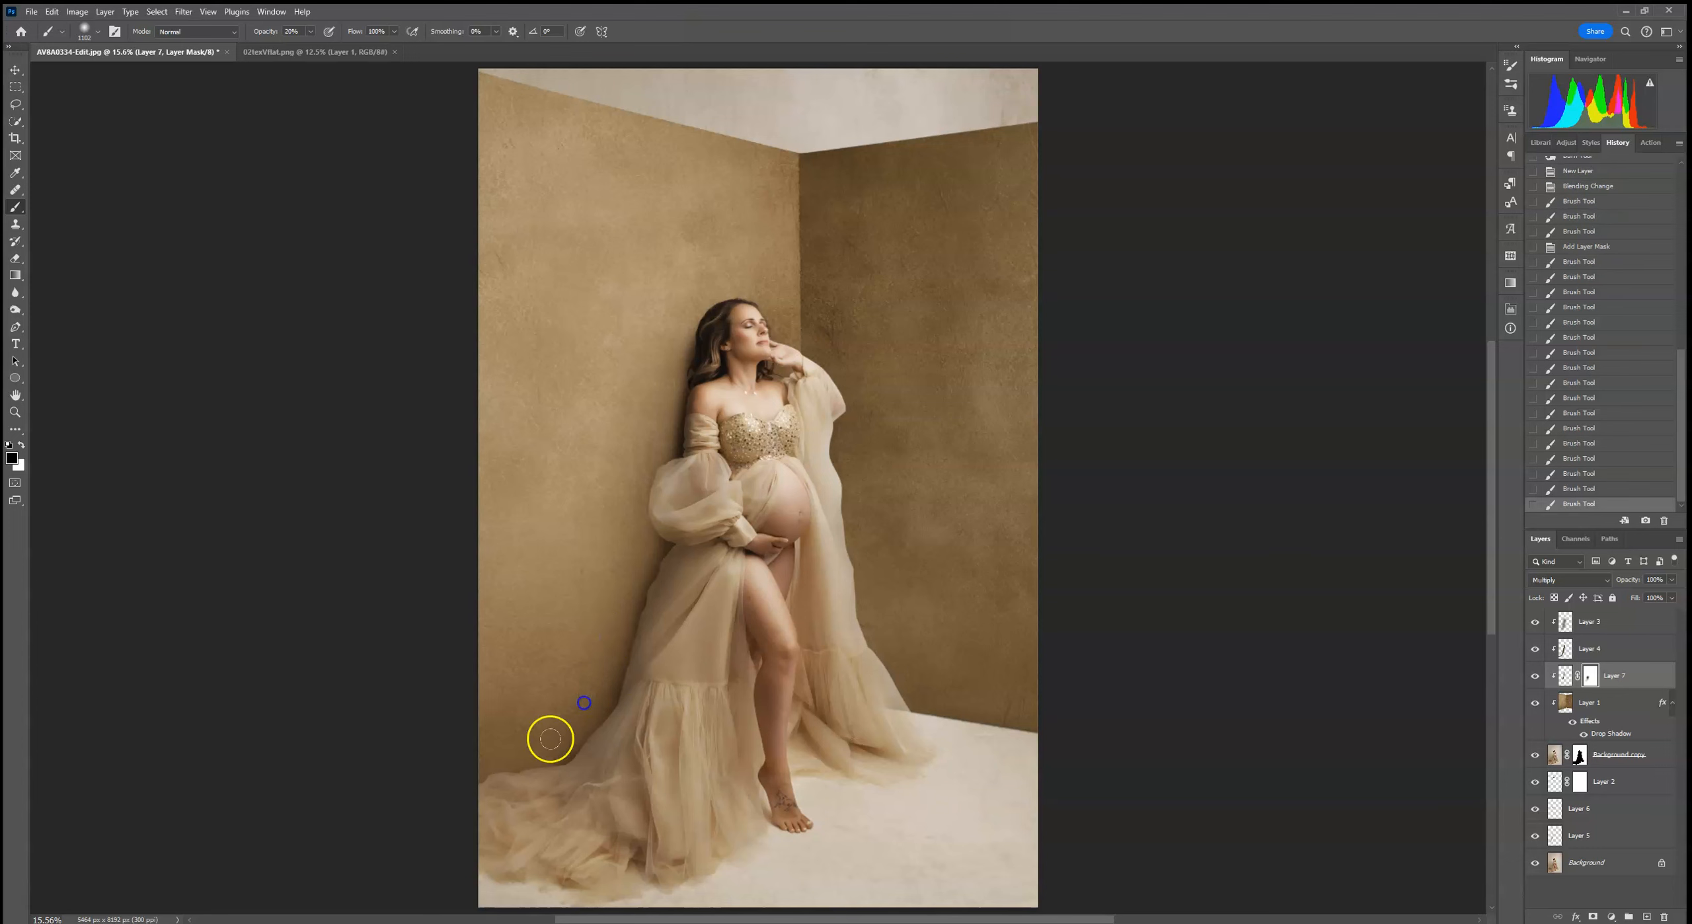
{"action": "left_click", "coordinate": [618, 688]}
{"action": "left_click", "coordinate": [694, 549]}
{"action": "left_click", "coordinate": [673, 533]}
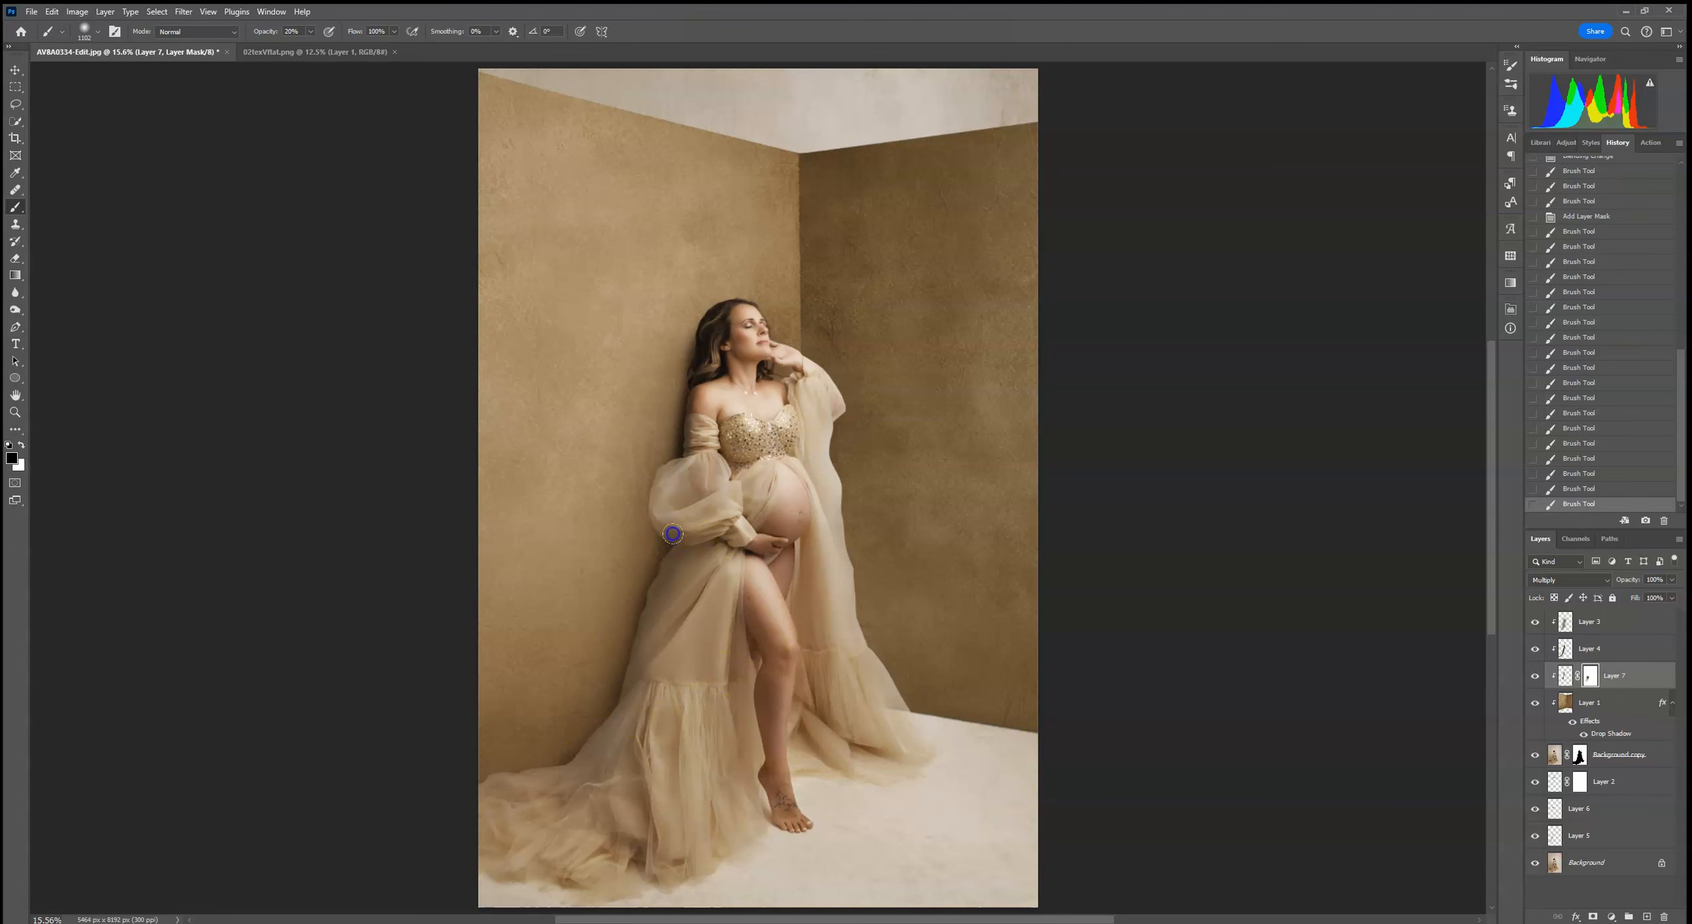
Create a new layer directly above the Background layer and set its blend mode to Multiply
{"action": "key", "text": "ctrl+plus"}
{"action": "key", "text": "ctrl+plus"}
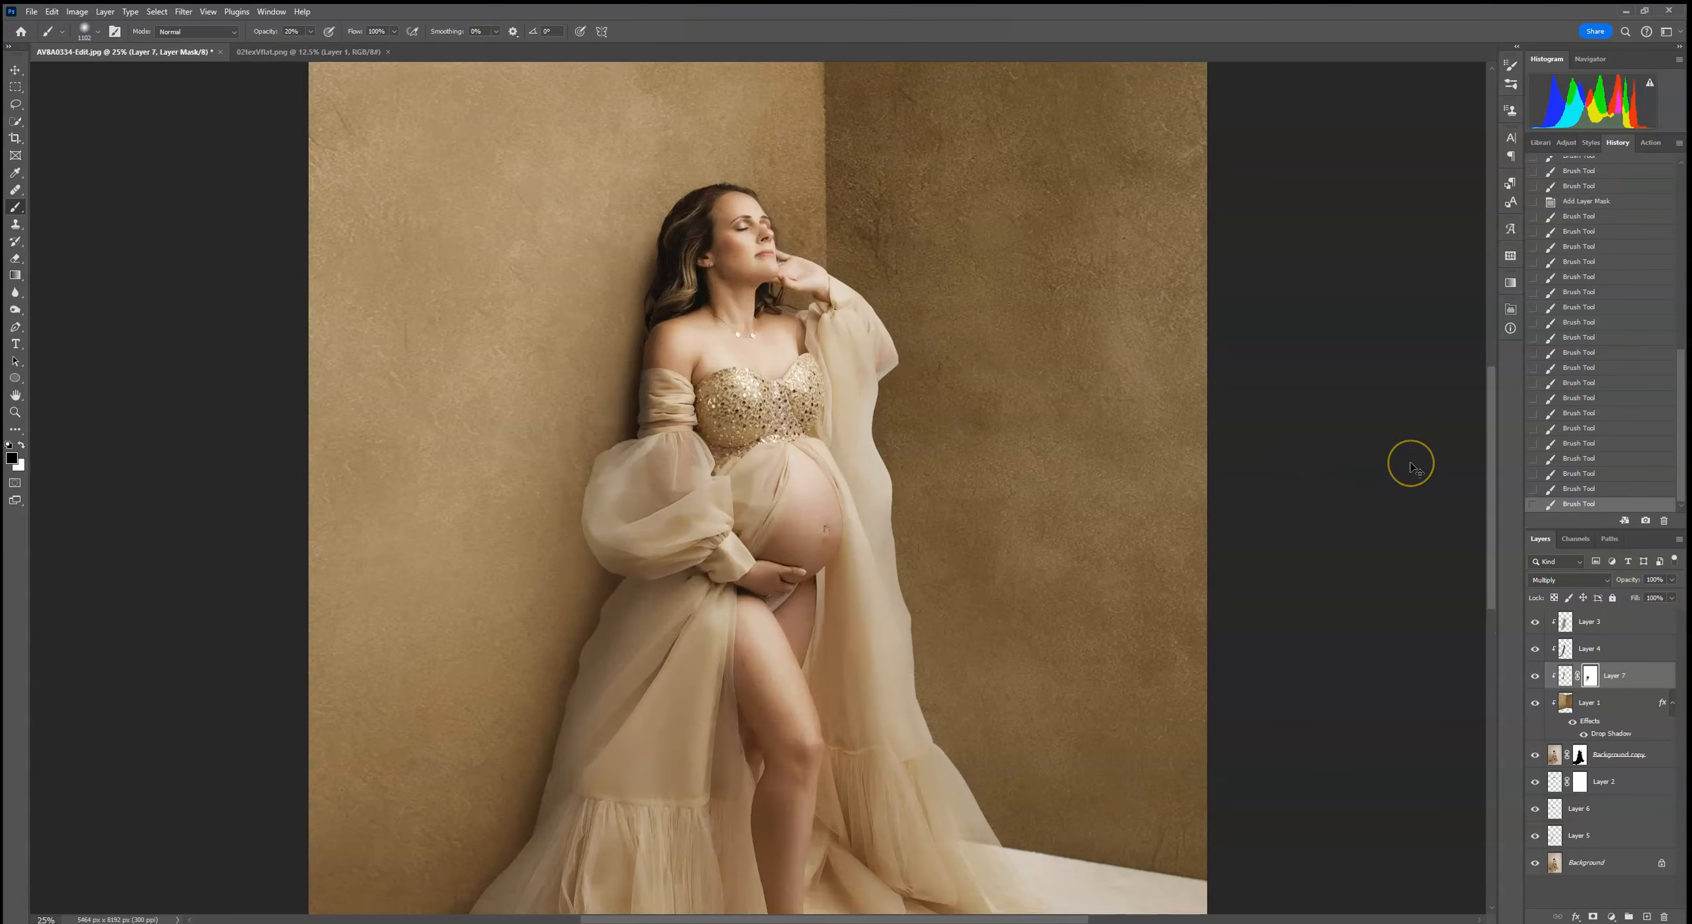
{"action": "key", "text": "ctrl+plus"}
{"action": "key", "text": "ctrl+plus"}
{"action": "key", "text": "ctrl+plus"}
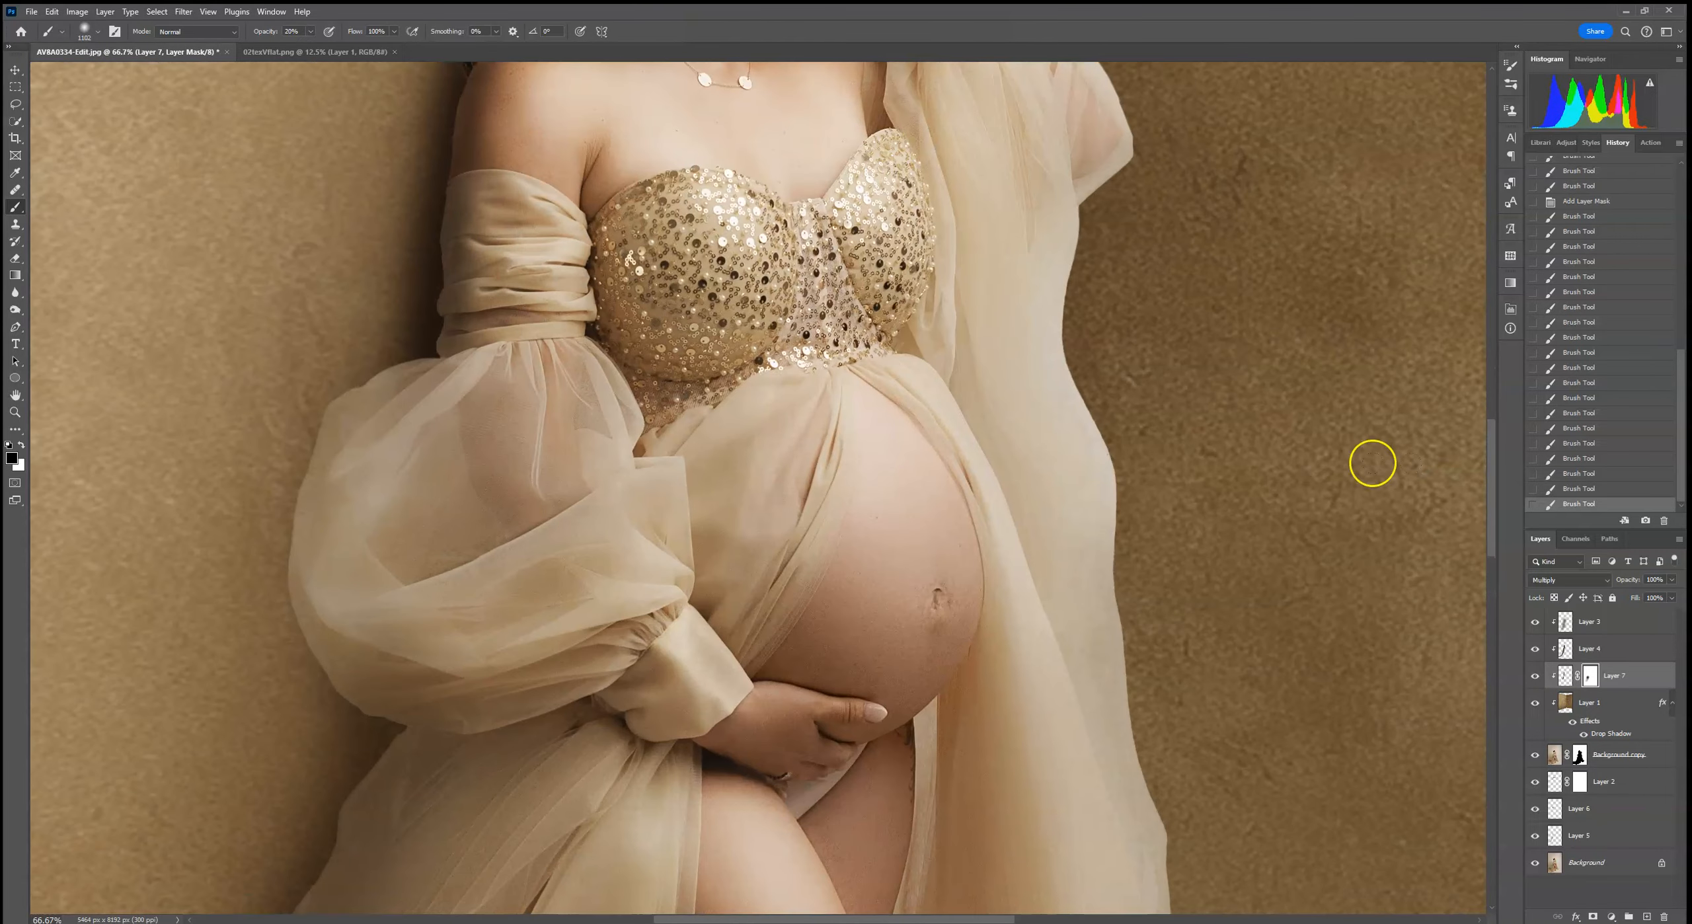
{"action": "left_click_drag", "start_coordinate": [527, 353], "coordinate": [679, 578]}
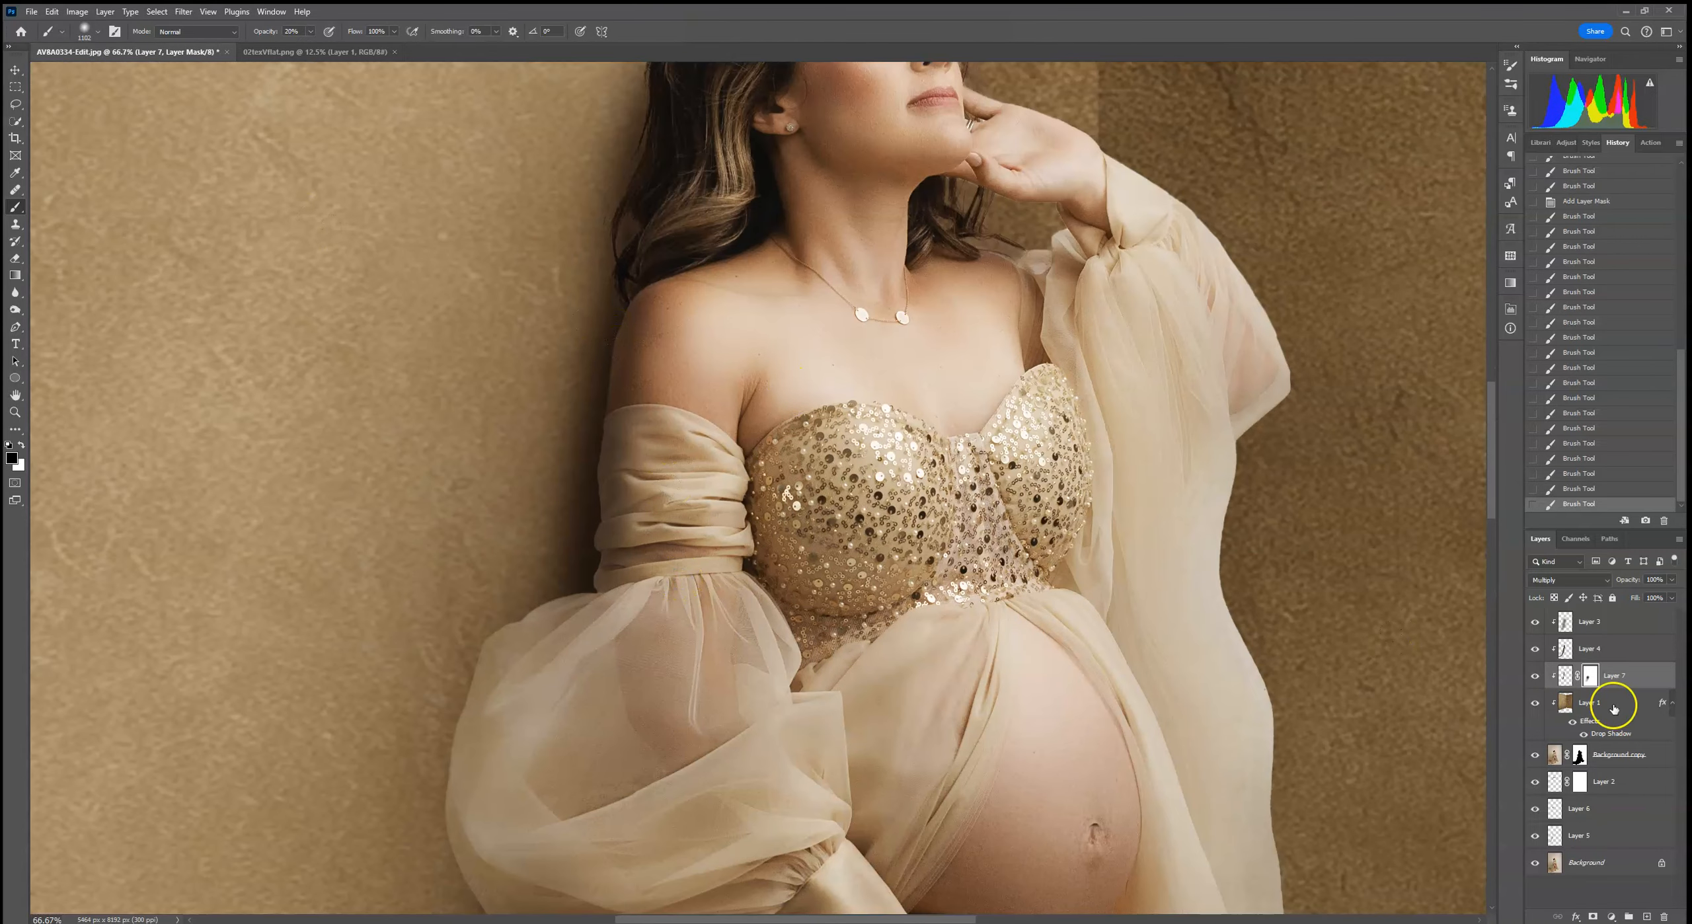
{"action": "left_click", "coordinate": [1620, 864]}
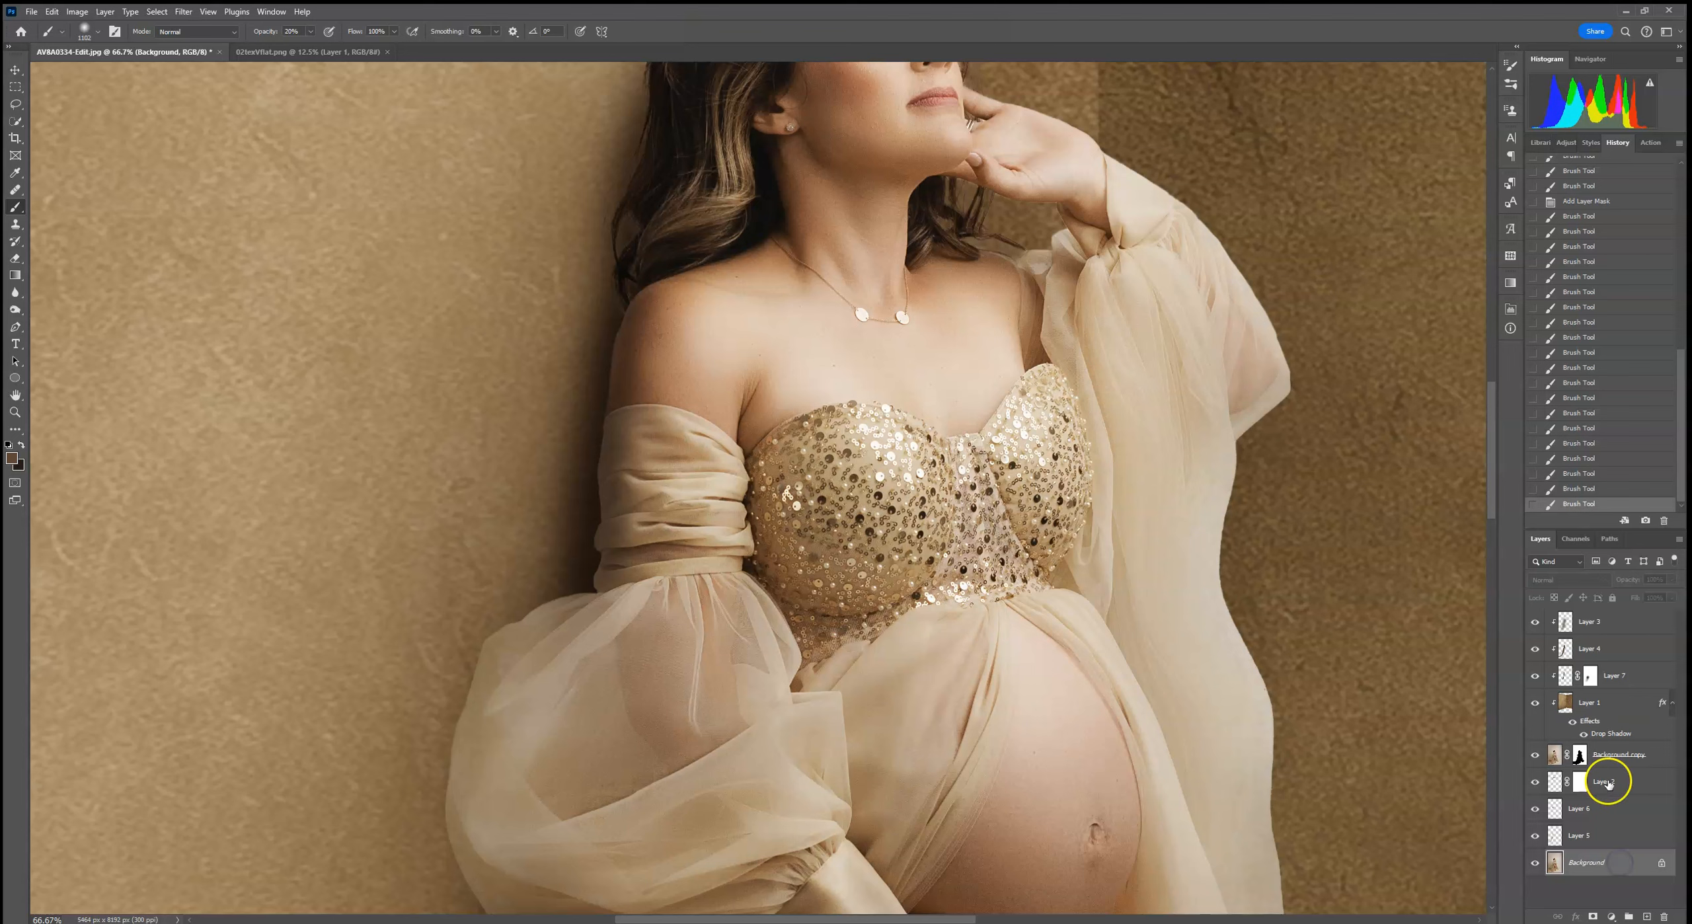
{"action": "left_click", "coordinate": [1646, 917]}
{"action": "left_click", "coordinate": [1548, 580]}
{"action": "left_click", "coordinate": [1557, 610]}
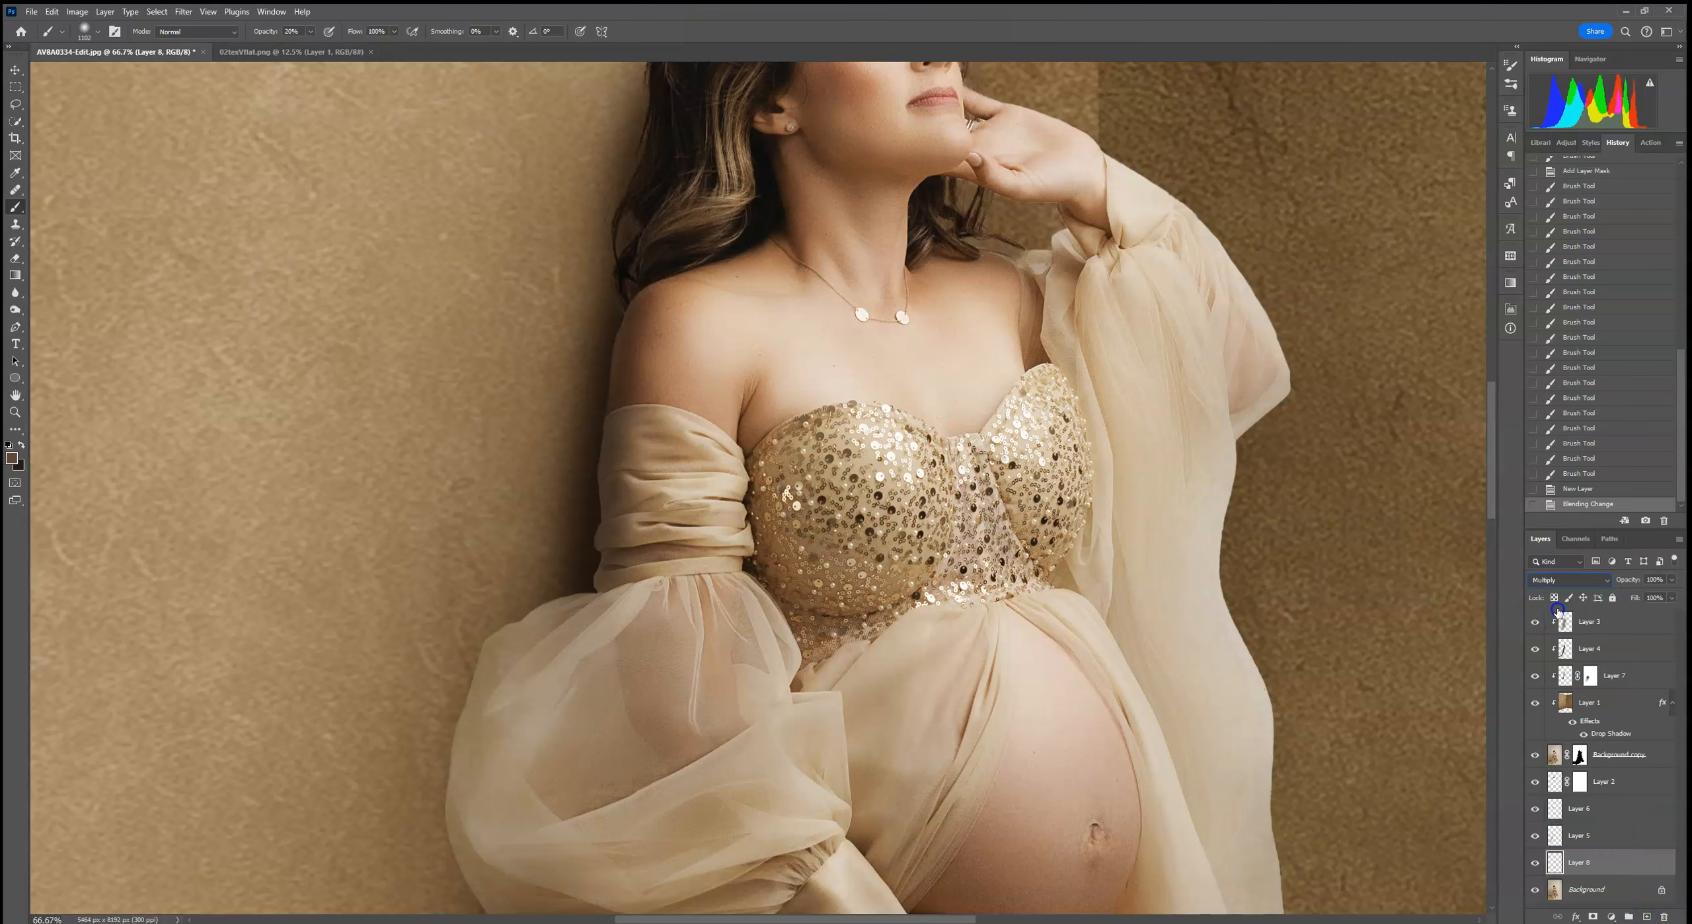
Shade the outer edge of the bare shoulder and upper arm with a smaller dark brown soft brush, and compare with the layer hidden
{"action": "left_click", "coordinate": [88, 31]}
{"action": "left_click", "coordinate": [140, 70]}
{"action": "left_click", "coordinate": [628, 10]}
{"action": "left_click", "coordinate": [605, 339]}
{"action": "left_click", "coordinate": [592, 336]}
{"action": "left_click", "coordinate": [592, 324]}
{"action": "left_click", "coordinate": [581, 363]}
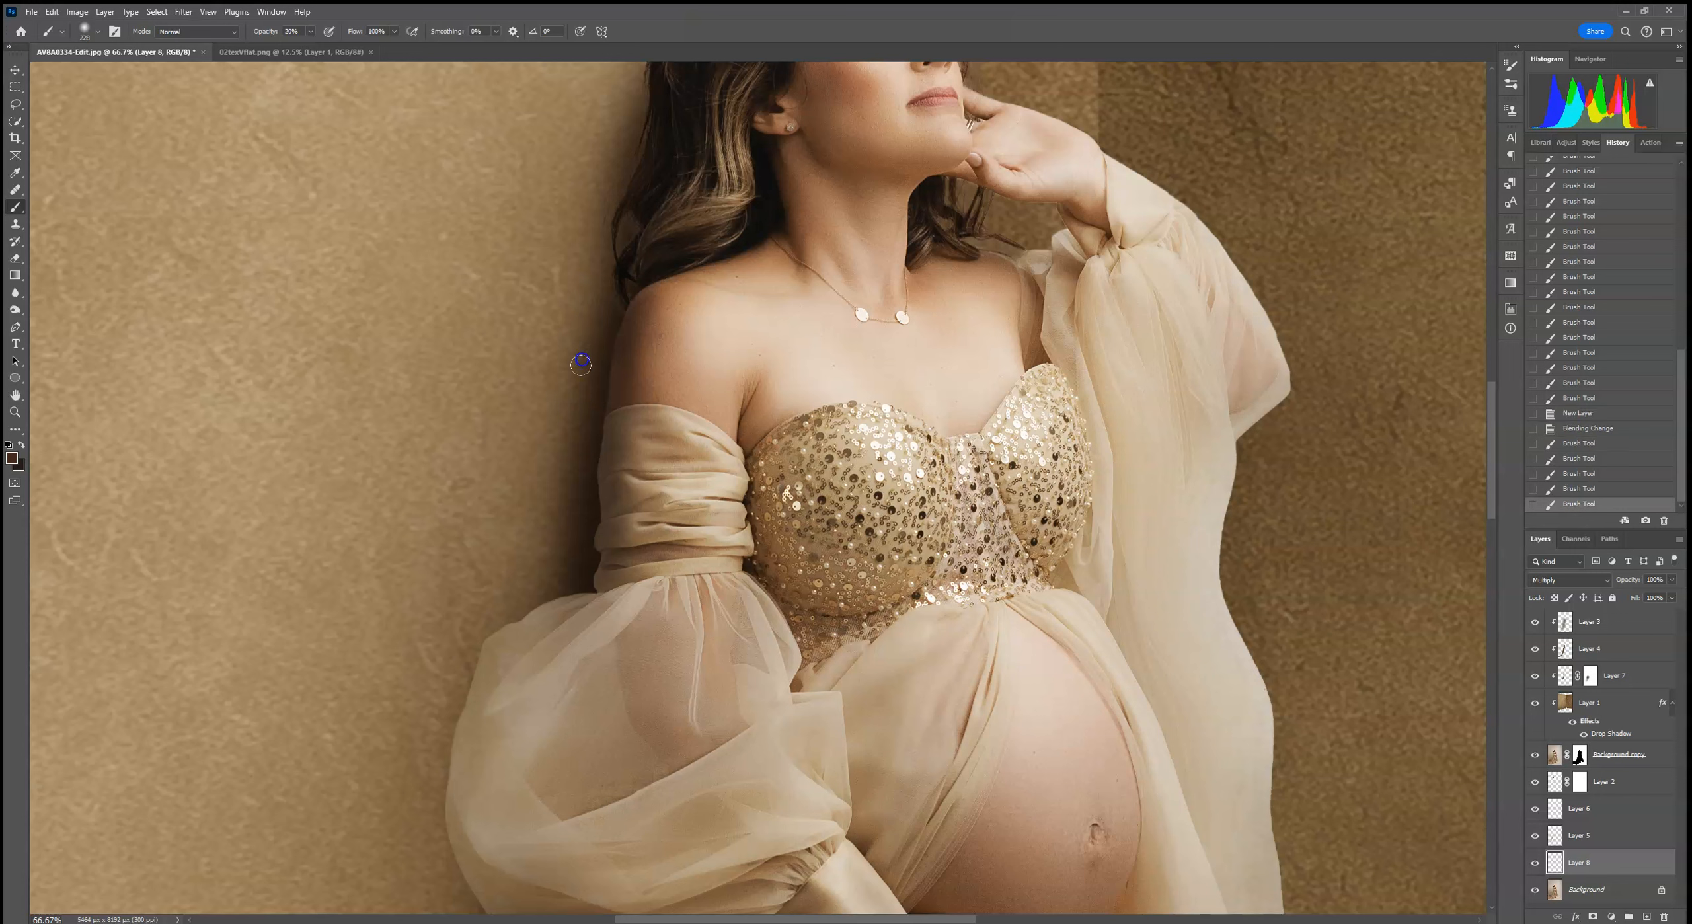
{"action": "left_click", "coordinate": [599, 306]}
{"action": "left_click", "coordinate": [644, 353]}
{"action": "left_click", "coordinate": [649, 373]}
{"action": "left_click", "coordinate": [721, 332]}
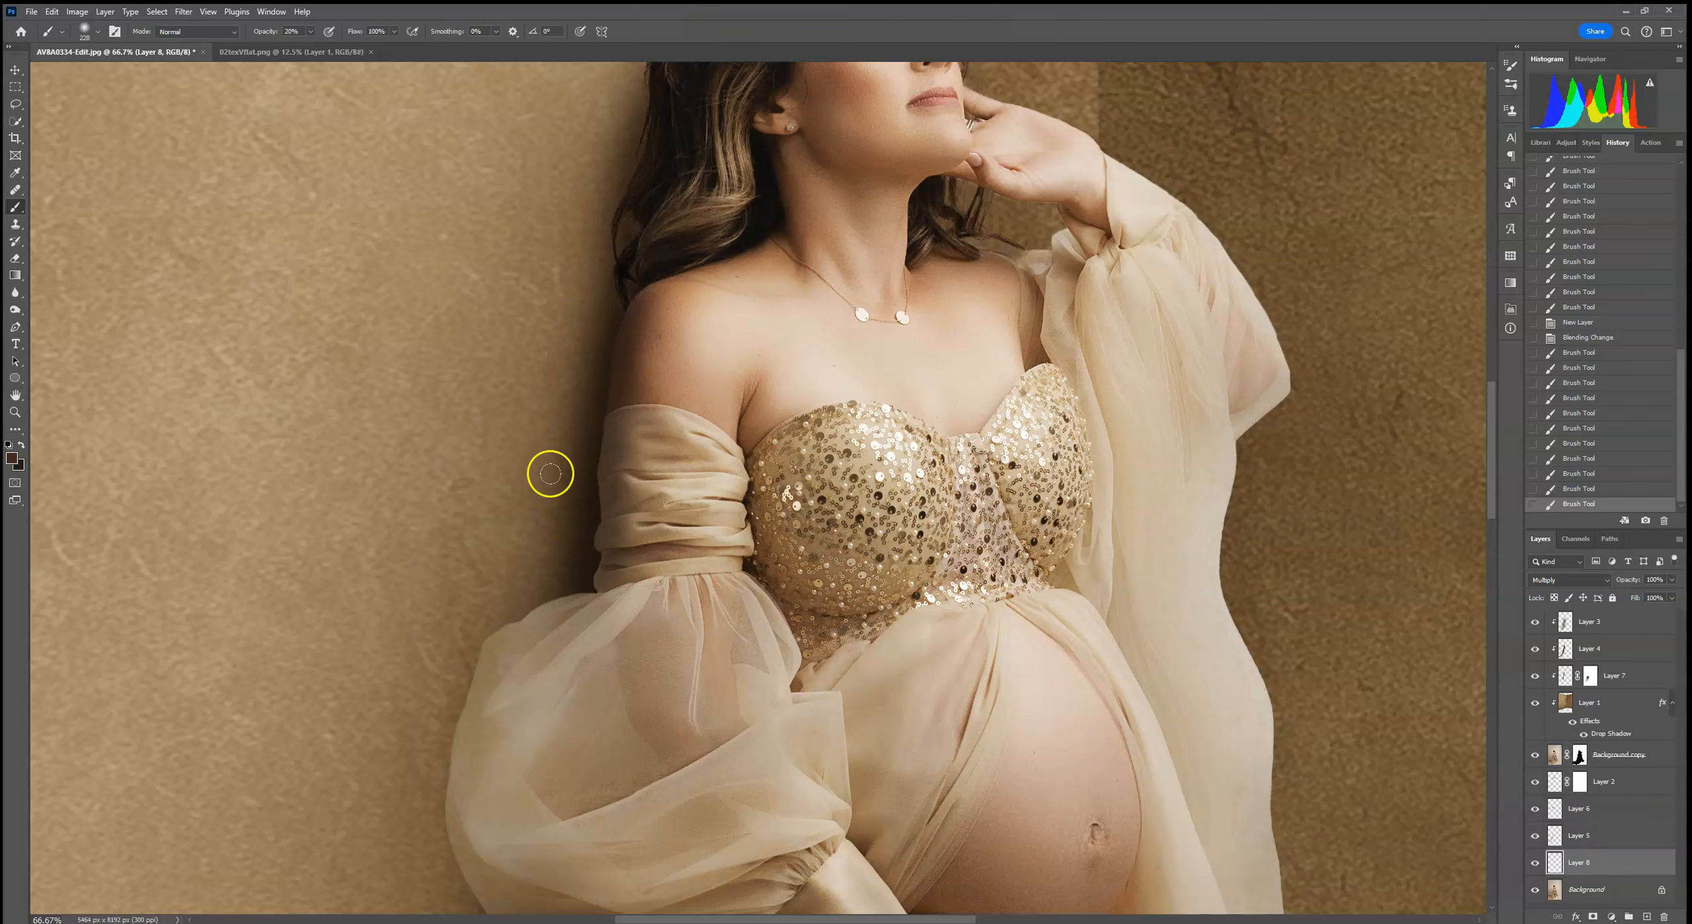
{"action": "left_click", "coordinate": [1535, 863]}
{"action": "left_click", "coordinate": [1535, 863]}
Add a Hue/Saturation adjustment directly above Layer 1 with hue 0 and saturation about -23
{"action": "key", "text": "ctrl+0"}
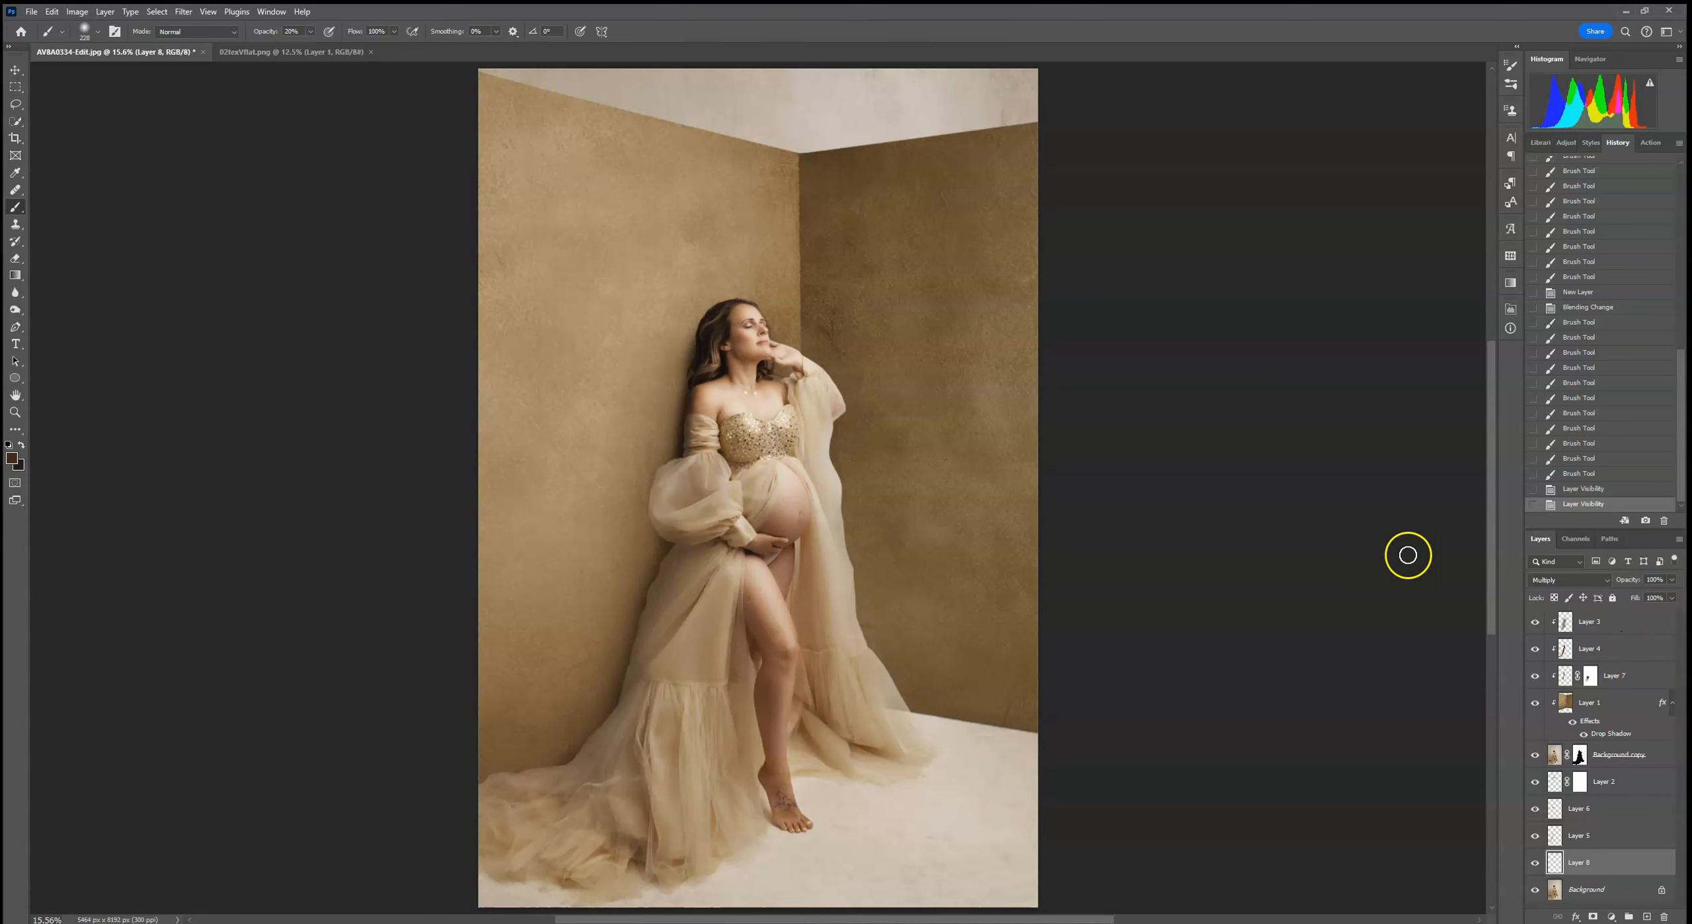
{"action": "key", "text": "ctrl+minus"}
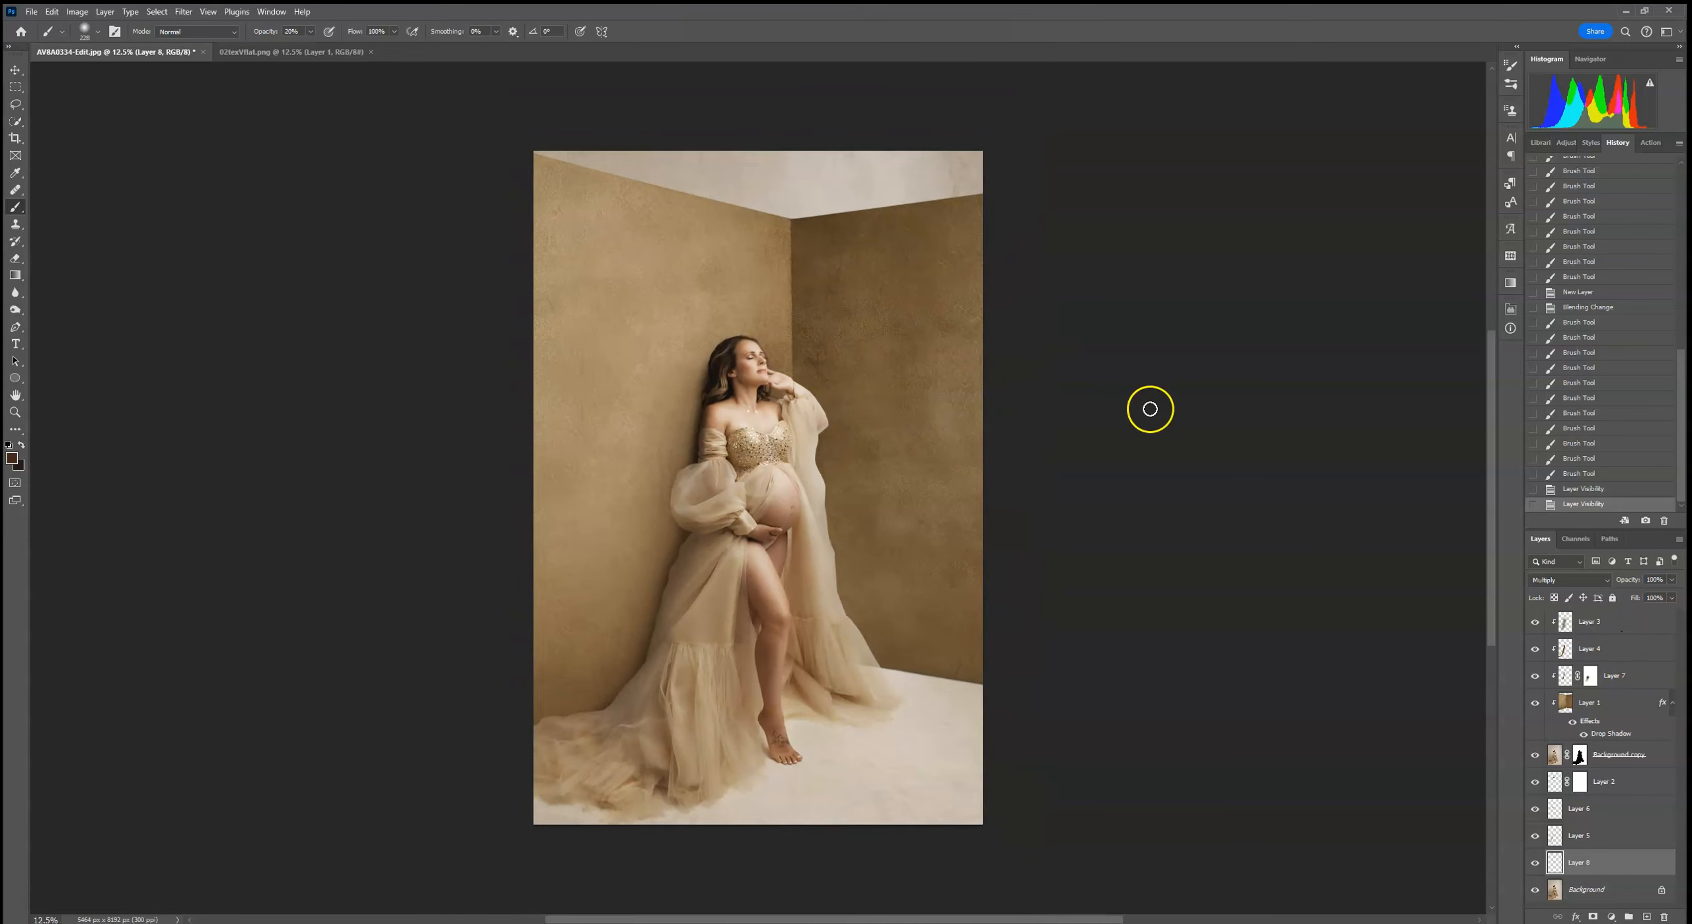
{"action": "left_click", "coordinate": [1620, 704]}
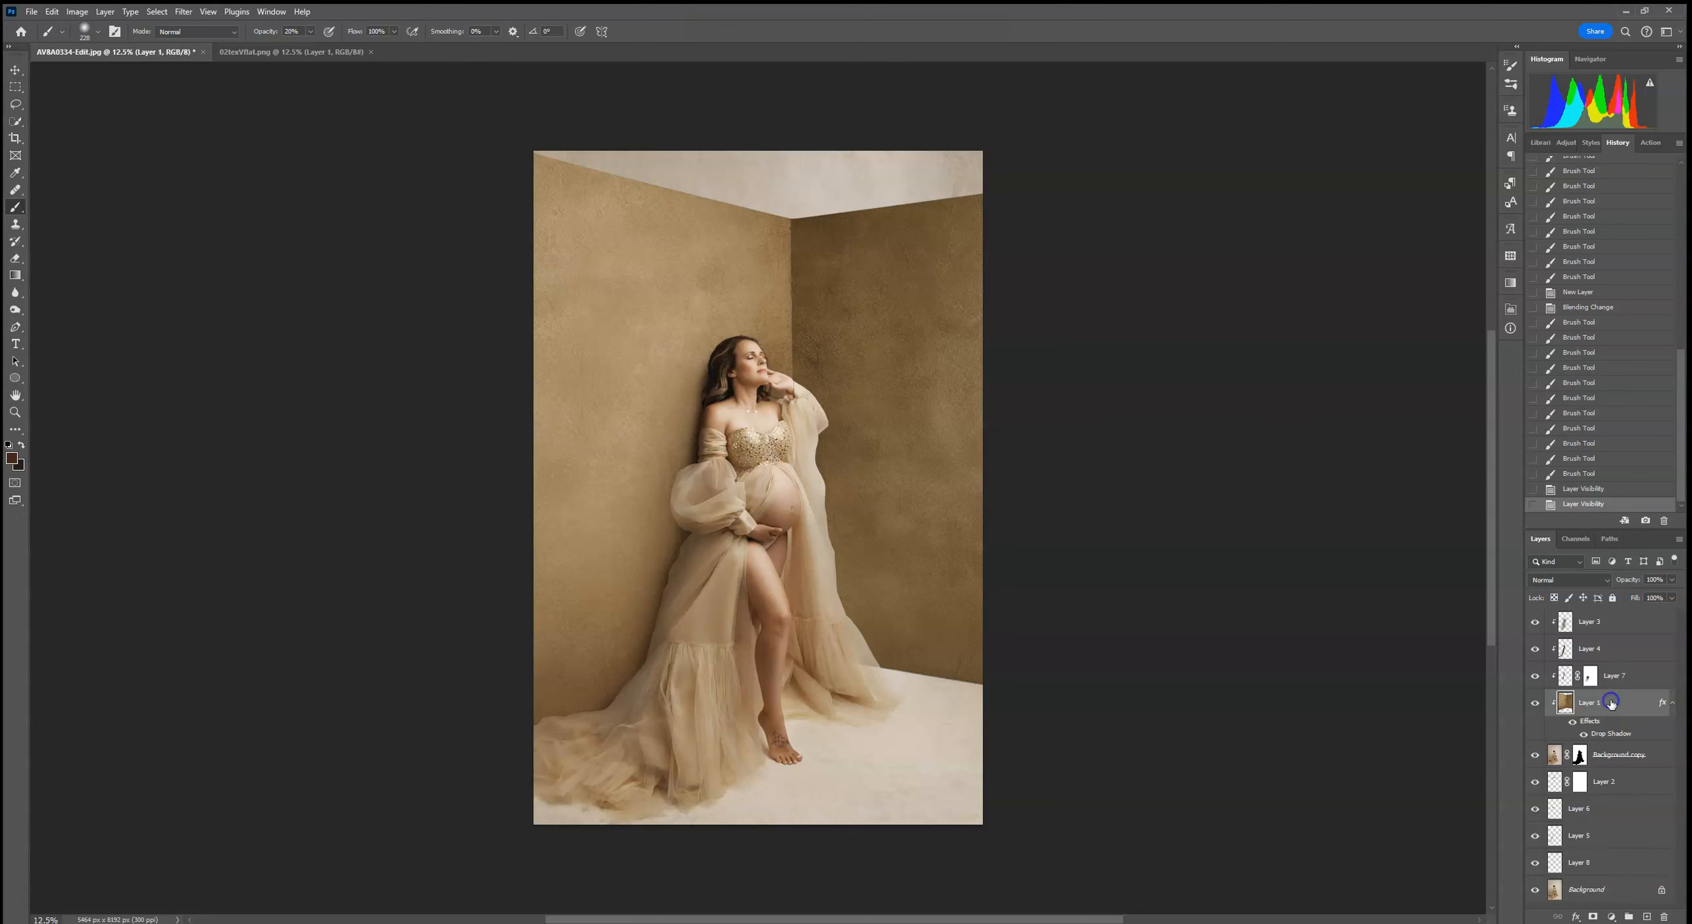
{"action": "left_click", "coordinate": [1567, 143]}
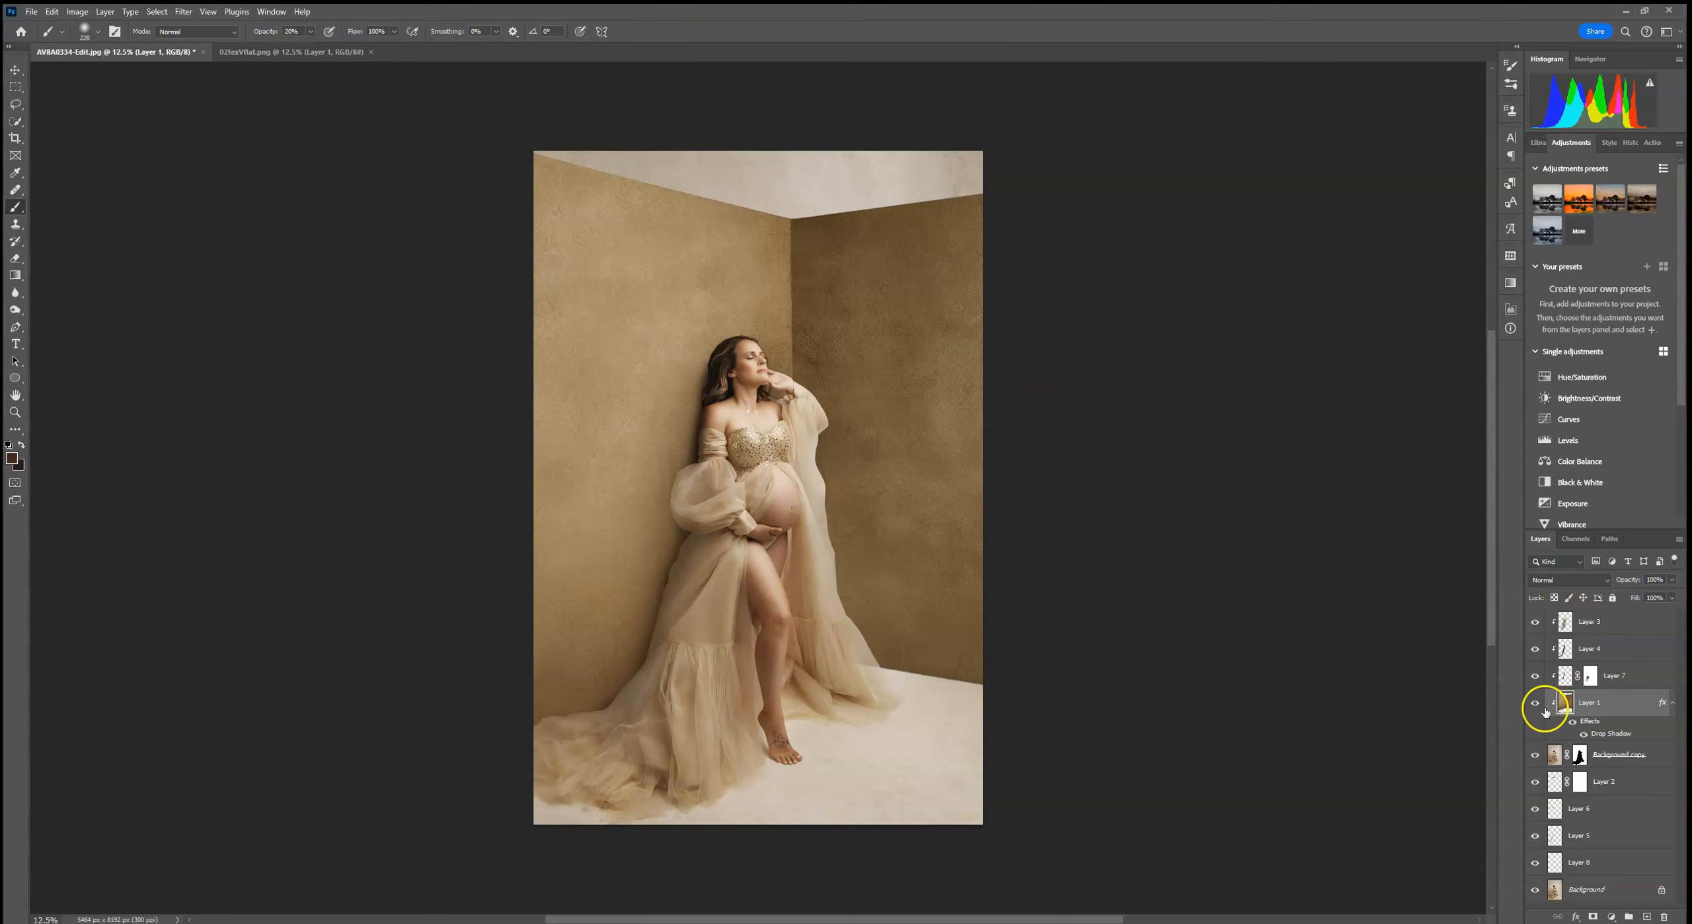
{"action": "left_click_drag", "start_coordinate": [1682, 323], "coordinate": [1683, 332]}
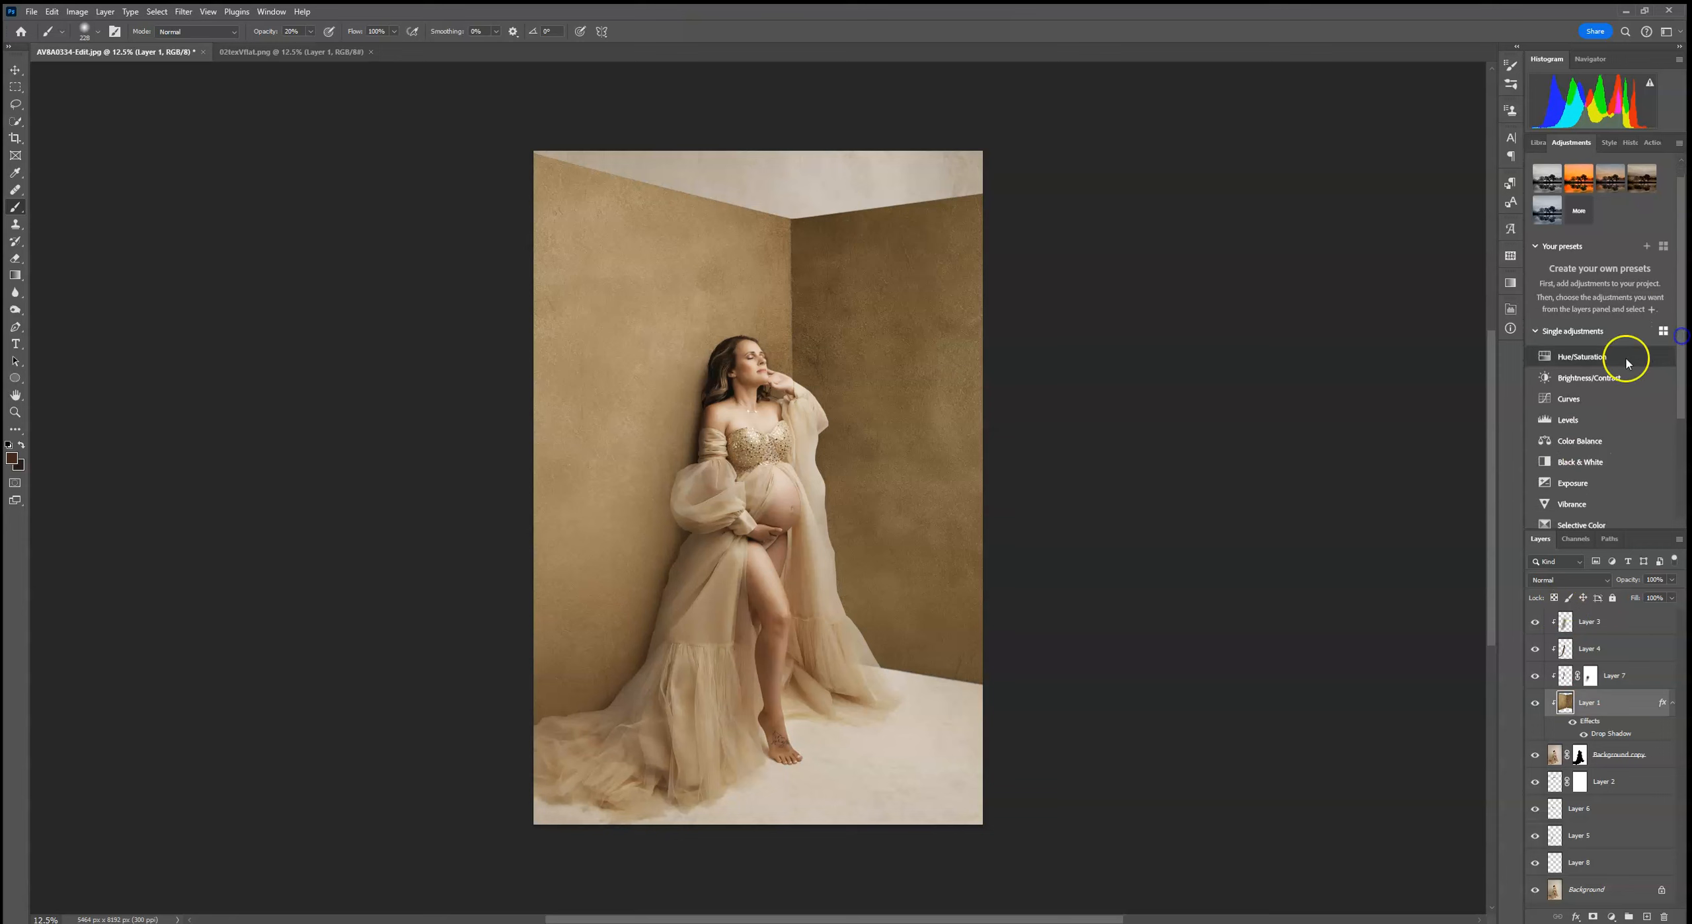
{"action": "left_click", "coordinate": [1604, 357]}
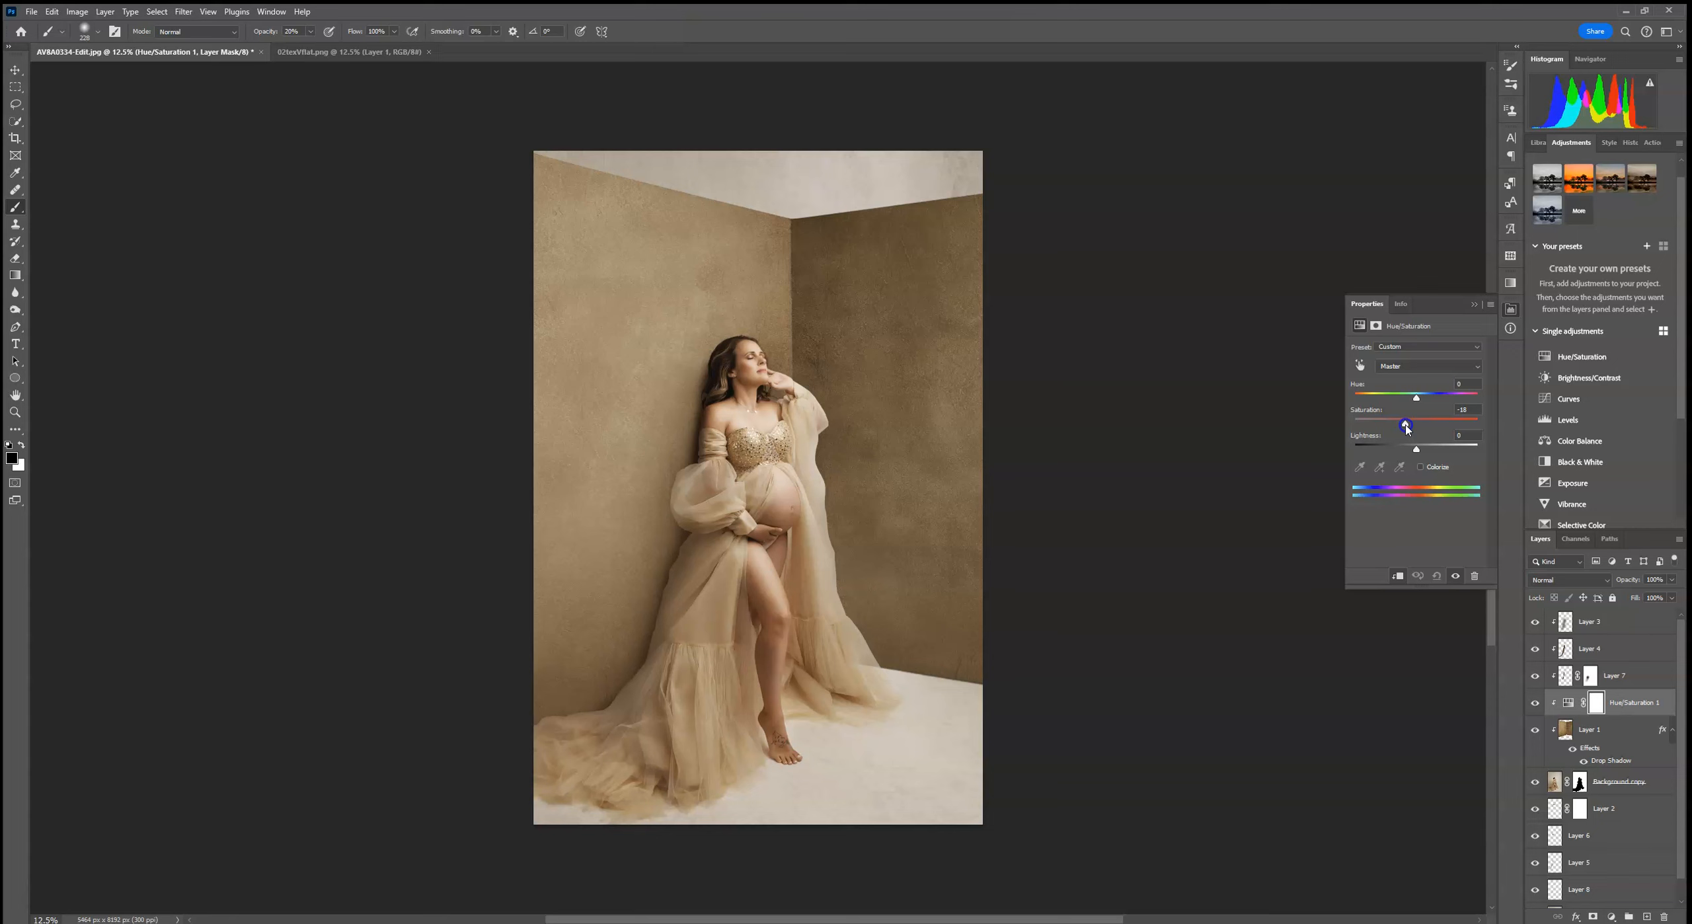
{"action": "left_click_drag", "start_coordinate": [1419, 403], "coordinate": [1395, 427]}
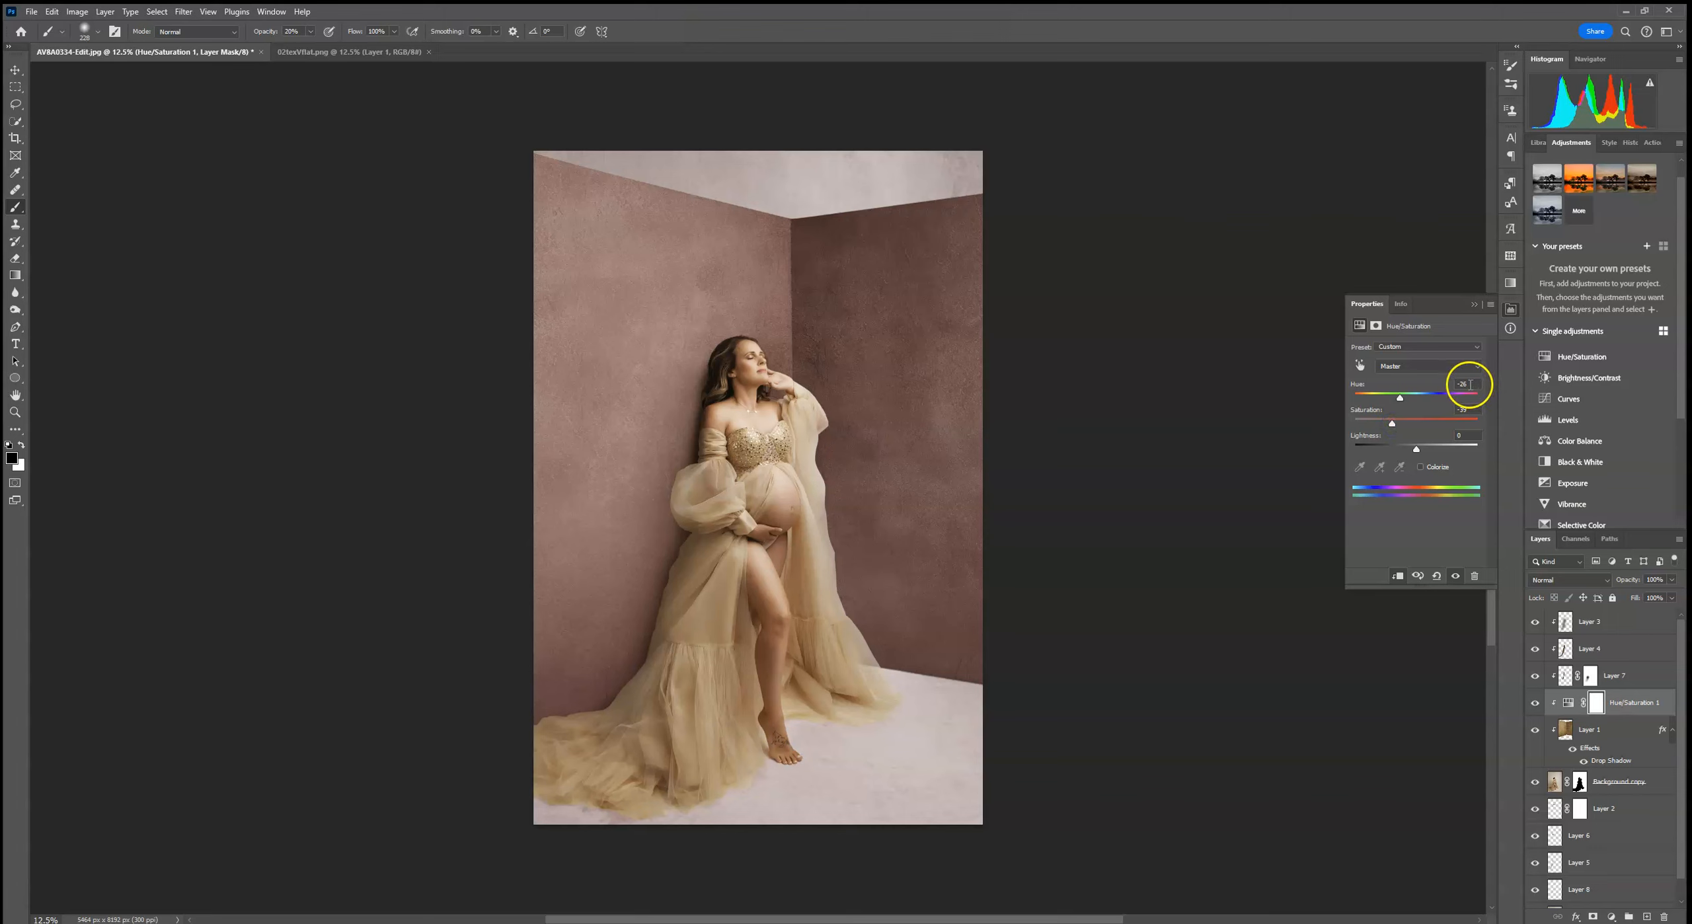
{"action": "left_click_drag", "start_coordinate": [1471, 384], "coordinate": [1394, 425]}
{"action": "type", "text": "0"}
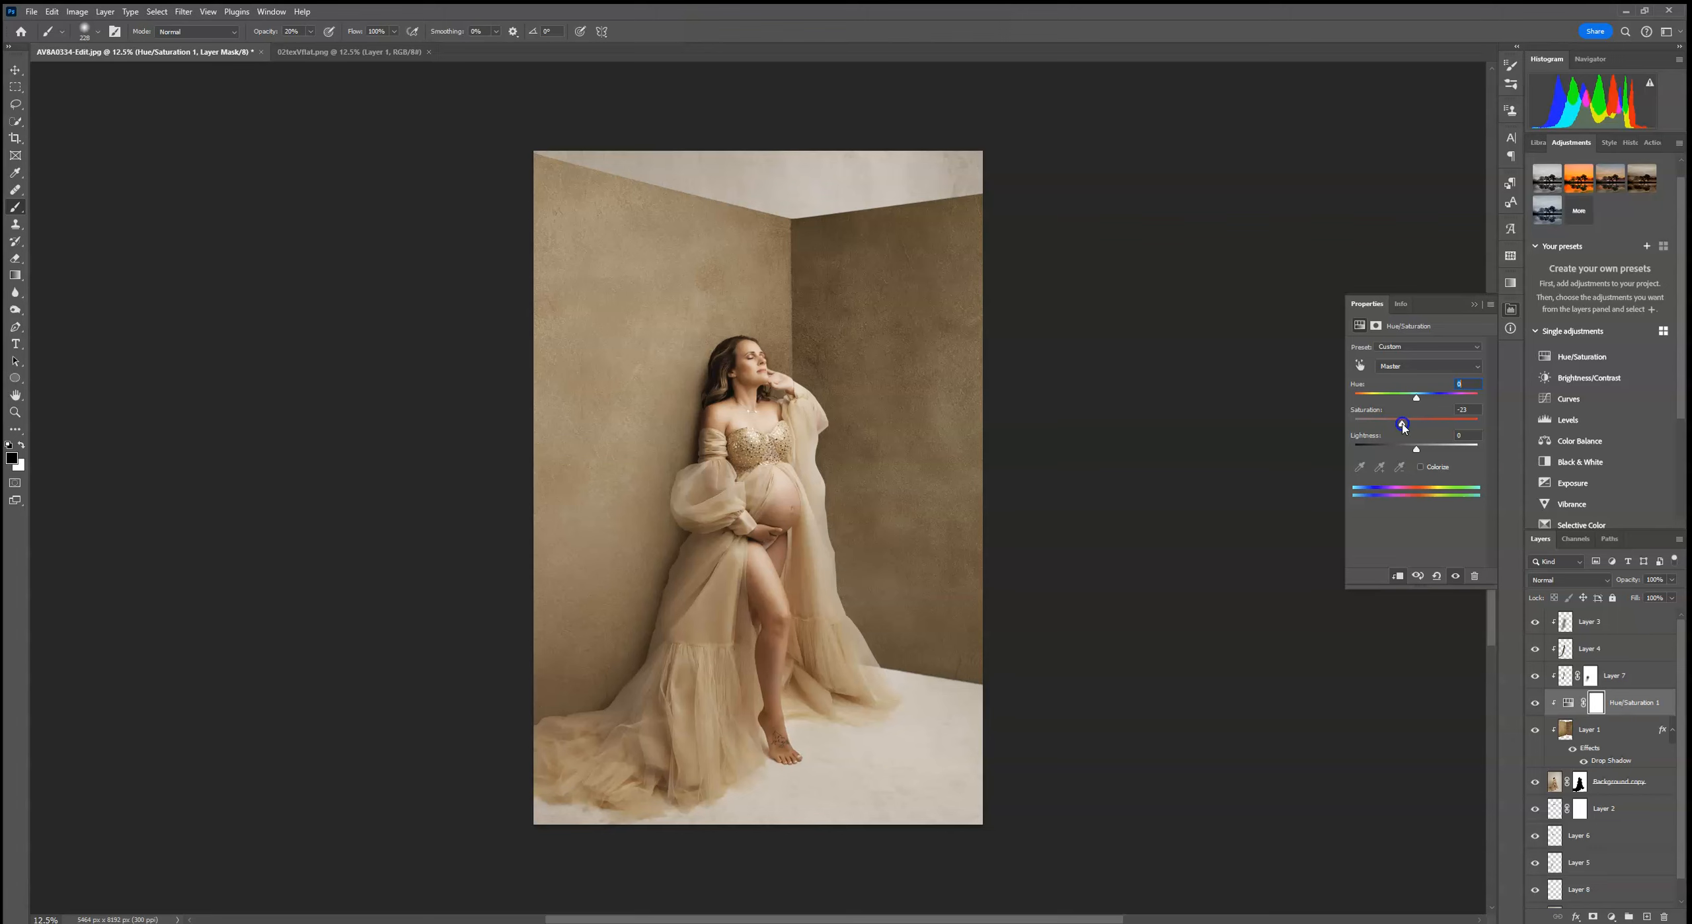
{"action": "left_click", "coordinate": [1473, 304]}
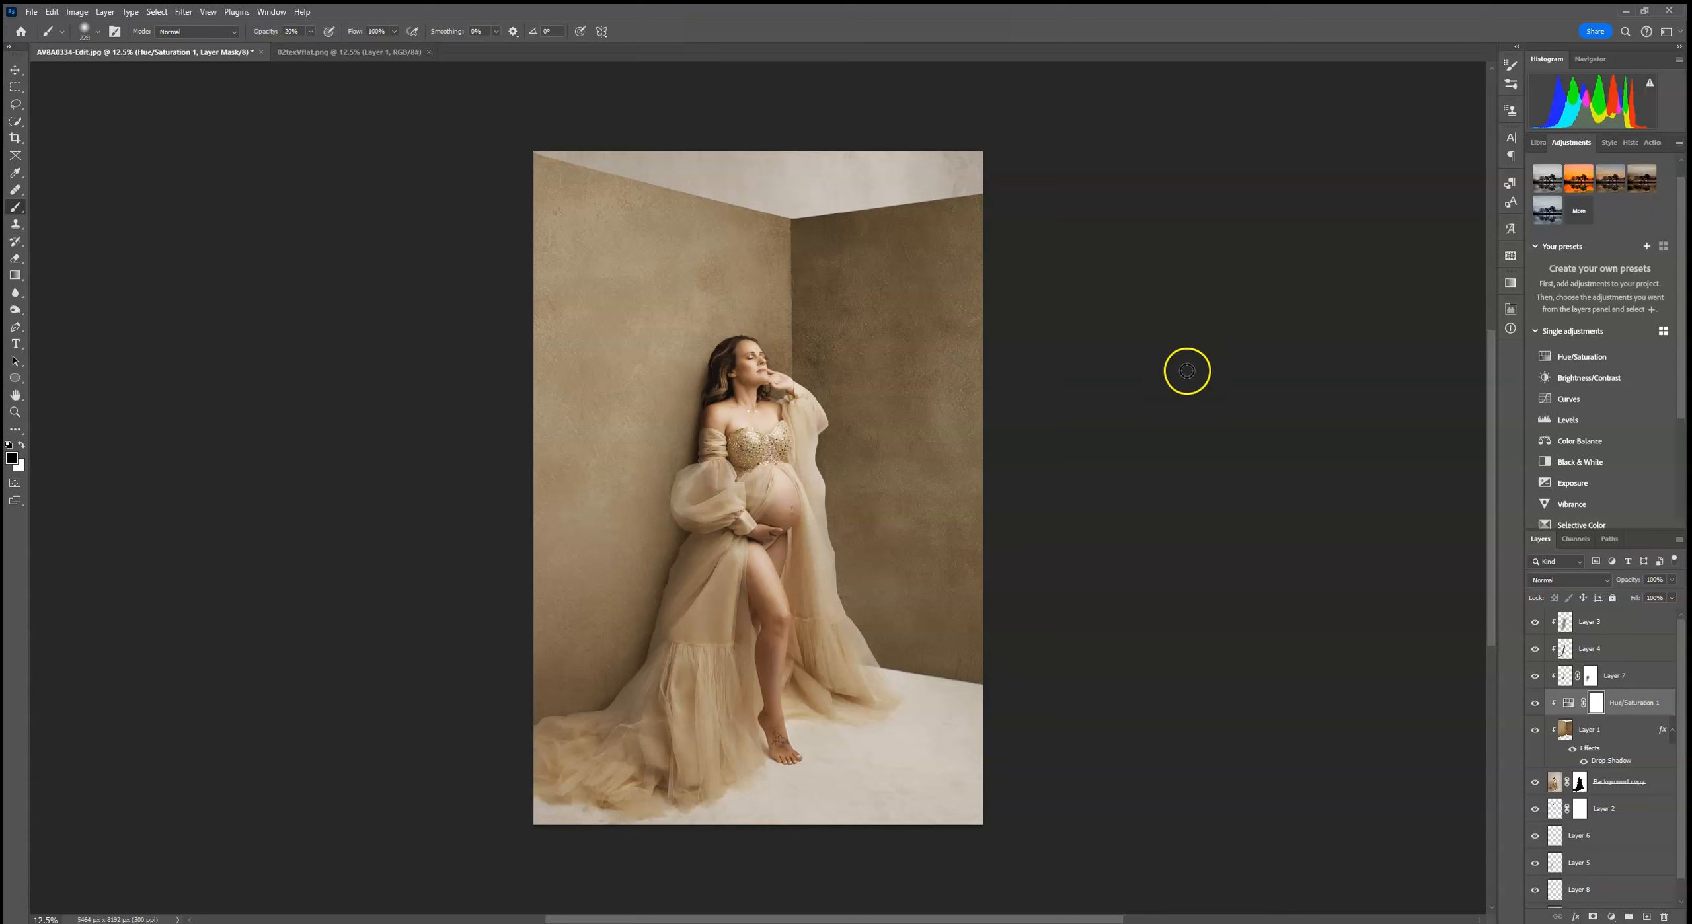
Create a new layer directly above Layer 1 and set its blend mode to Linear Dodge (Add)
{"action": "left_click", "coordinate": [1616, 733]}
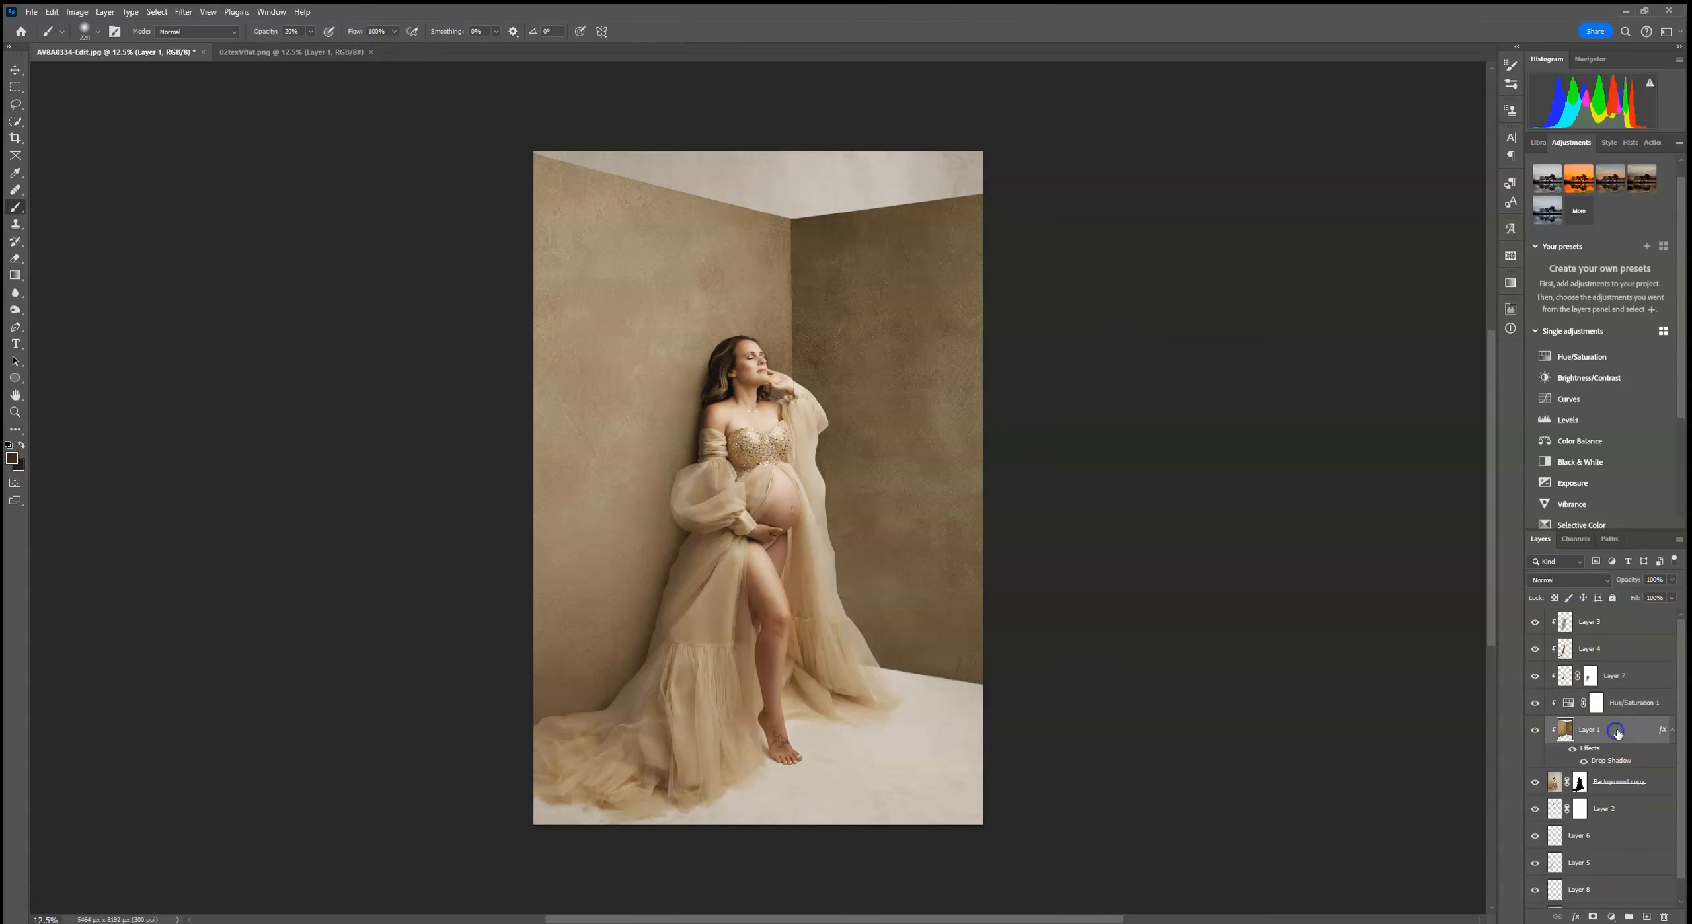
{"action": "left_click", "coordinate": [1646, 917]}
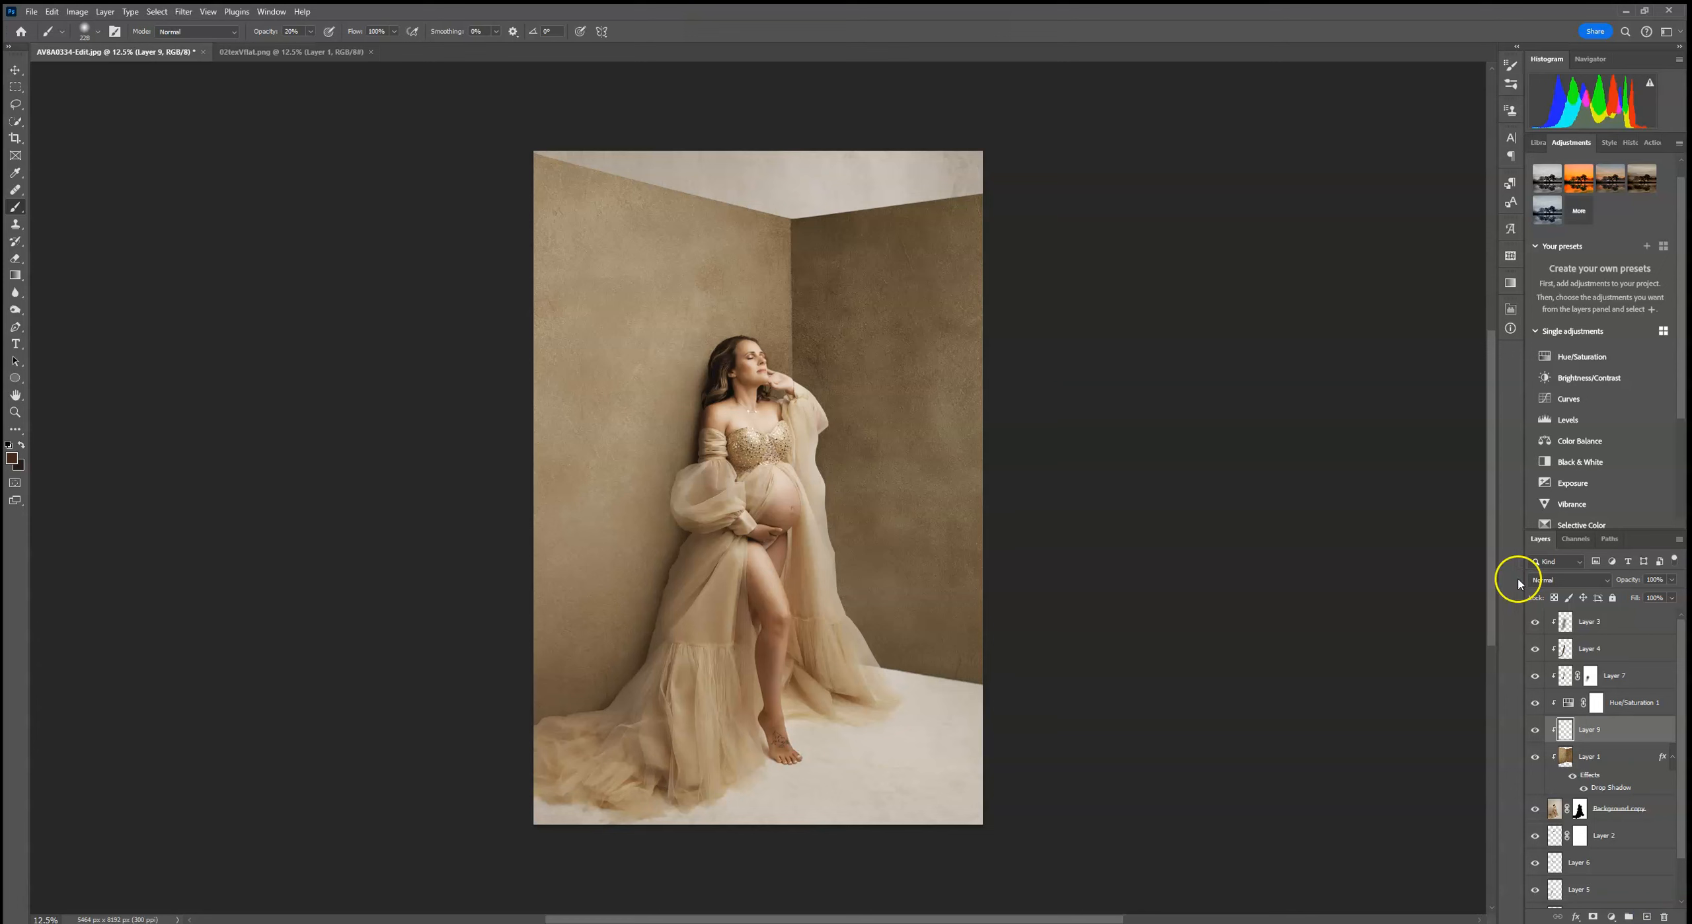
{"action": "left_click", "coordinate": [1551, 582]}
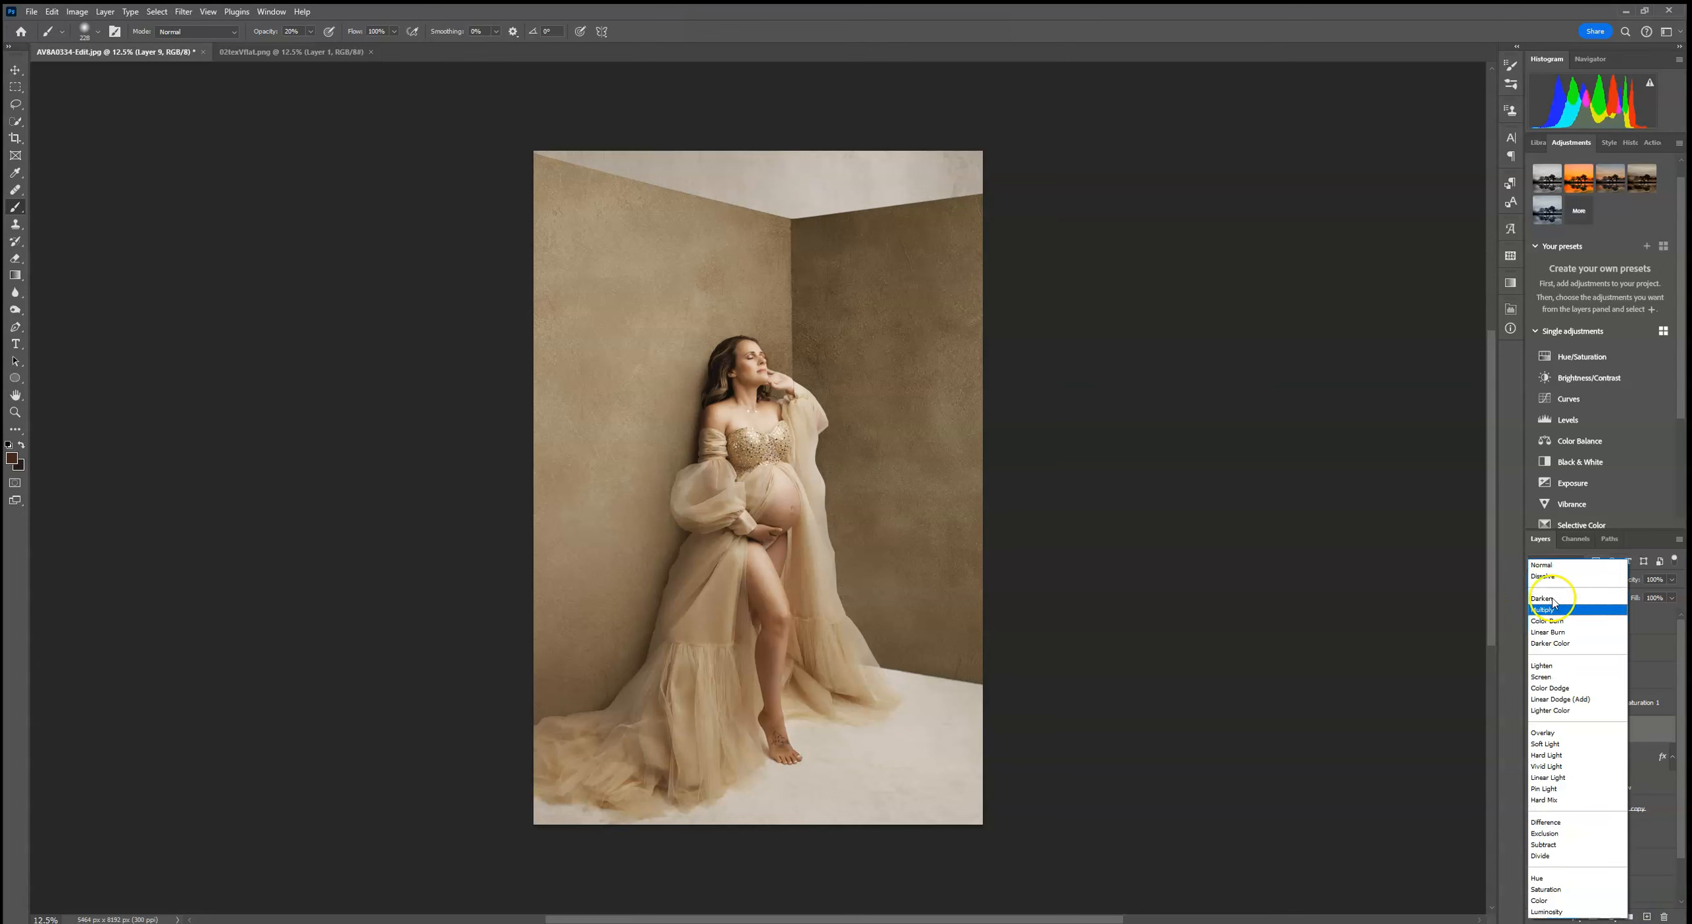
{"action": "left_click", "coordinate": [1558, 703]}
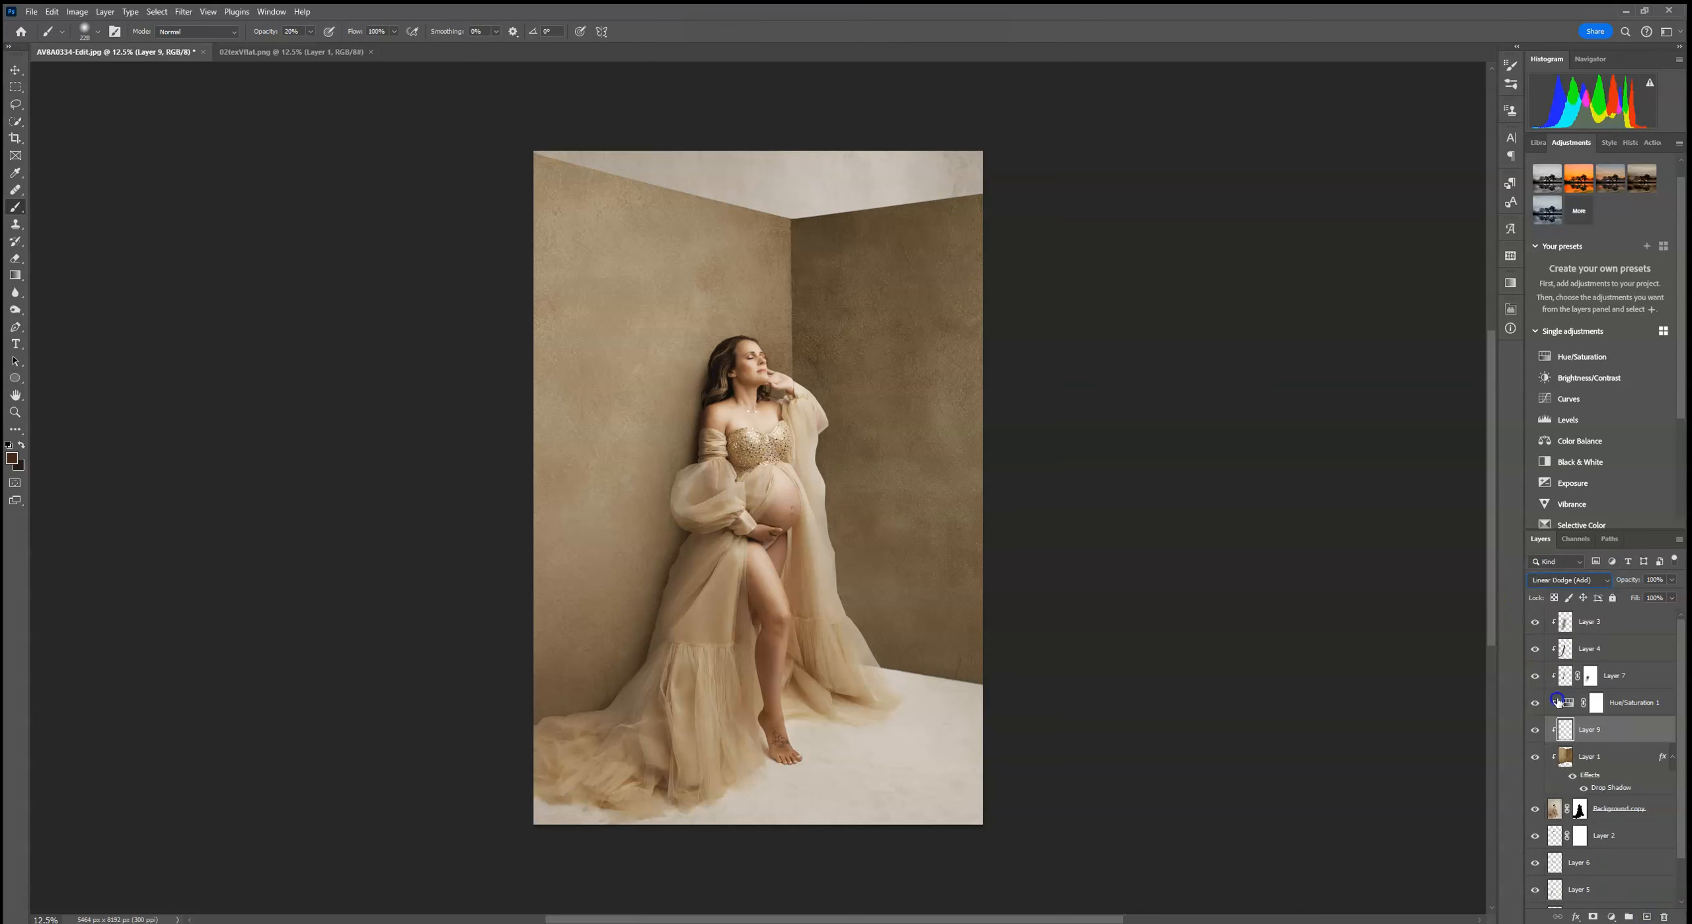
Brighten both walls on Layer 9 with a soft brush about 1811 px wide, using a tone sampled from the wall
{"action": "left_click", "coordinate": [87, 31]}
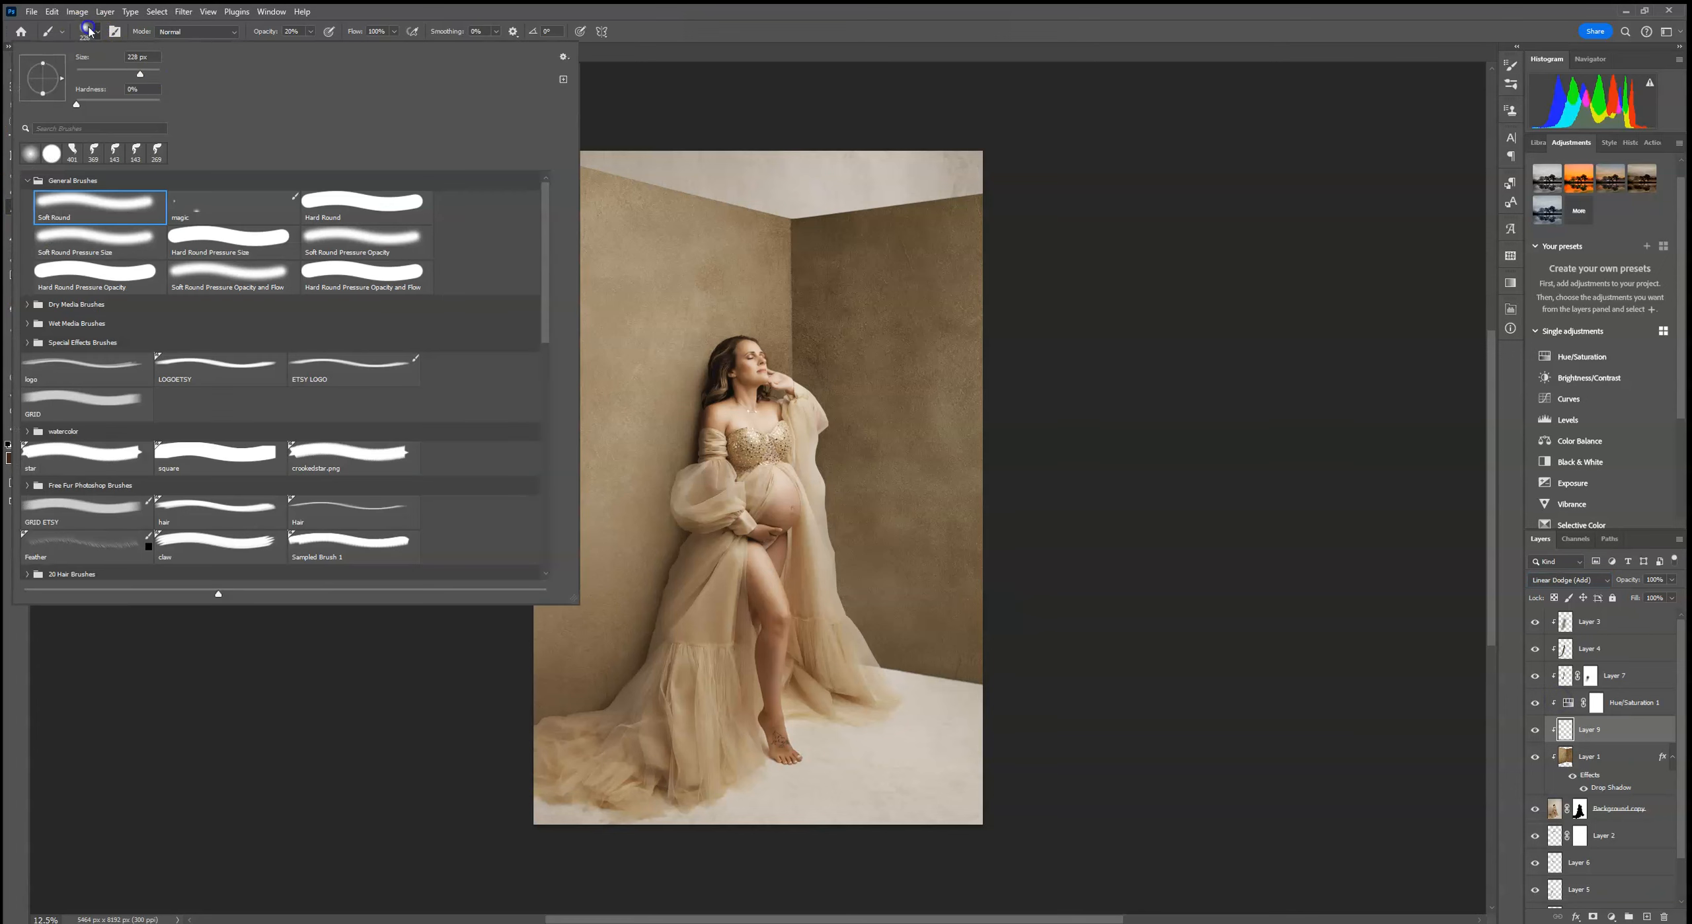
{"action": "left_click", "coordinate": [154, 73]}
{"action": "key", "text": "Return"}
{"action": "left_click", "coordinate": [635, 322], "text": "alt"}
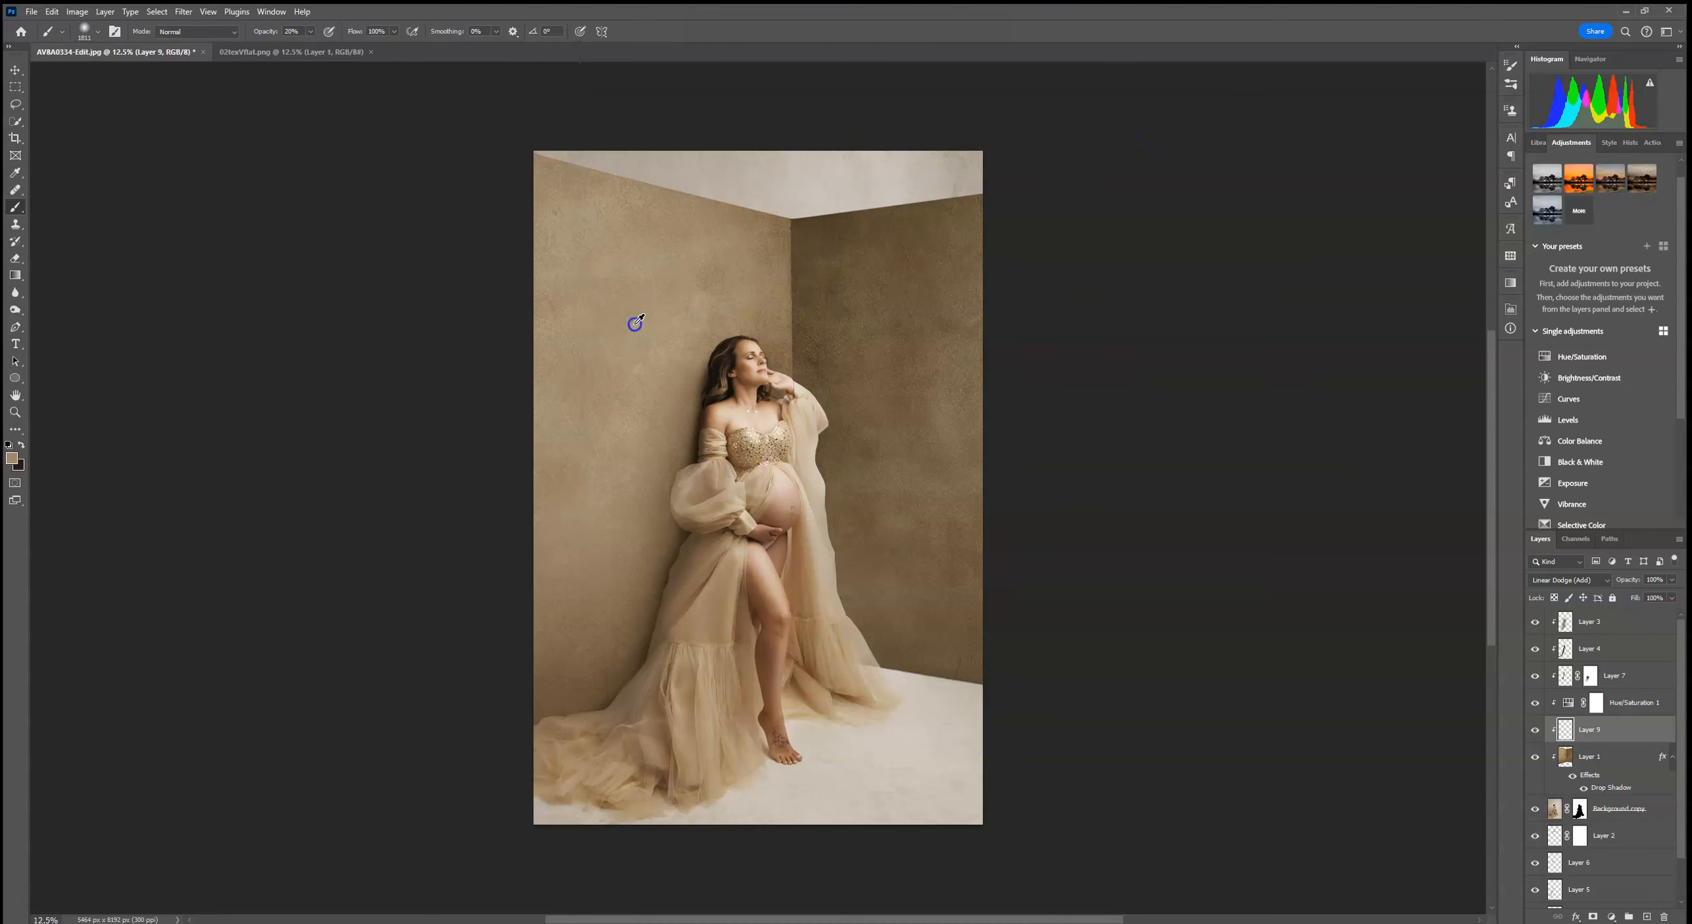
{"action": "mouse_move", "coordinate": [647, 310]}
{"action": "left_mouse_down"}
{"action": "mouse_move", "coordinate": [602, 341]}
{"action": "mouse_move", "coordinate": [592, 562]}
{"action": "mouse_move", "coordinate": [572, 611]}
{"action": "left_mouse_up"}
{"action": "left_click_drag", "start_coordinate": [779, 313], "coordinate": [721, 275]}
{"action": "left_click", "coordinate": [608, 253]}
{"action": "mouse_move", "coordinate": [821, 293]}
{"action": "left_mouse_down"}
{"action": "mouse_move", "coordinate": [877, 286]}
{"action": "mouse_move", "coordinate": [861, 340]}
{"action": "mouse_move", "coordinate": [920, 287]}
{"action": "mouse_move", "coordinate": [878, 285]}
{"action": "mouse_move", "coordinate": [908, 384]}
{"action": "mouse_move", "coordinate": [916, 578]}
{"action": "left_mouse_up"}
{"action": "left_click", "coordinate": [902, 327]}
{"action": "left_click_drag", "start_coordinate": [902, 328], "coordinate": [853, 272]}
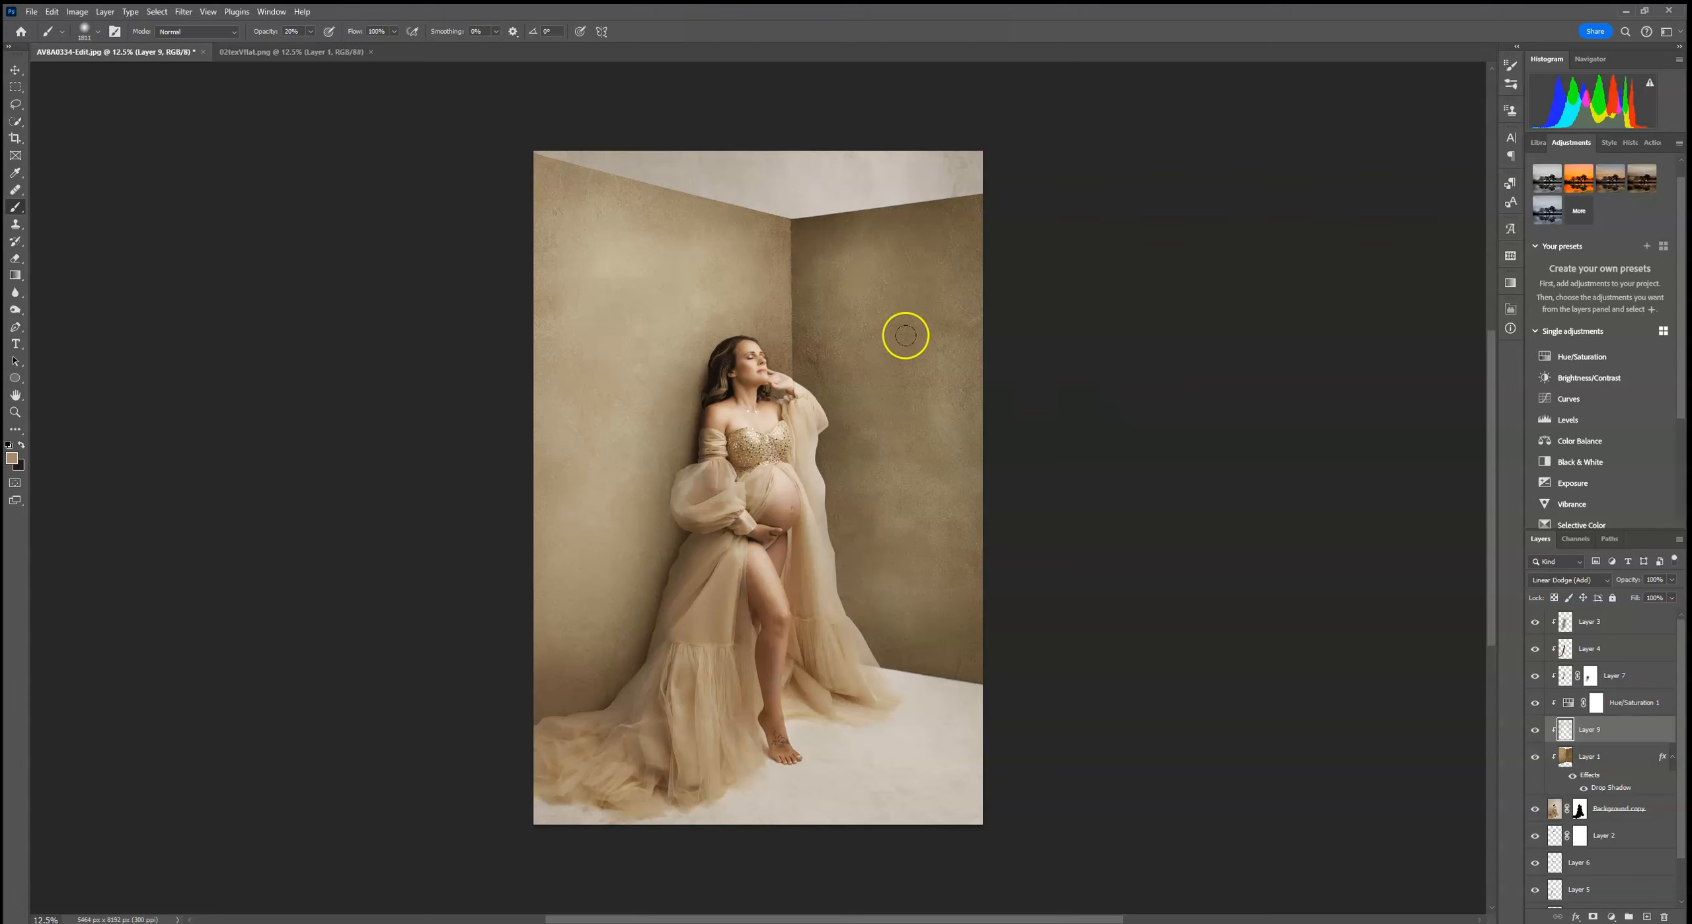
Lower Layer 9's opacity to about 70% and compare the walls with the layer hidden and shown
{"action": "left_click", "coordinate": [1673, 580]}
{"action": "left_click_drag", "start_coordinate": [1671, 596], "coordinate": [1664, 596]}
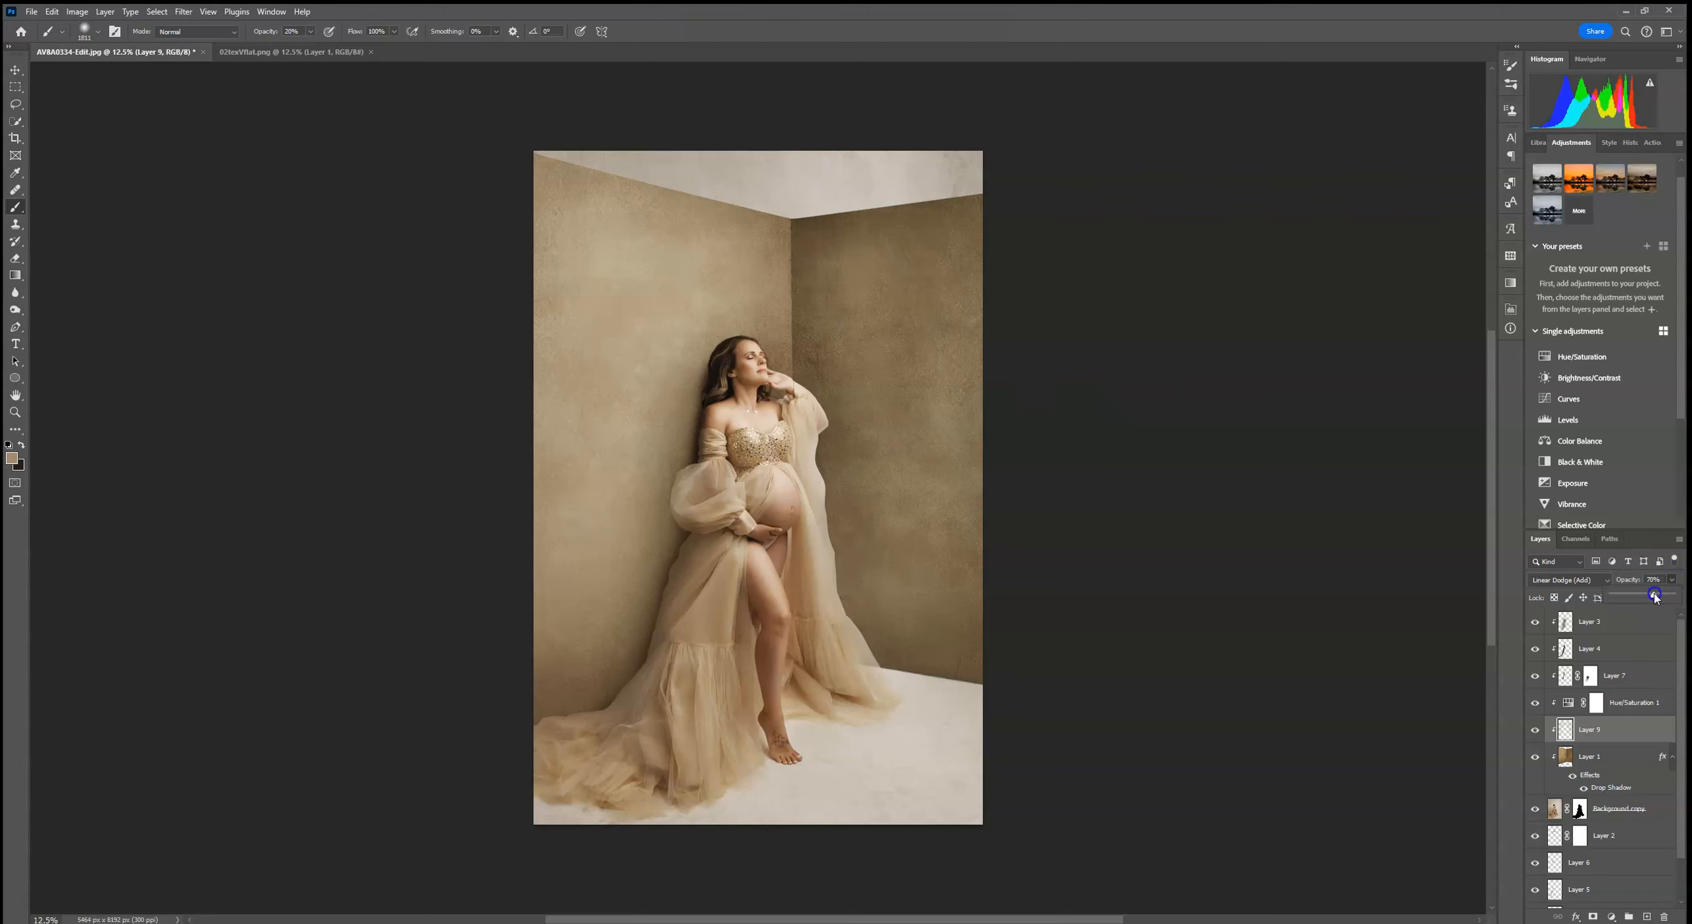
{"action": "left_click", "coordinate": [1536, 730]}
{"action": "left_click", "coordinate": [1535, 729]}
{"action": "left_click", "coordinate": [1535, 730]}
{"action": "left_click", "coordinate": [1535, 730]}
{"action": "left_click", "coordinate": [1535, 730]}
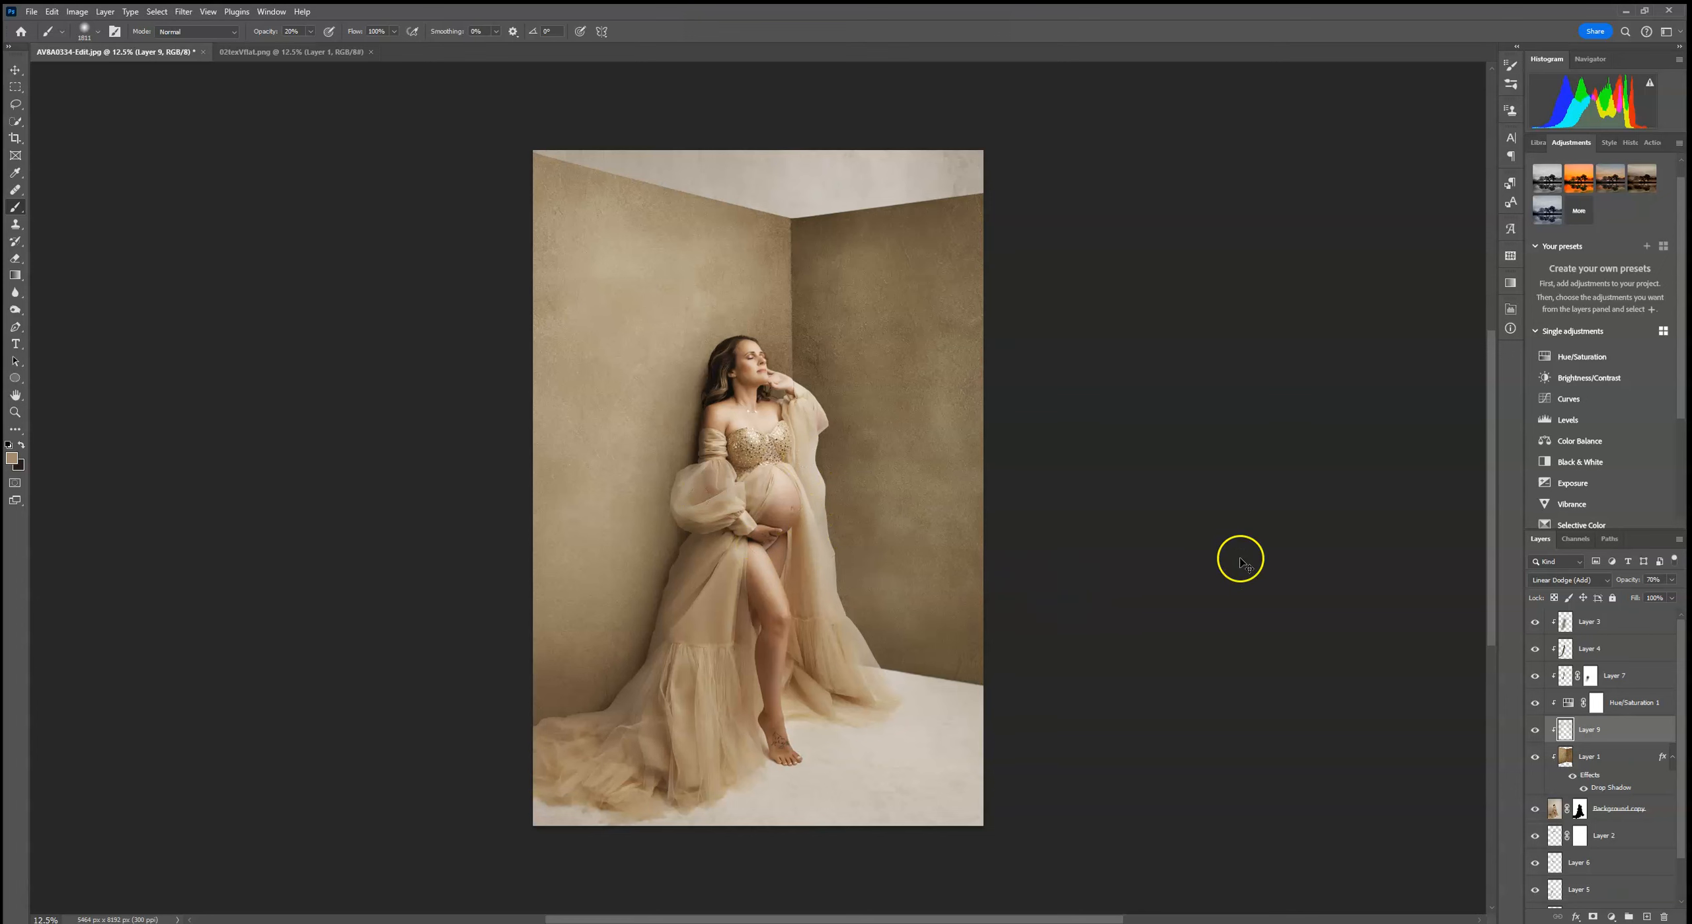
Create a new layer directly above the Background layer and set its blend mode to Color
{"action": "key", "text": "ctrl+plus"}
{"action": "left_click_drag", "start_coordinate": [782, 724], "coordinate": [884, 536]}
{"action": "left_click_drag", "start_coordinate": [738, 794], "coordinate": [757, 732]}
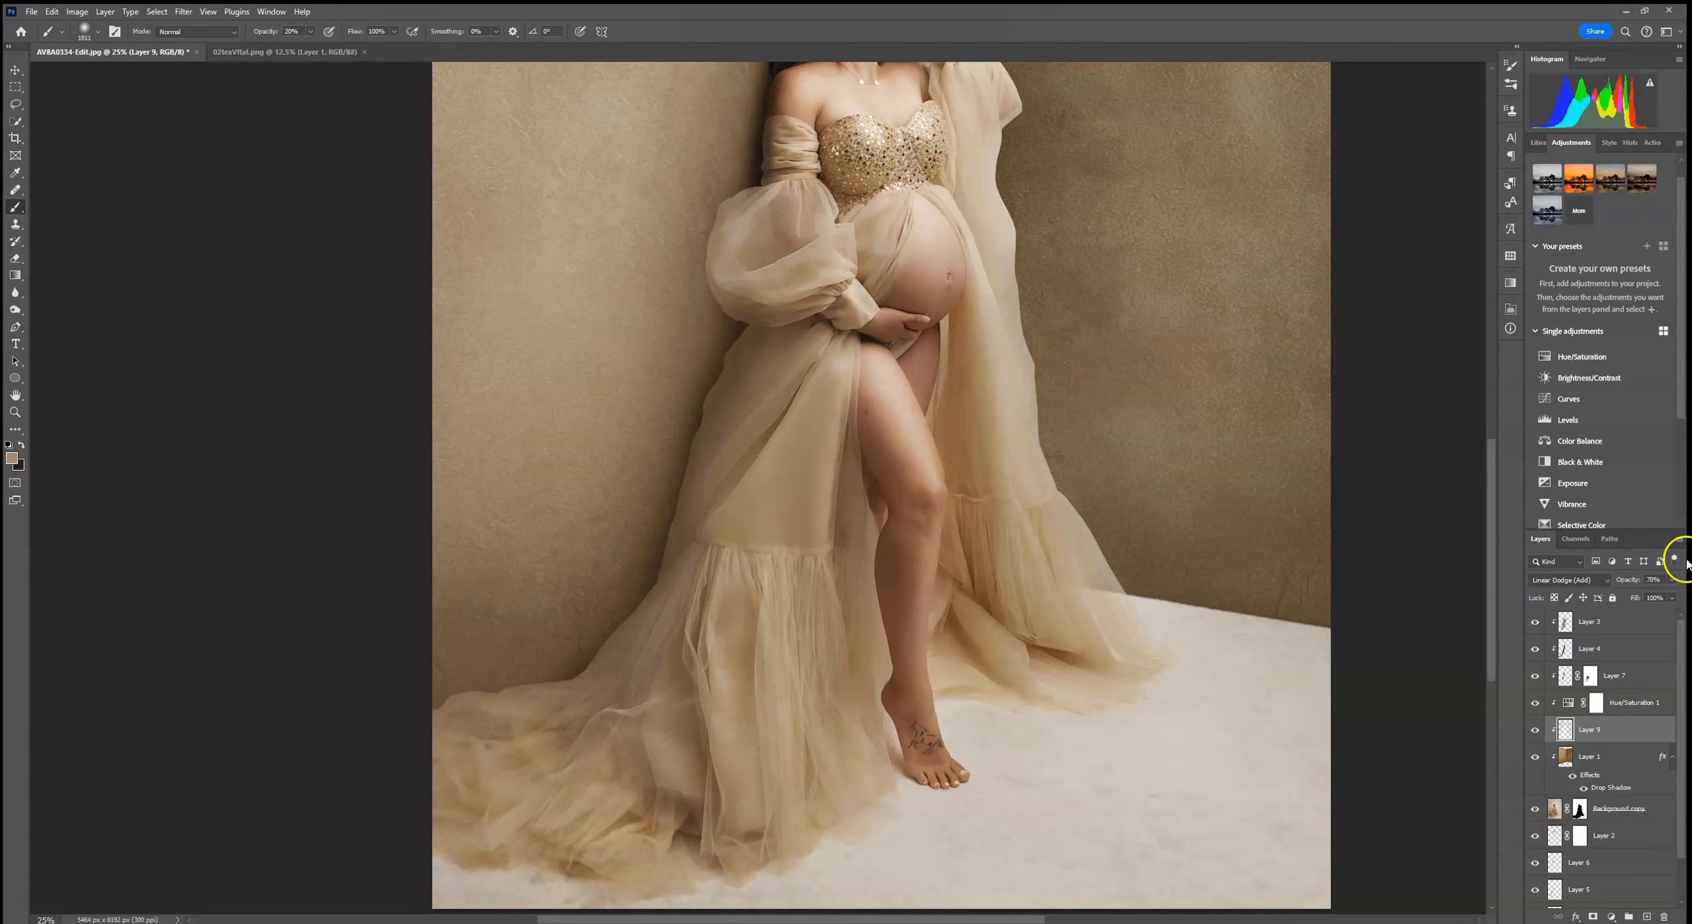
{"action": "scroll", "coordinate": [1655, 831], "scroll_direction": "down", "scroll_amount": 2}
{"action": "left_click", "coordinate": [1622, 896]}
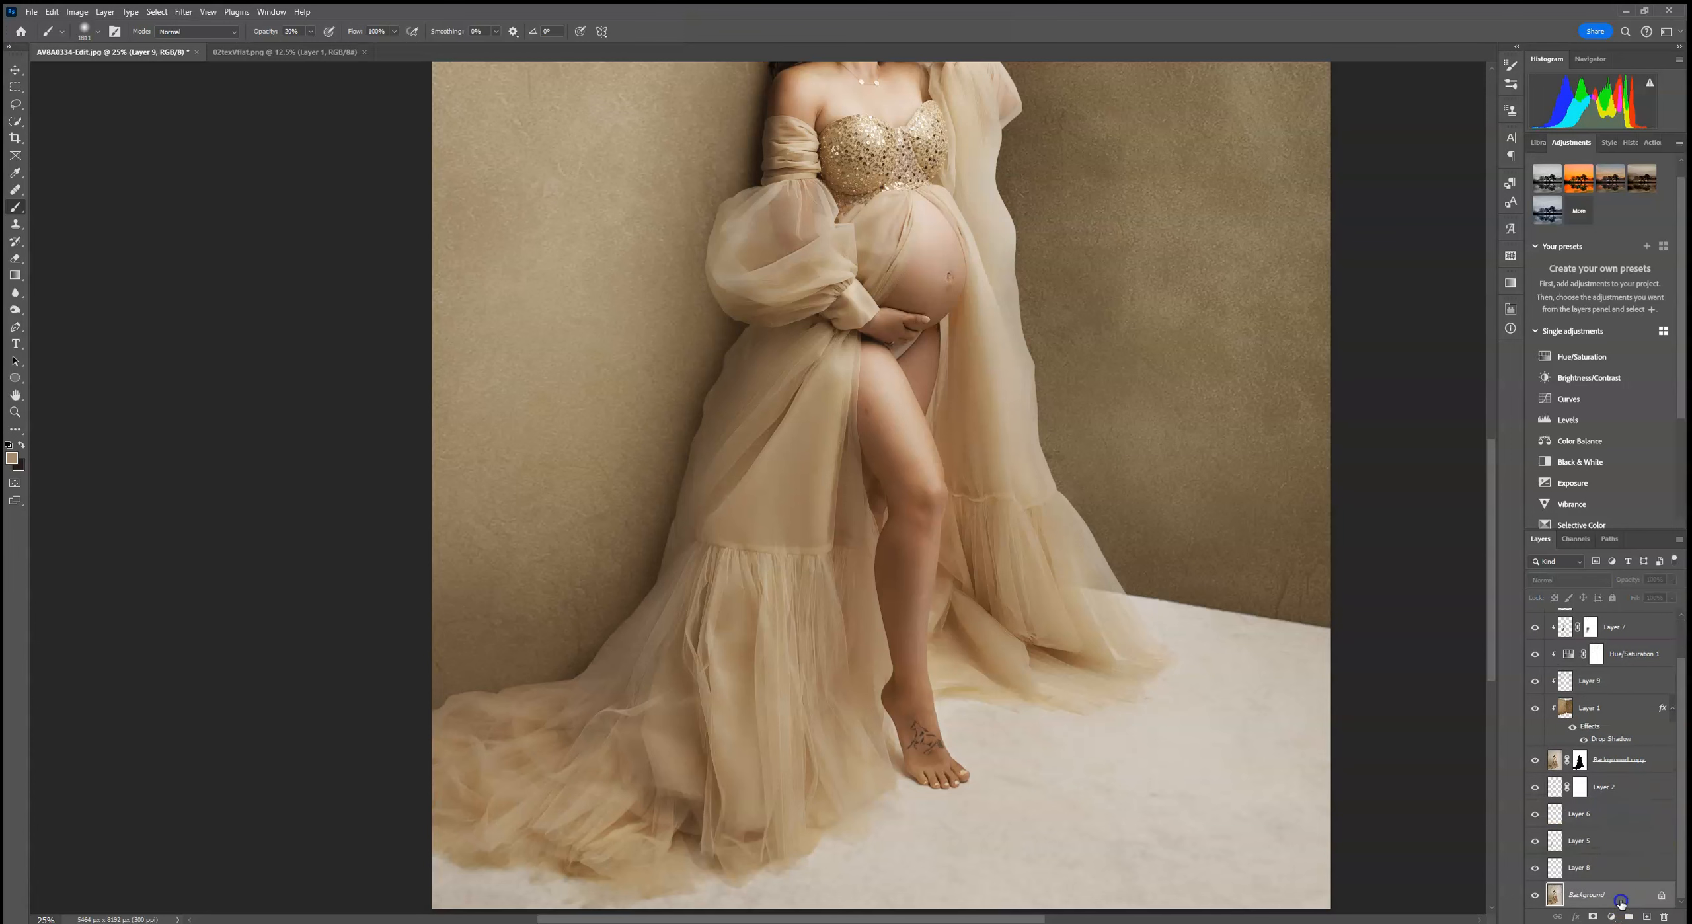
{"action": "left_click", "coordinate": [1647, 915]}
{"action": "scroll", "coordinate": [1636, 812], "scroll_direction": "down", "scroll_amount": 1}
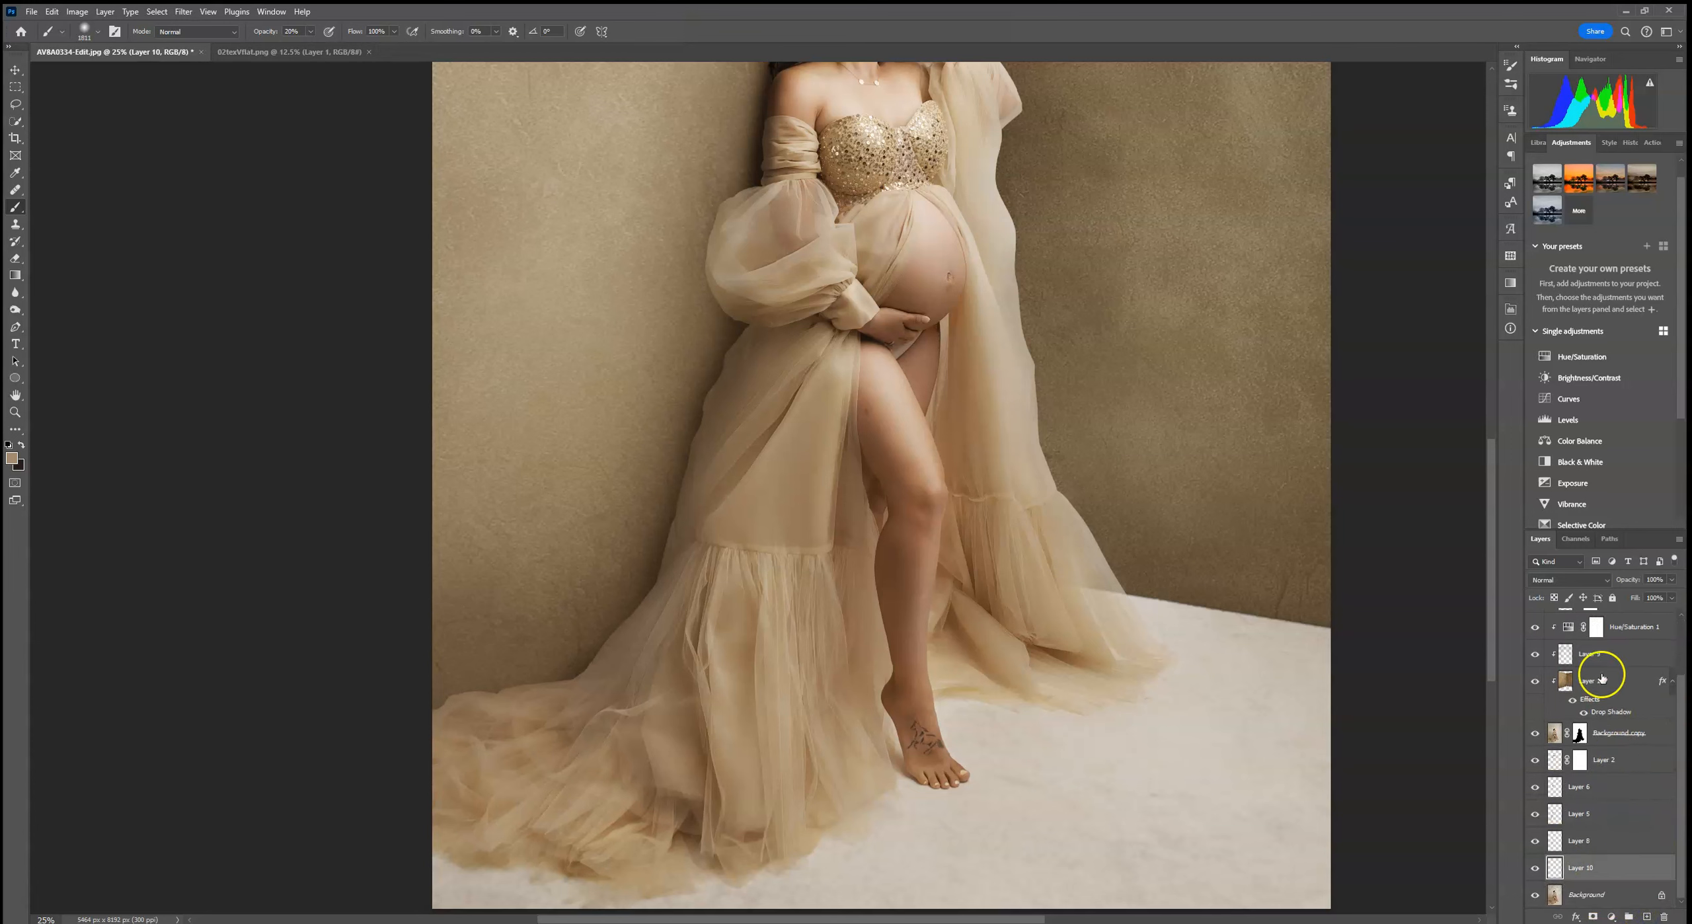
{"action": "left_click", "coordinate": [1570, 581]}
{"action": "left_click", "coordinate": [1550, 878]}
Tint the dress on Layer 10 with a sampled fabric tone at 100% brush opacity, then set the layer's opacity to 77%
{"action": "left_click", "coordinate": [89, 28]}
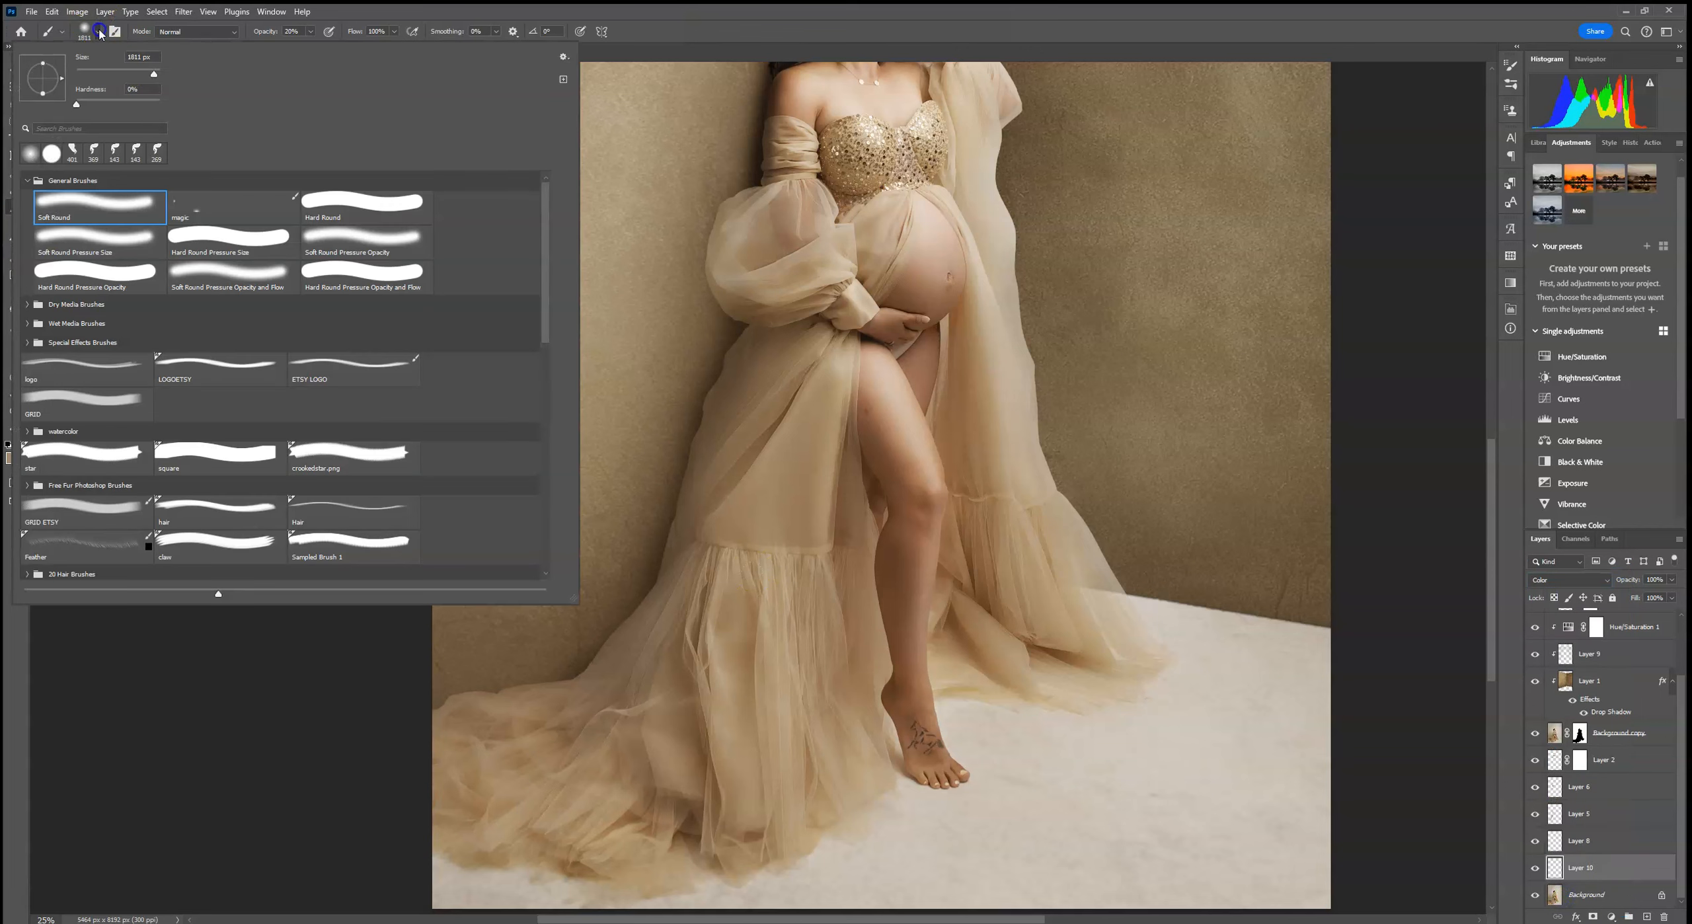
{"action": "left_click", "coordinate": [153, 70]}
{"action": "left_click", "coordinate": [310, 31]}
{"action": "left_click_drag", "start_coordinate": [310, 46], "coordinate": [502, 44]}
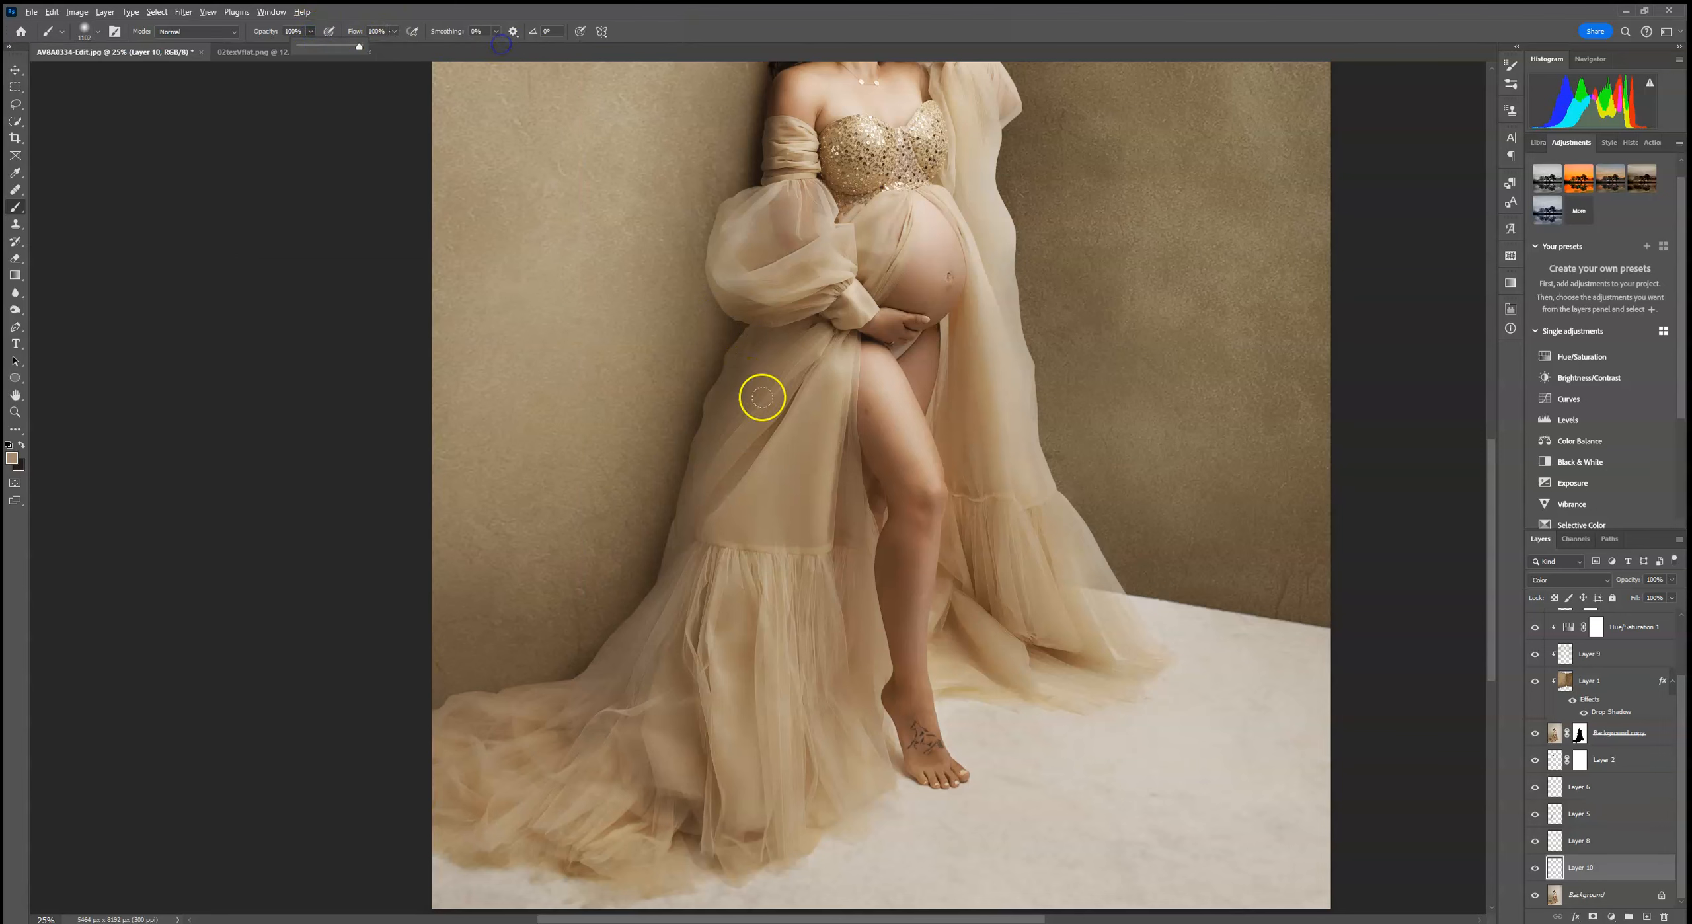
{"action": "left_click", "coordinate": [746, 506], "text": "alt"}
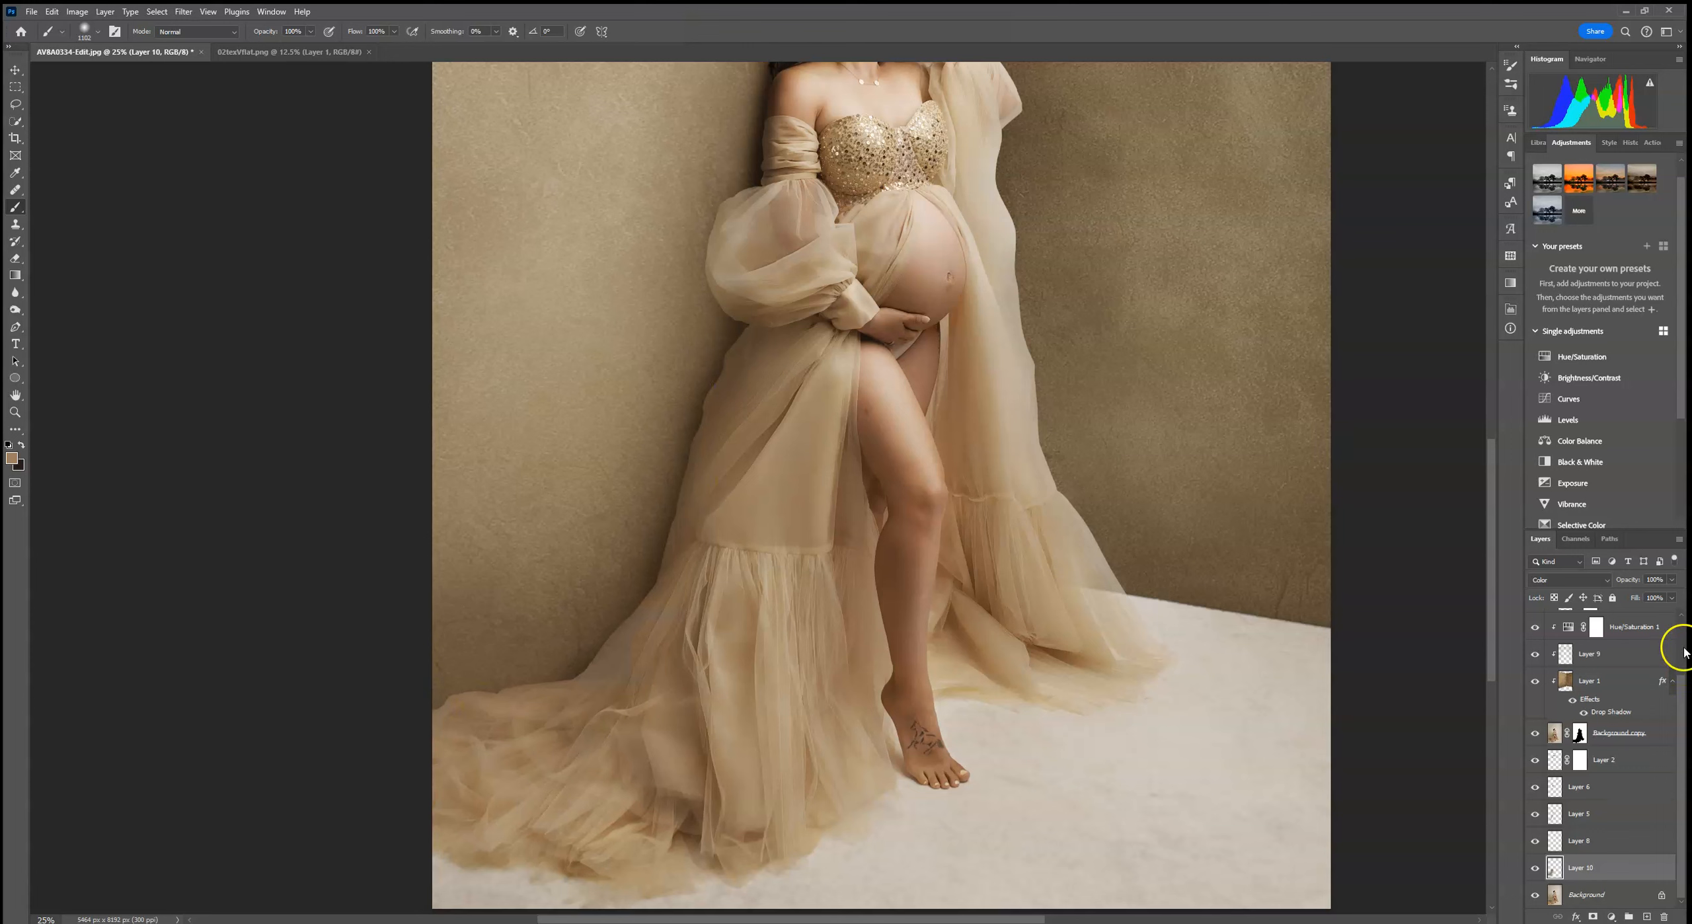
{"action": "left_click_drag", "start_coordinate": [1672, 581], "coordinate": [1673, 597]}
{"action": "left_click", "coordinate": [1536, 868]}
Examine the dress colour and shadow blending up close and across the whole composite
{"action": "scroll", "coordinate": [975, 585], "scroll_direction": "up", "scroll_amount": 5}
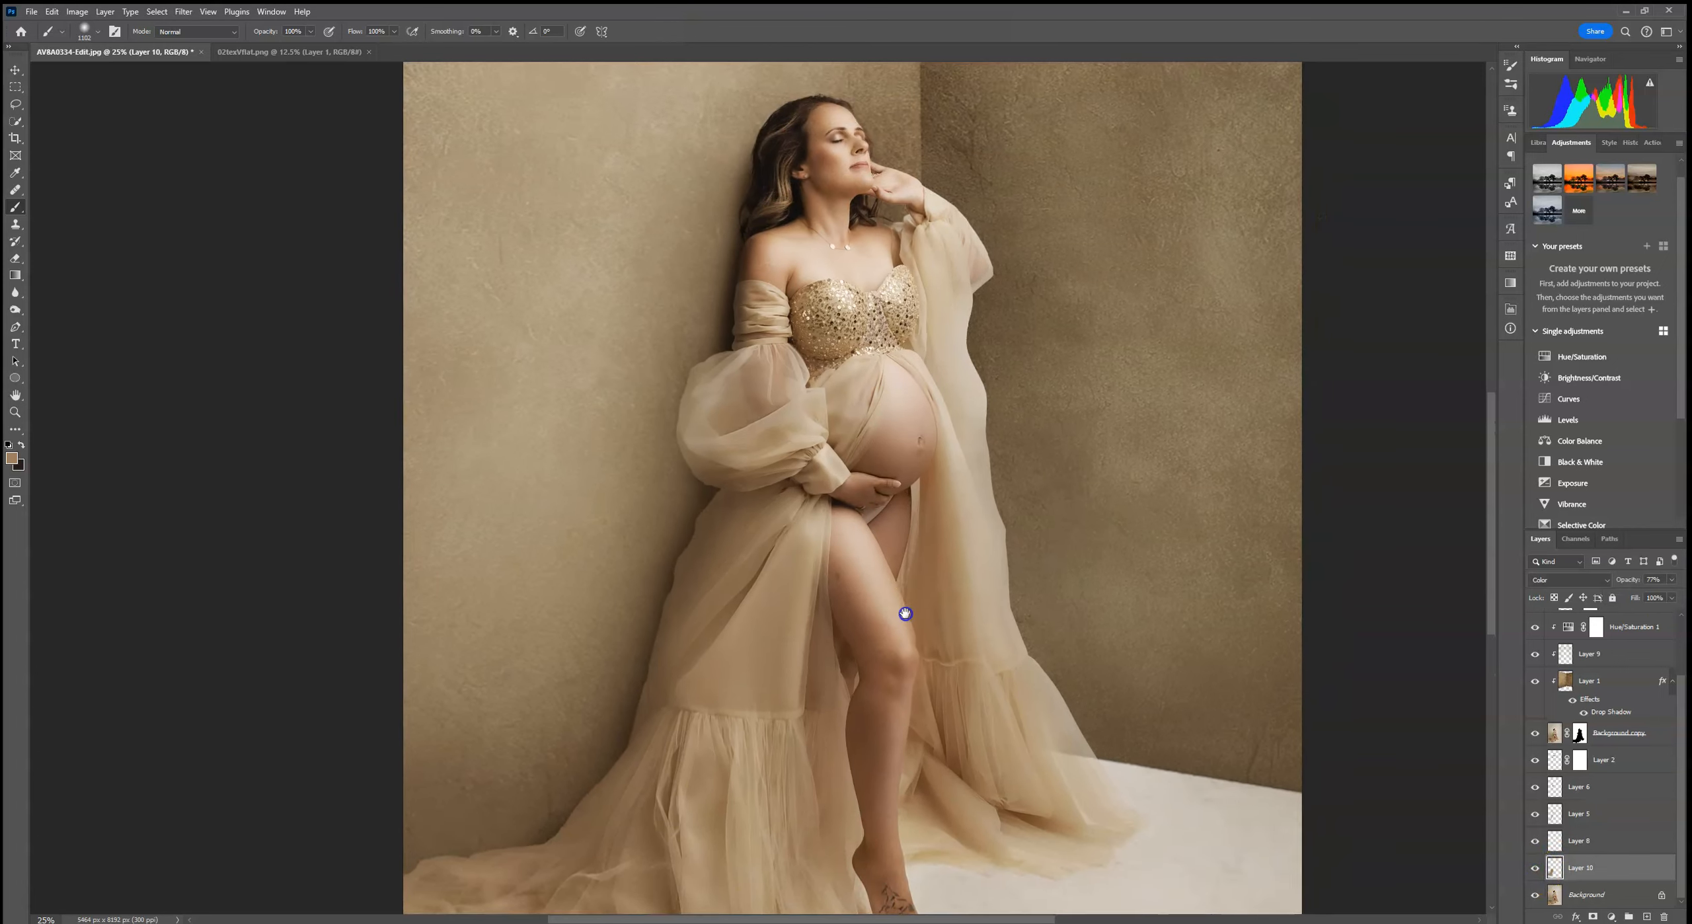
{"action": "key", "text": "ctrl+plus"}
{"action": "key", "text": "ctrl+plus"}
{"action": "key", "text": "ctrl+plus"}
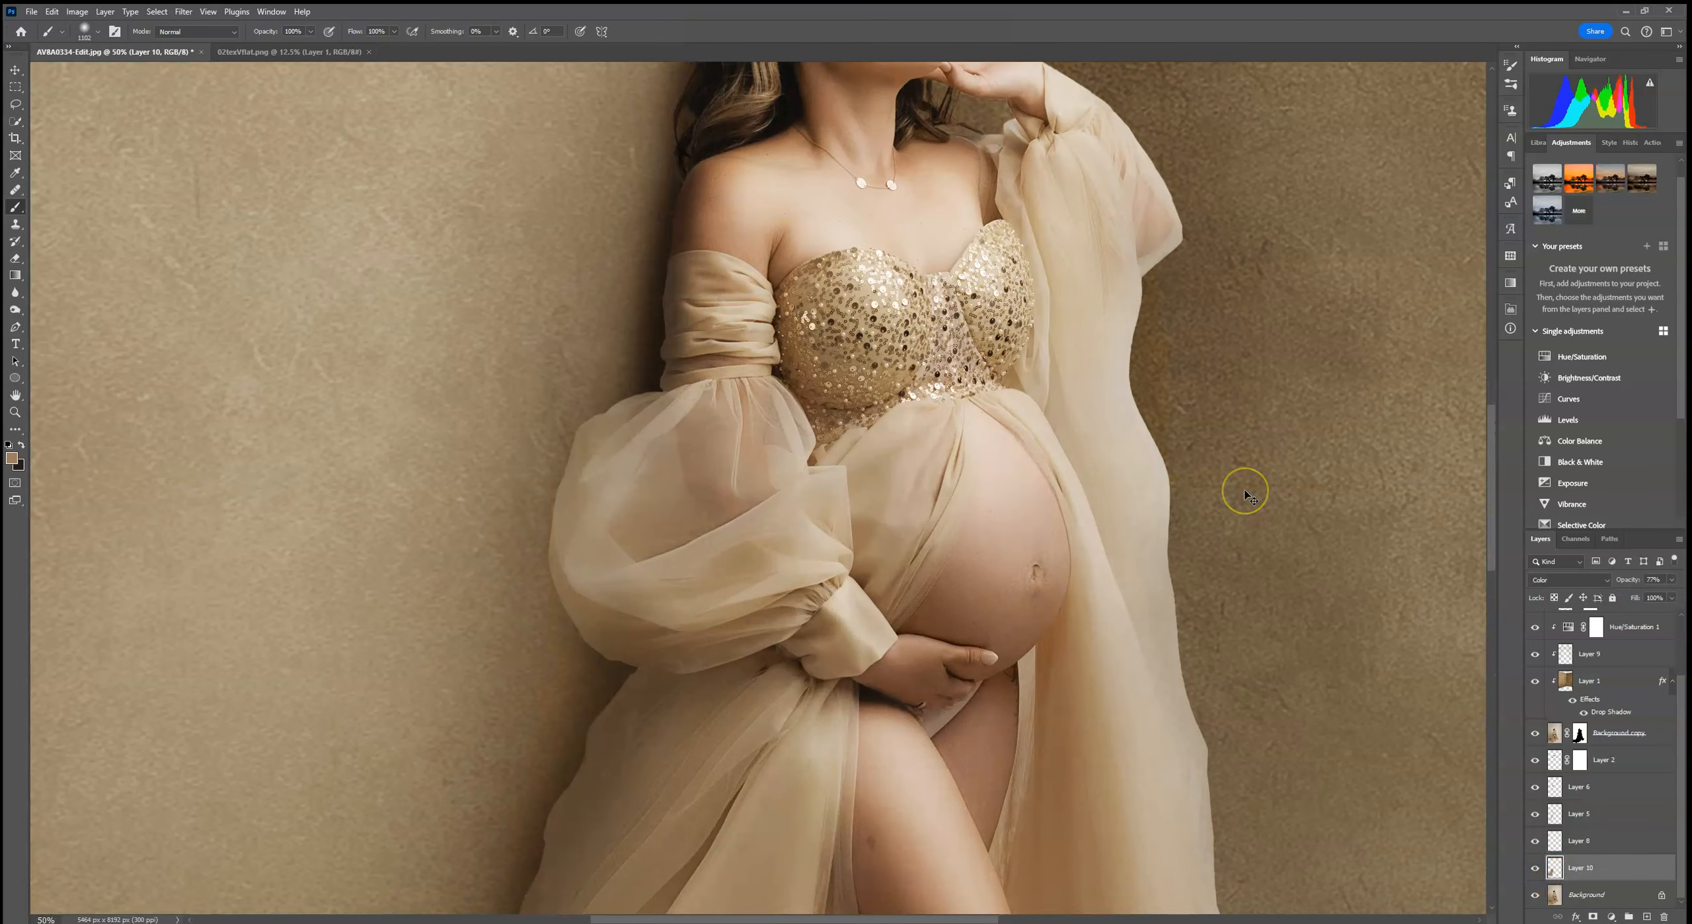
{"action": "key", "text": "ctrl+minus"}
{"action": "key", "text": "ctrl+minus"}
{"action": "key", "text": "ctrl+minus"}
{"action": "key", "text": "ctrl+minus"}
{"action": "key", "text": "ctrl+minus"}
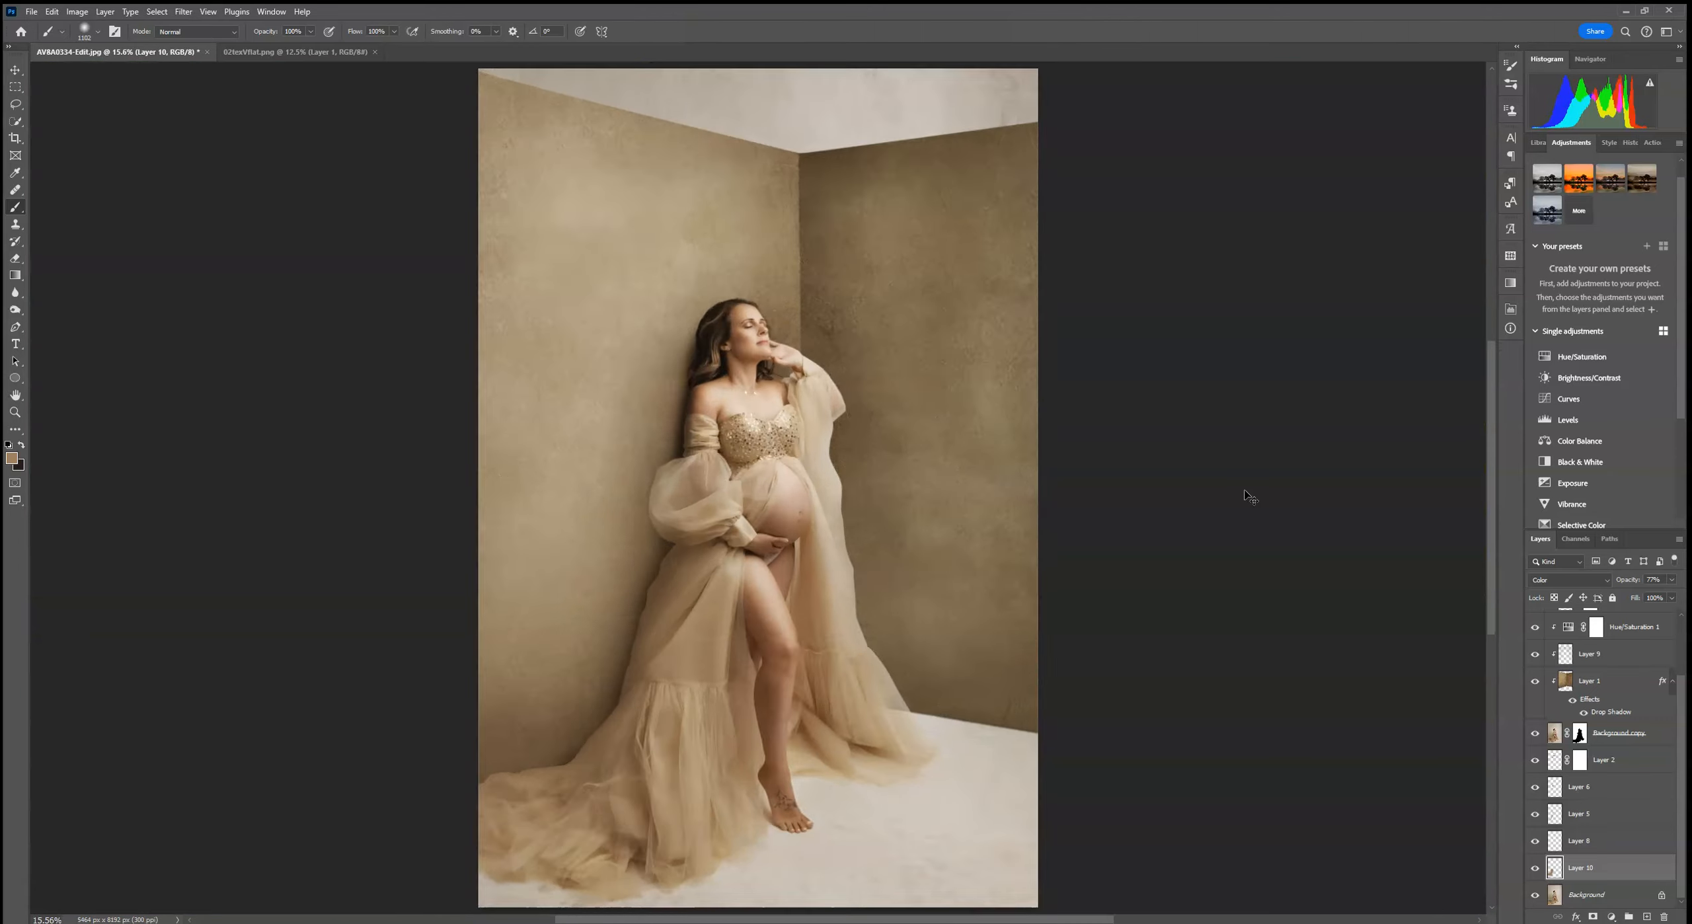
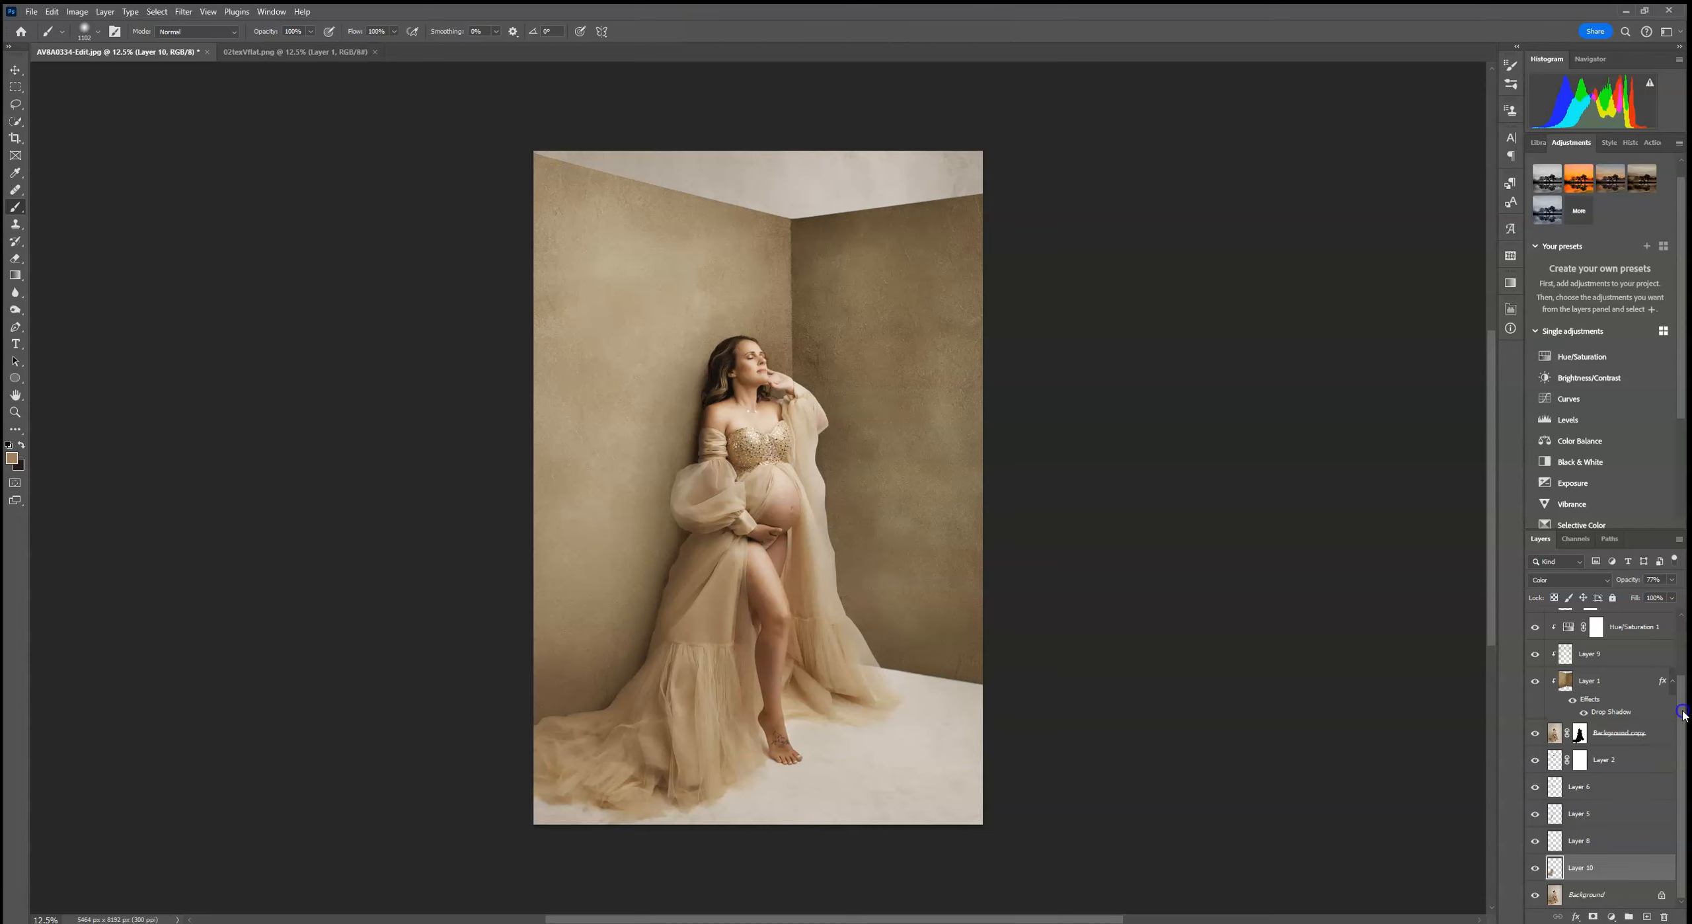
Compare the shadow layers by toggling their visibility and reduce Layer 5's opacity to about 72%
{"action": "left_click", "coordinate": [1535, 845]}
{"action": "left_click", "coordinate": [1534, 816]}
{"action": "left_click", "coordinate": [1534, 816]}
{"action": "left_click", "coordinate": [1570, 814]}
{"action": "left_click", "coordinate": [1672, 580]}
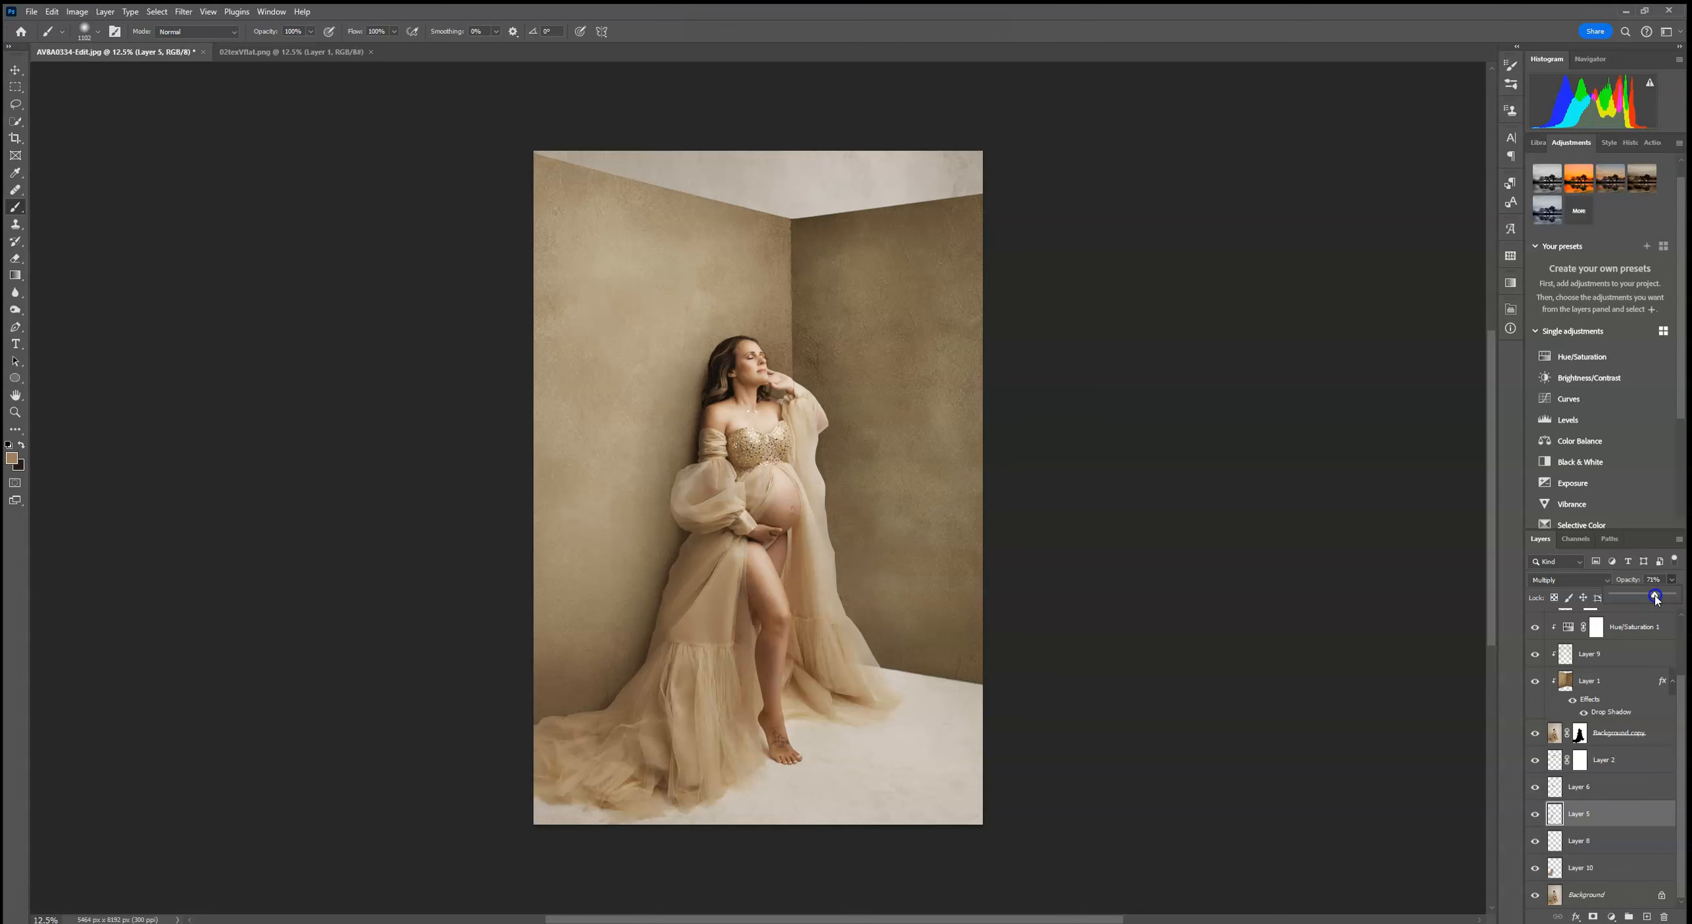
{"action": "left_click", "coordinate": [1333, 451]}
Examine the cutout edges around the face, hair, hand and shoulder at high magnification
{"action": "key", "text": "ctrl+plus"}
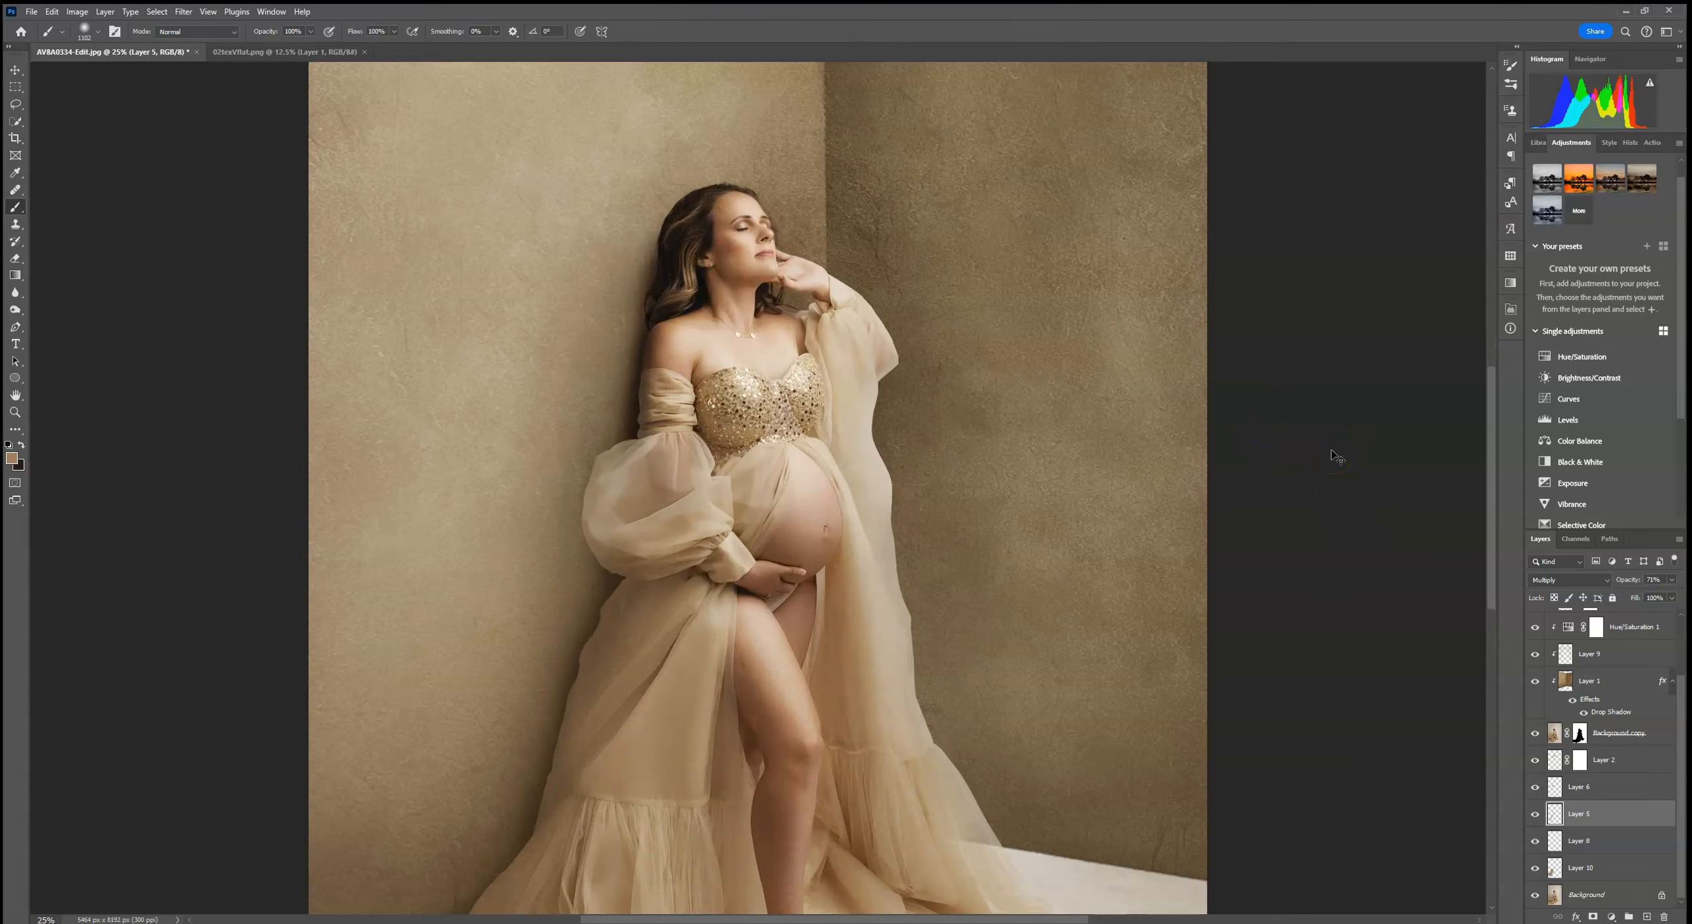
{"action": "key", "text": "ctrl+plus"}
{"action": "left_click_drag", "start_coordinate": [1128, 734], "coordinate": [1036, 388]}
{"action": "left_click_drag", "start_coordinate": [1069, 559], "coordinate": [1107, 639]}
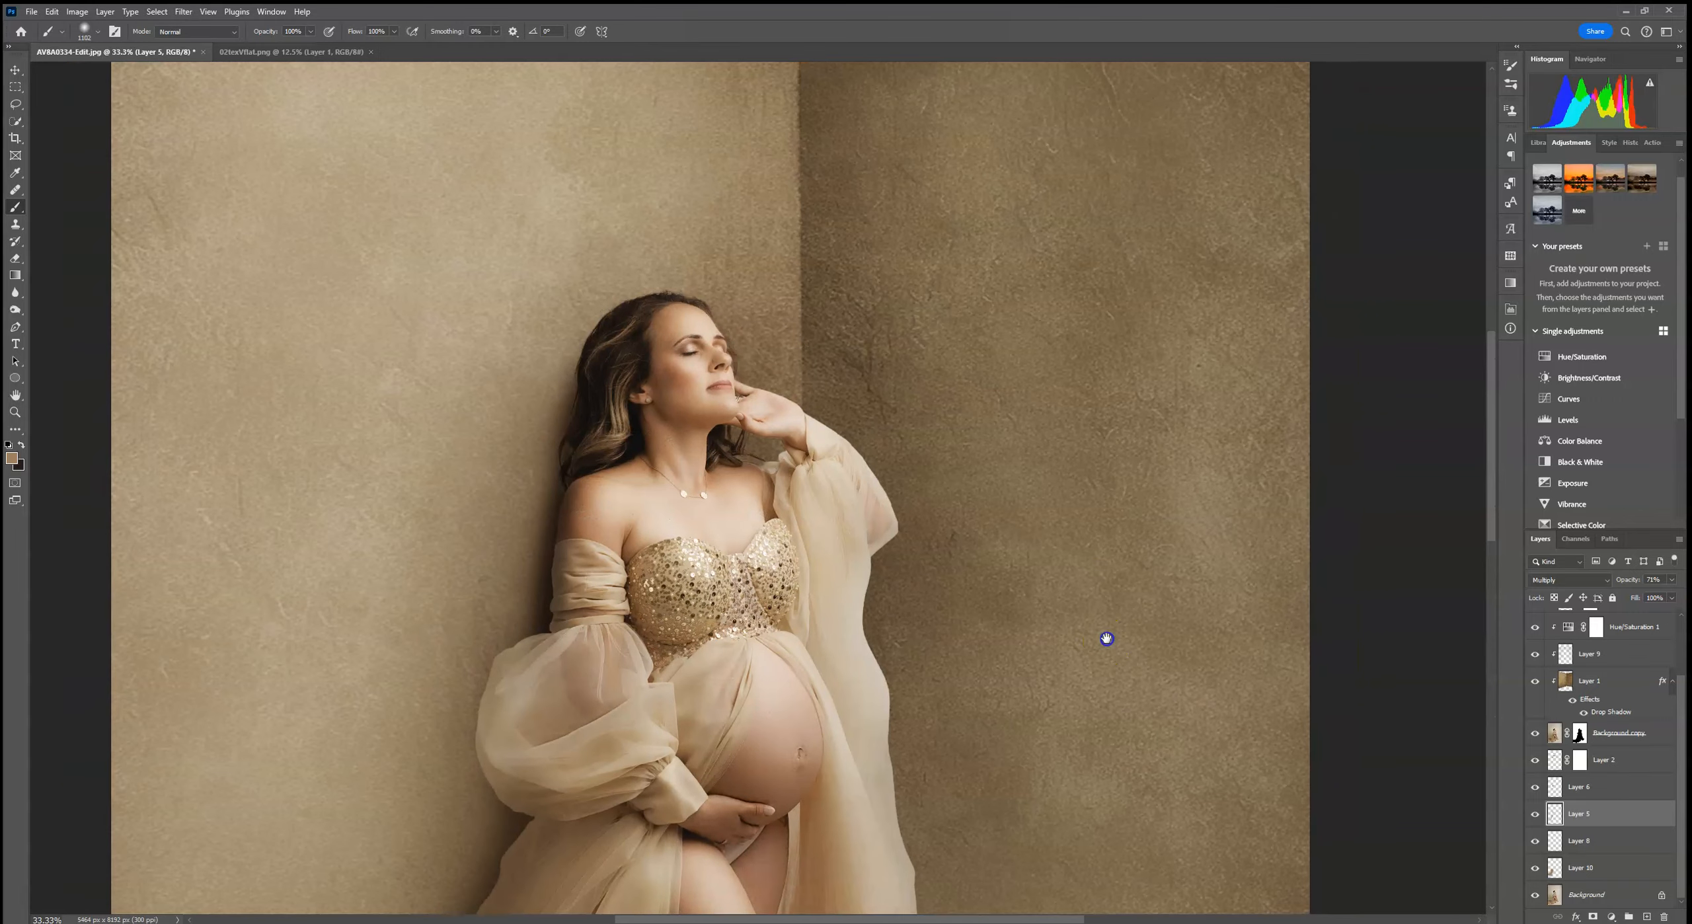
{"action": "key", "text": "ctrl+0"}
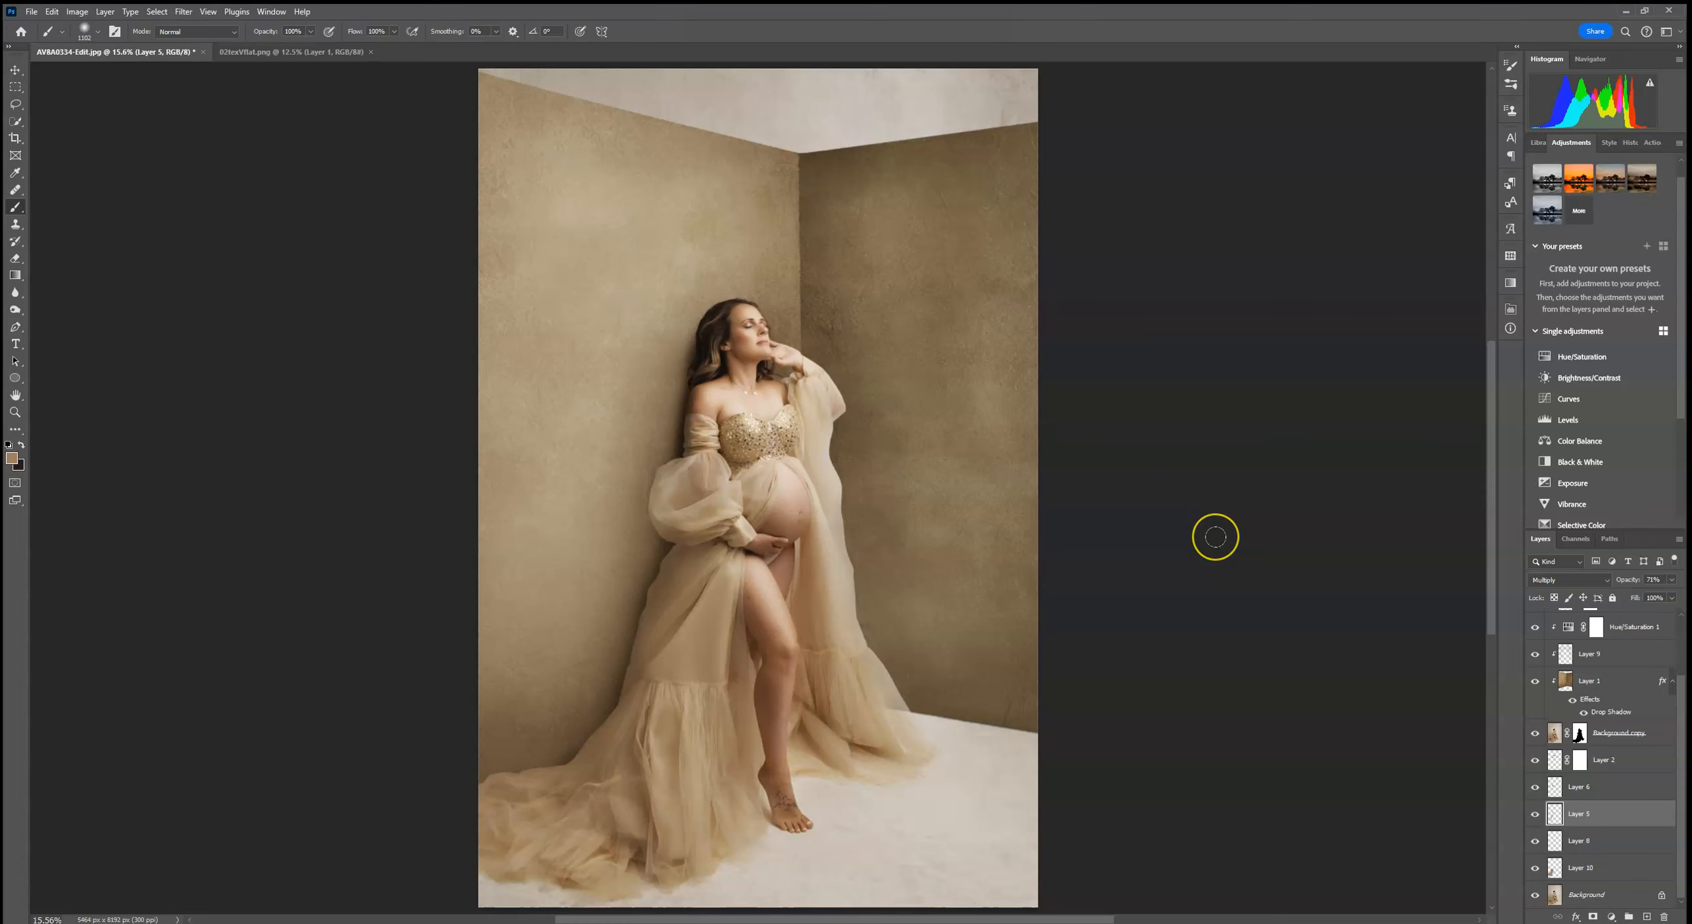
{"action": "key", "text": "ctrl+1"}
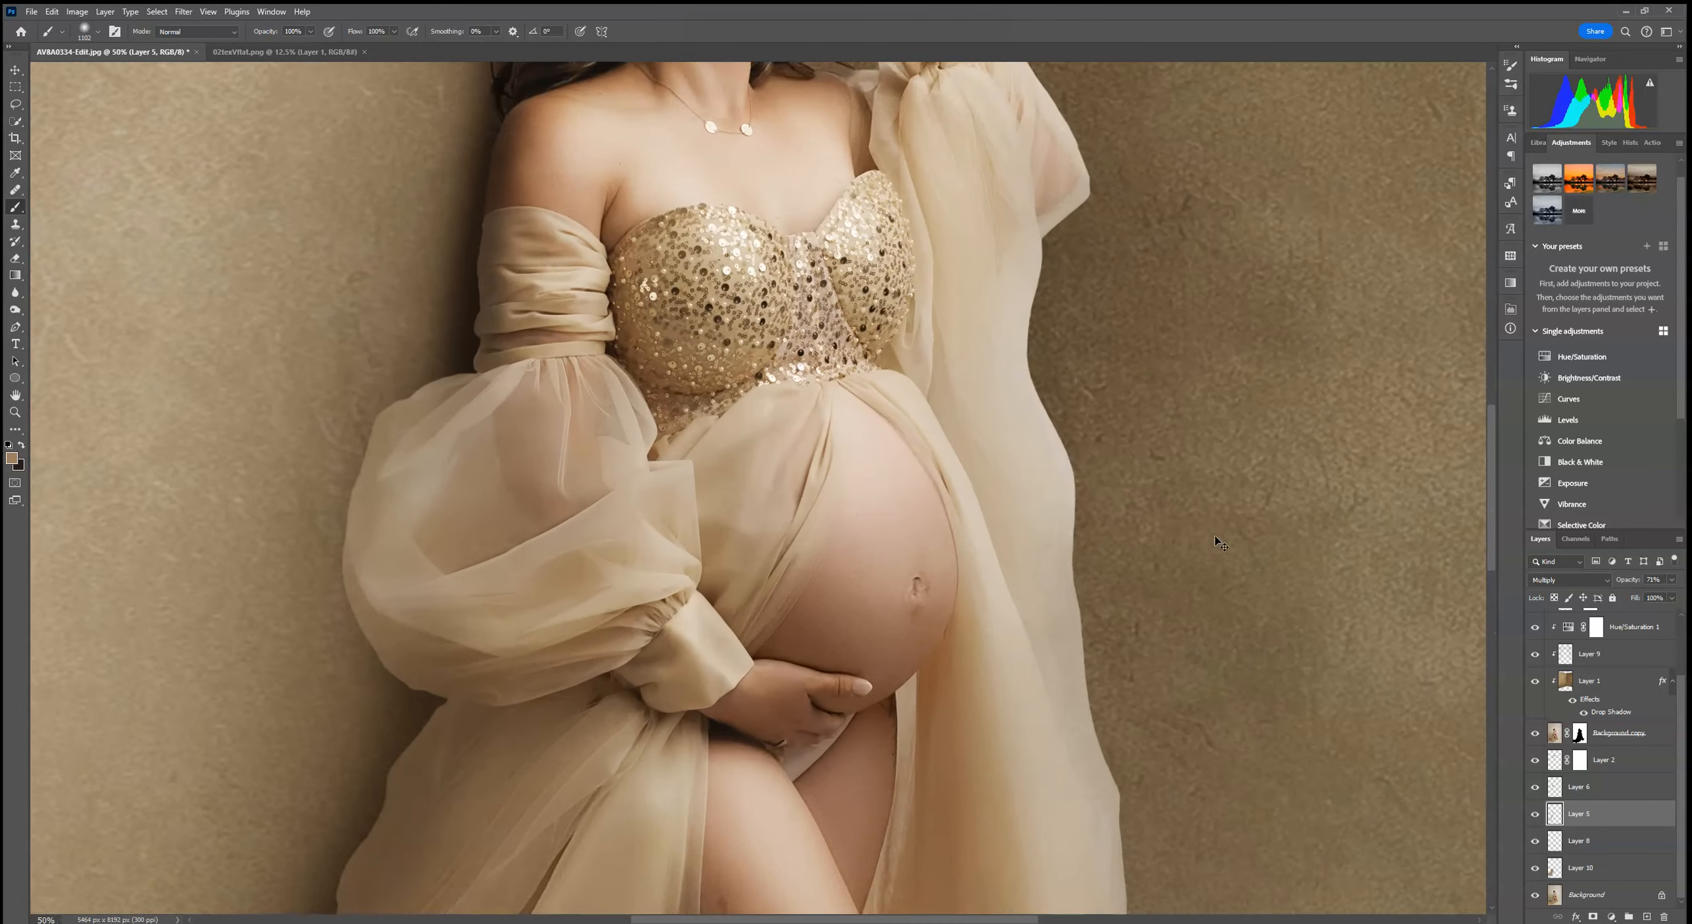
{"action": "left_click_drag", "start_coordinate": [1042, 499], "coordinate": [967, 683]}
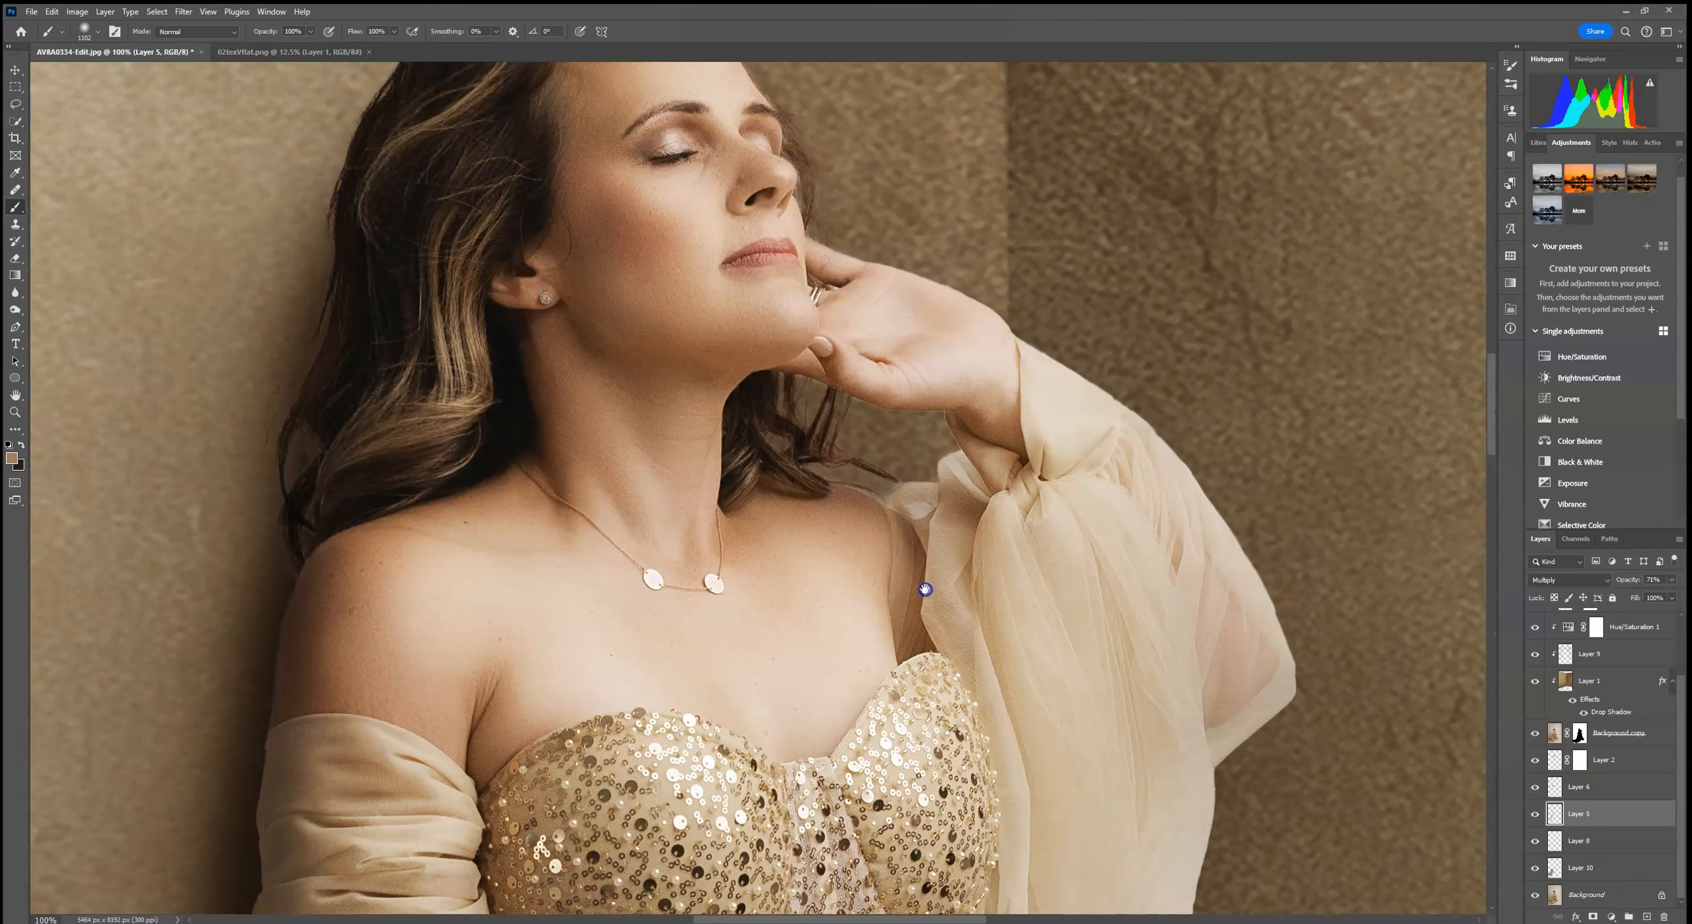
{"action": "key", "text": "ctrl+plus"}
{"action": "key", "text": "ctrl+plus"}
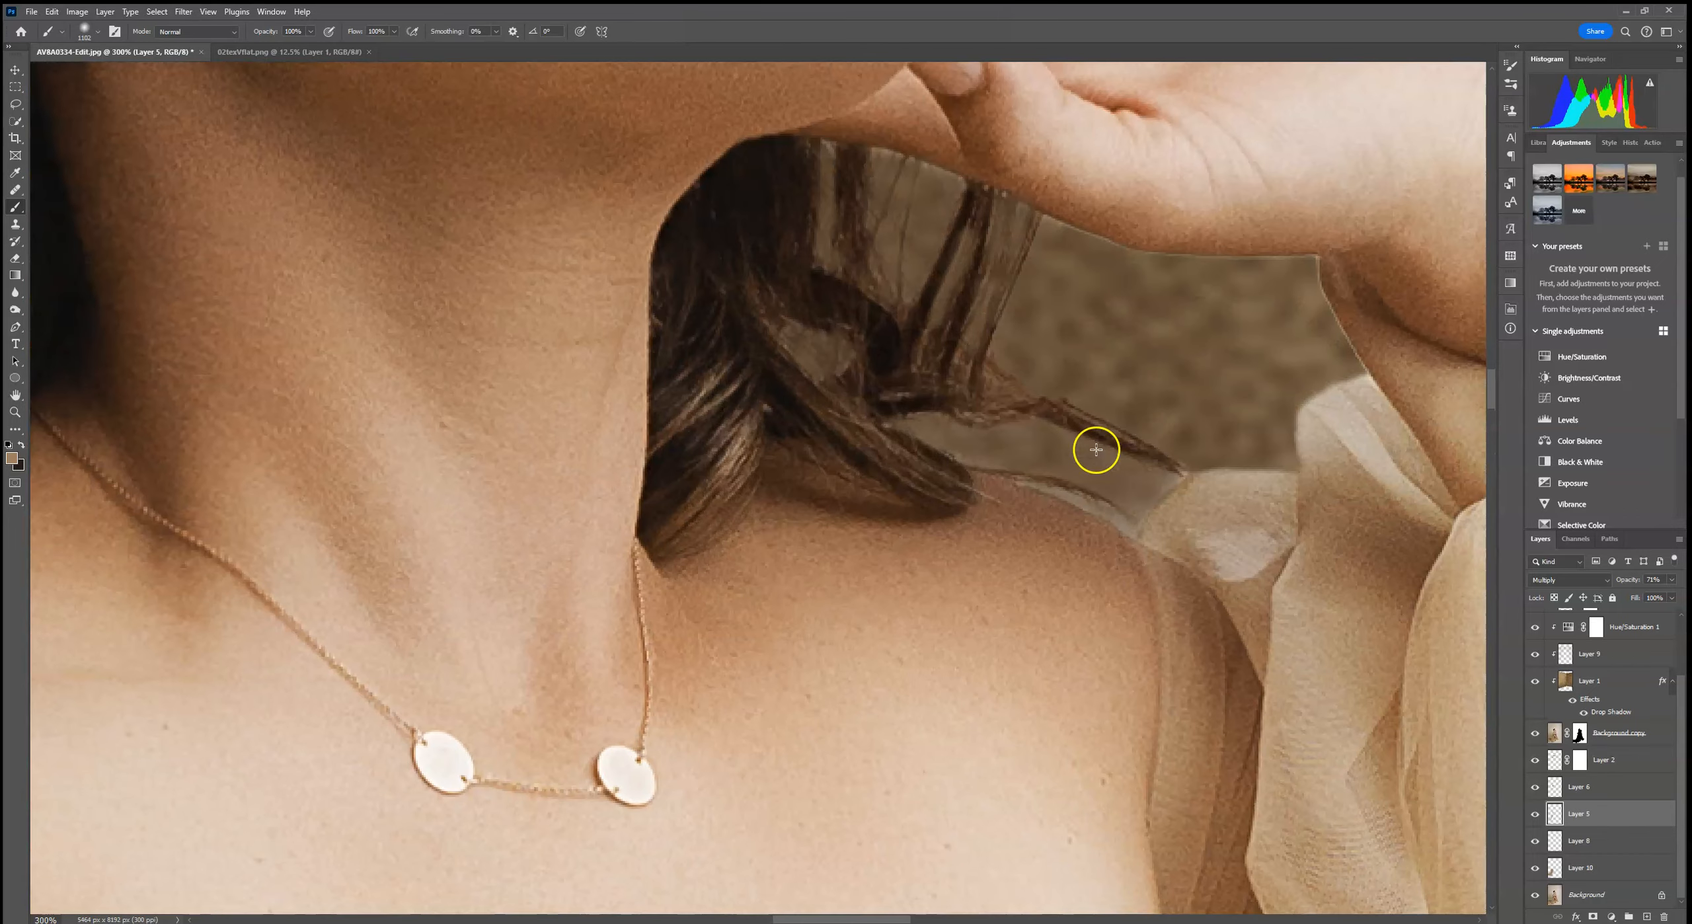
{"action": "left_click_drag", "start_coordinate": [1179, 325], "coordinate": [1069, 461]}
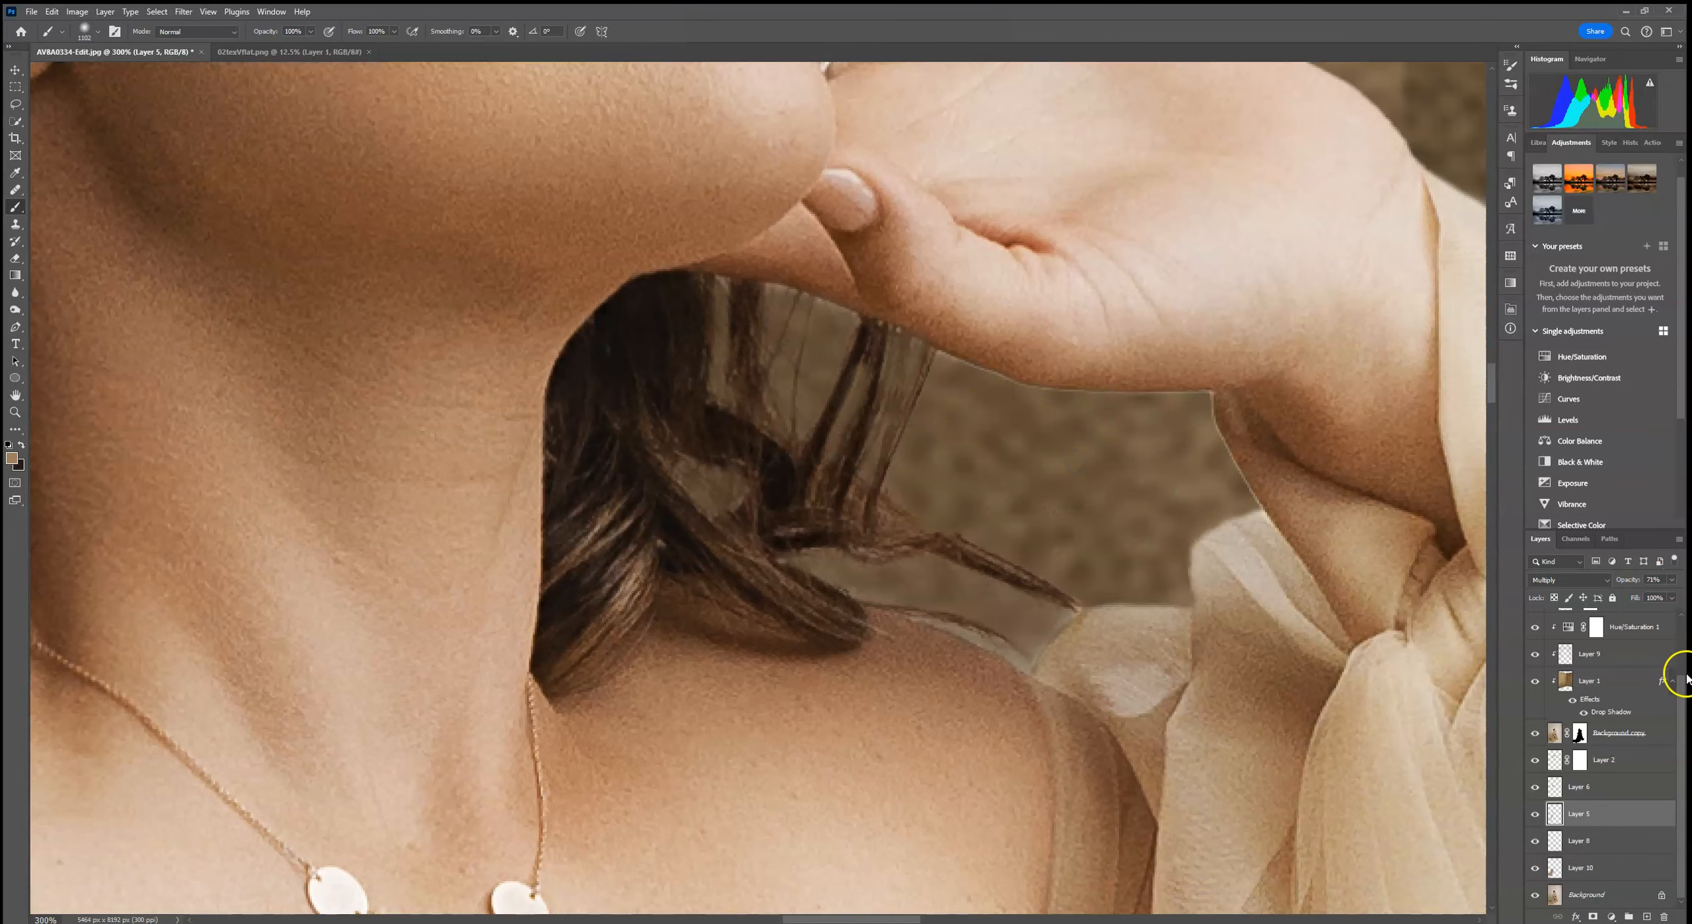
Paint white with a tiny soft brush on the Background copy mask to remove the light fringe beneath the raised hand
{"action": "left_click", "coordinate": [1589, 736]}
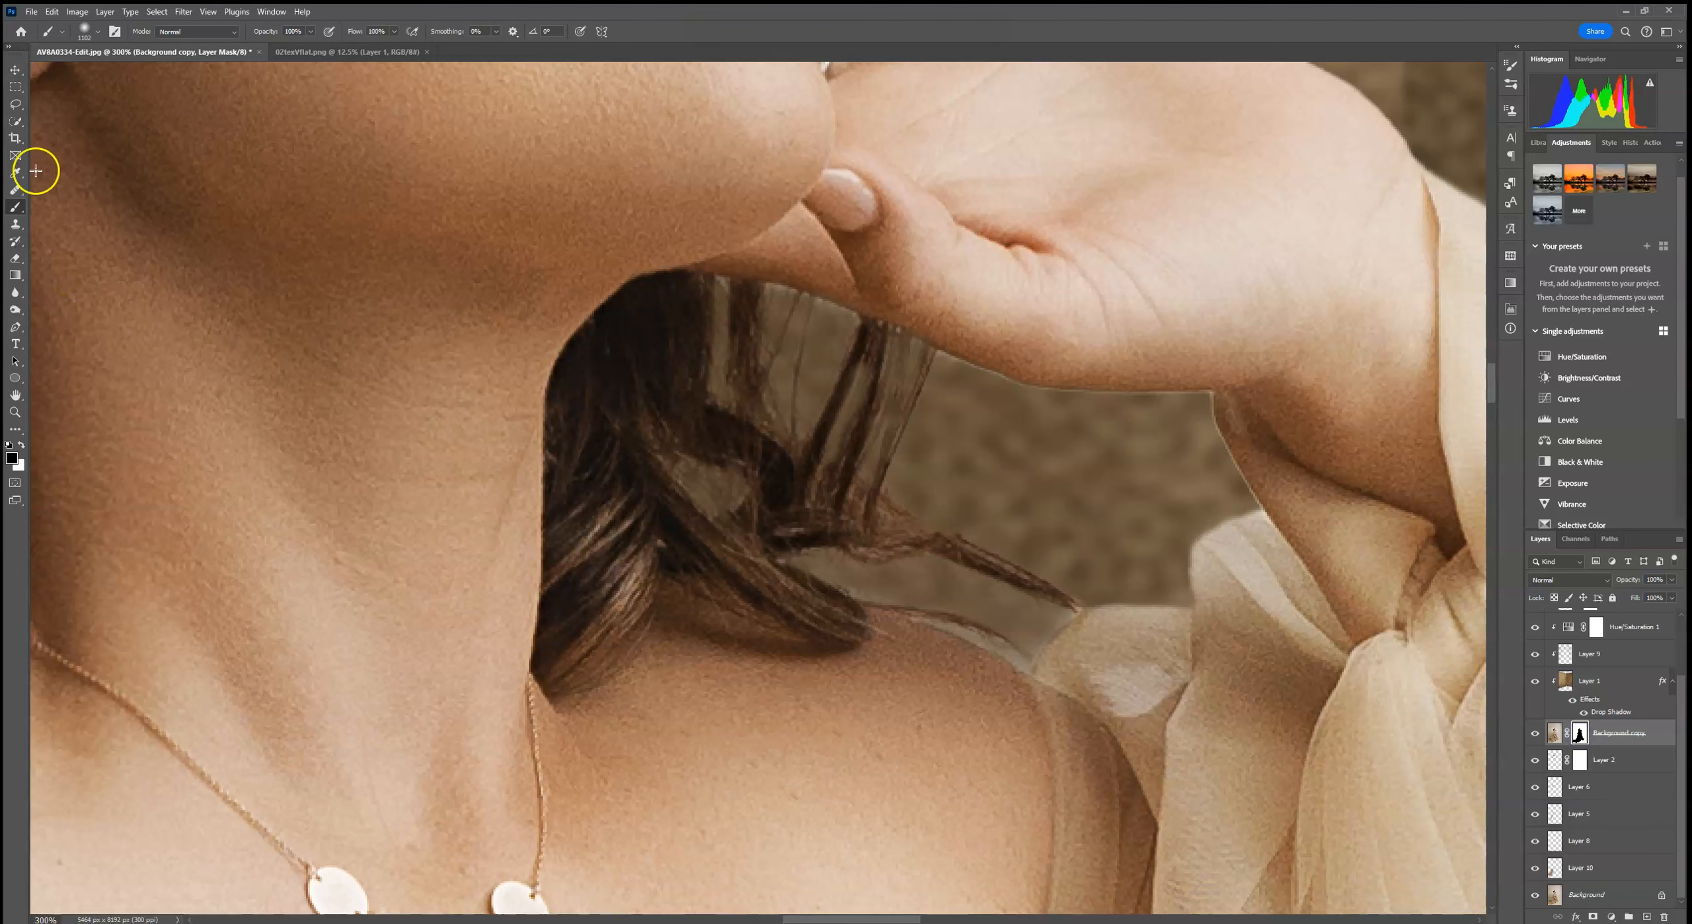
{"action": "left_click", "coordinate": [100, 33]}
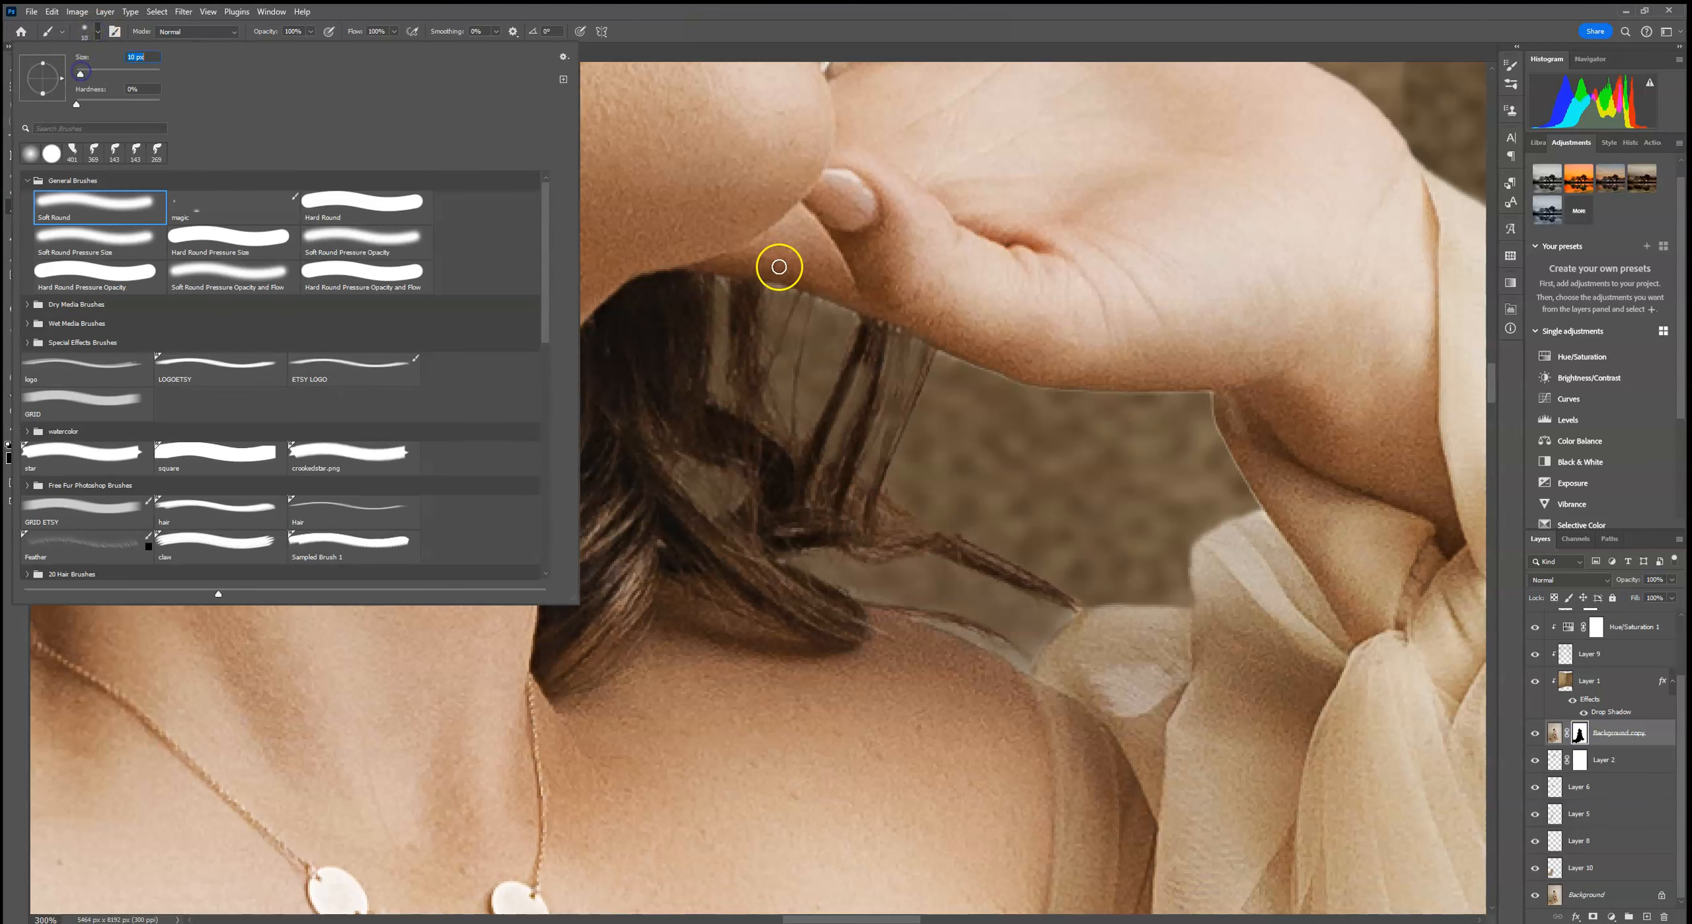
{"action": "left_click", "coordinate": [428, 7]}
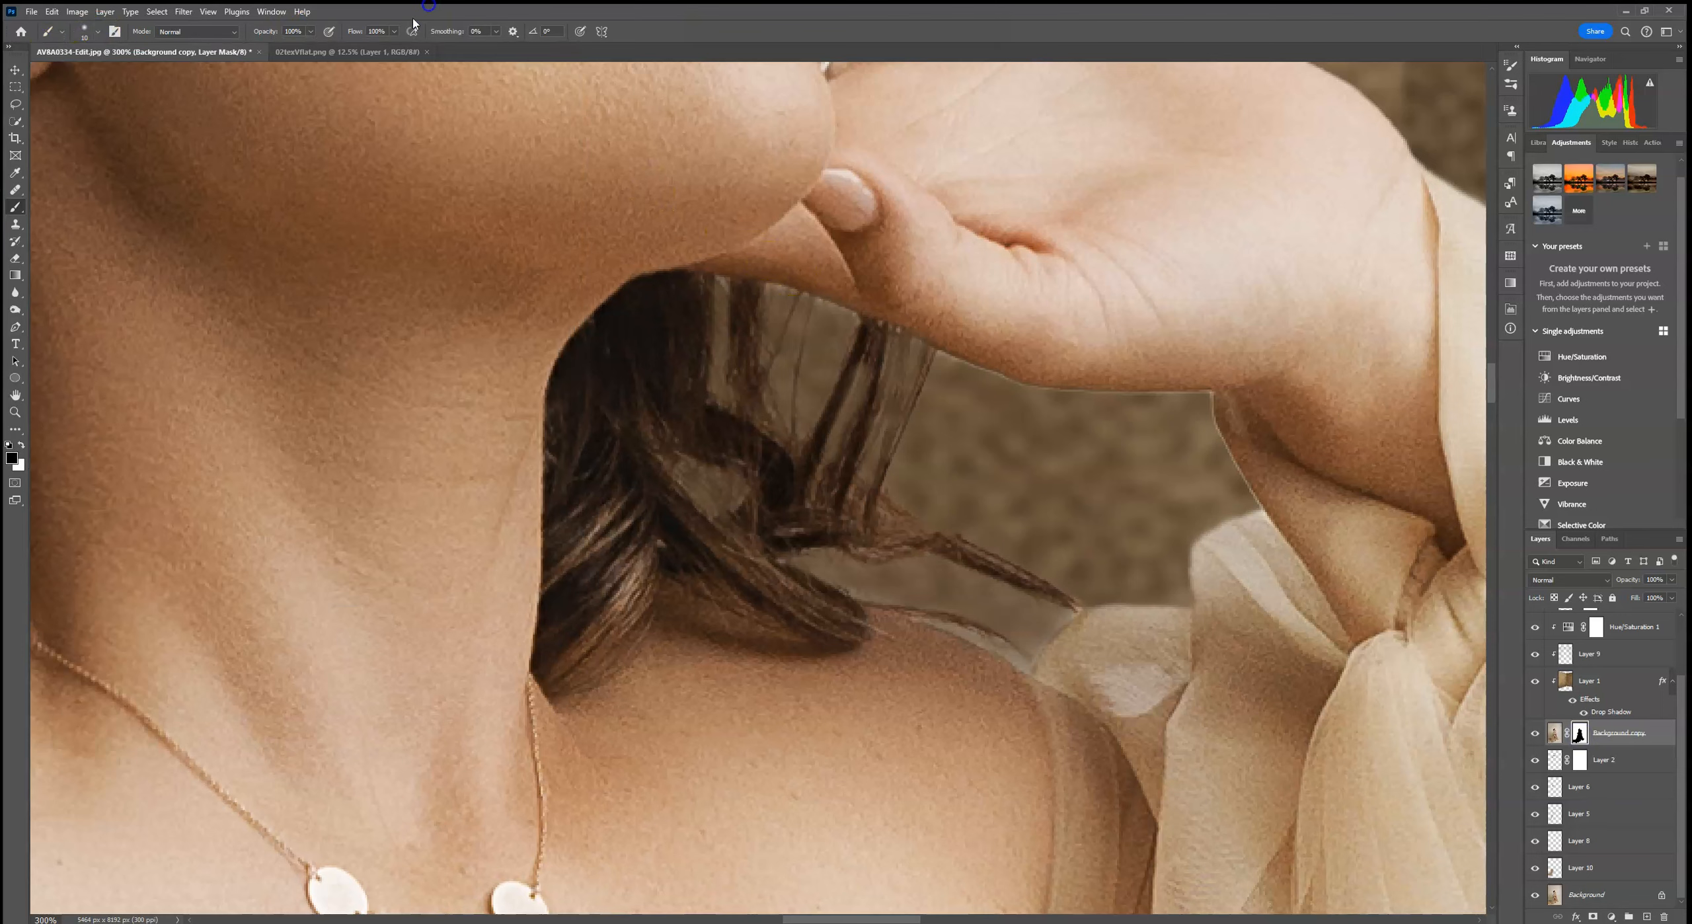
{"action": "left_click", "coordinate": [24, 447]}
{"action": "left_click", "coordinate": [97, 33]}
{"action": "left_click_drag", "start_coordinate": [80, 73], "coordinate": [78, 73]}
{"action": "left_click_drag", "start_coordinate": [935, 371], "coordinate": [940, 356]}
{"action": "left_click", "coordinate": [817, 301]}
{"action": "left_click", "coordinate": [777, 287]}
{"action": "left_click", "coordinate": [736, 295]}
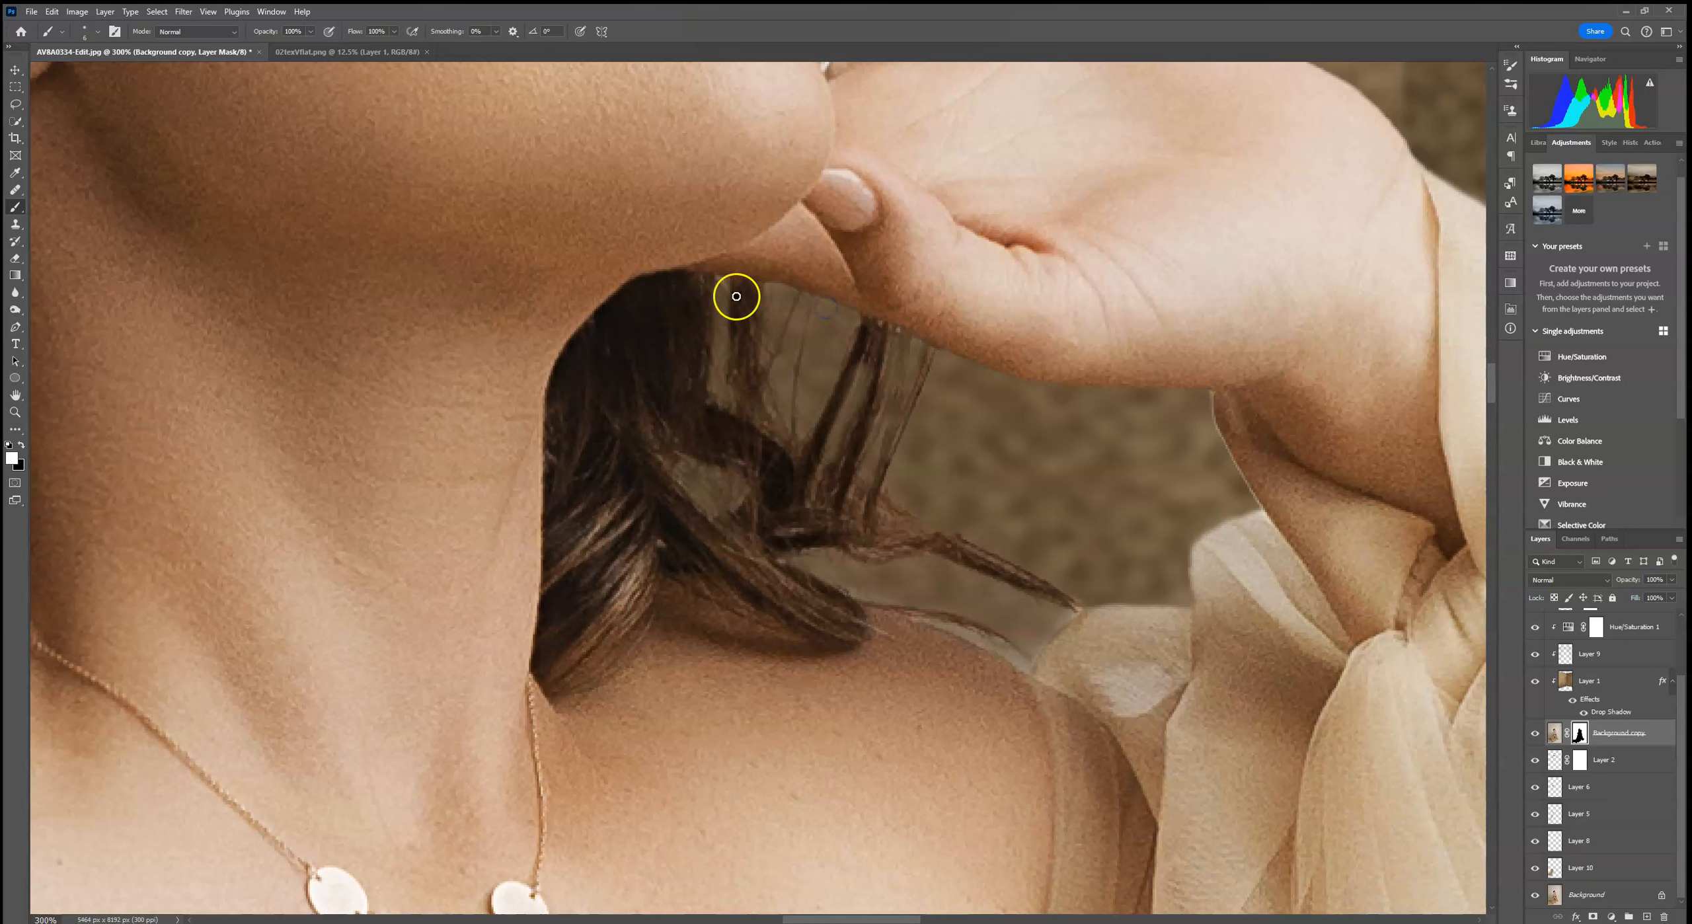
{"action": "left_click", "coordinate": [879, 325]}
Clean up the mask edges along the wrist, gathered sleeve, shoulder and stray hair with the same white brush
{"action": "left_click", "coordinate": [1203, 499]}
{"action": "left_click", "coordinate": [1209, 398]}
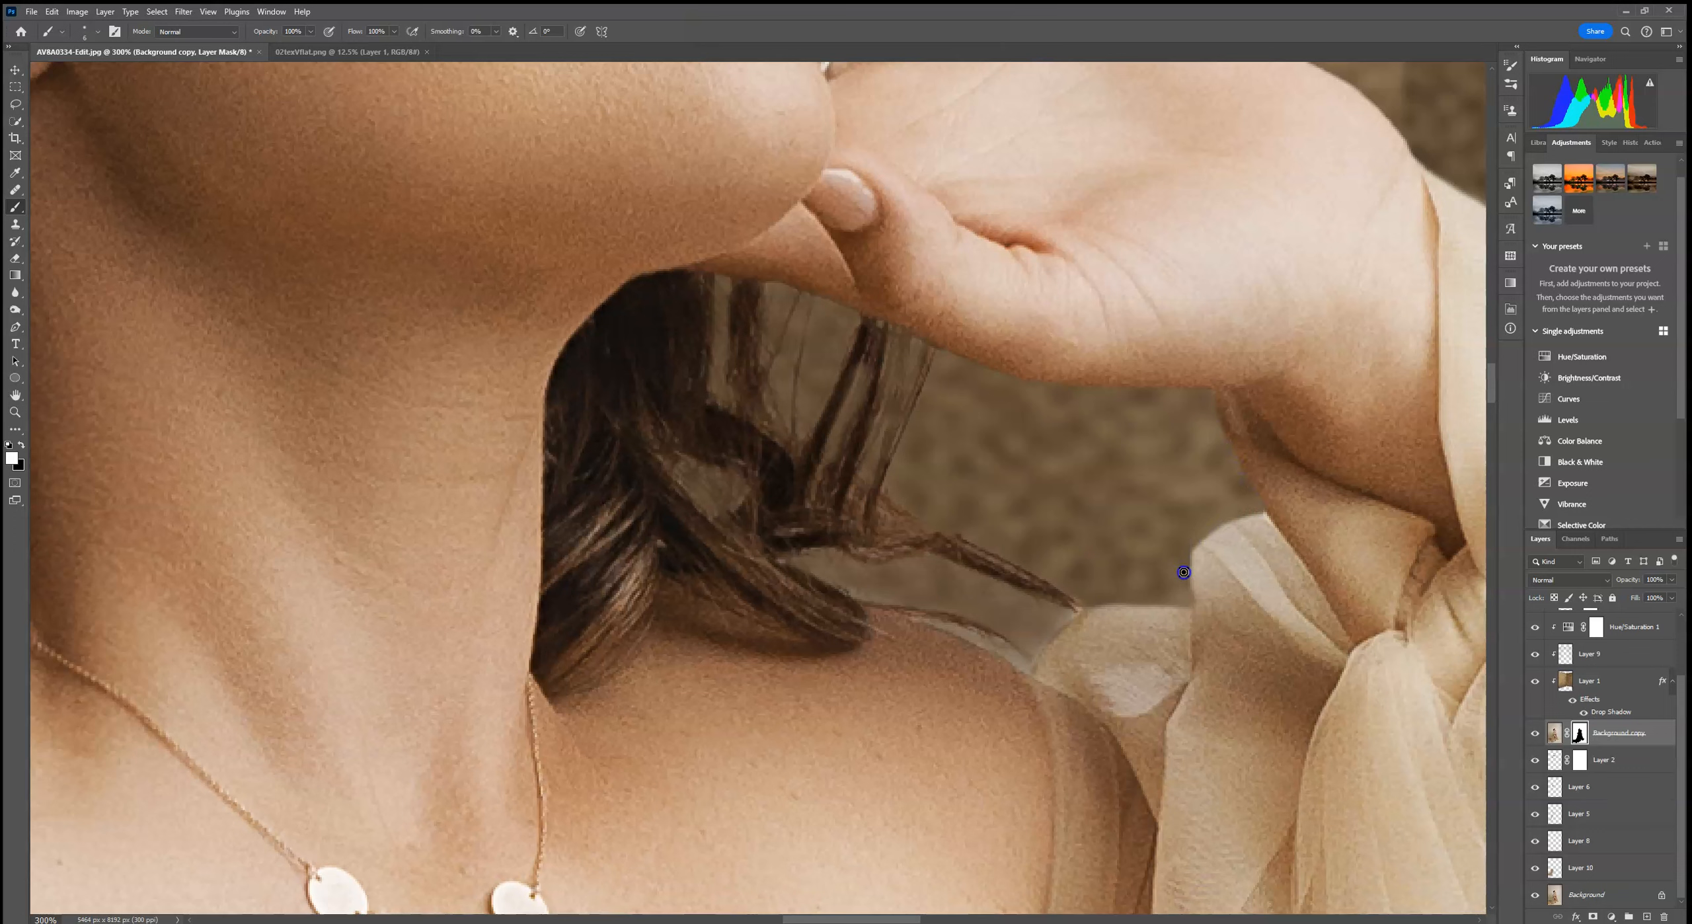
{"action": "left_click", "coordinate": [1063, 619]}
{"action": "left_click", "coordinate": [946, 627]}
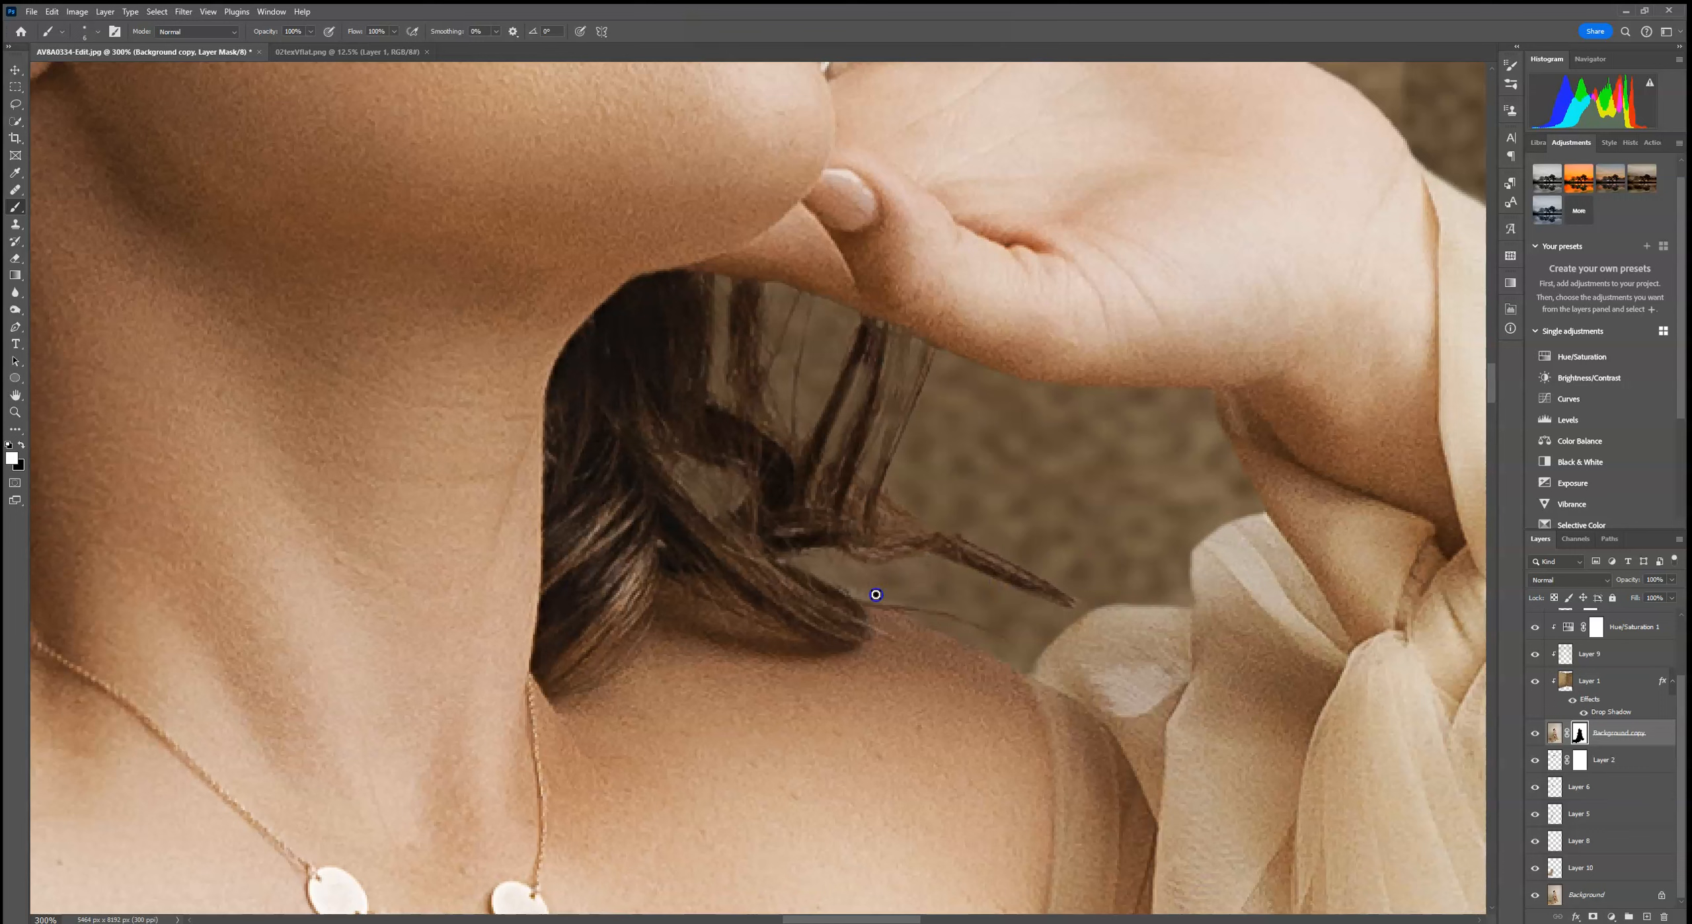
{"action": "mouse_move", "coordinate": [876, 597]}
{"action": "left_mouse_down"}
{"action": "mouse_move", "coordinate": [909, 572]}
{"action": "mouse_move", "coordinate": [898, 560]}
{"action": "mouse_move", "coordinate": [826, 561]}
{"action": "left_mouse_up"}
Compare the image with Layer 4 hidden and shown, then add a layer mask to Layer 4
{"action": "left_click_drag", "start_coordinate": [1041, 481], "coordinate": [933, 517]}
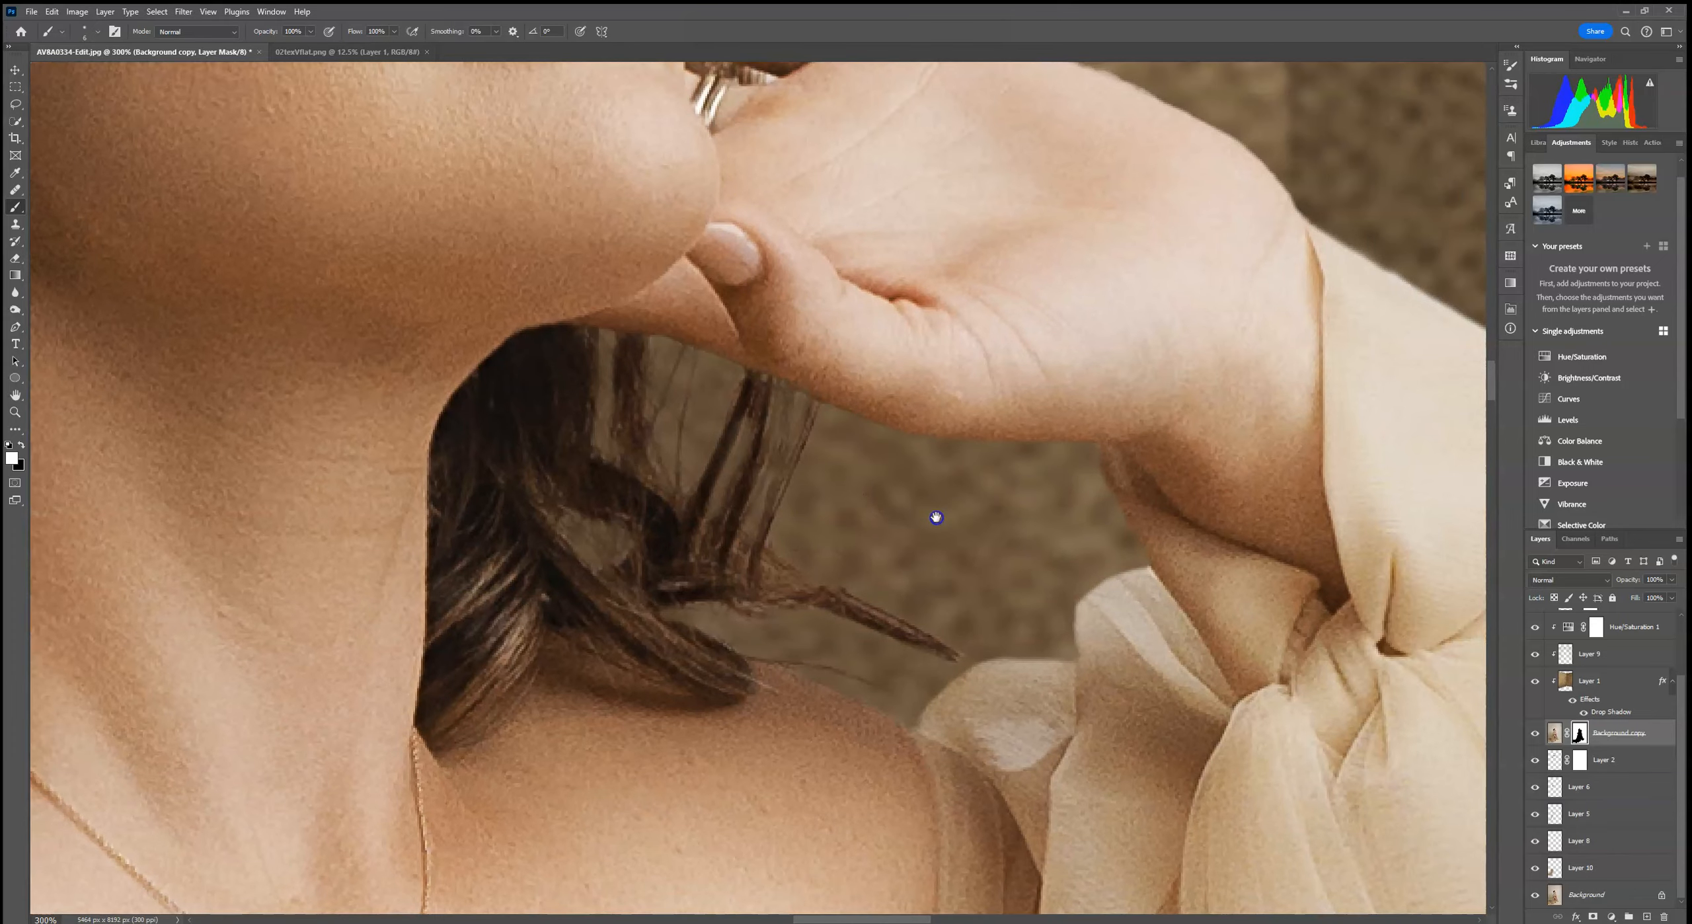
{"action": "left_click_drag", "start_coordinate": [1008, 460], "coordinate": [831, 567]}
{"action": "left_click_drag", "start_coordinate": [942, 480], "coordinate": [665, 201]}
{"action": "key", "text": "ctrl+0"}
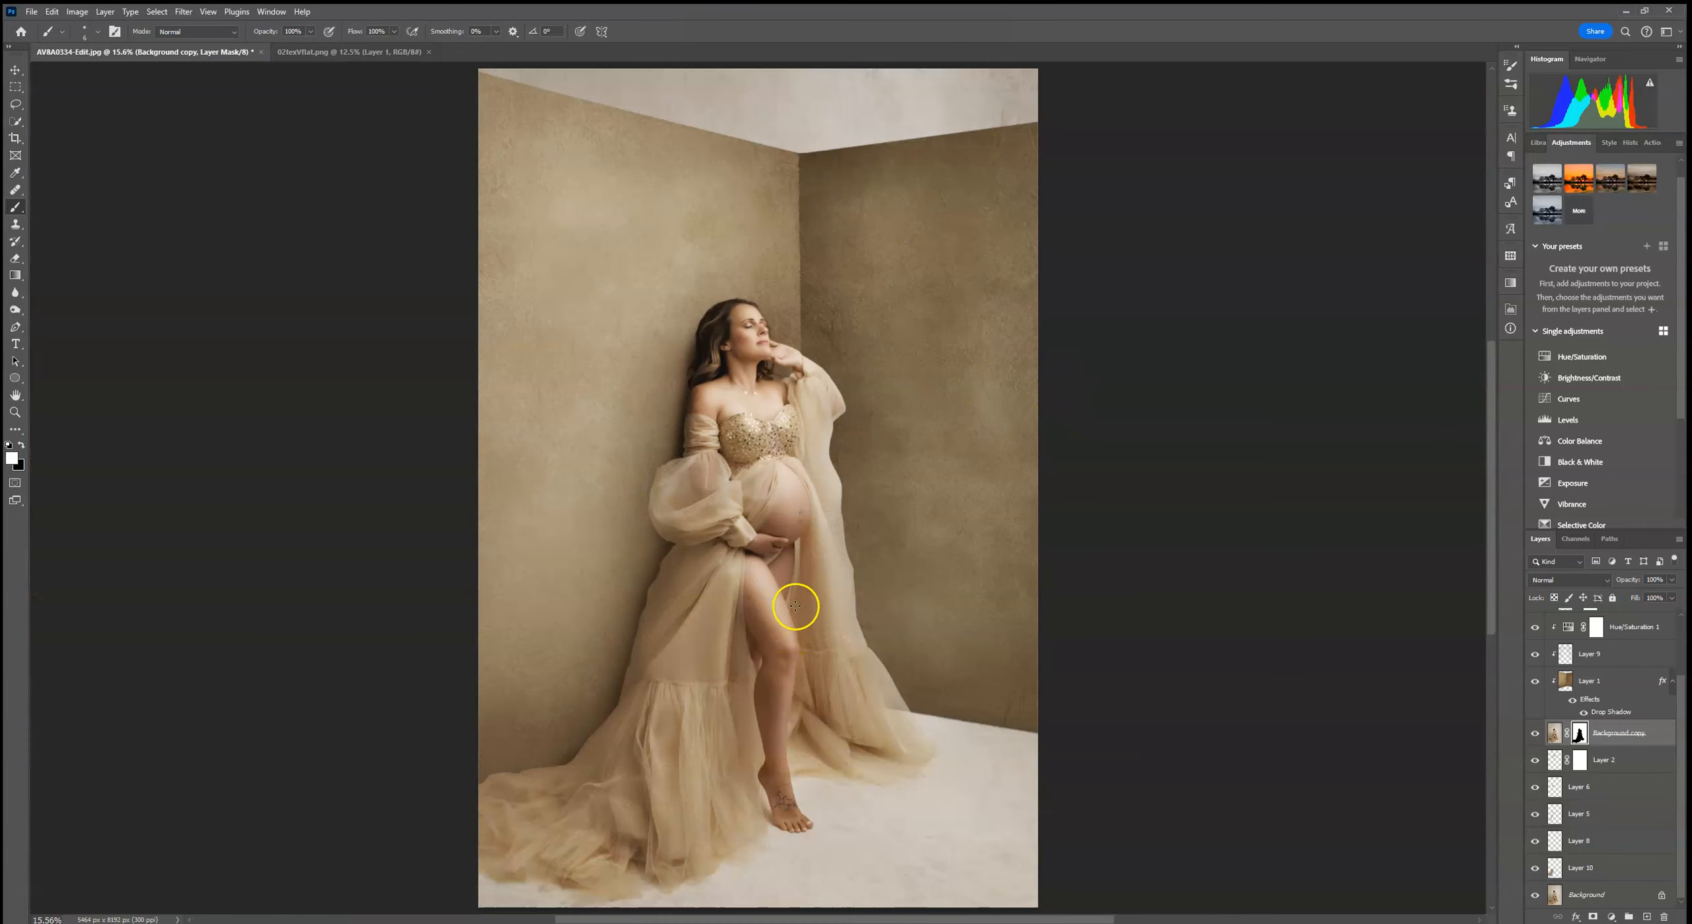
{"action": "key", "text": "ctrl+minus"}
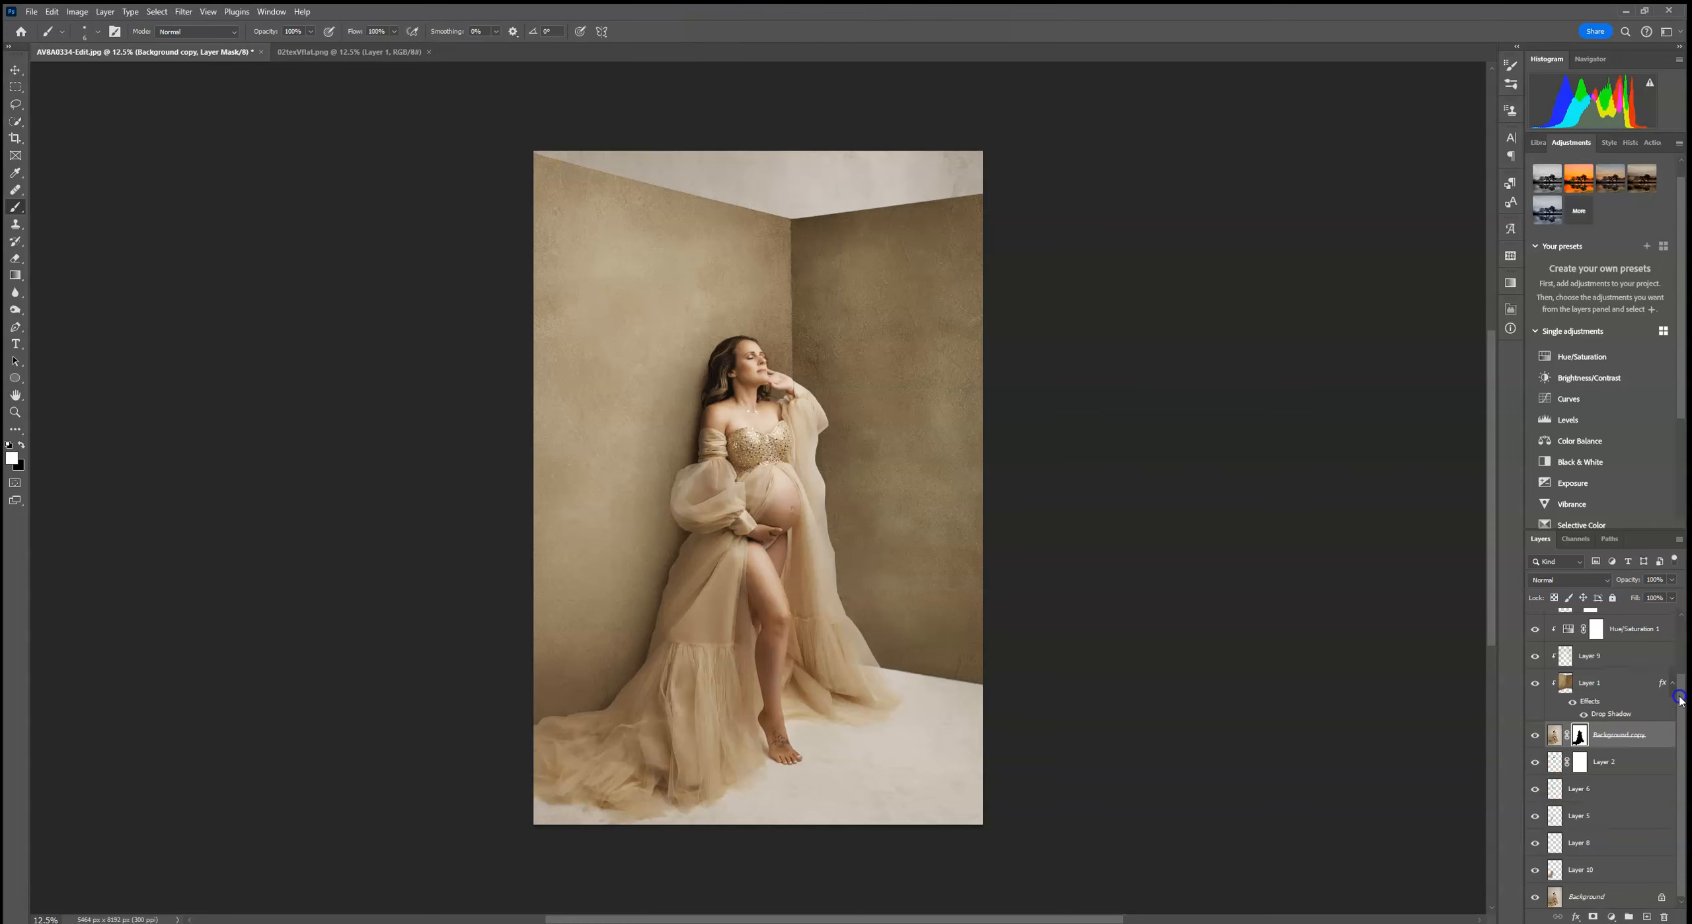
{"action": "scroll", "coordinate": [1675, 699], "scroll_direction": "up", "scroll_amount": 1}
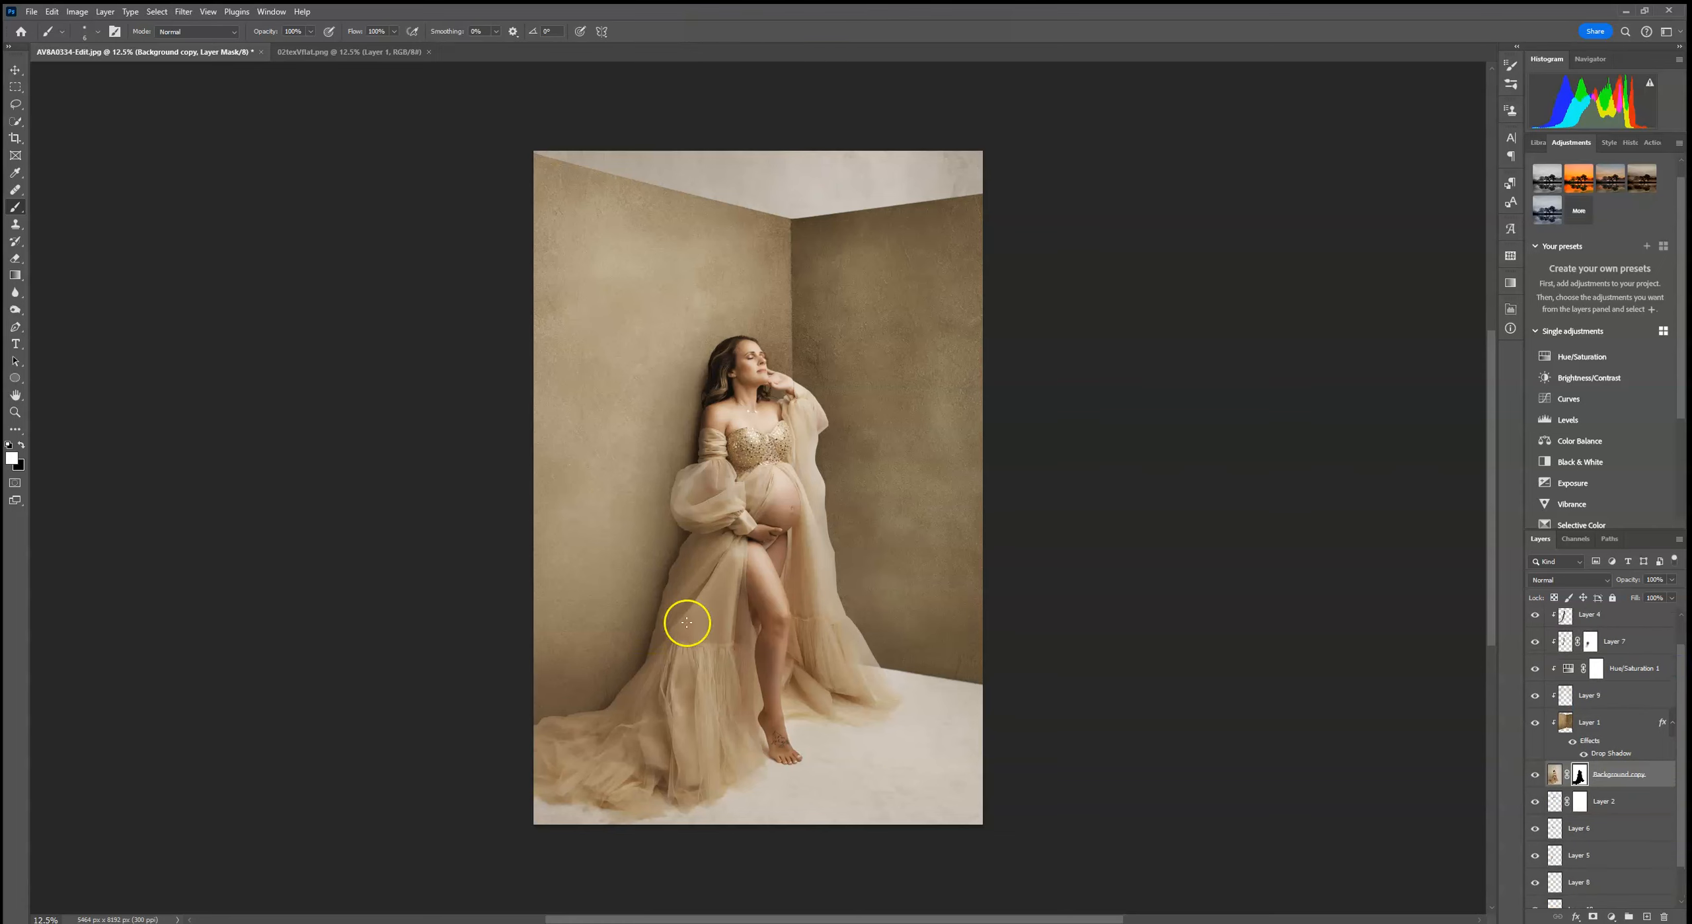
{"action": "scroll", "coordinate": [1590, 700], "scroll_direction": "up", "scroll_amount": 1}
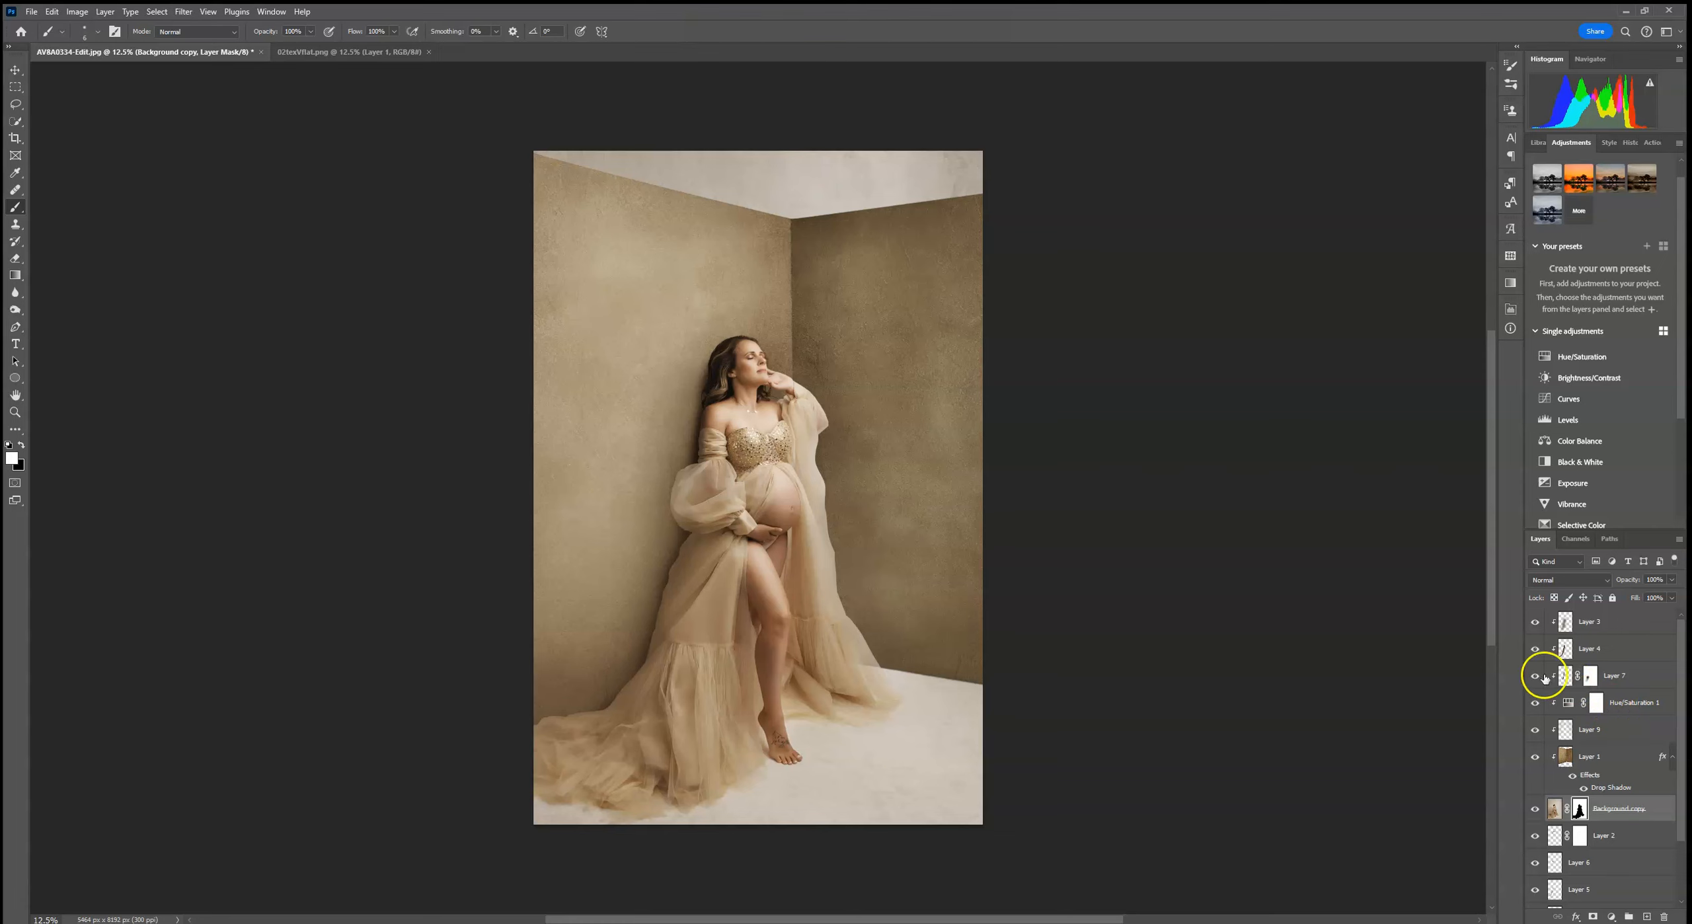
{"action": "left_click", "coordinate": [1538, 651]}
{"action": "left_click", "coordinate": [1537, 650]}
{"action": "left_click", "coordinate": [1566, 651]}
{"action": "left_click", "coordinate": [1594, 917]}
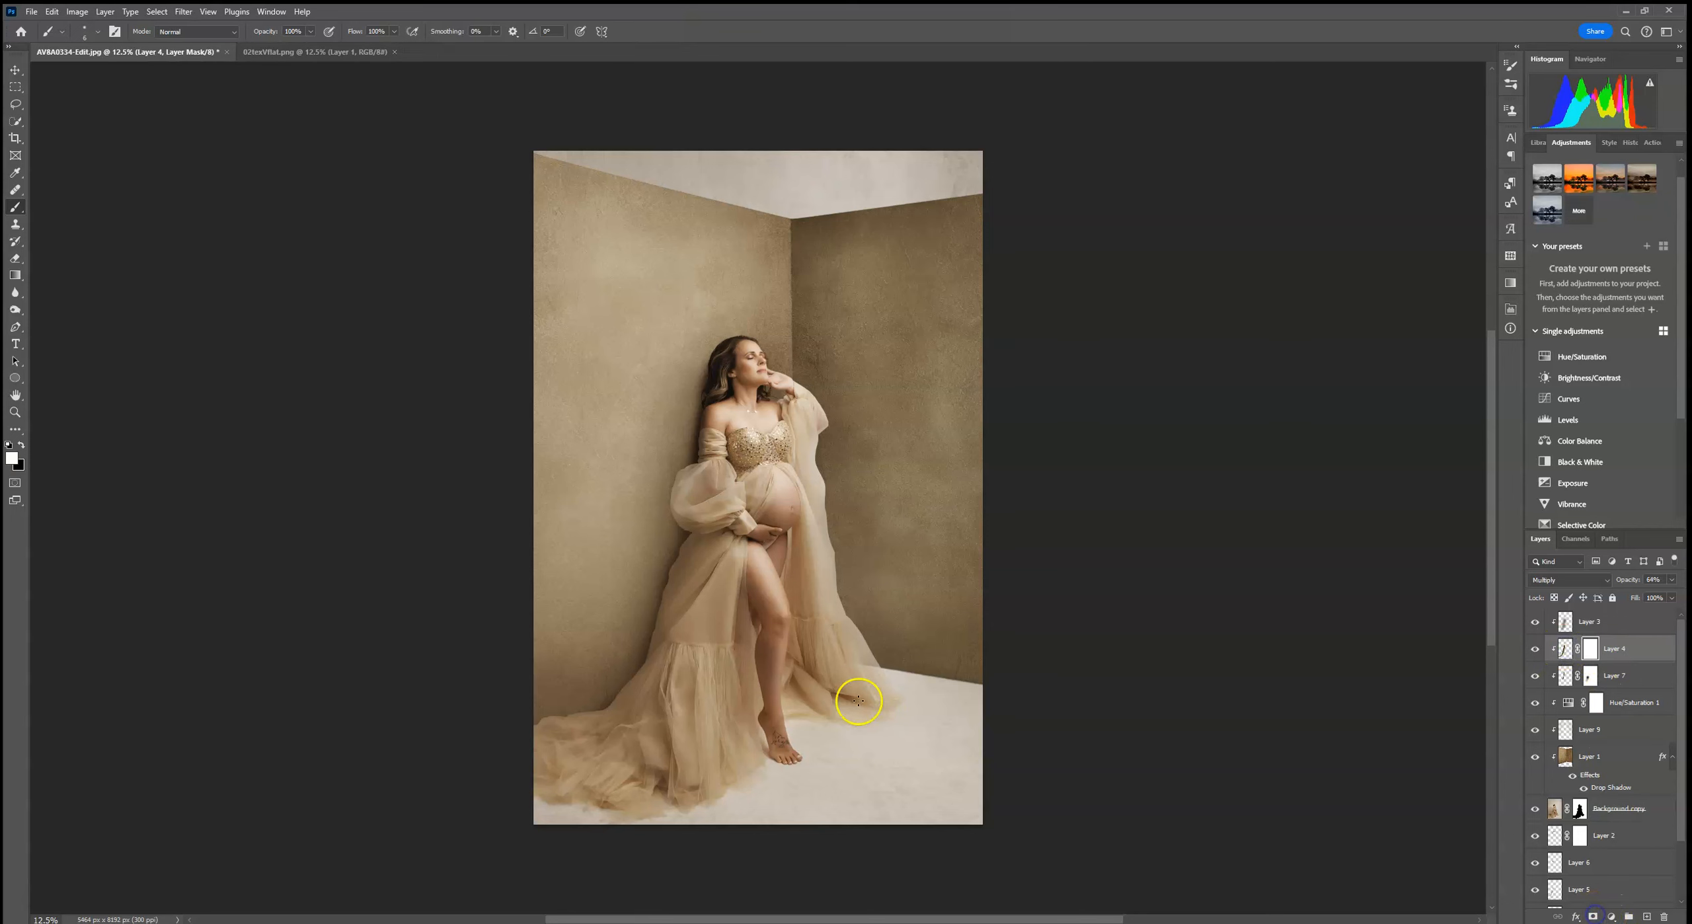
Paint black on the Layer 4 mask with a large, low-opacity soft brush to soften the wall shadow beside the skirt
{"action": "left_click", "coordinate": [97, 38]}
{"action": "left_click", "coordinate": [154, 71]}
{"action": "left_click", "coordinate": [160, 711]}
{"action": "left_click", "coordinate": [271, 30]}
{"action": "left_click_drag", "start_coordinate": [664, 578], "coordinate": [643, 691]}
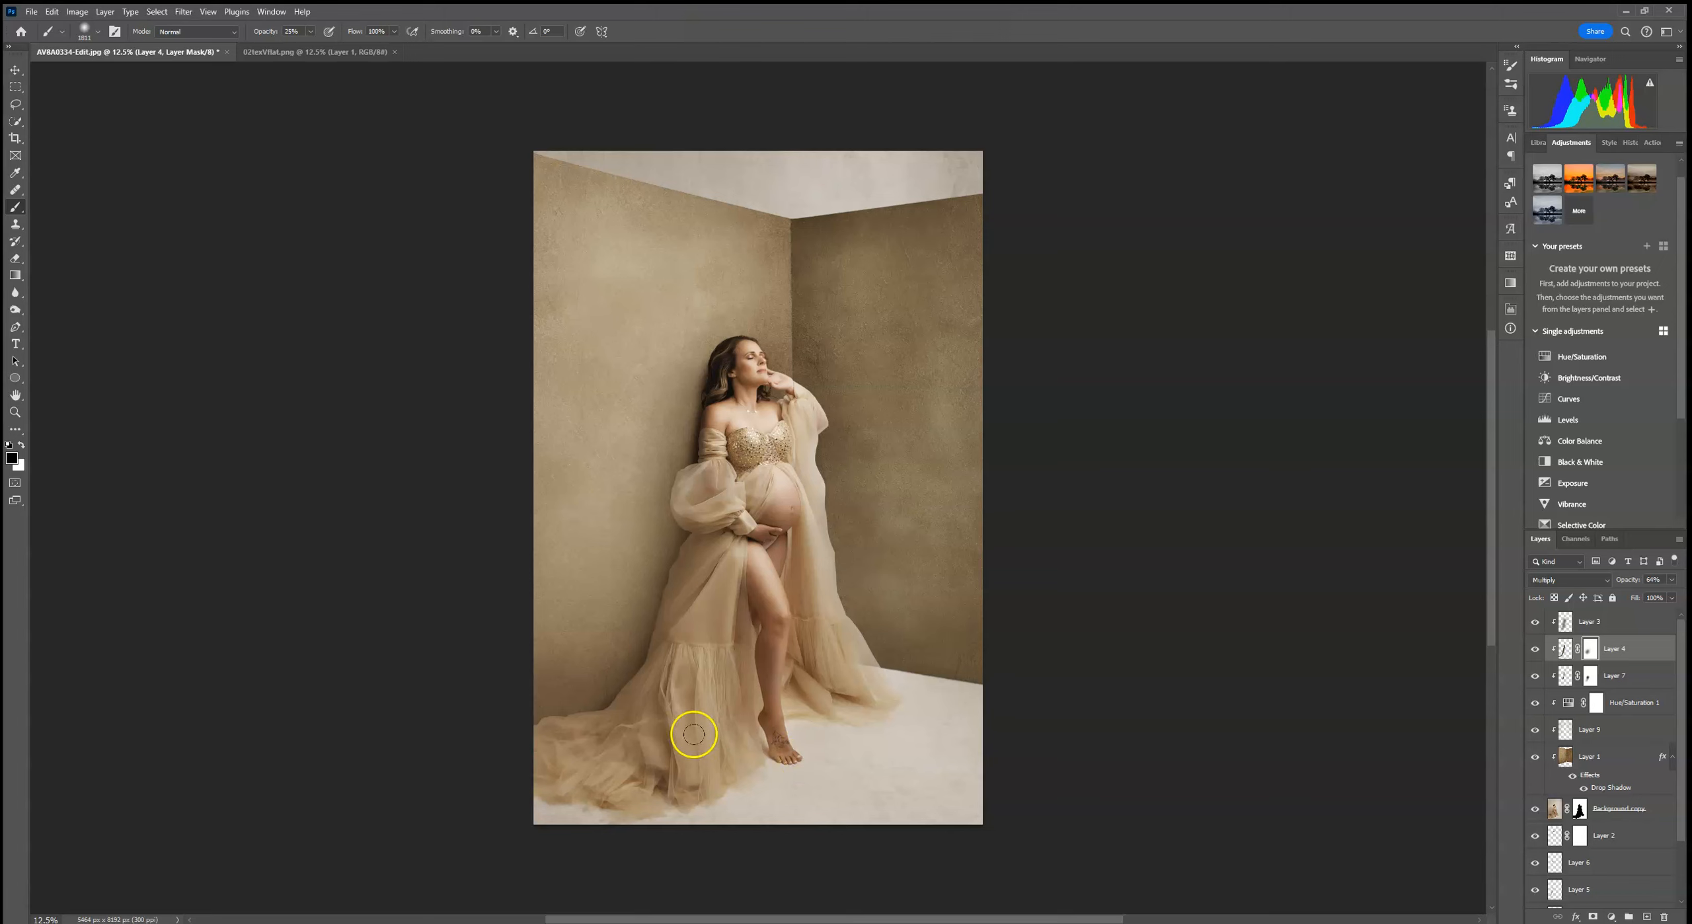
{"action": "left_click_drag", "start_coordinate": [637, 588], "coordinate": [653, 610]}
Add a Multiply layer above Layer 4 and paint brown along the dress edge below the puffed sleeve with a smaller soft brush
{"action": "left_click", "coordinate": [1649, 912]}
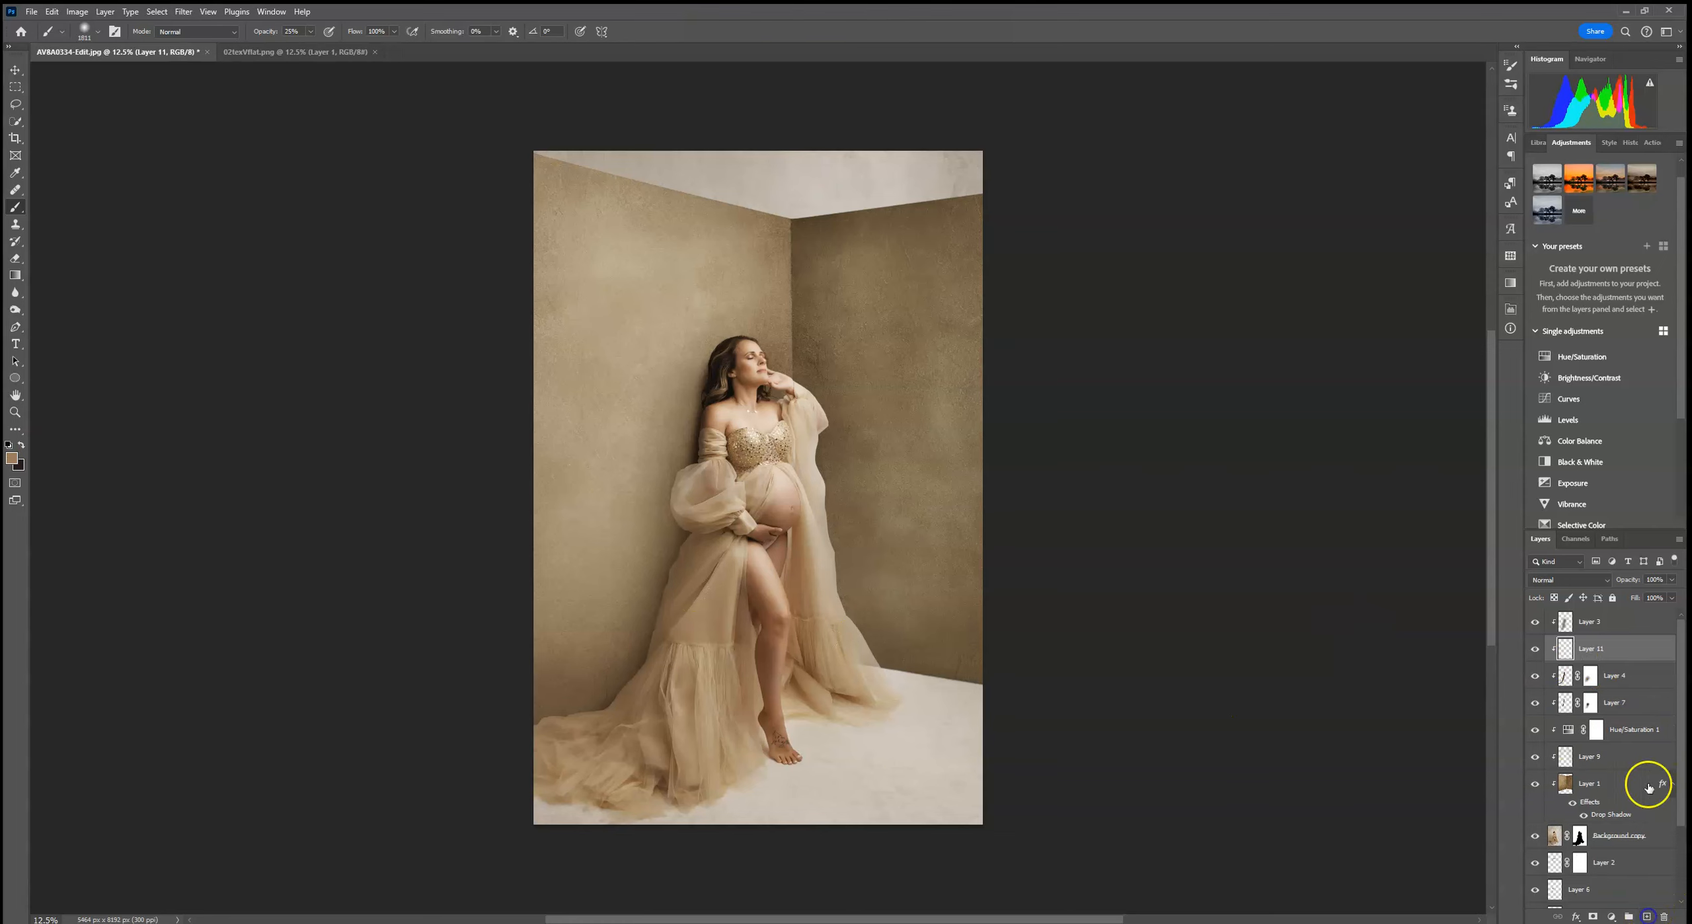
{"action": "left_click", "coordinate": [1550, 580]}
{"action": "left_click", "coordinate": [1558, 607]}
{"action": "left_click", "coordinate": [97, 32]}
{"action": "left_click_drag", "start_coordinate": [147, 70], "coordinate": [131, 74]}
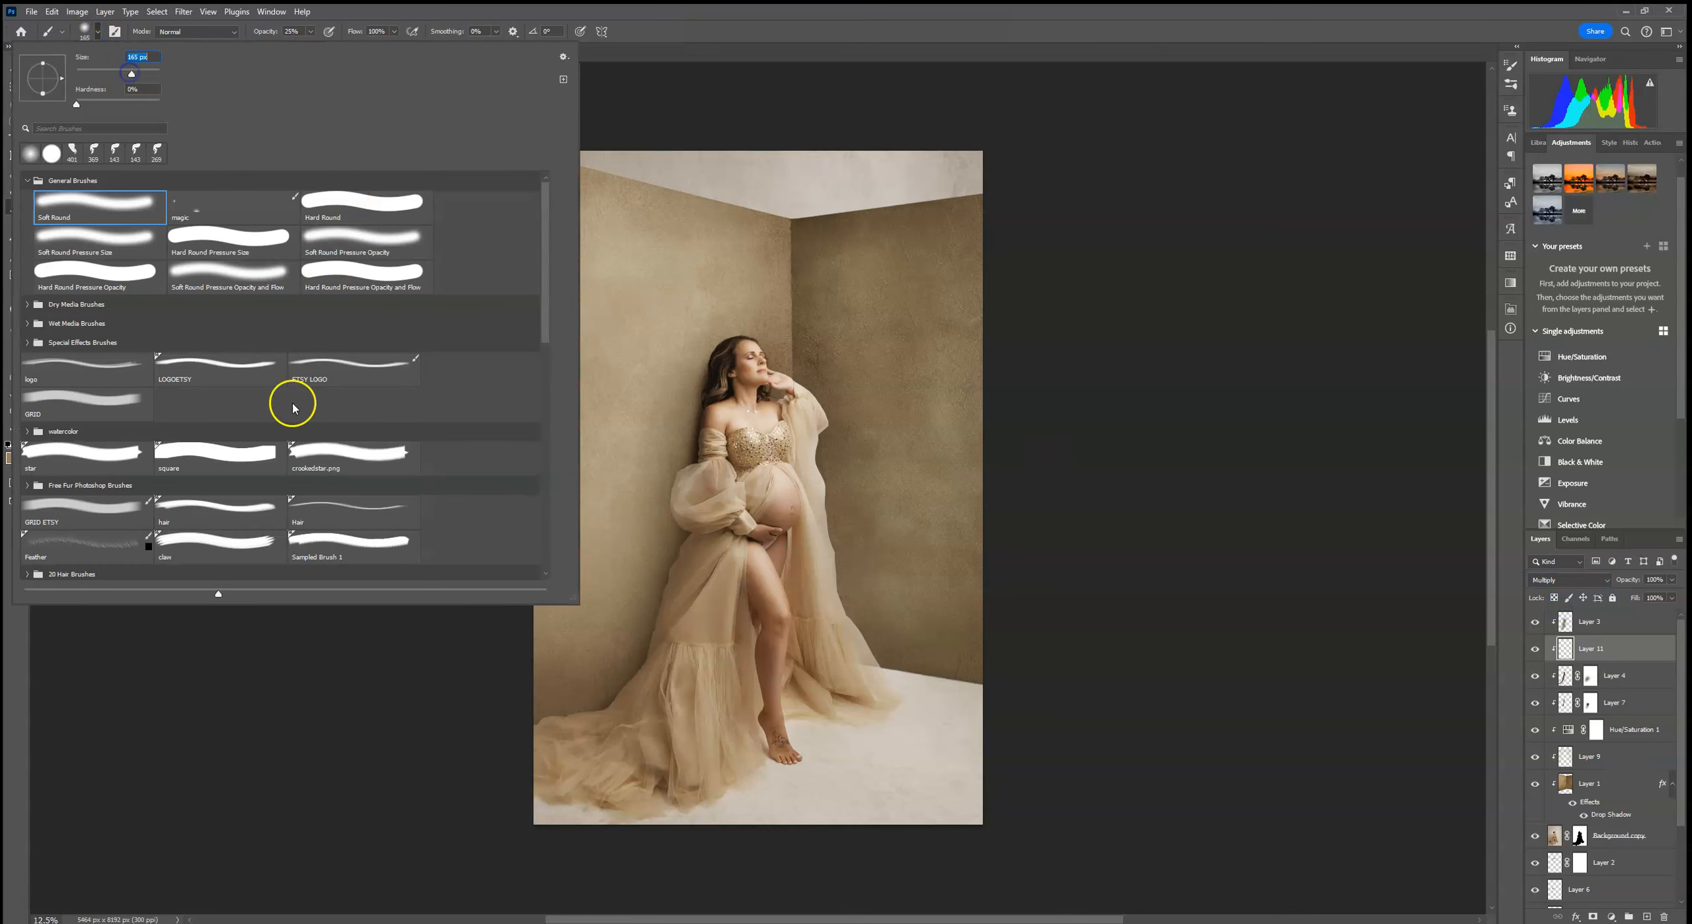
{"action": "left_click", "coordinate": [366, 757]}
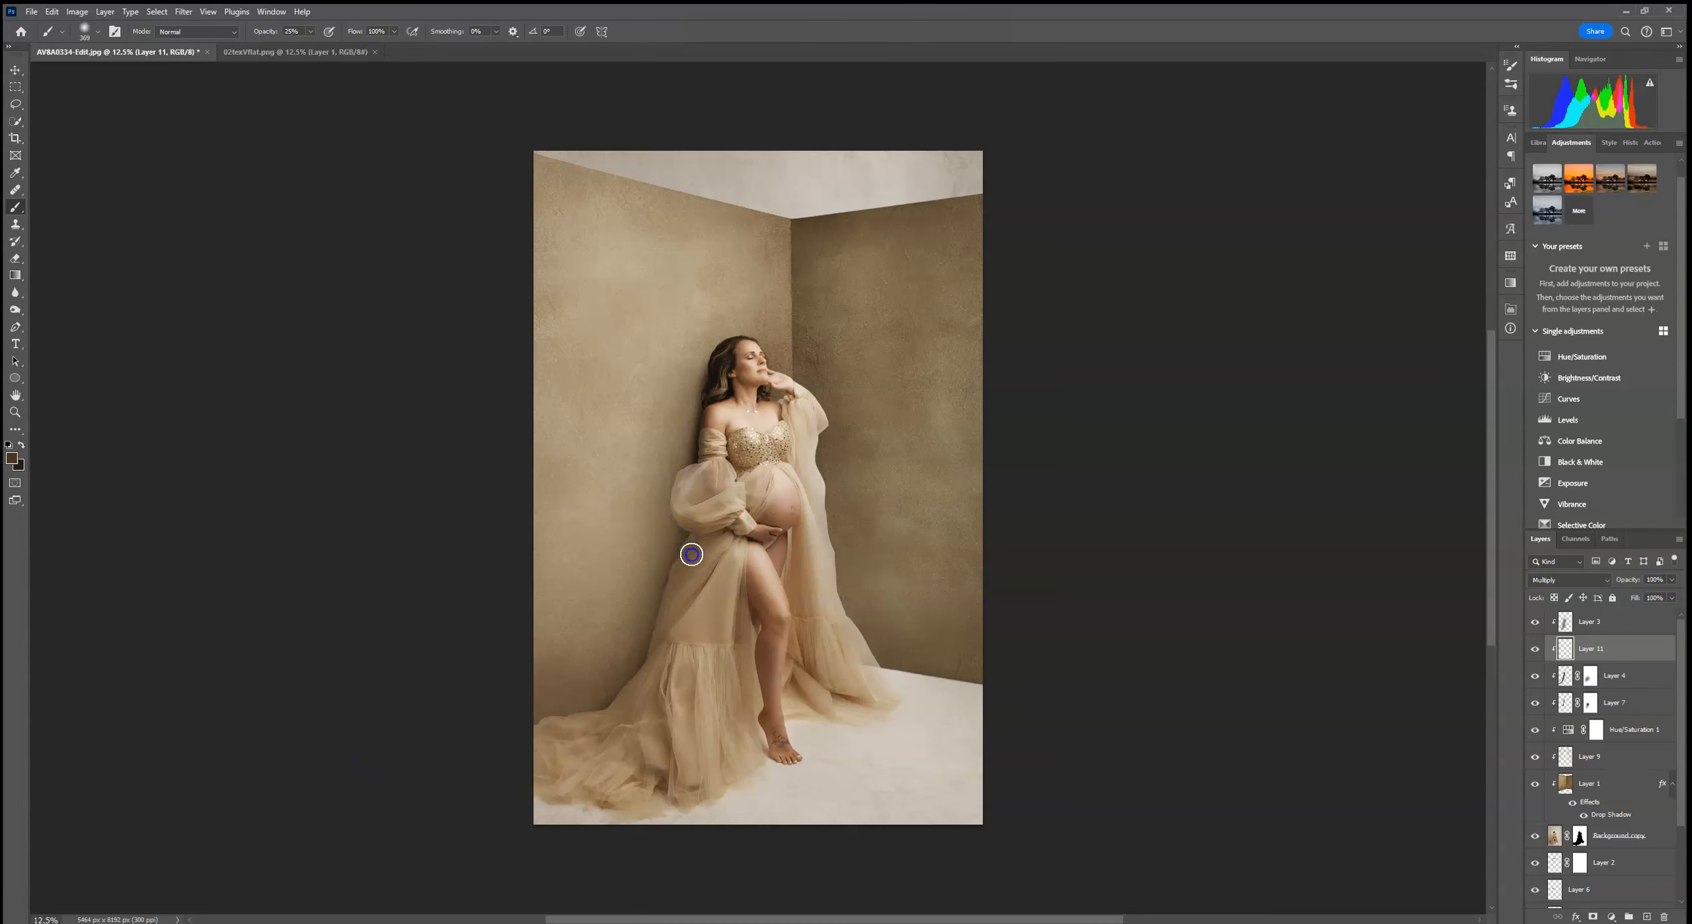
{"action": "mouse_move", "coordinate": [695, 550]}
{"action": "left_mouse_down"}
{"action": "mouse_move", "coordinate": [674, 593]}
{"action": "mouse_move", "coordinate": [663, 650]}
{"action": "mouse_move", "coordinate": [677, 597]}
{"action": "mouse_move", "coordinate": [805, 514]}
{"action": "mouse_move", "coordinate": [640, 584]}
{"action": "mouse_move", "coordinate": [699, 542]}
{"action": "left_mouse_up"}
{"action": "left_click", "coordinate": [1609, 788]}
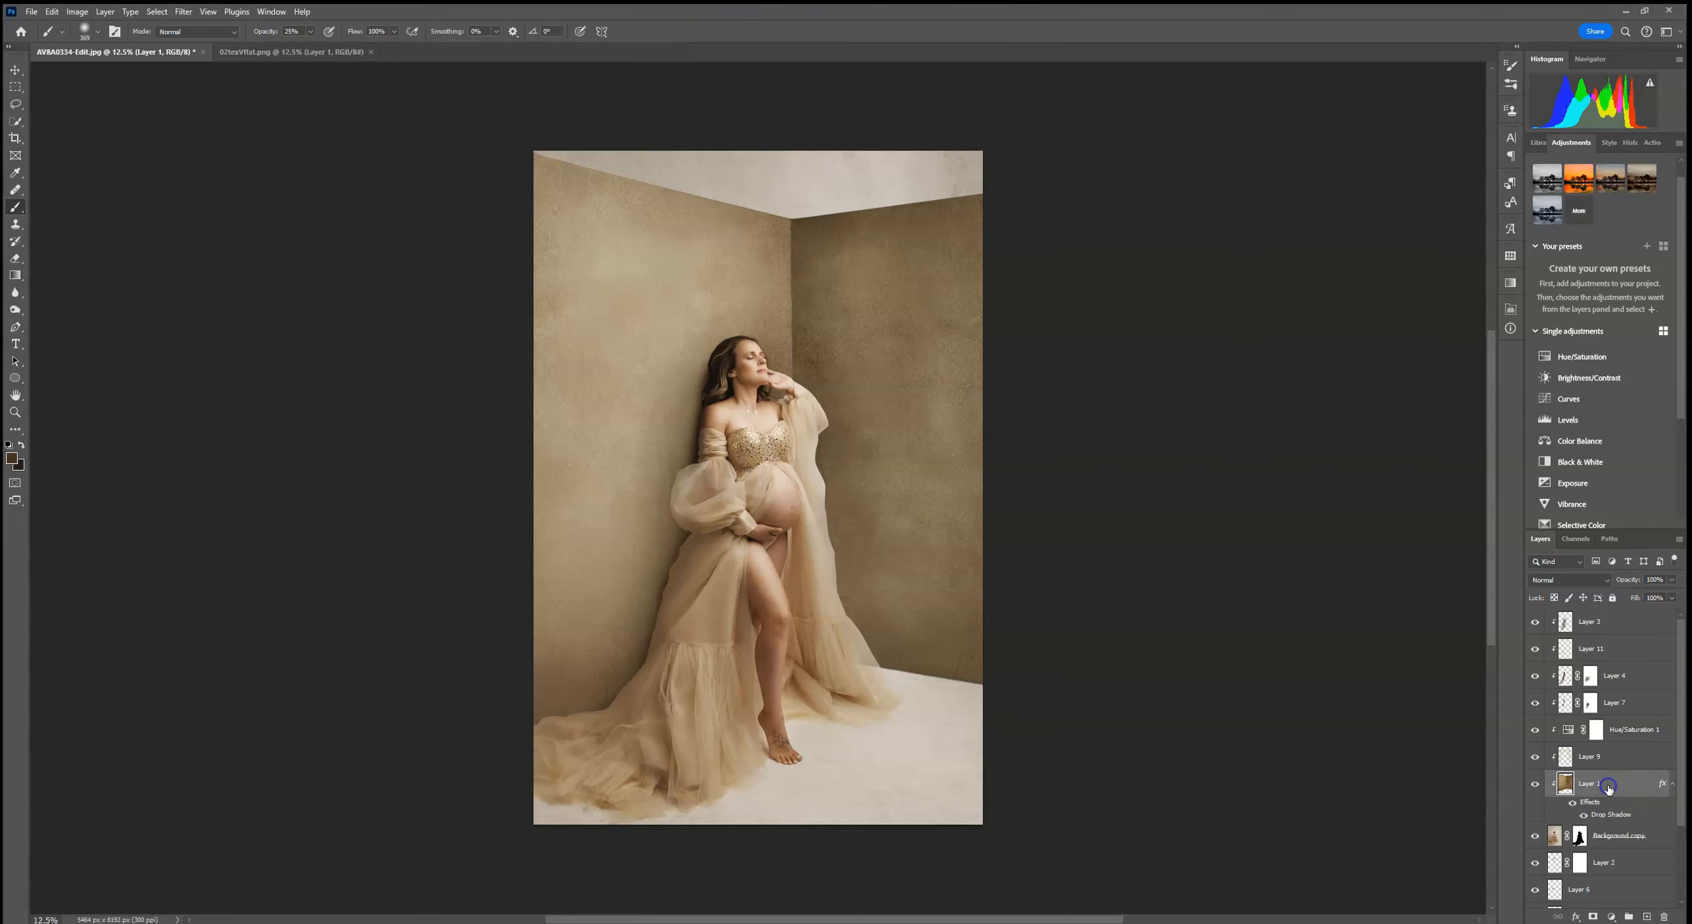
{"action": "left_click", "coordinate": [1621, 755], "text": "shift"}
{"action": "left_click", "coordinate": [1620, 729], "text": "shift"}
{"action": "left_click", "coordinate": [1618, 703], "text": "shift"}
{"action": "left_click", "coordinate": [1617, 676], "text": "shift"}
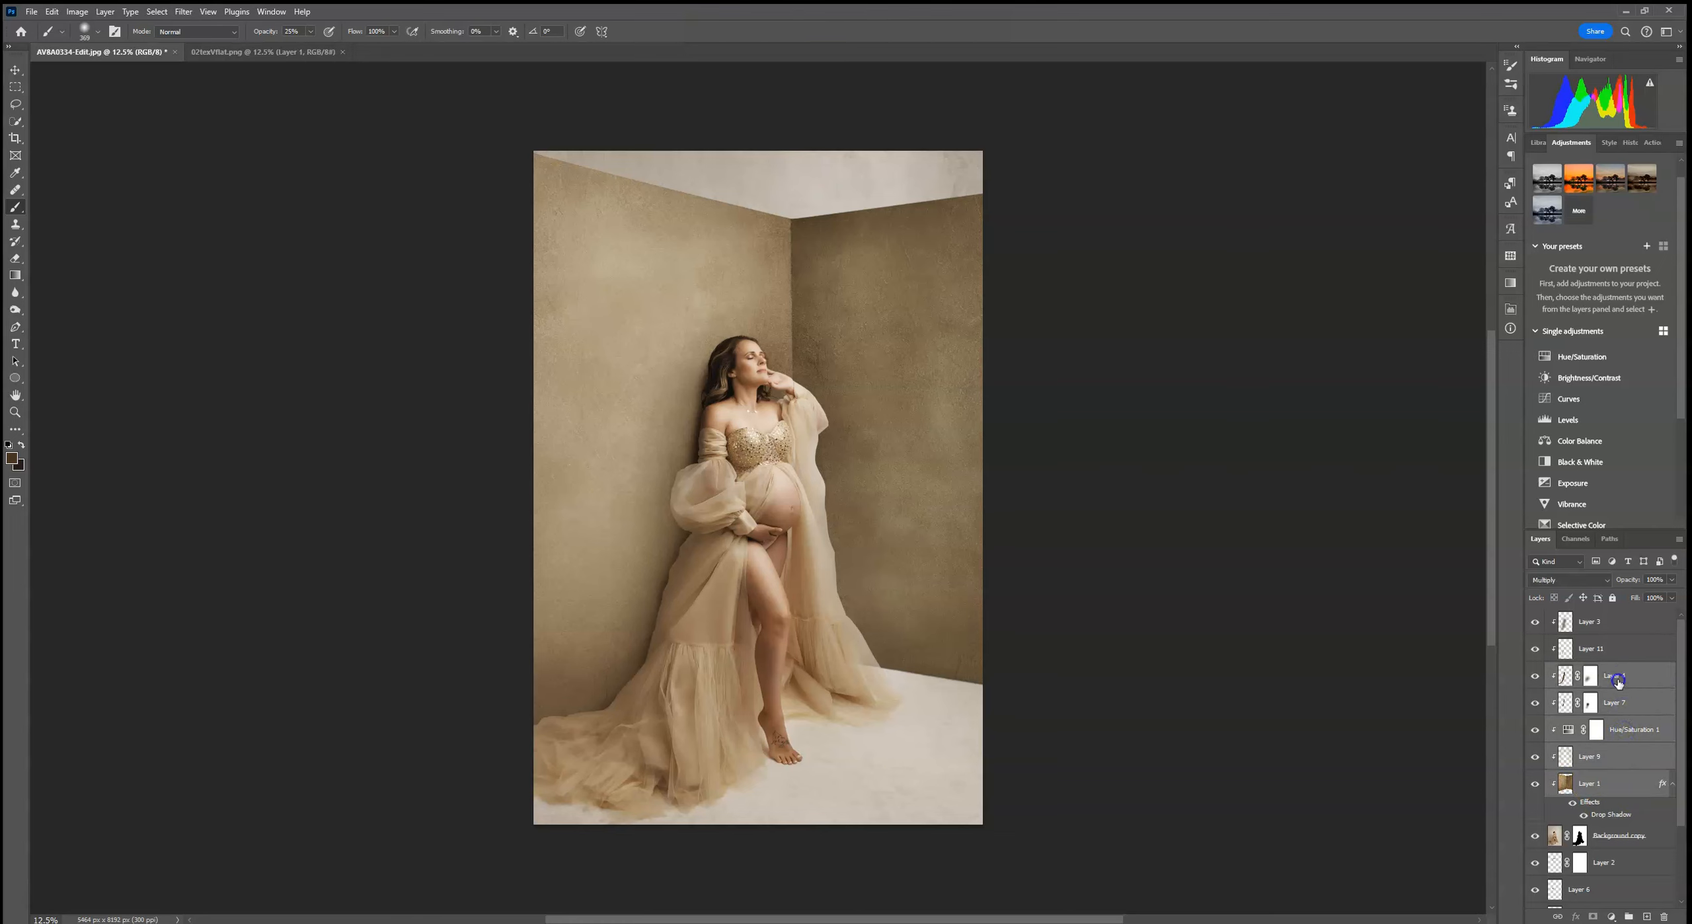
{"action": "left_click", "coordinate": [1616, 653], "text": "shift"}
{"action": "left_click", "coordinate": [1616, 631], "text": "shift"}
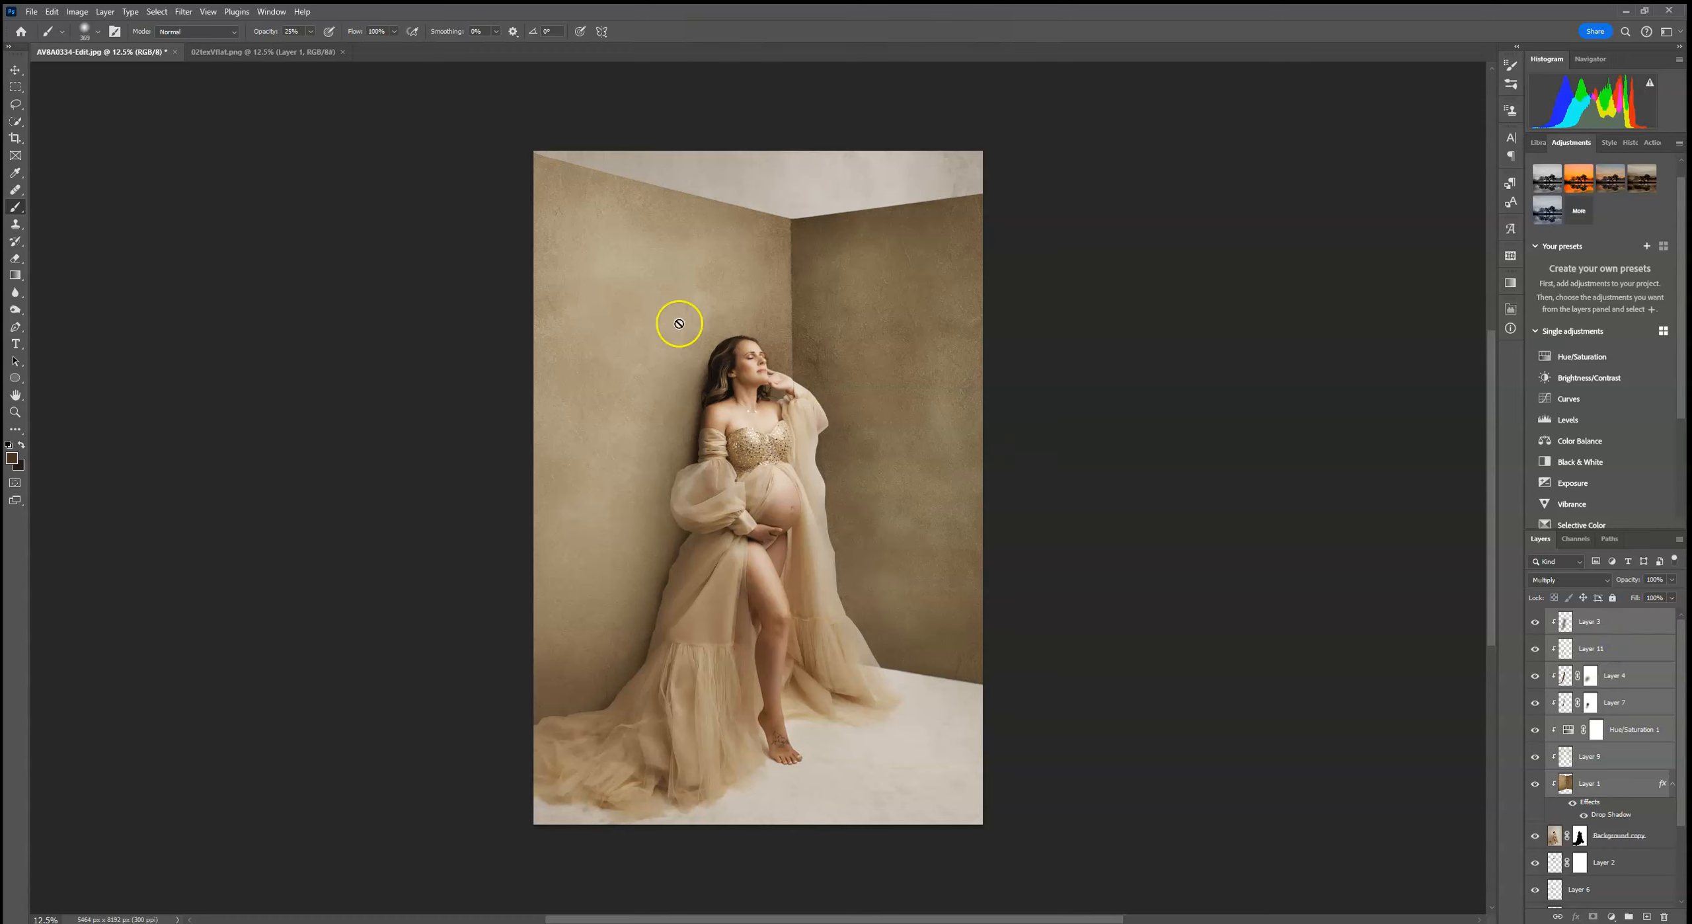
{"action": "left_click", "coordinate": [20, 71]}
{"action": "left_click_drag", "start_coordinate": [814, 151], "coordinate": [868, 115]}
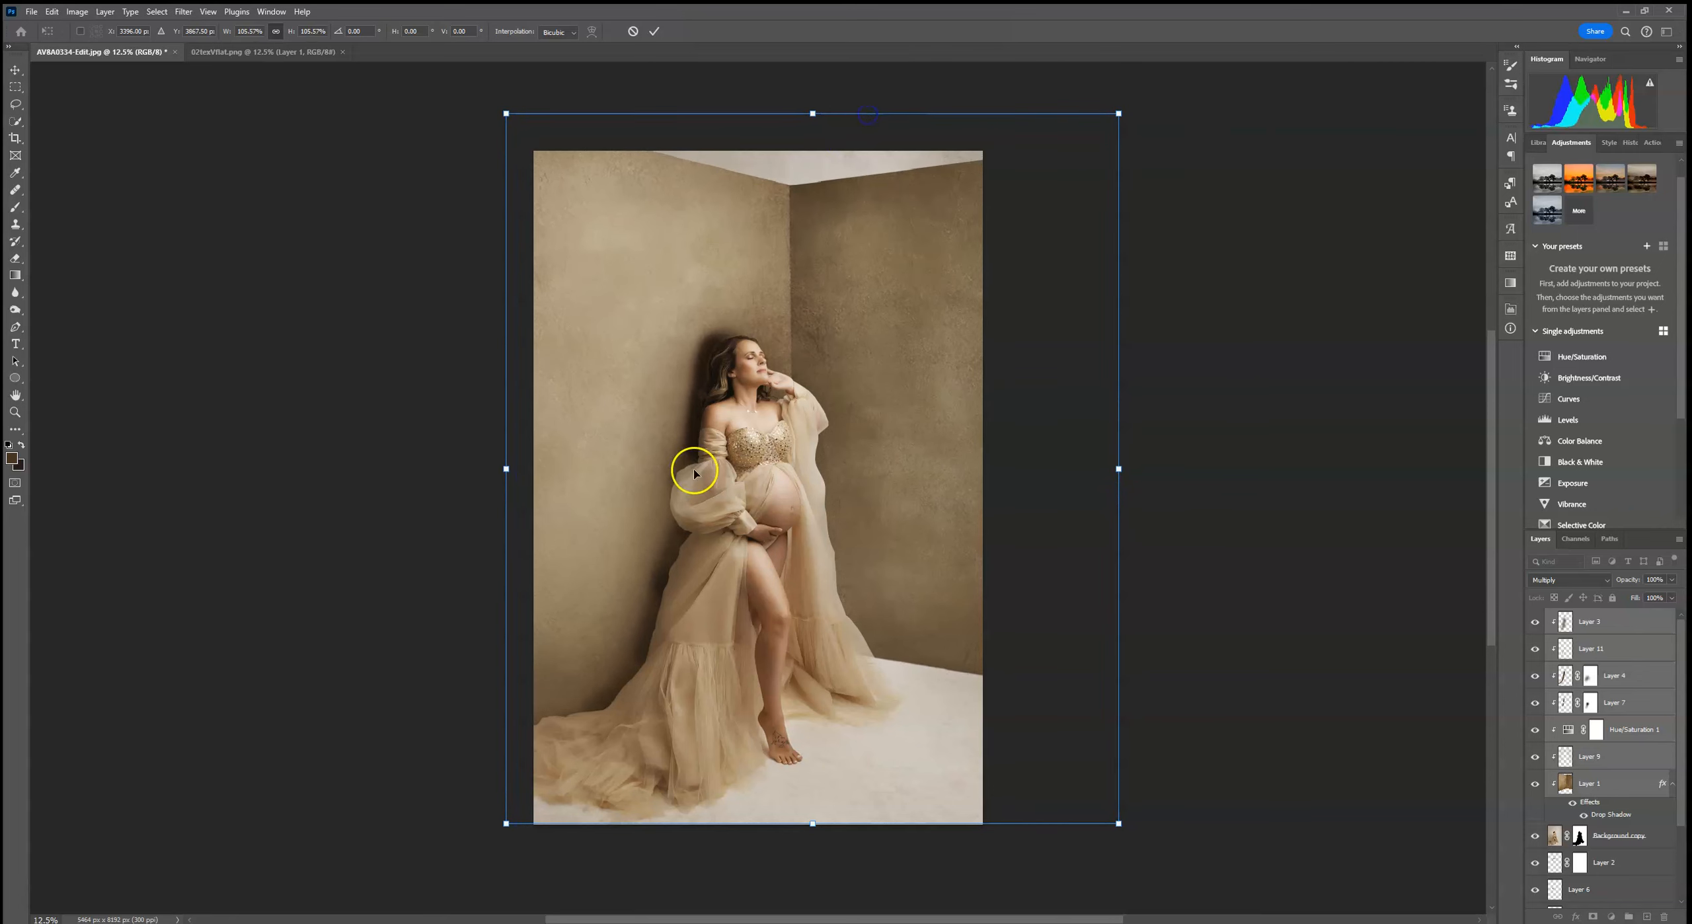
{"action": "left_click", "coordinate": [632, 32]}
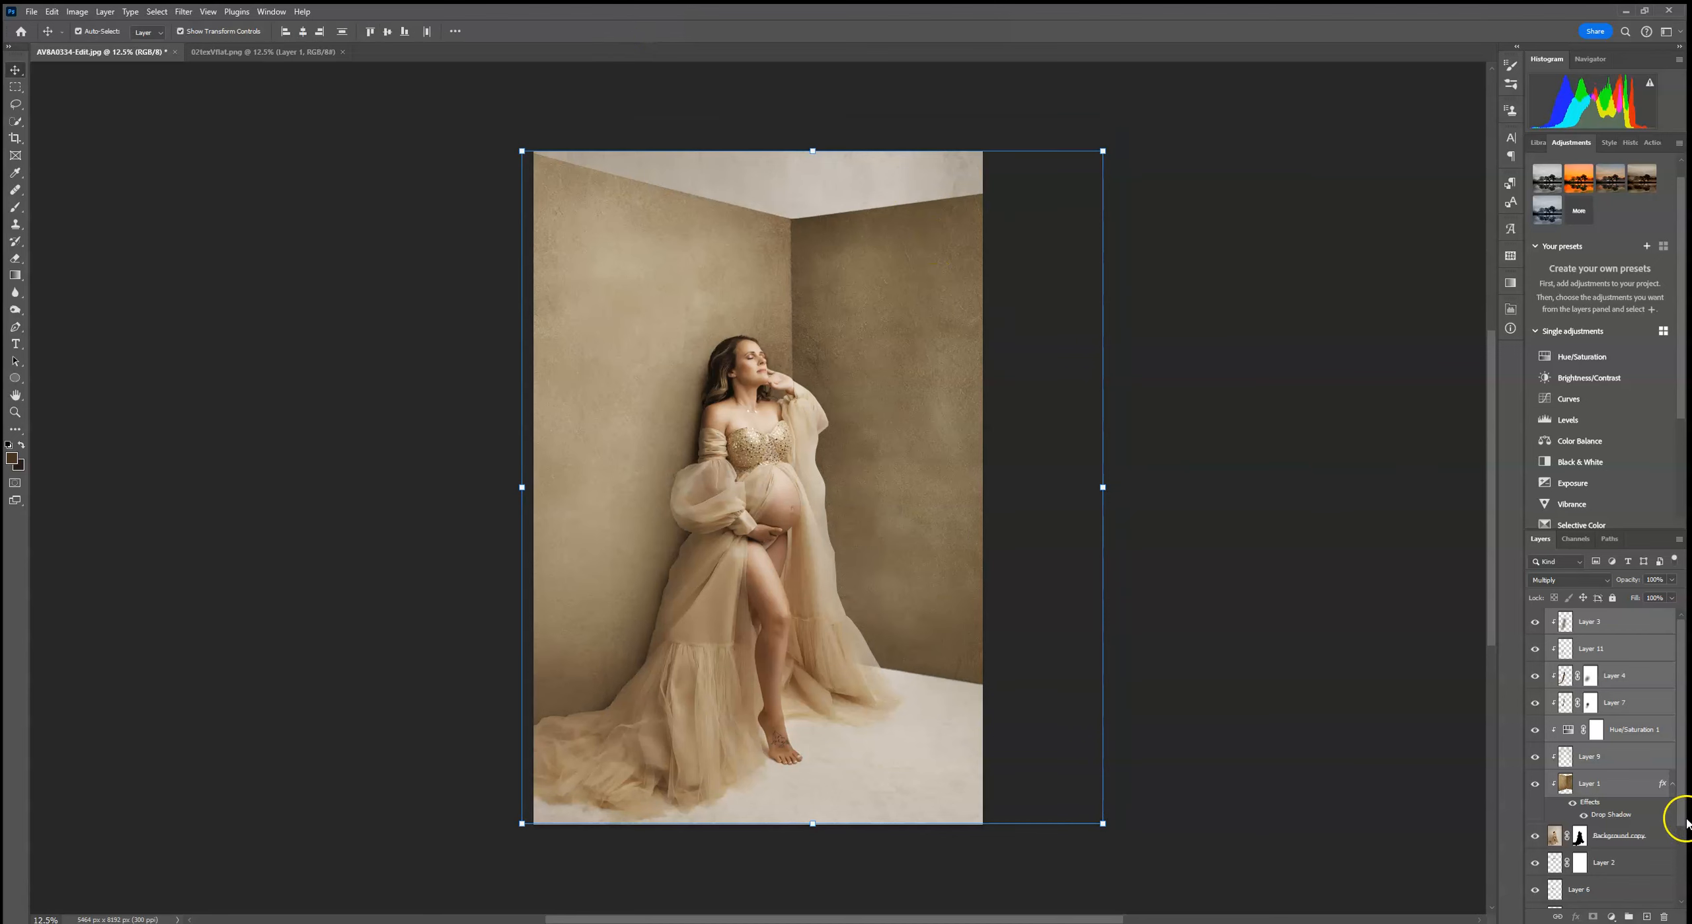
Scale the Layer 1 wall backdrop up to about 116% so the walls fill the upper part of the portrait
{"action": "left_click", "coordinate": [1623, 784]}
{"action": "left_click", "coordinate": [1102, 450]}
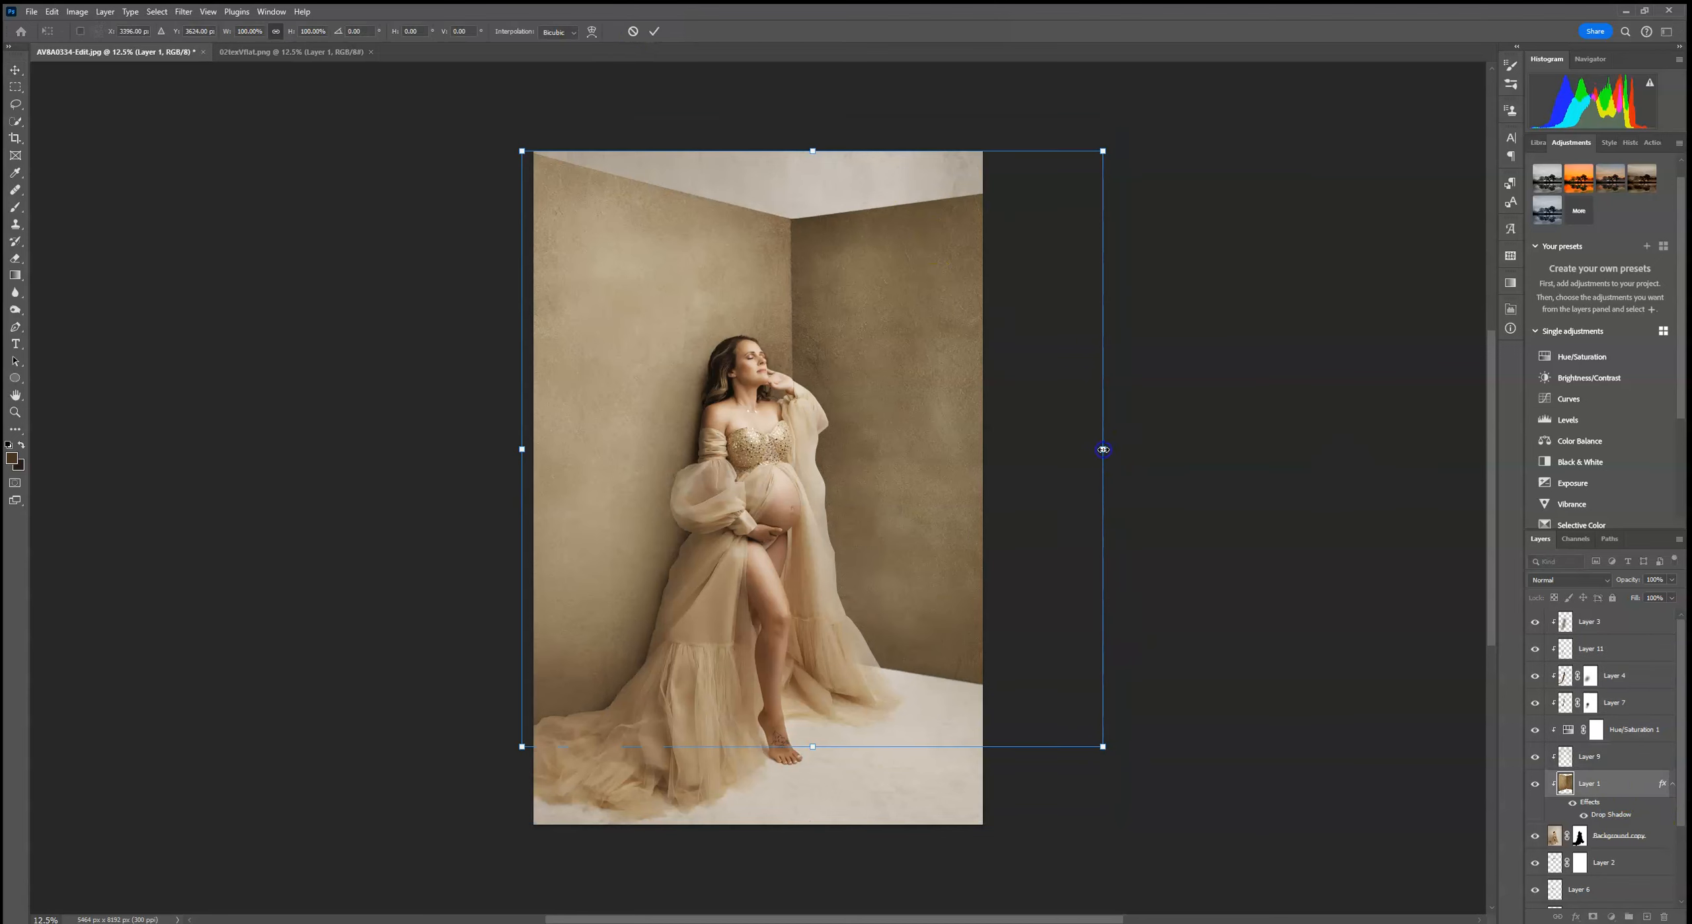
{"action": "left_click_drag", "start_coordinate": [814, 148], "coordinate": [824, 59]}
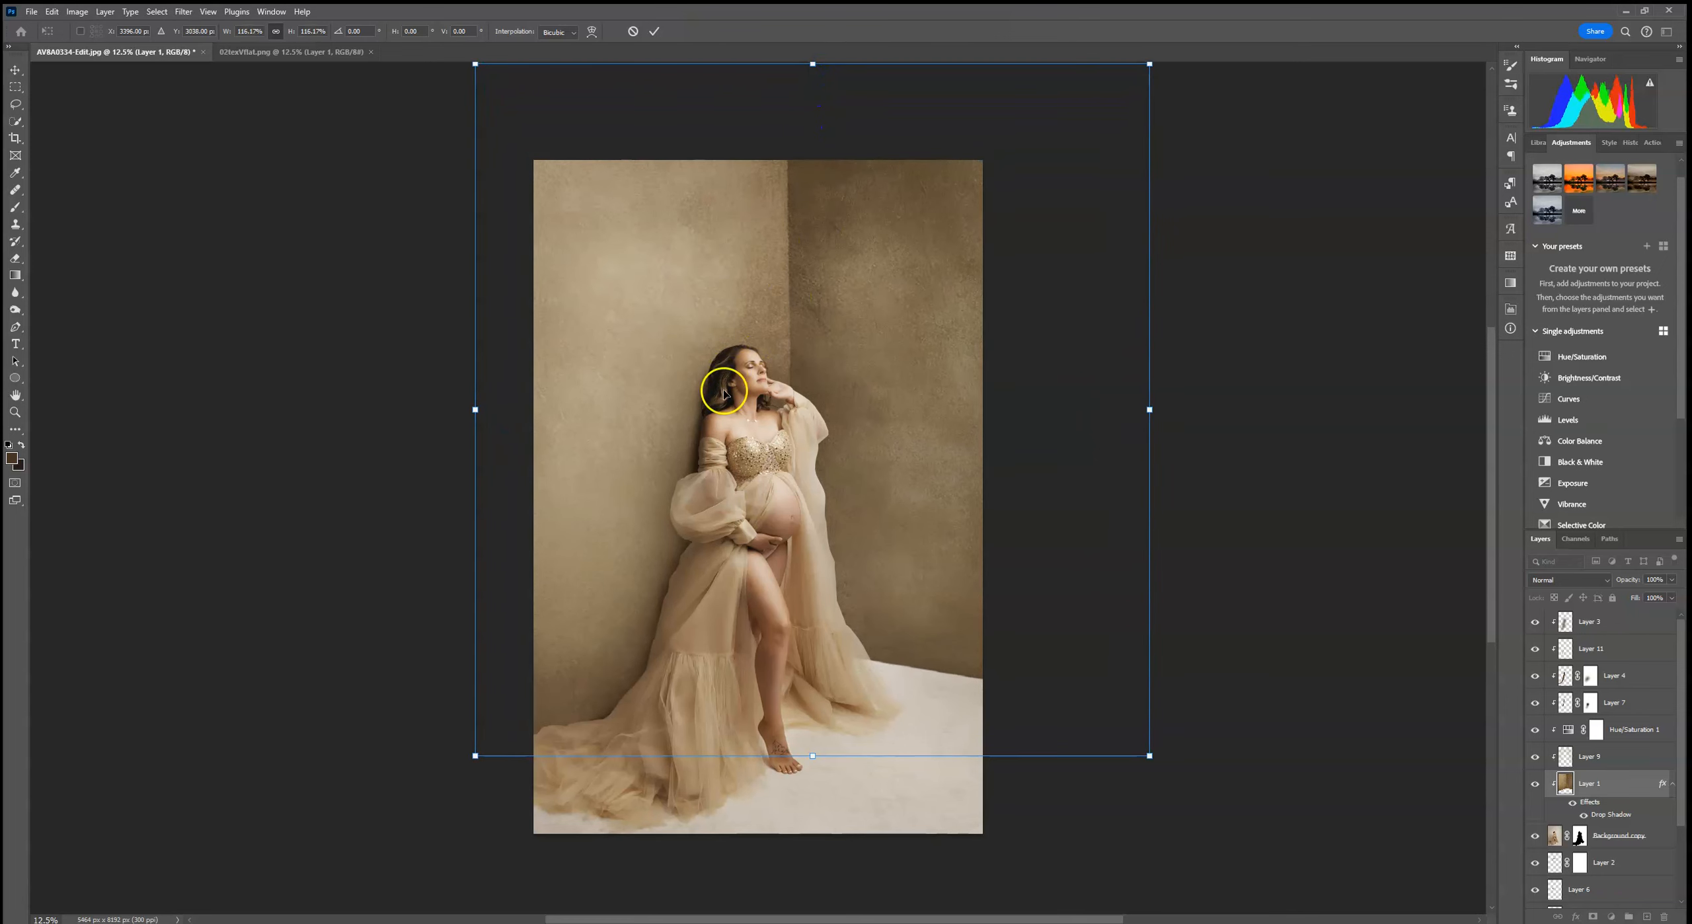
{"action": "left_click_drag", "start_coordinate": [1151, 411], "coordinate": [1151, 413]}
{"action": "left_click", "coordinate": [655, 32]}
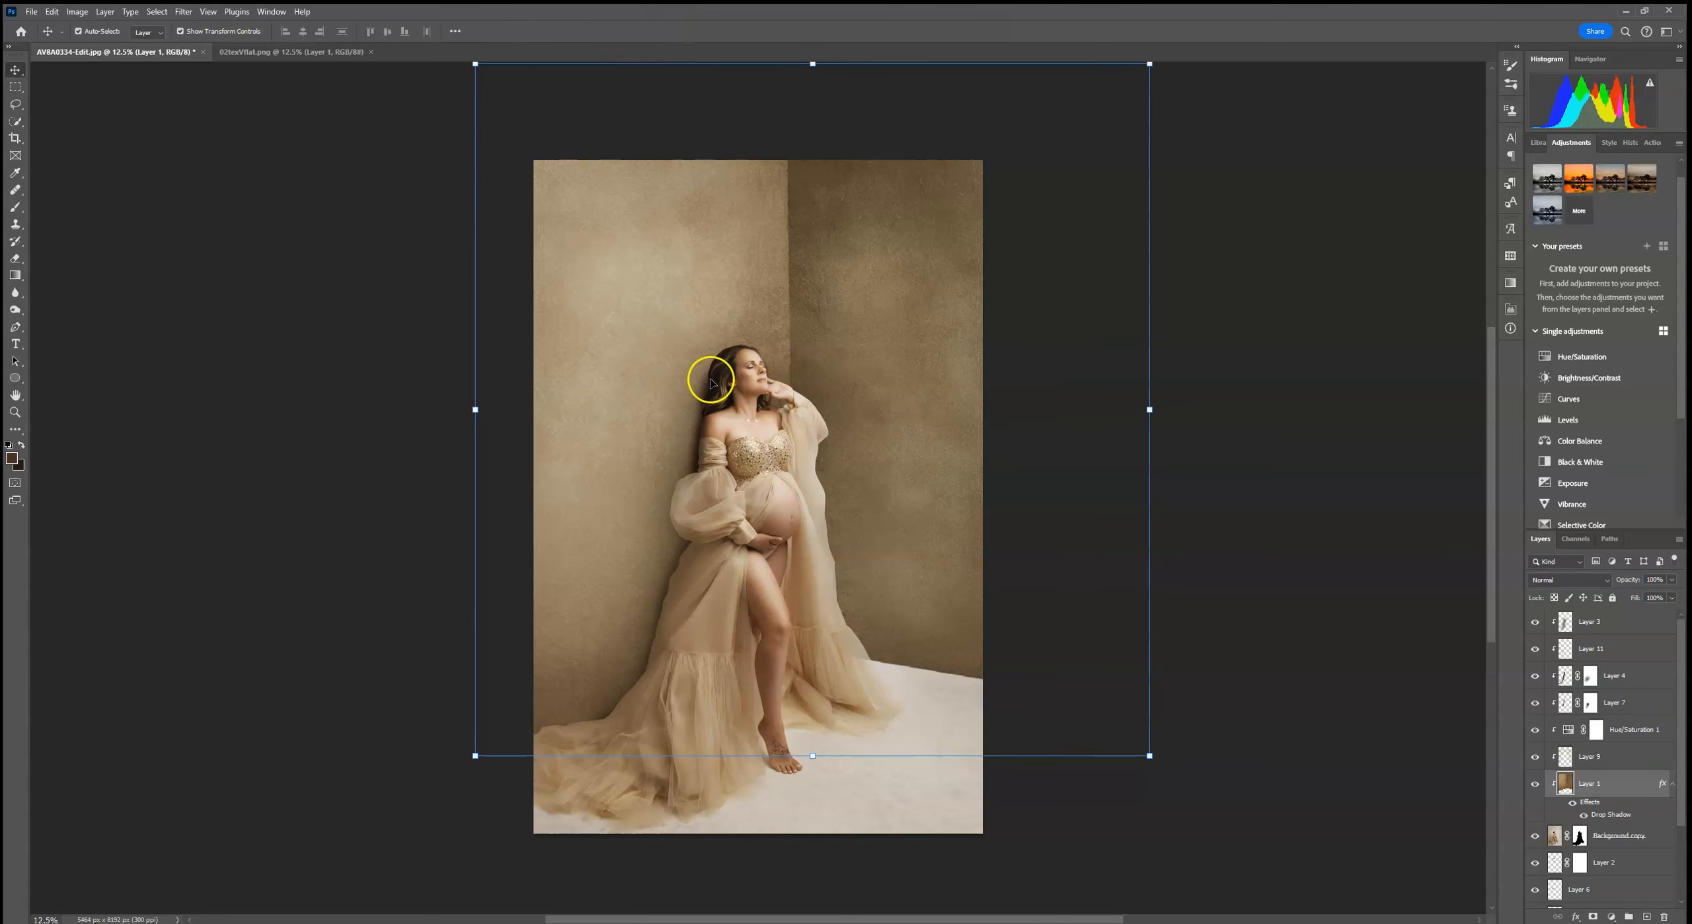
{"action": "left_click_drag", "start_coordinate": [475, 410], "coordinate": [995, 634]}
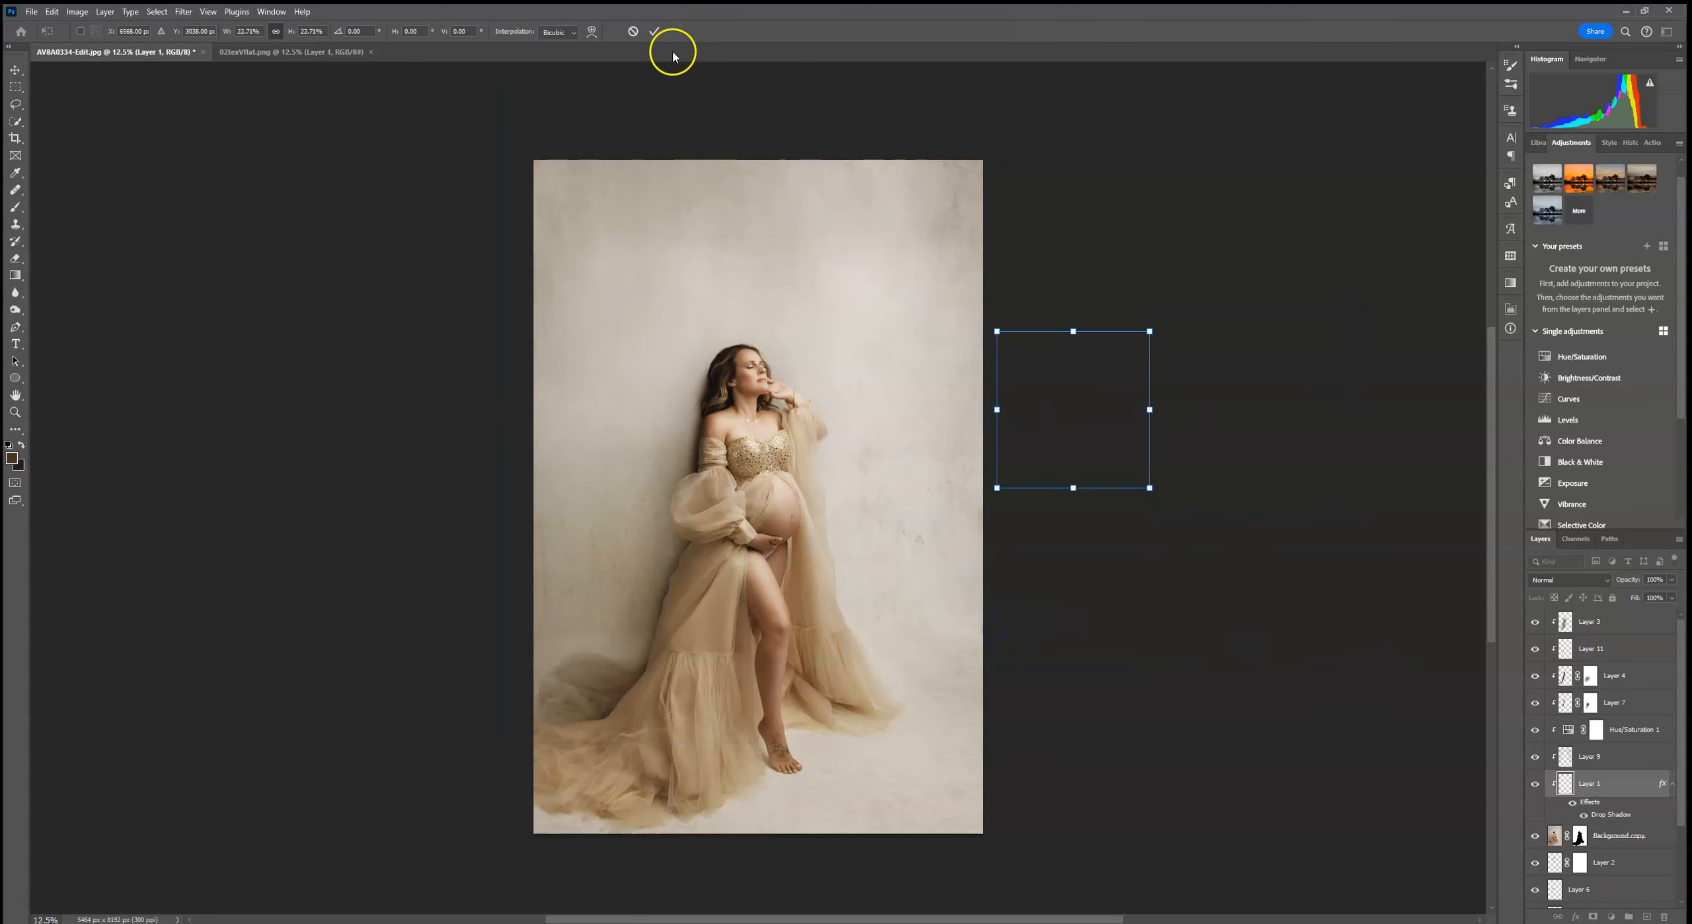
{"action": "left_click", "coordinate": [633, 31]}
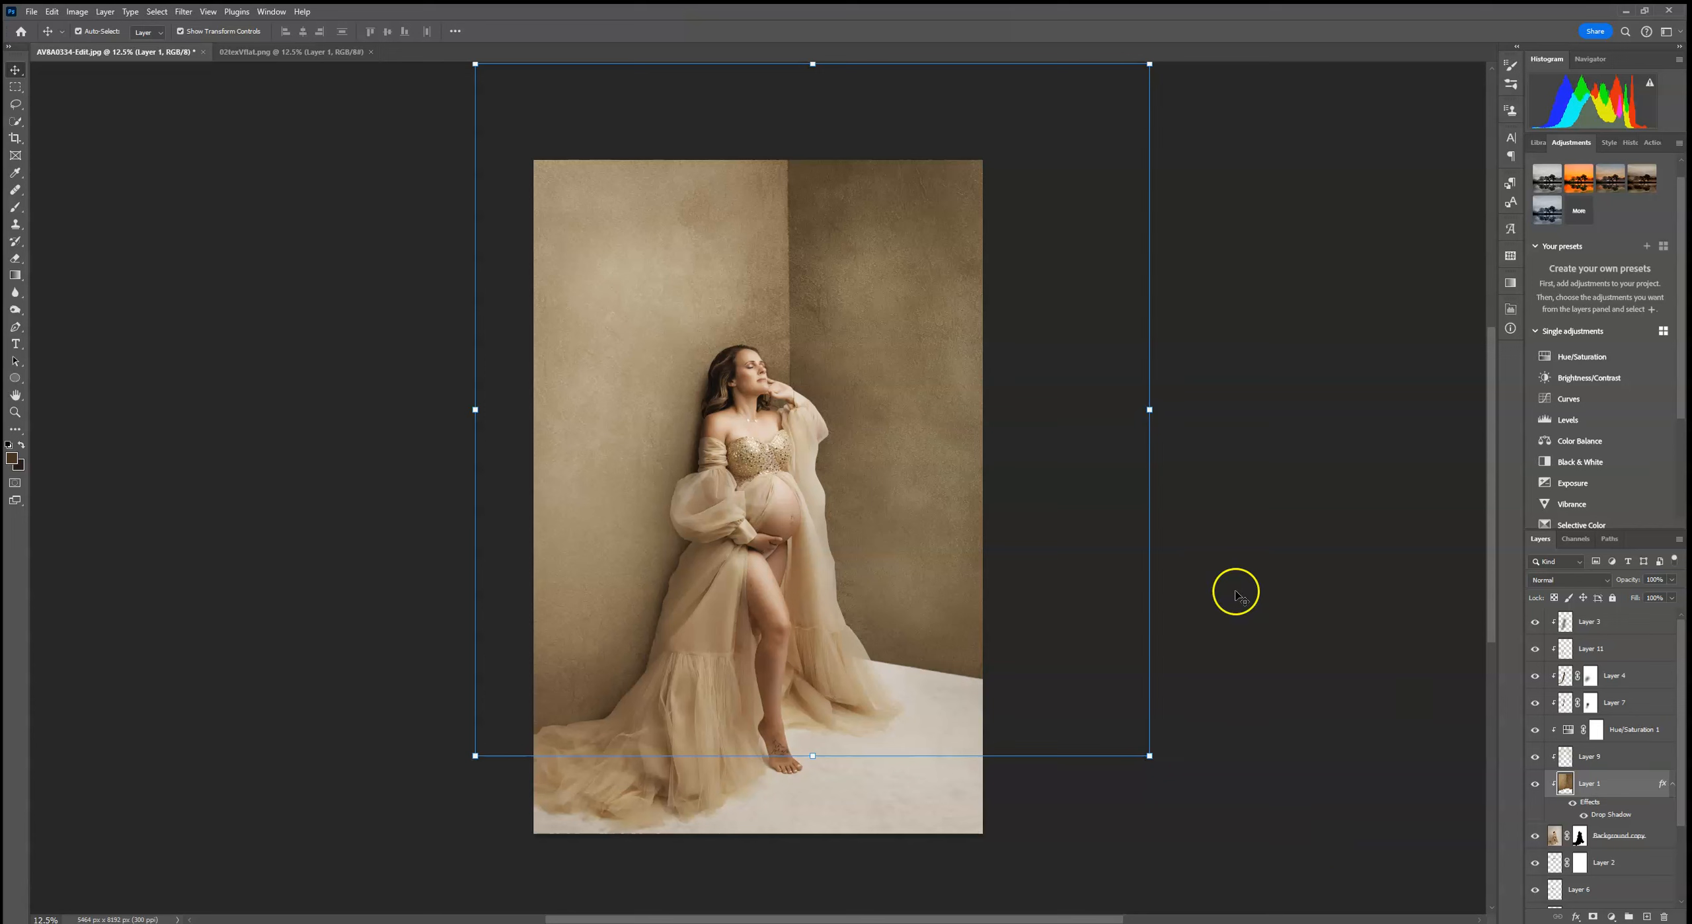
Move the enlarged wall backdrop slightly downward behind the woman
{"action": "left_click_drag", "start_coordinate": [1100, 415], "coordinate": [1103, 436]}
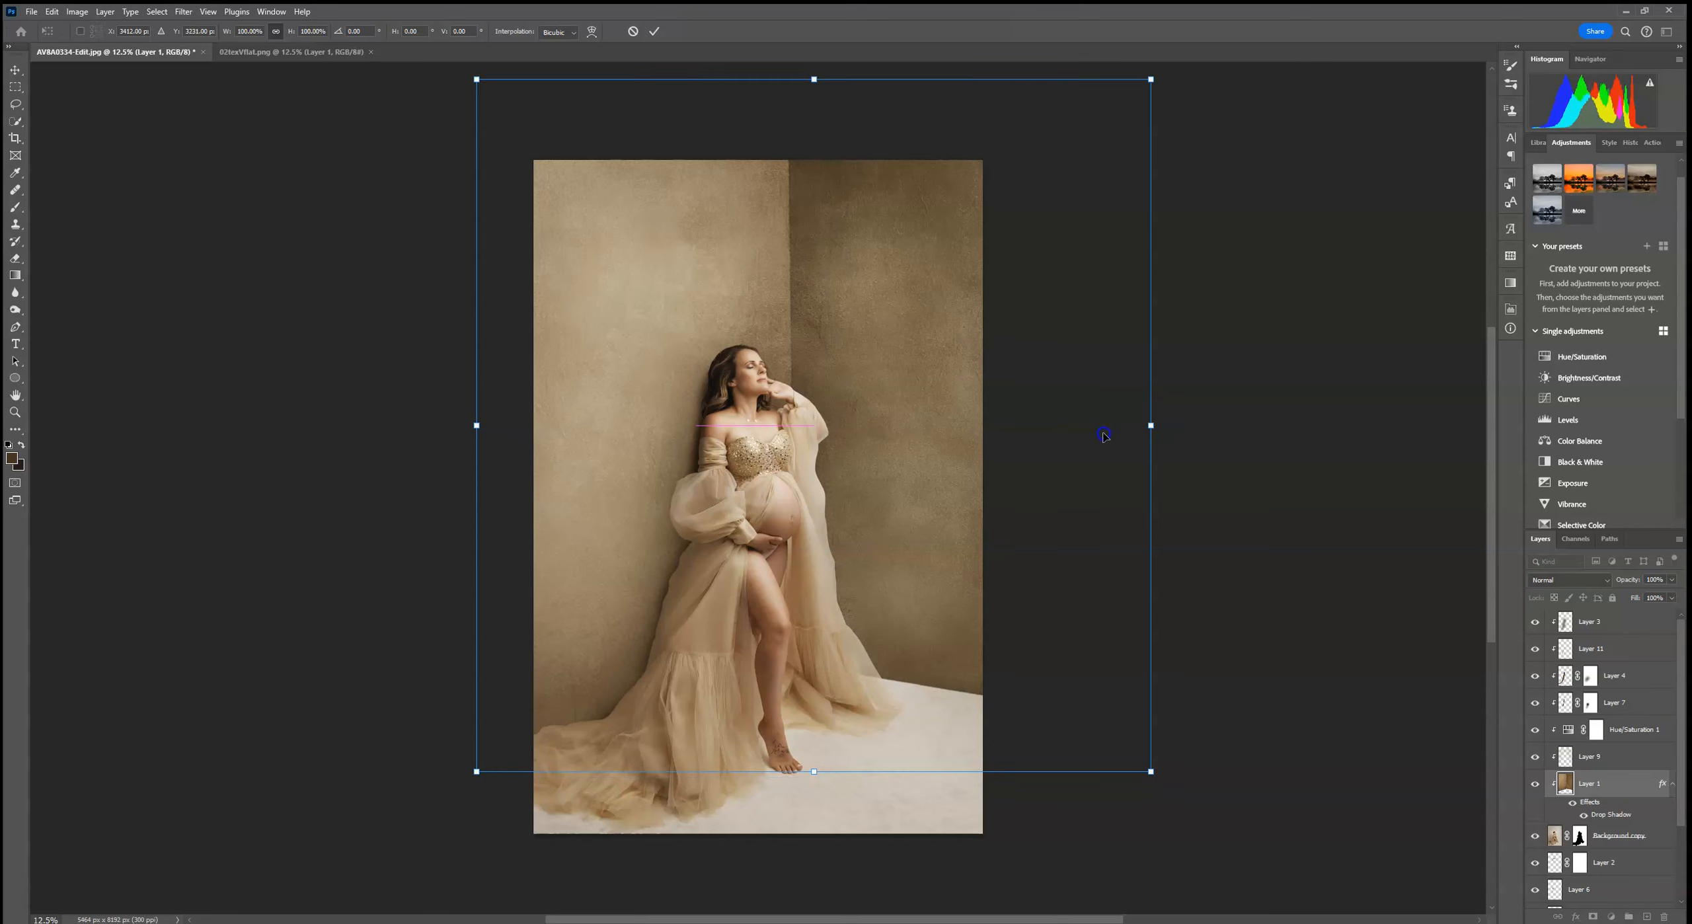
{"action": "key", "text": "ctrl+z"}
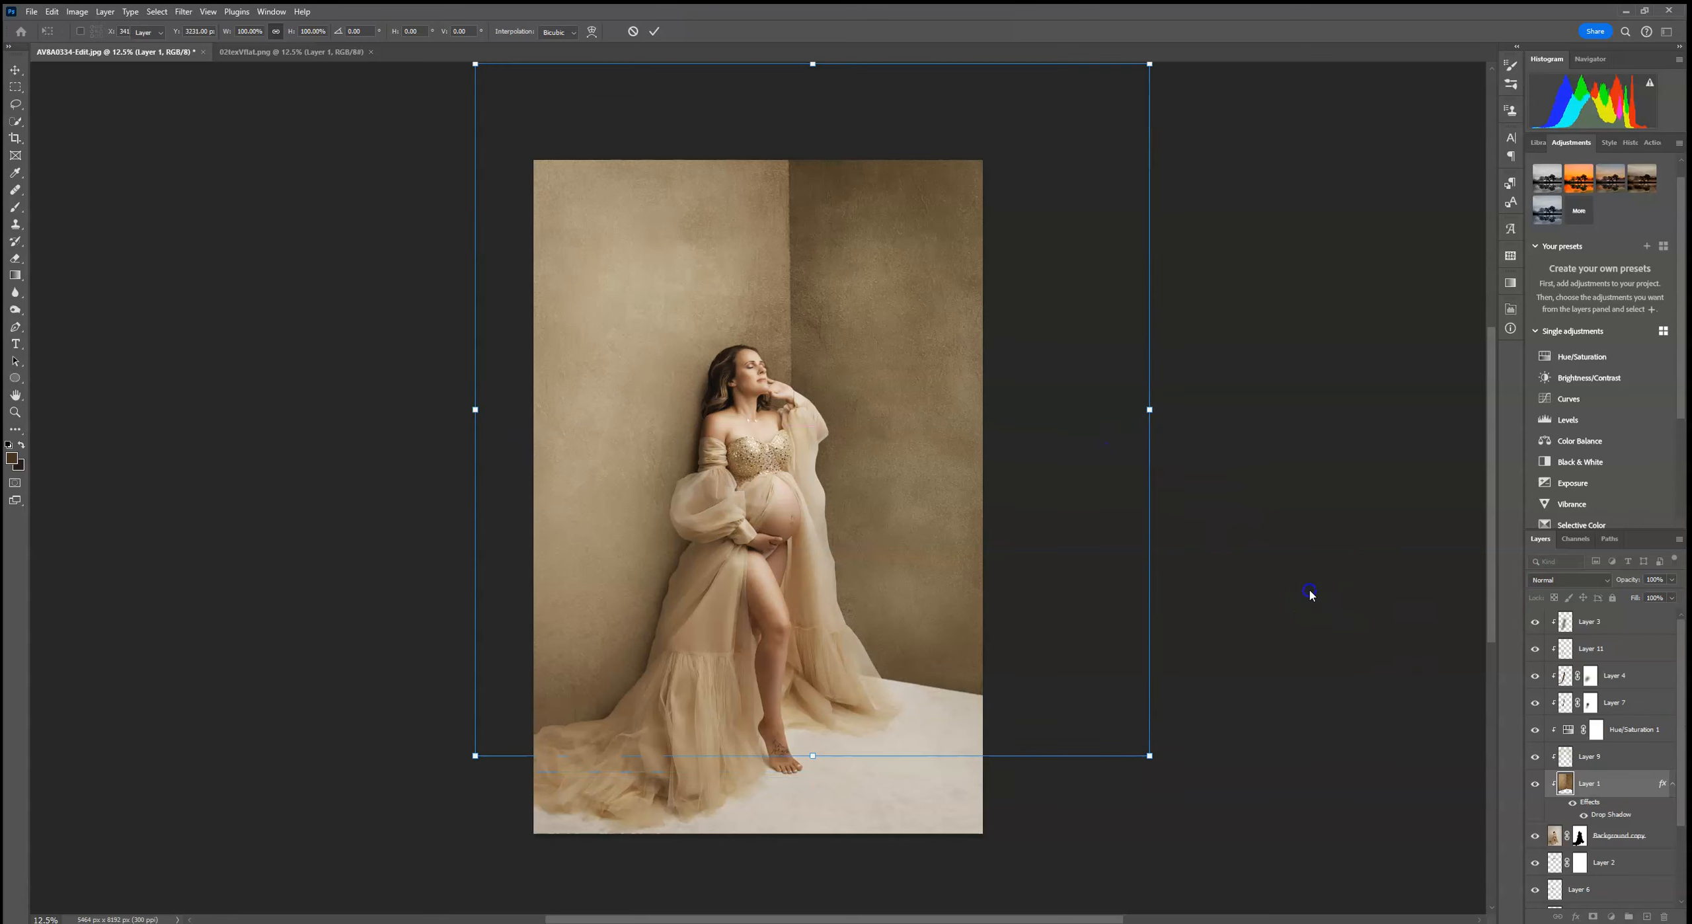
{"action": "key", "text": "ctrl+shift+z"}
Fade the wall shadow beside the skirt with a large soft black brush on the Layer 4 mask, and lower that layer's opacity to 40%
{"action": "left_click", "coordinate": [12, 207]}
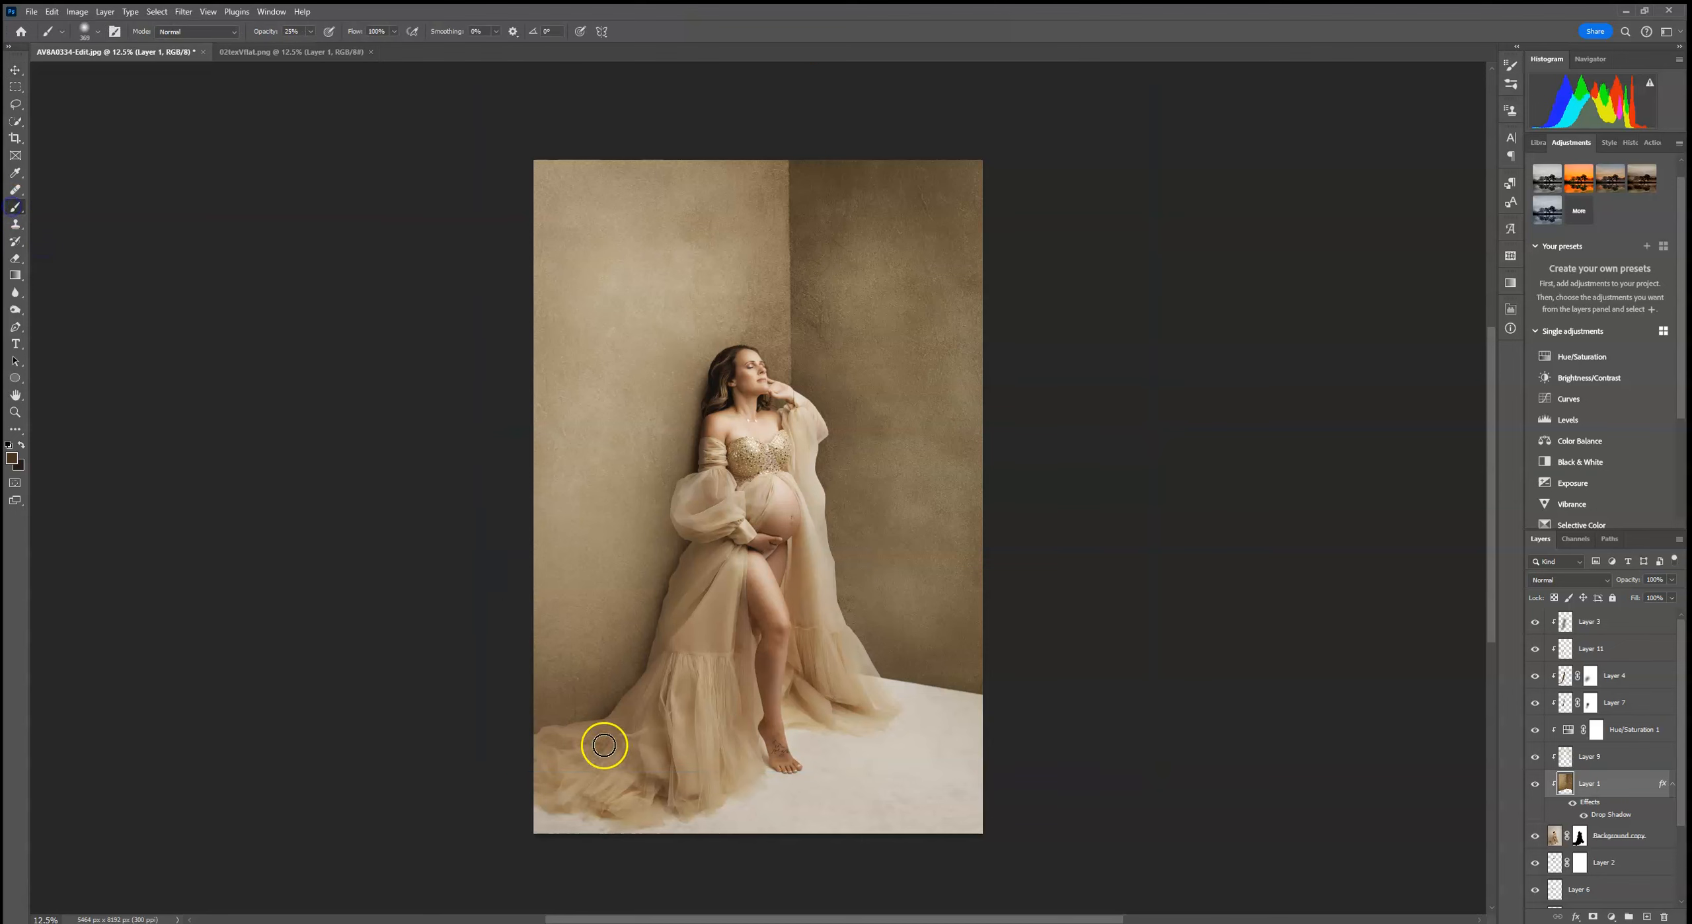
{"action": "left_click", "coordinate": [1535, 703]}
{"action": "left_click", "coordinate": [1591, 675]}
{"action": "key", "text": "d"}
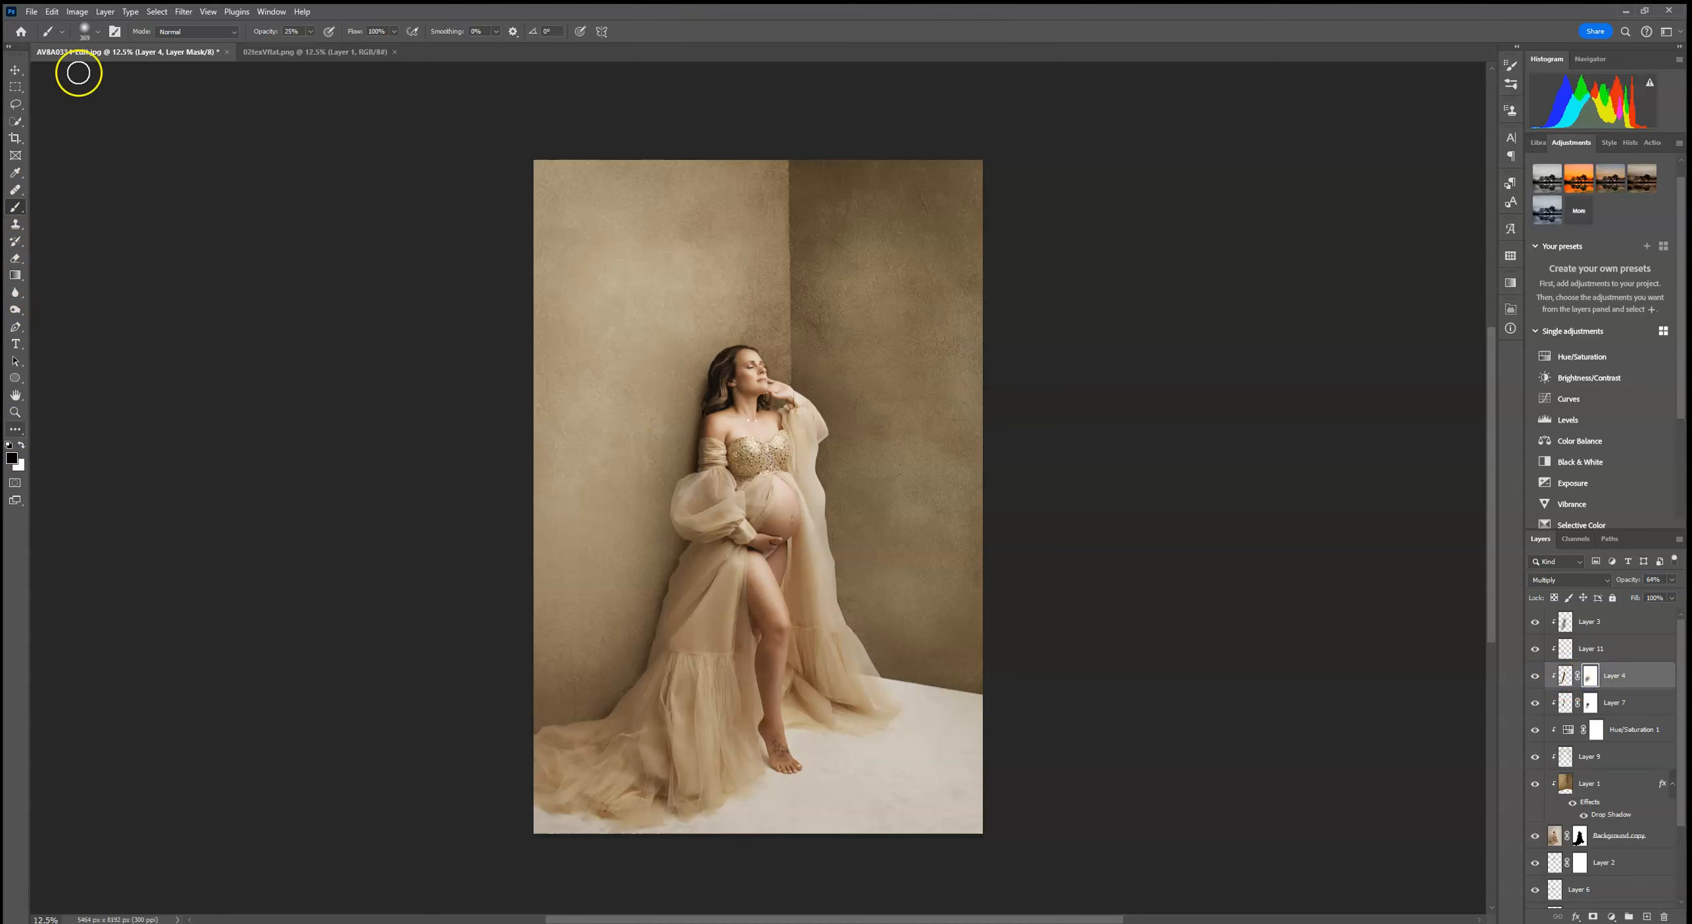
{"action": "left_click", "coordinate": [86, 31]}
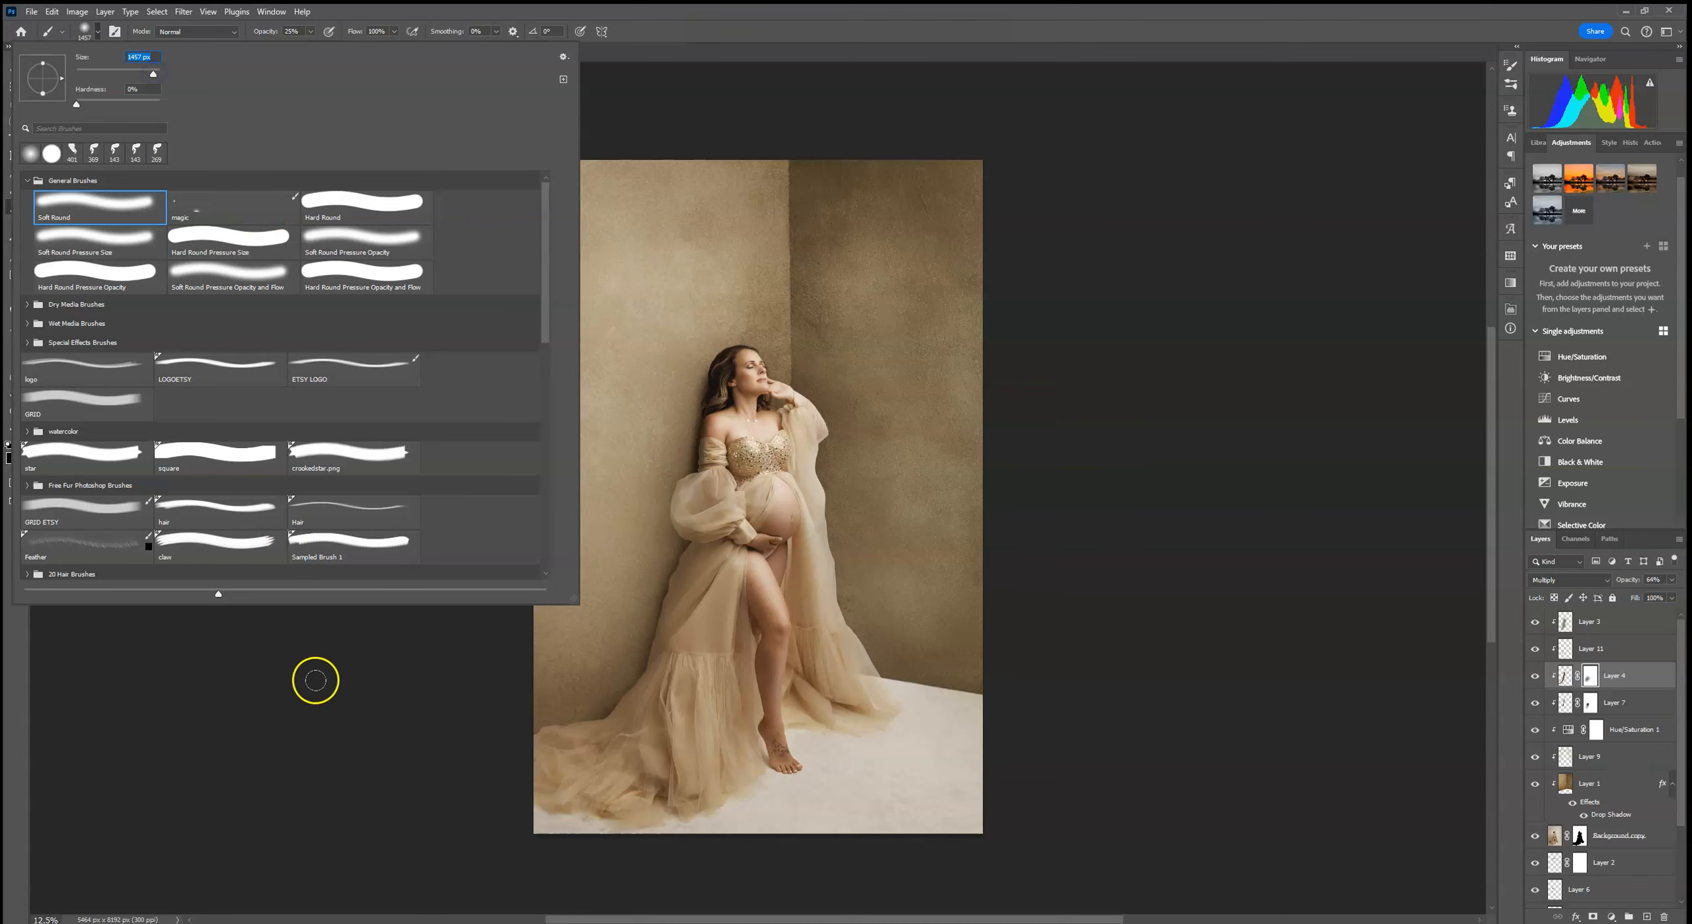
{"action": "left_click", "coordinate": [668, 710]}
{"action": "left_click", "coordinate": [617, 674]}
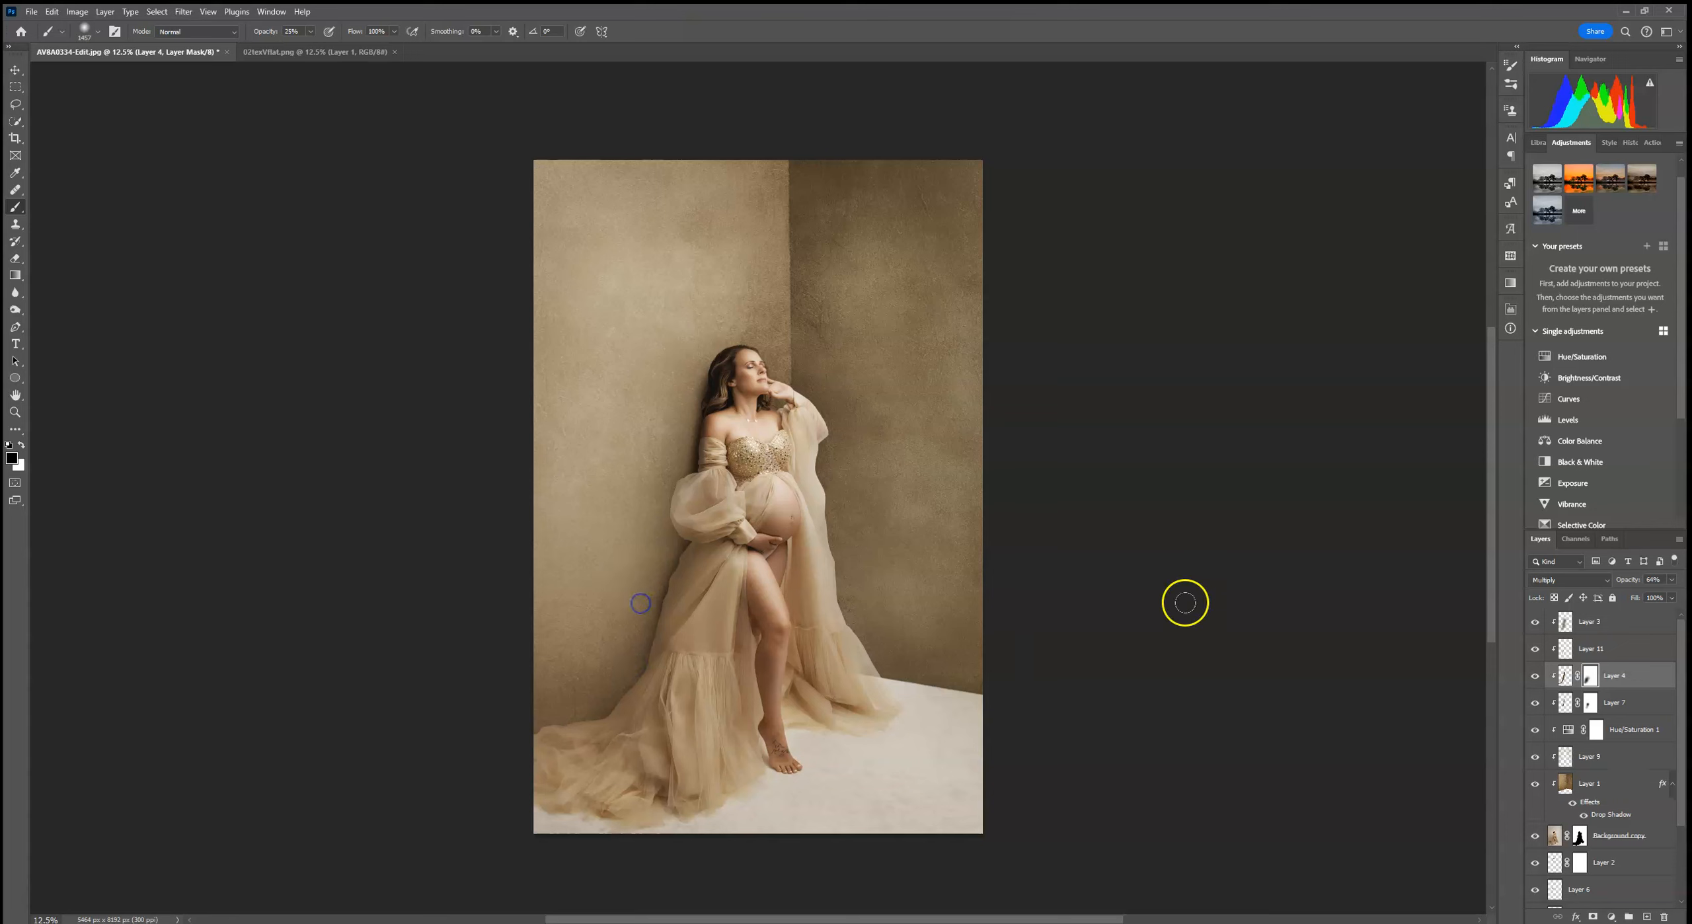
{"action": "left_click", "coordinate": [1672, 580]}
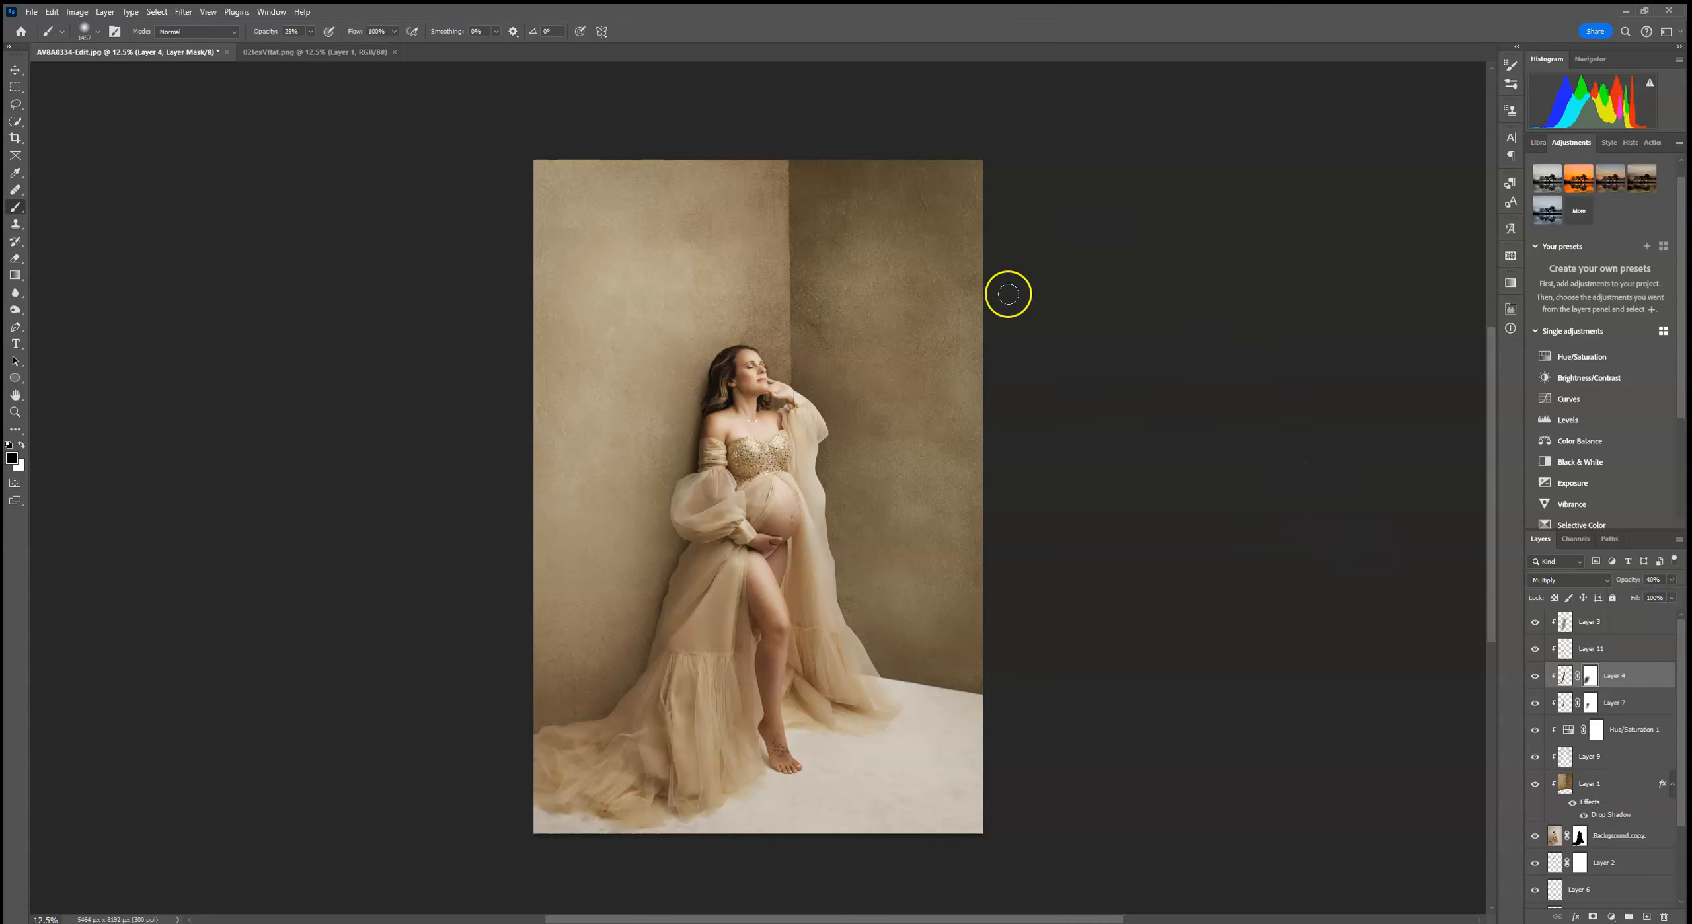
Add a new layer directly above Layer 7 and set its blend mode to Multiply
{"action": "left_click", "coordinate": [1633, 705]}
{"action": "left_click", "coordinate": [1647, 917]}
{"action": "left_click", "coordinate": [1554, 580]}
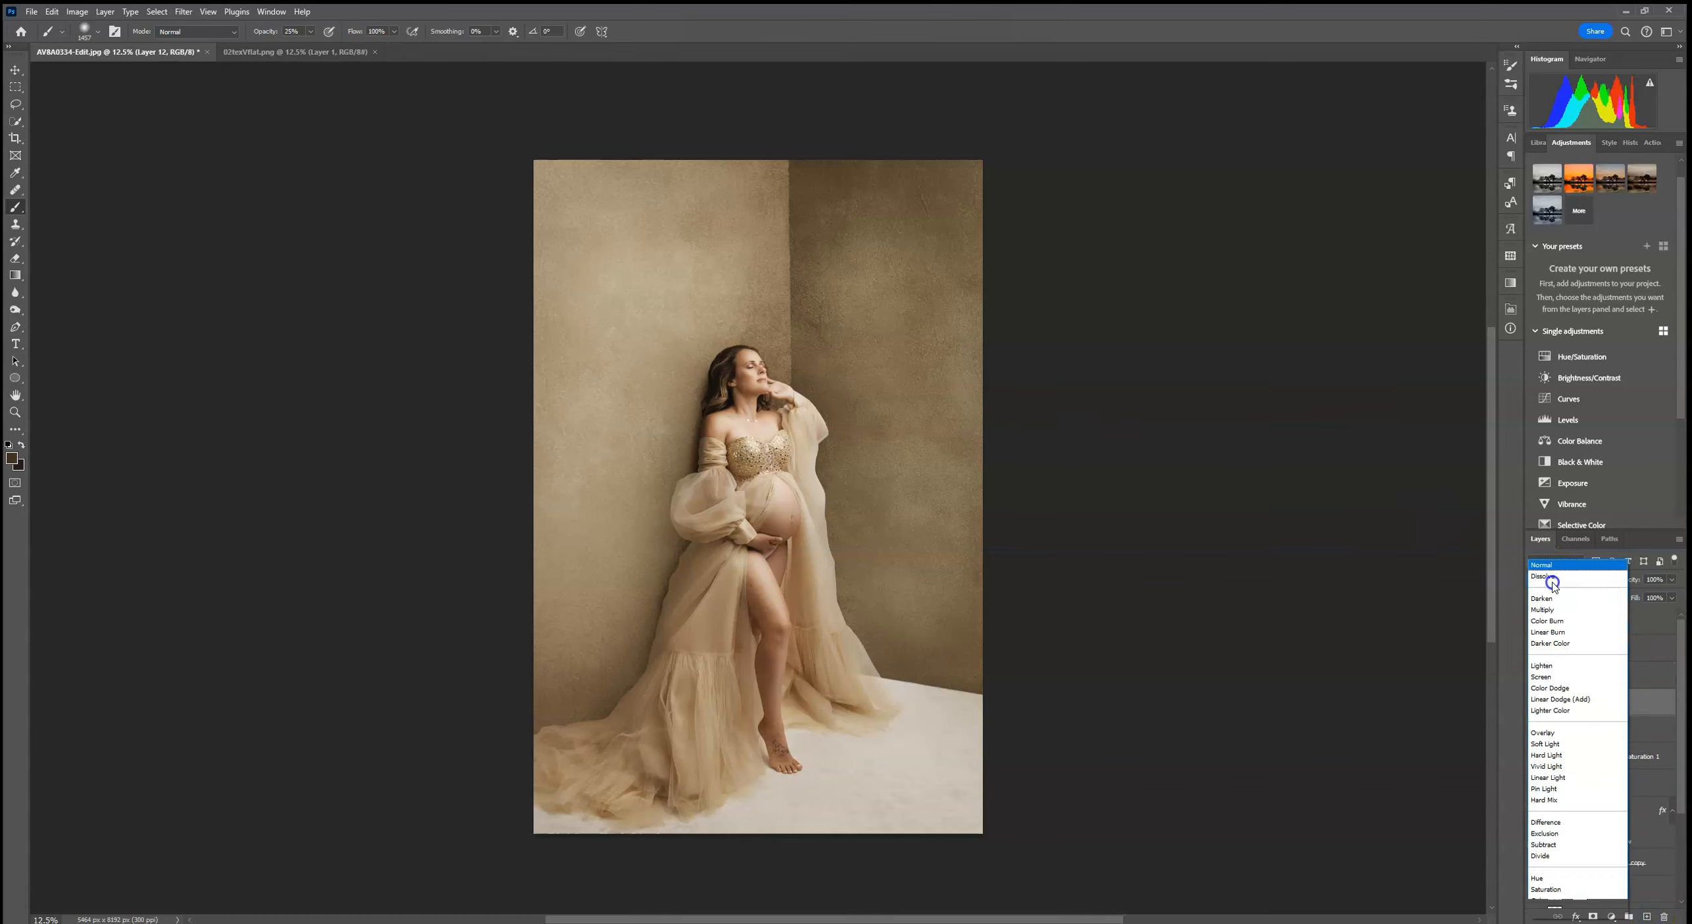
{"action": "left_click", "coordinate": [1551, 610]}
Paint a brown shadow behind the woman's hair with a small soft brush at 100% opacity
{"action": "left_click", "coordinate": [98, 31]}
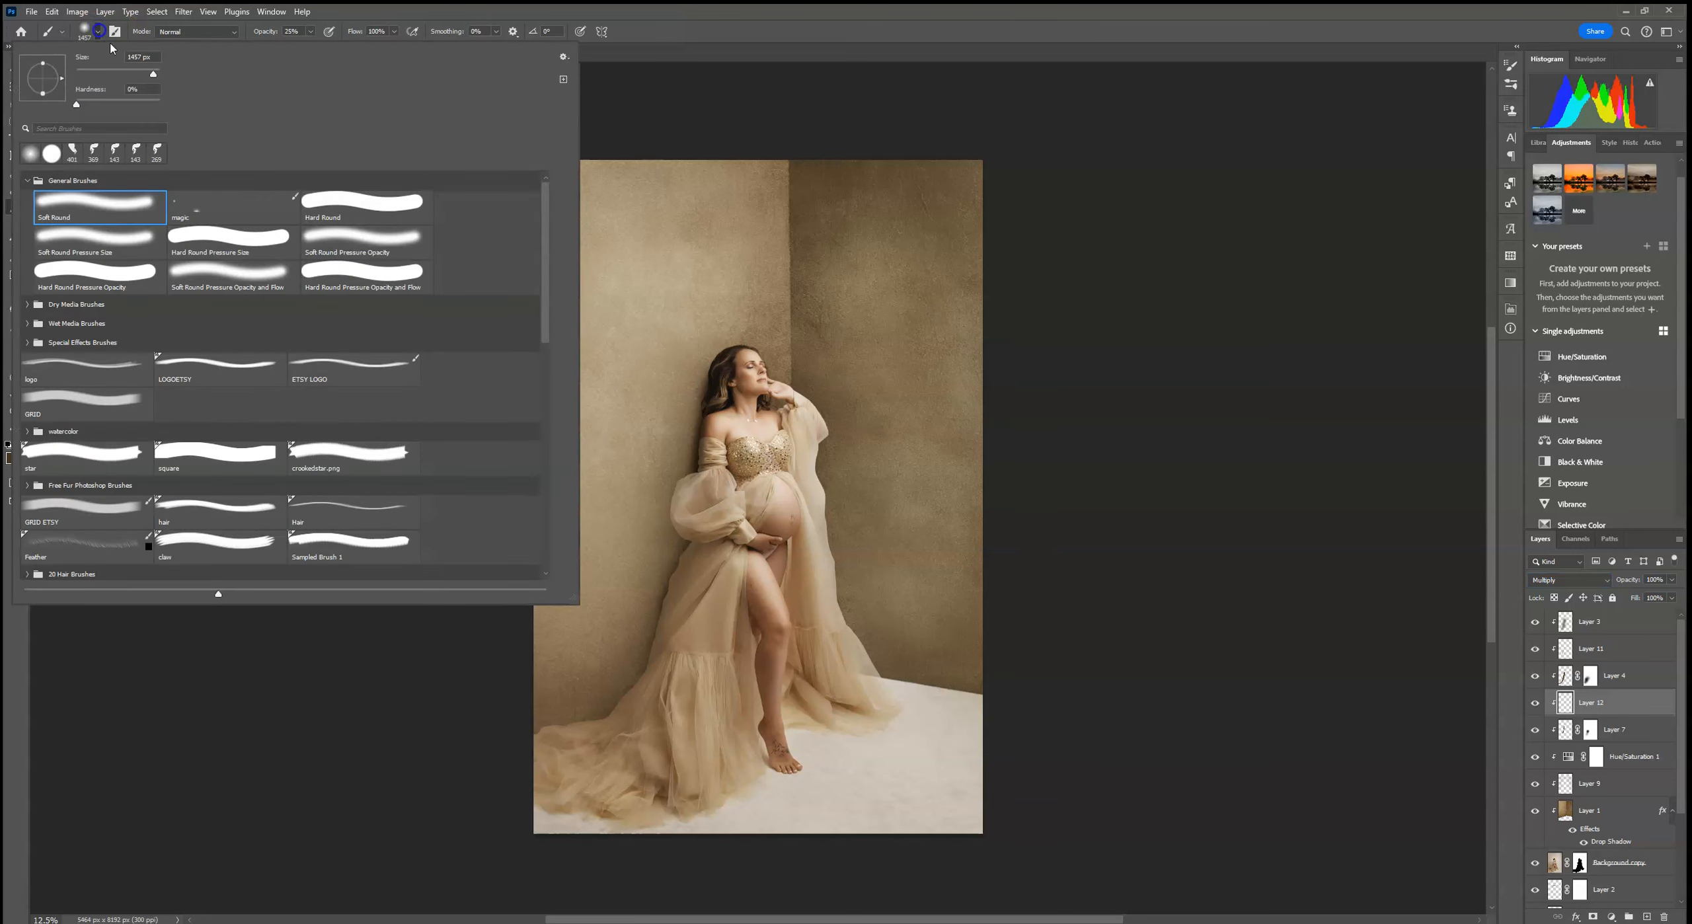
{"action": "left_click", "coordinate": [311, 32]}
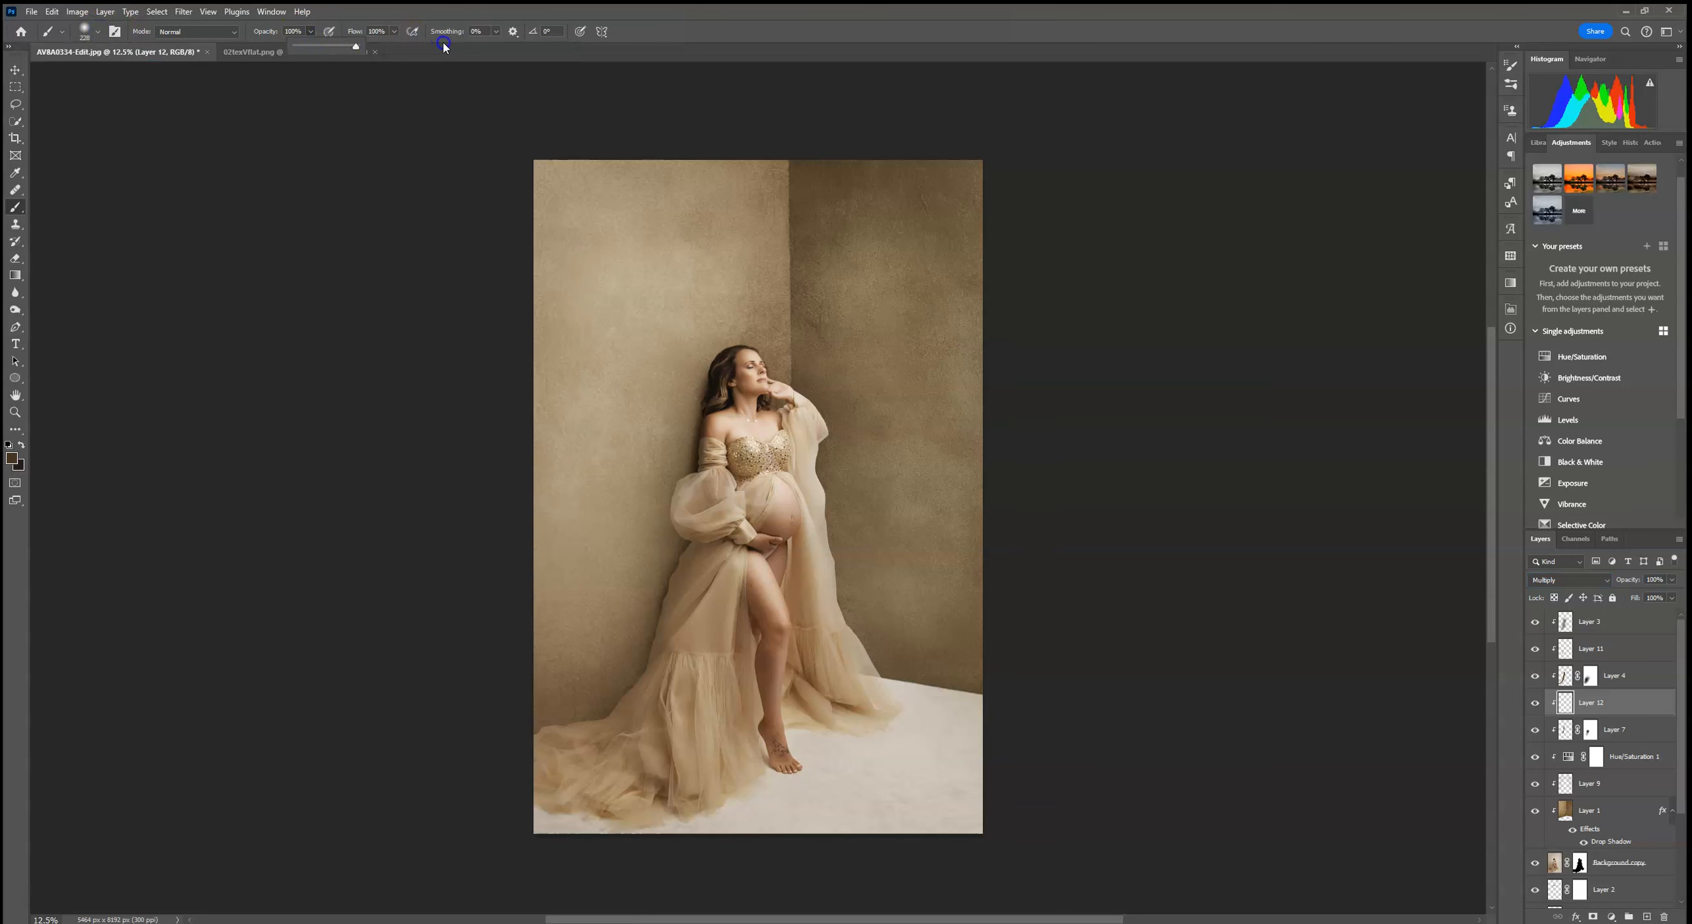
{"action": "left_click", "coordinate": [722, 365]}
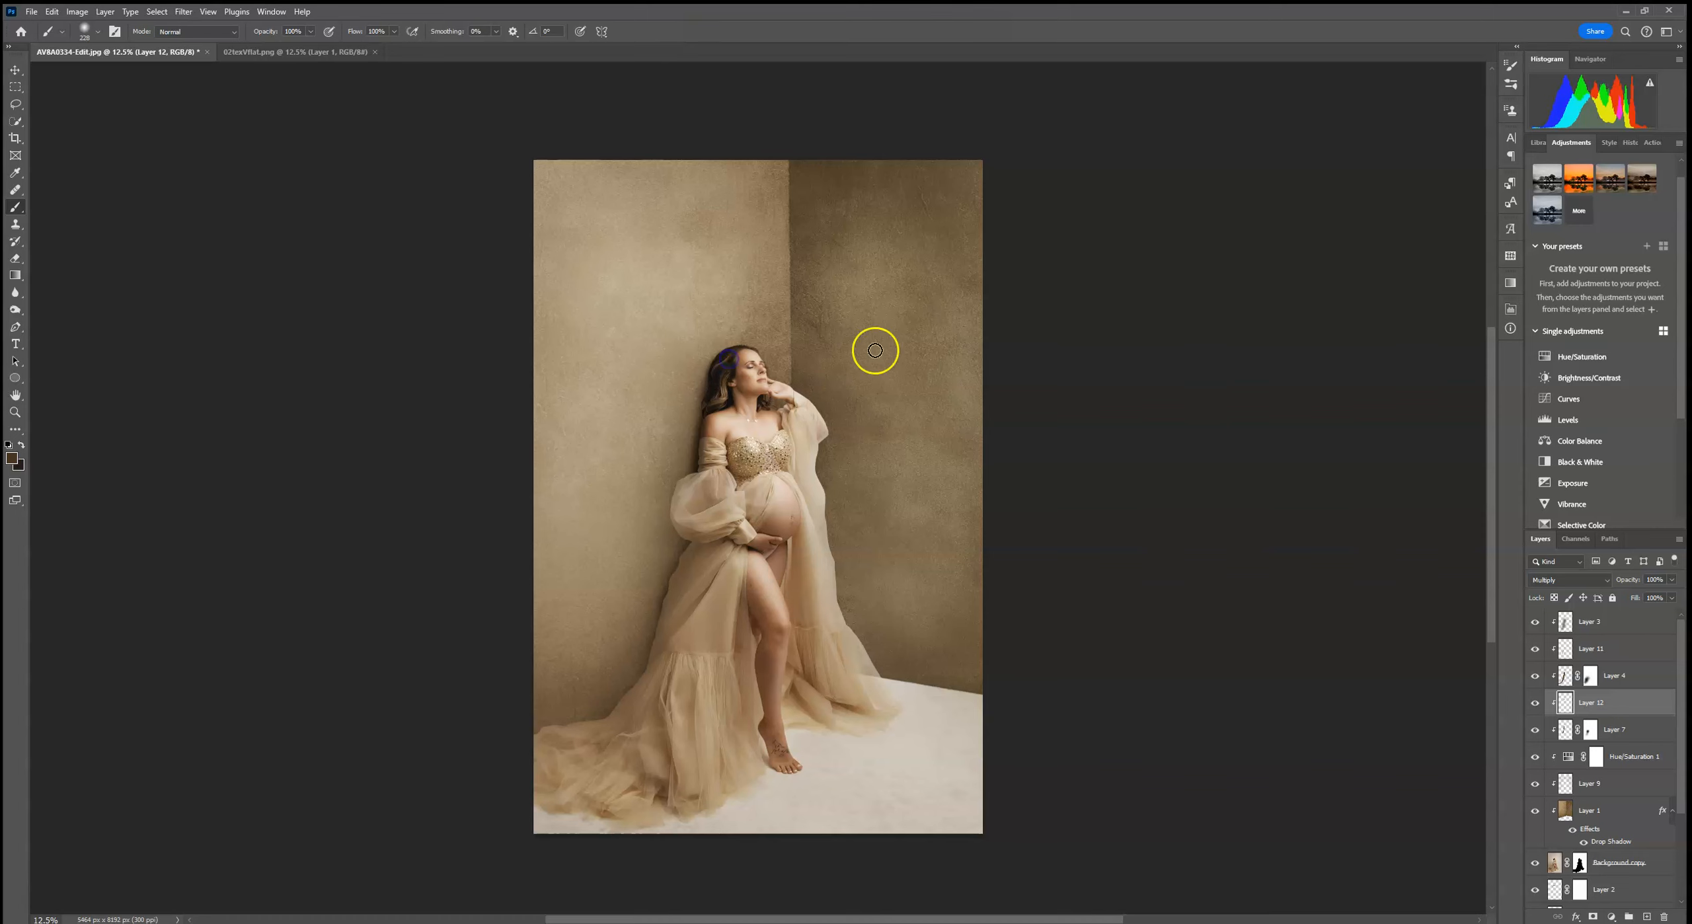
{"action": "left_click", "coordinate": [52, 12]}
{"action": "left_click", "coordinate": [56, 14]}
{"action": "left_click", "coordinate": [718, 381]}
{"action": "key", "text": "ctrl+0"}
{"action": "key", "text": "ctrl+minus"}
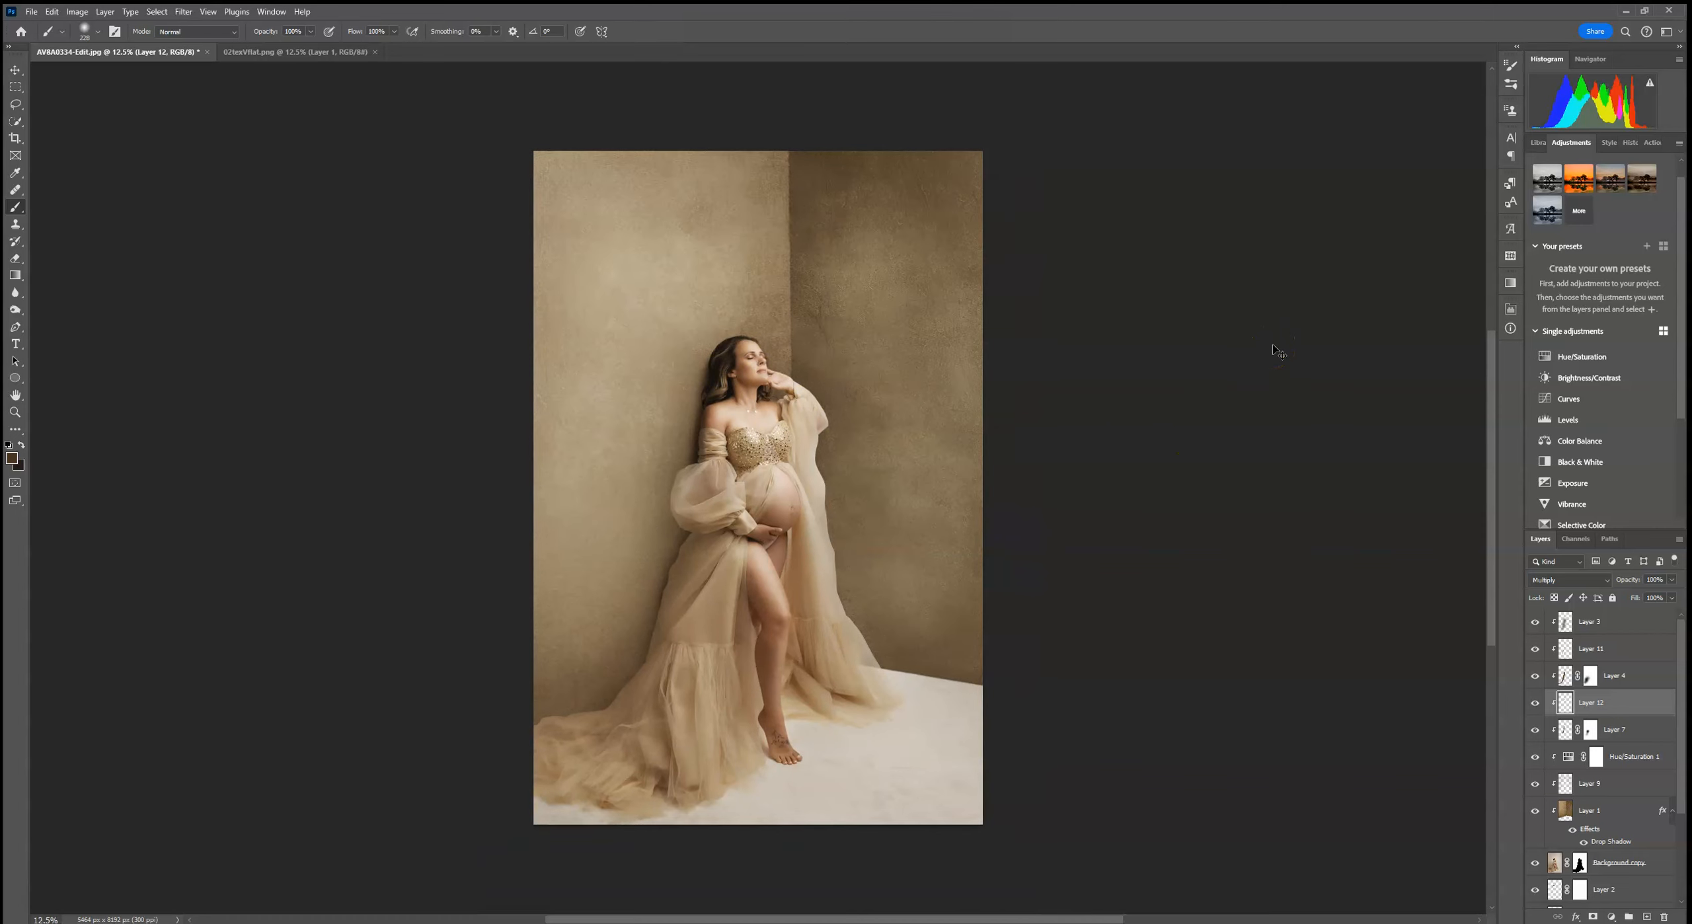
{"action": "key", "text": "ctrl+minus"}
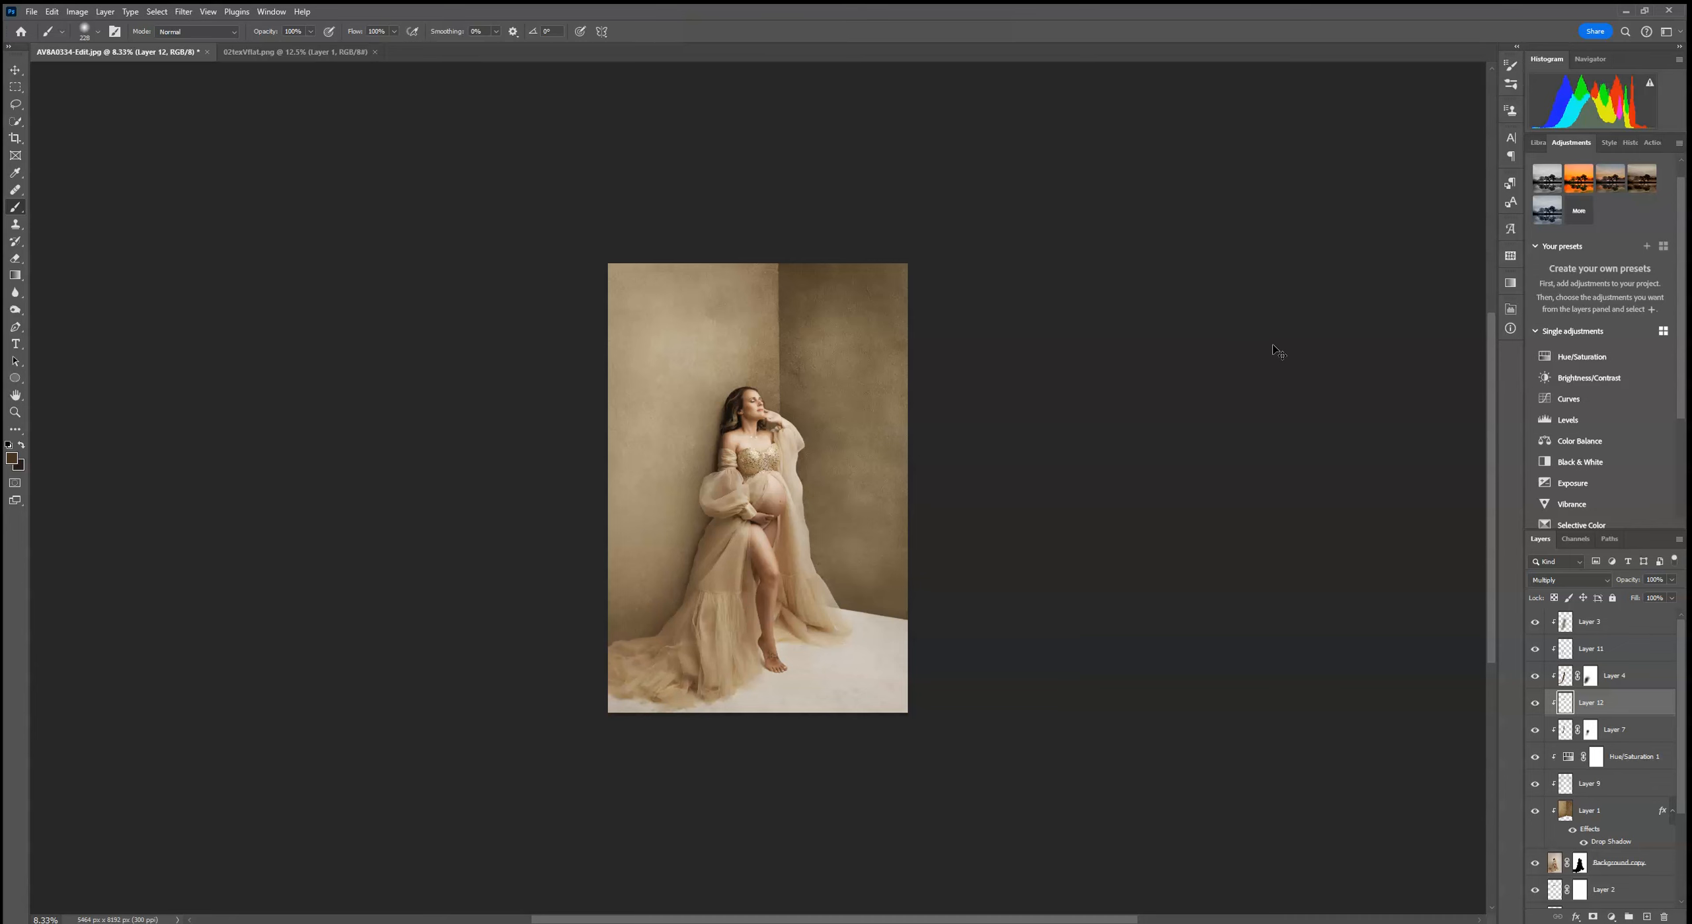
{"action": "key", "text": "ctrl+plus"}
Scale the Layer 1 wall backdrop down to about 82%, and enlarge the result to about 109%
{"action": "left_click", "coordinate": [14, 69]}
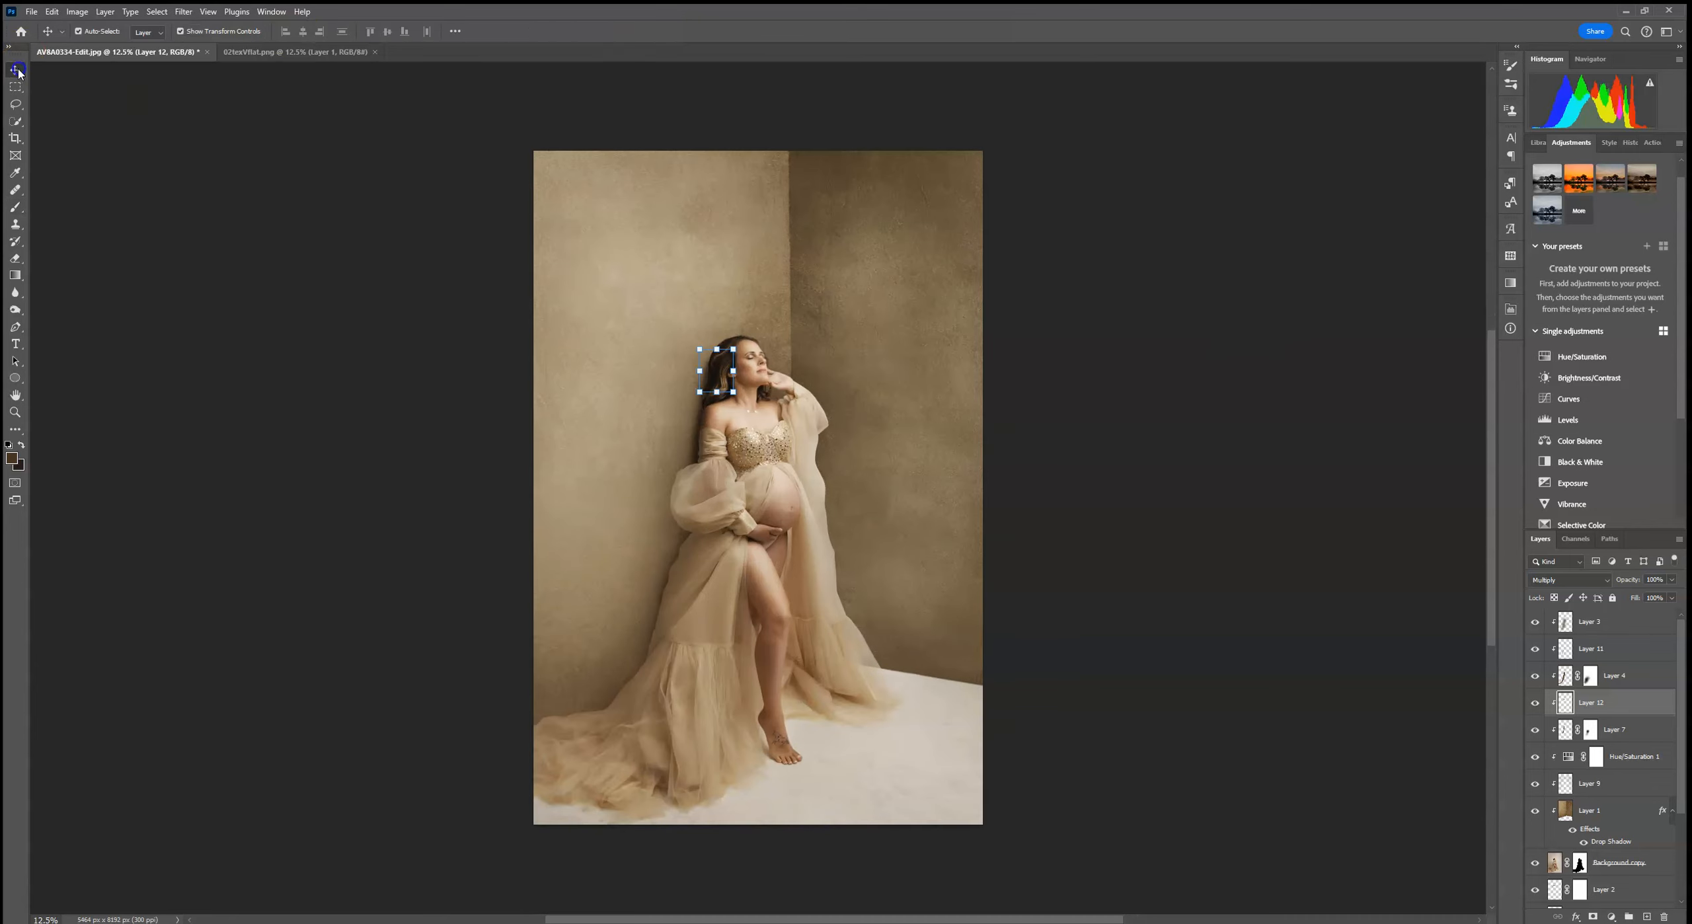
{"action": "left_click", "coordinate": [805, 231]}
{"action": "left_click_drag", "start_coordinate": [813, 66], "coordinate": [834, 193]}
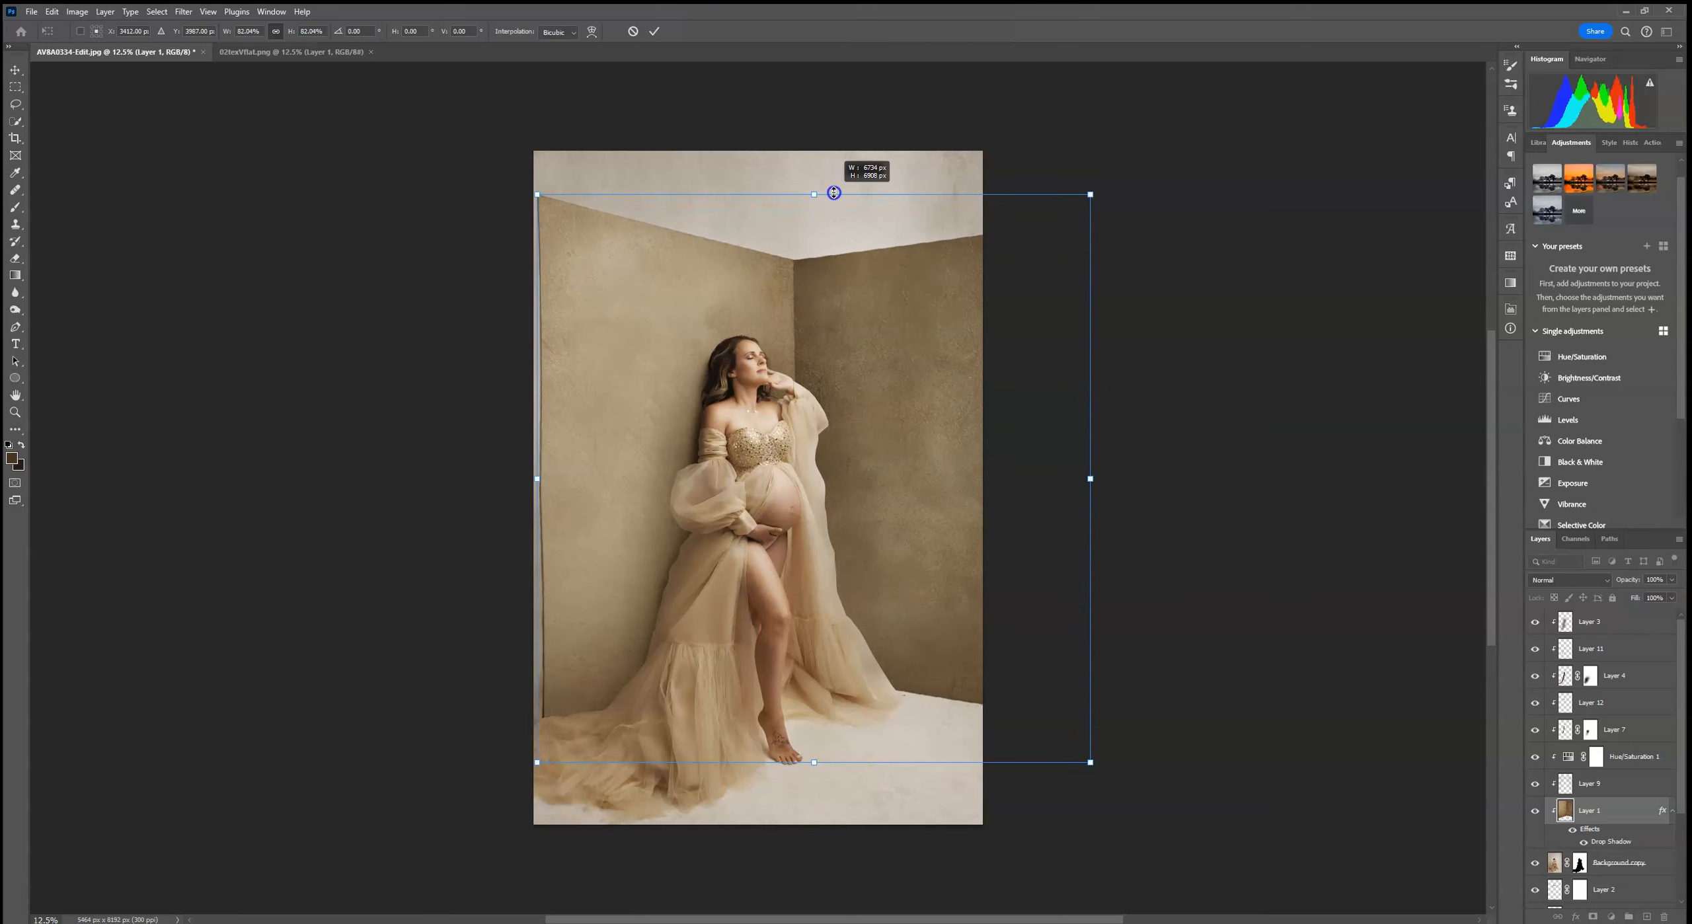
{"action": "left_click", "coordinate": [654, 32]}
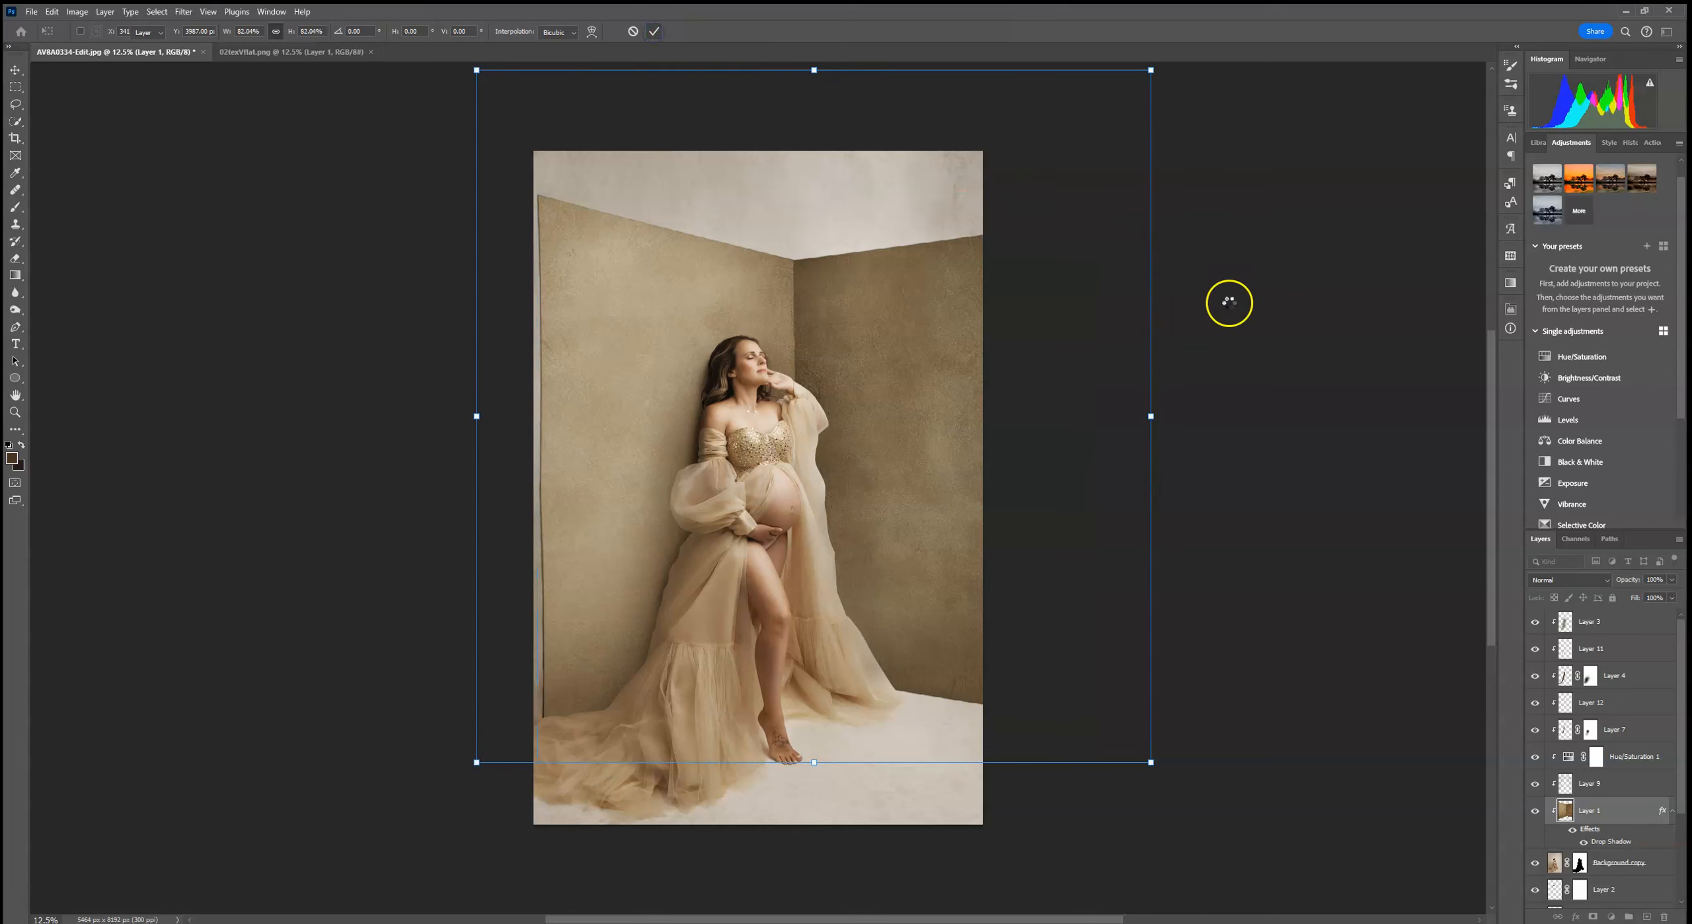
{"action": "left_click_drag", "start_coordinate": [814, 194], "coordinate": [810, 142]}
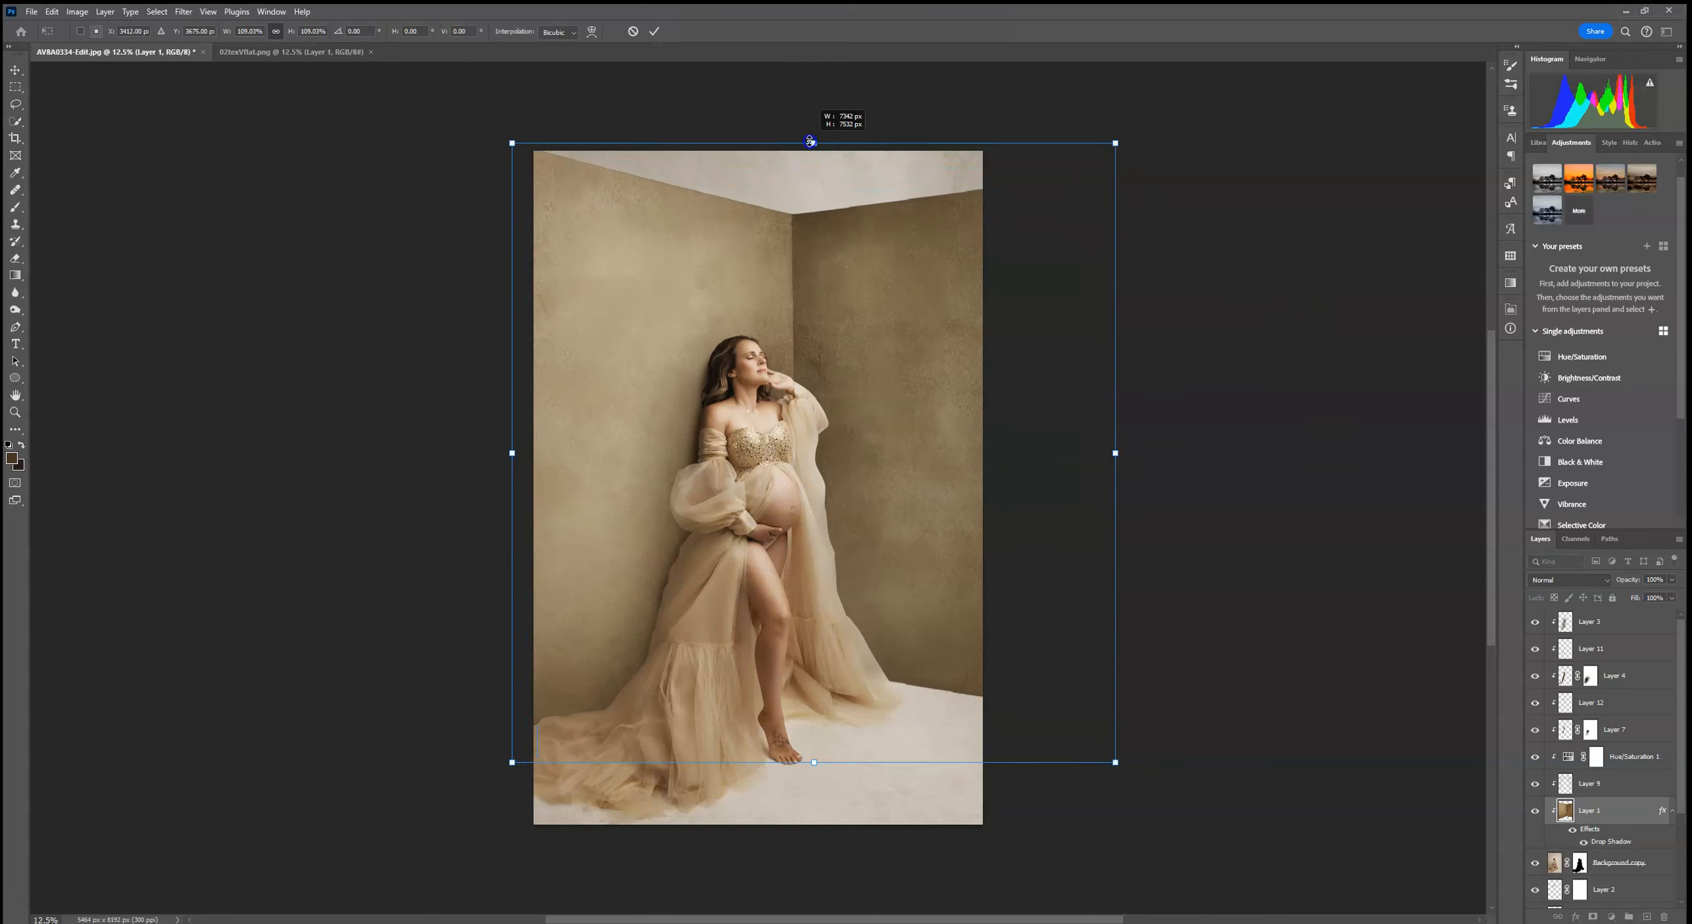
{"action": "key", "text": "ctrl+z"}
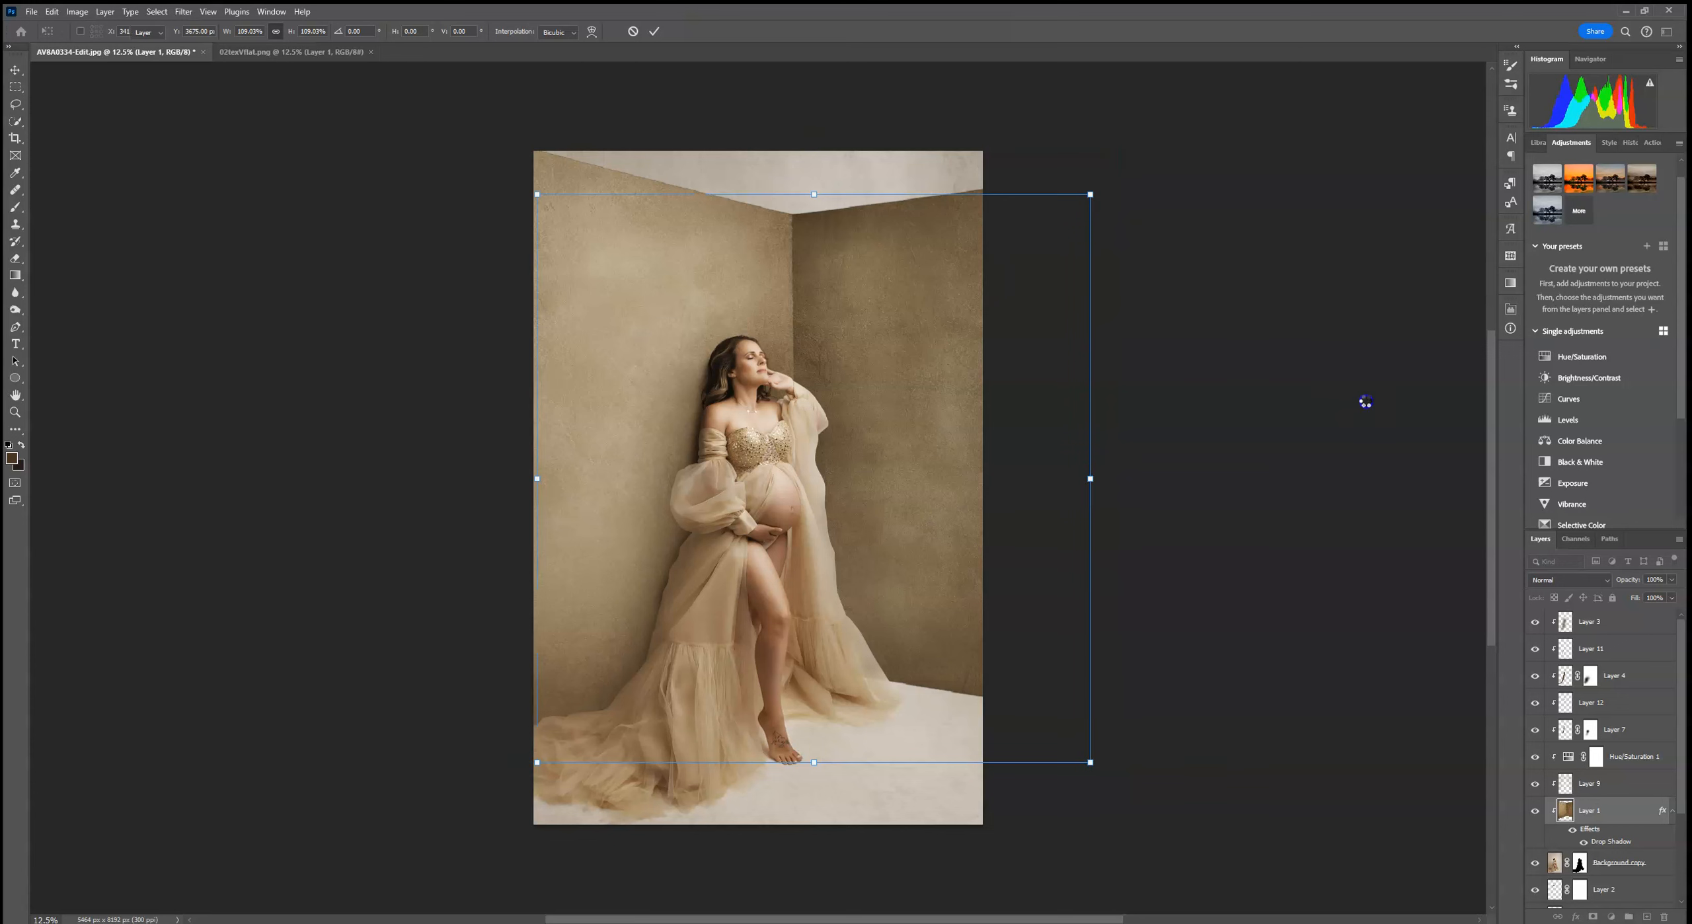
Convert the Layer 1 wall backdrop to a Smart Object and bring up the commands available for that layer
{"action": "left_click", "coordinate": [1624, 812]}
{"action": "right_click", "coordinate": [1626, 816]}
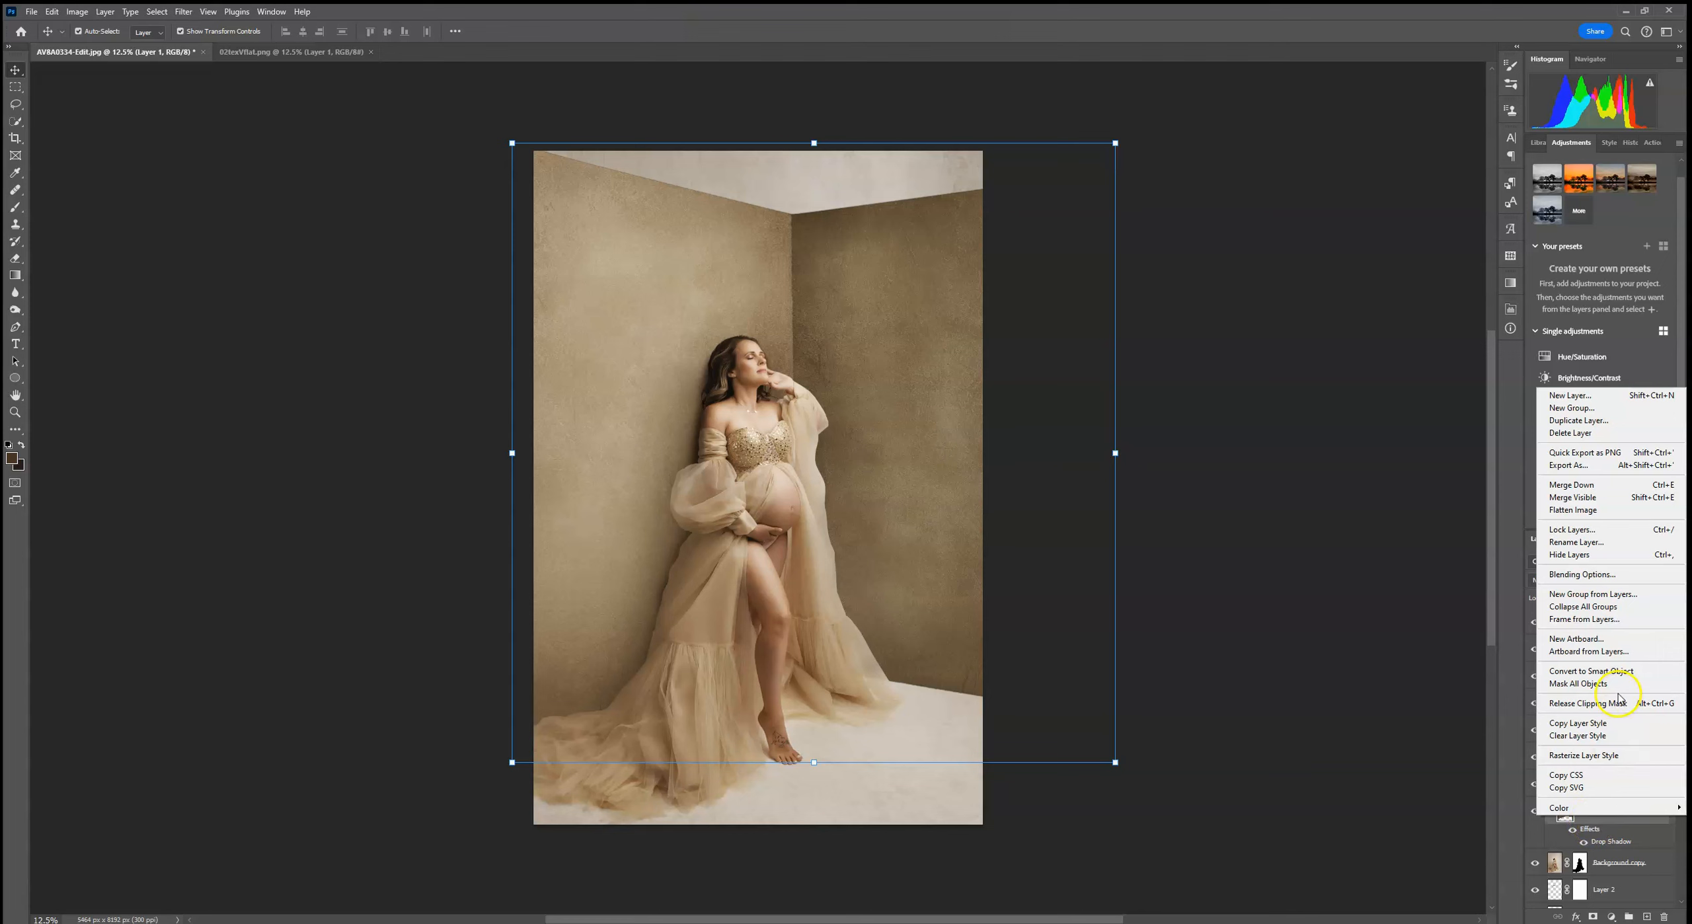
{"action": "left_click", "coordinate": [1597, 673]}
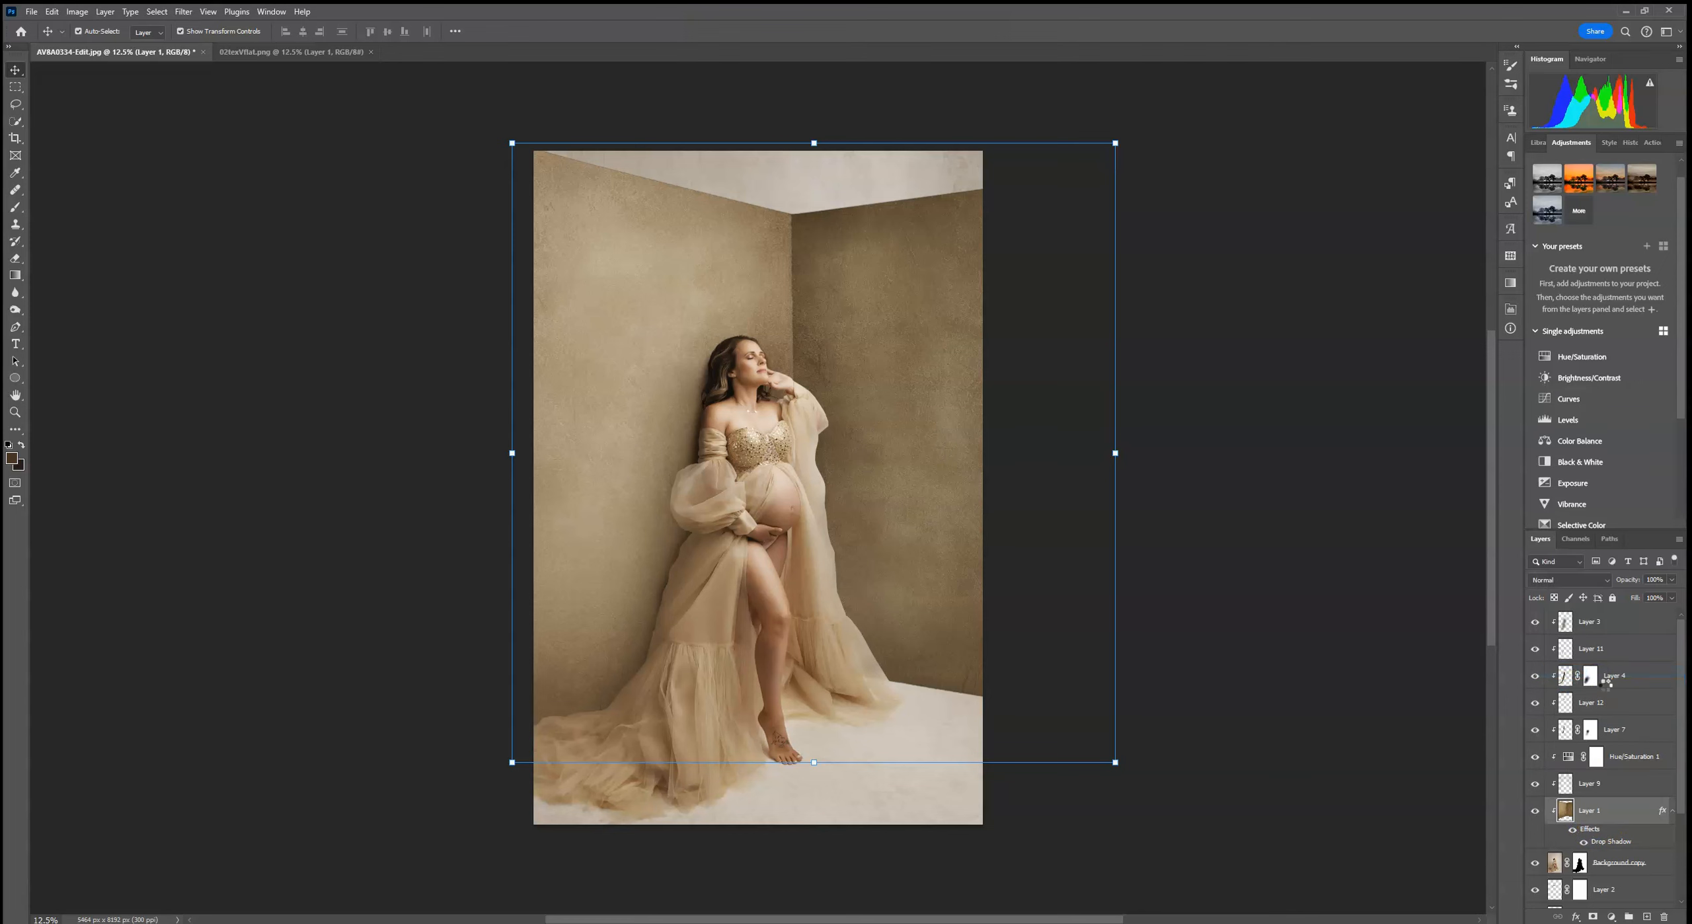
{"action": "right_click", "coordinate": [1611, 810]}
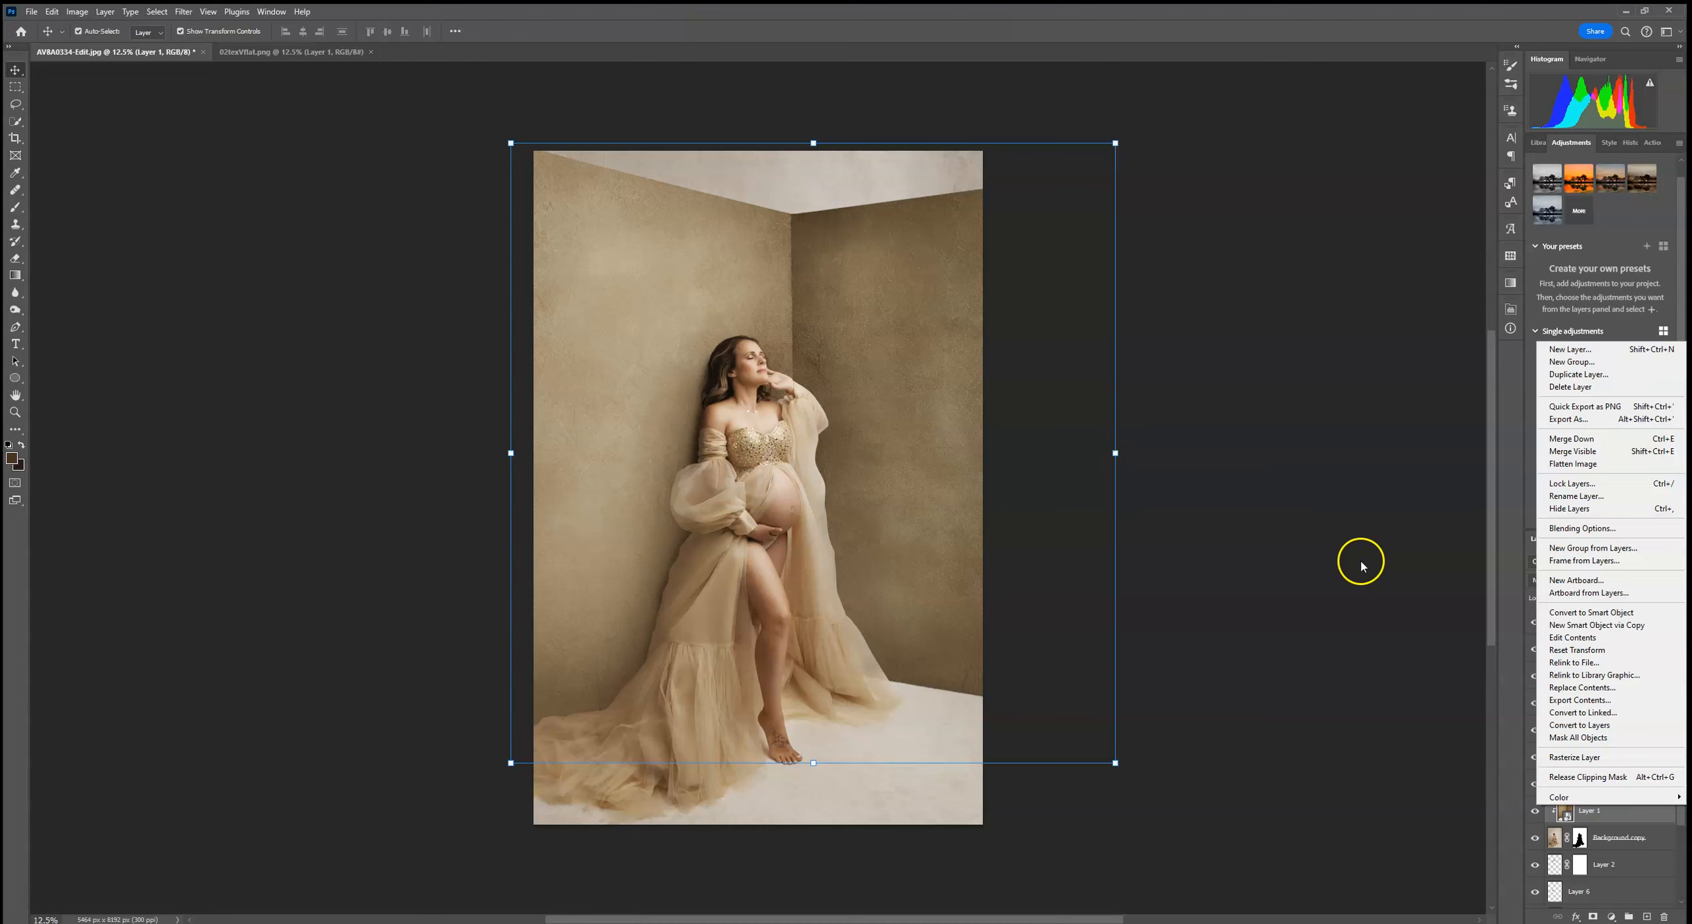
Scale the Layer 1 wall backdrop non-proportionally to about 91.6% width and 98% height, and commit the transform
{"action": "left_click", "coordinate": [1193, 529]}
{"action": "left_click", "coordinate": [1144, 456]}
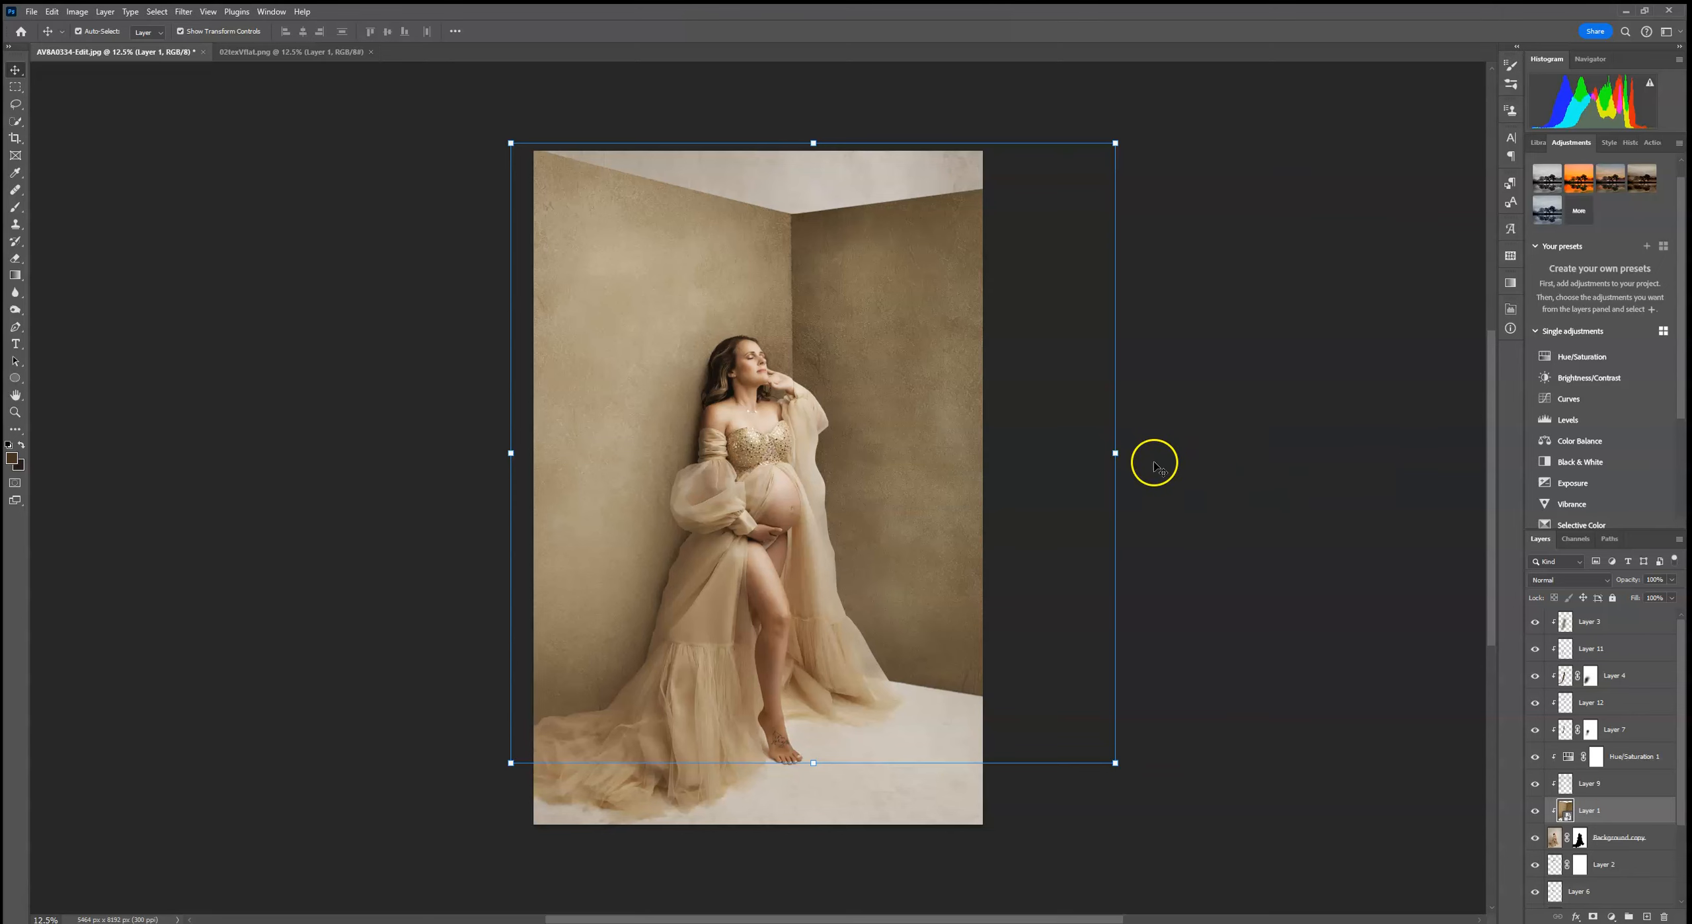
{"action": "left_click", "coordinate": [1116, 454]}
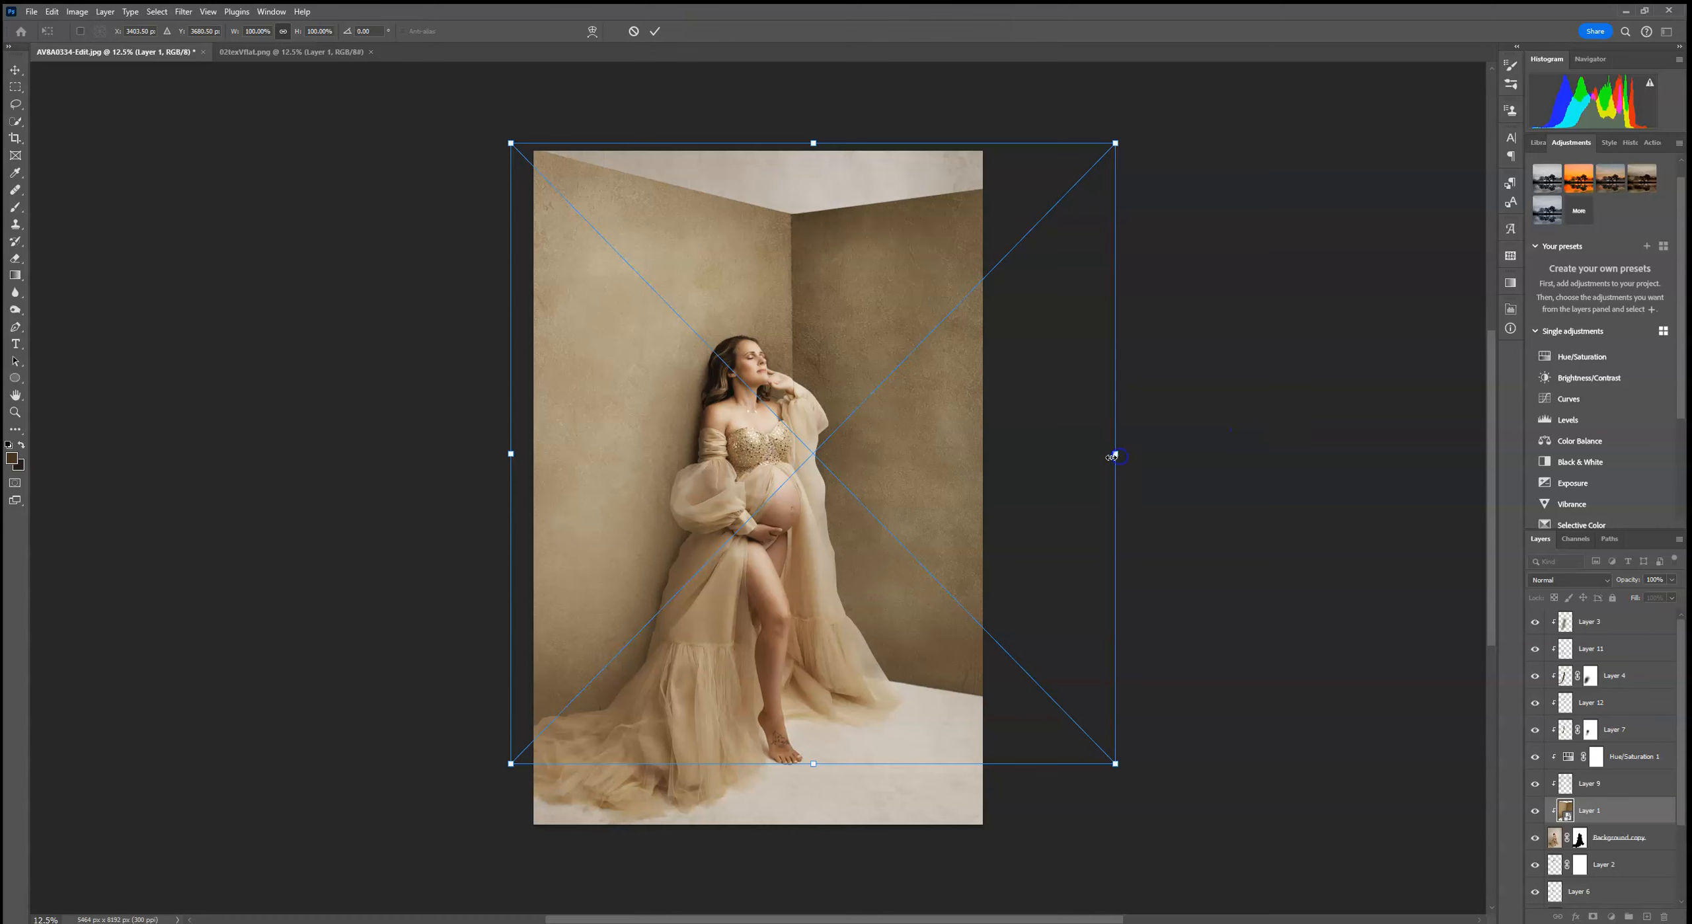
{"action": "left_click_drag", "start_coordinate": [1116, 453], "coordinate": [1072, 454]}
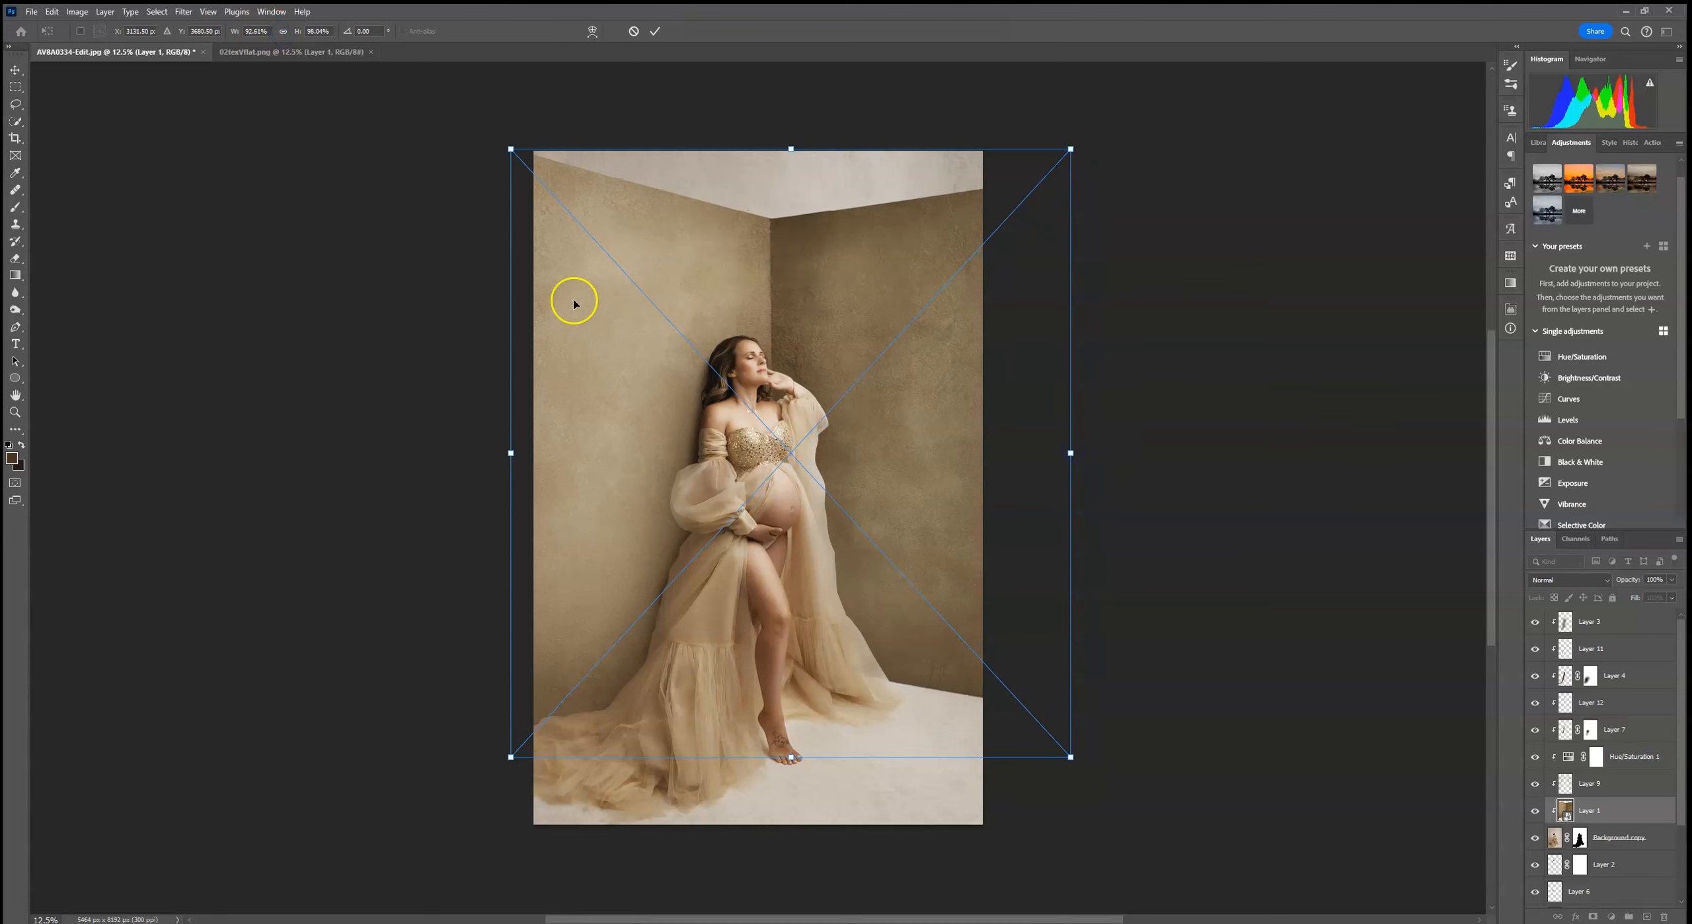
{"action": "left_click_drag", "start_coordinate": [511, 453], "coordinate": [516, 455]}
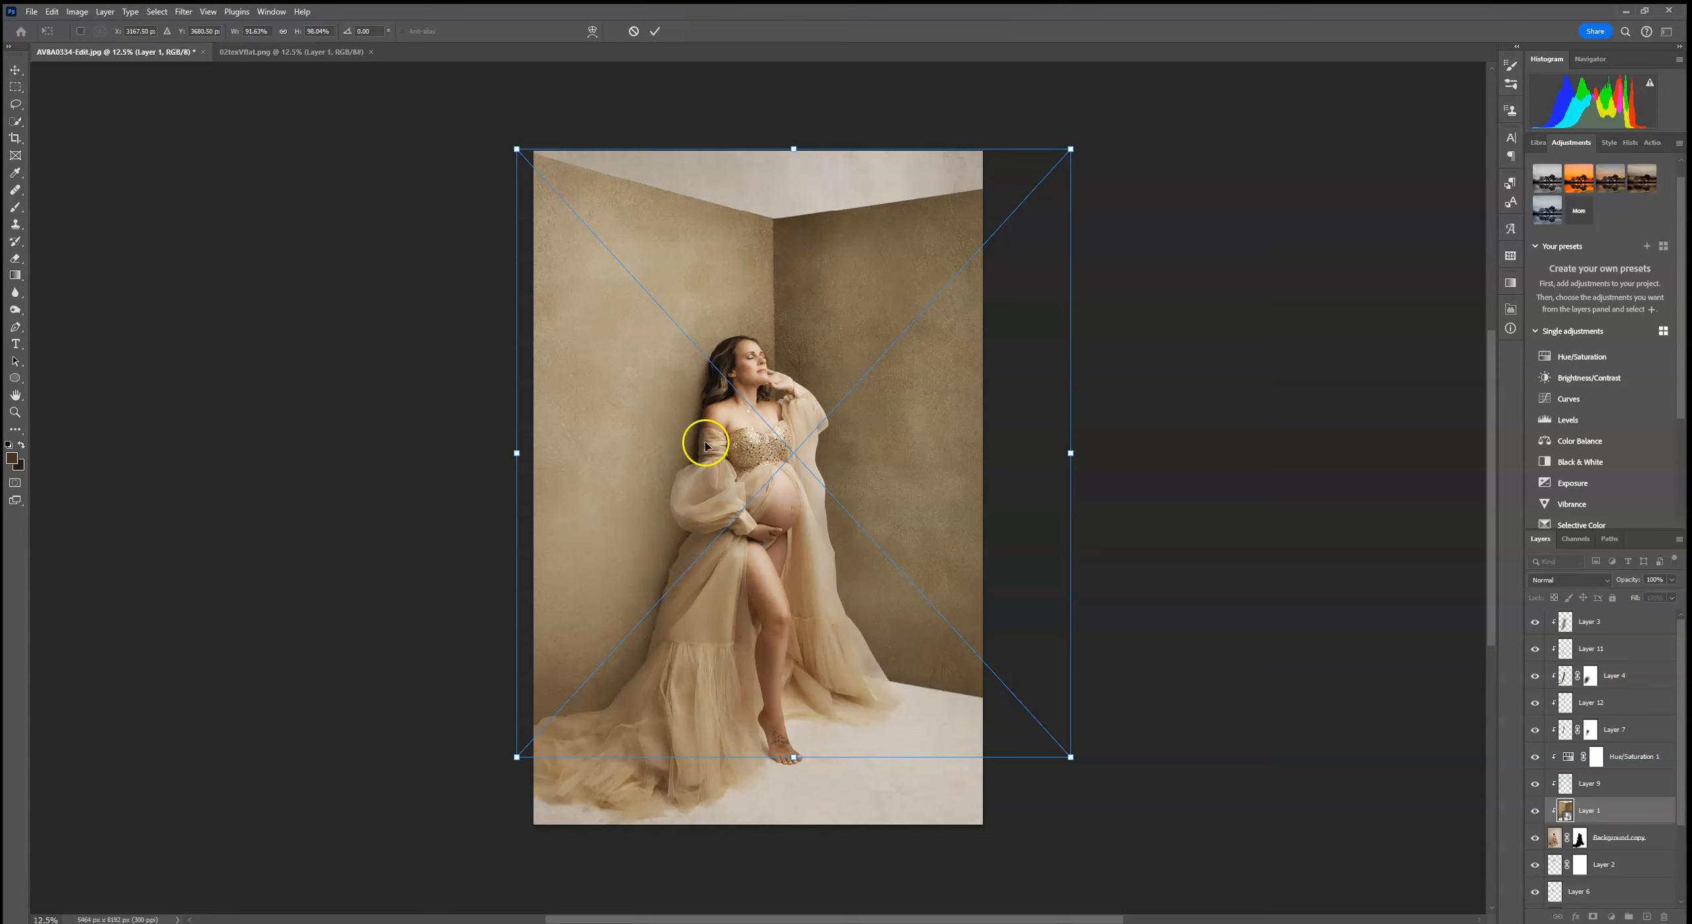
{"action": "left_click", "coordinate": [654, 31]}
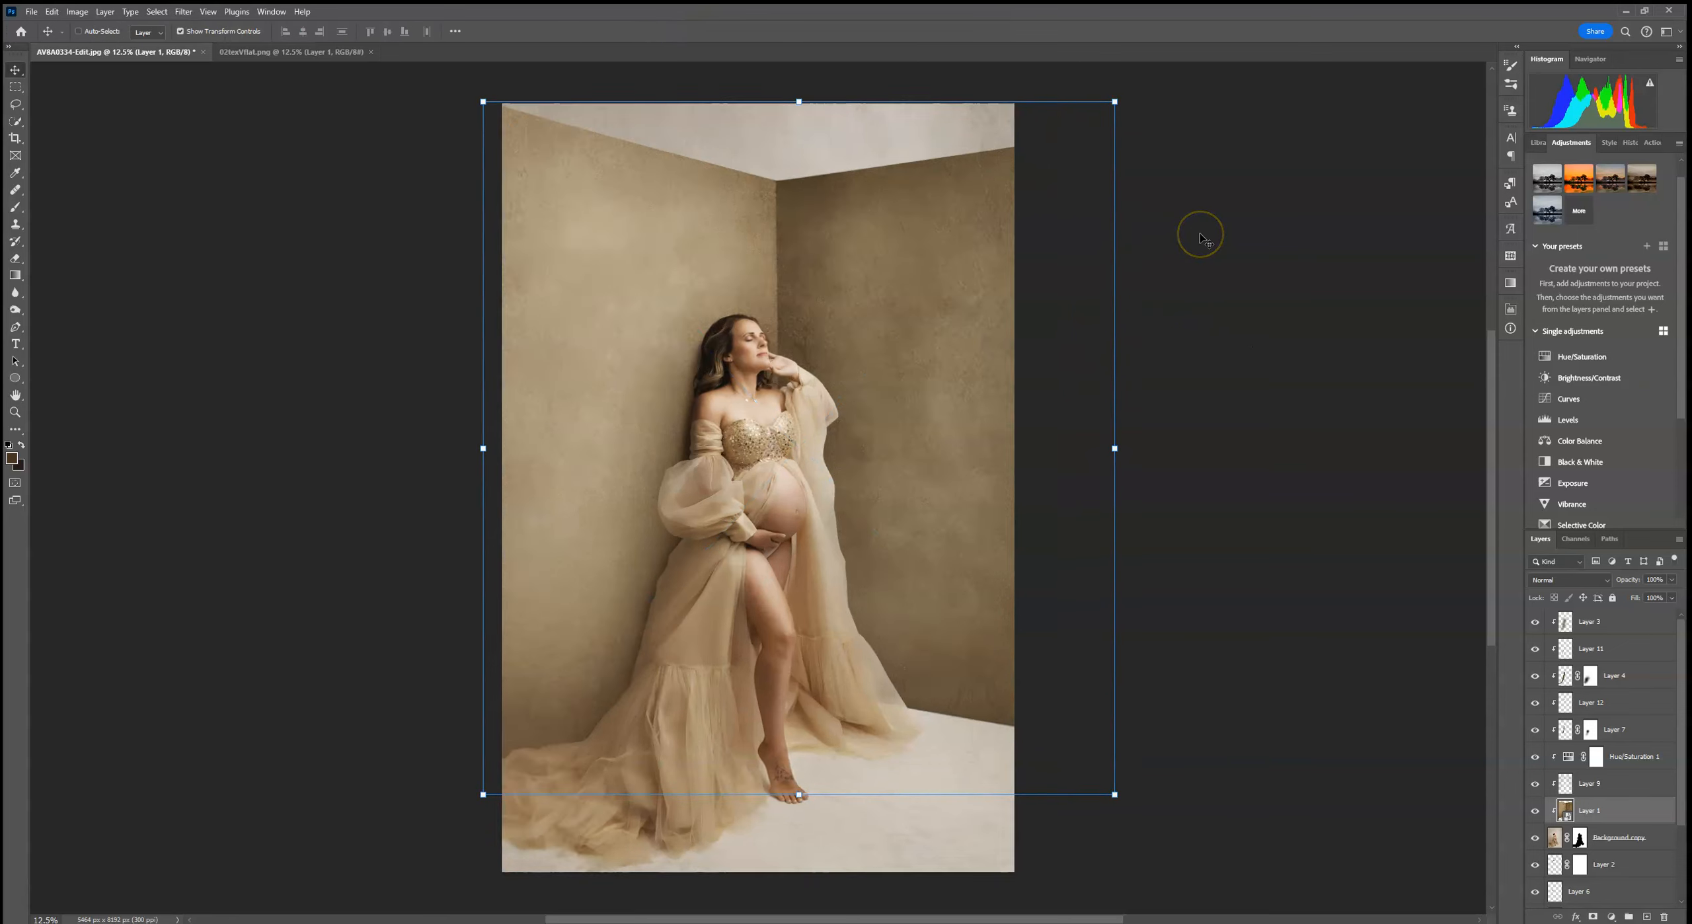
Inspect the woman's head and shoulders at 100% and select the Background layer for retouching
{"action": "key", "text": "ctrl+plus"}
{"action": "key", "text": "ctrl+plus"}
{"action": "key", "text": "ctrl+plus"}
{"action": "key", "text": "ctrl+plus"}
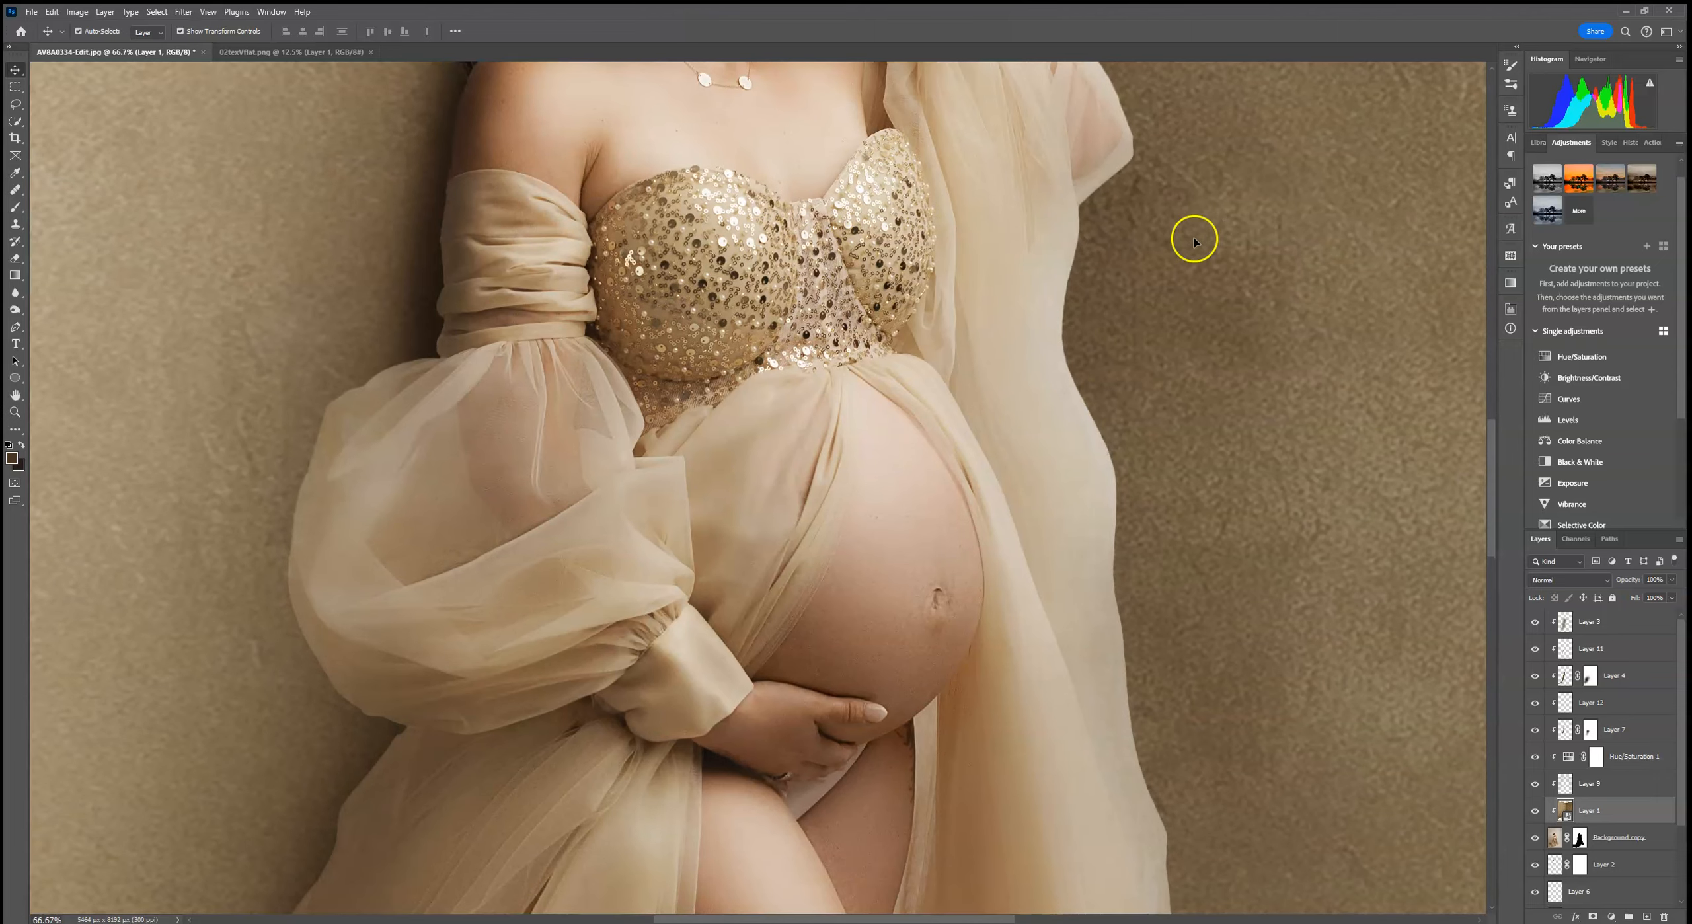
{"action": "left_click_drag", "start_coordinate": [652, 226], "coordinate": [722, 587]}
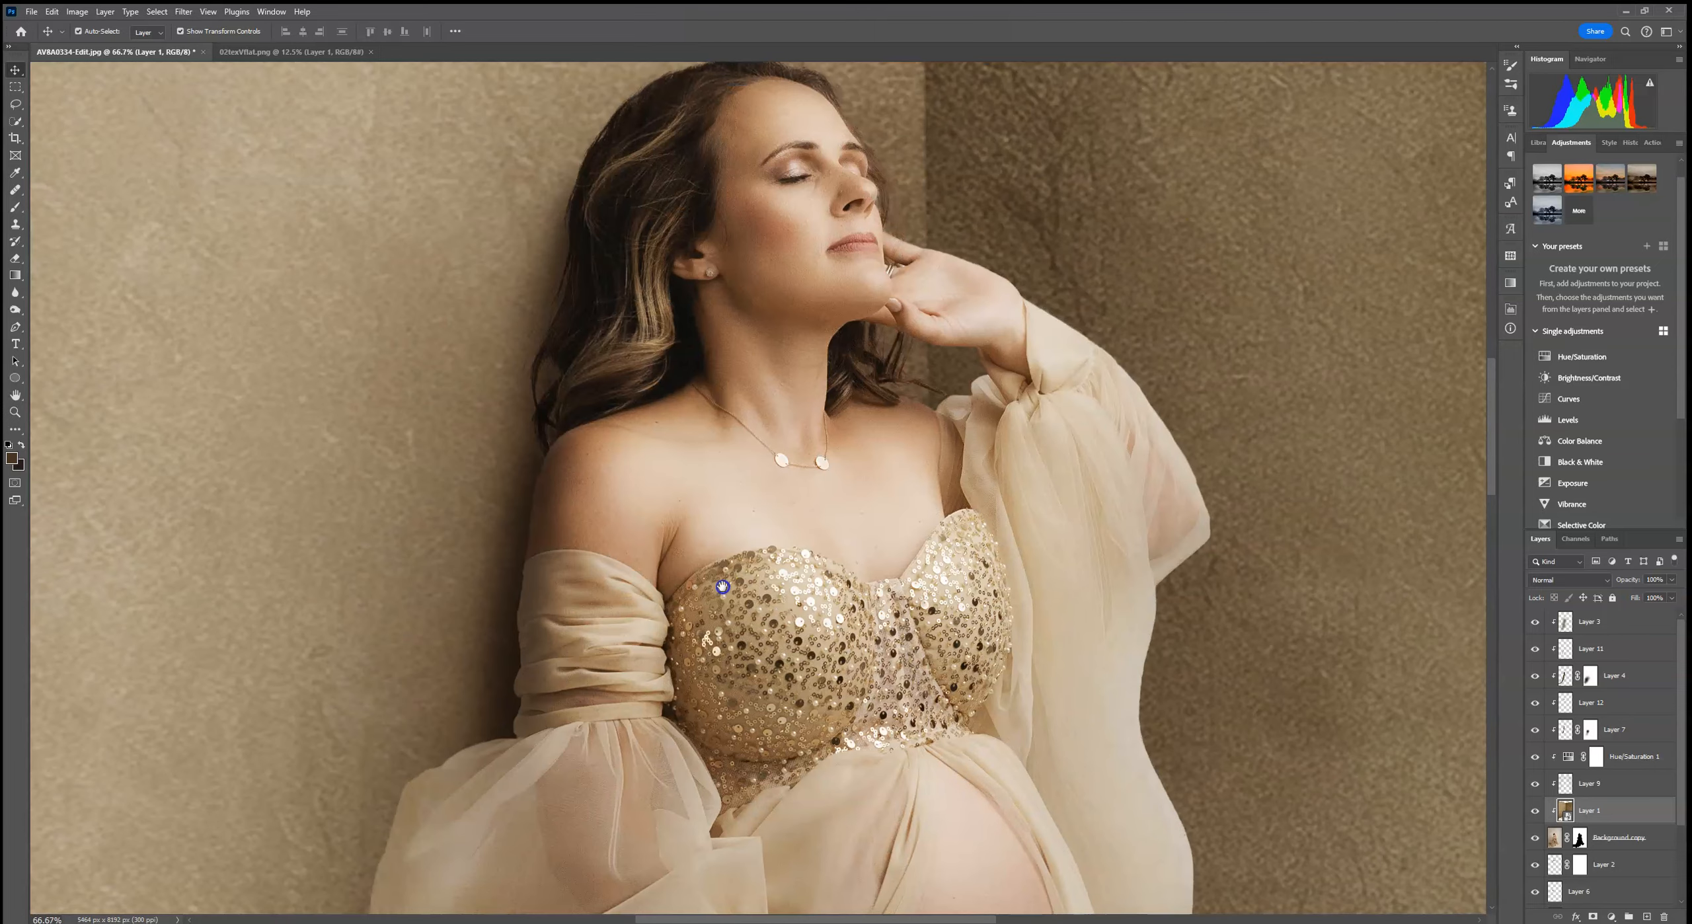
{"action": "key", "text": "ctrl+plus"}
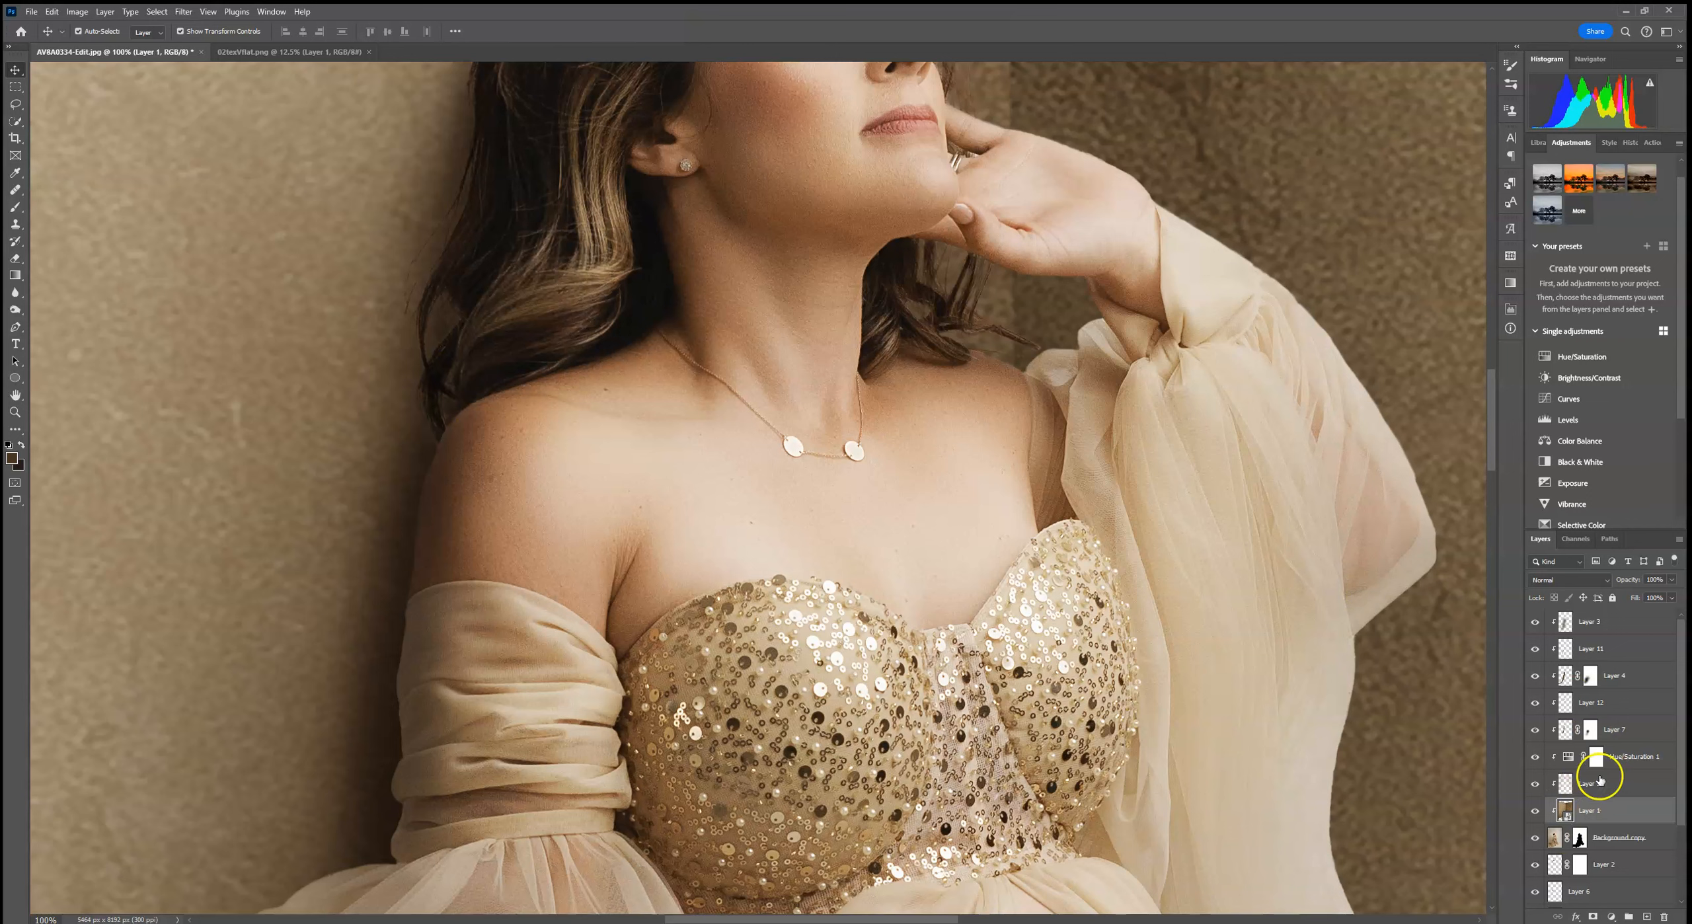
{"action": "scroll", "coordinate": [1614, 813], "scroll_direction": "down", "scroll_amount": 3}
{"action": "left_click", "coordinate": [1599, 895]}
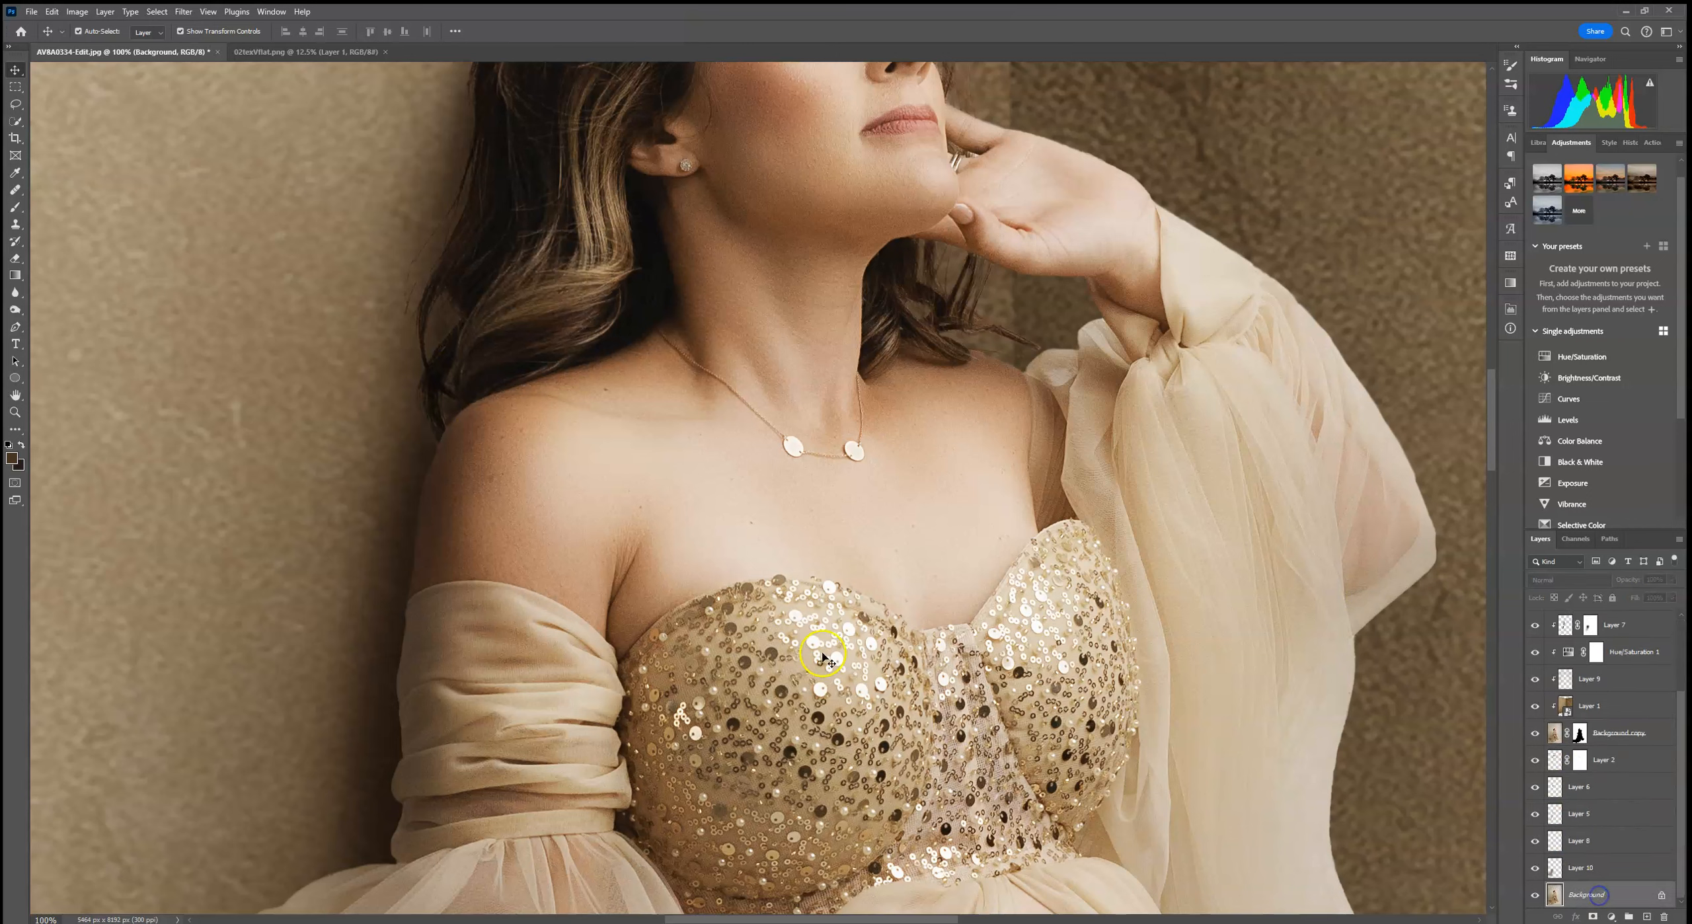
Darken the edges of the woman's hair using the Burn tool with a small soft brush and the Shadows range
{"action": "left_click", "coordinate": [15, 309]}
{"action": "left_click", "coordinate": [96, 32]}
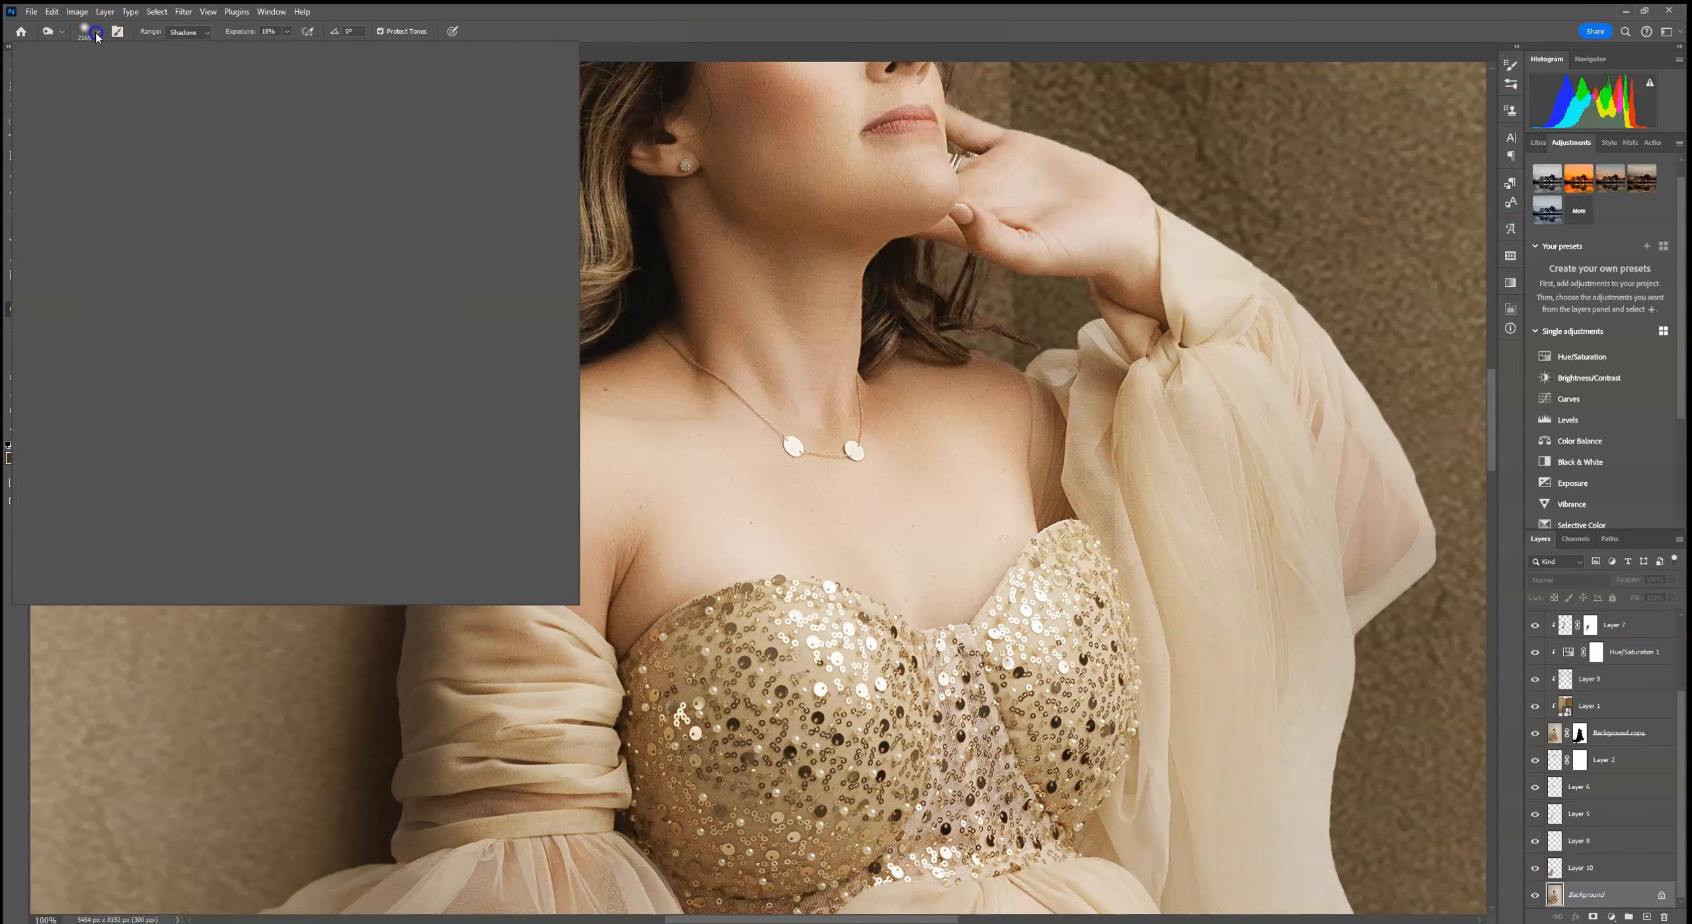
{"action": "left_click", "coordinate": [557, 21]}
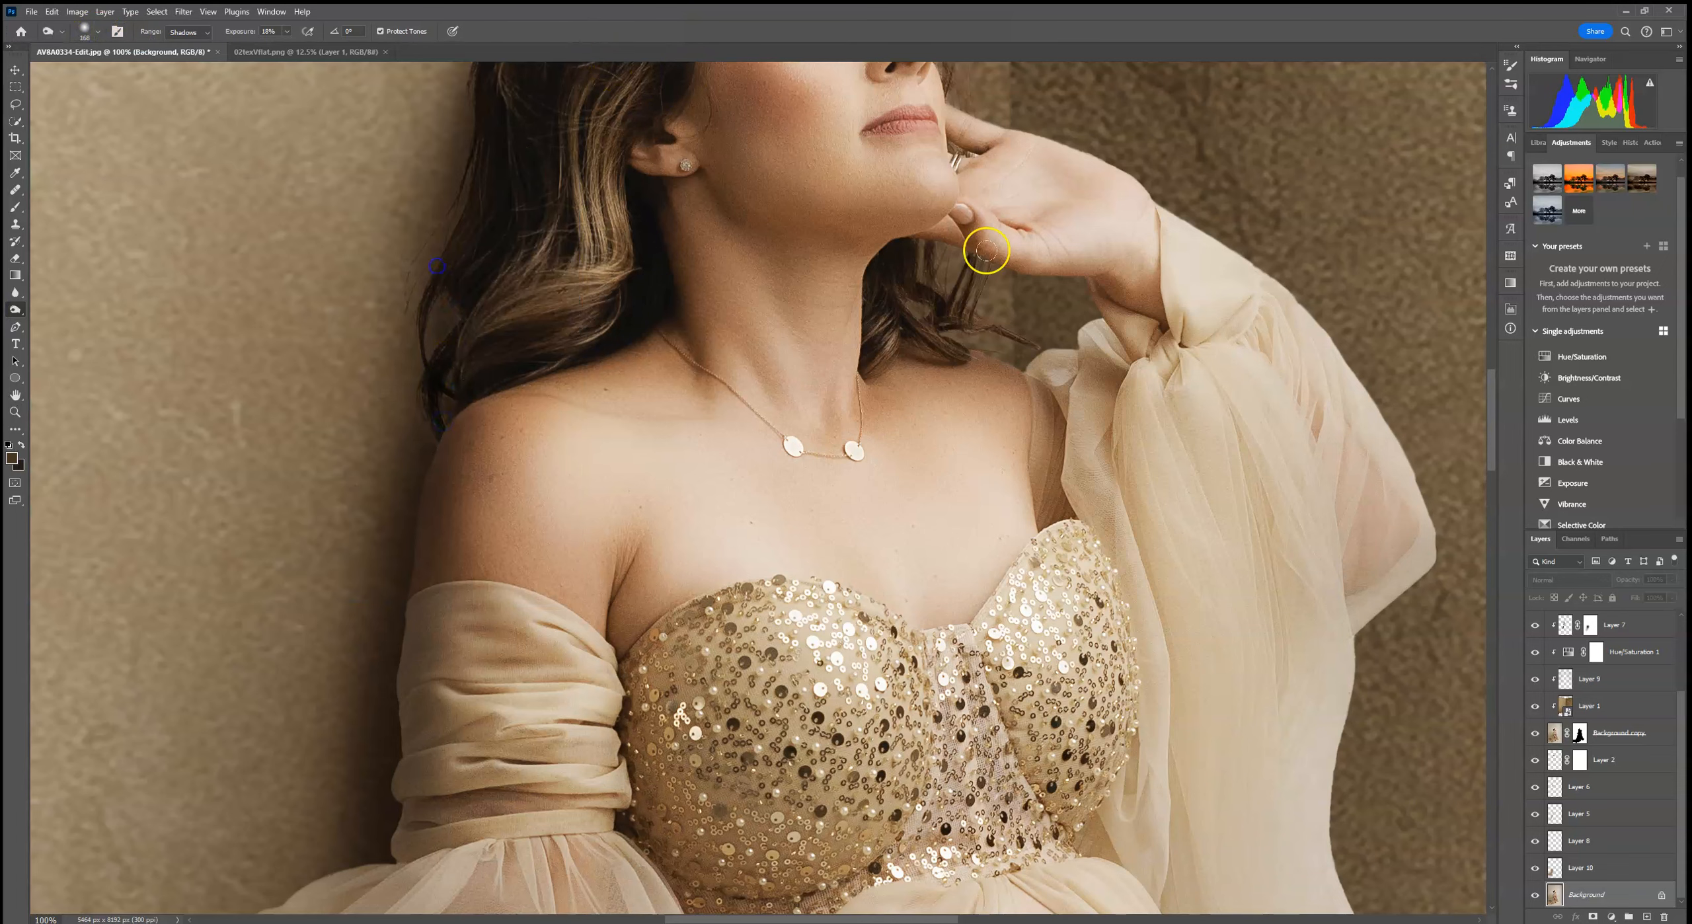
{"action": "scroll", "coordinate": [868, 465], "scroll_direction": "up", "scroll_amount": 5}
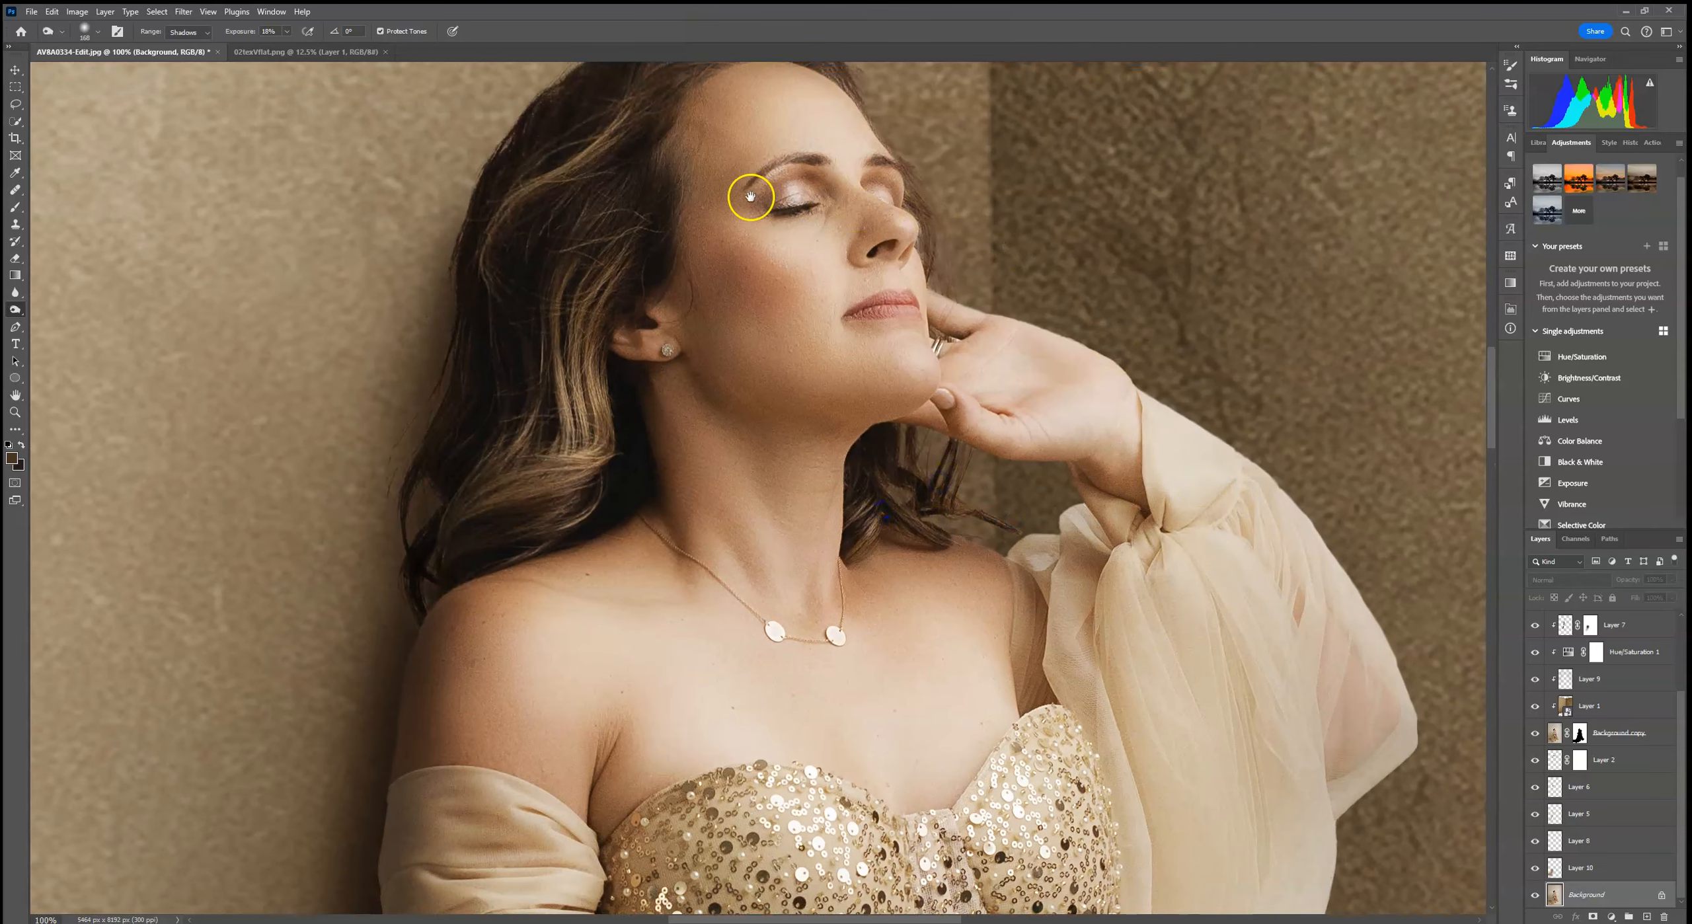
{"action": "left_click_drag", "start_coordinate": [748, 203], "coordinate": [728, 331]}
{"action": "left_click", "coordinate": [564, 178]}
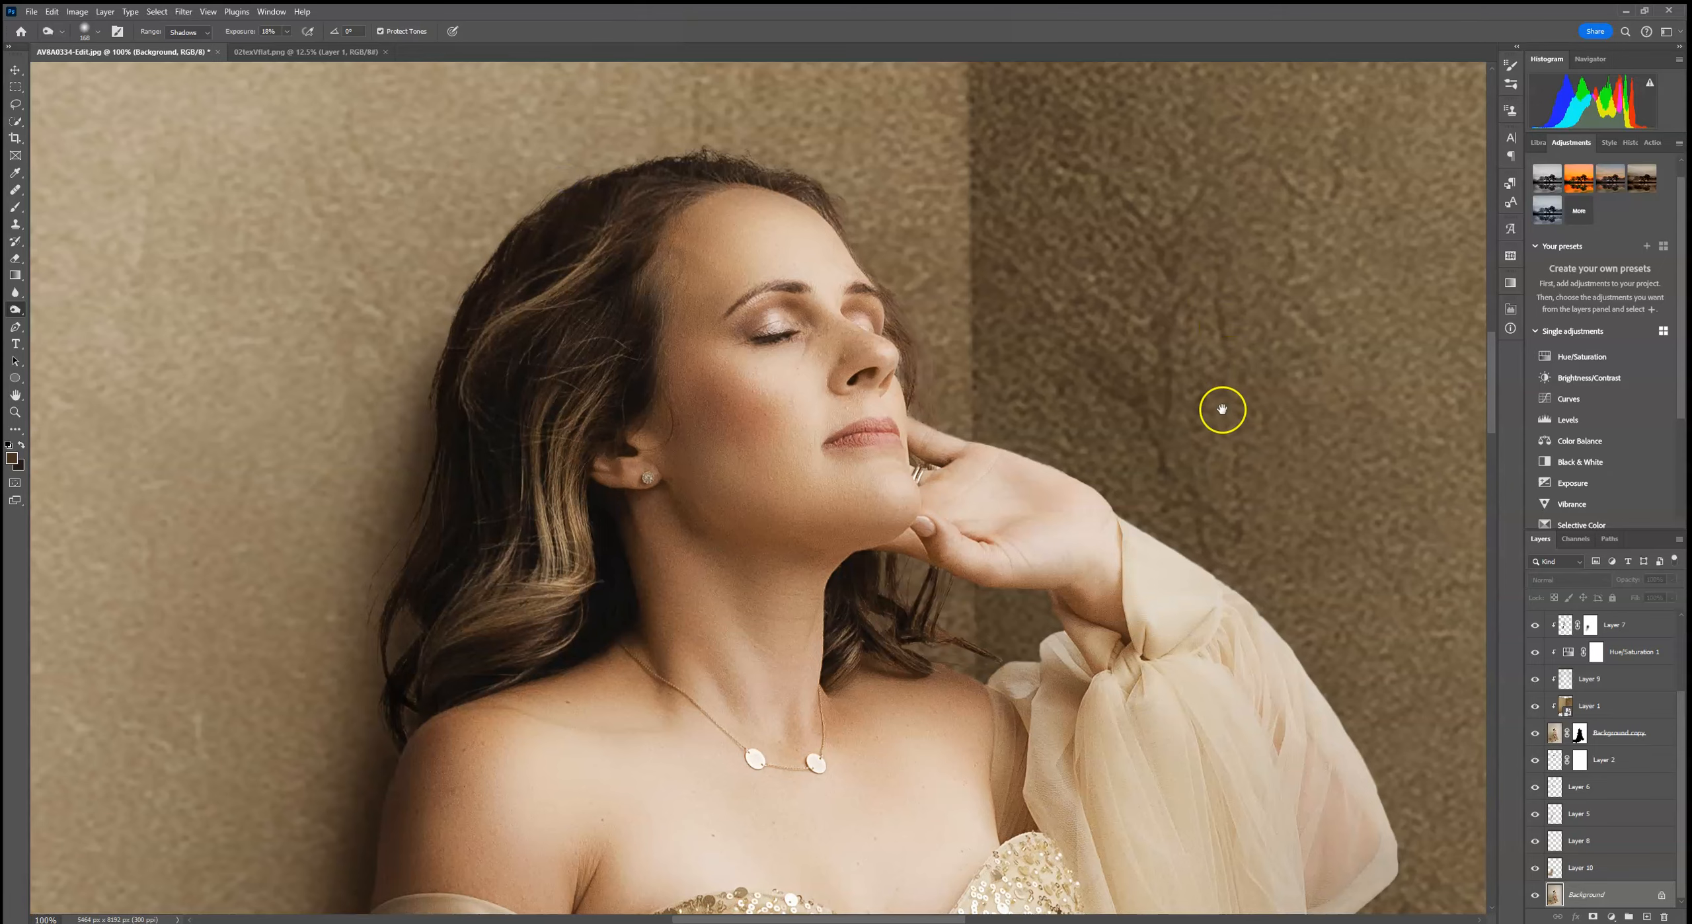
{"action": "left_click_drag", "start_coordinate": [1221, 404], "coordinate": [1214, 321]}
{"action": "key", "text": "ctrl+0"}
{"action": "key", "text": "ctrl+minus"}
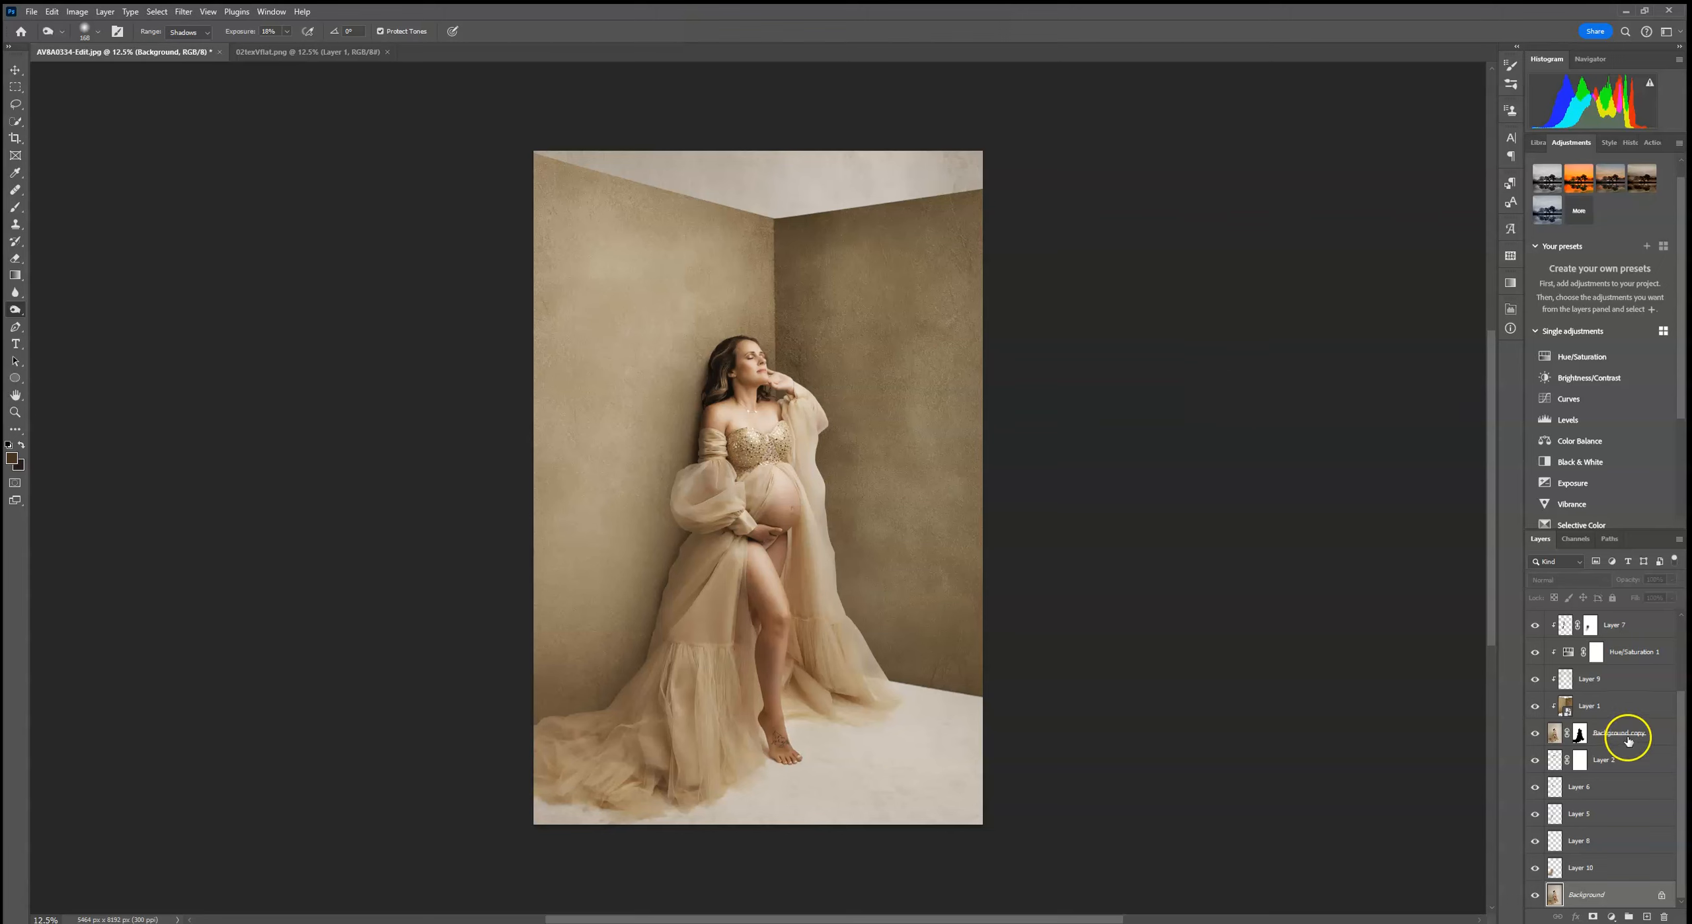
Add a new layer directly above Background in Multiply mode, and set the soft round brush to about 1811 px
{"action": "left_click", "coordinate": [1644, 916]}
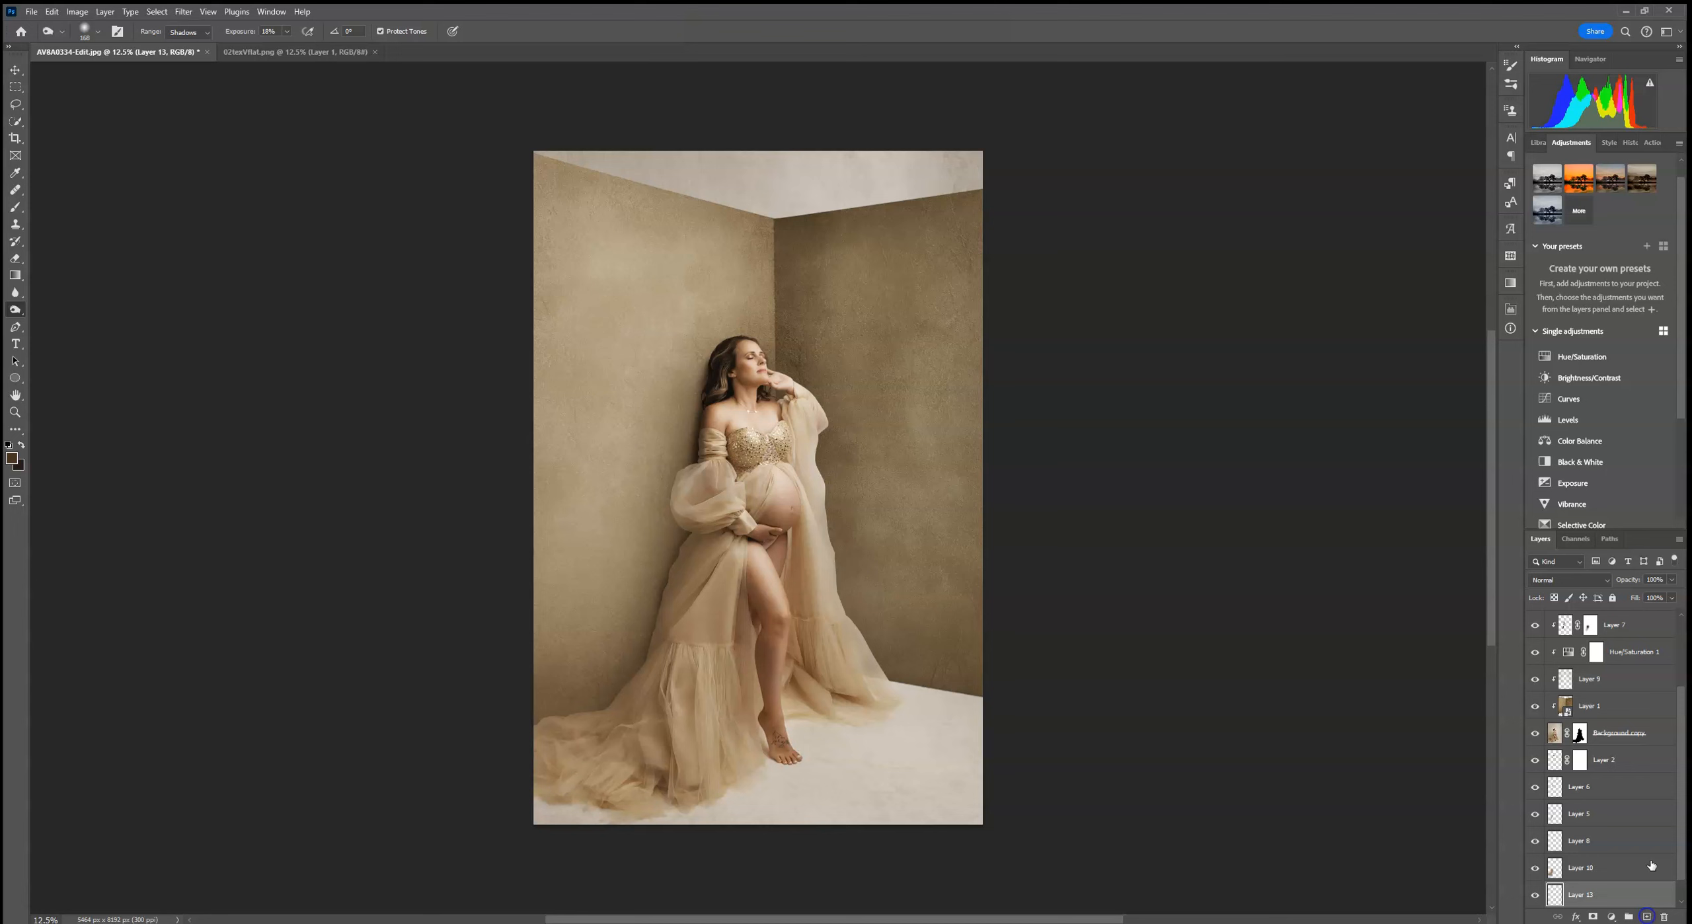
{"action": "left_click", "coordinate": [1567, 581]}
{"action": "left_click", "coordinate": [1544, 610]}
{"action": "left_click", "coordinate": [16, 207]}
{"action": "left_click", "coordinate": [94, 31]}
{"action": "left_click_drag", "start_coordinate": [147, 74], "coordinate": [159, 73]}
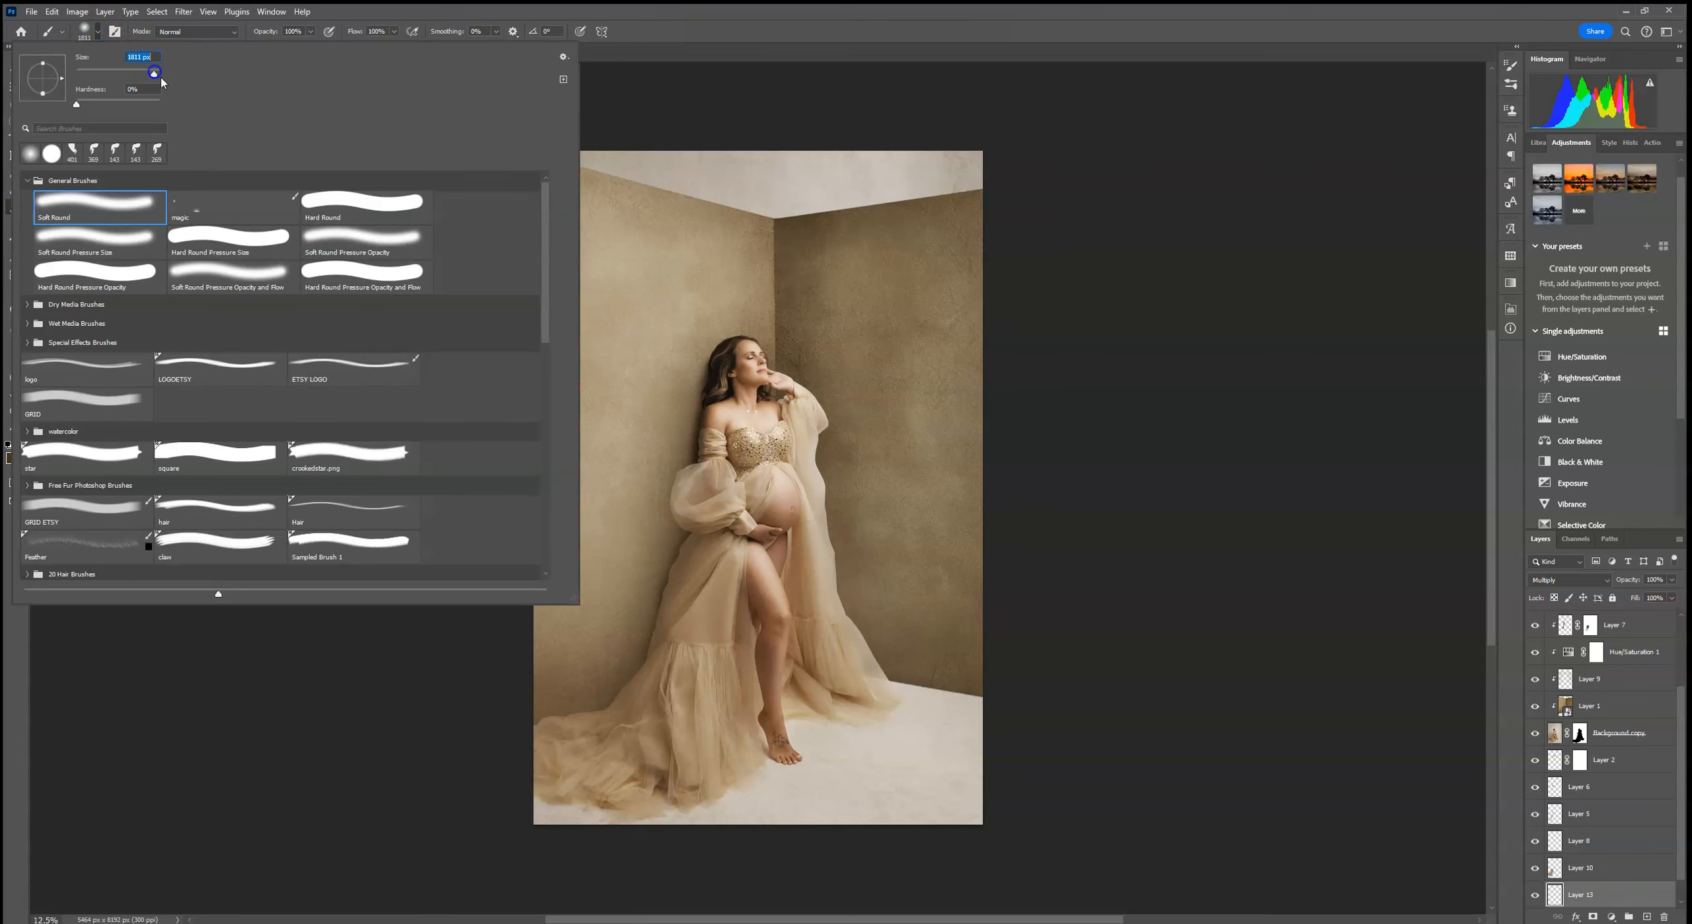
{"action": "left_click", "coordinate": [1547, 581]}
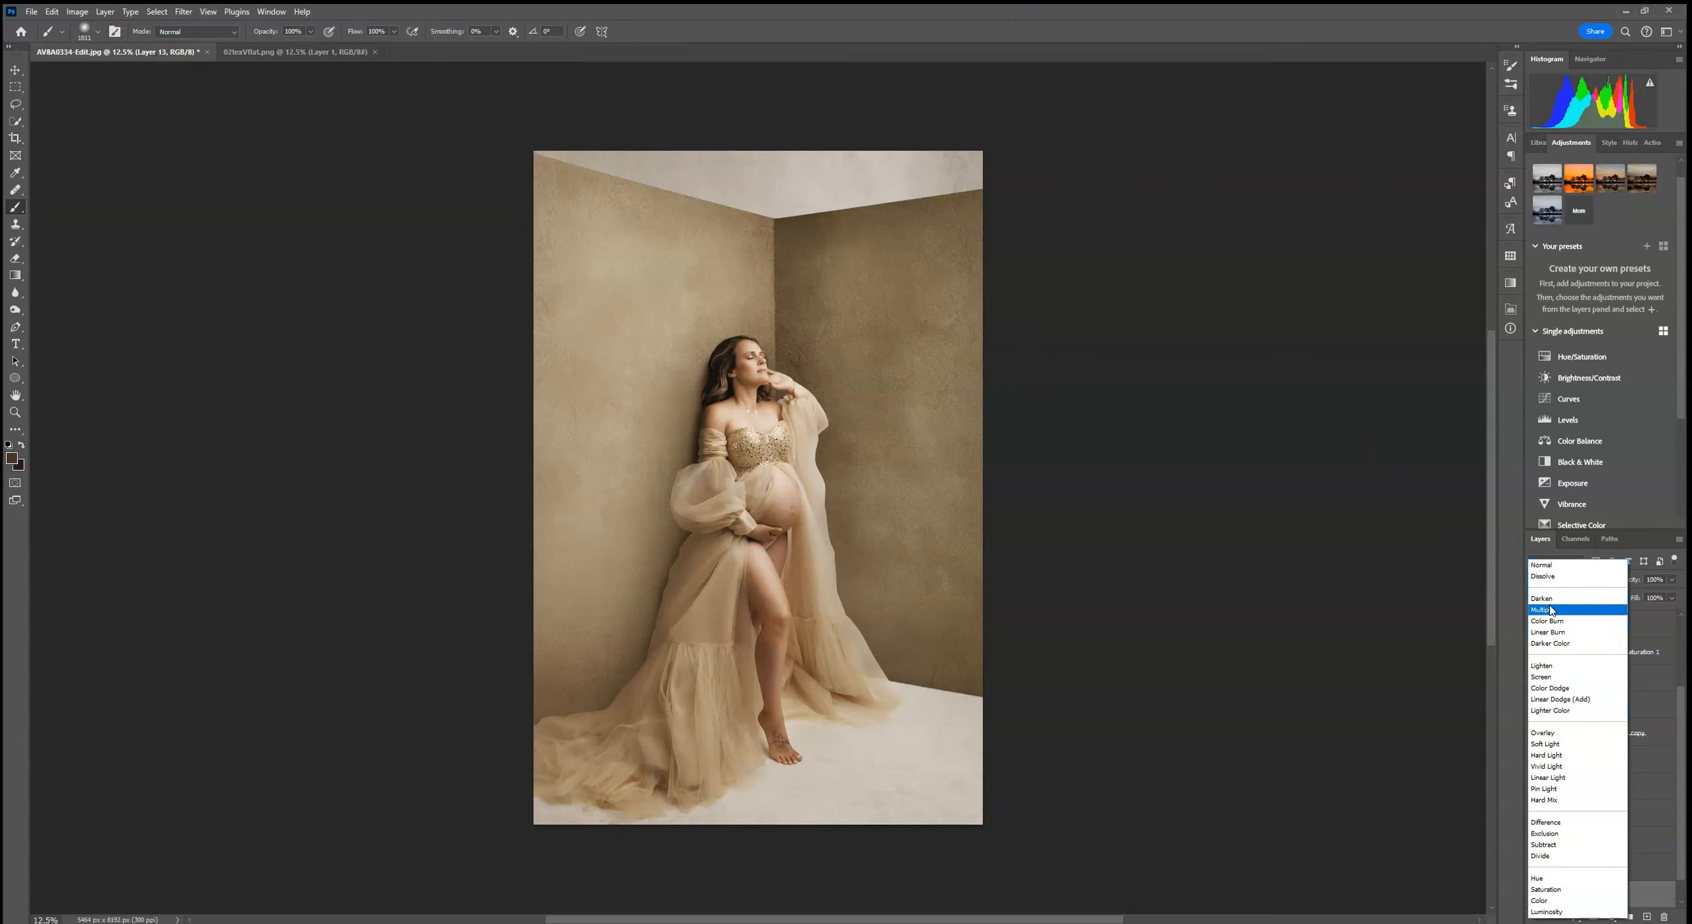
Try painting a brown shadow over the gown below the sleeve on the new layer, and undo the stroke
{"action": "left_click", "coordinate": [717, 615]}
{"action": "left_click_drag", "start_coordinate": [717, 615], "coordinate": [685, 657]}
{"action": "left_click", "coordinate": [52, 11]}
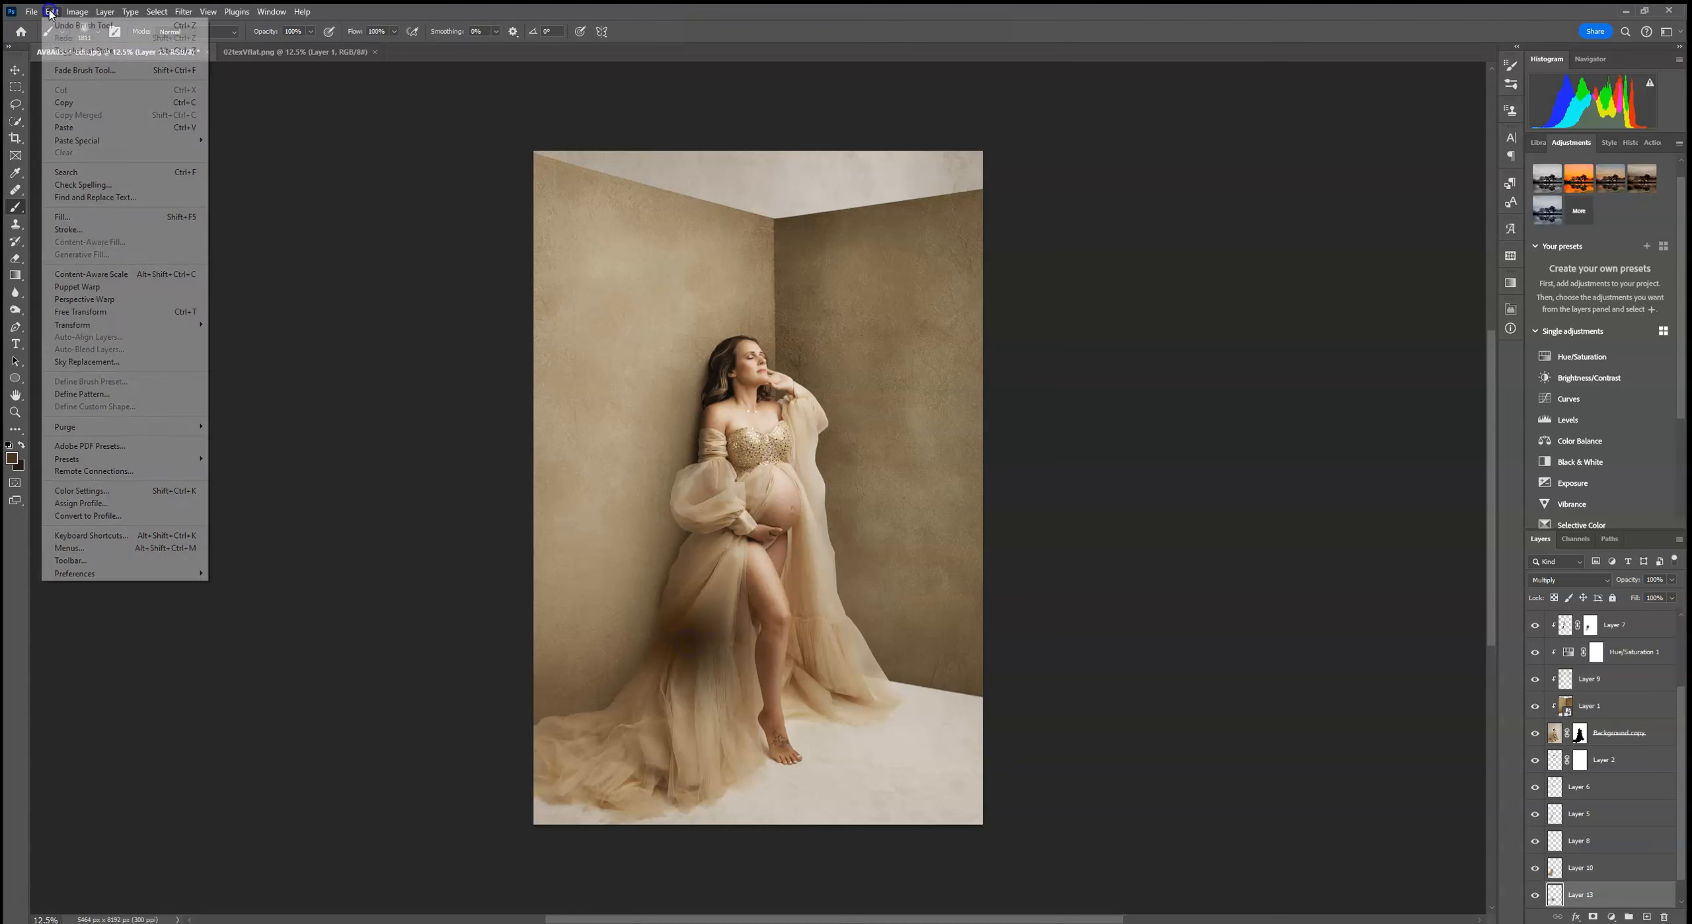
{"action": "left_click", "coordinate": [73, 26]}
Add a new layer directly above the Layer 1 wall backdrop and set its blend mode to Multiply
{"action": "scroll", "coordinate": [1642, 820], "scroll_direction": "up", "scroll_amount": 2}
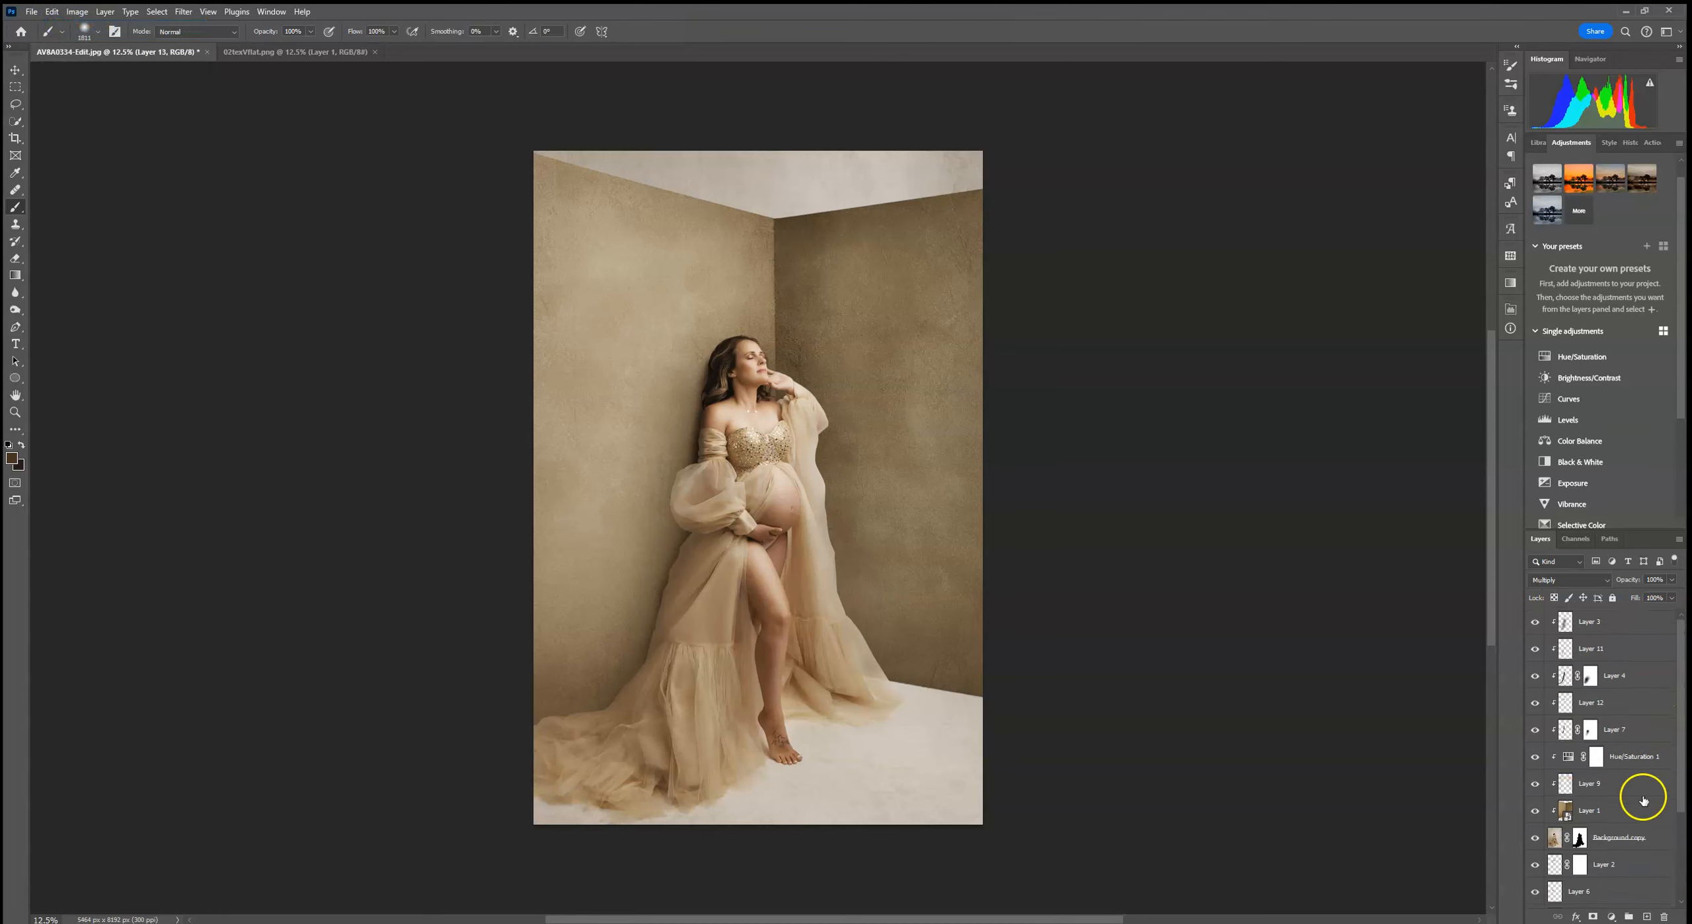
{"action": "left_click", "coordinate": [1604, 812]}
{"action": "left_click", "coordinate": [1650, 917]}
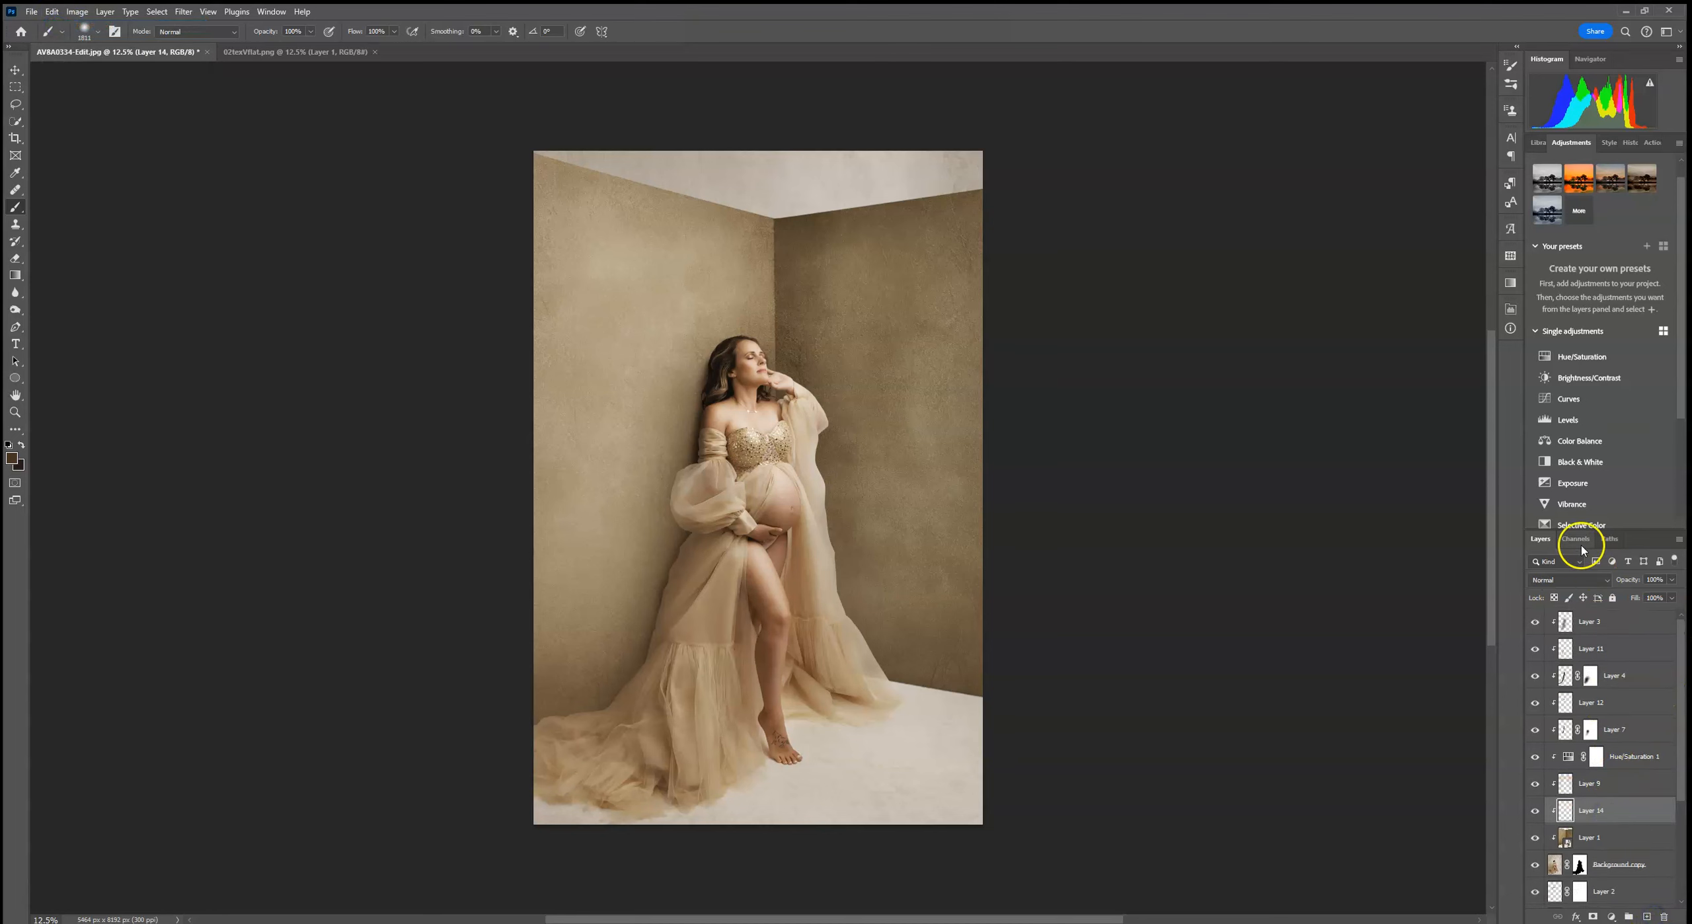
{"action": "left_click", "coordinate": [1551, 580]}
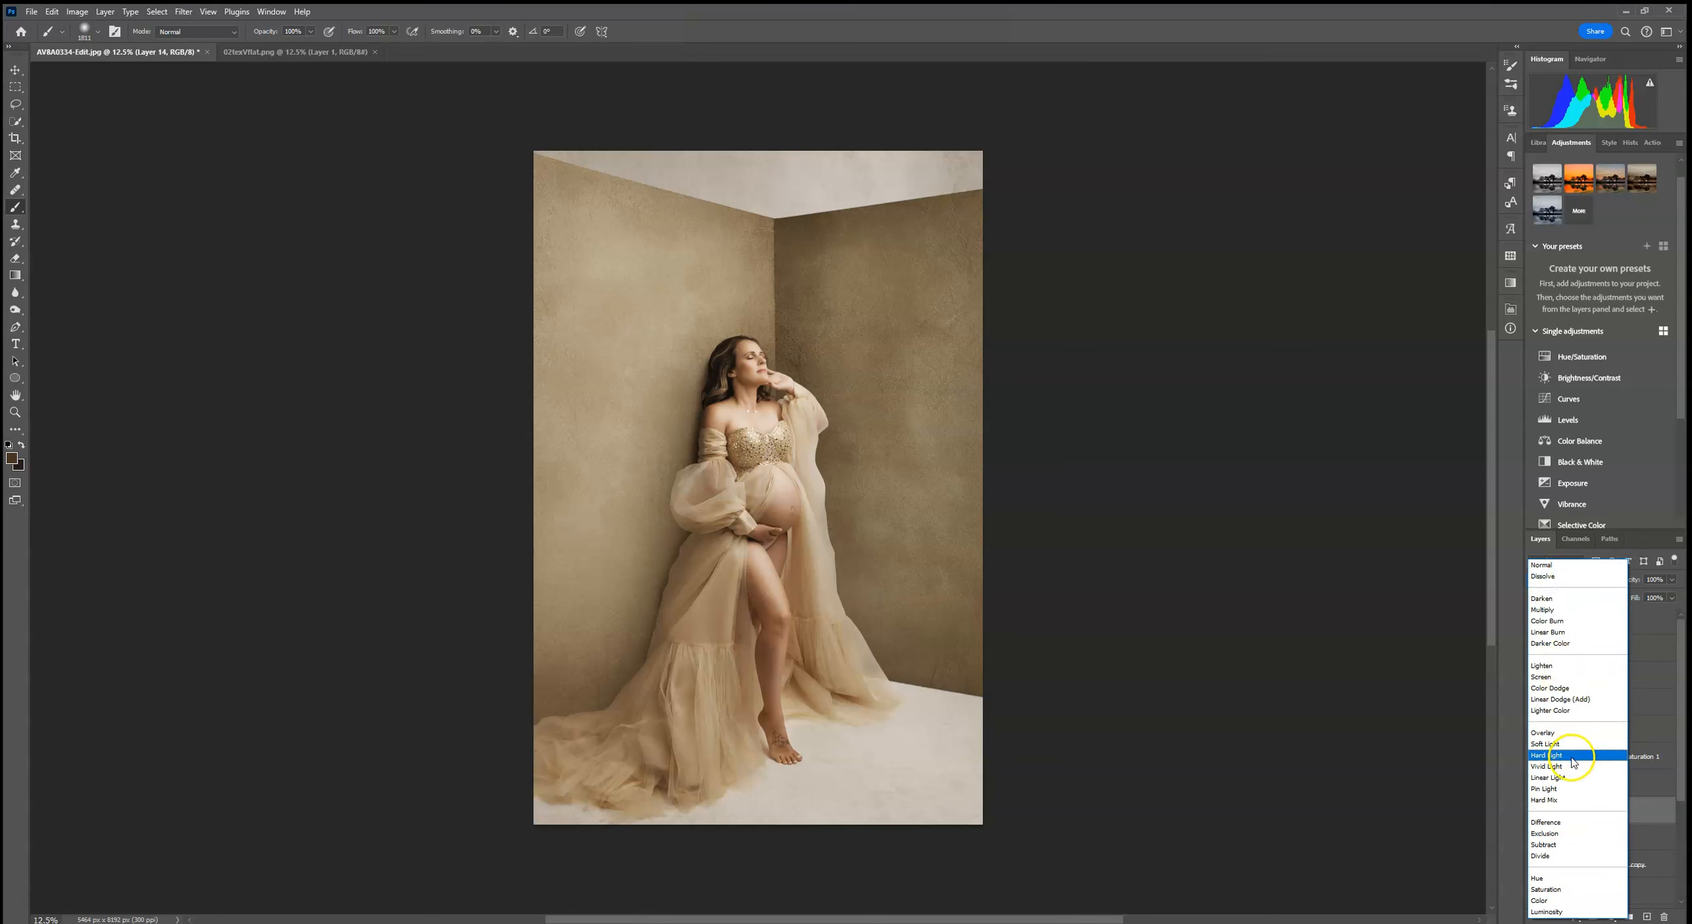
{"action": "left_click", "coordinate": [1543, 610]}
Paint a large soft brown shadow on the wall behind the gown and lower the layer's opacity to about 35%
{"action": "mouse_move", "coordinate": [716, 581]}
{"action": "left_mouse_down"}
{"action": "mouse_move", "coordinate": [722, 536]}
{"action": "mouse_move", "coordinate": [698, 650]}
{"action": "left_mouse_up"}
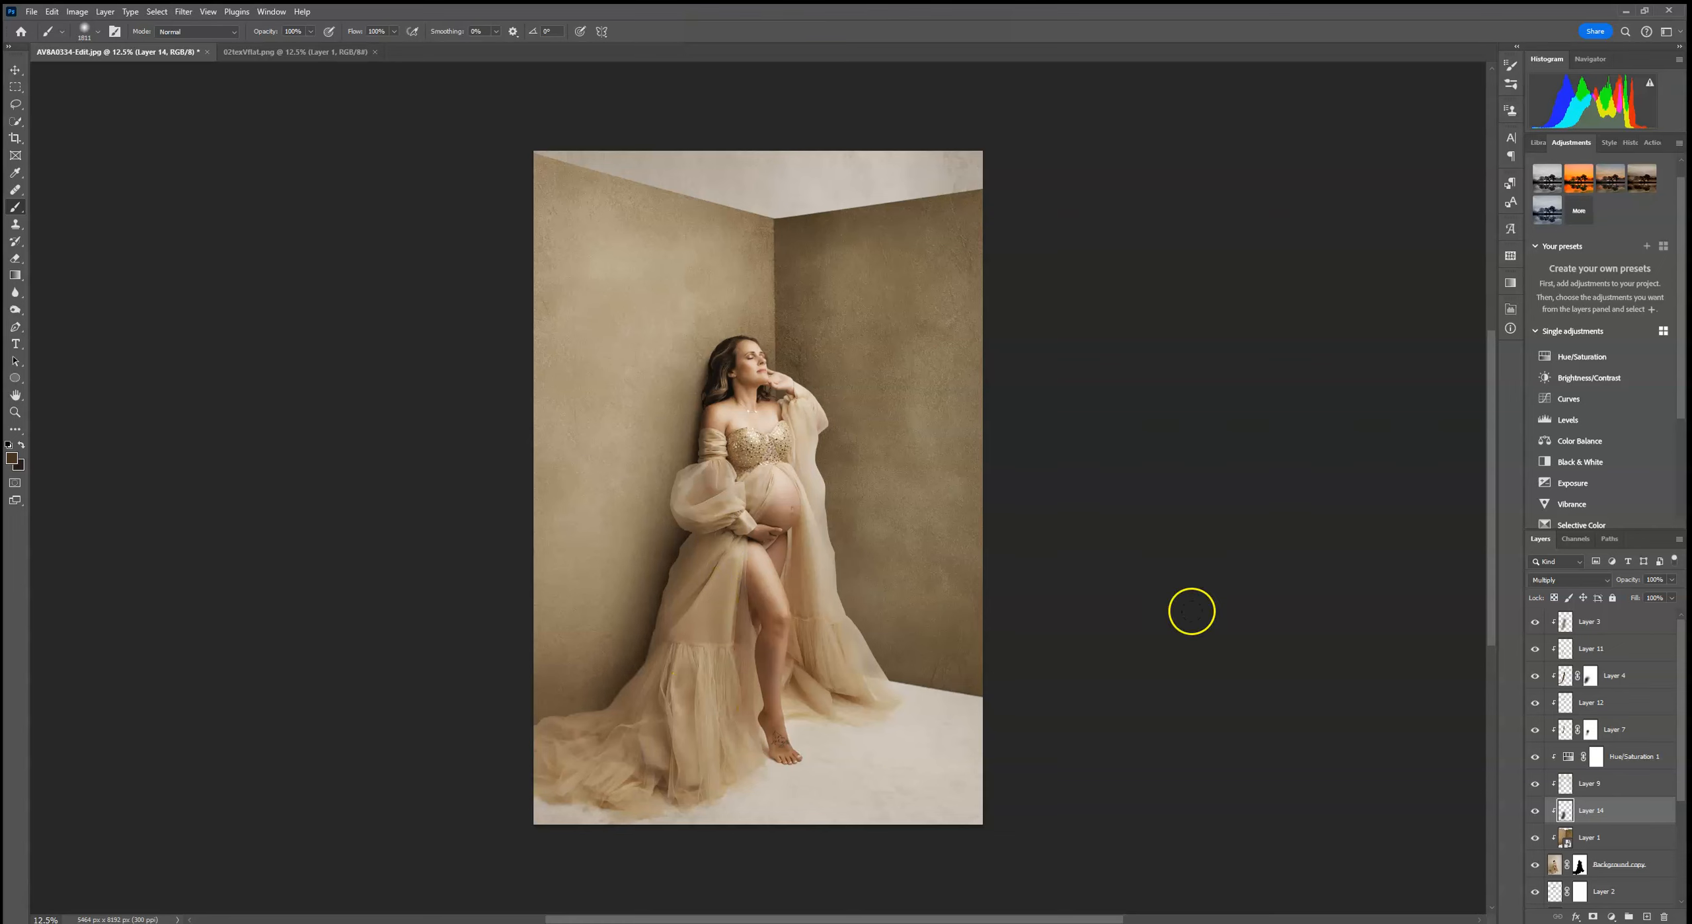
{"action": "left_click", "coordinate": [1672, 579]}
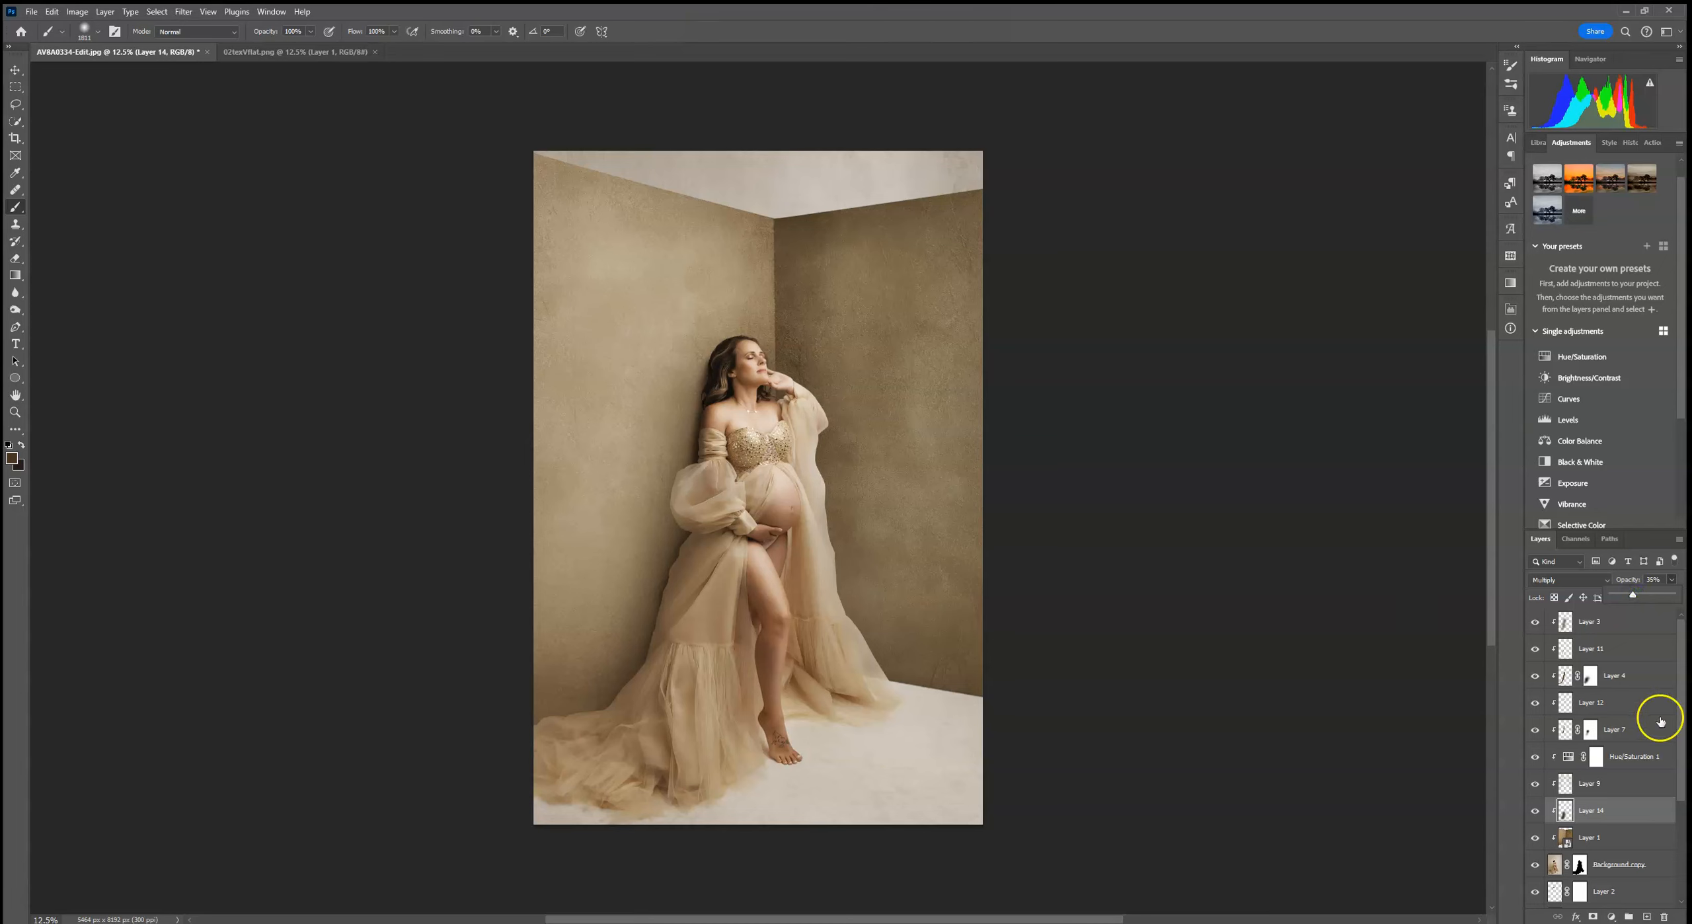
Add a Multiply layer above Layer 14 and dab brown shadow beside the gown with a smaller soft brush
{"action": "left_click", "coordinate": [1647, 917]}
{"action": "left_click", "coordinate": [1553, 580]}
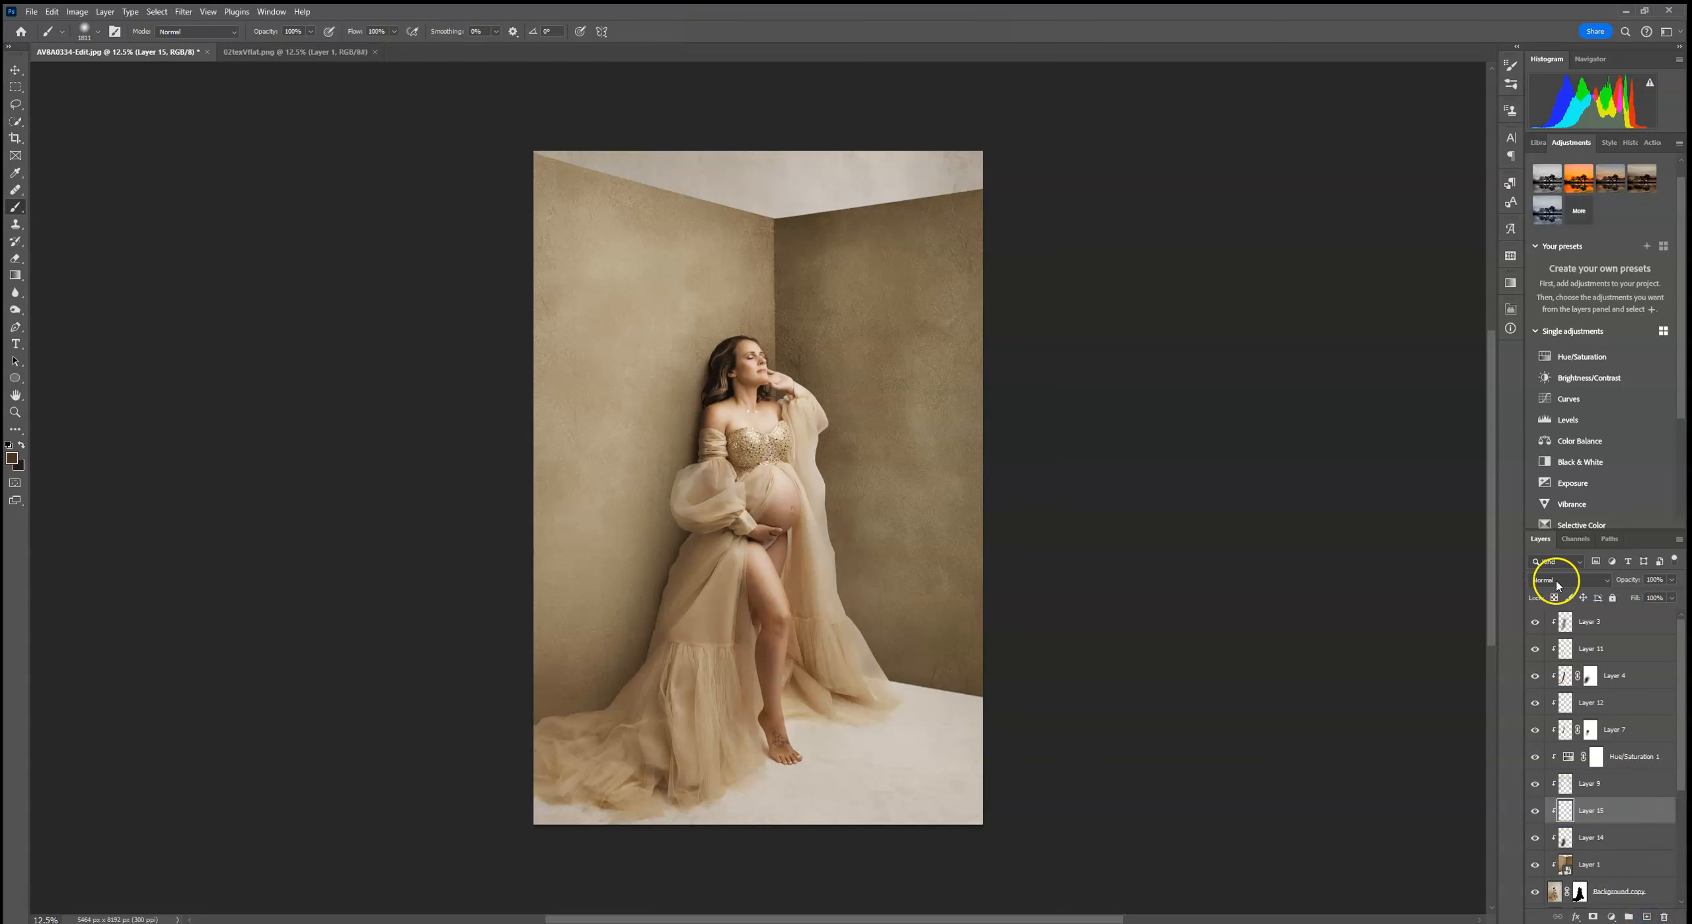
{"action": "left_click", "coordinate": [1544, 609]}
{"action": "left_click", "coordinate": [86, 31]}
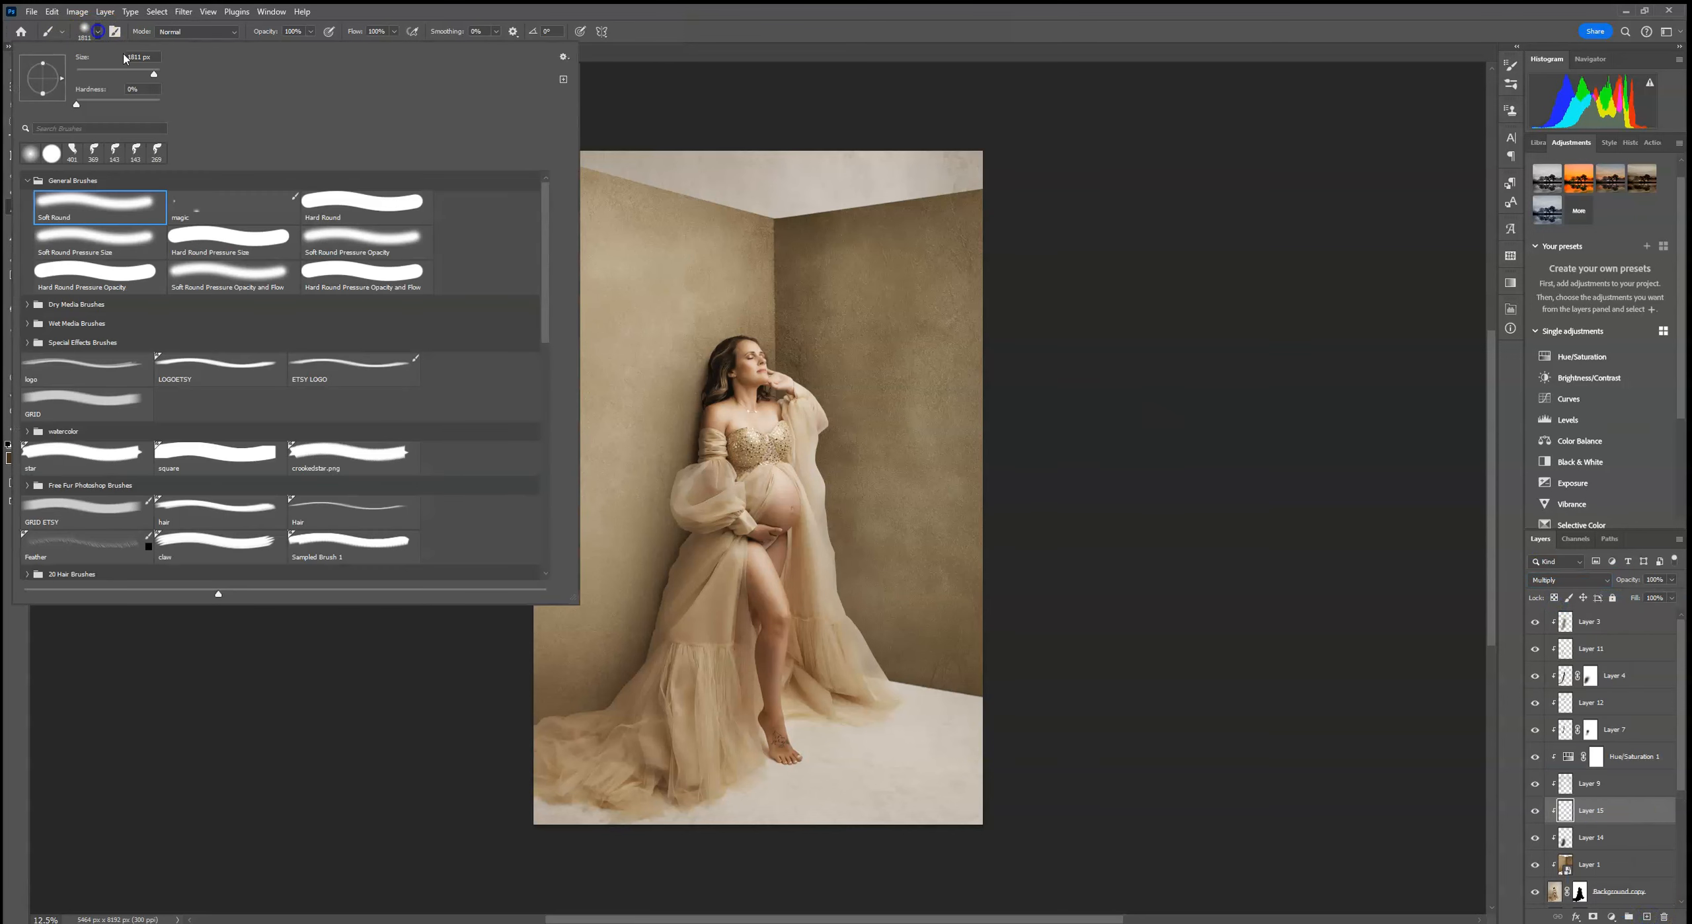
{"action": "left_click", "coordinate": [689, 608]}
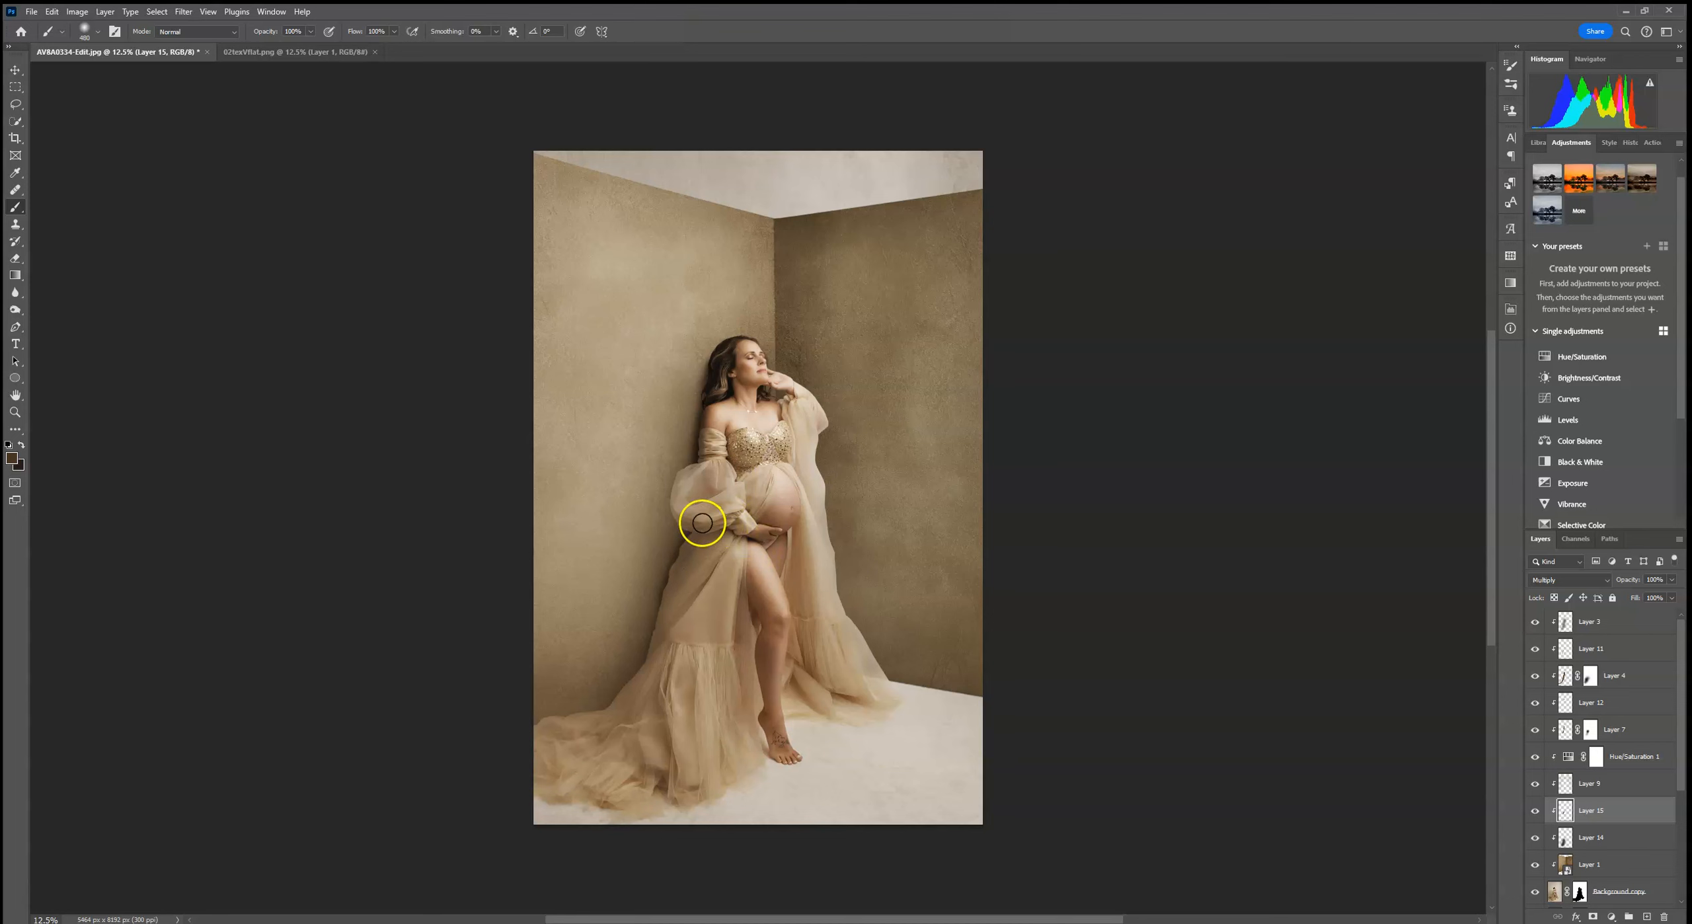
Add a Multiply layer above Layer 15 for shadow painted with a soft brush of about 2160 px, at 40% layer opacity
{"action": "left_click", "coordinate": [86, 33]}
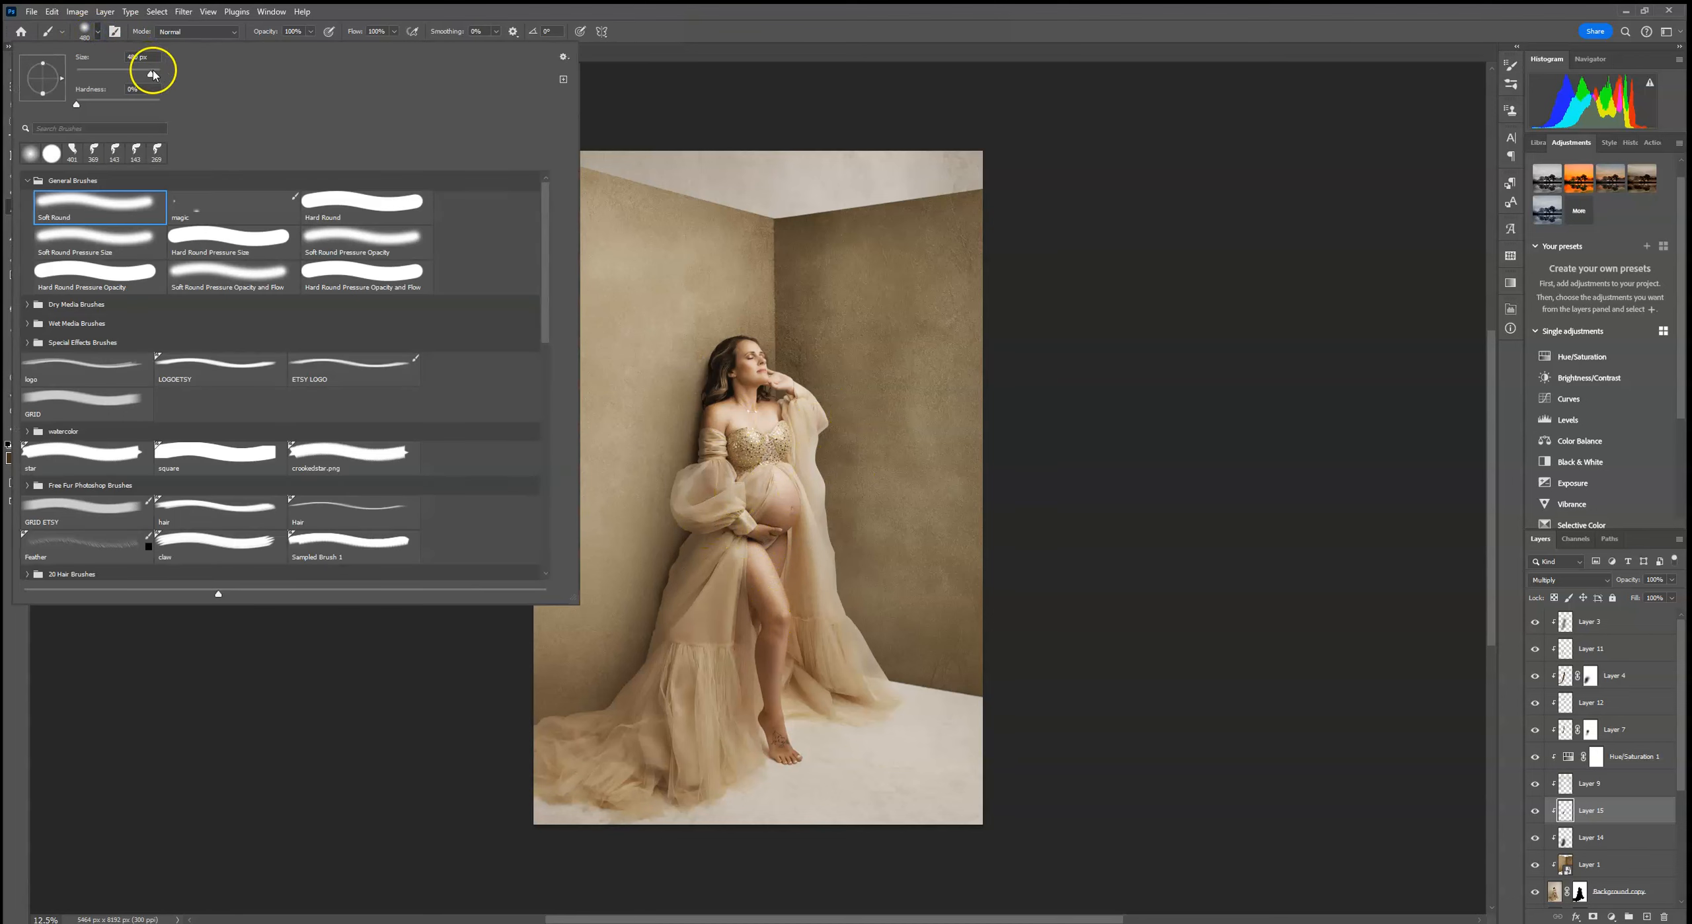
{"action": "left_click", "coordinate": [1647, 917]}
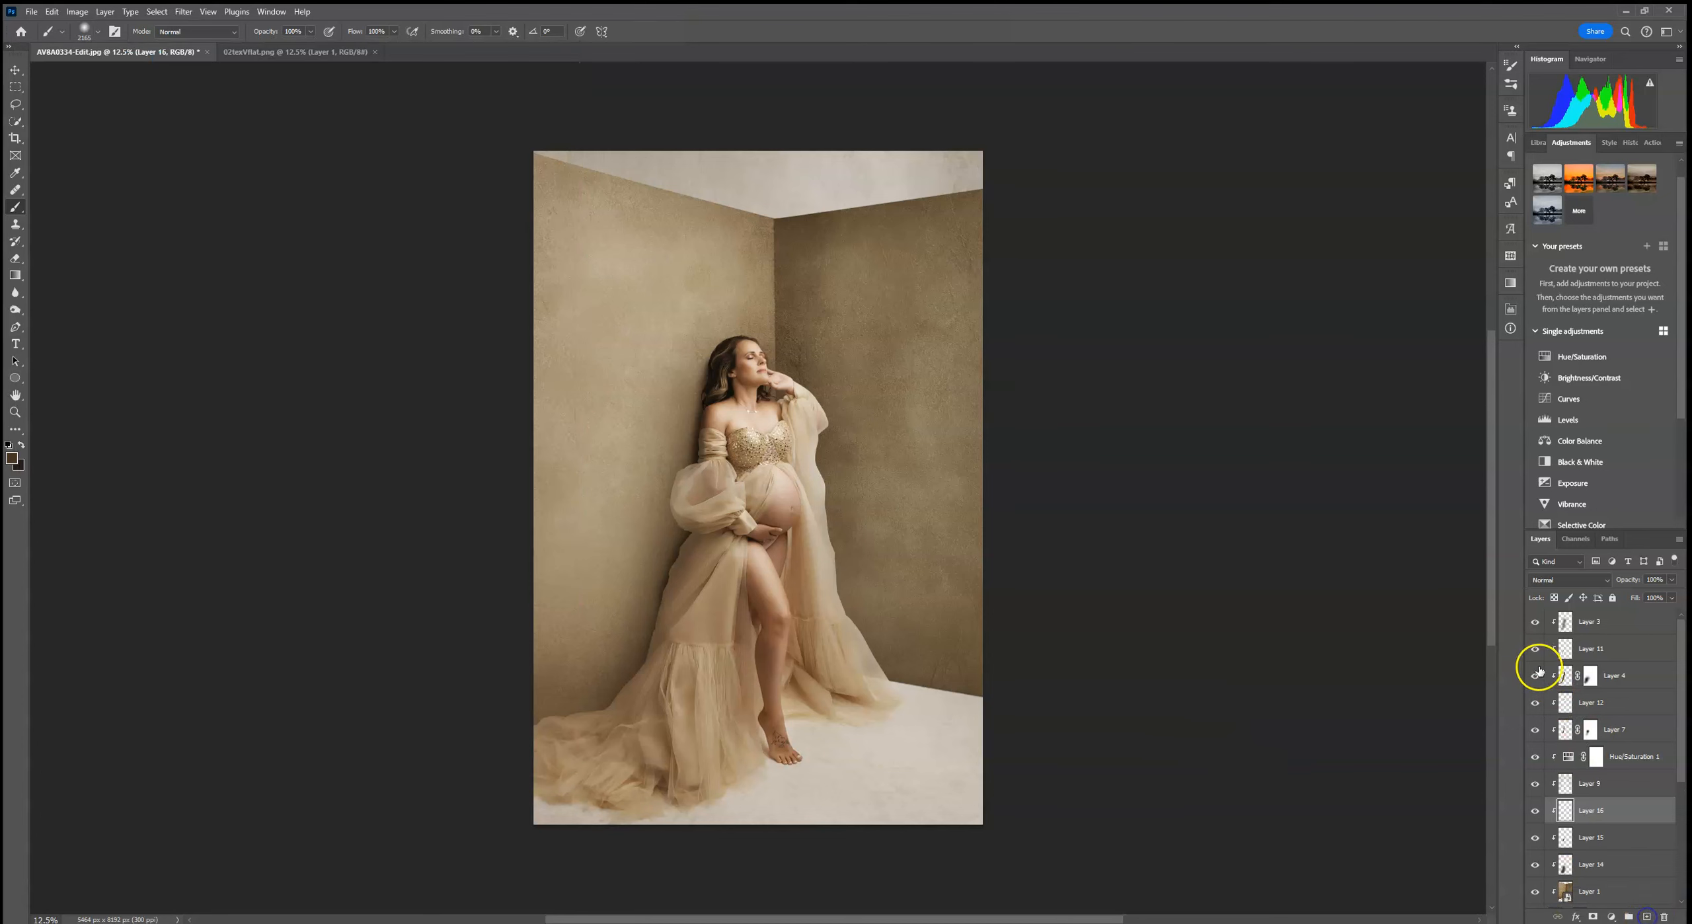
{"action": "left_click", "coordinate": [1567, 580]}
{"action": "left_click", "coordinate": [1550, 609]}
{"action": "left_click", "coordinate": [1672, 580]}
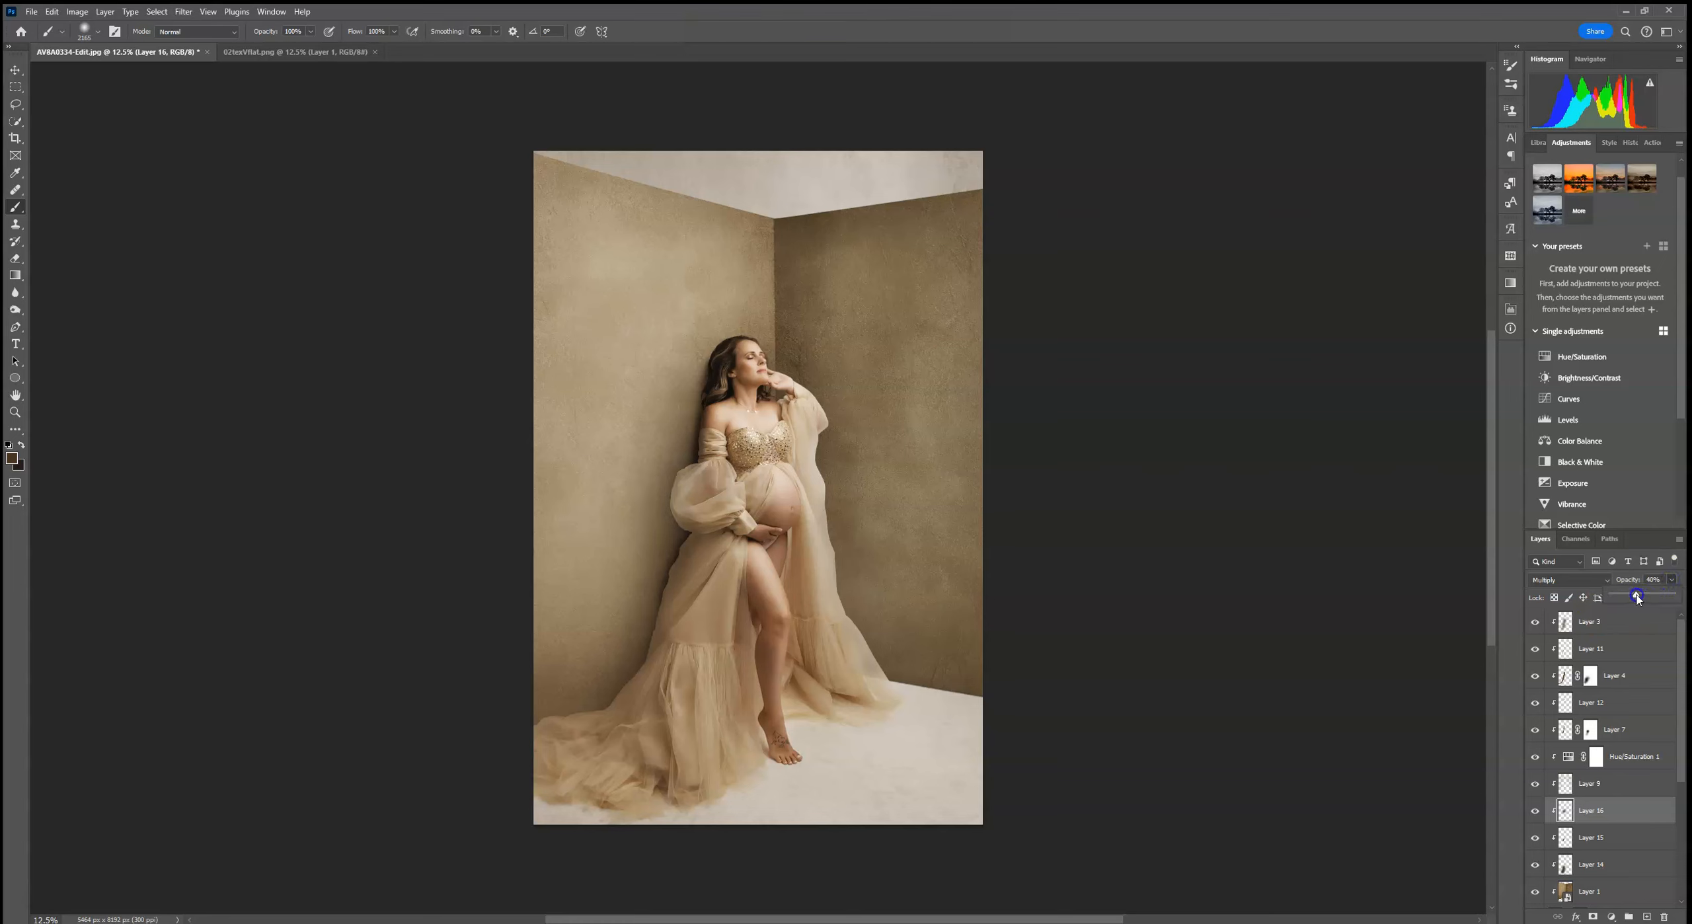
{"action": "left_click", "coordinate": [1166, 438]}
Try painting a brown shadow down behind the woman's torso on Layer 17 with a smaller soft brush, and undo the stroke
{"action": "left_click", "coordinate": [93, 31]}
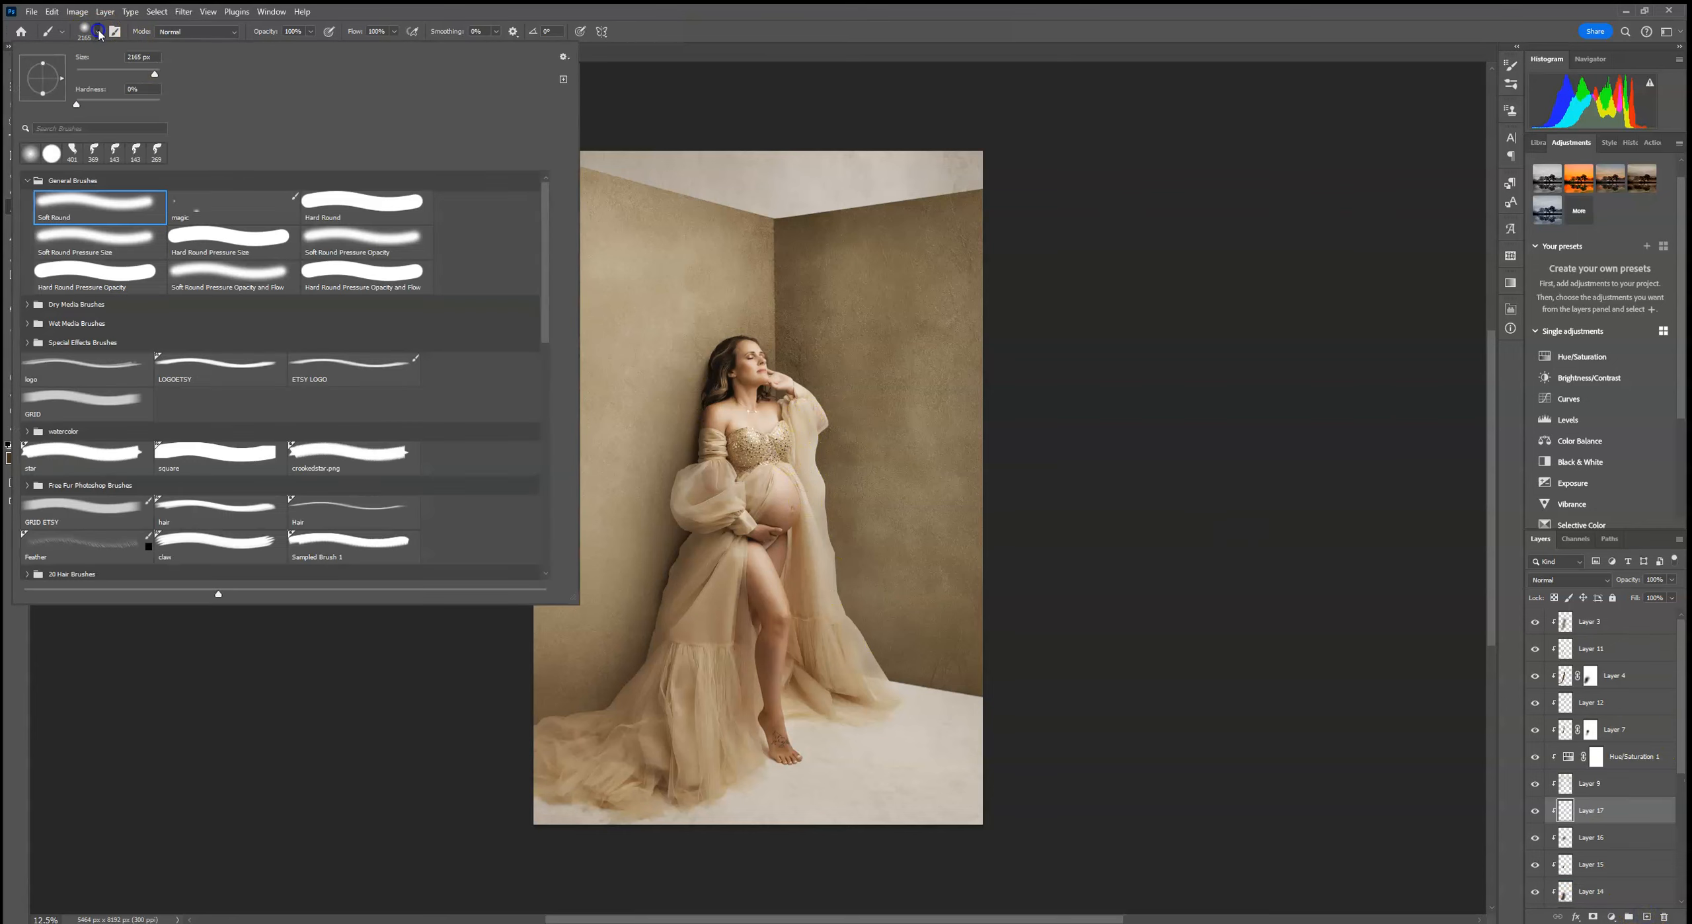
{"action": "left_click_drag", "start_coordinate": [784, 415], "coordinate": [780, 583]}
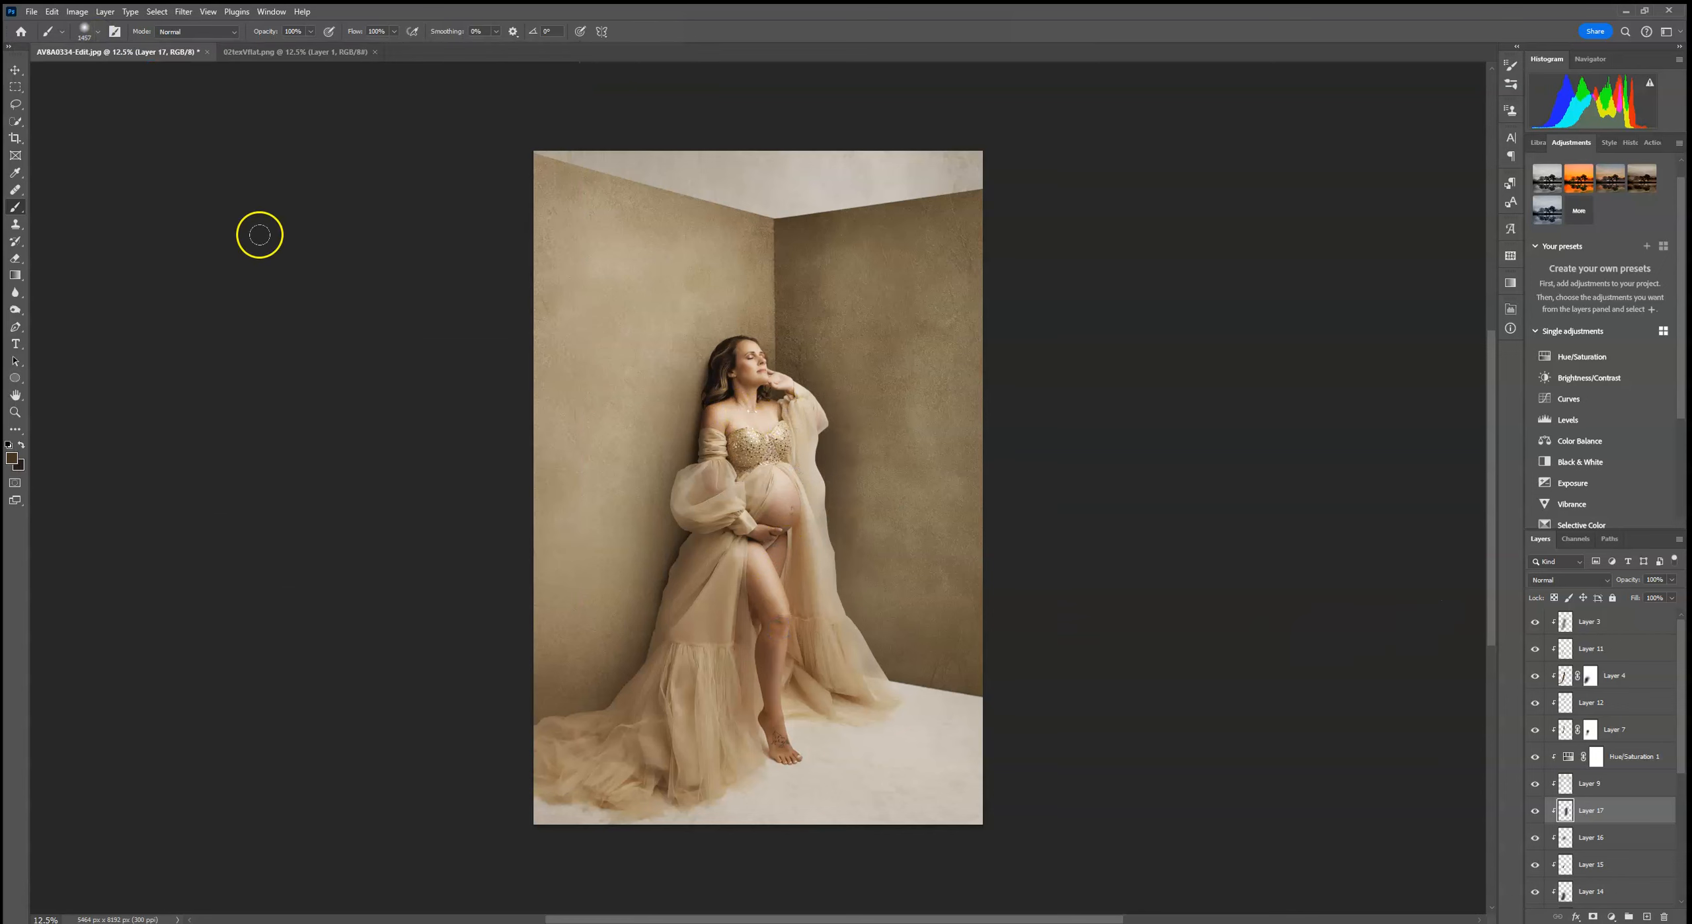
{"action": "left_click", "coordinate": [51, 11]}
{"action": "left_click", "coordinate": [66, 25]}
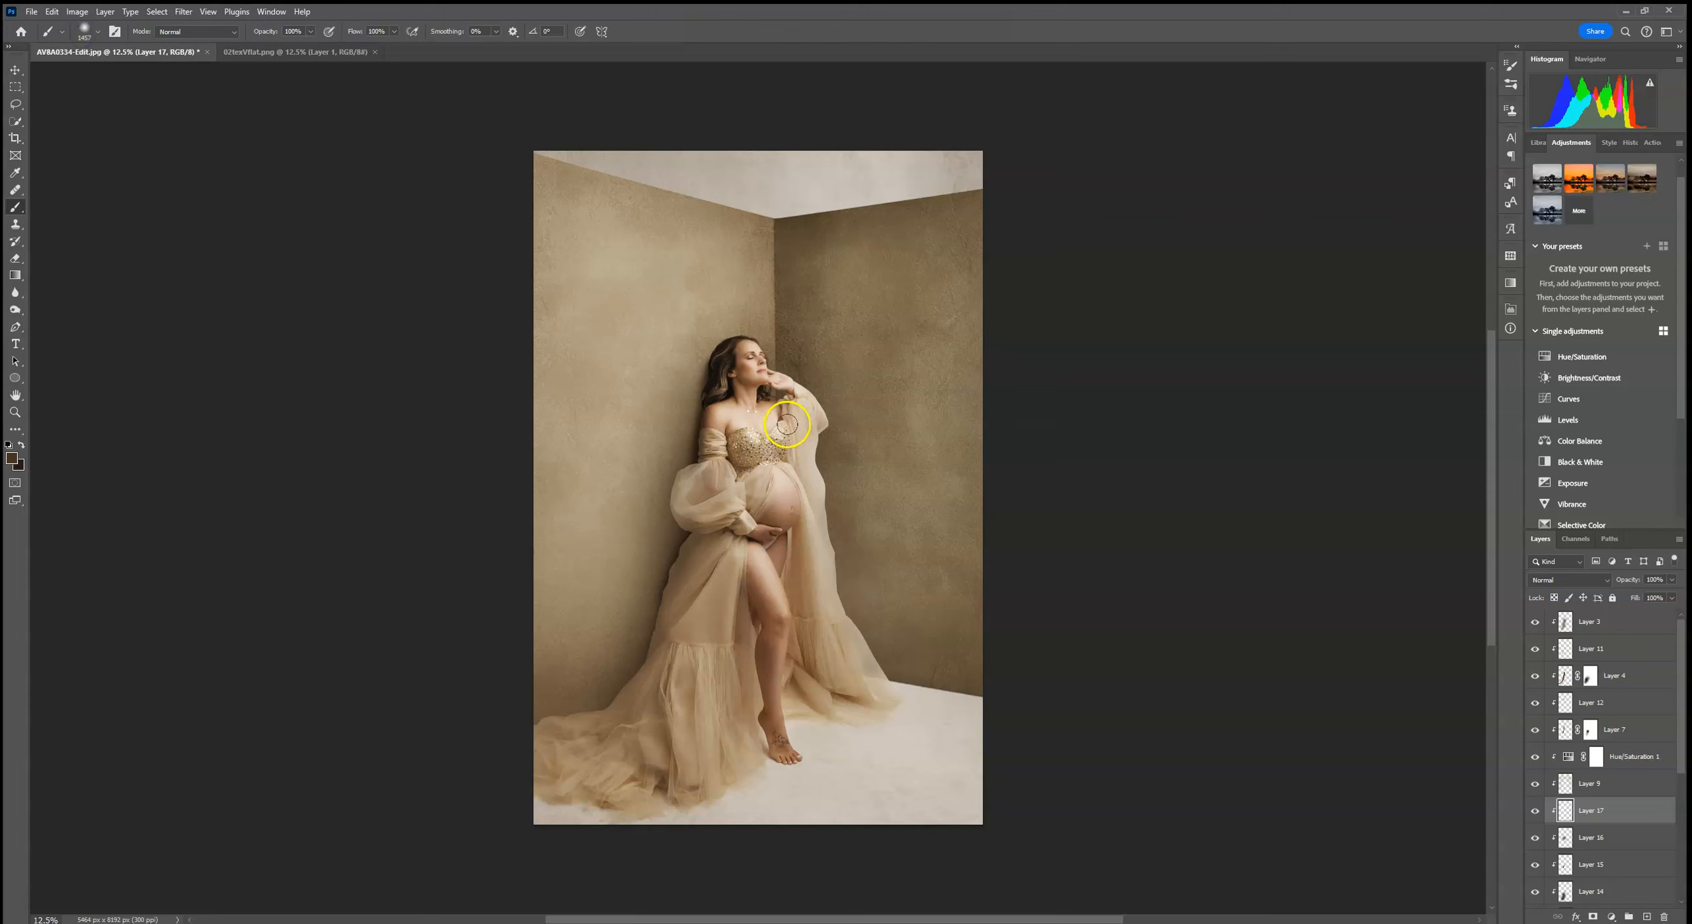
Set Layer 17's opacity to about 45% and brush soft brown shadow on the wall behind the woman's upper body
{"action": "left_click", "coordinate": [1672, 580]}
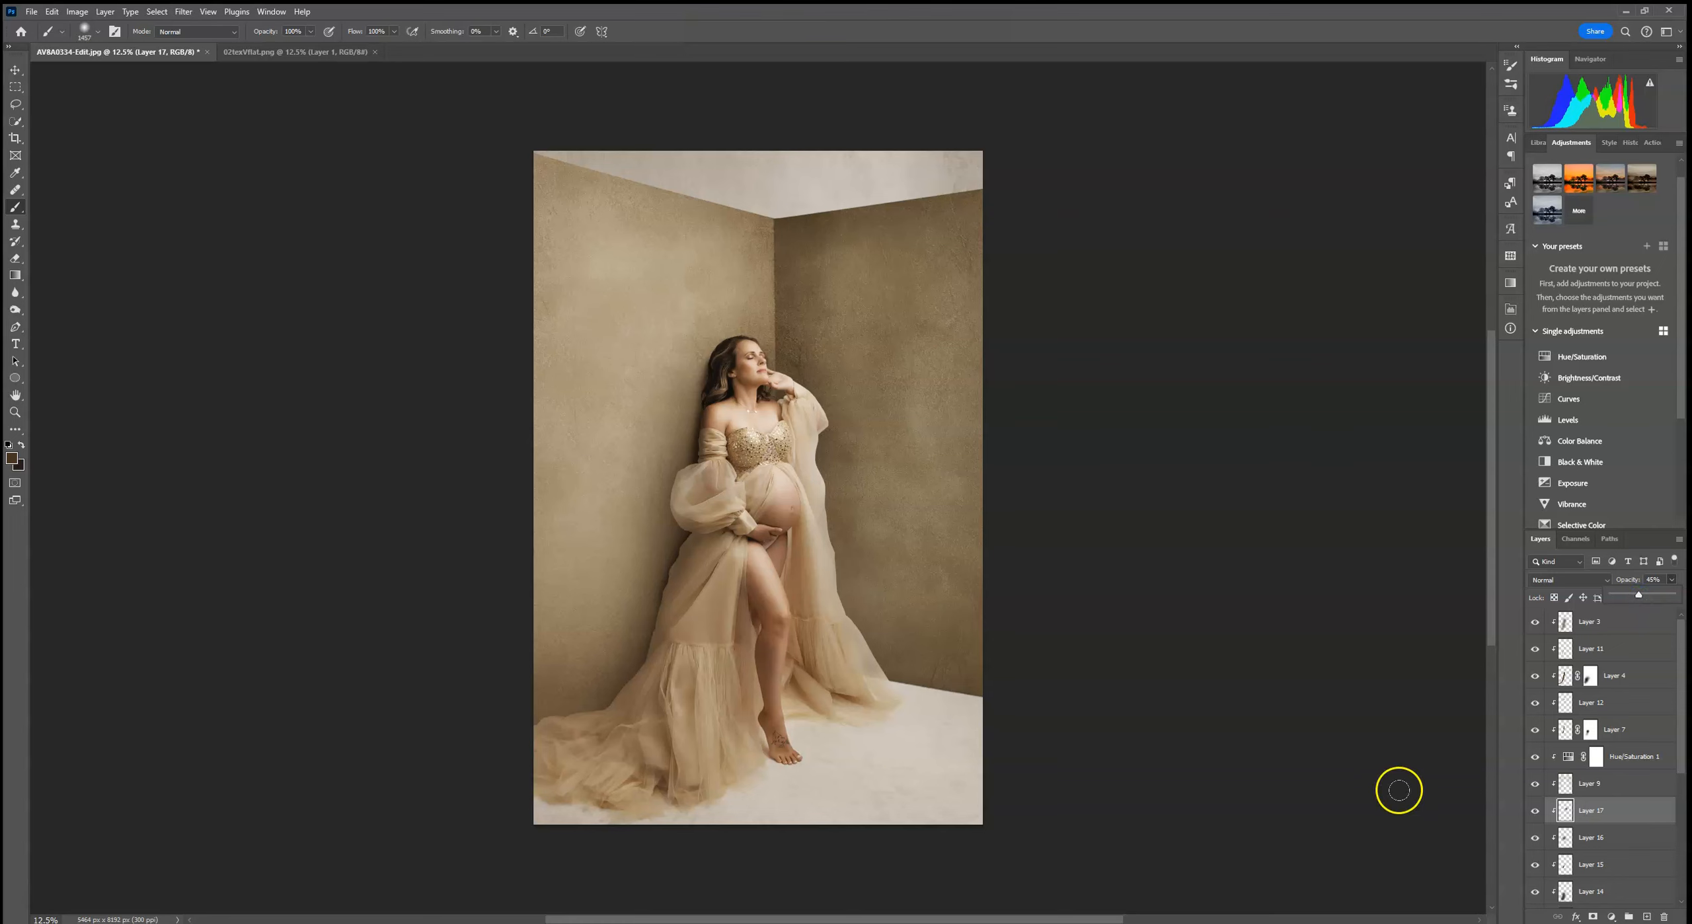
{"action": "left_click", "coordinate": [752, 411]}
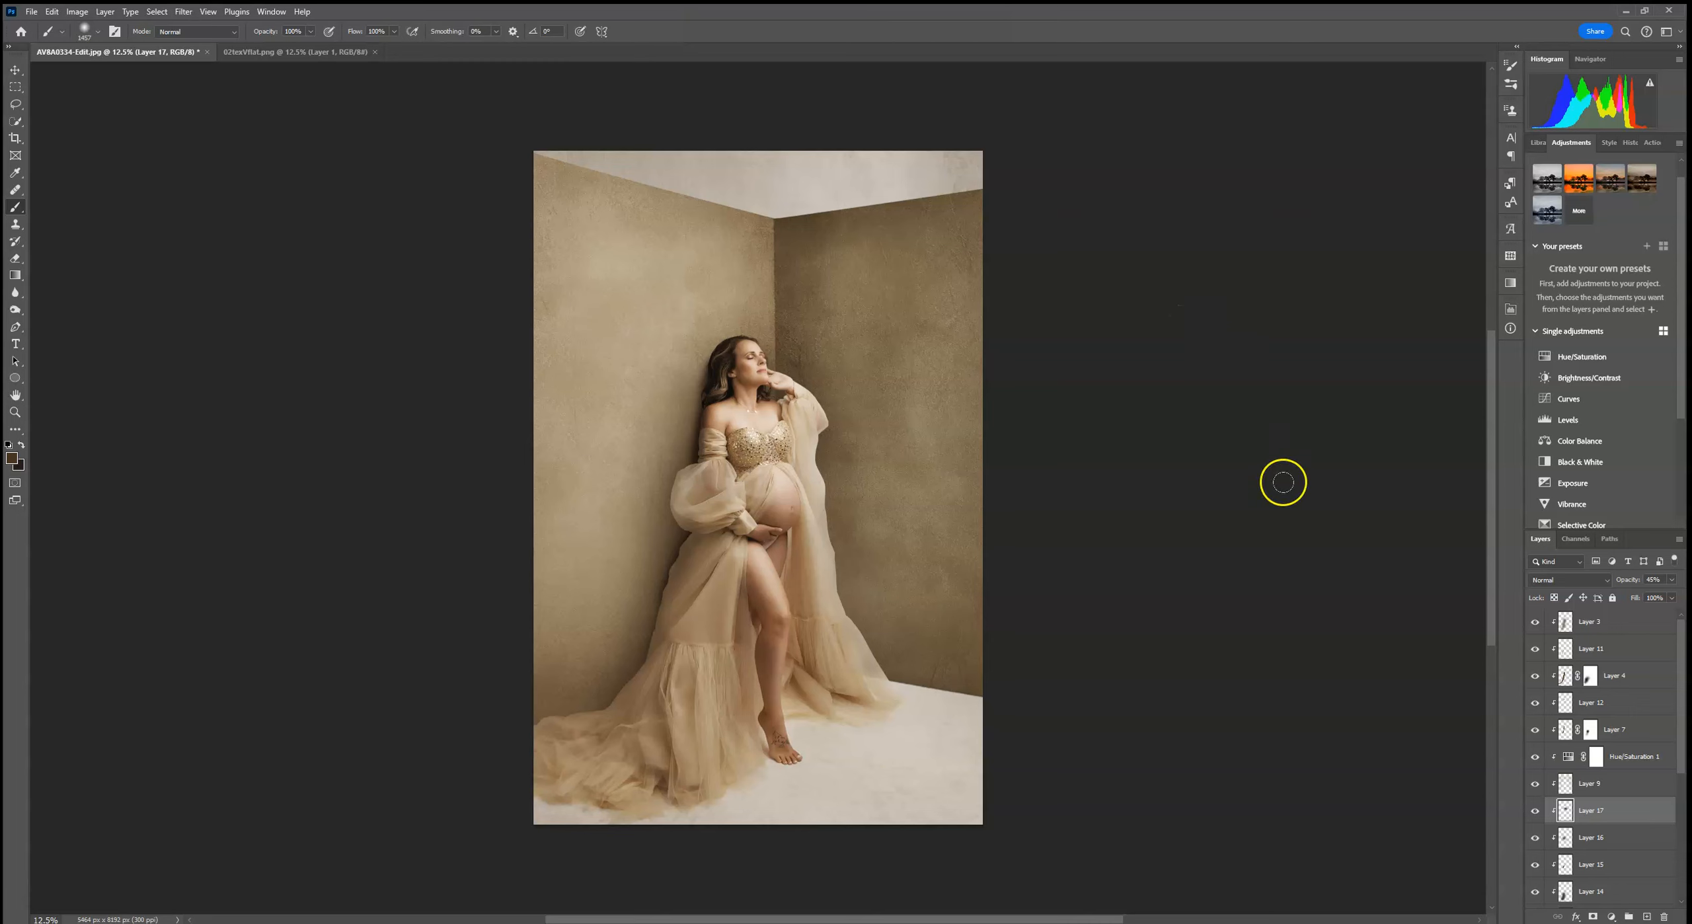
{"action": "mouse_move", "coordinate": [1681, 719]}
{"action": "left_mouse_down"}
{"action": "mouse_move", "coordinate": [1683, 845]}
{"action": "mouse_move", "coordinate": [1683, 705]}
{"action": "left_mouse_up"}
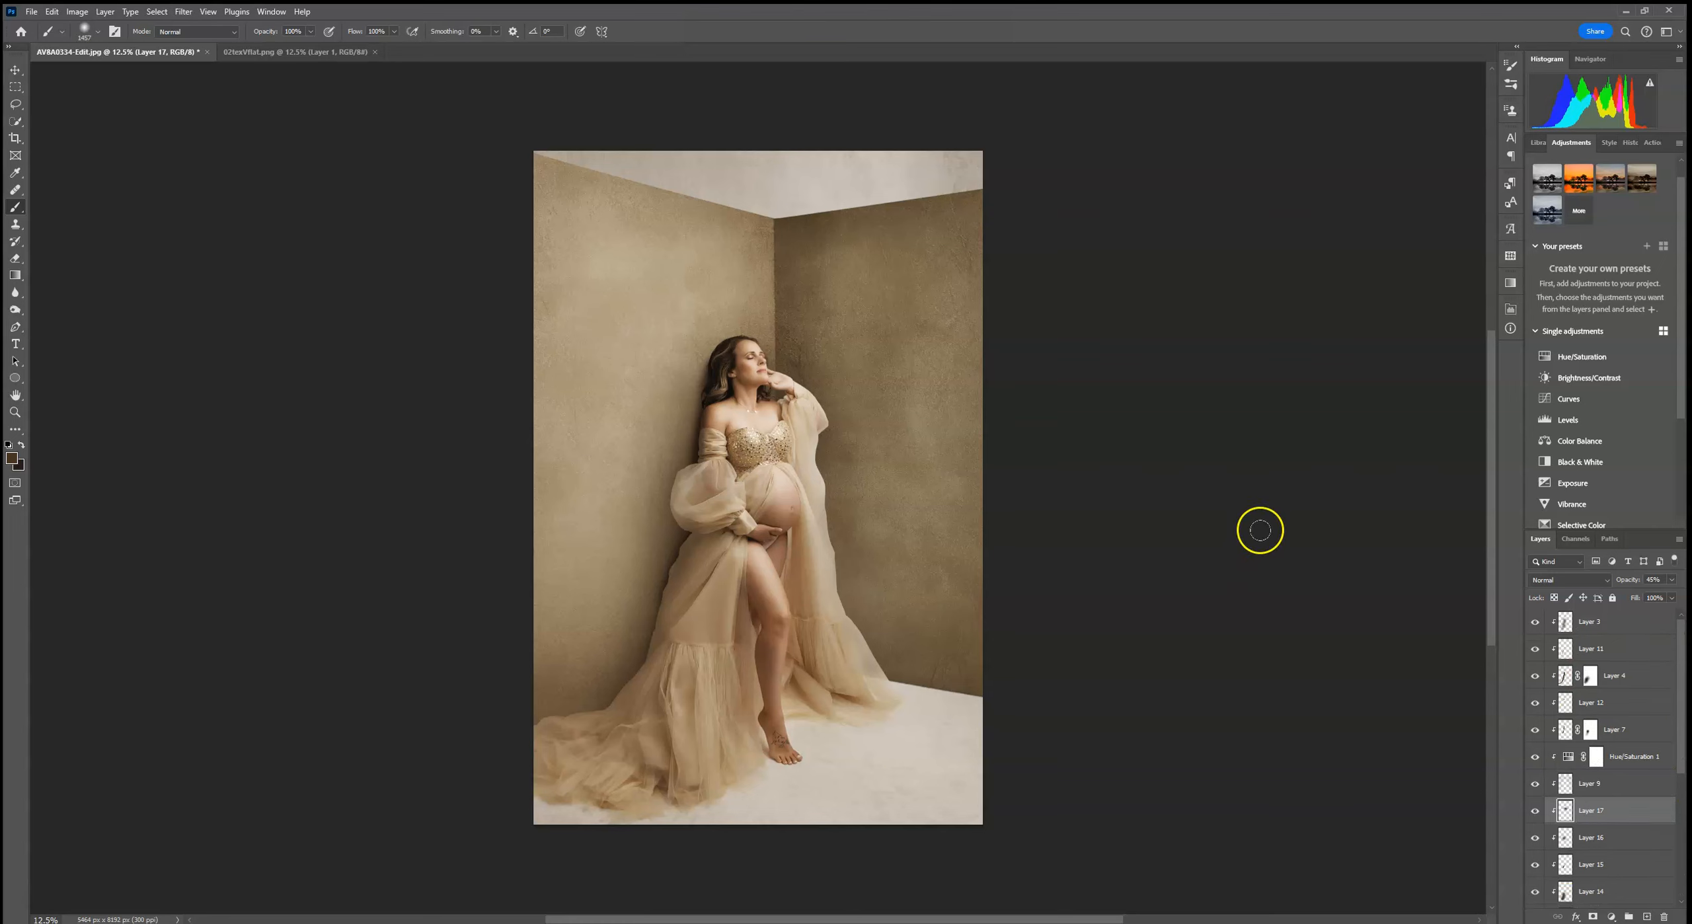